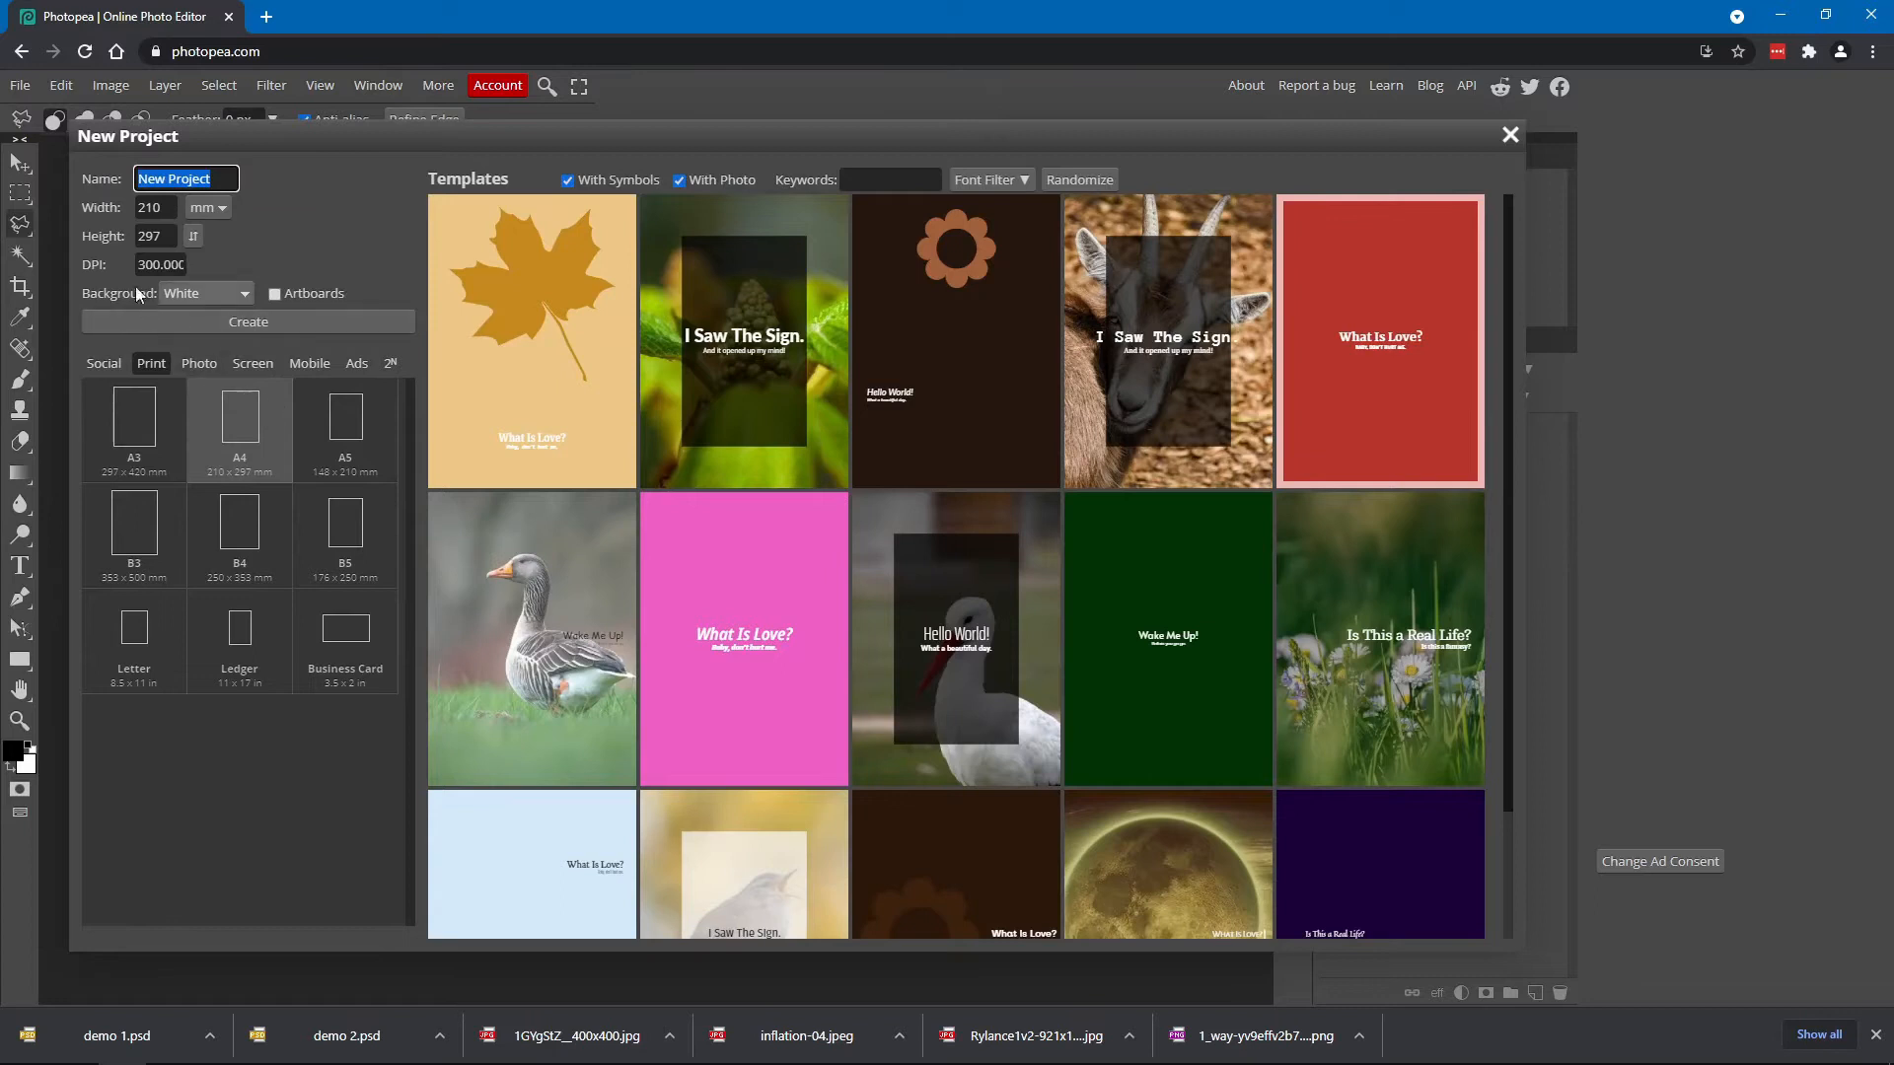
Create a new A4 print project of 210 x 297 mm at 300 DPI with a white background
click(154, 372)
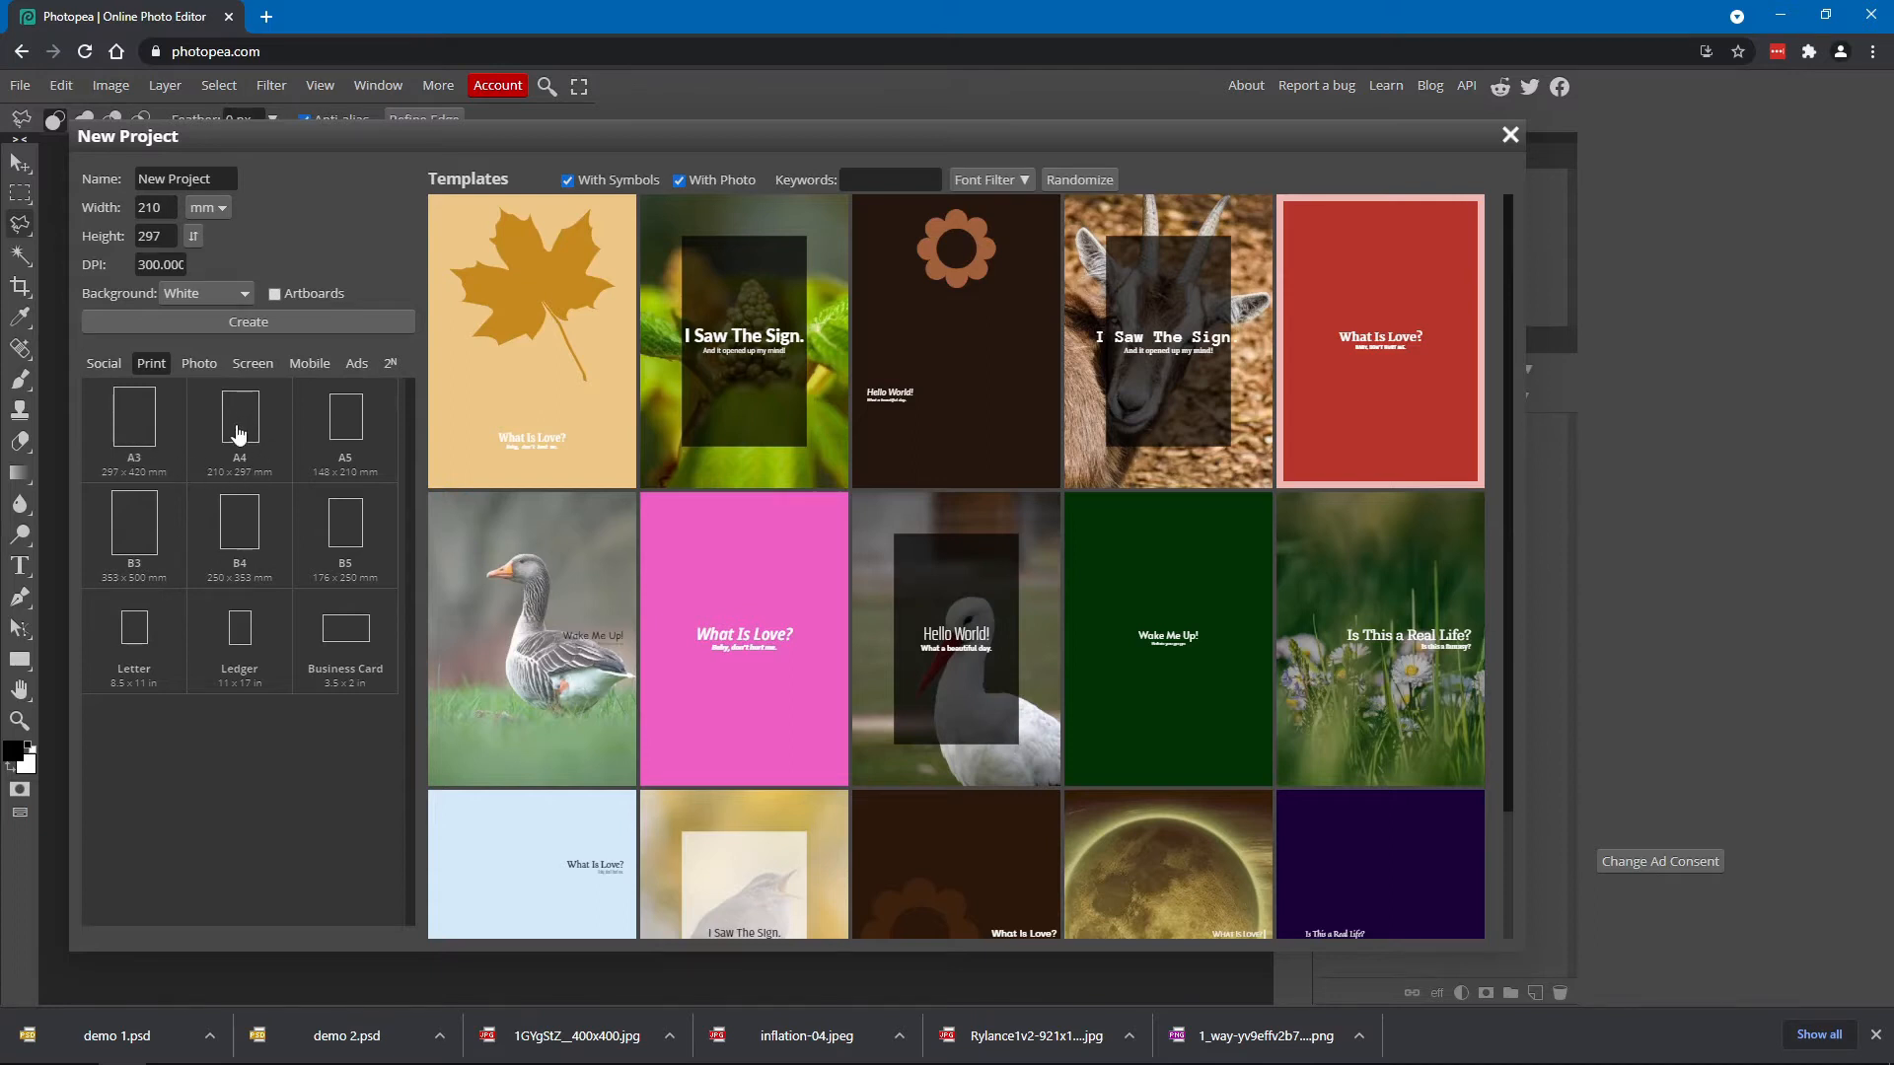
click(238, 435)
click(252, 326)
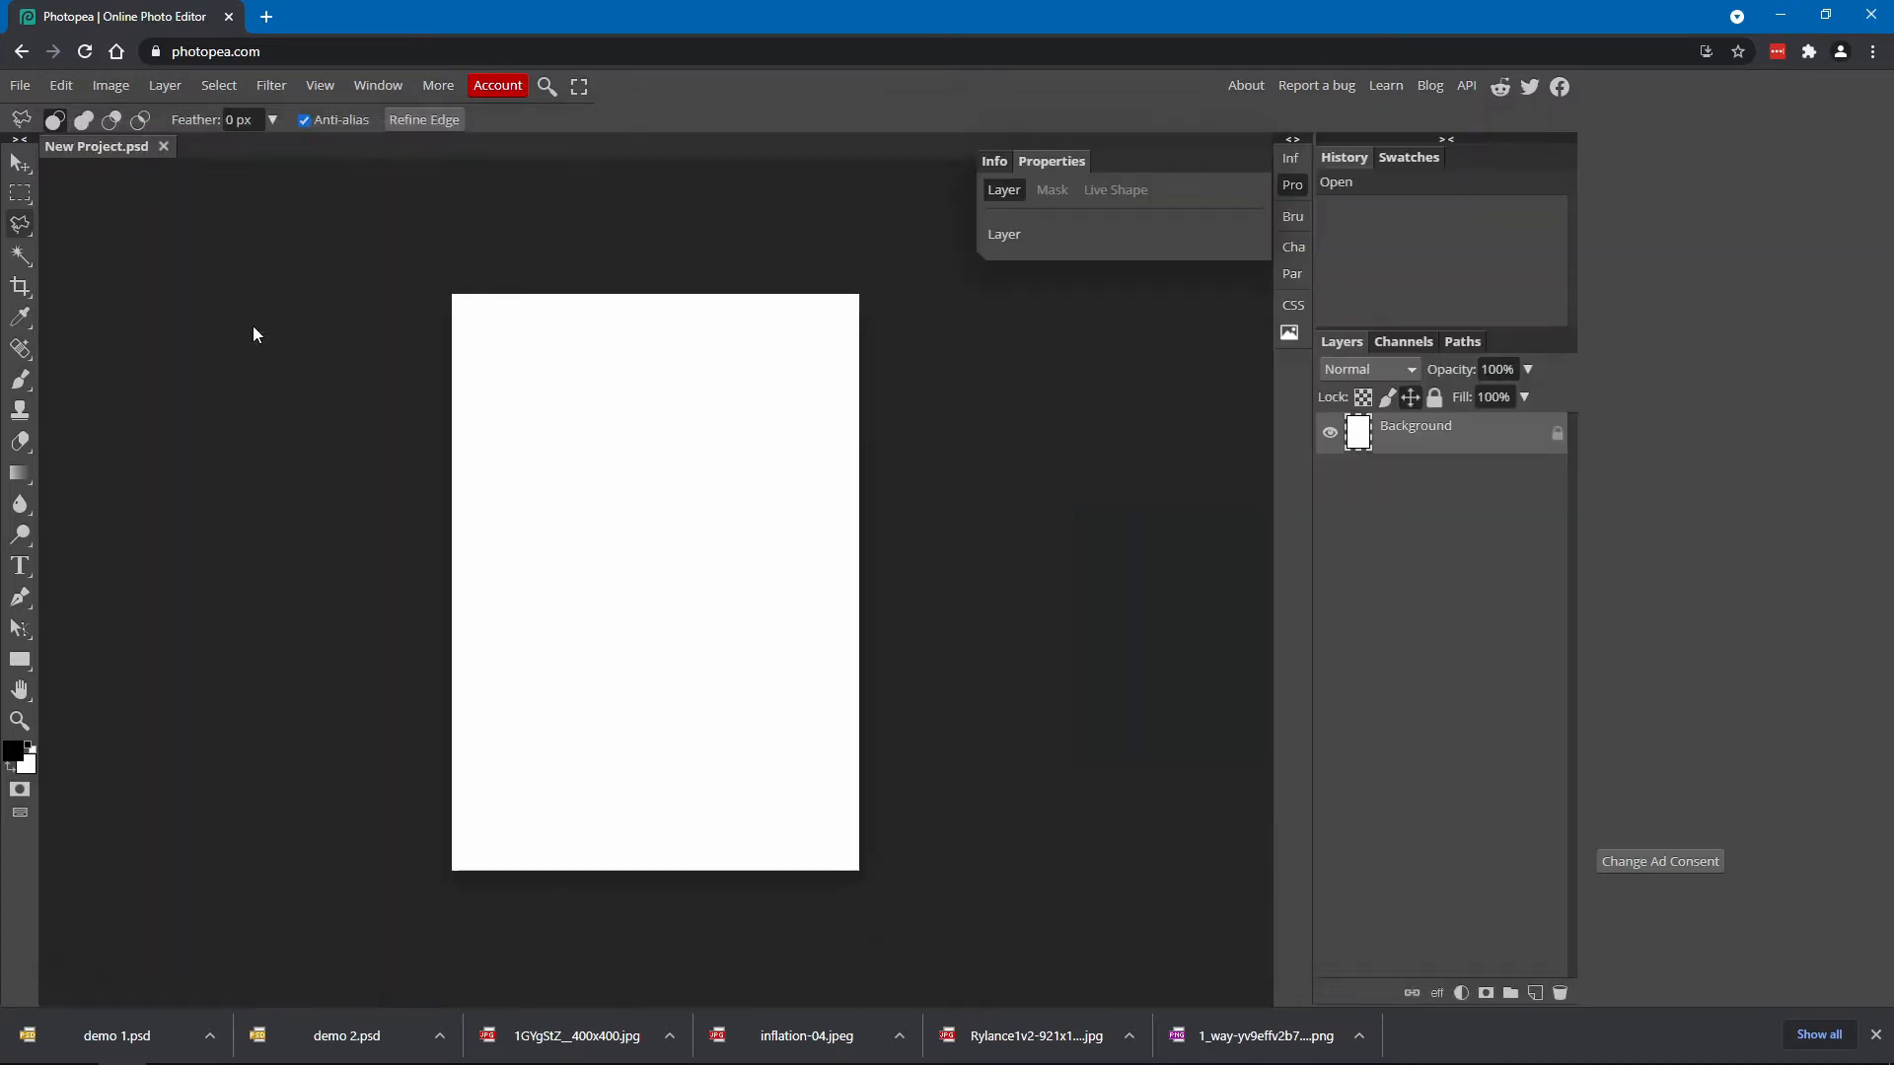
click(24, 96)
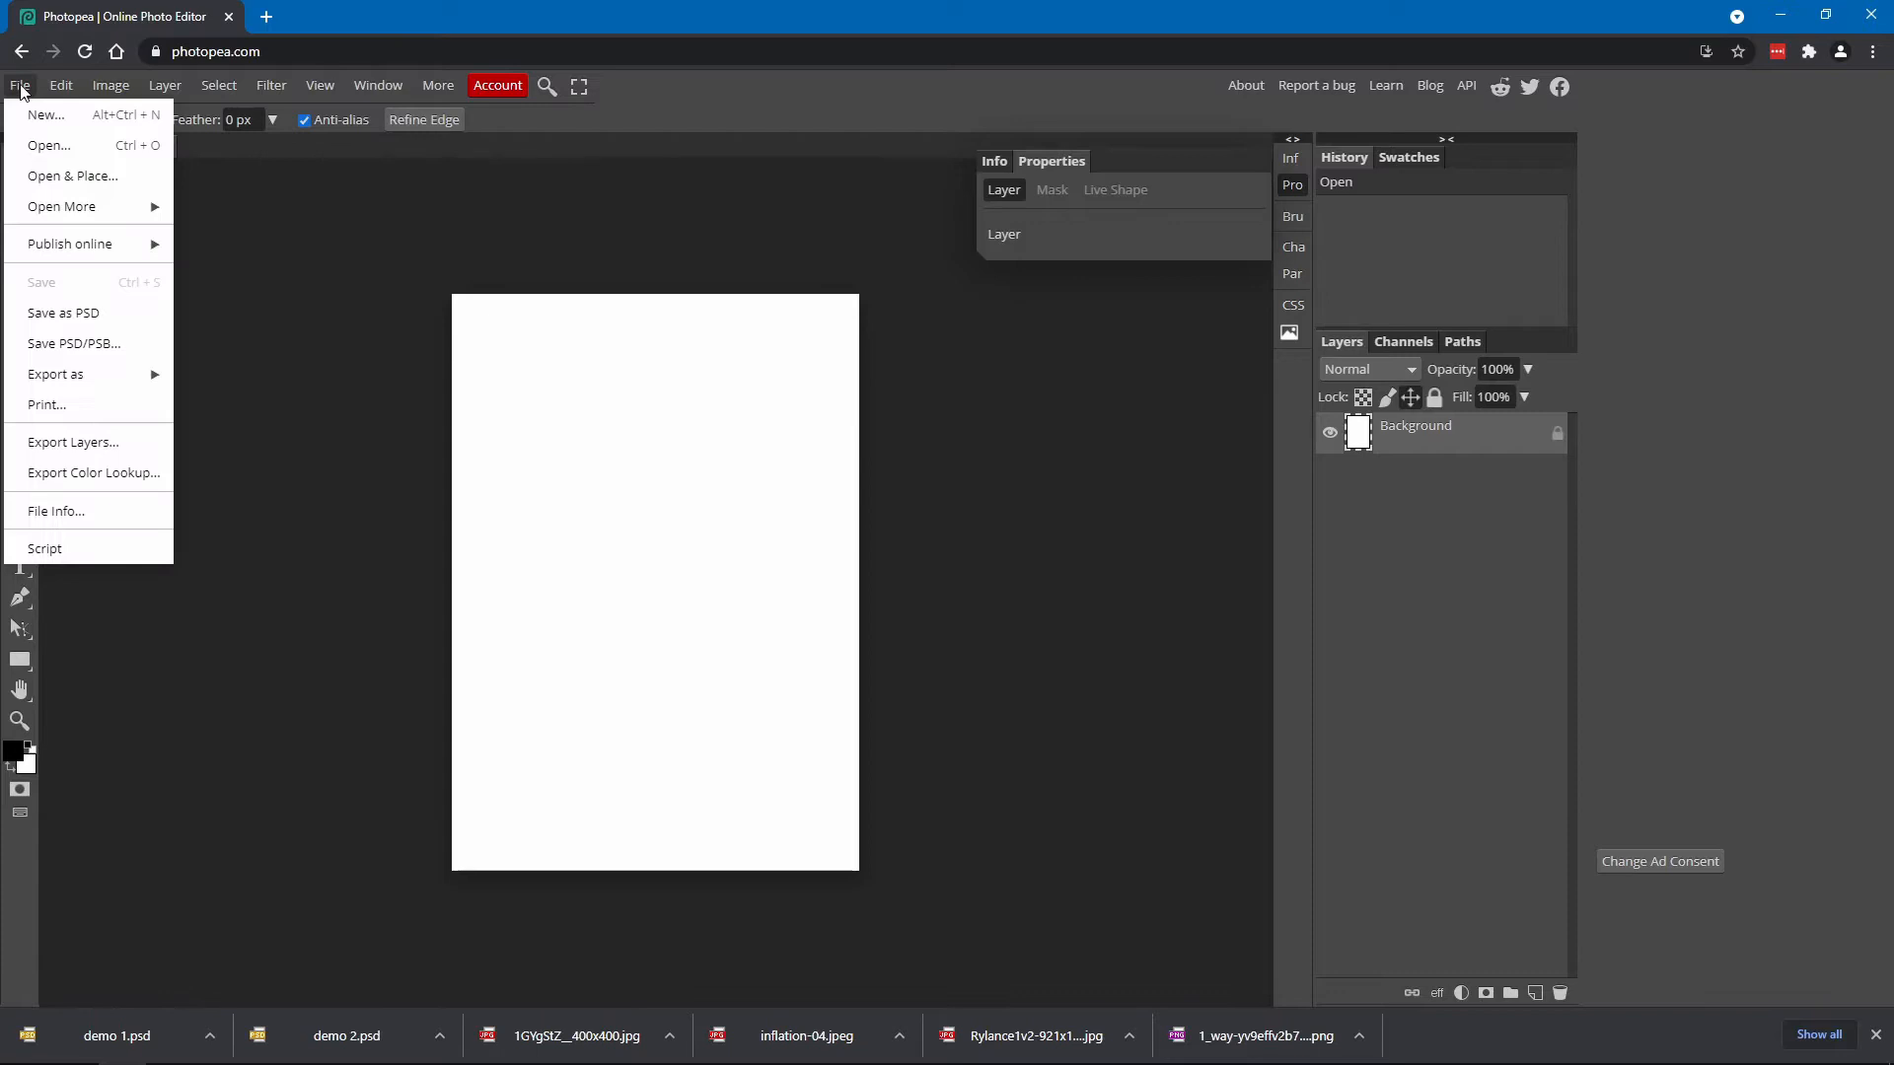
click(97, 179)
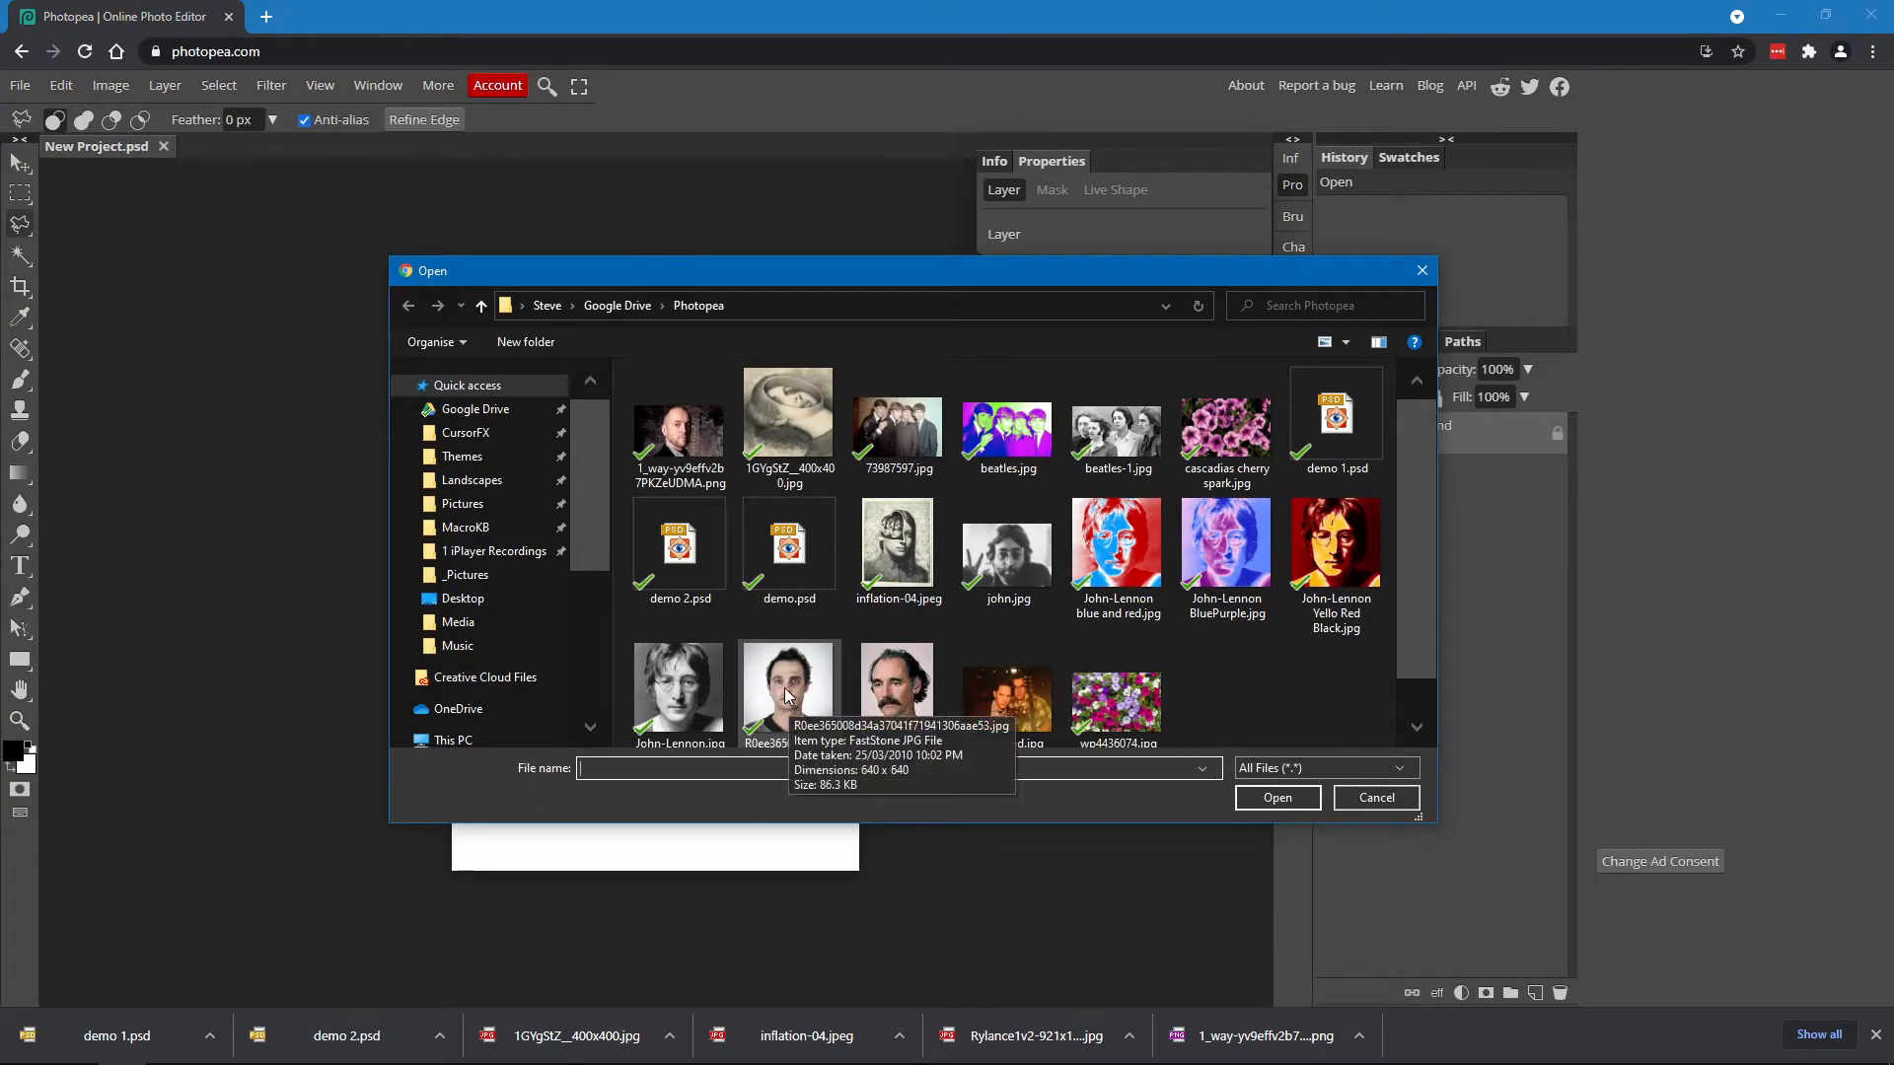
click(681, 441)
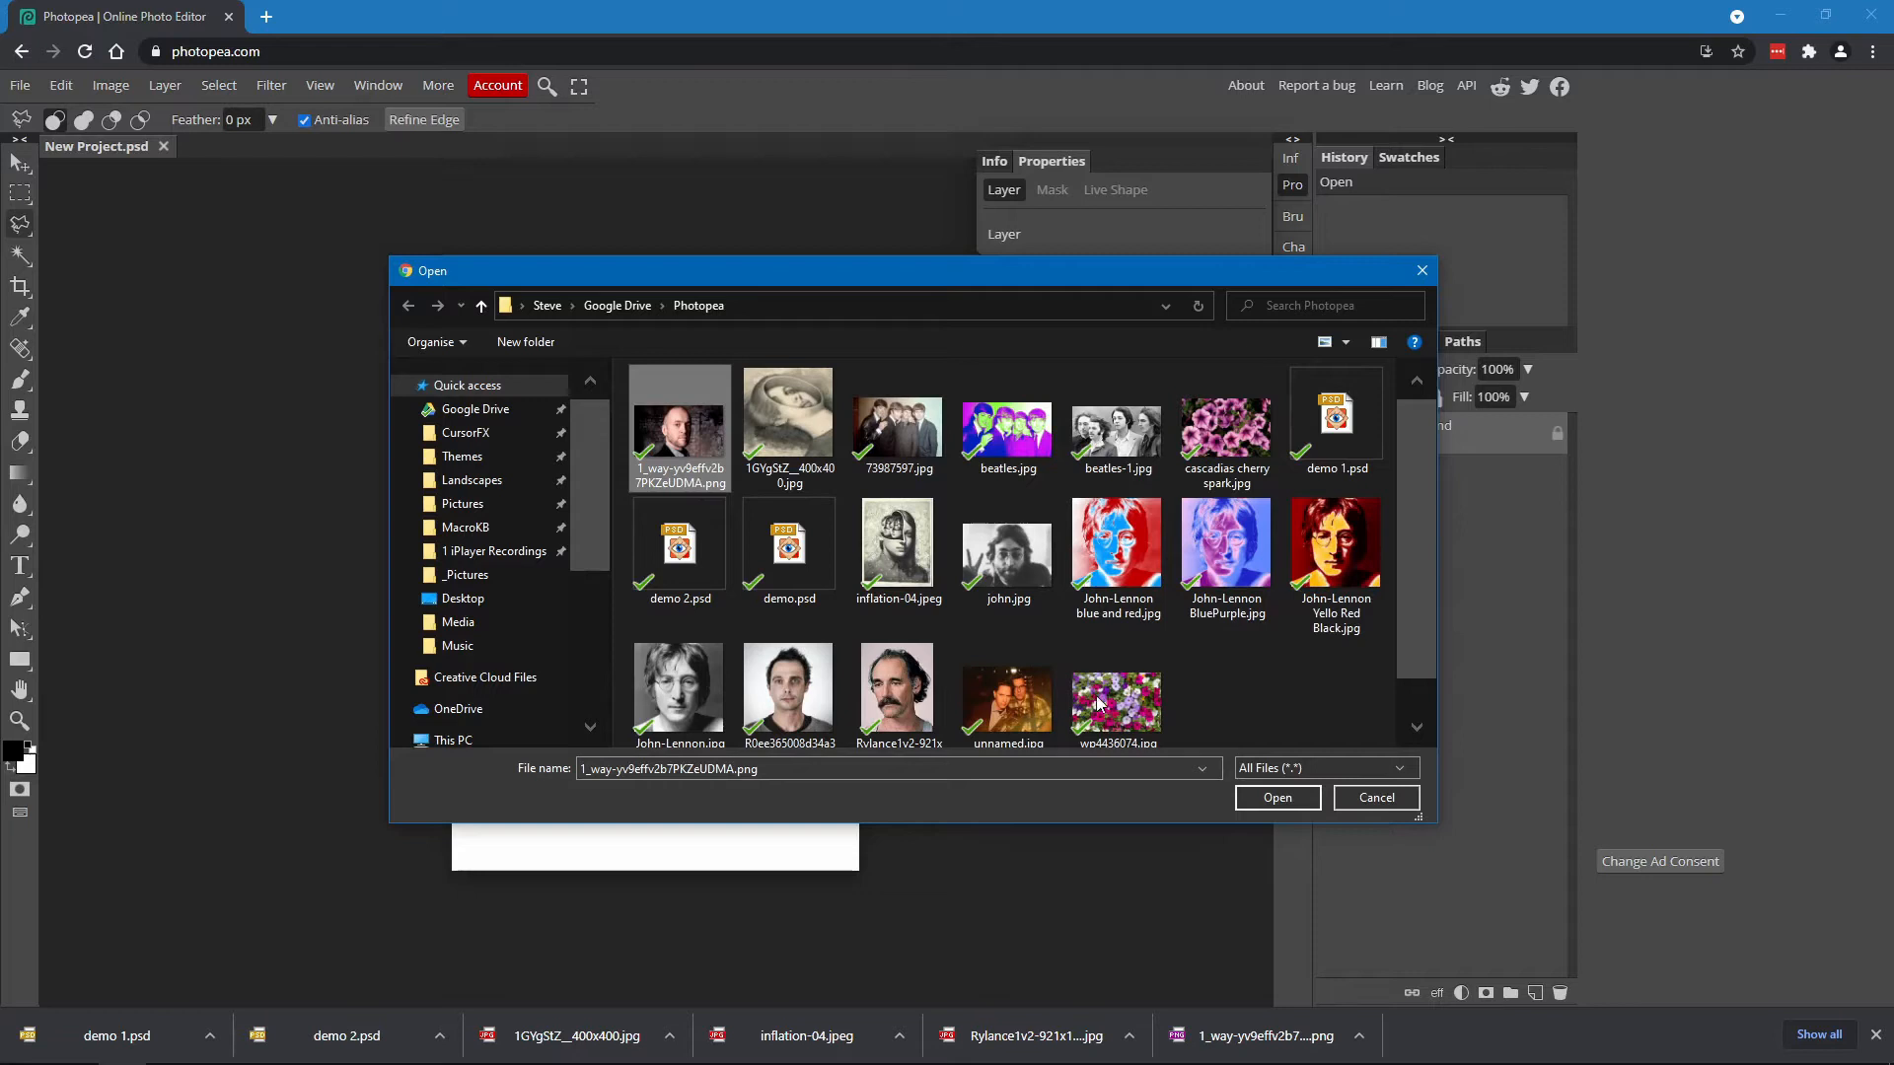
click(1276, 798)
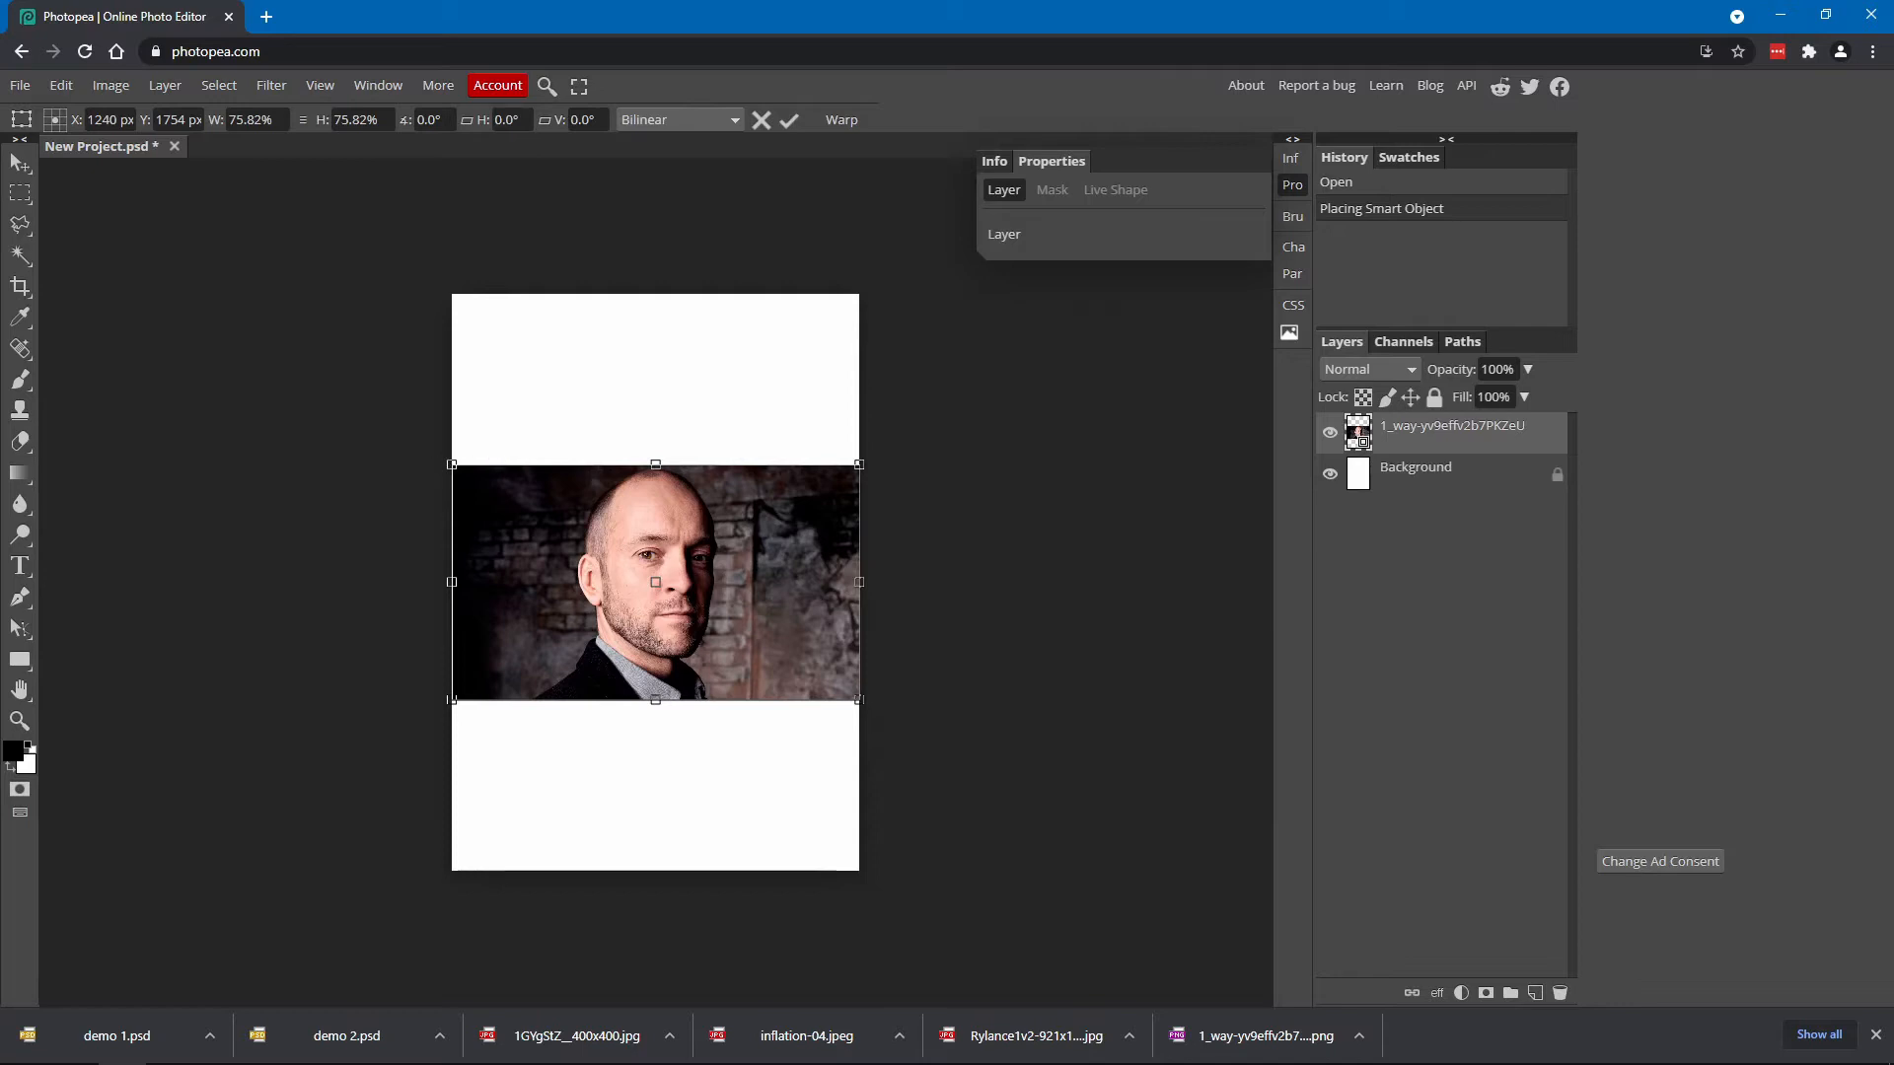
drag(449, 464, 391, 430)
drag(859, 700, 909, 742)
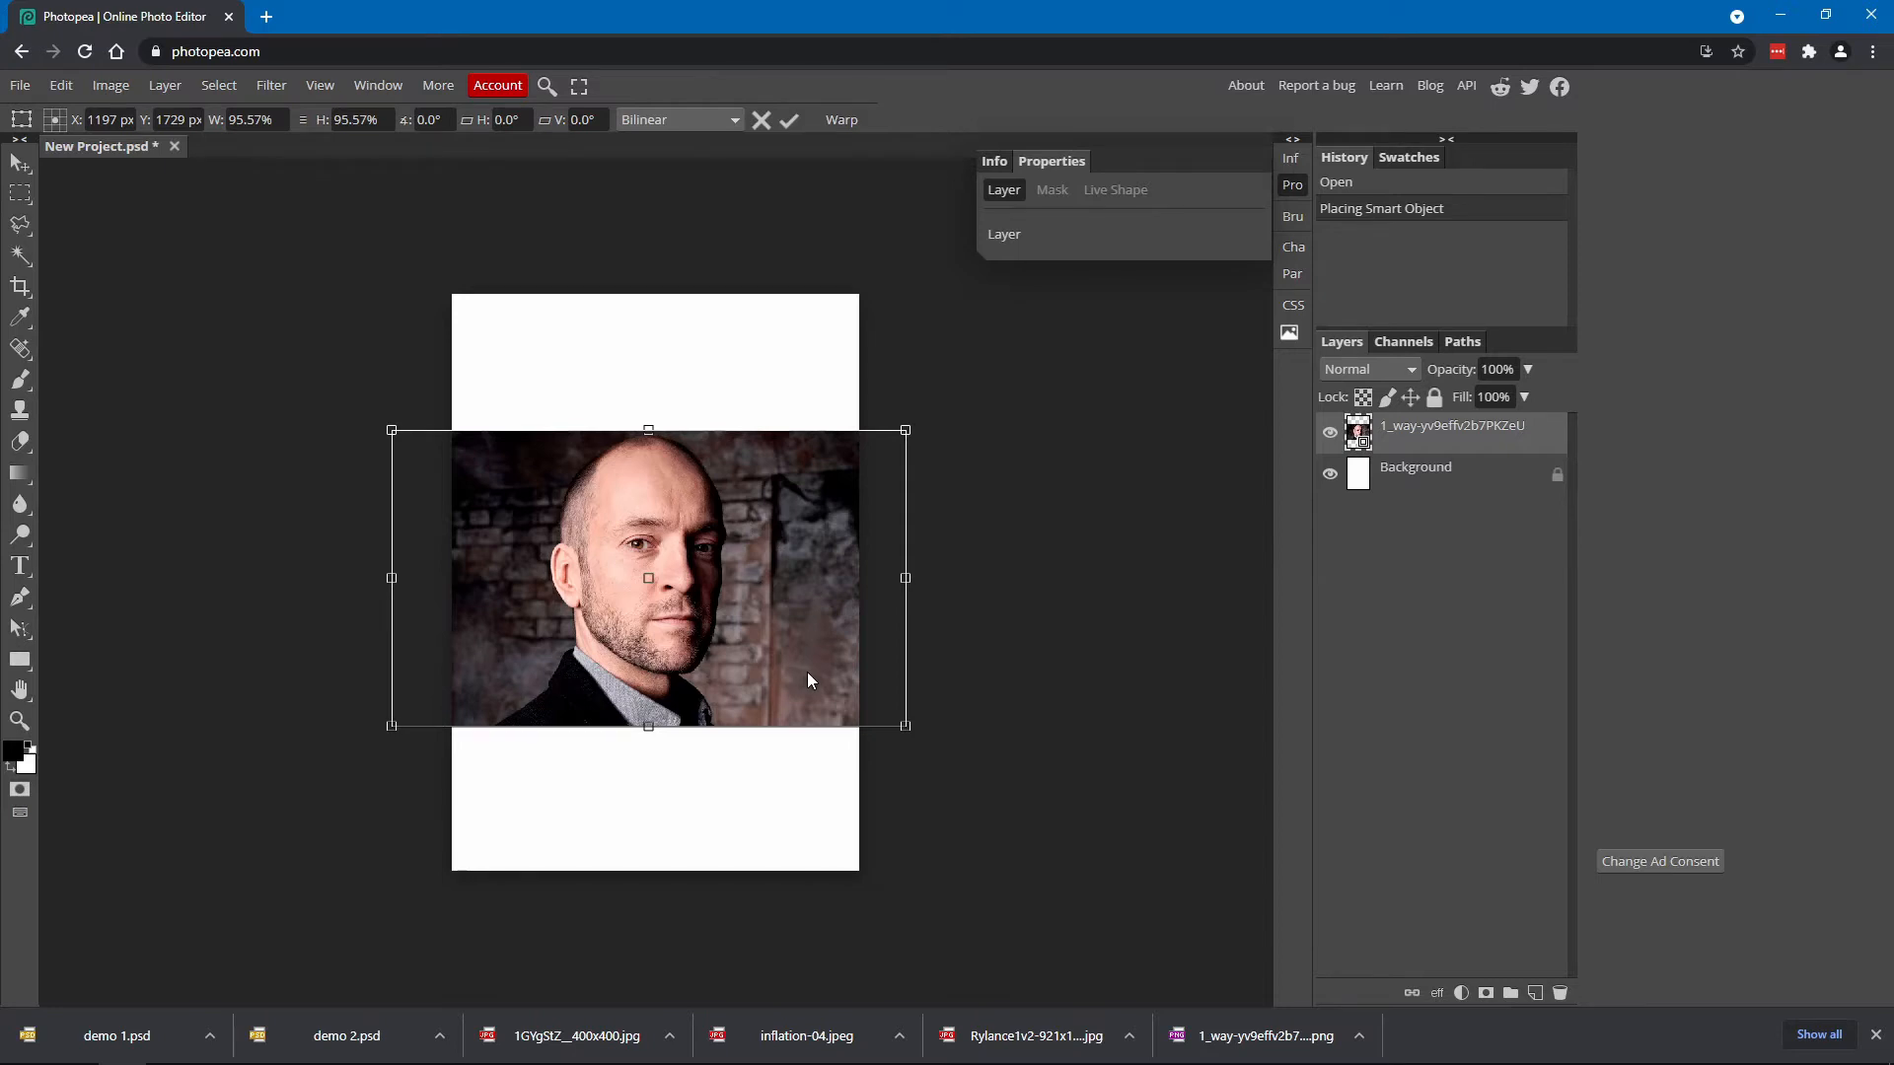
key(Escape)
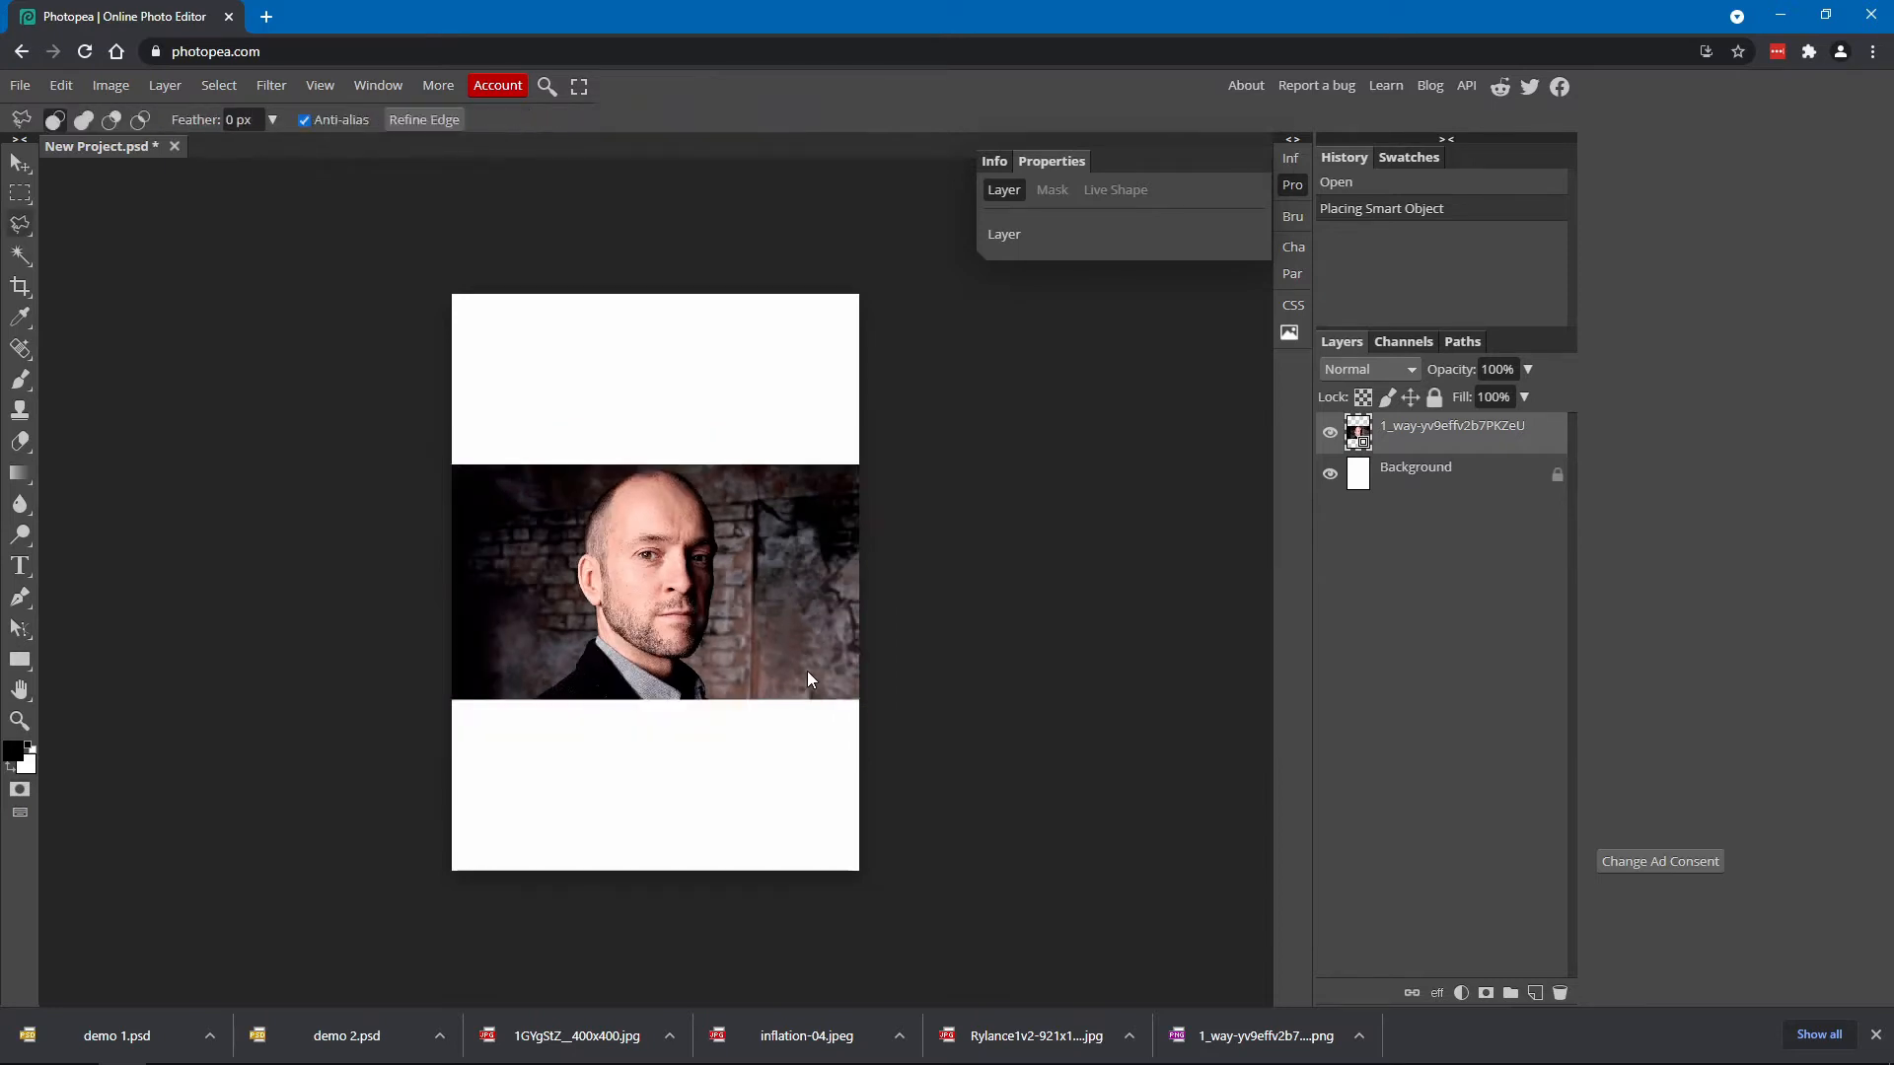
key(ctrl+z)
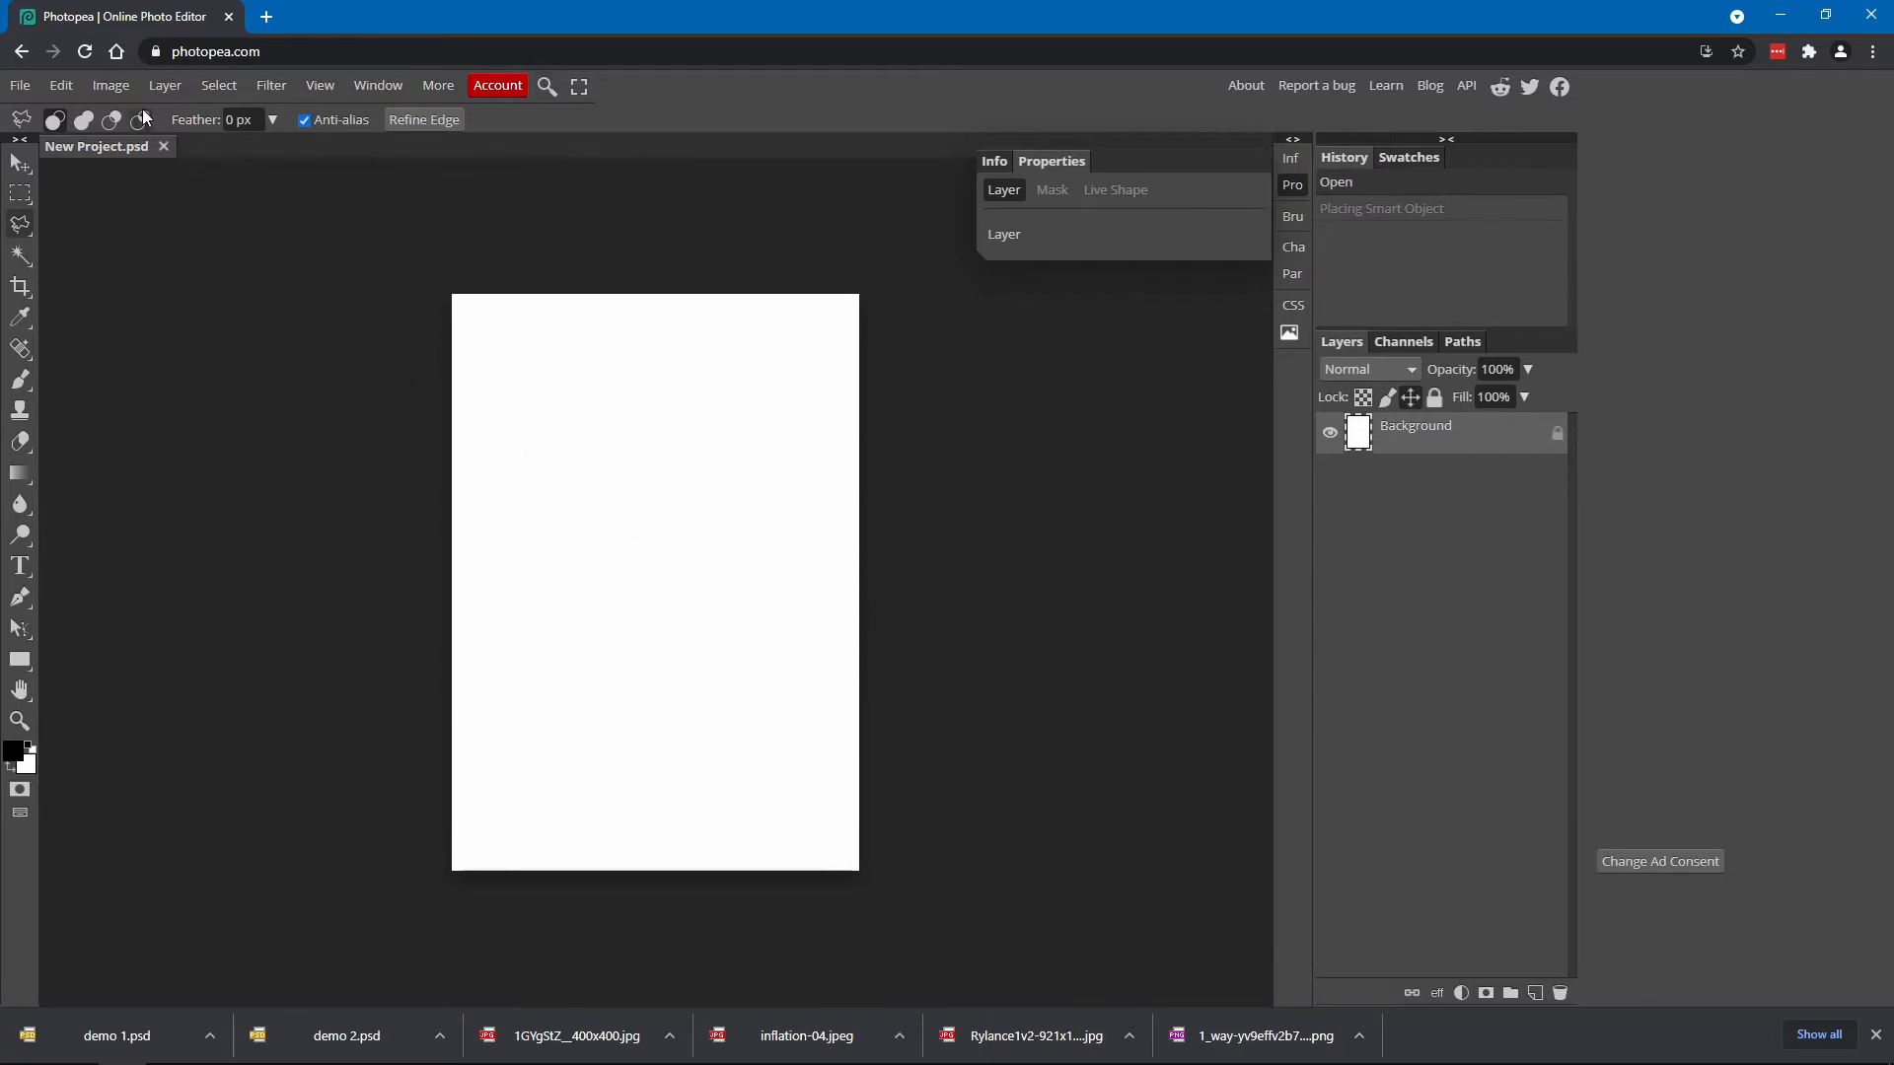
Rotate the whole blank canvas 90° clockwise into landscape orientation
click(110, 84)
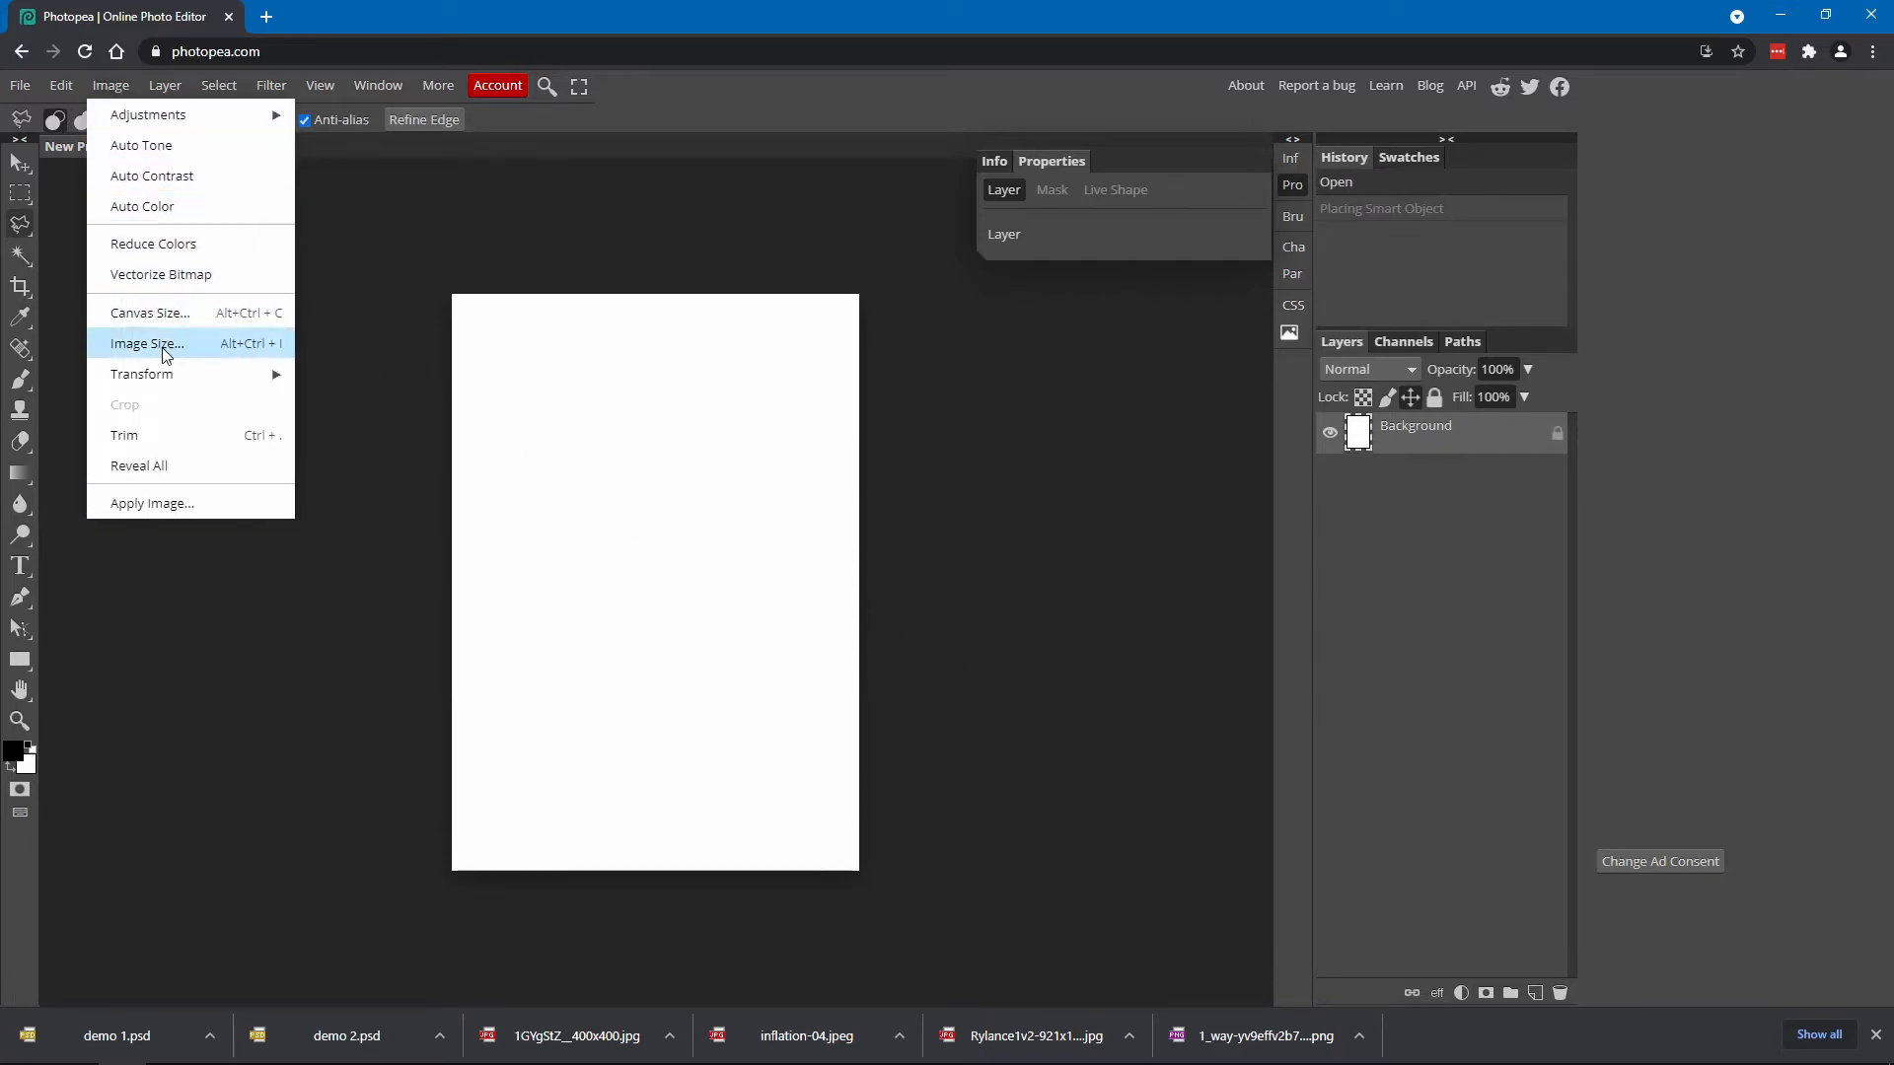
mouse_move(159, 373)
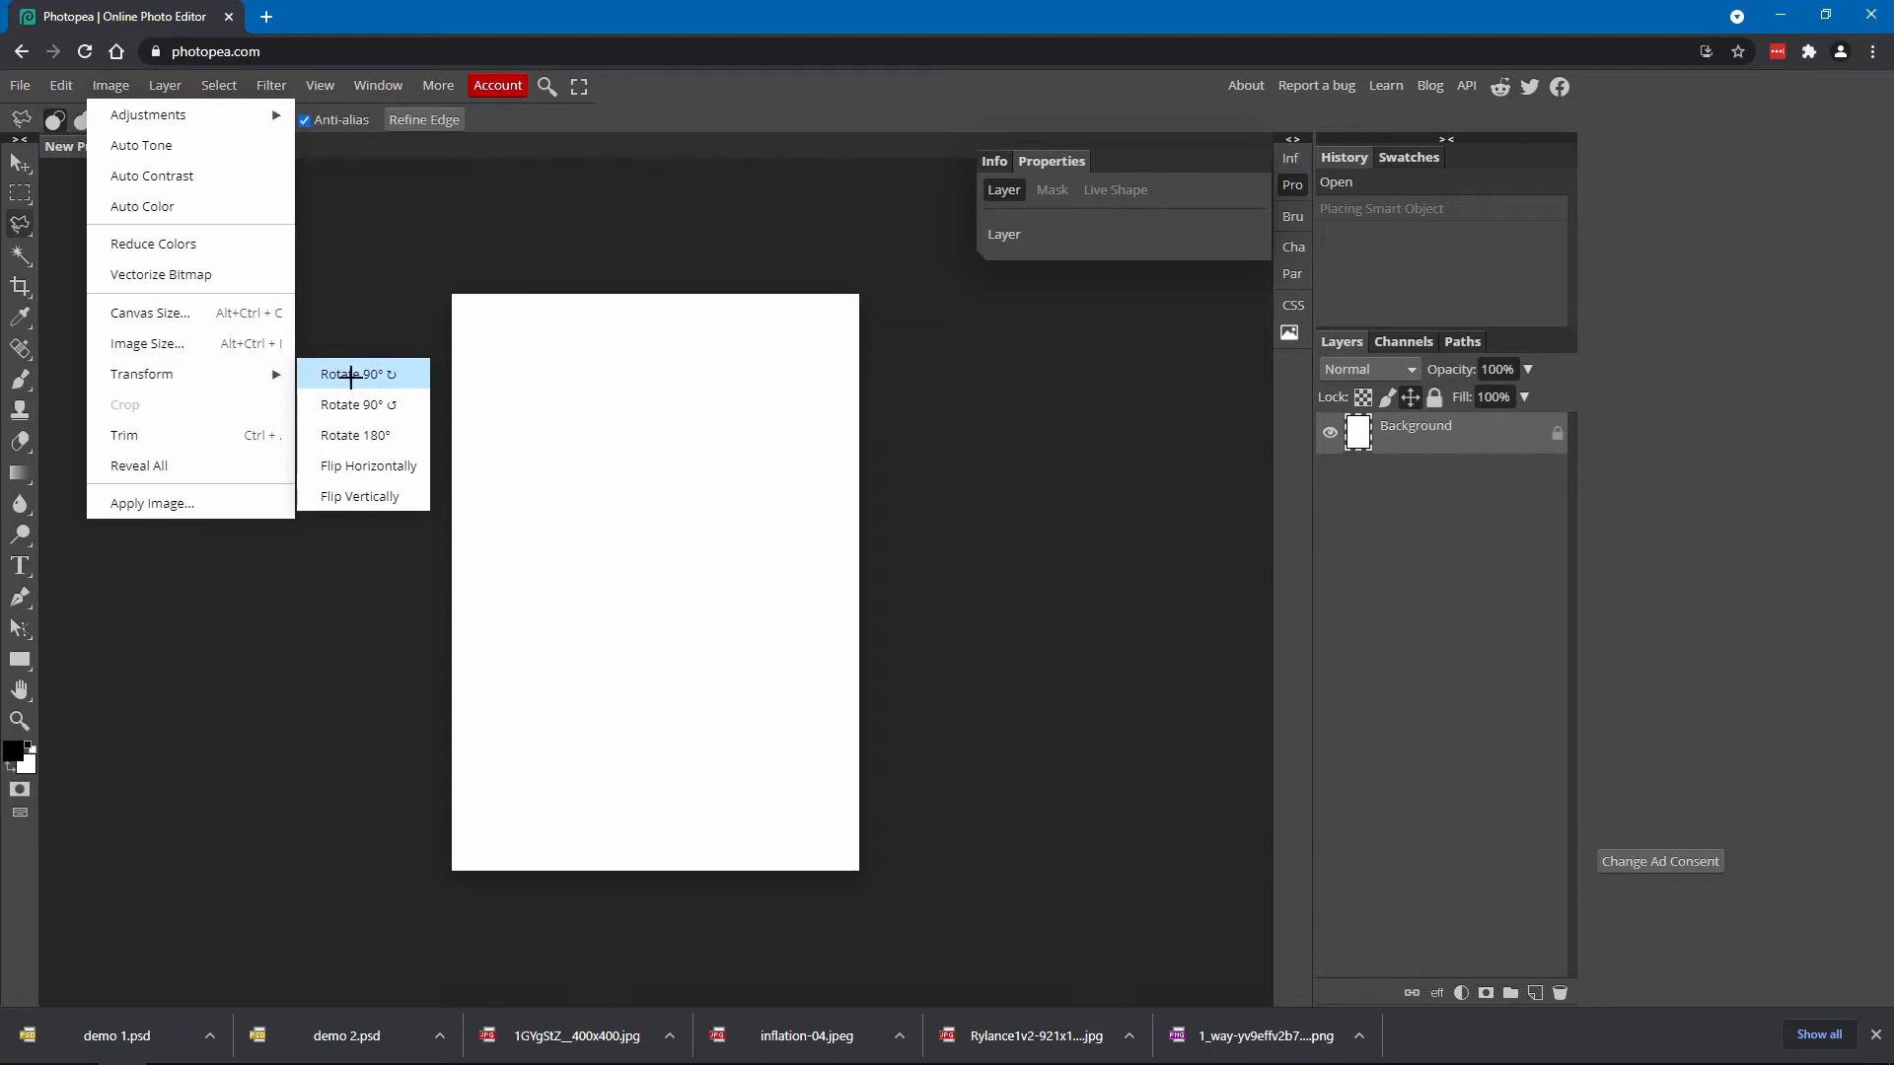
click(353, 384)
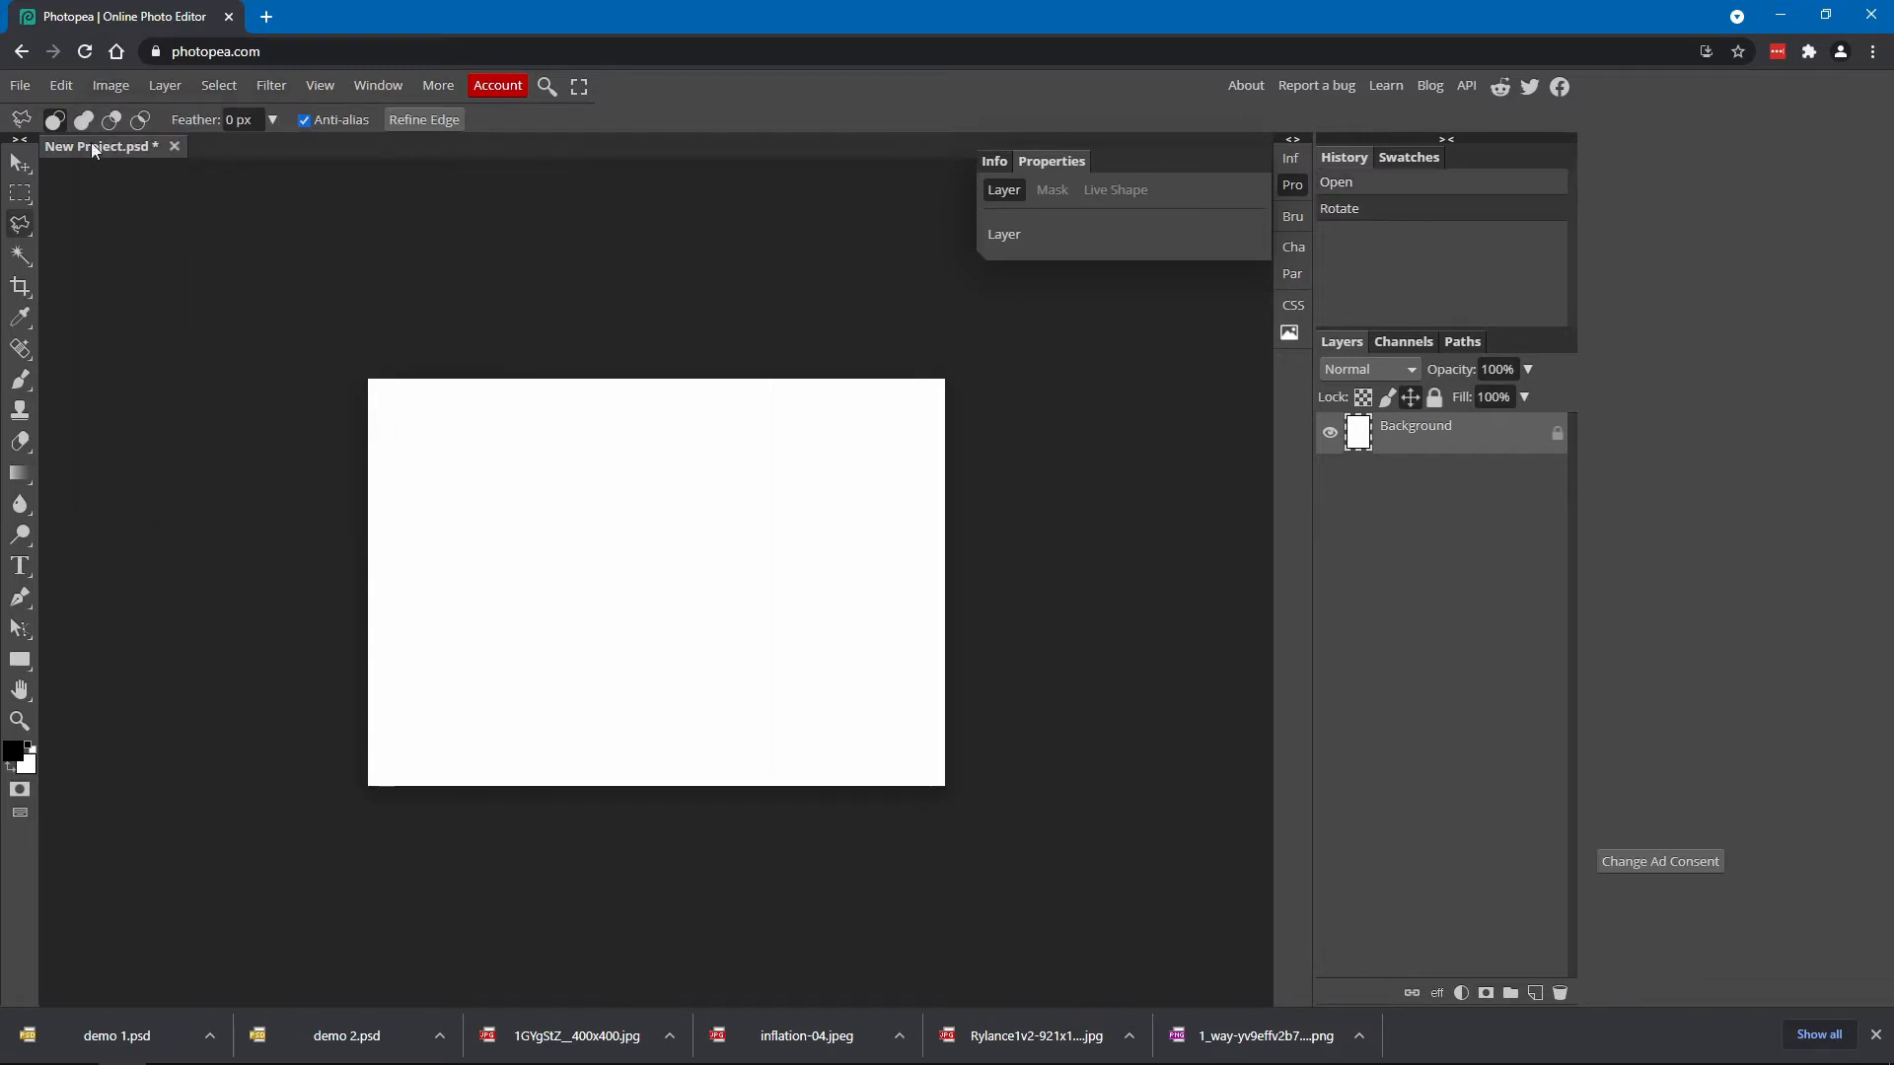
Place the image 1_way-yv9effv2b7PKZeUDMA.png into the landscape project
click(20, 85)
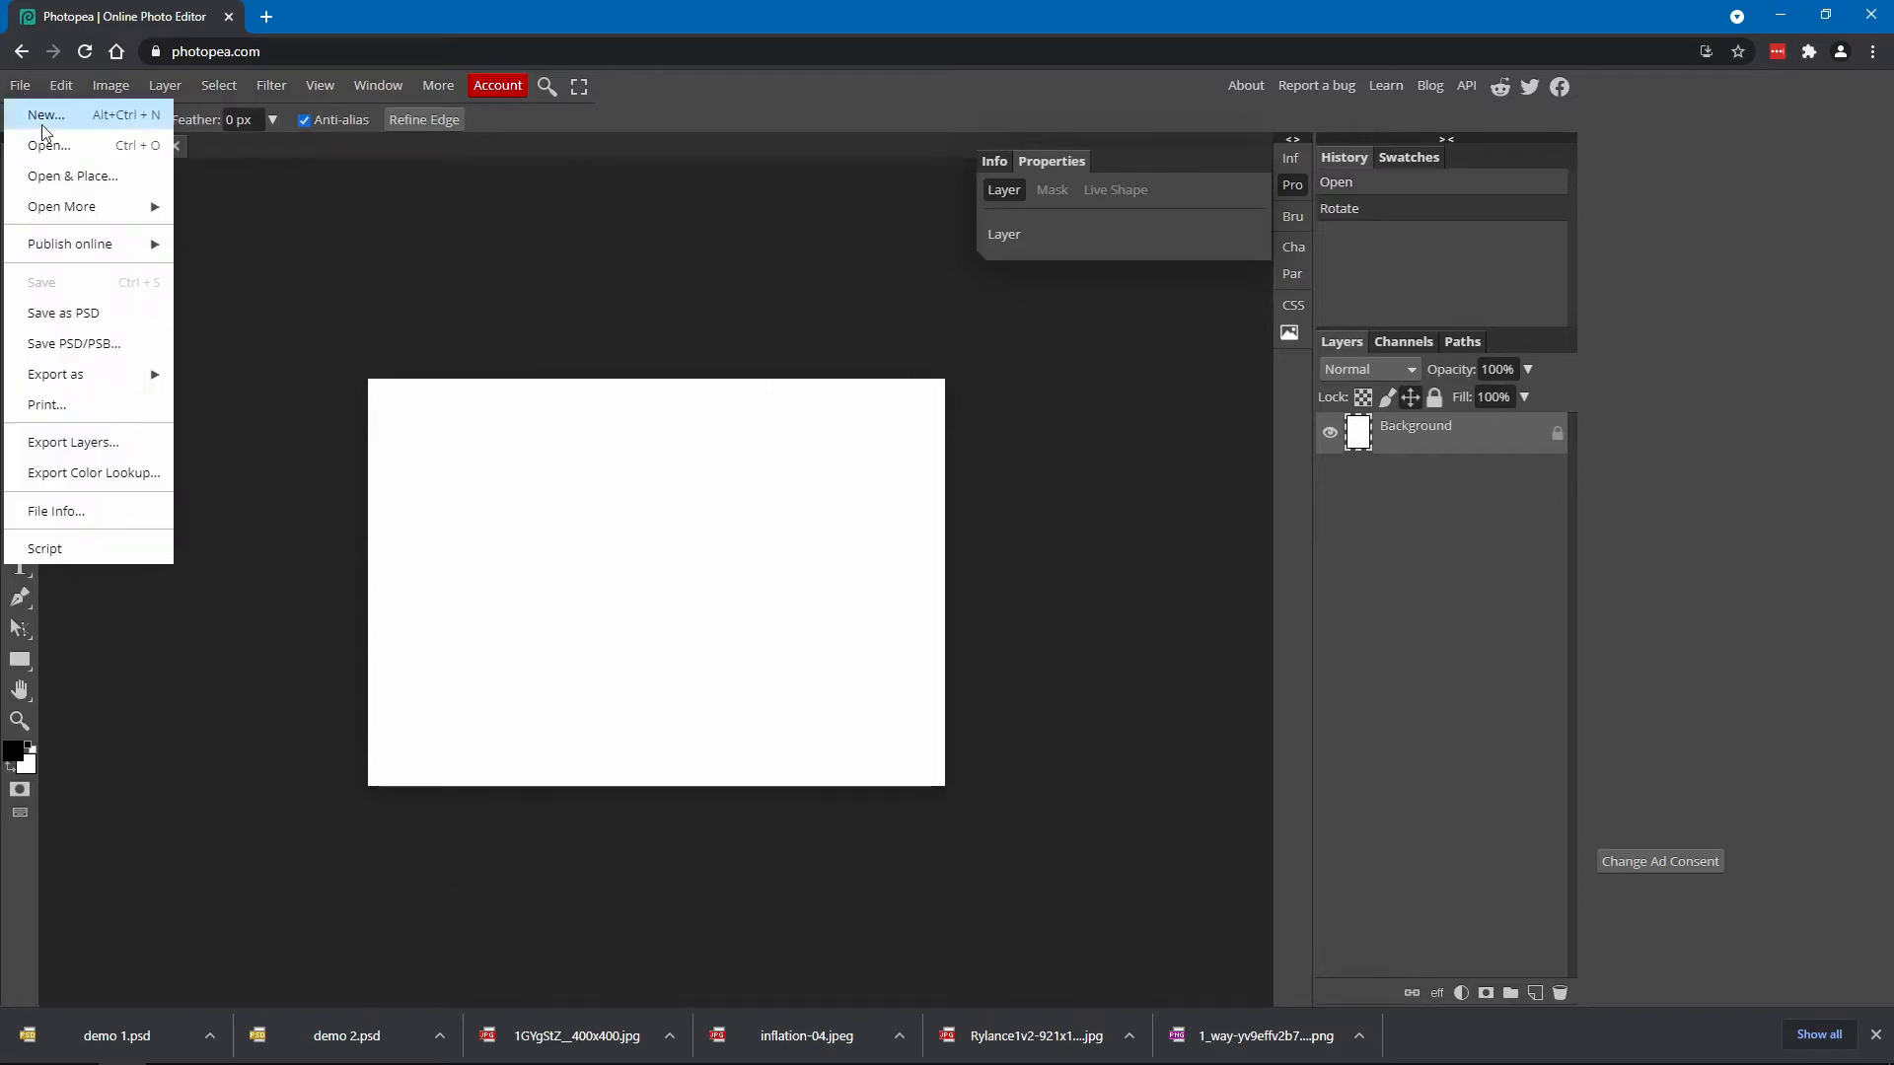
click(95, 178)
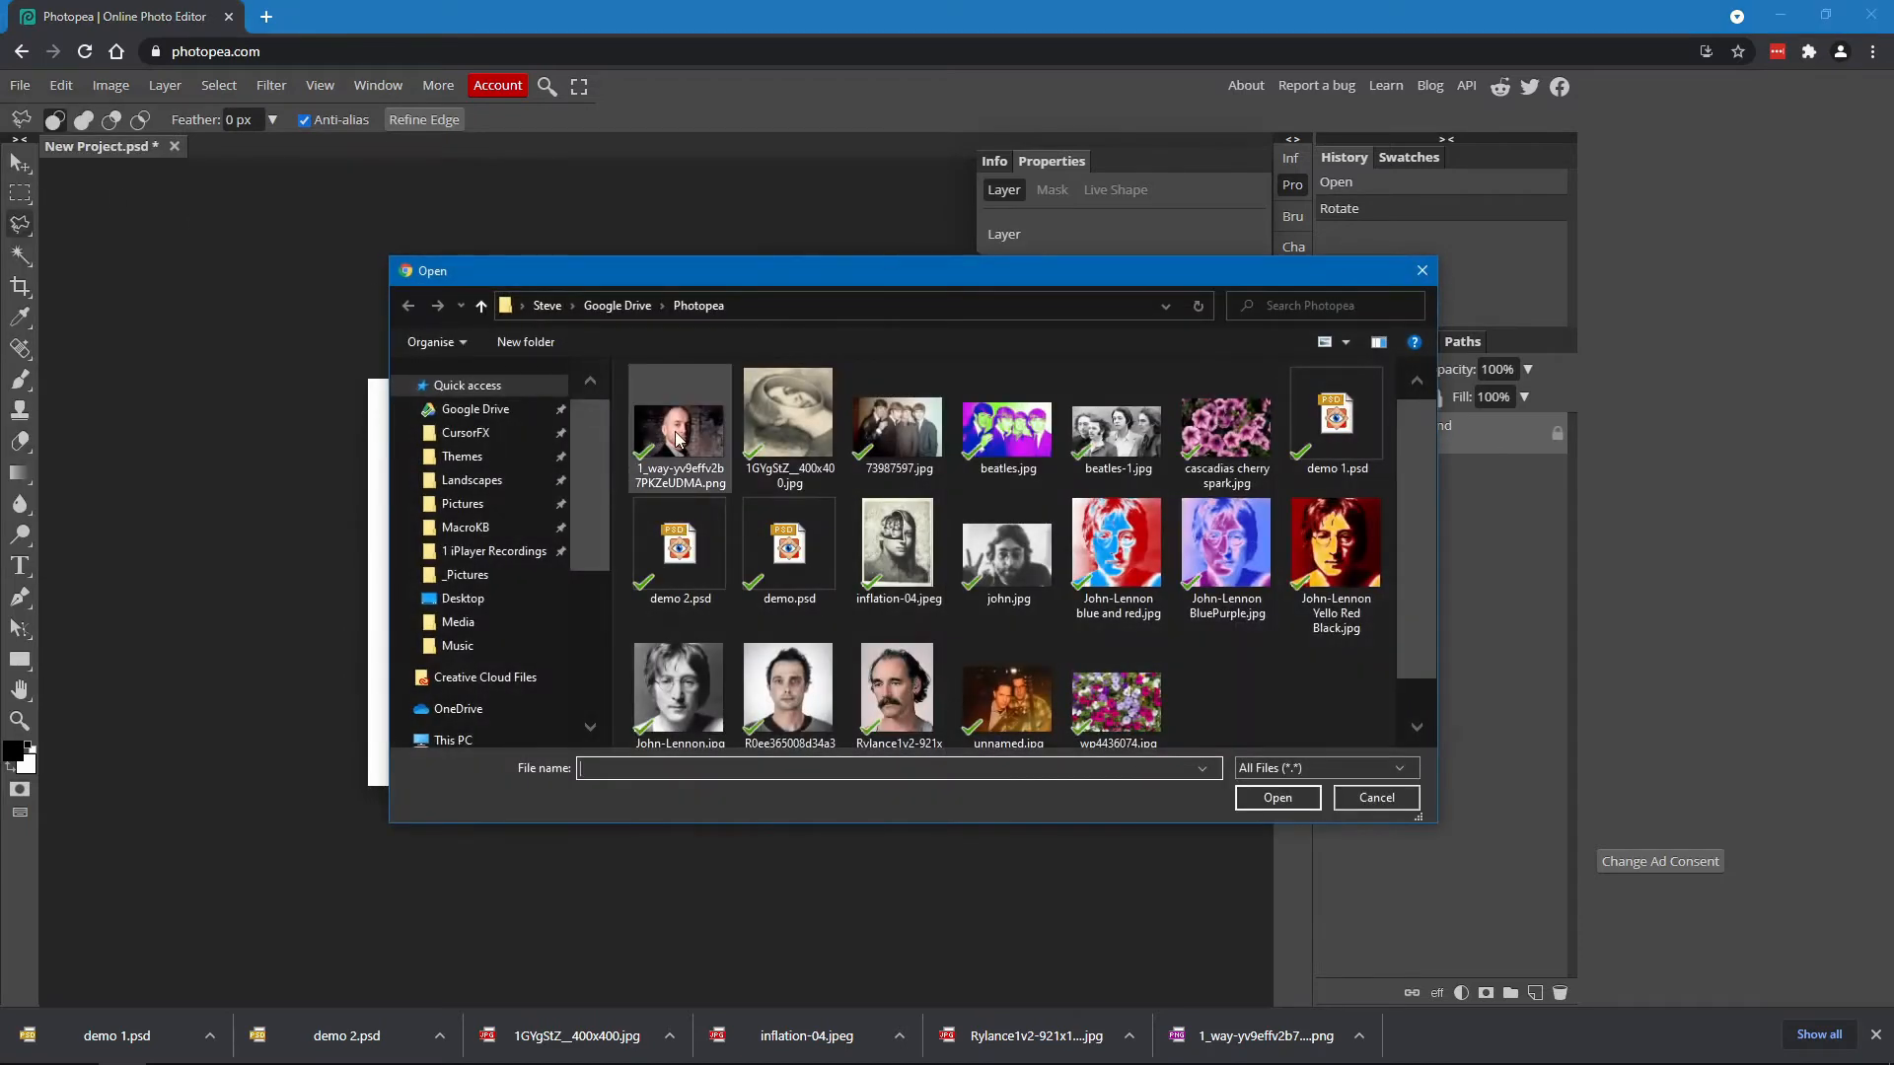
double_click(677, 439)
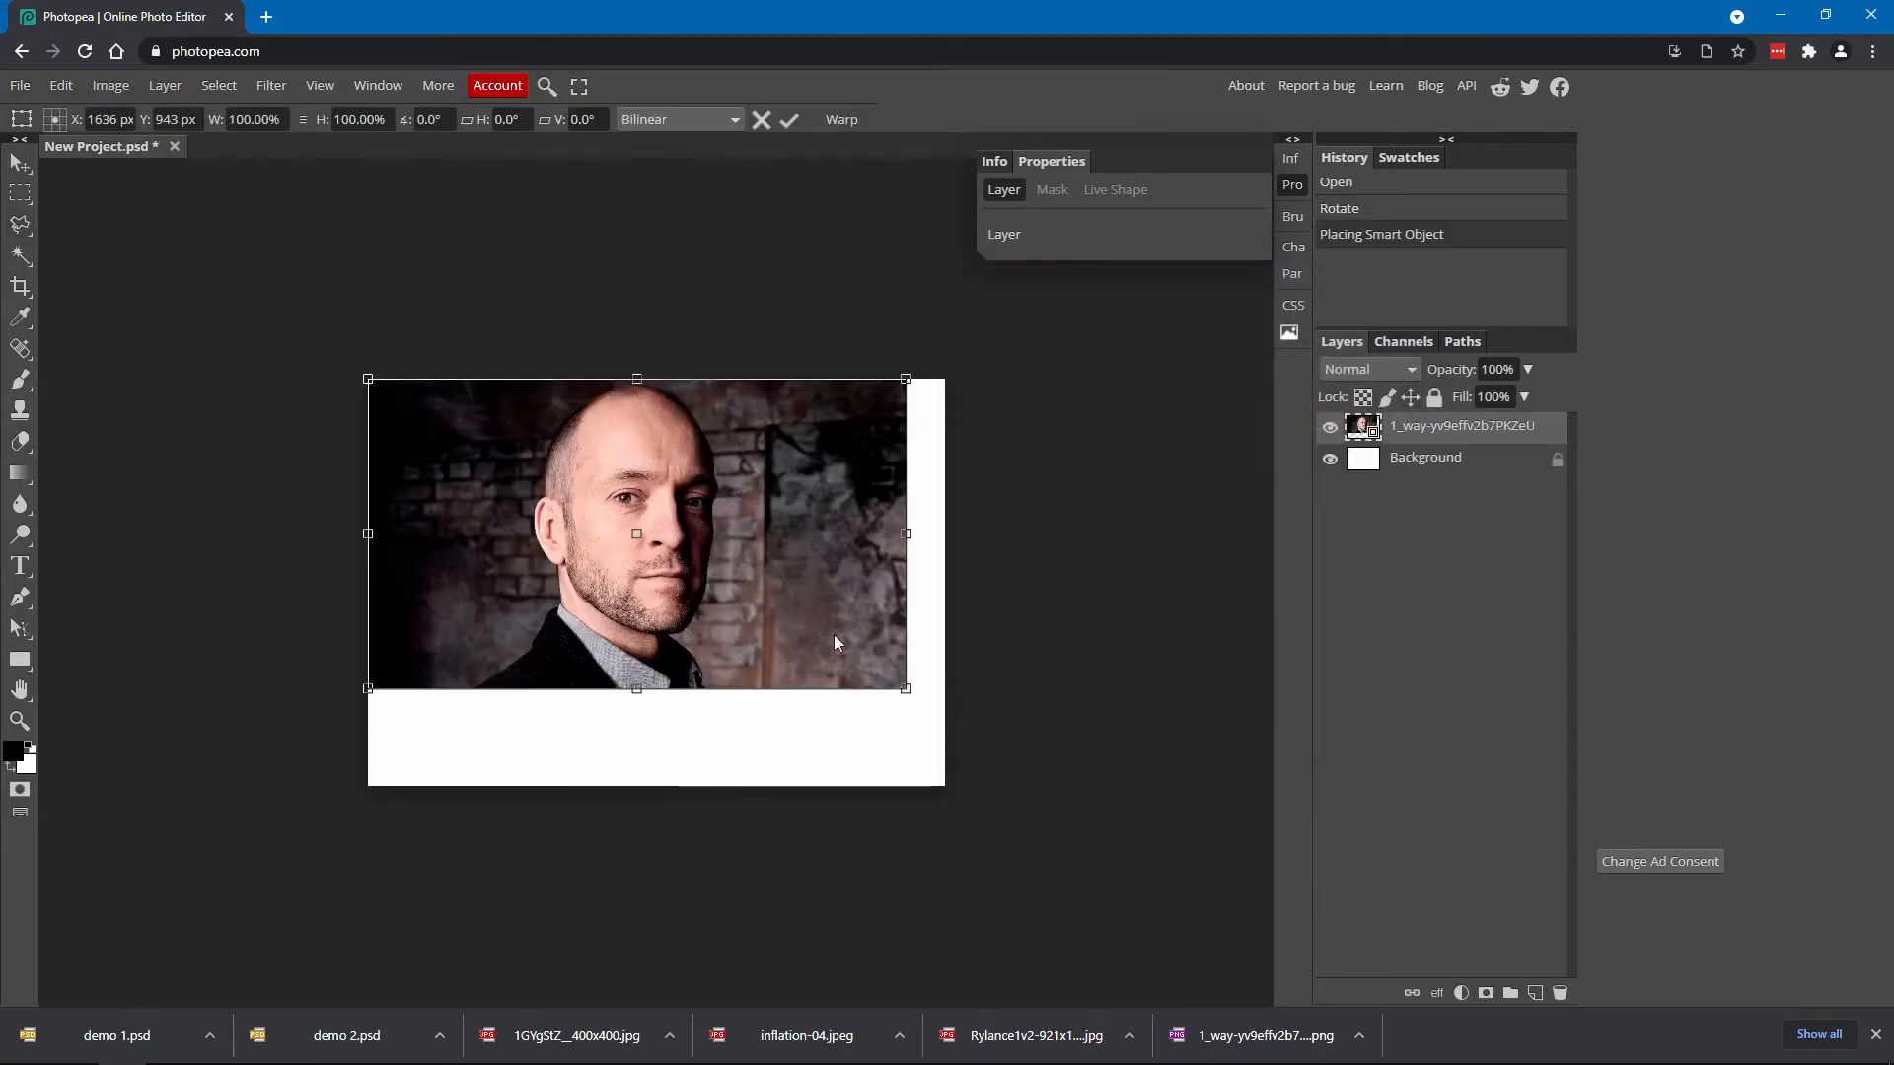
Enlarge the placed portrait to about 159%, shift it so the face is near the centre, and tilt it about -13.8°
drag(906, 688, 1082, 791)
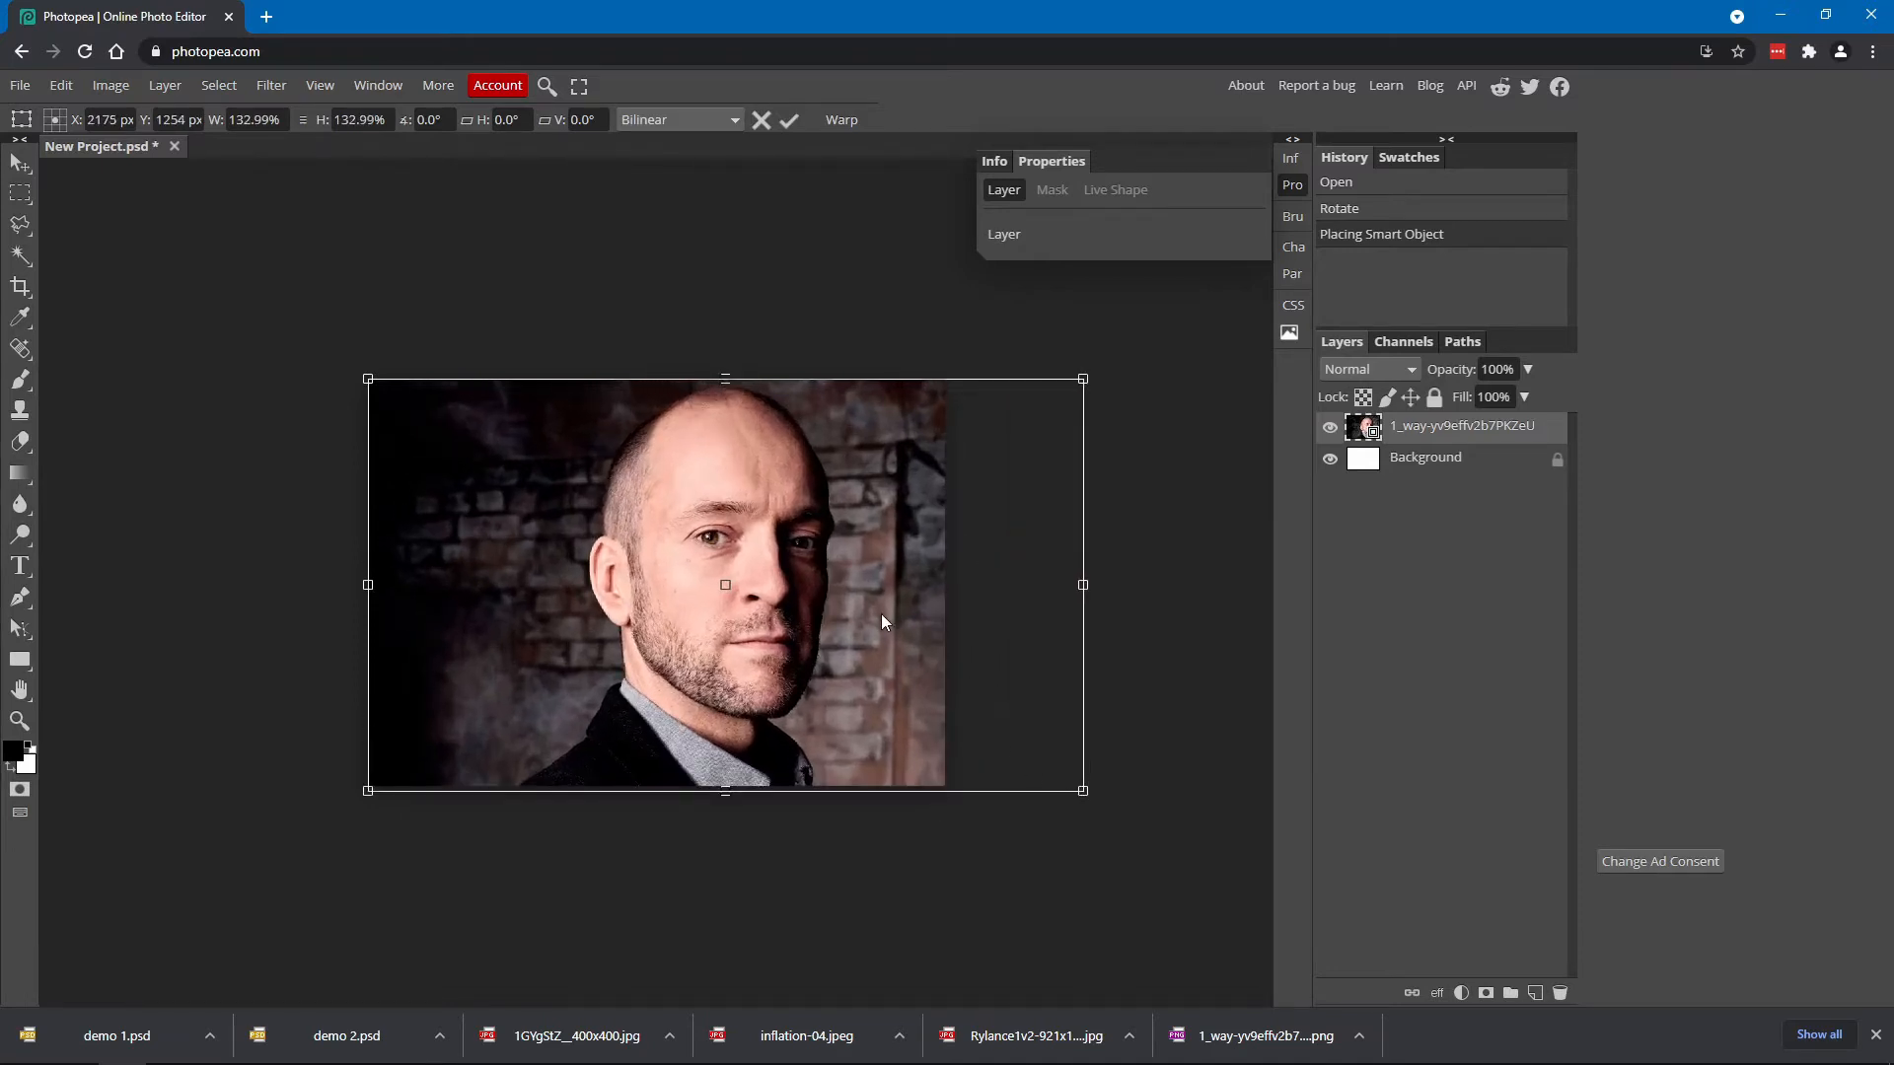
drag(880, 613, 748, 615)
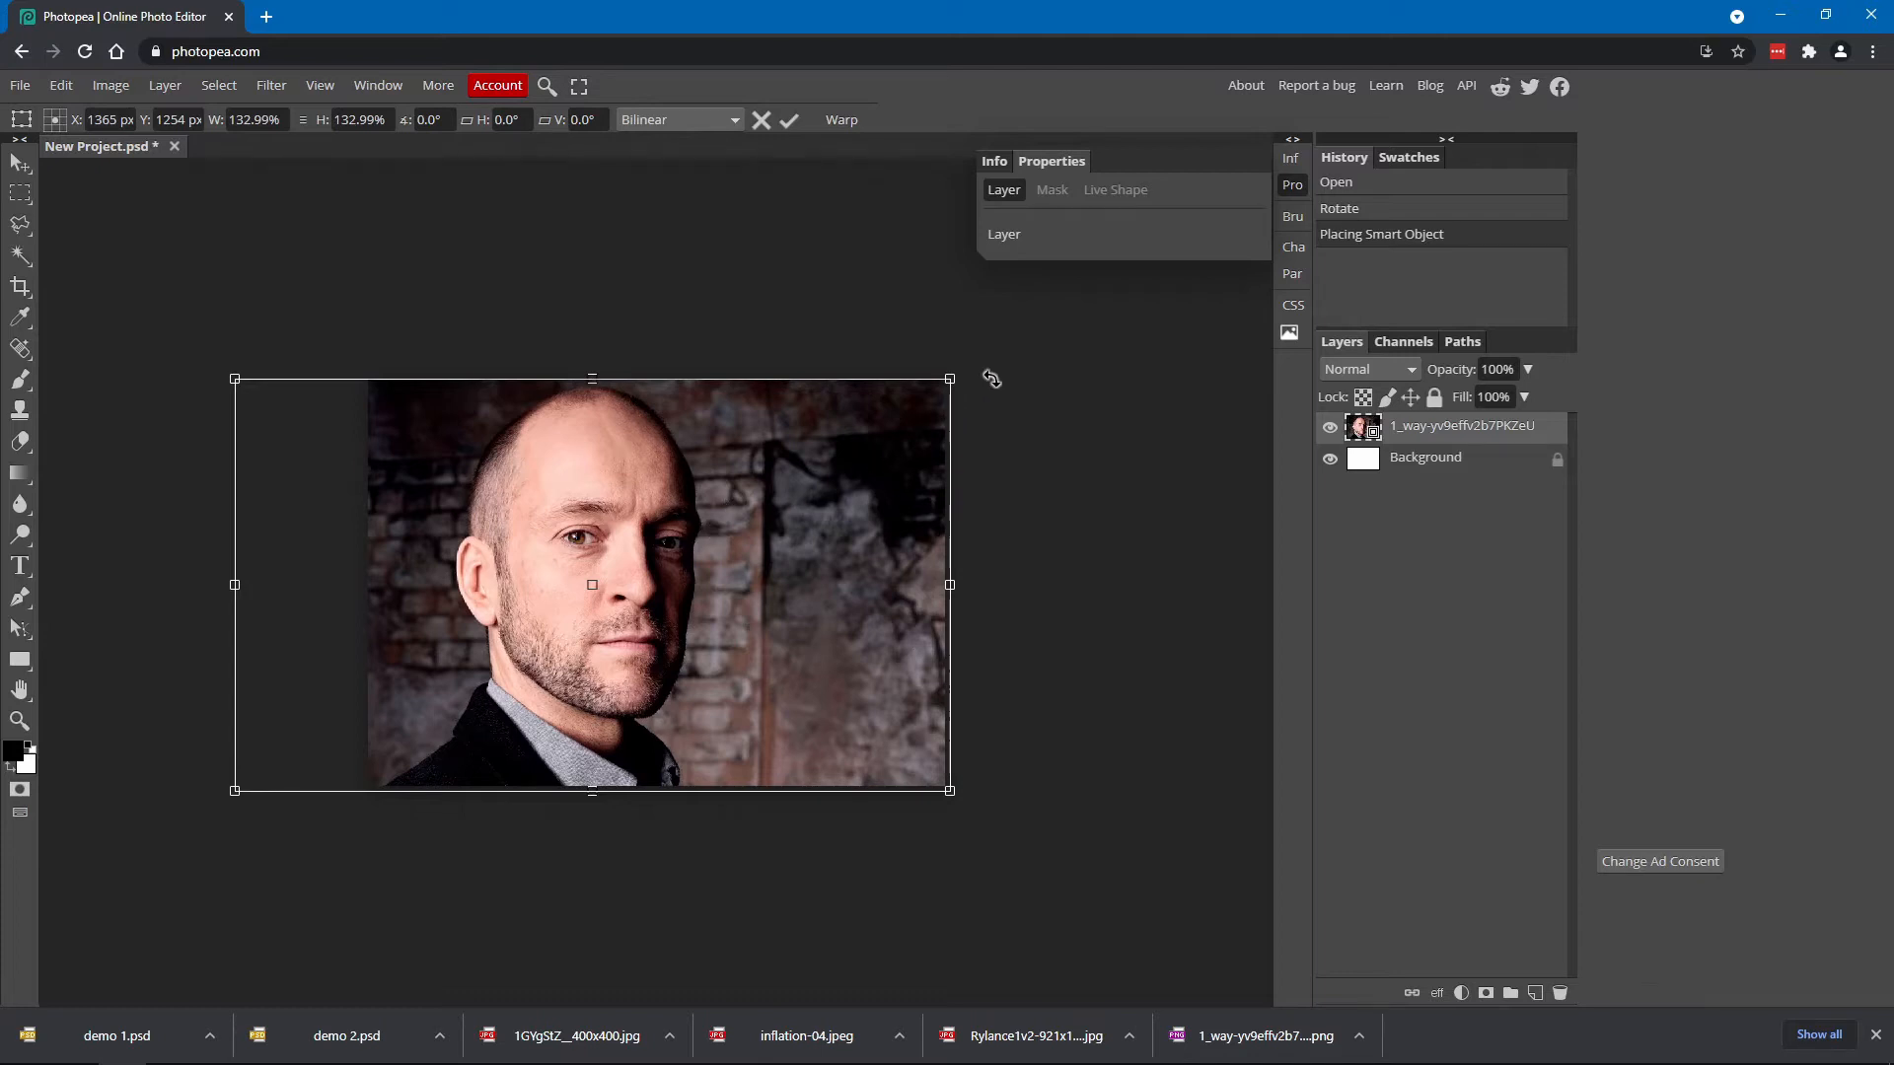
drag(986, 371, 971, 243)
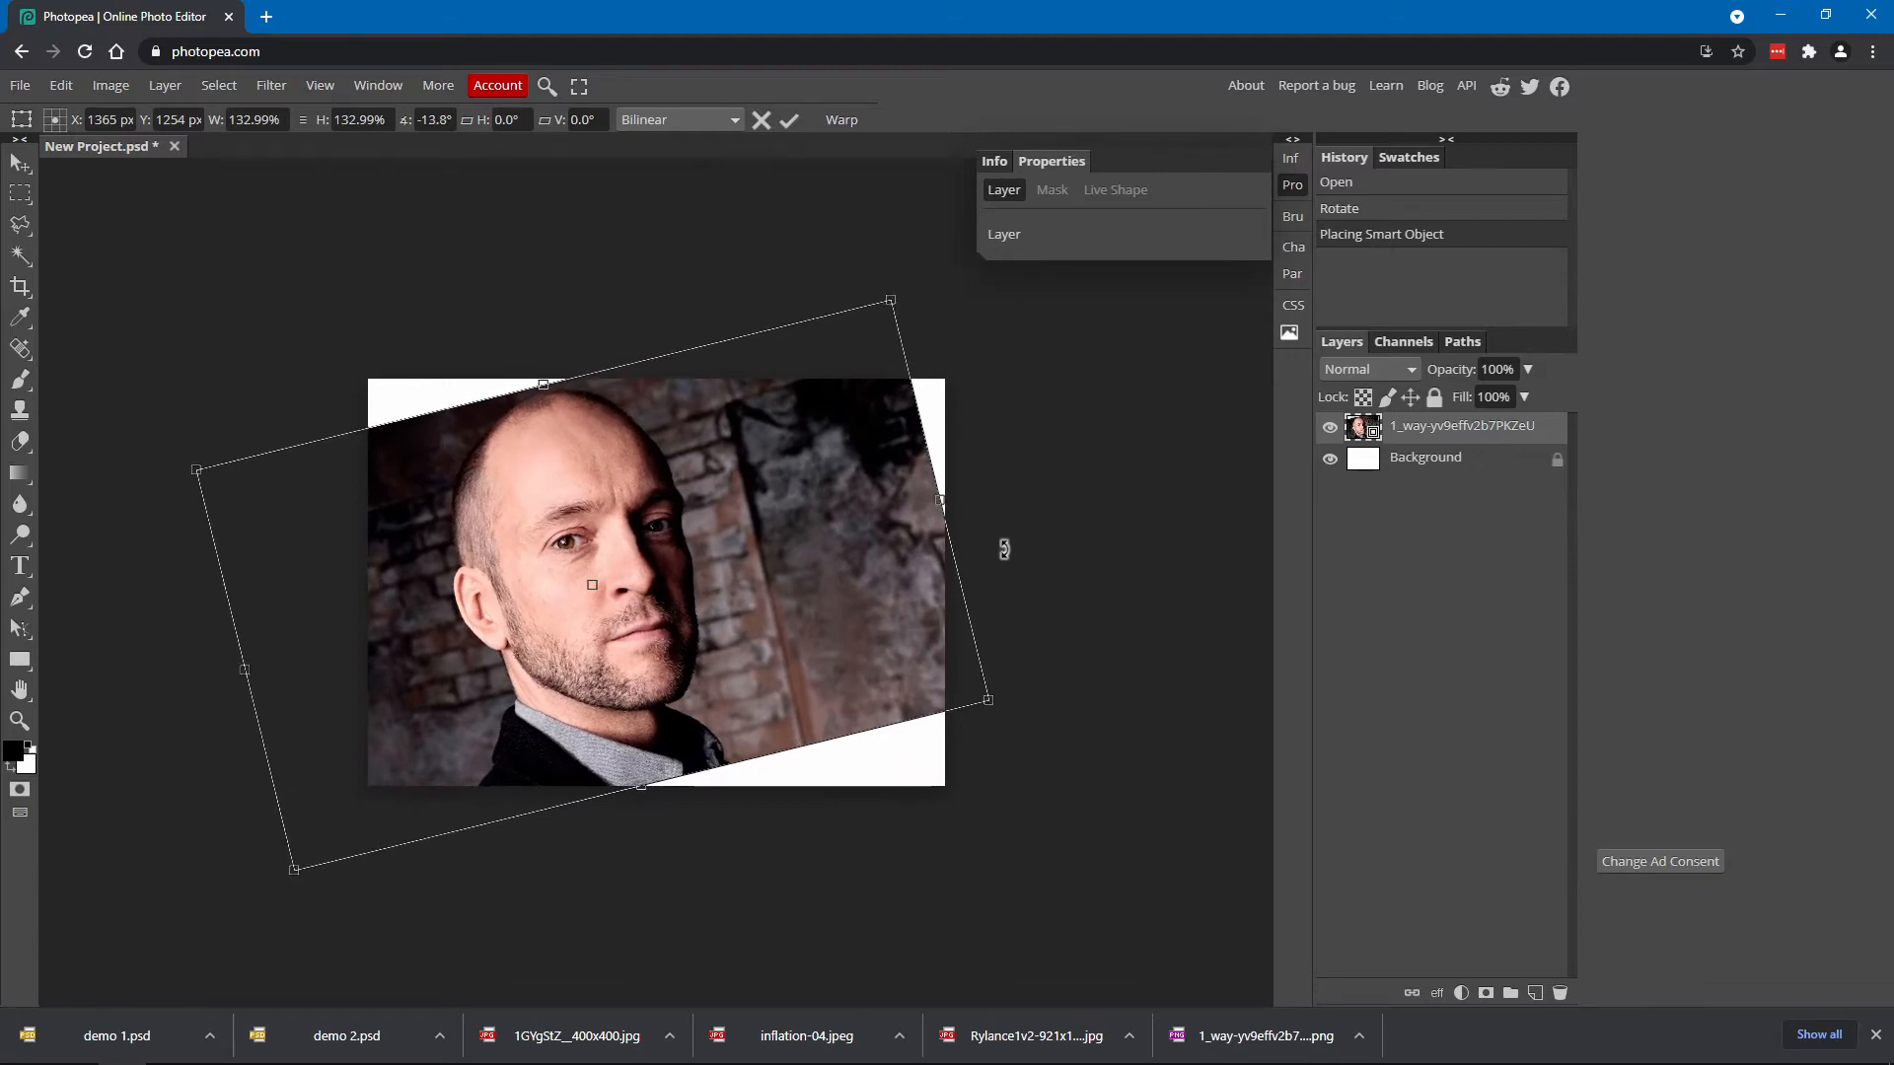
drag(986, 700, 1143, 737)
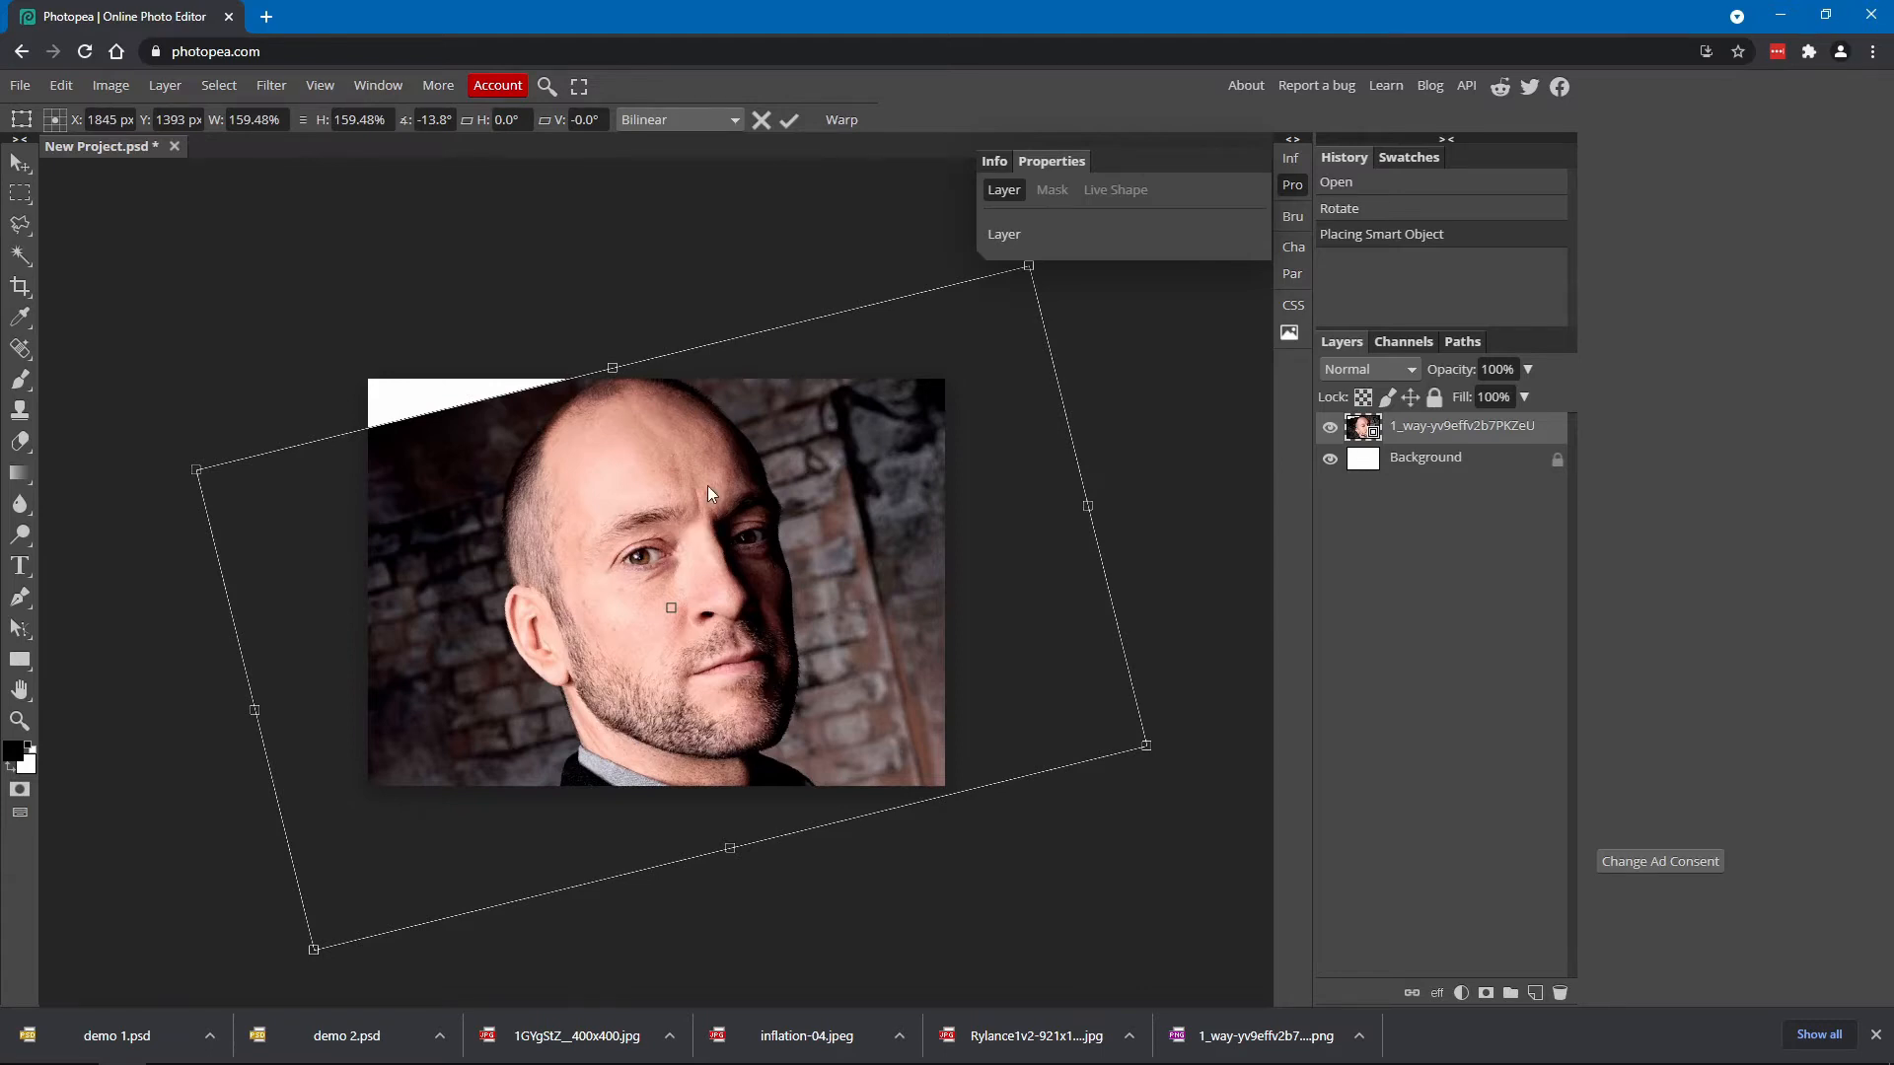
key(Return)
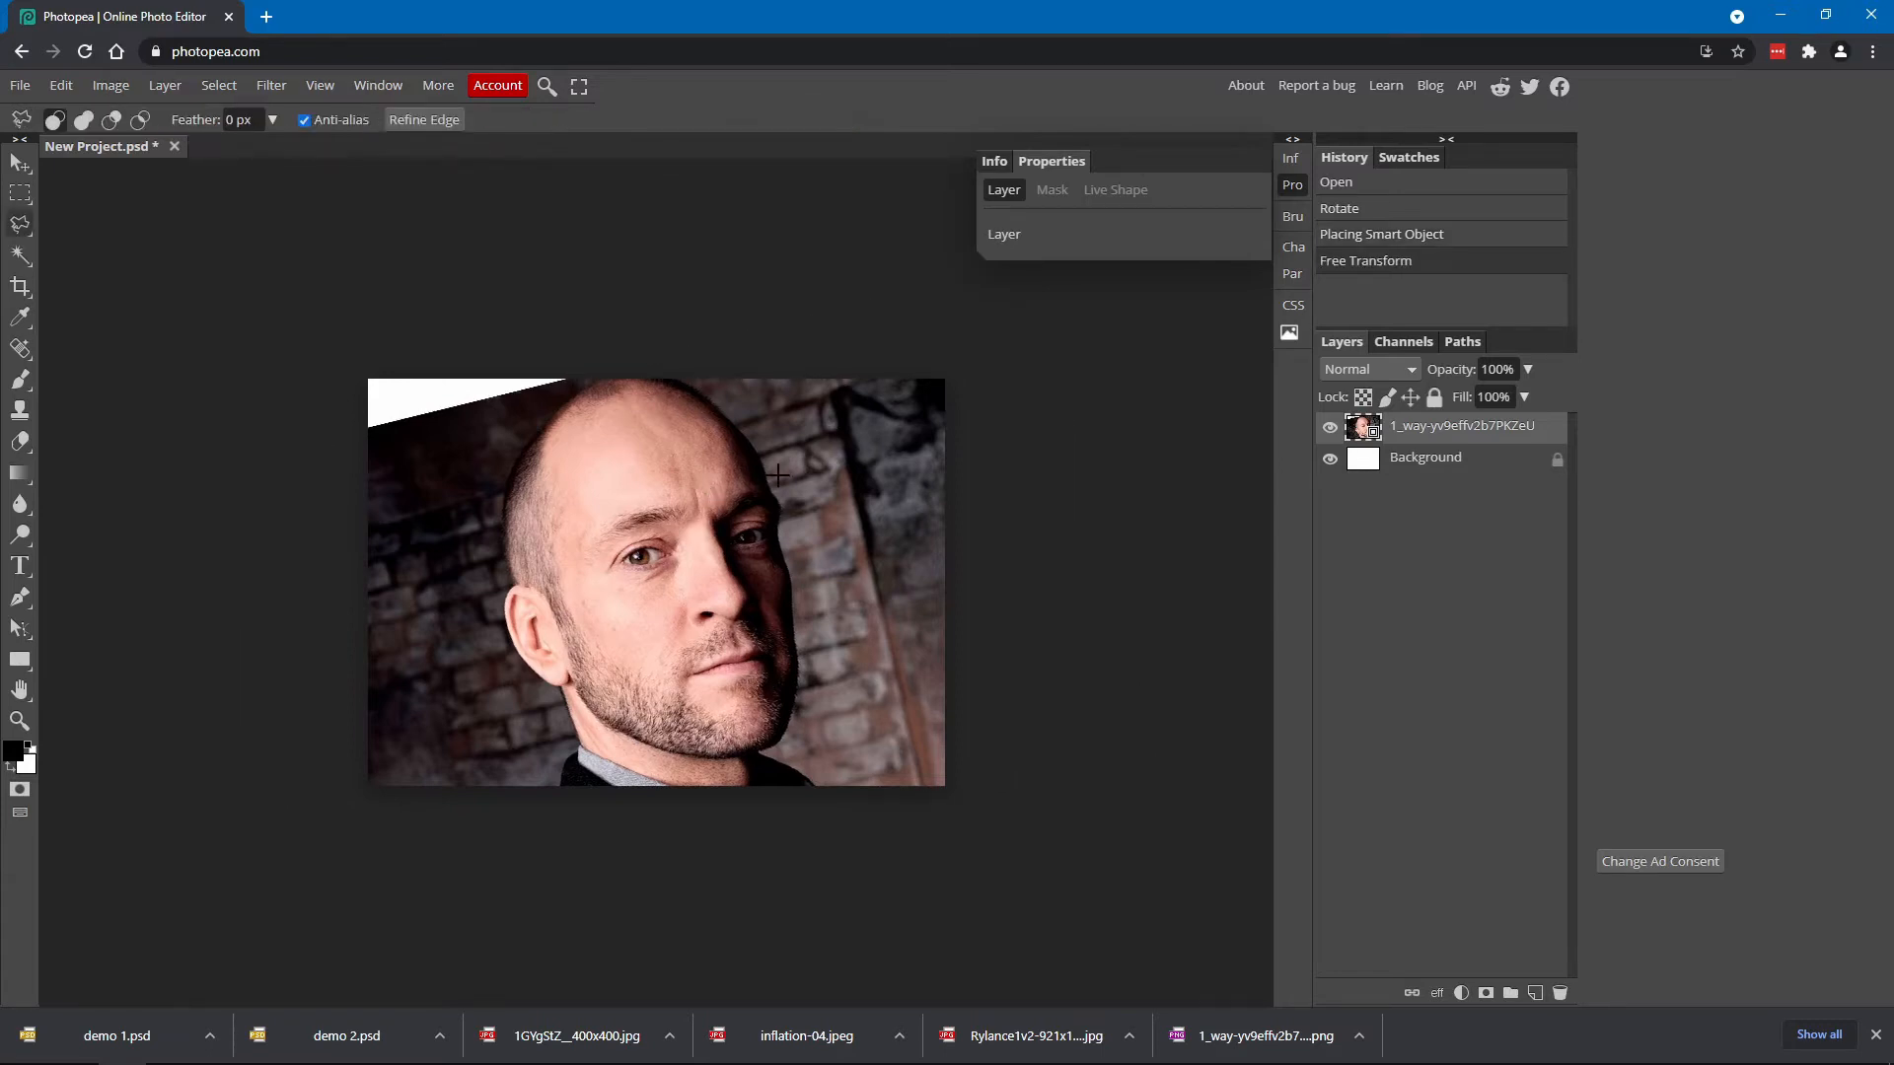
Fill the Background layer with the black foreground colour
click(1363, 461)
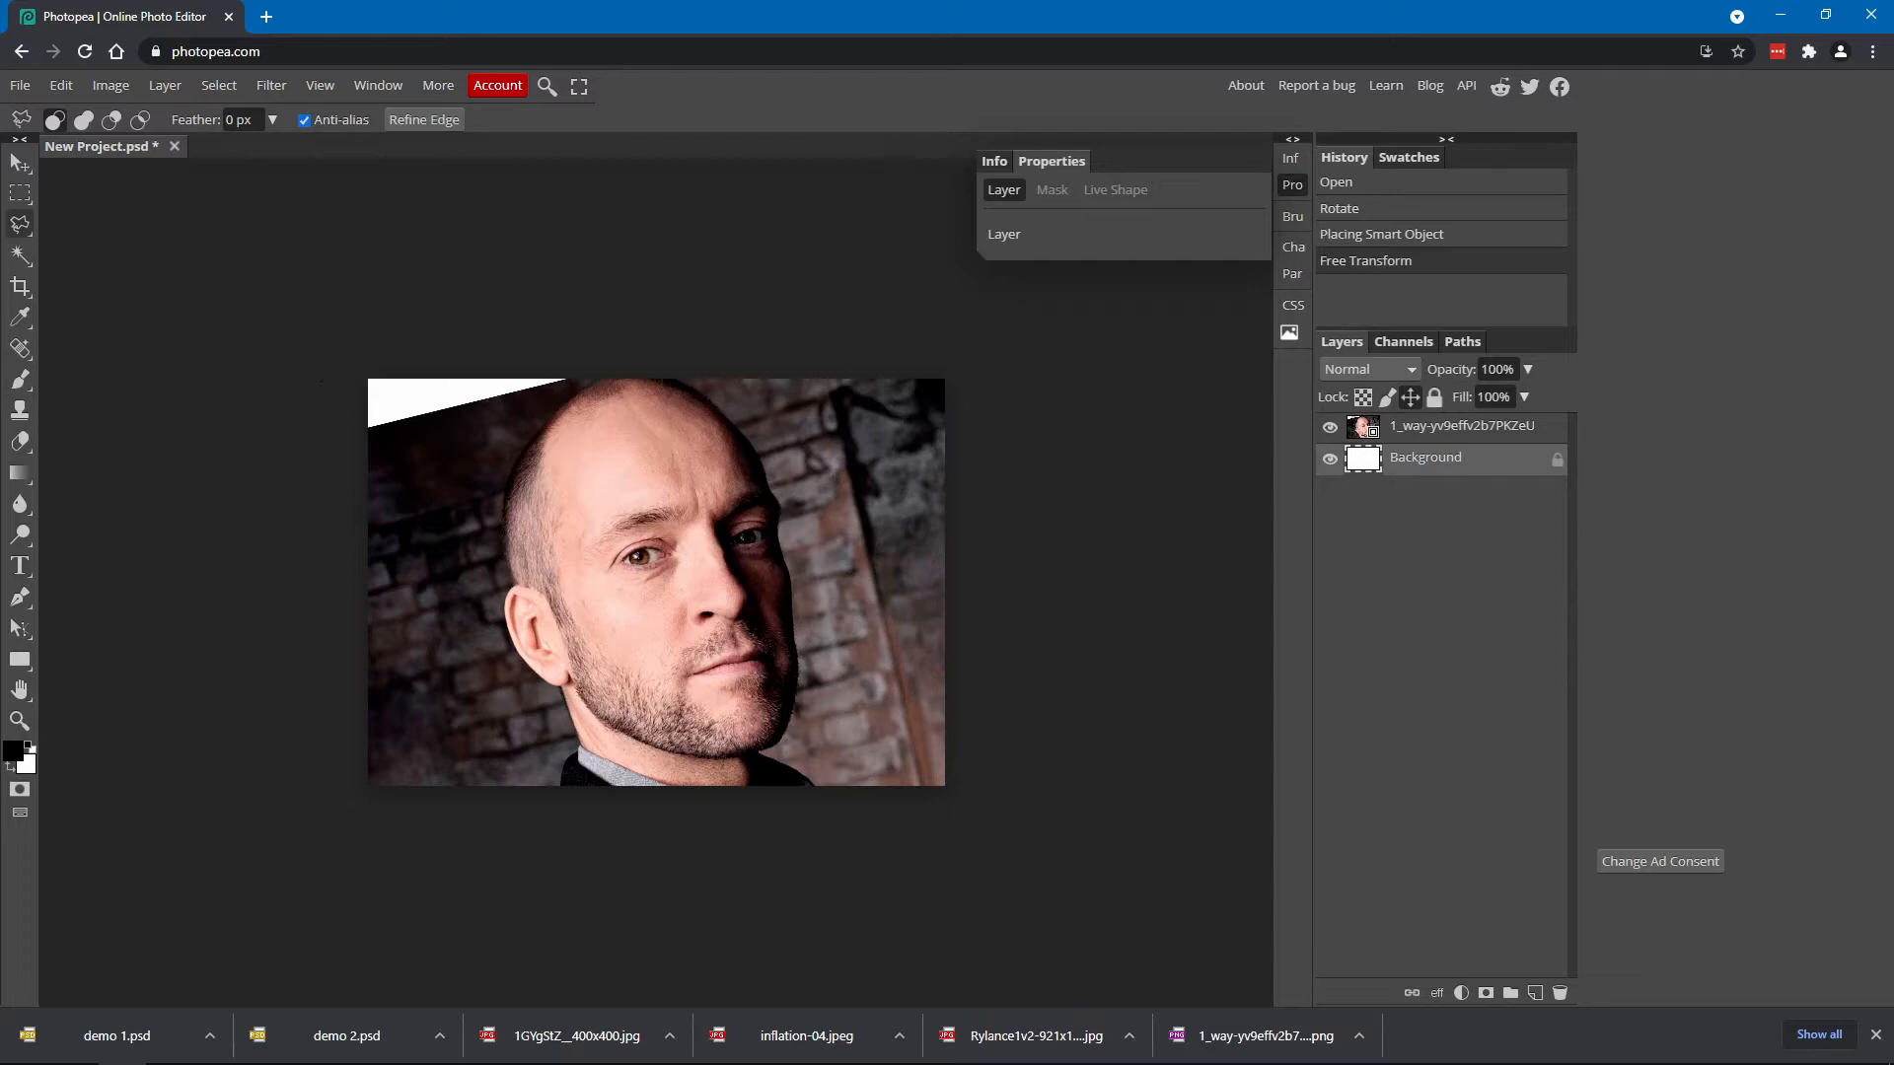
key(alt+BackSpace)
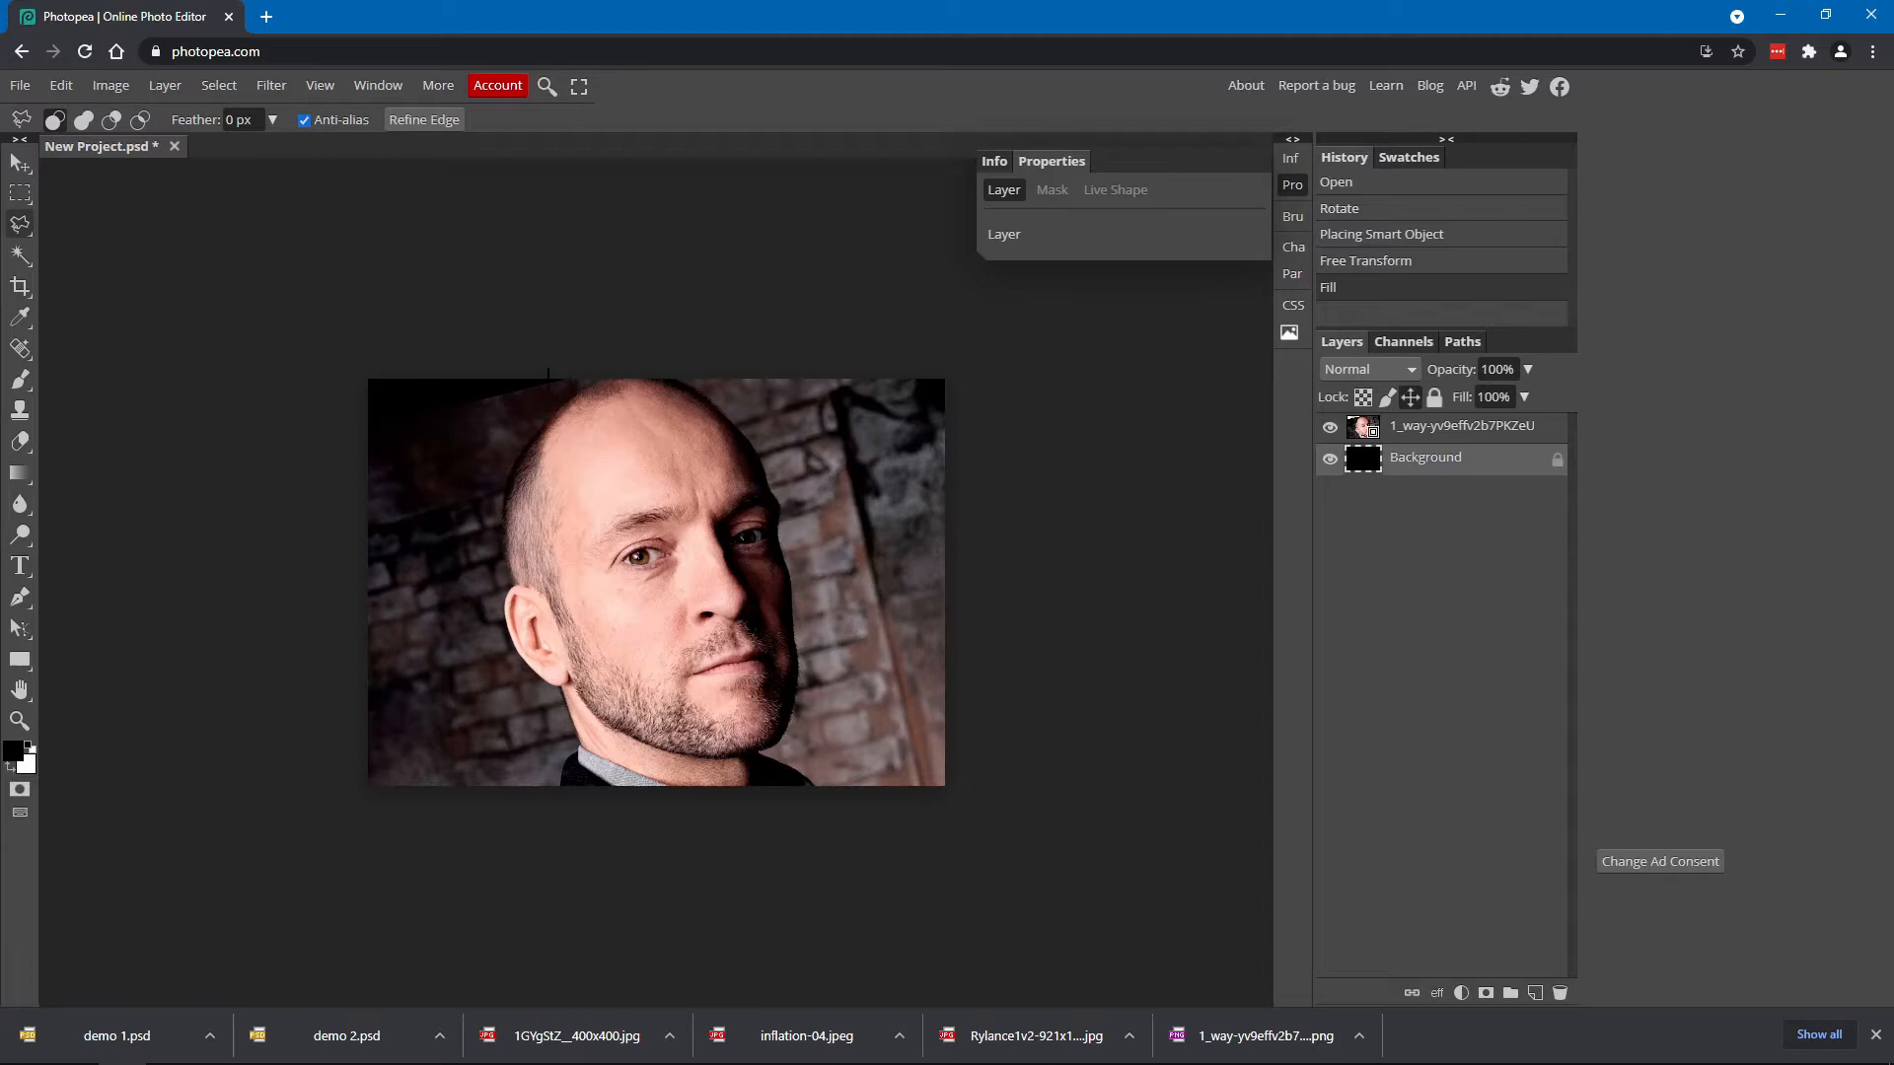
Make the portrait layer active and switch to the Ellipse Select tool
click(1364, 430)
ctrl+click(1364, 430)
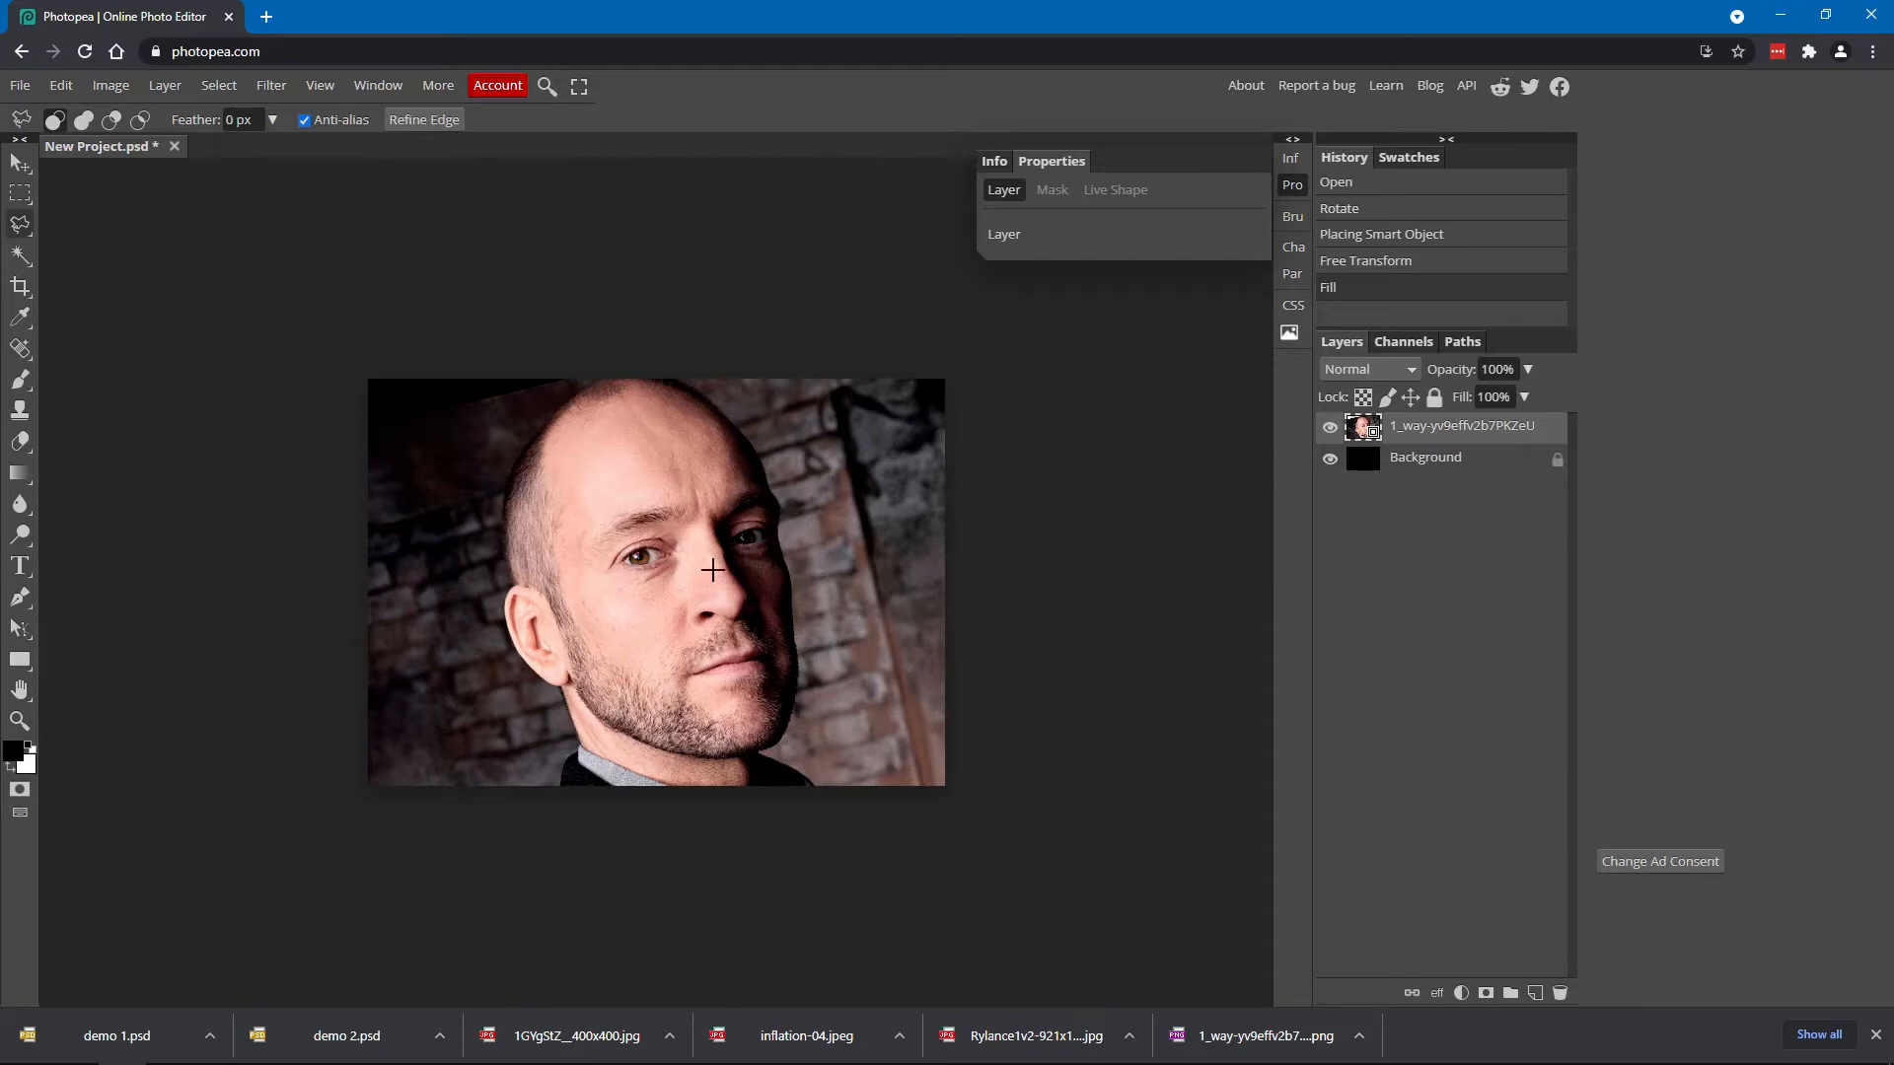
right_click(17, 202)
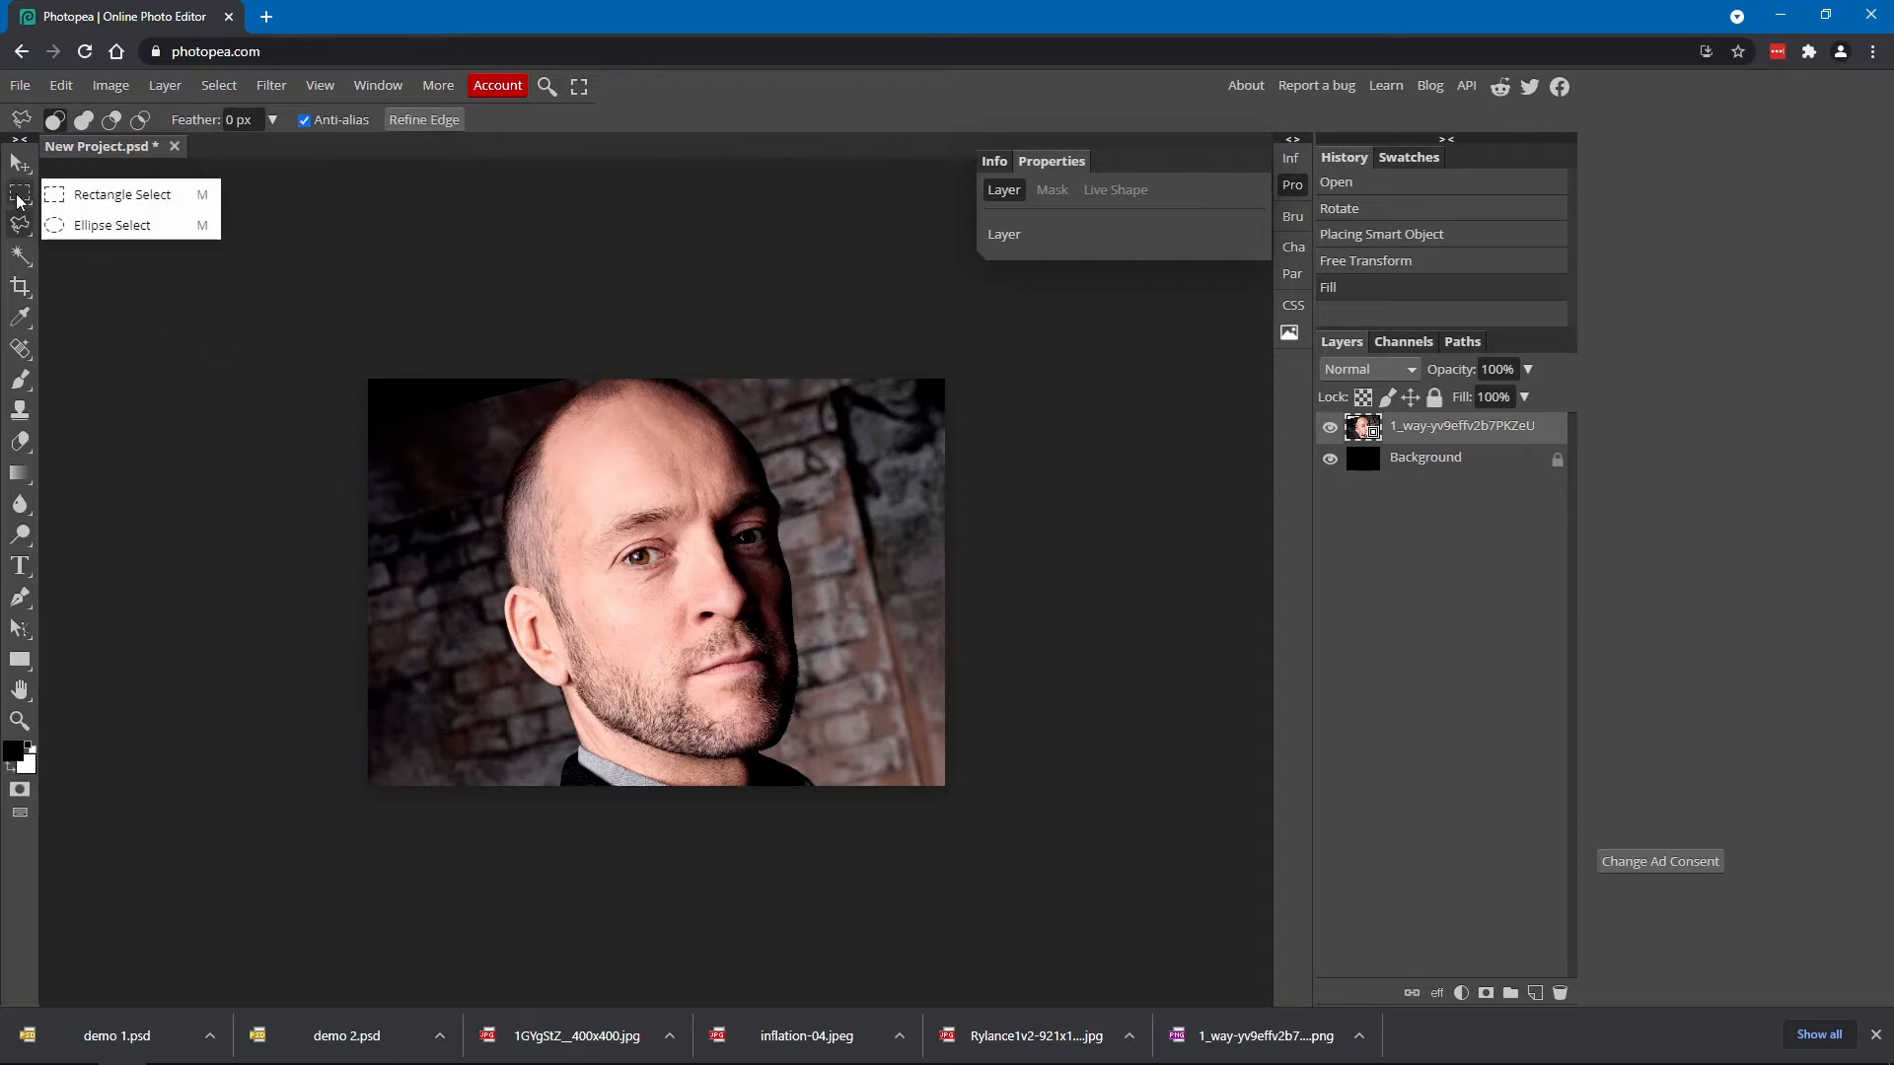
click(100, 226)
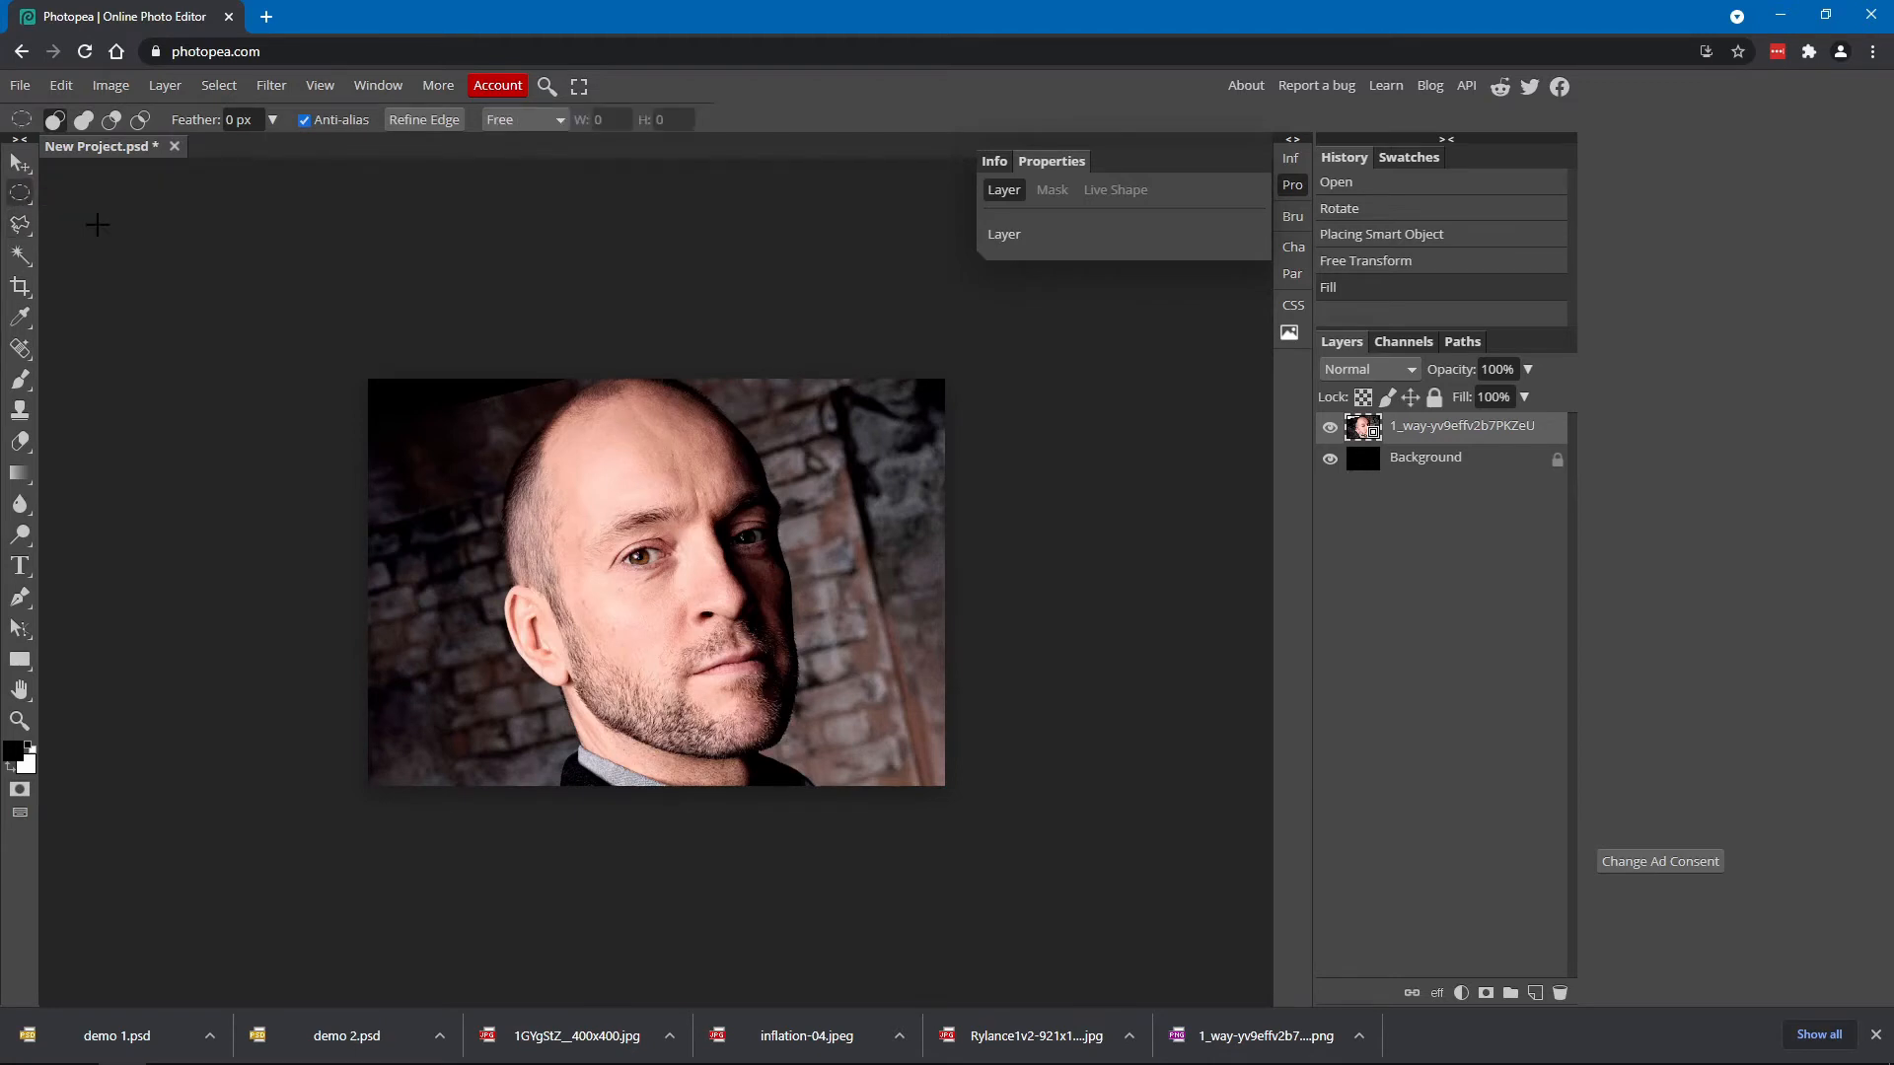
drag(588, 434, 790, 757)
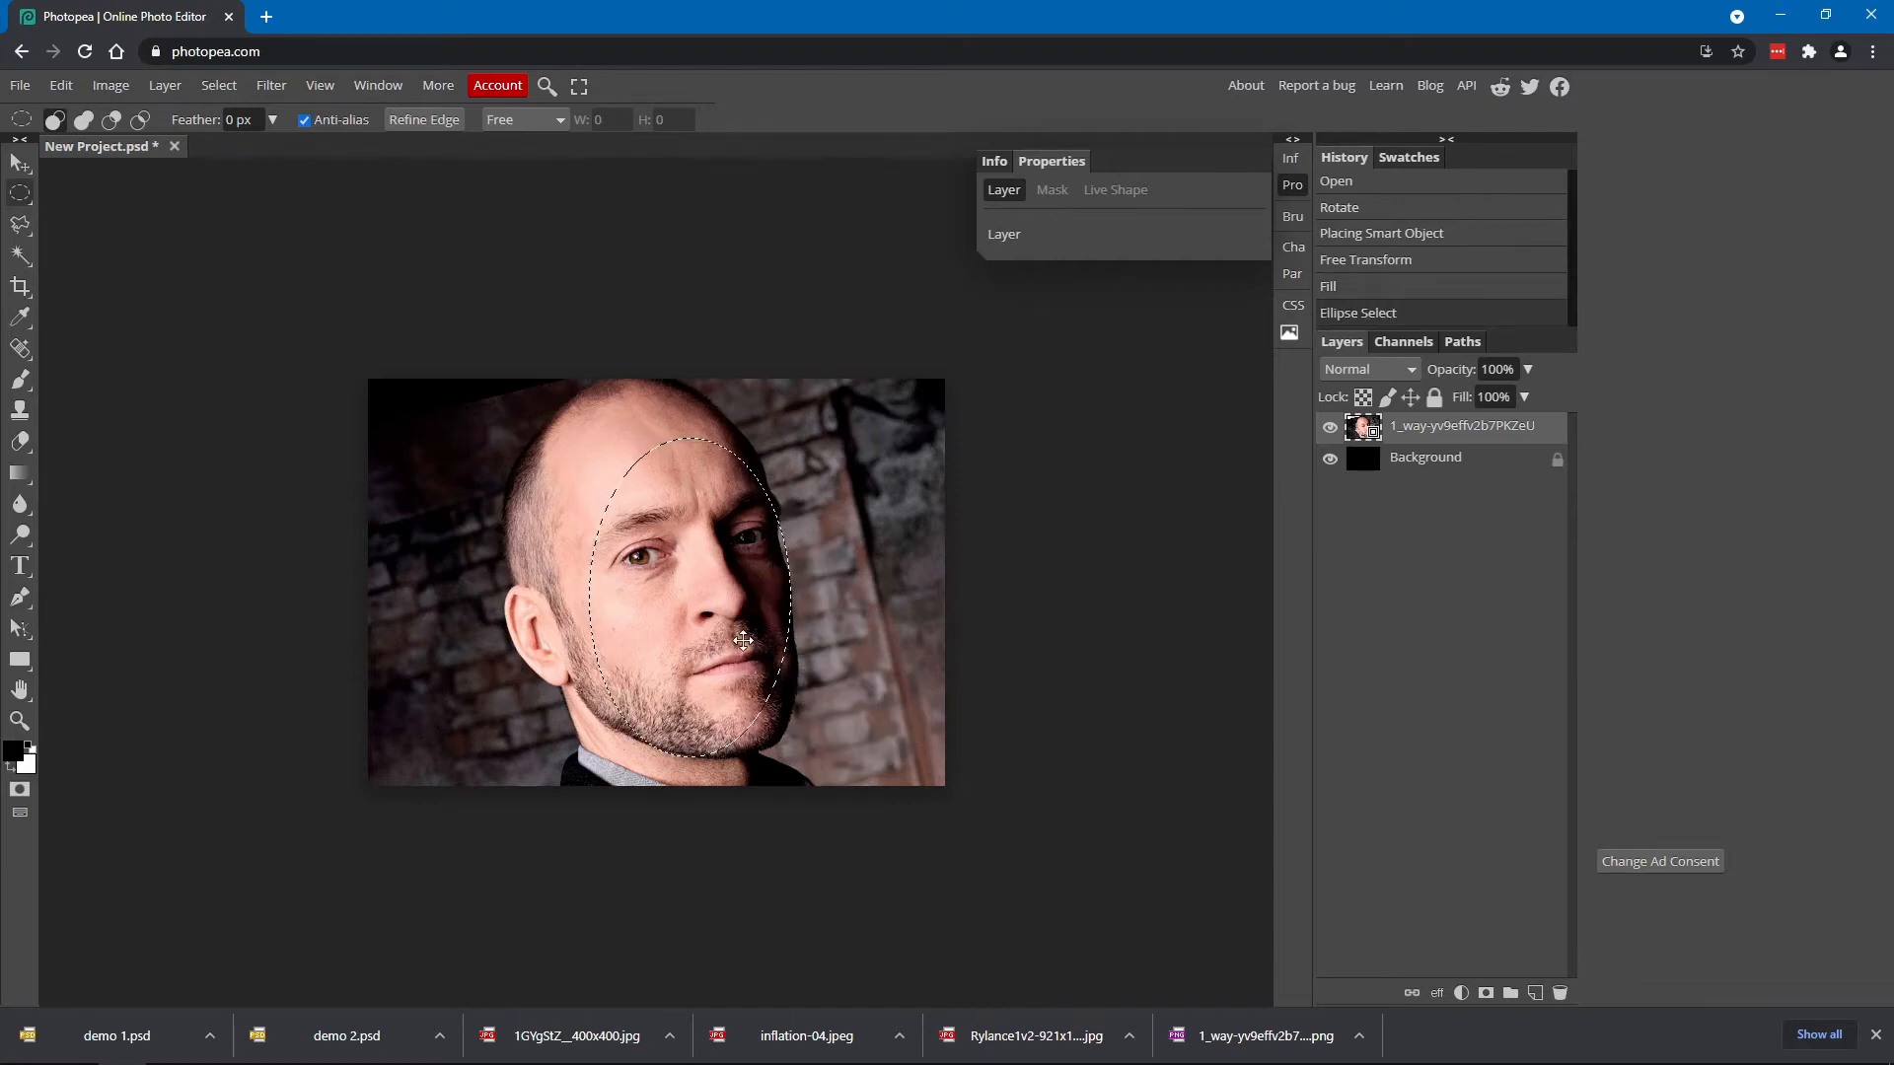
drag(741, 583, 743, 580)
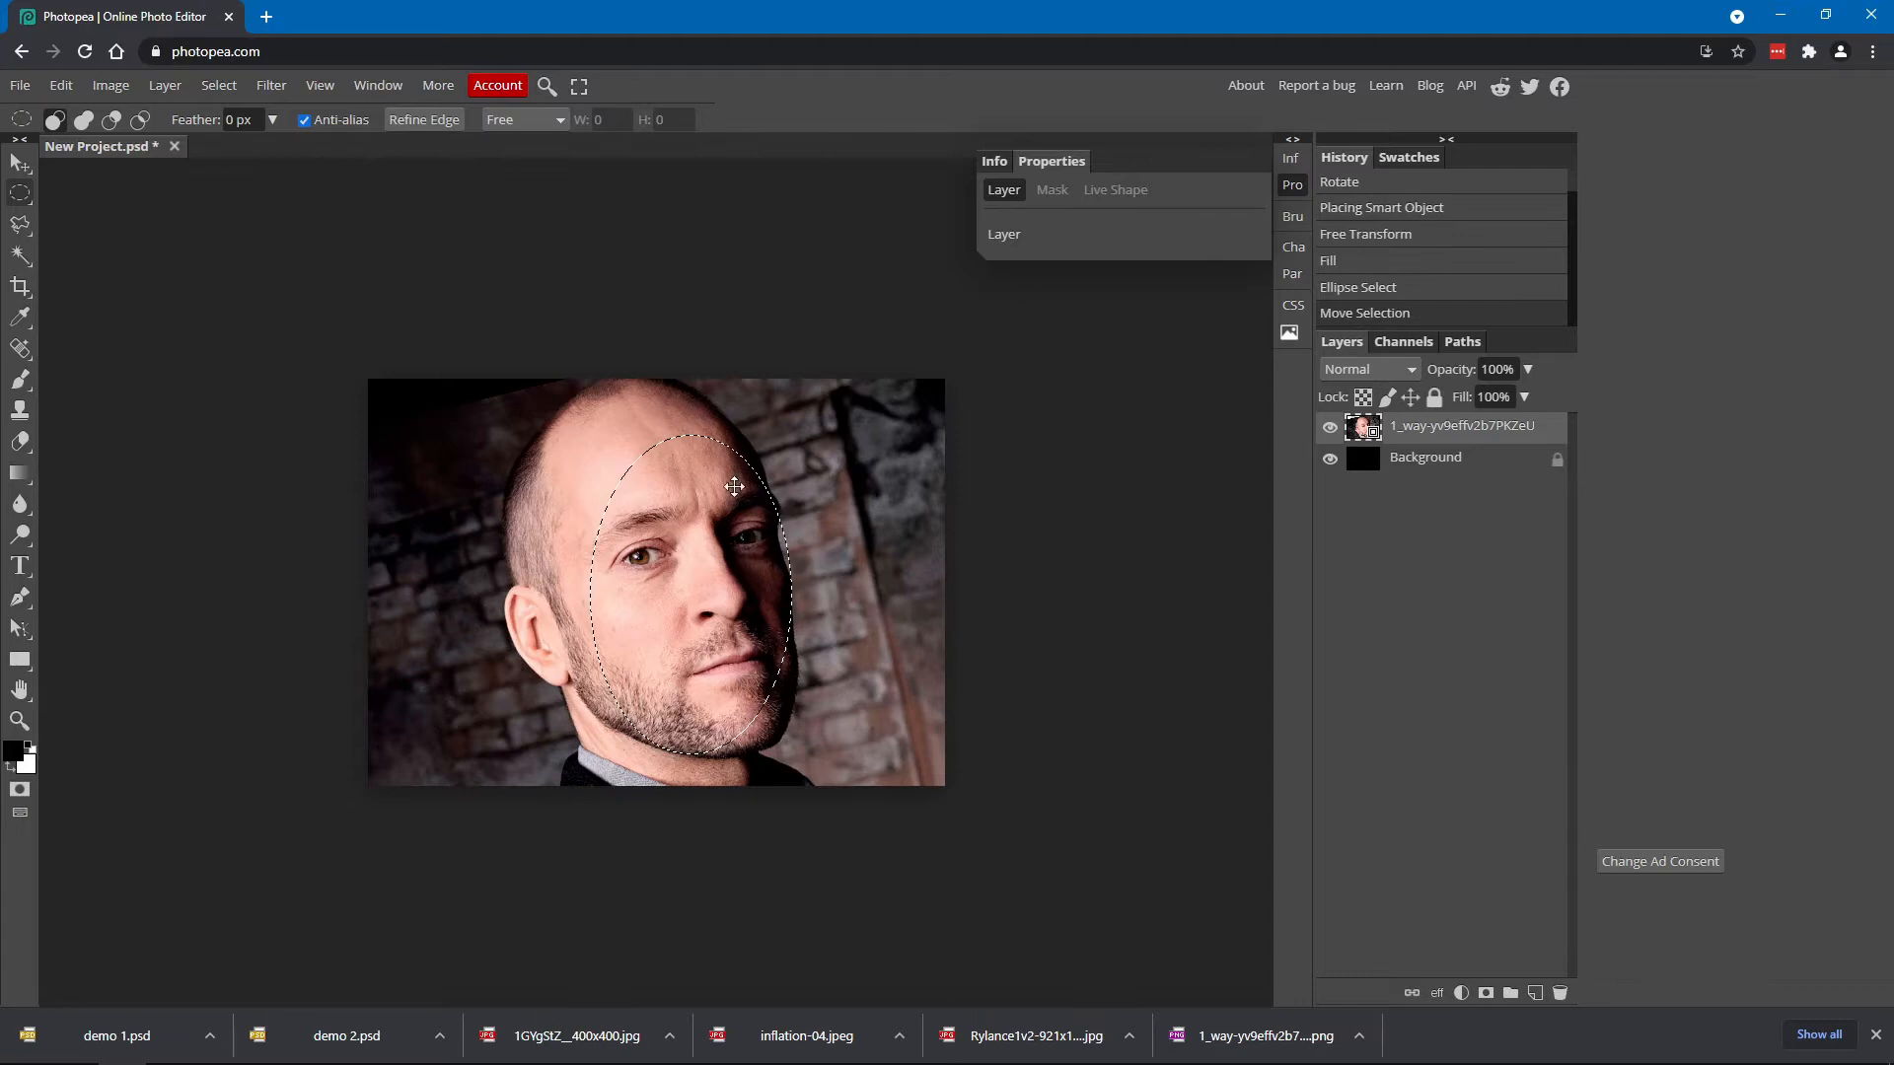
click(705, 435)
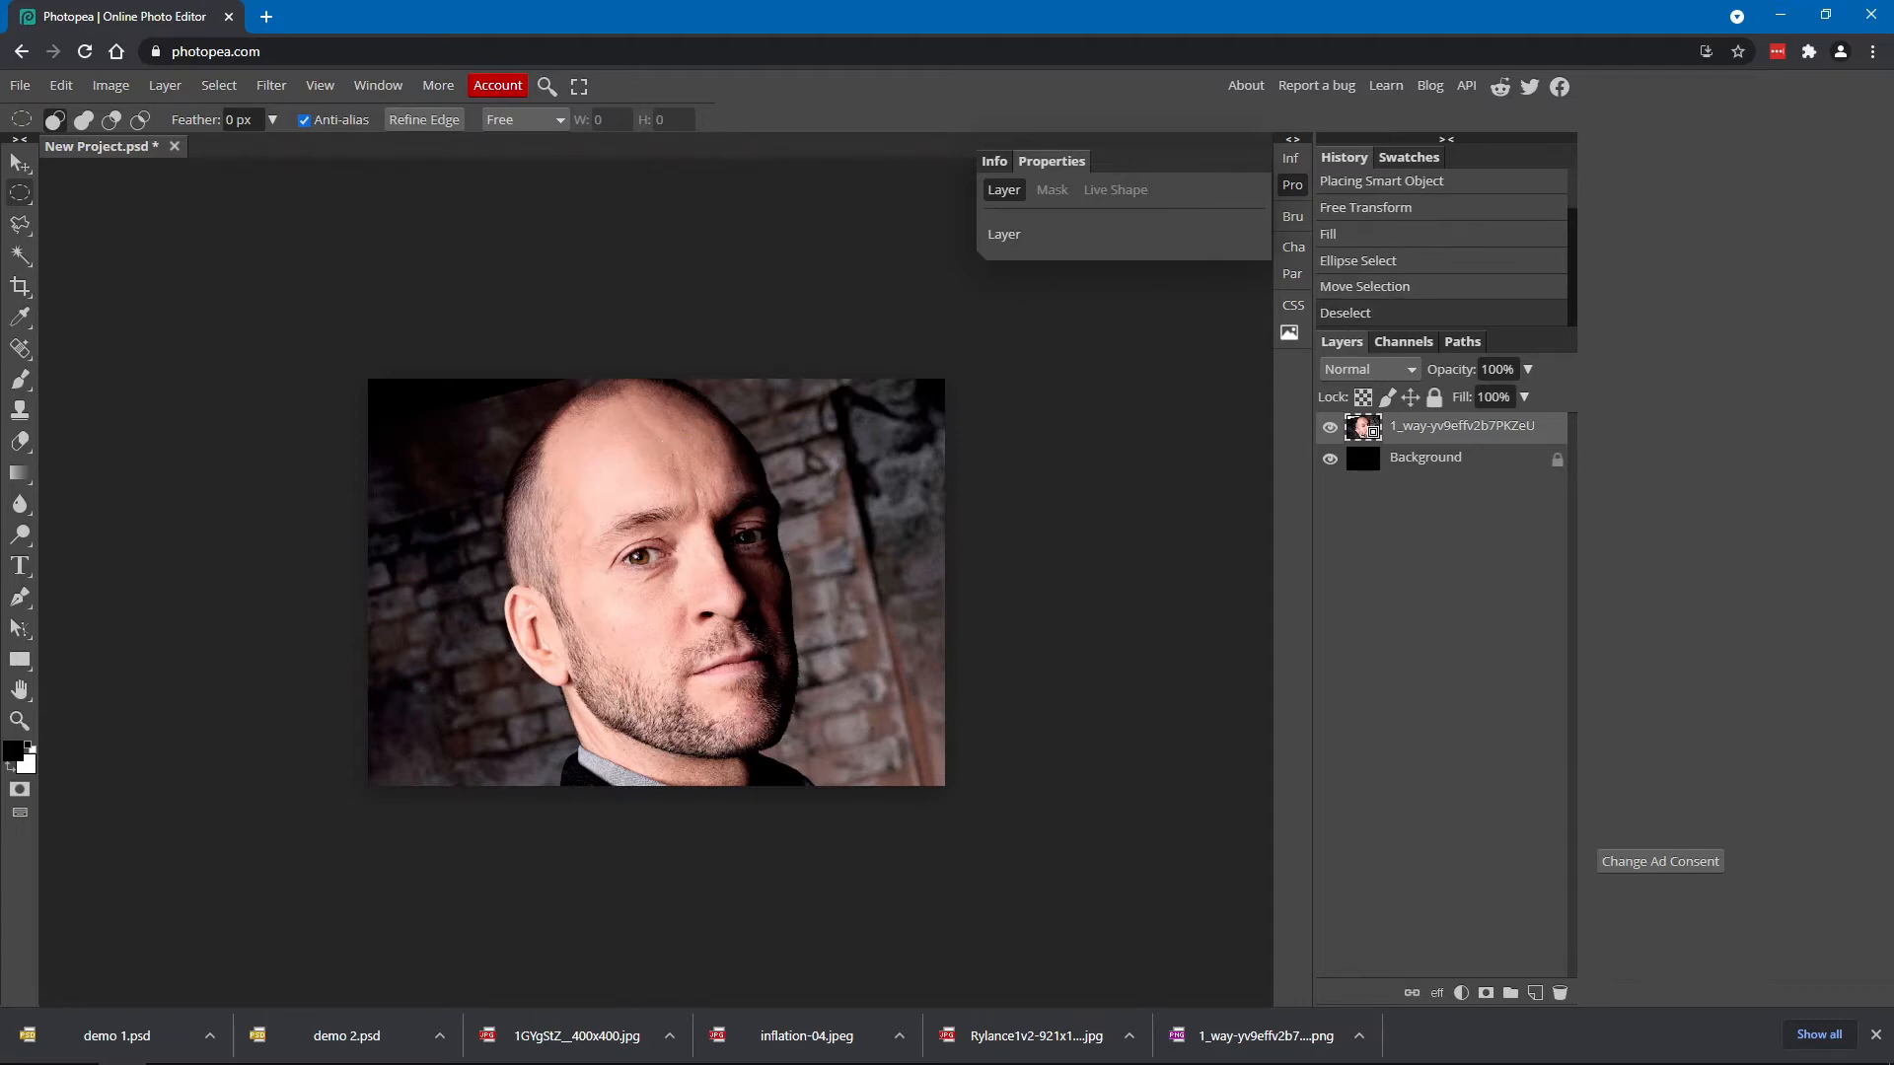
drag(598, 490, 788, 733)
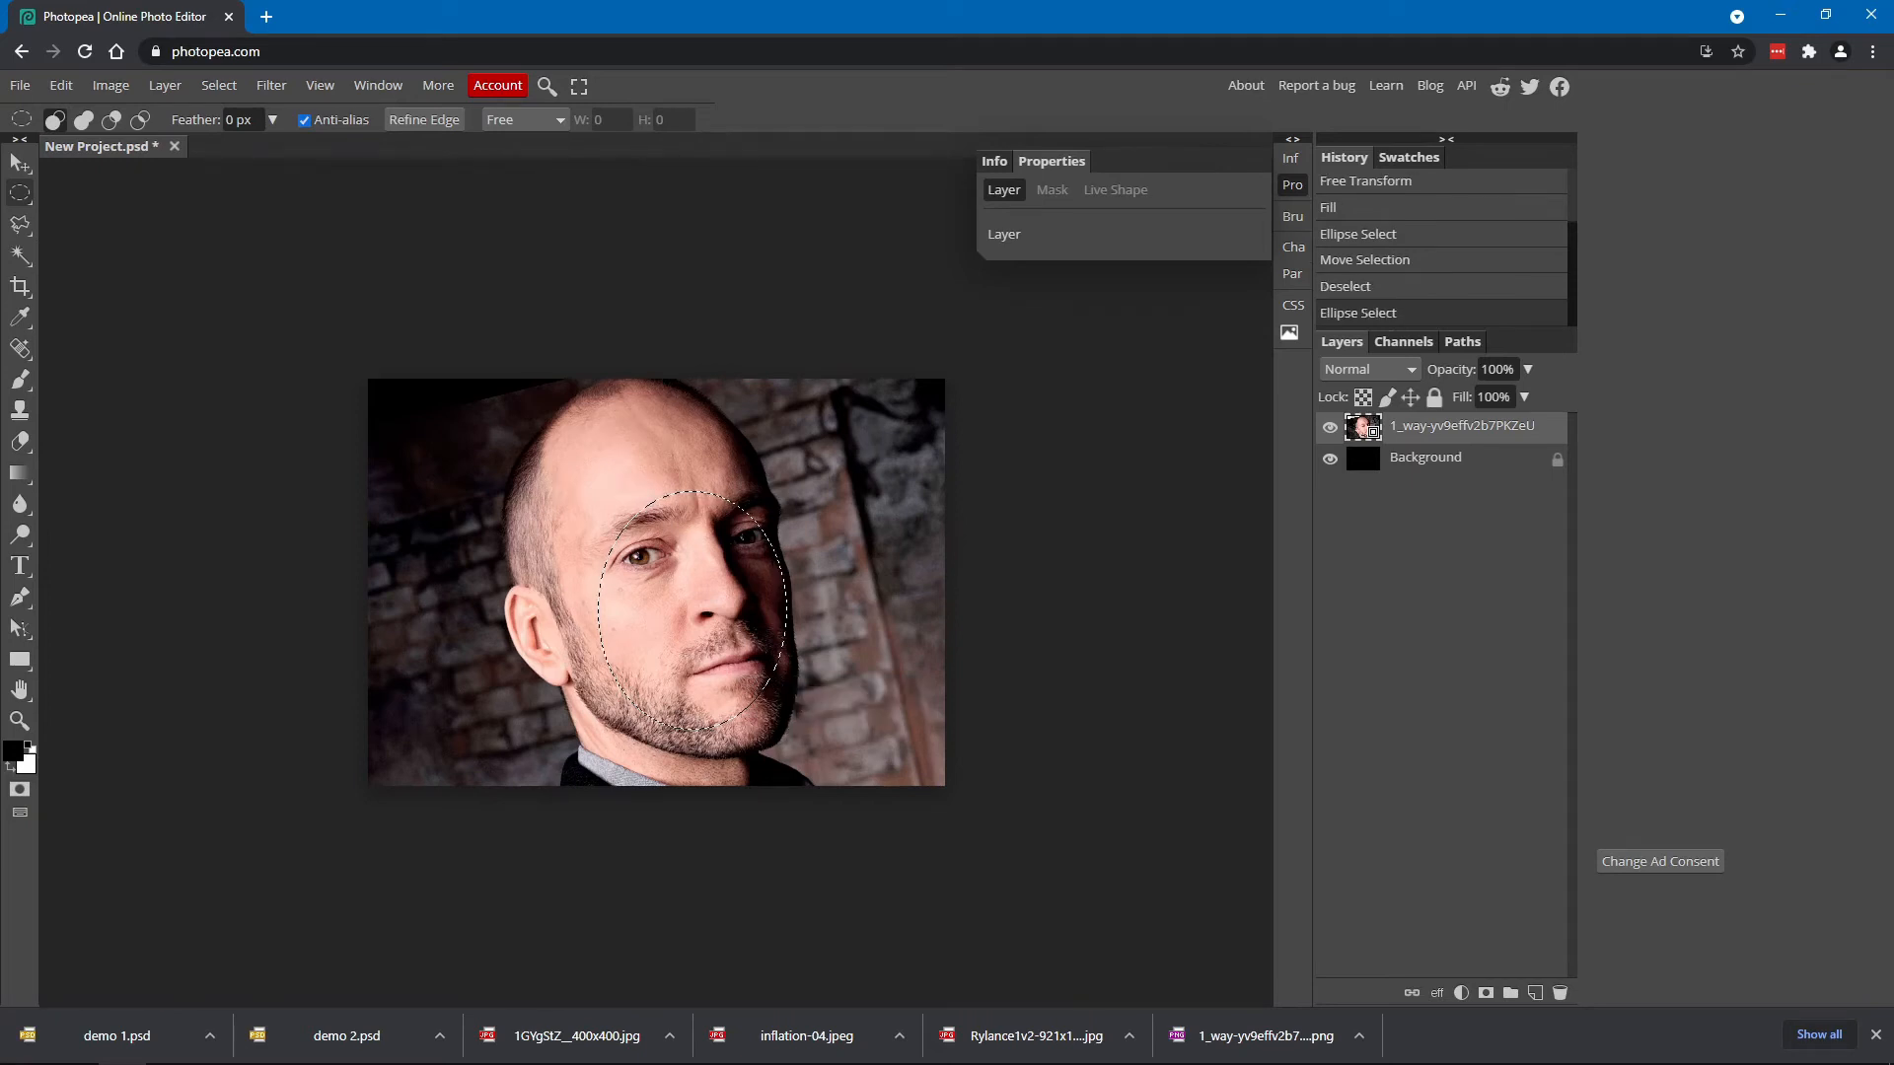
drag(739, 643, 742, 626)
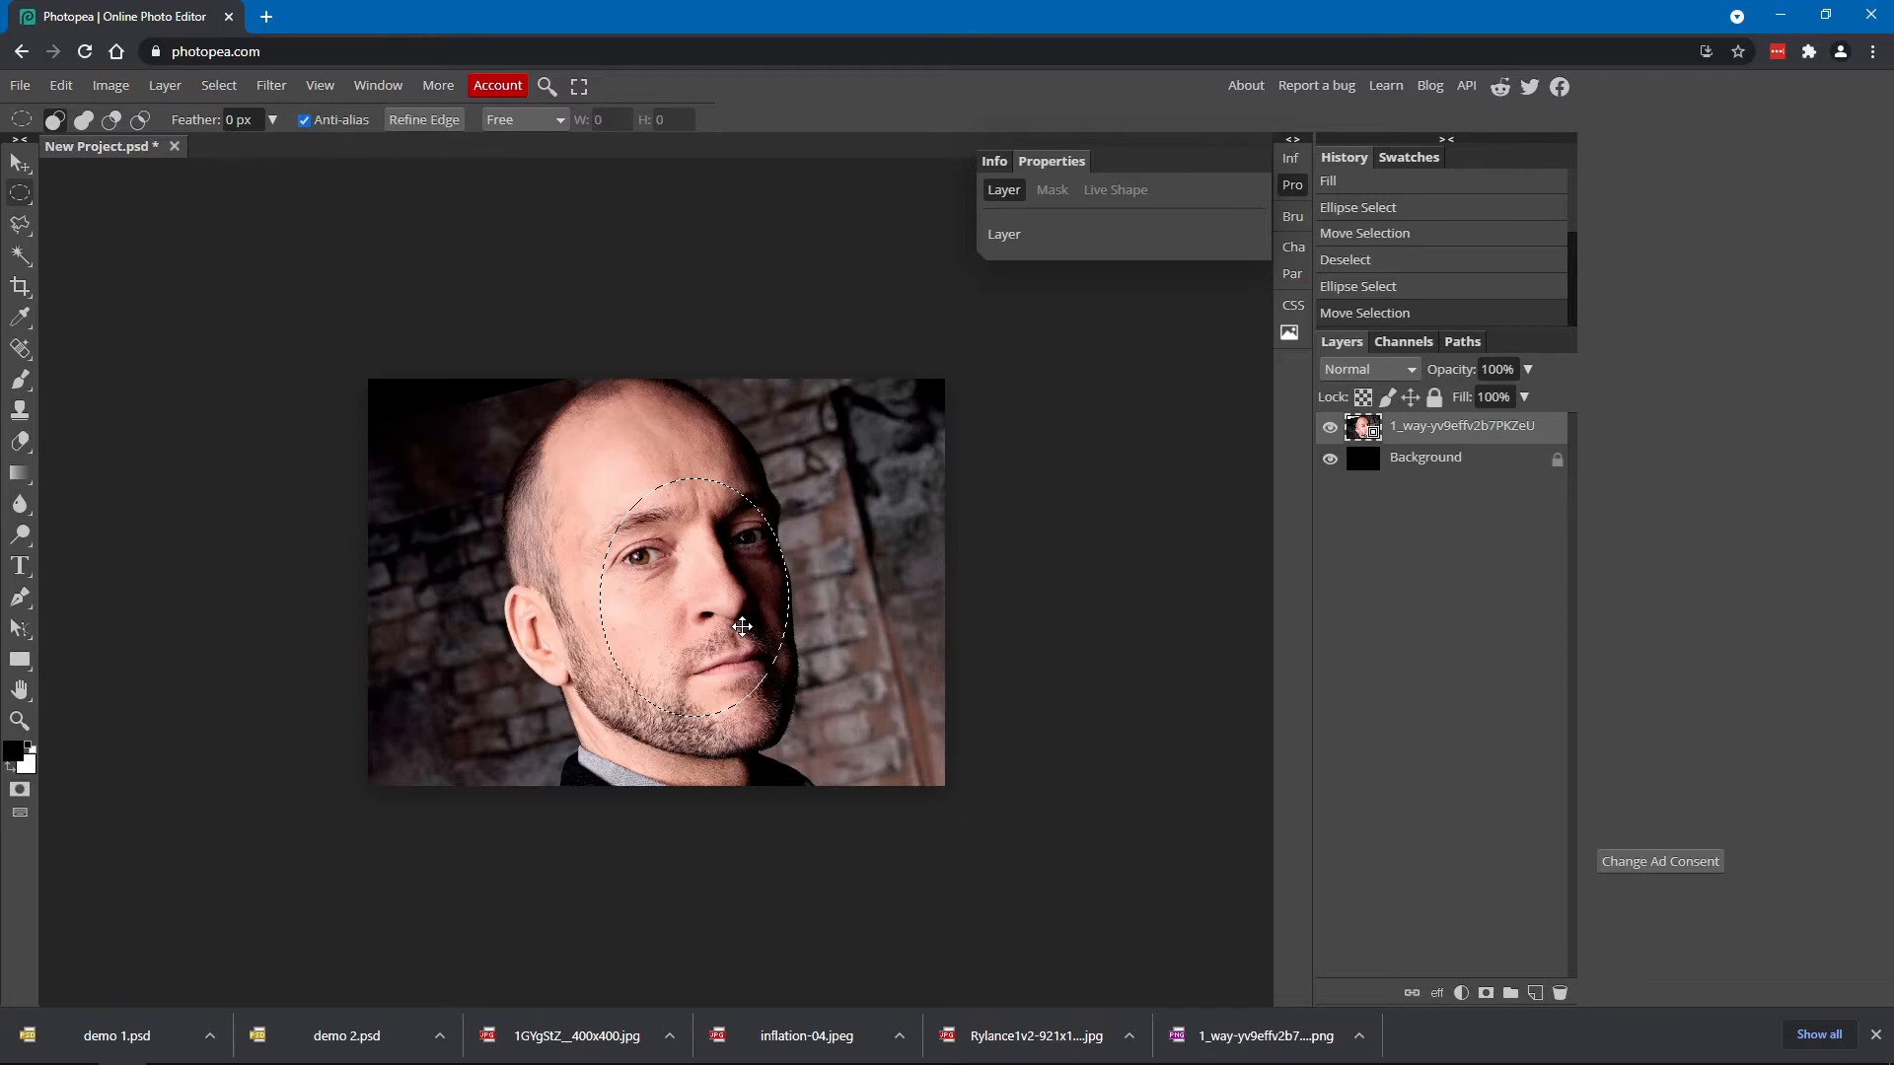
click(848, 628)
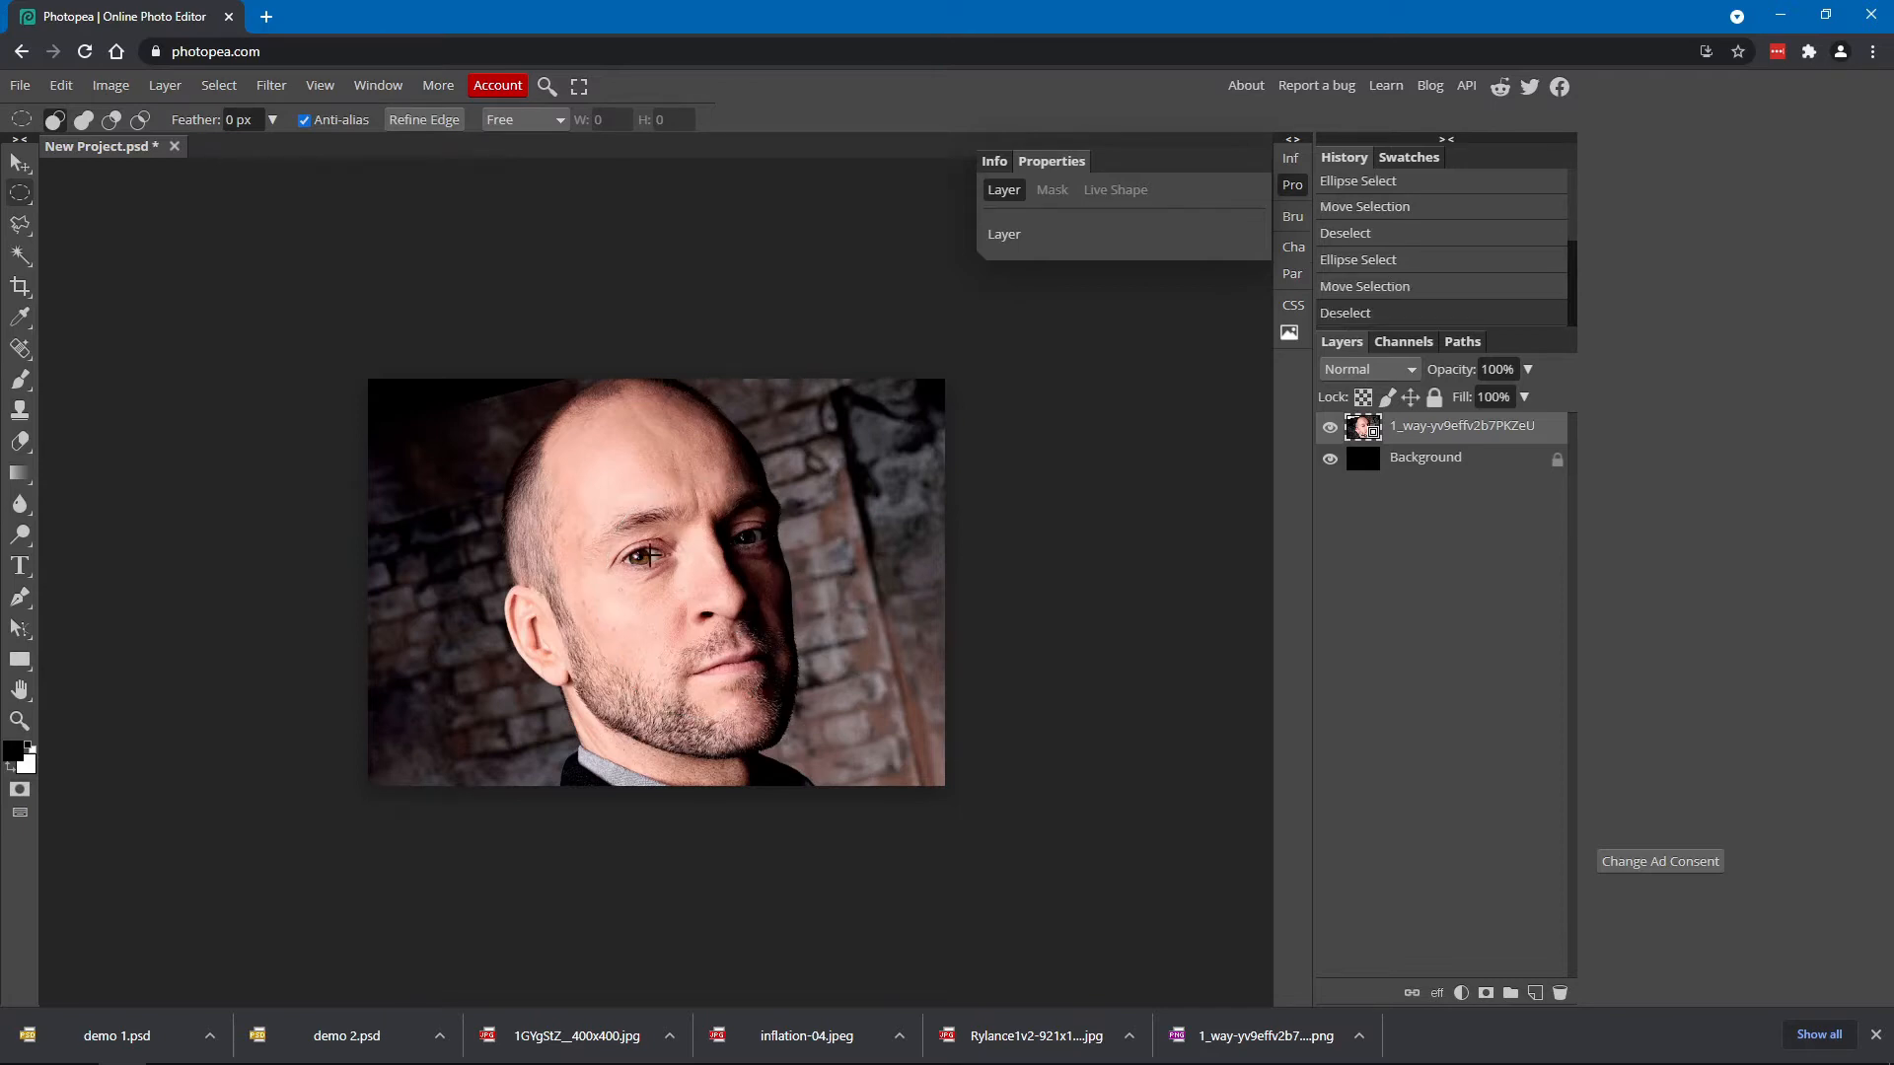
Draw an elliptical selection over the man's face from the forehead to the chin, and nudge it slightly up
drag(599, 460, 810, 738)
drag(656, 632, 653, 627)
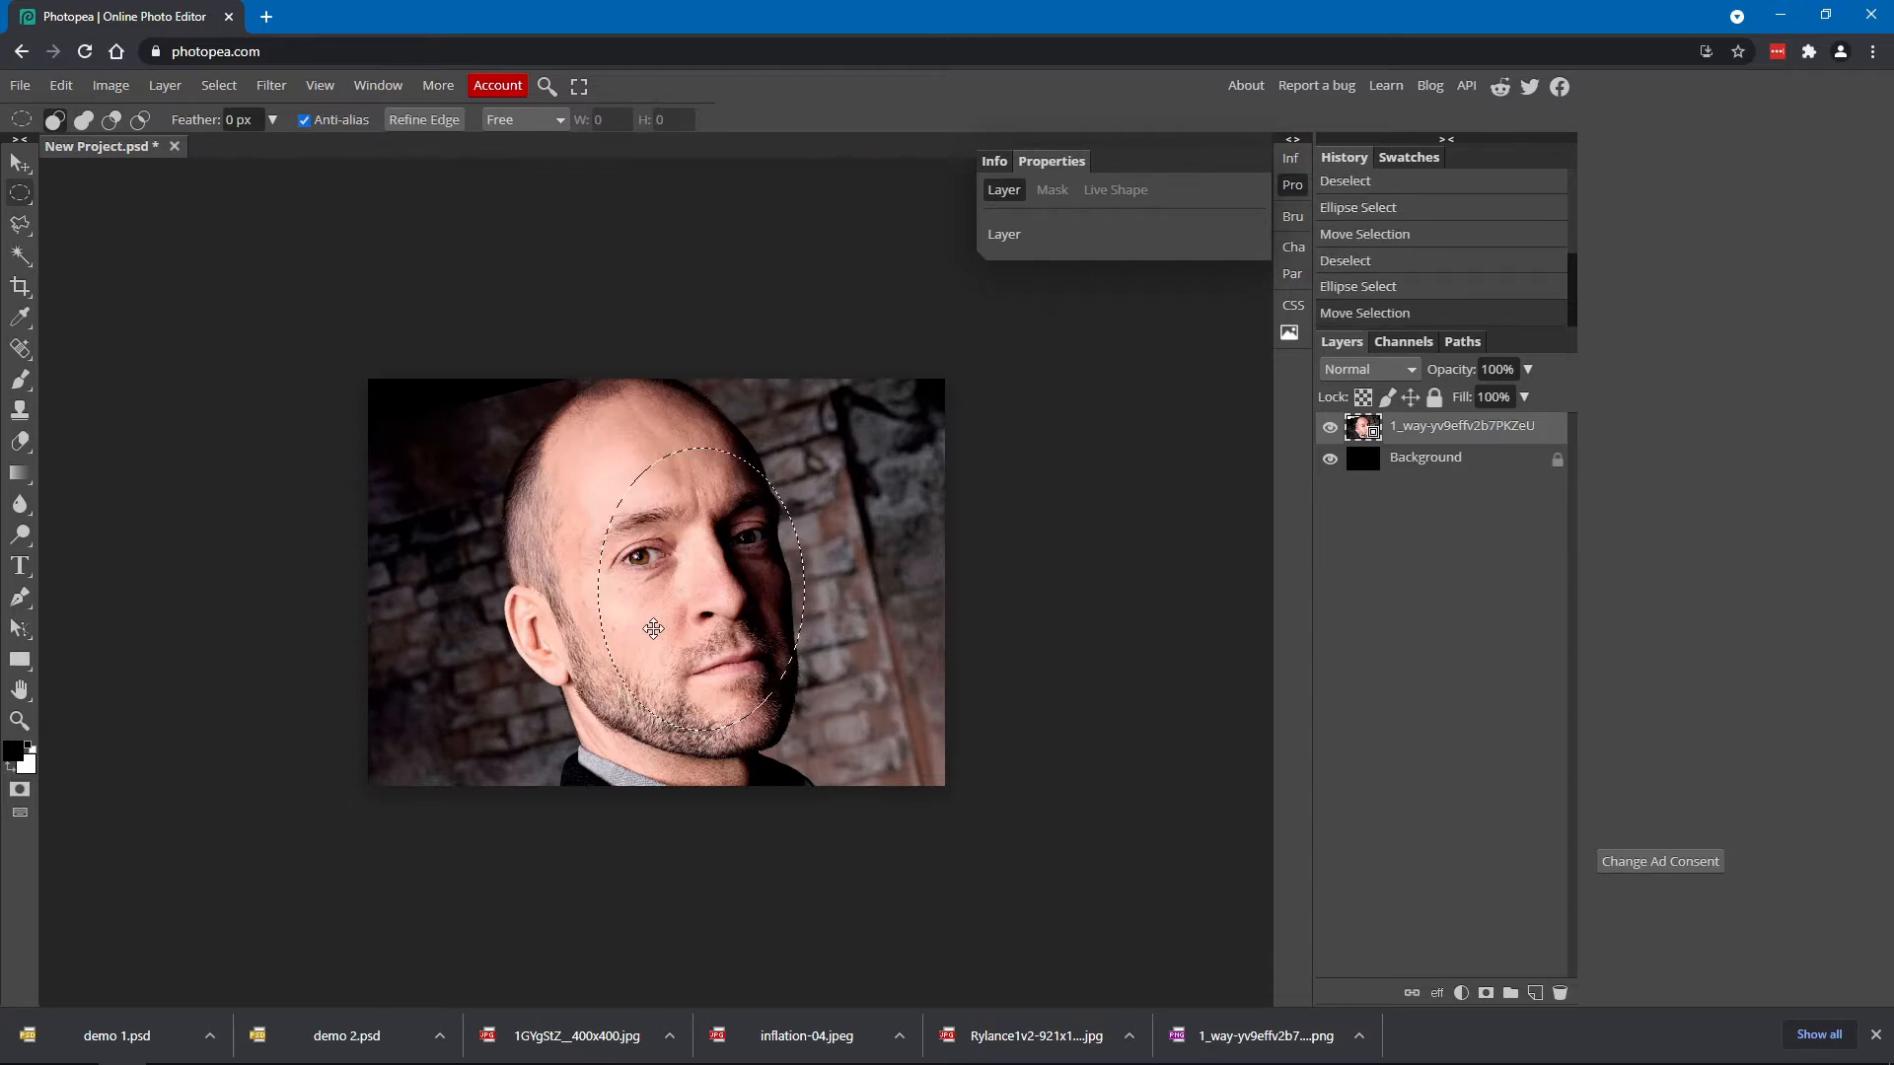
Transform the elliptical selection, rotating it about -18.5° and shifting it slightly left to follow the tilt of the face
click(218, 86)
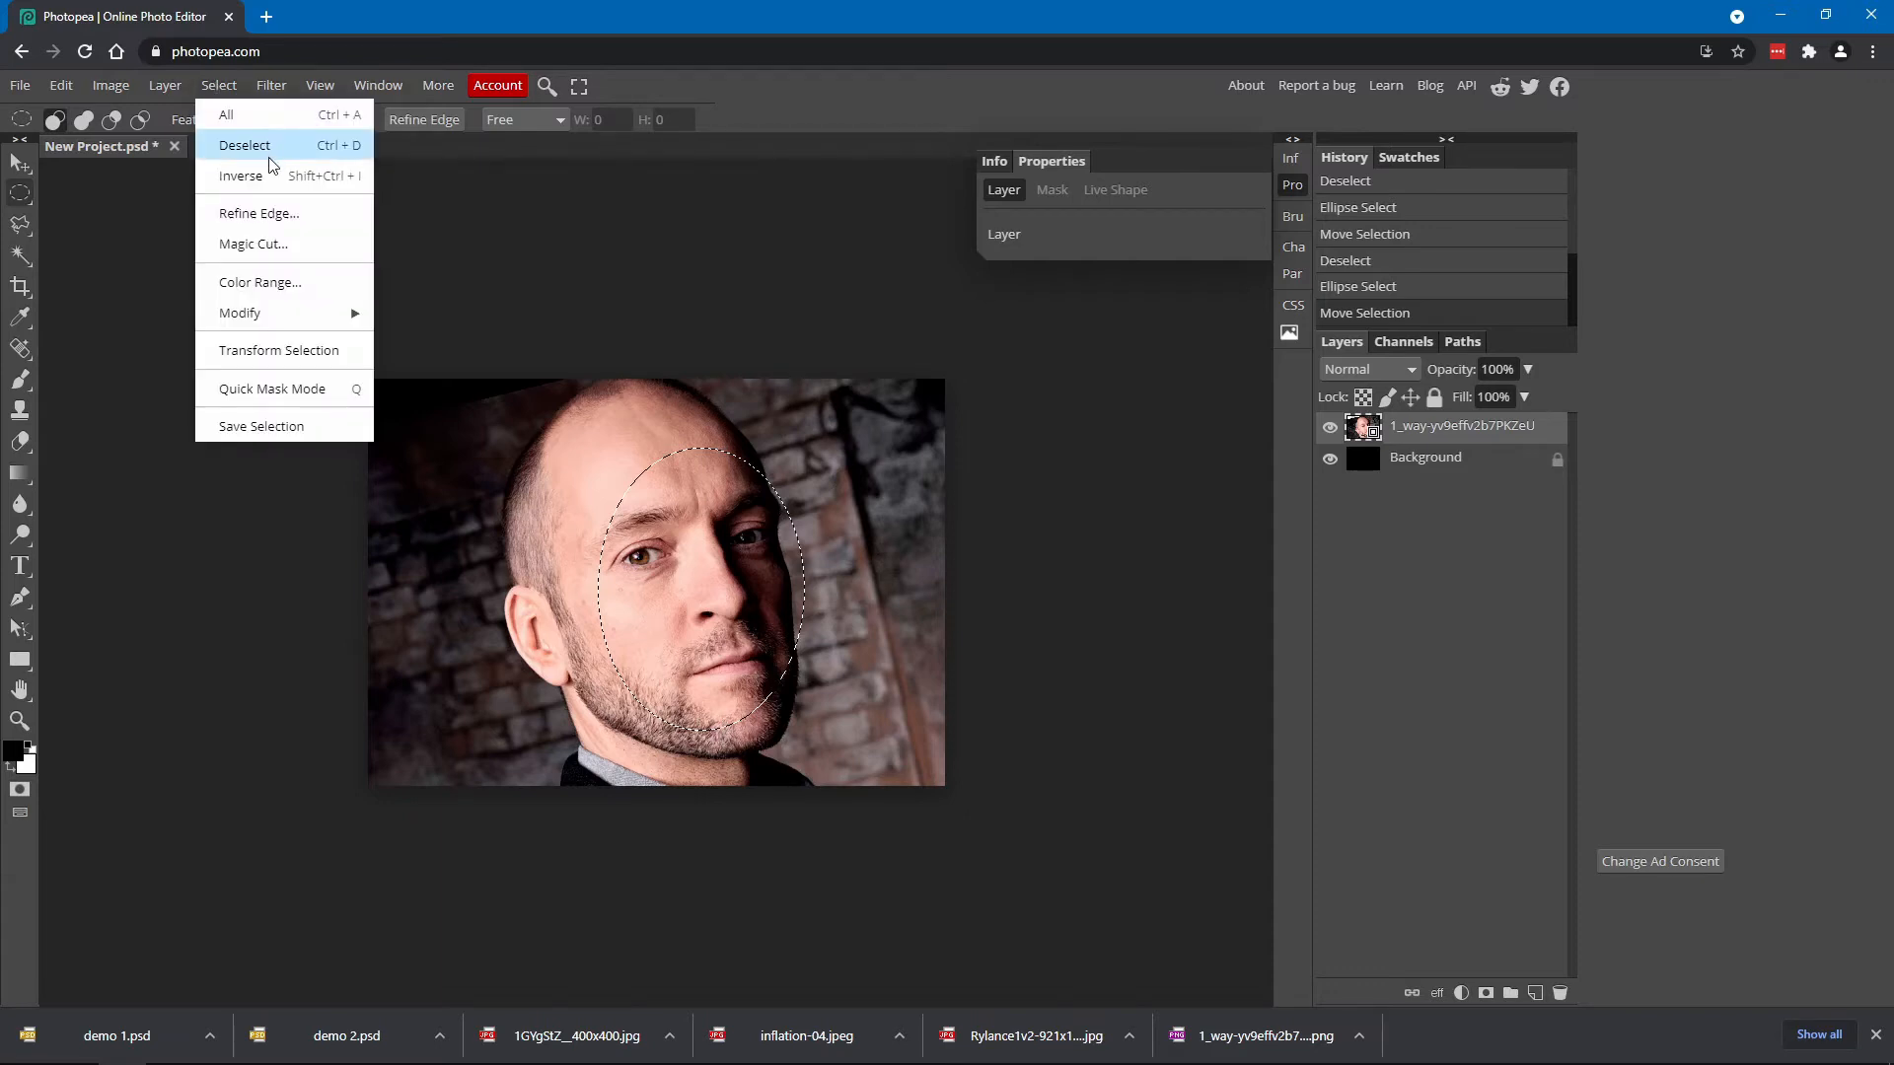
mouse_move(281, 315)
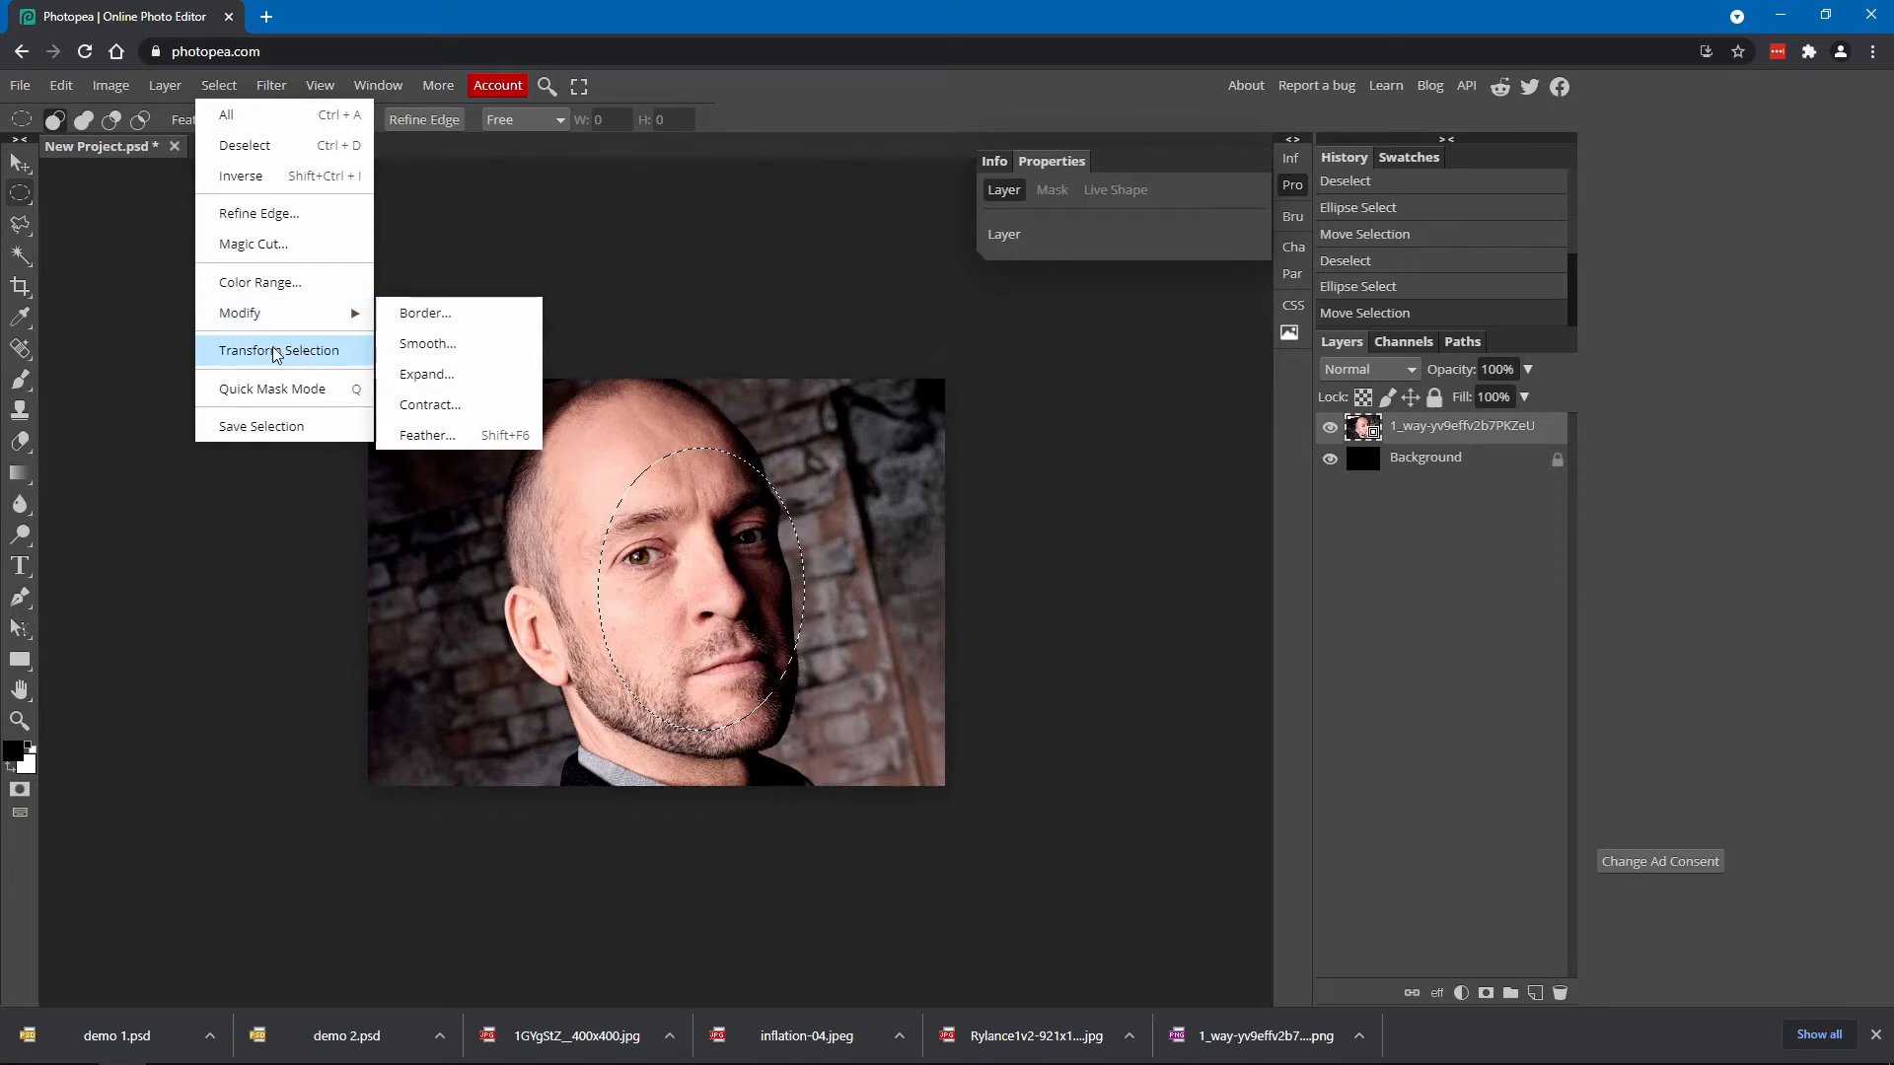
click(266, 353)
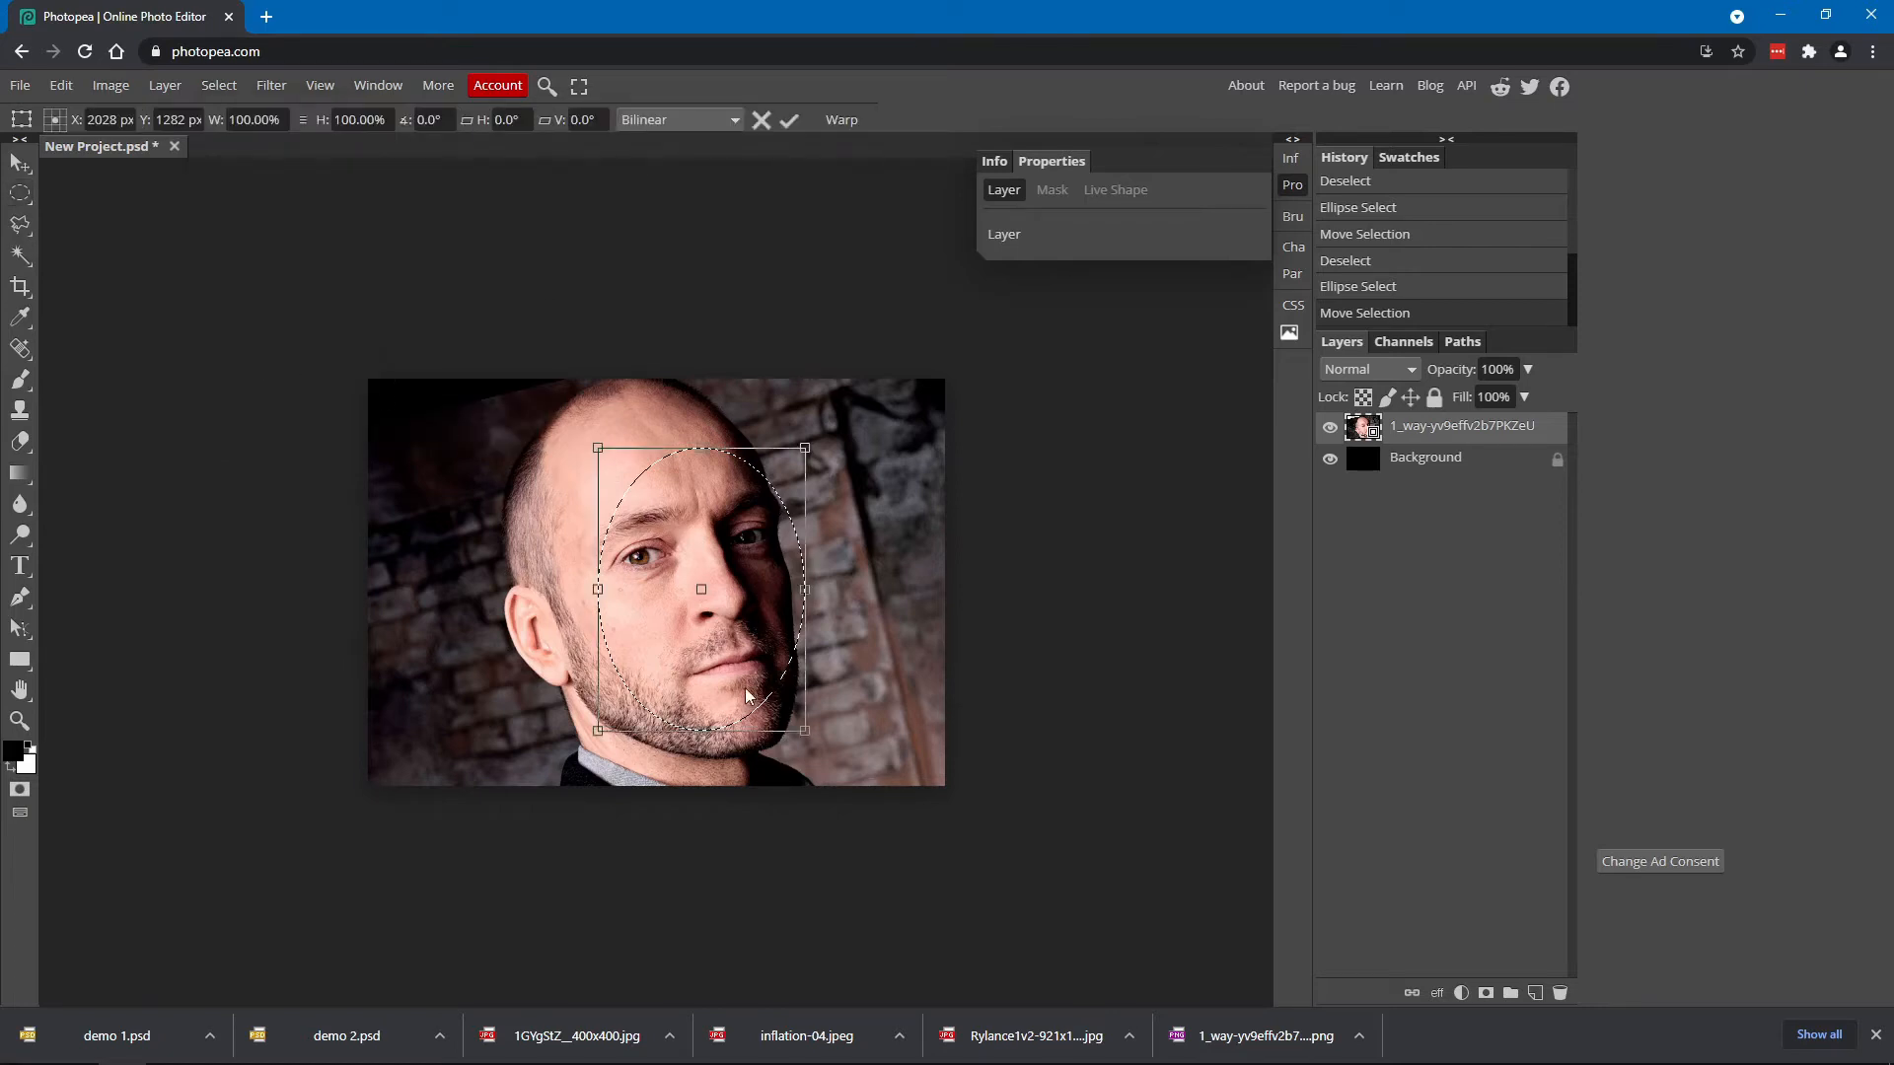
drag(830, 737, 784, 659)
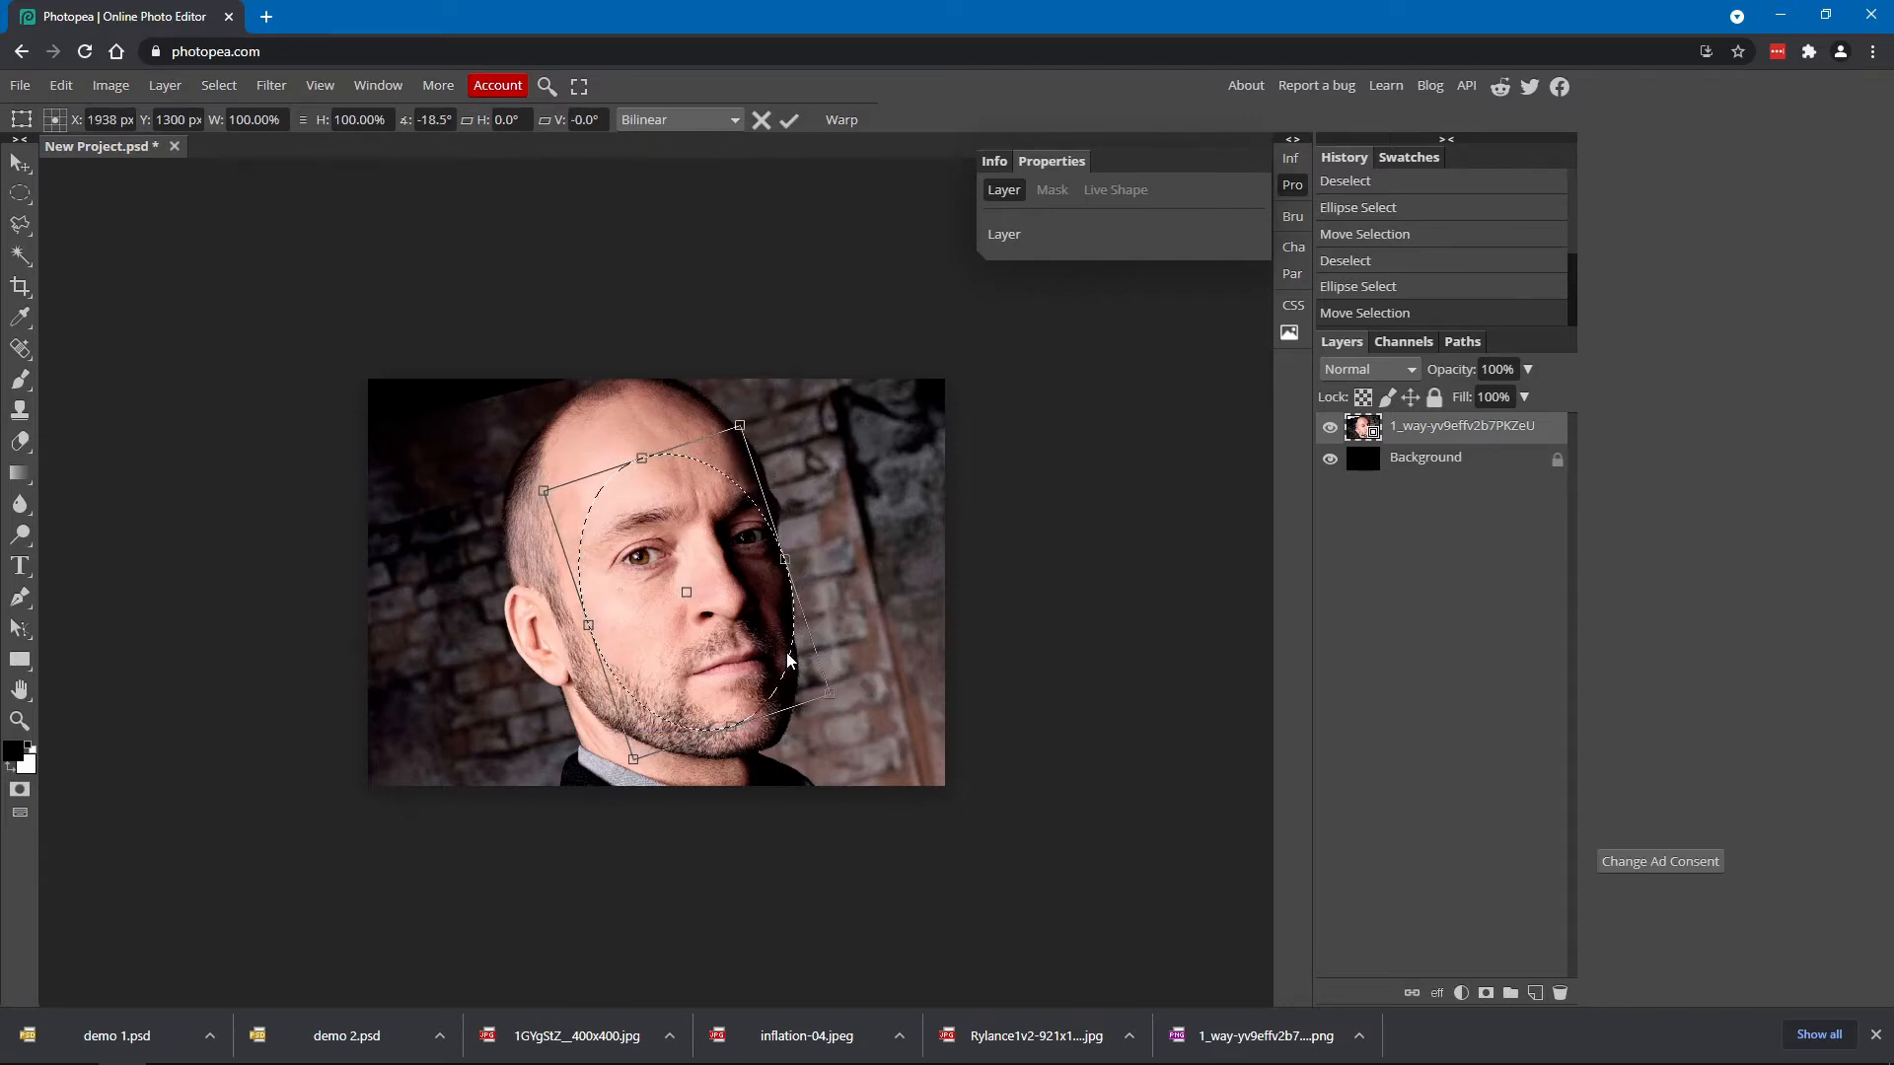
key(Return)
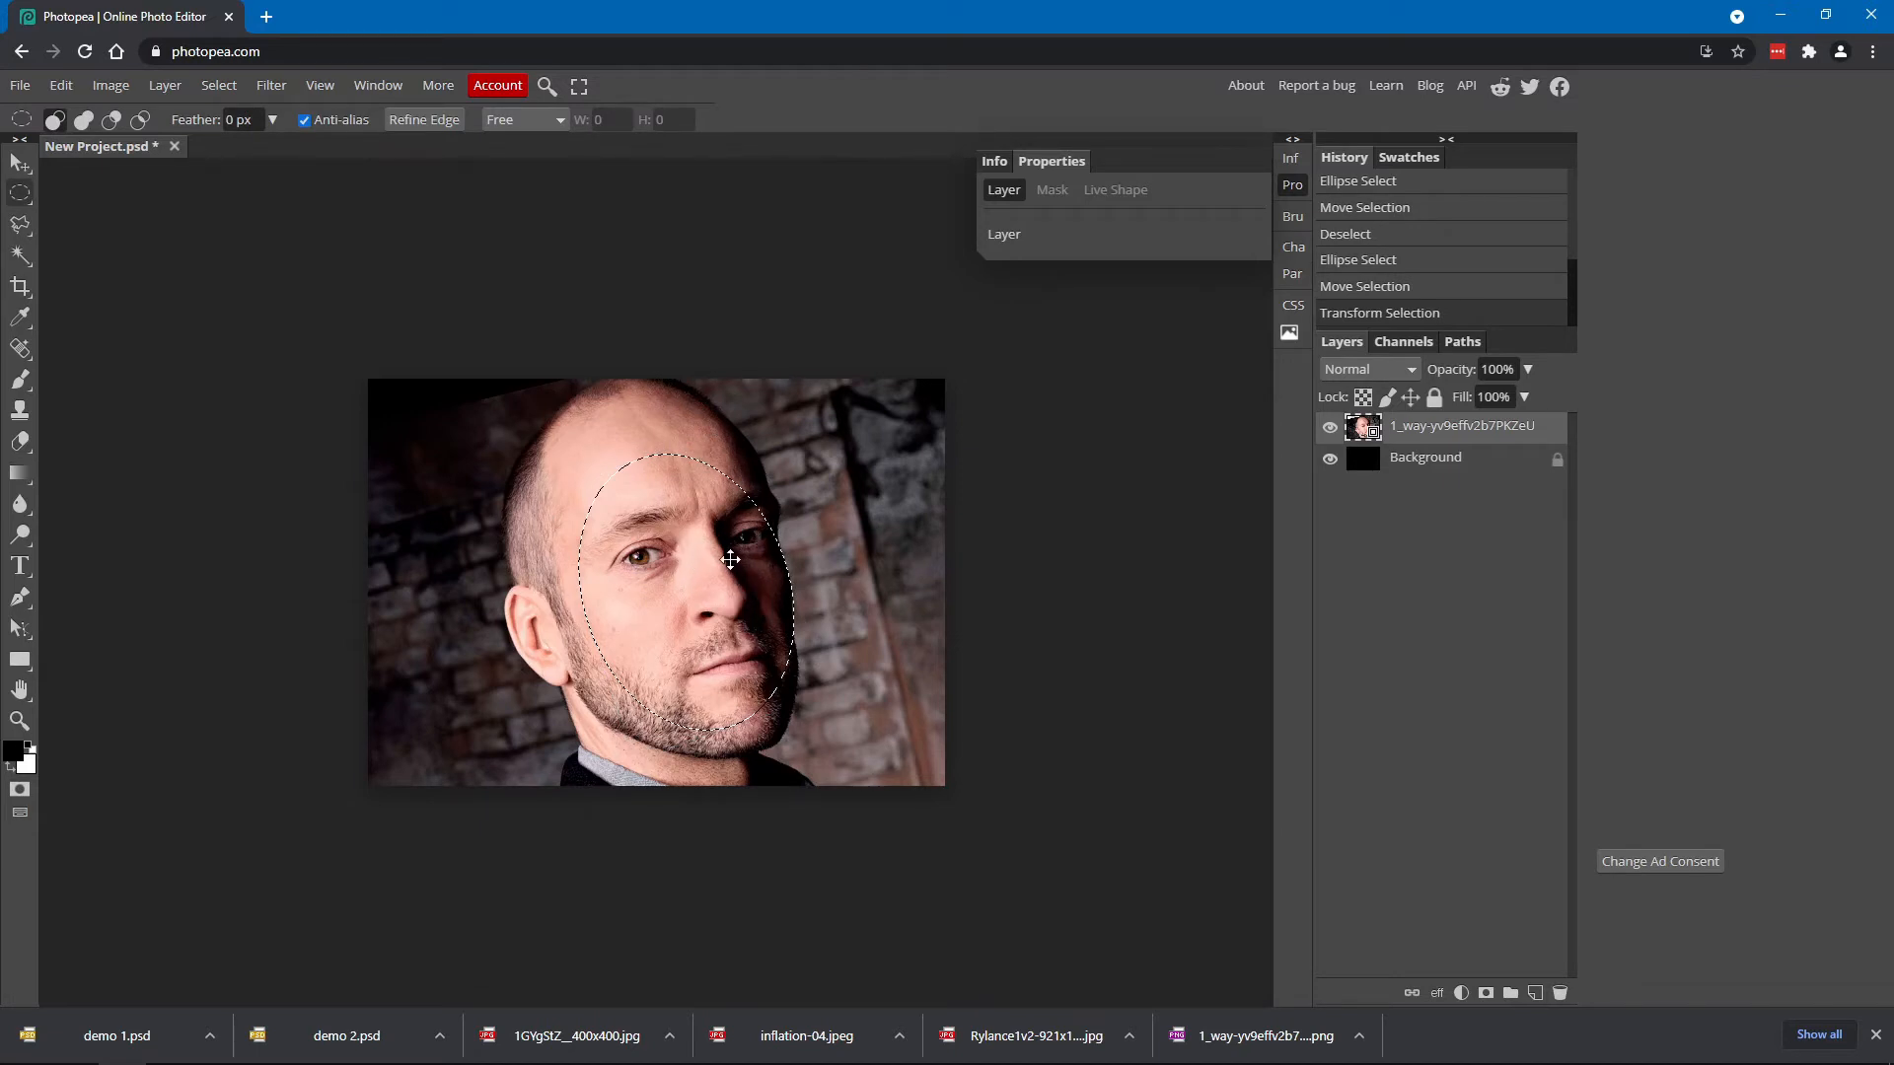
Rotate the elliptical selection back by about 3.5° with Transform Selection and apply it
click(221, 87)
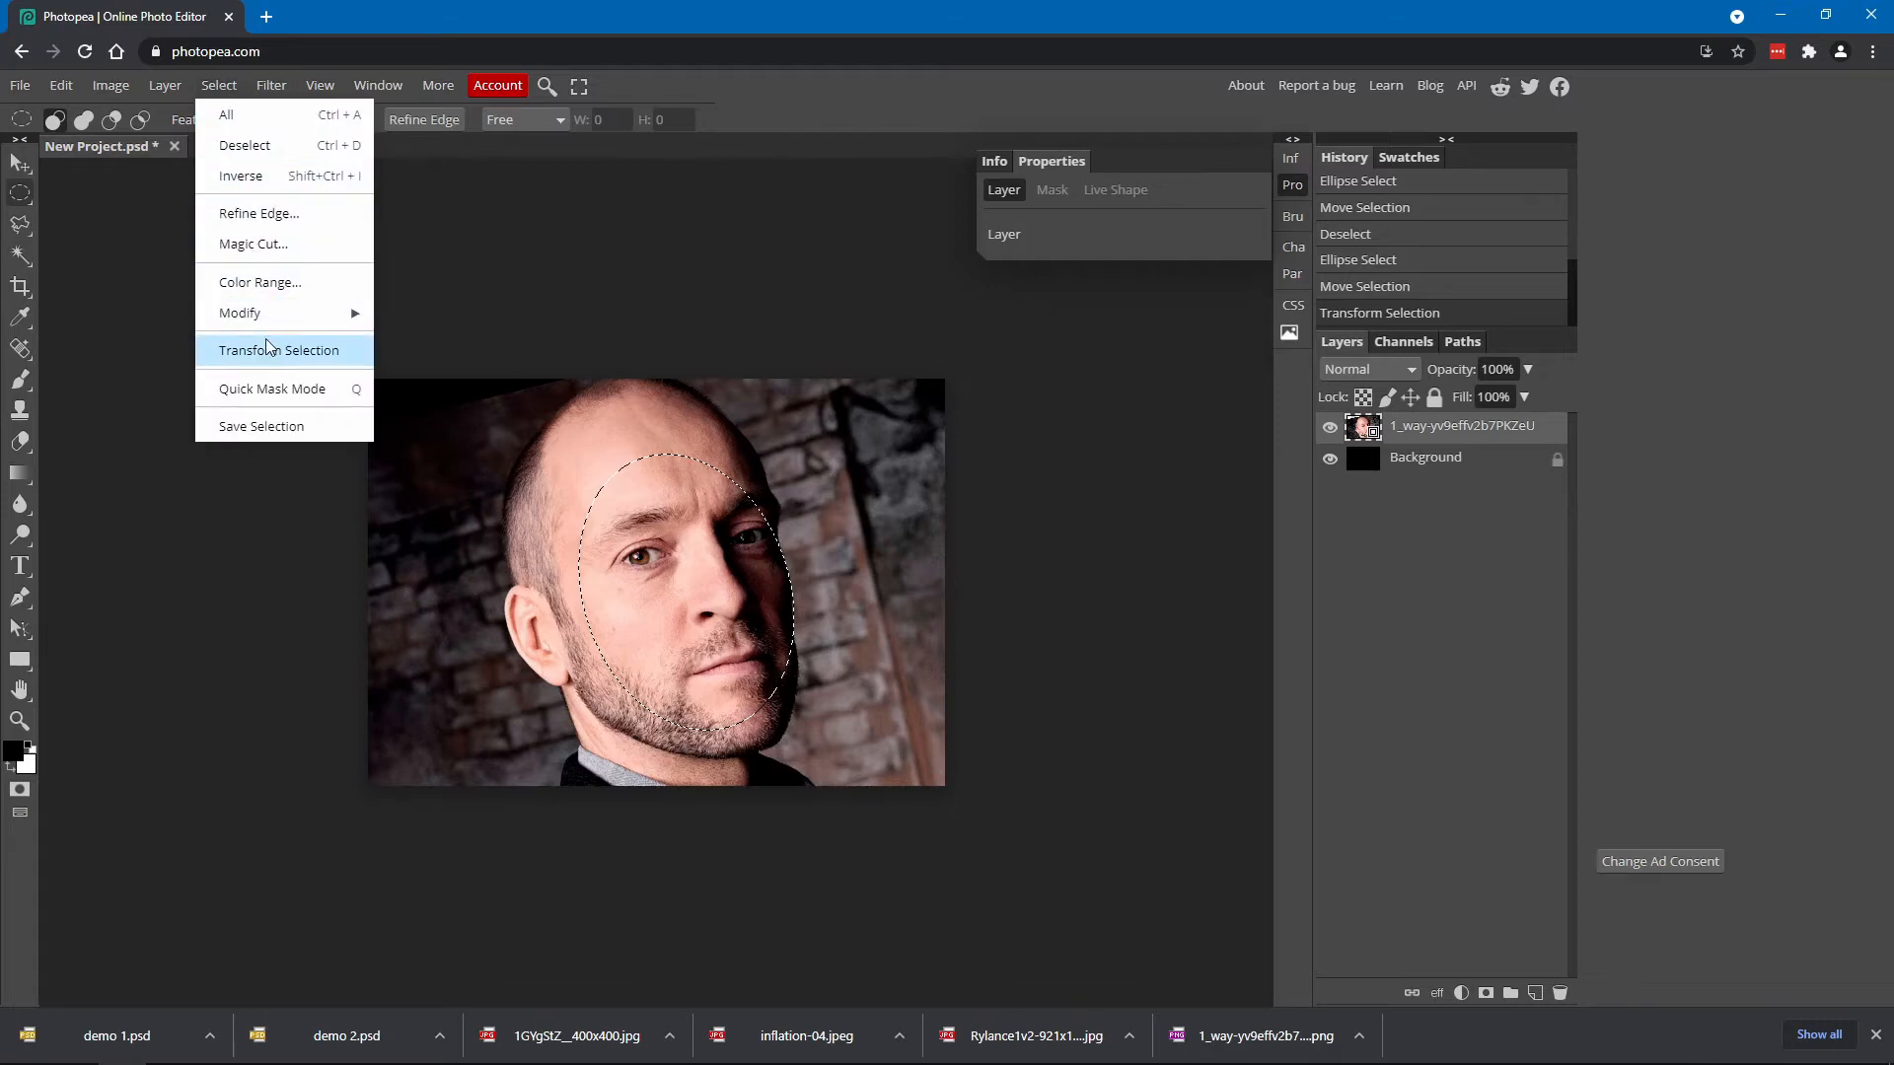
click(297, 353)
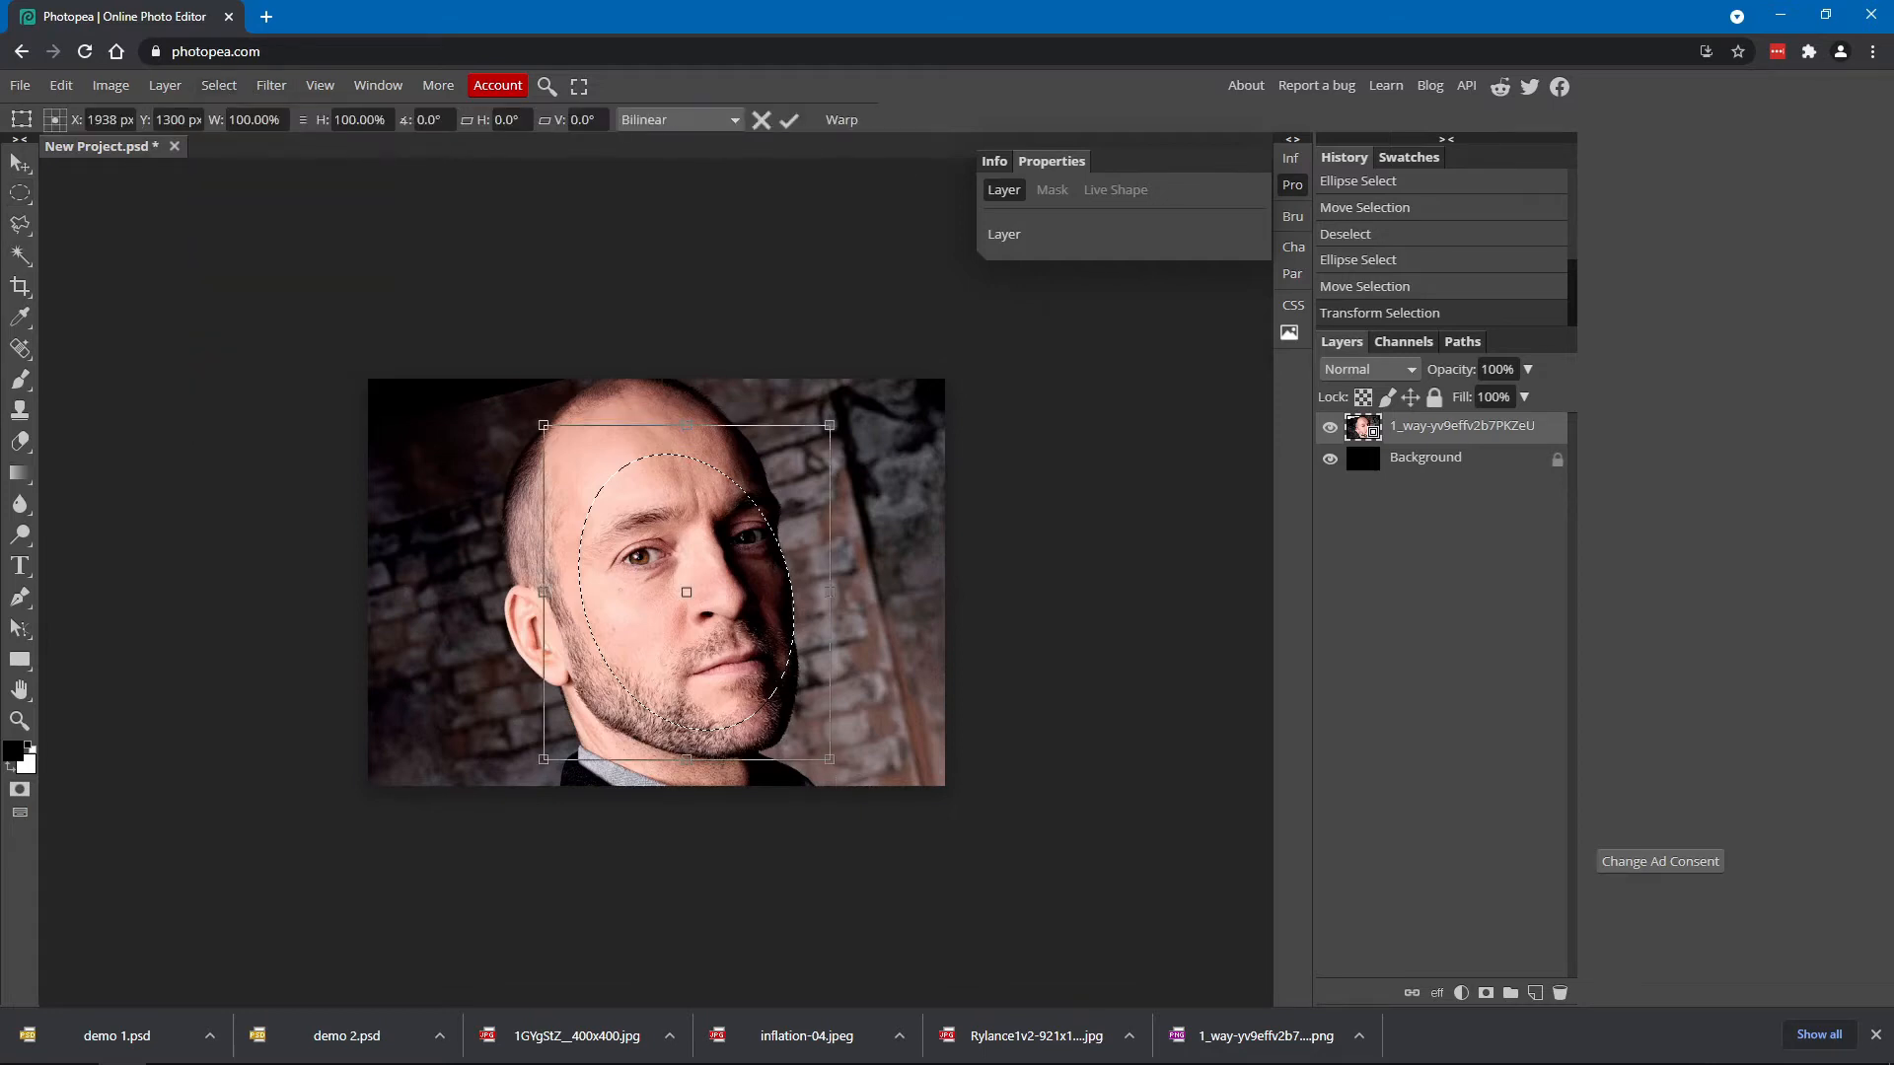
drag(854, 763, 844, 770)
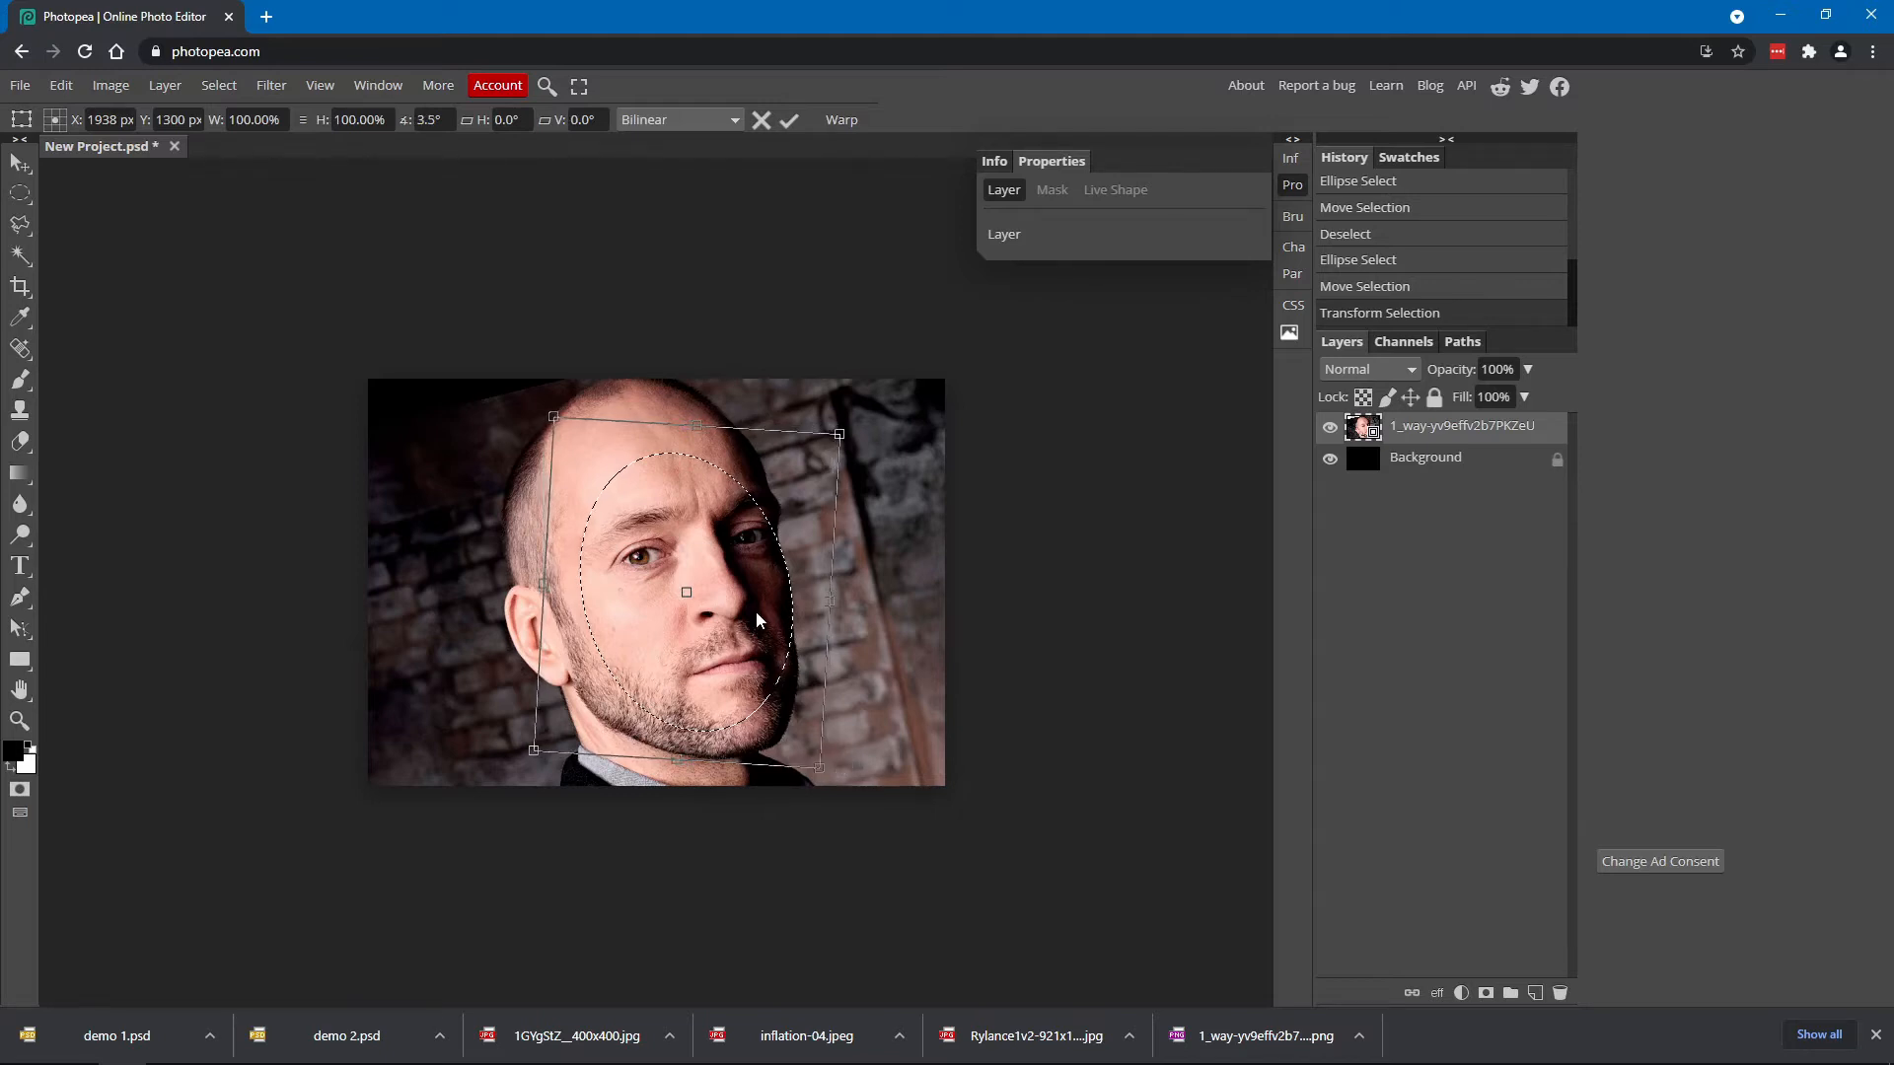
key(Return)
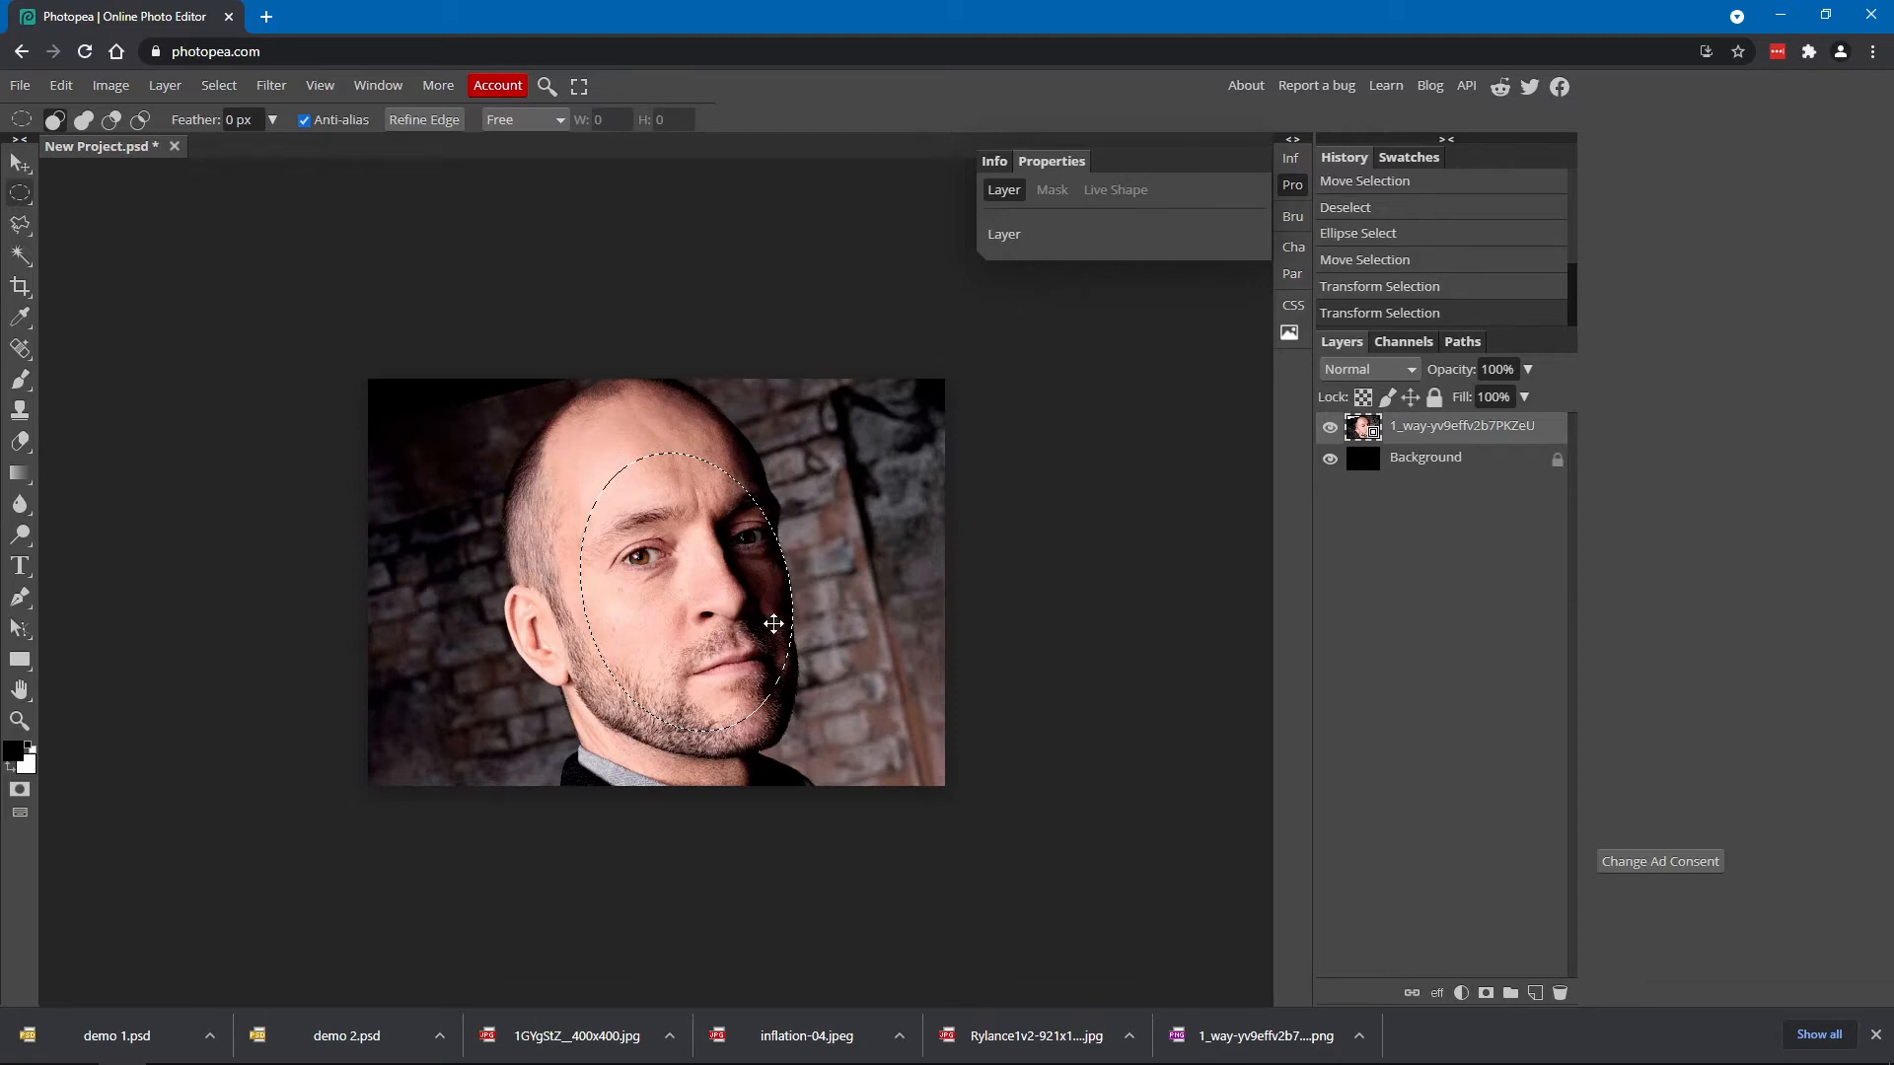
Rasterize the portrait layer so that the selected face area can be removed from it
key(Delete)
right_click(1369, 428)
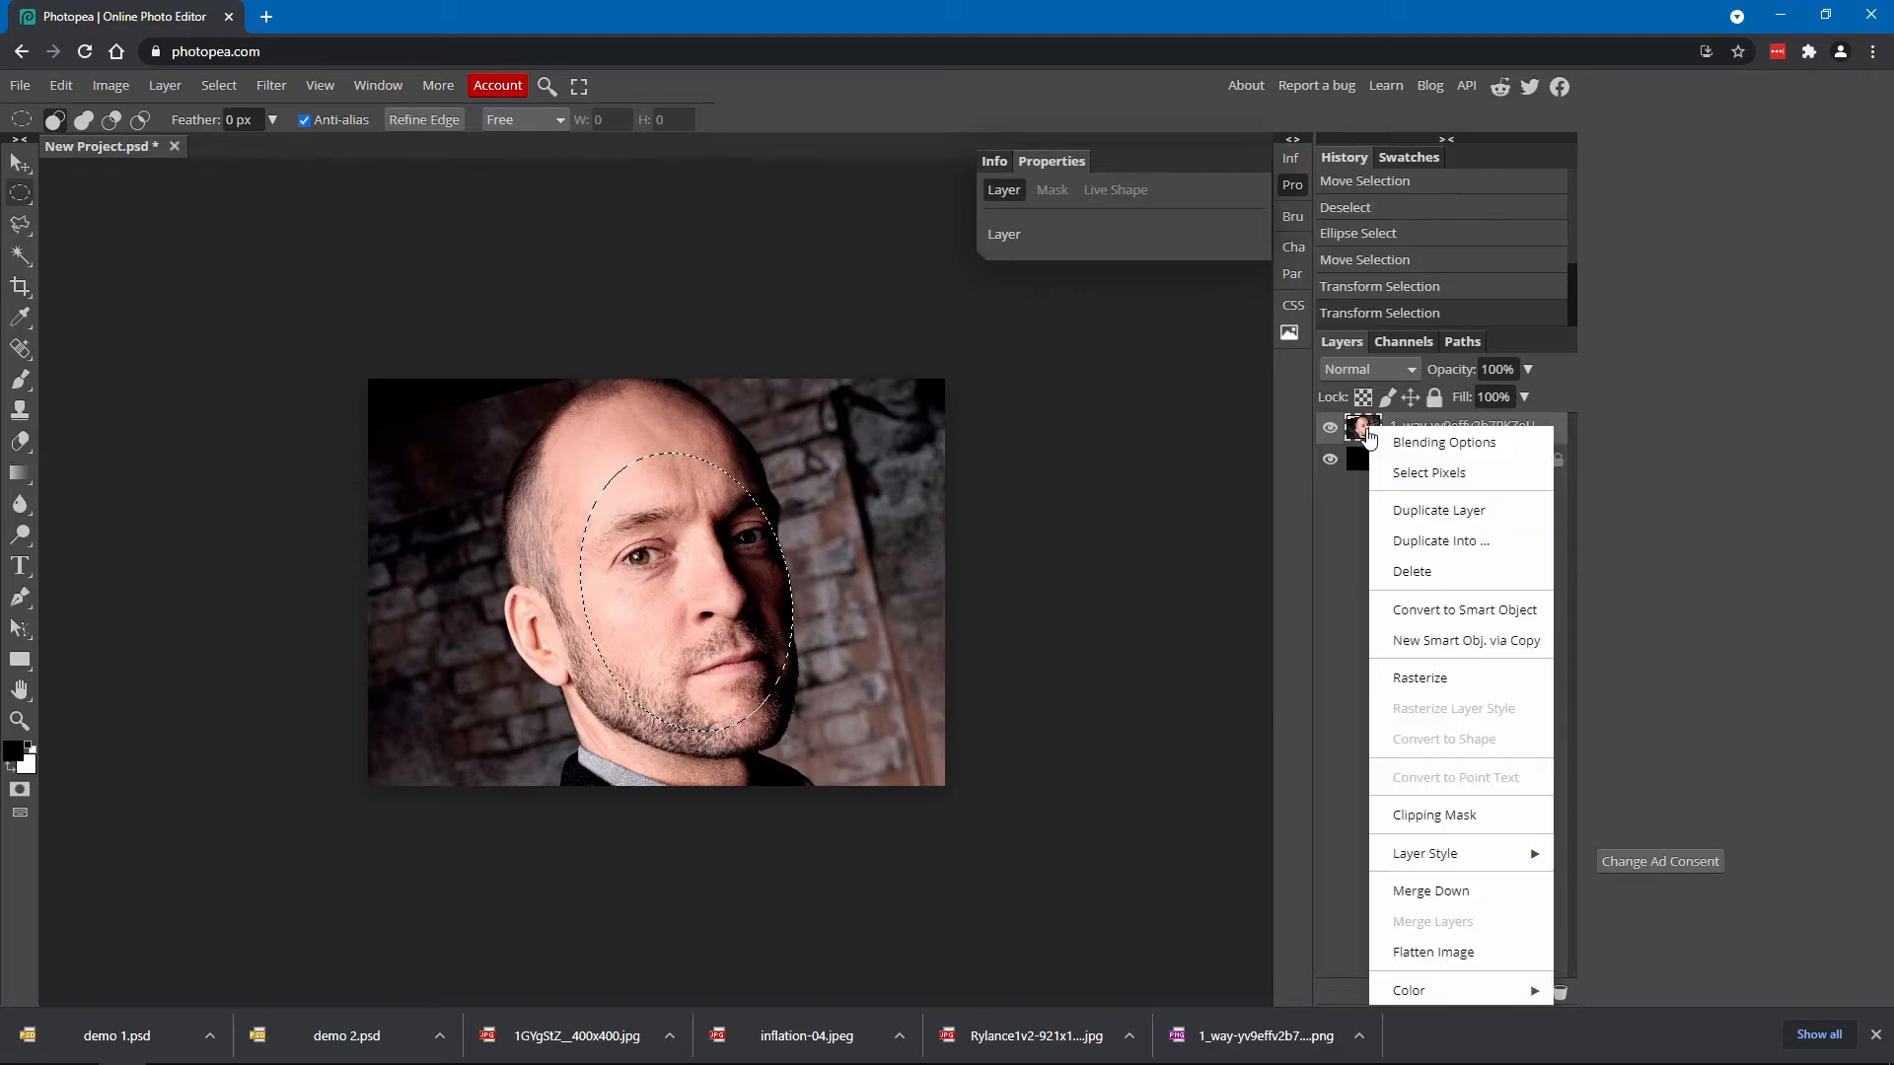
click(1442, 678)
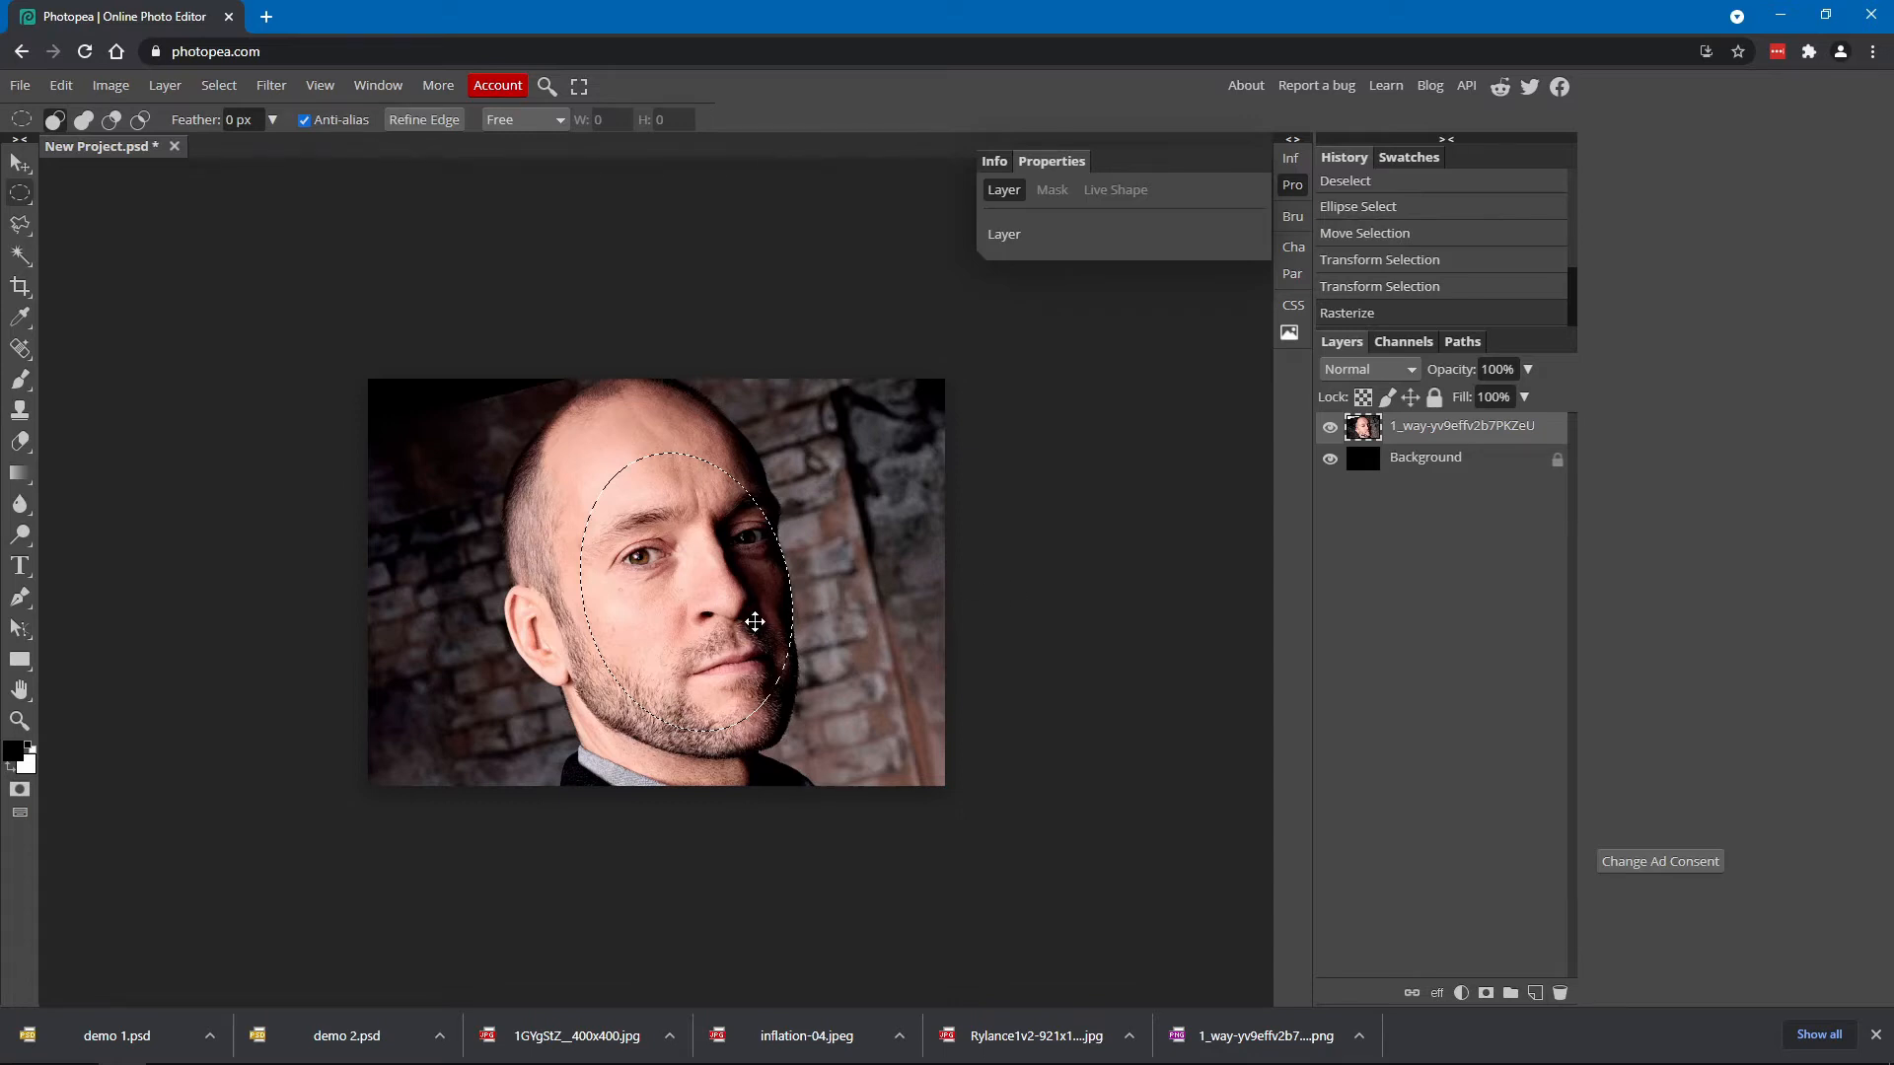
Cut the selected face out of the portrait and paste it as a new layer, allowing the site clipboard access
key(Delete)
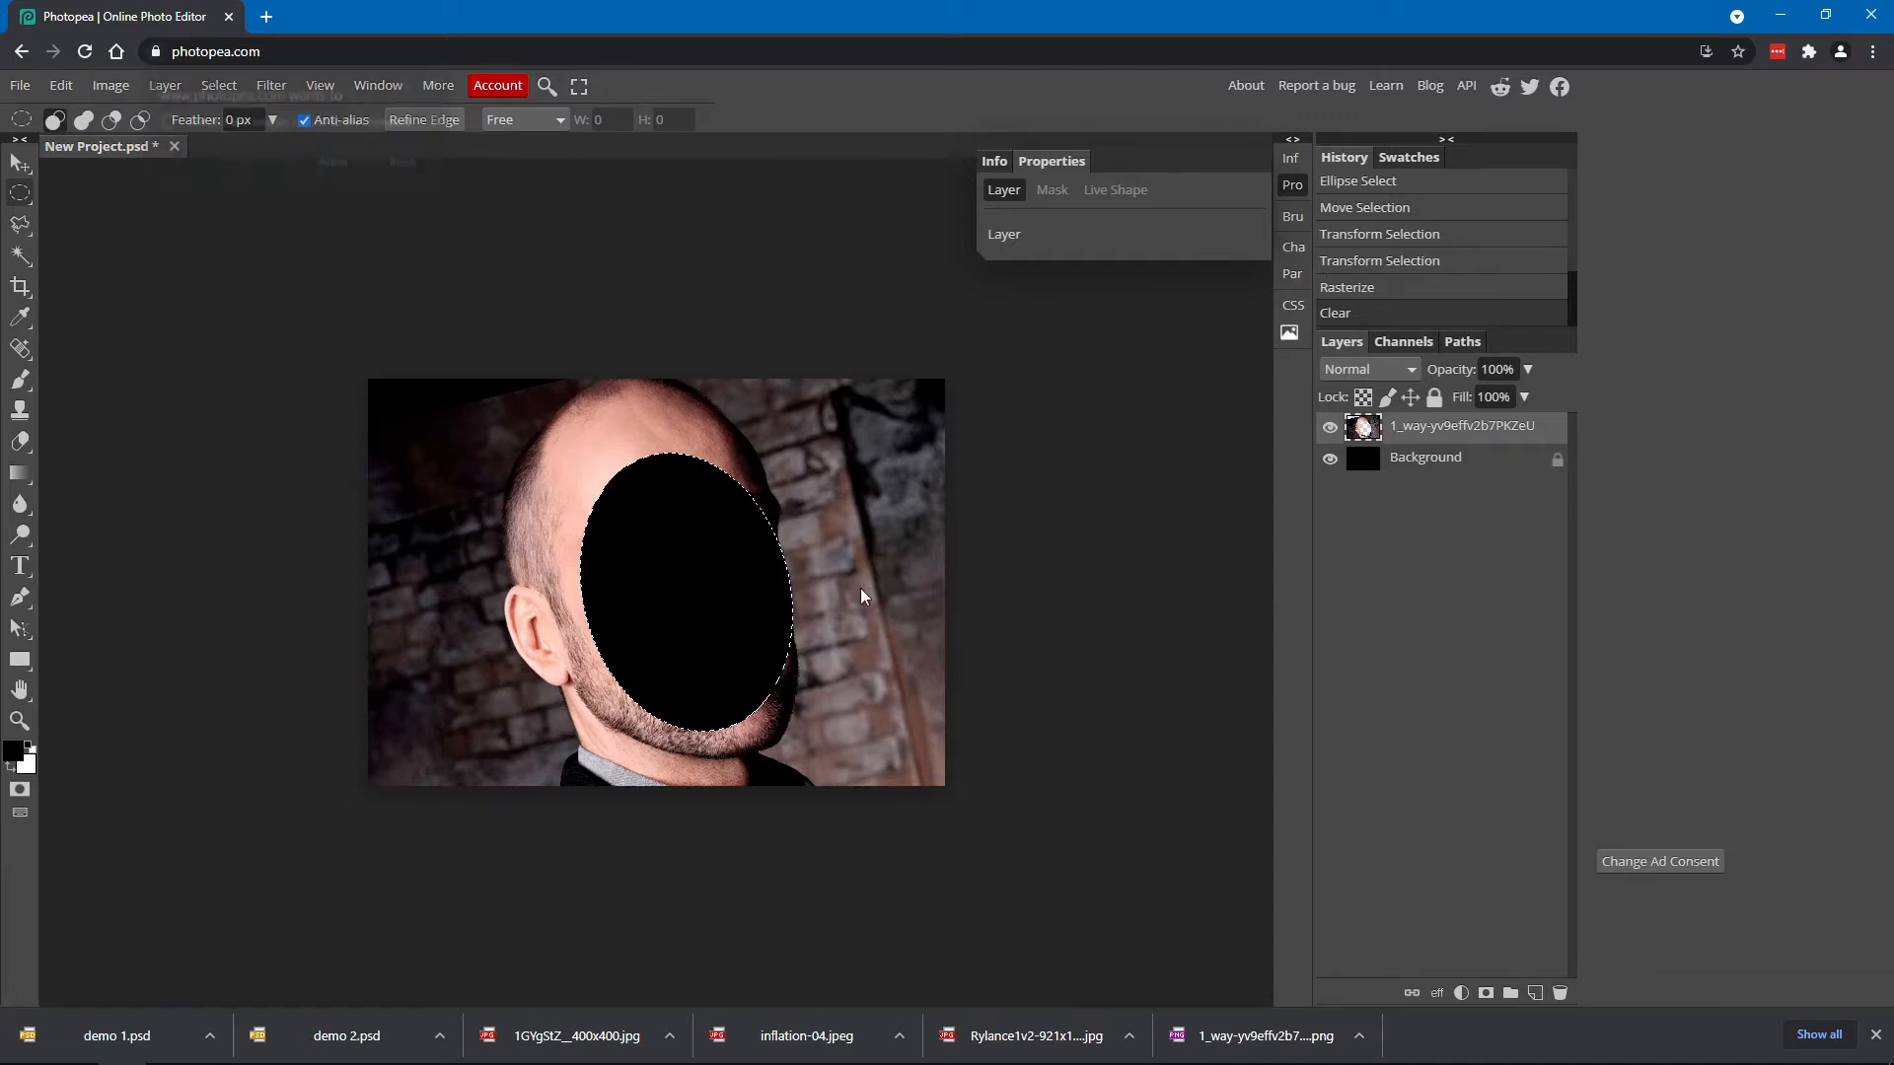
key(ctrl+v)
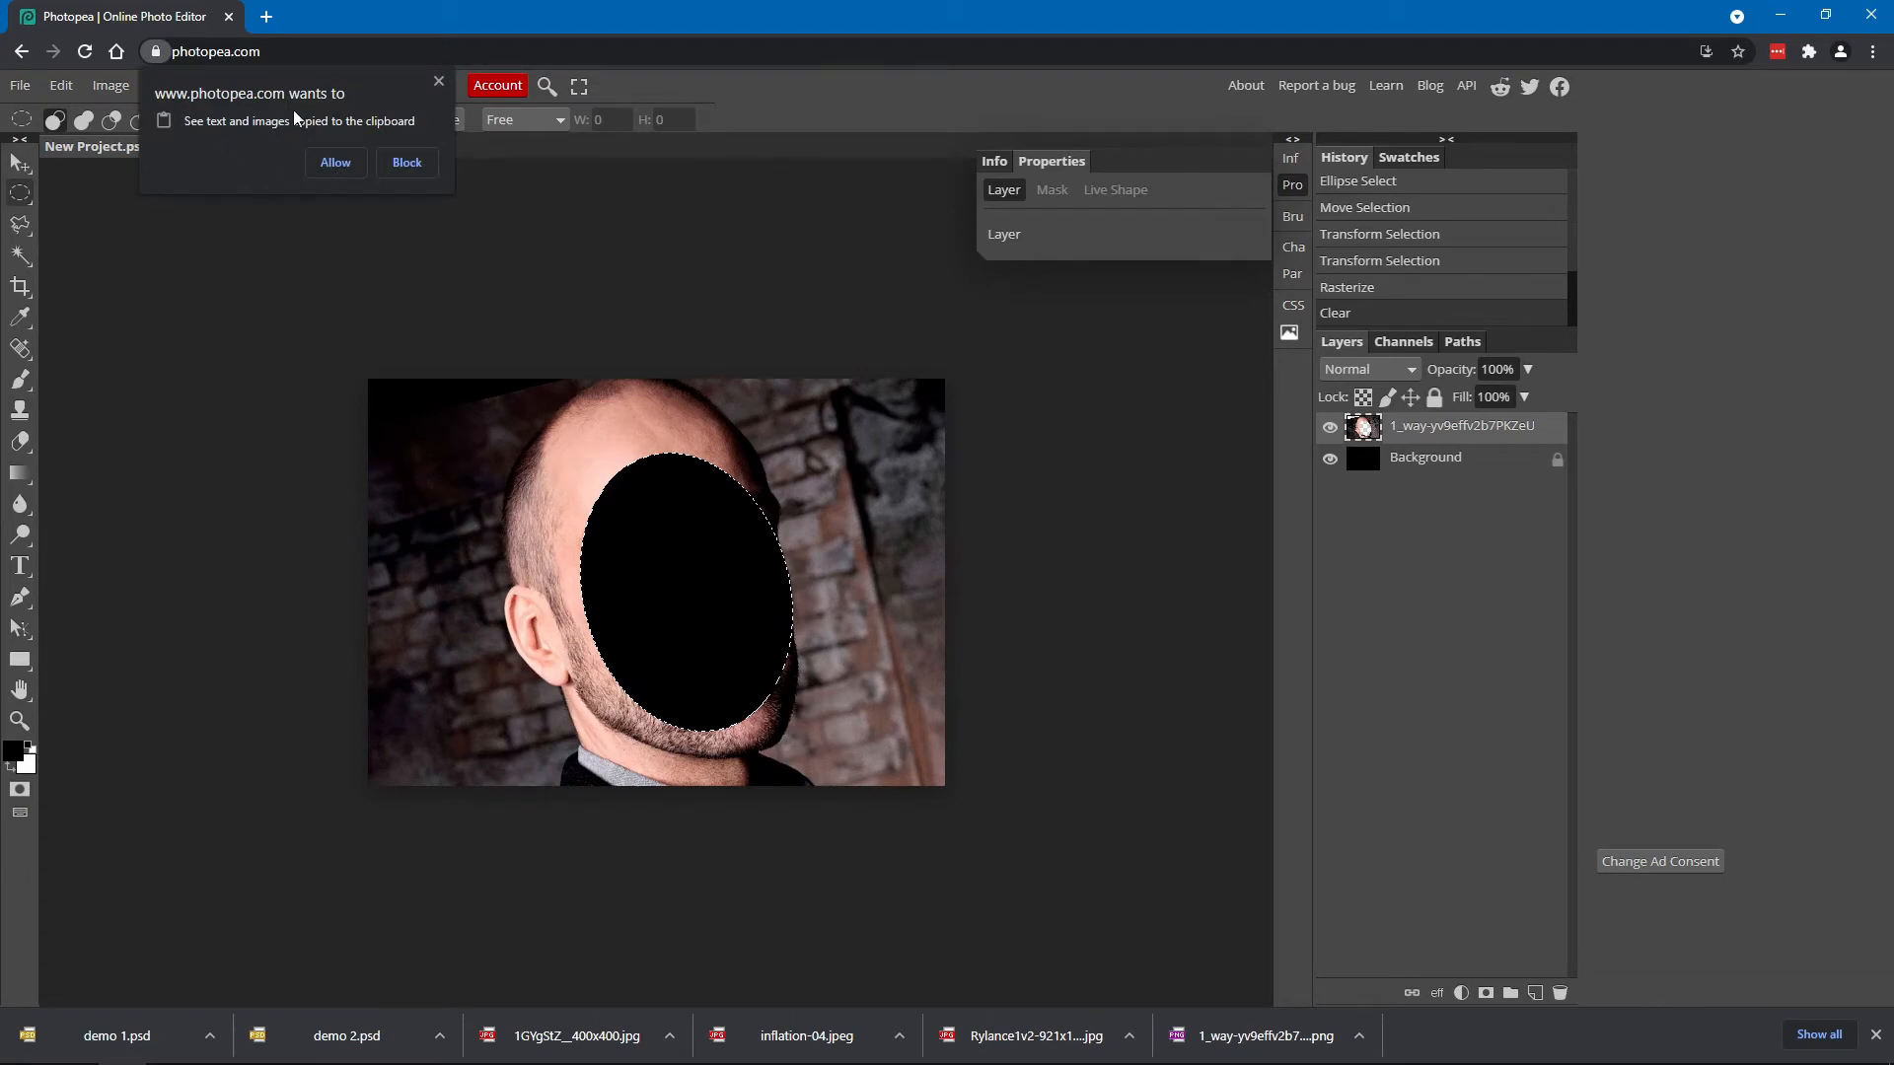
click(341, 164)
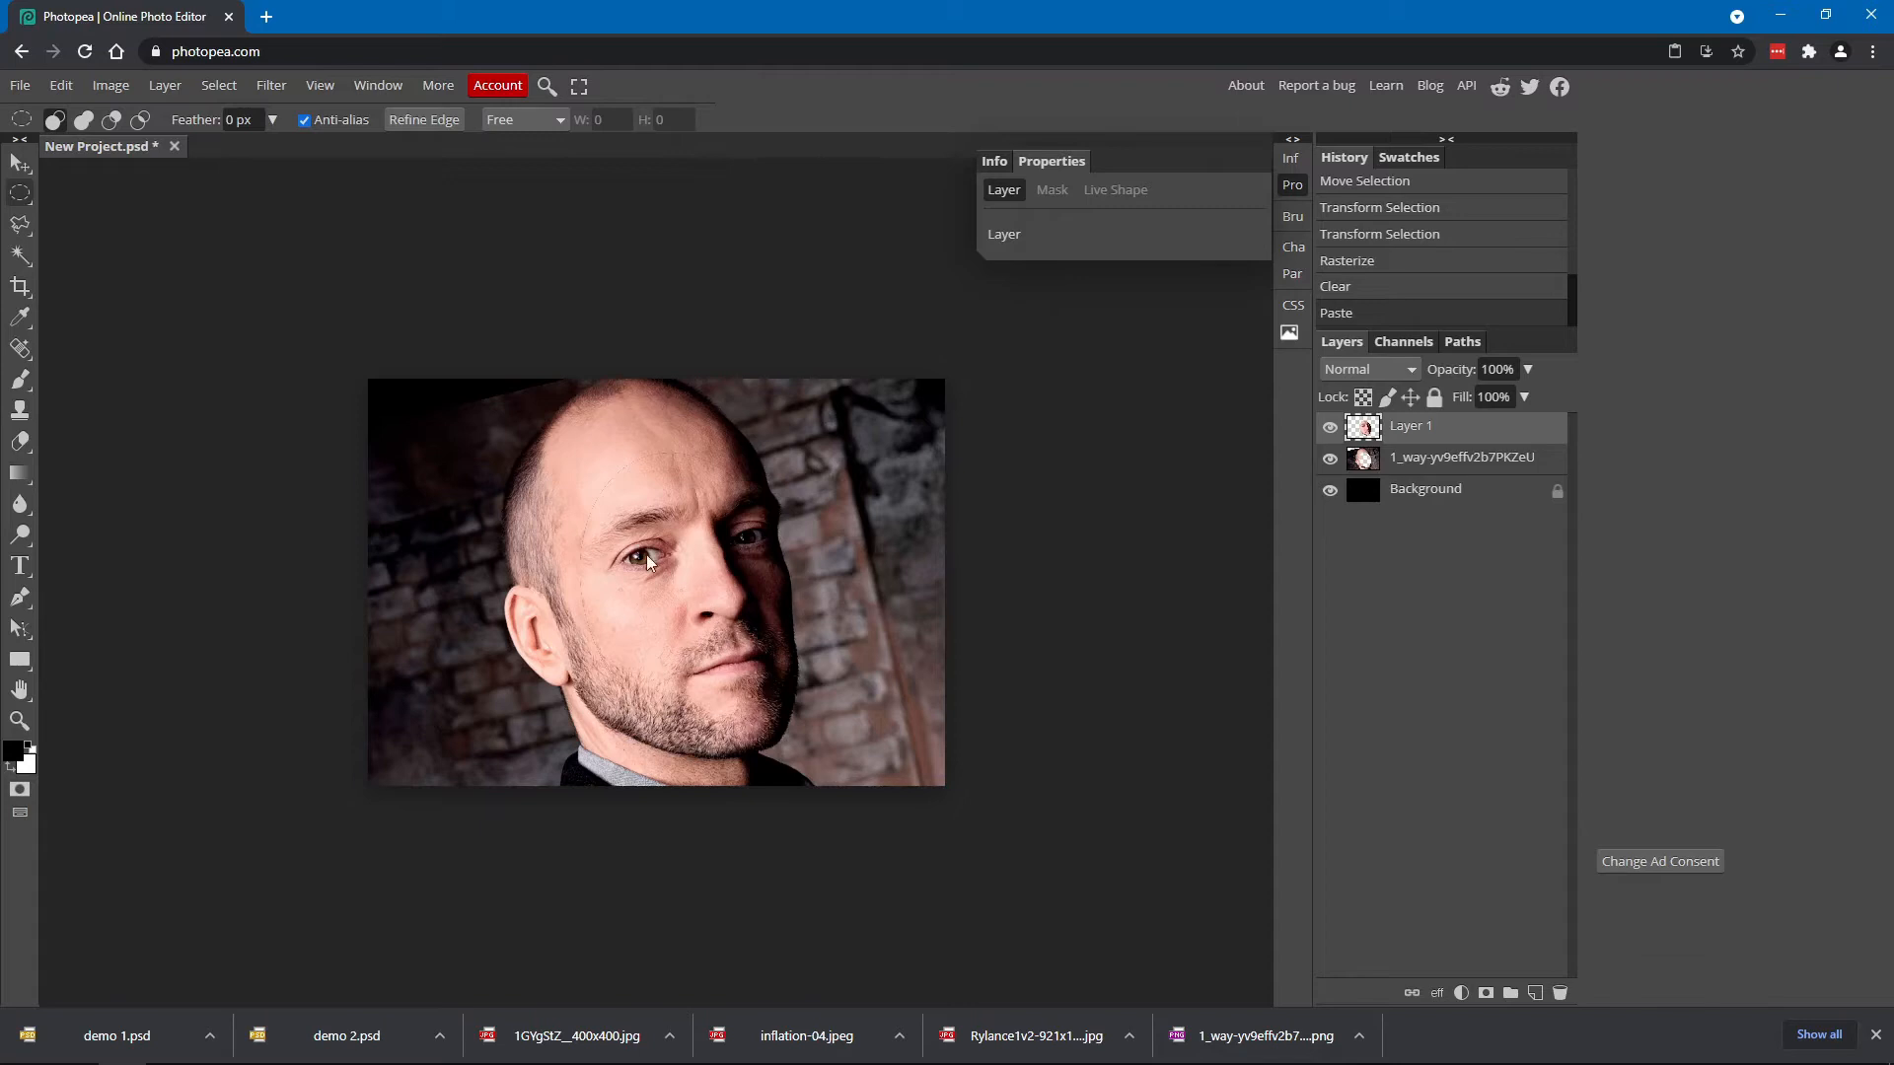
Shift the pasted face slightly left and down with the Move tool, and place its layer directly below the portrait layer
click(21, 167)
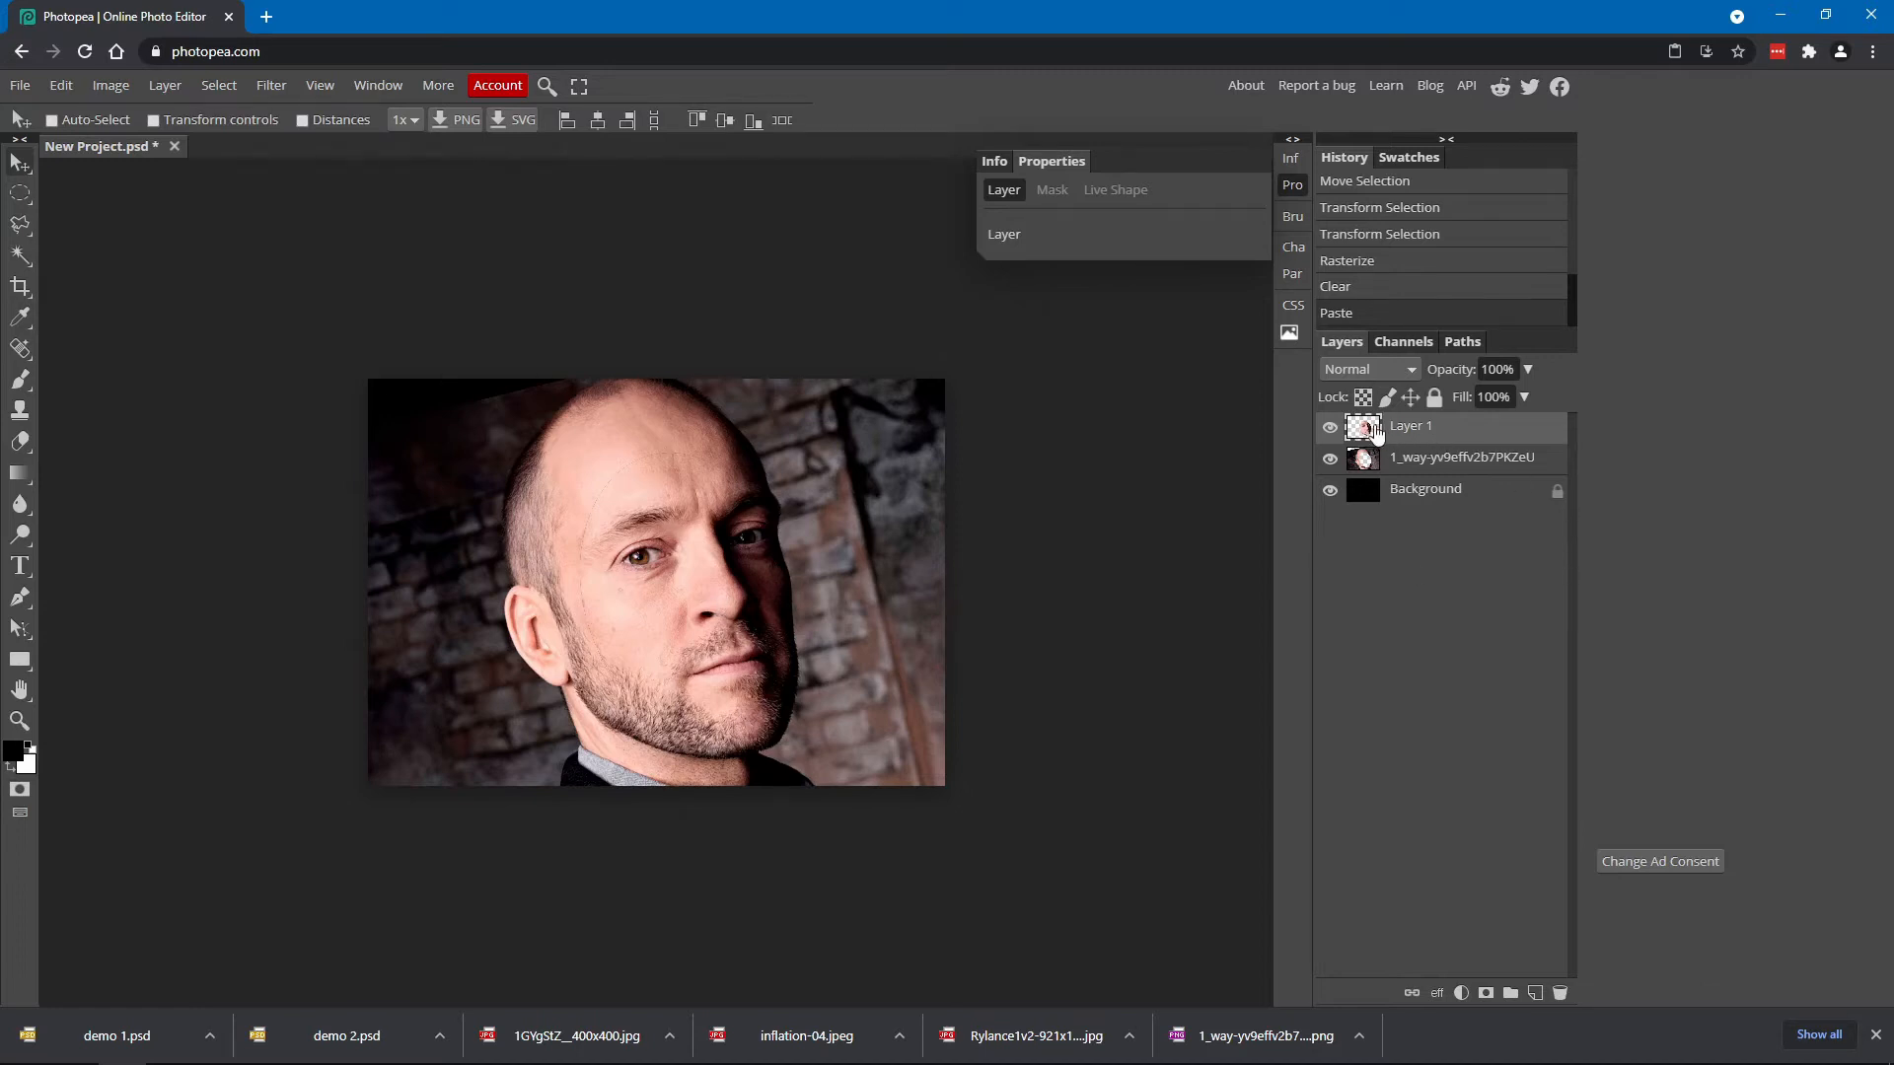
drag(714, 600, 704, 599)
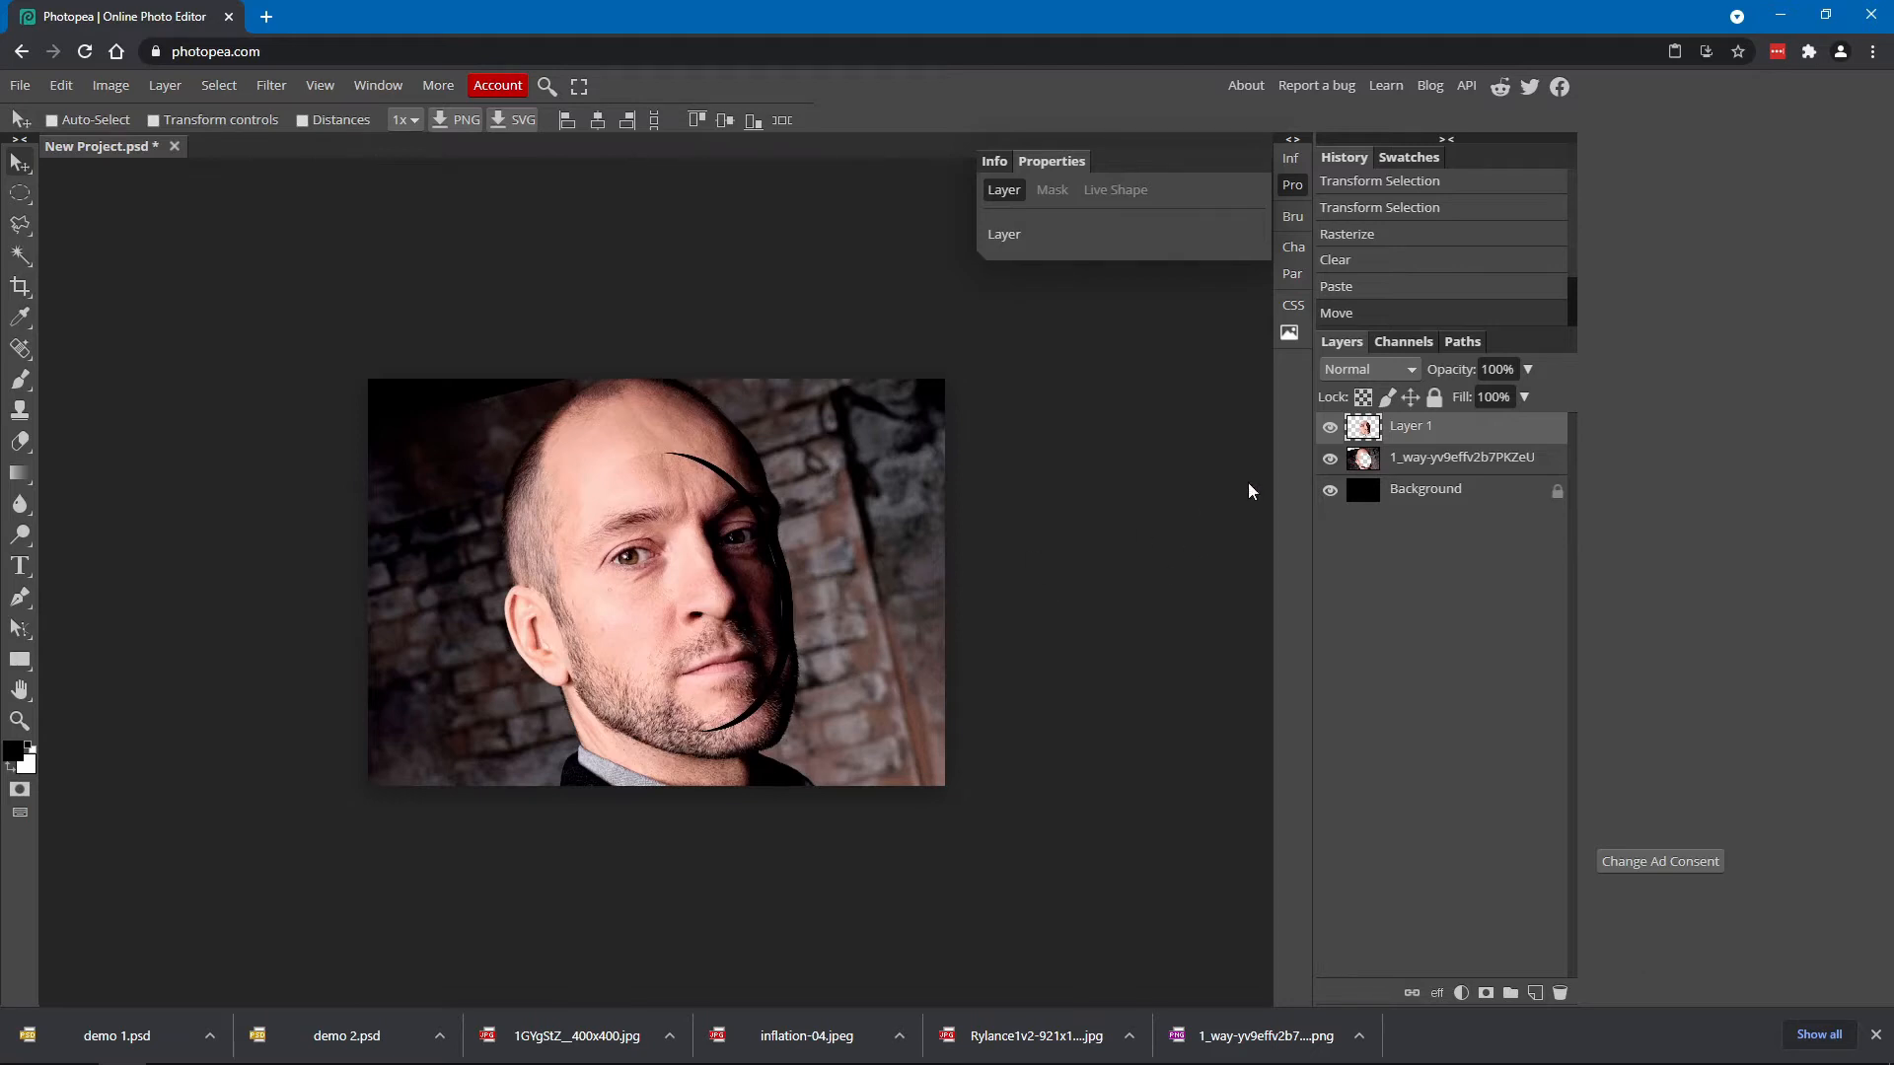
drag(1364, 431, 1371, 483)
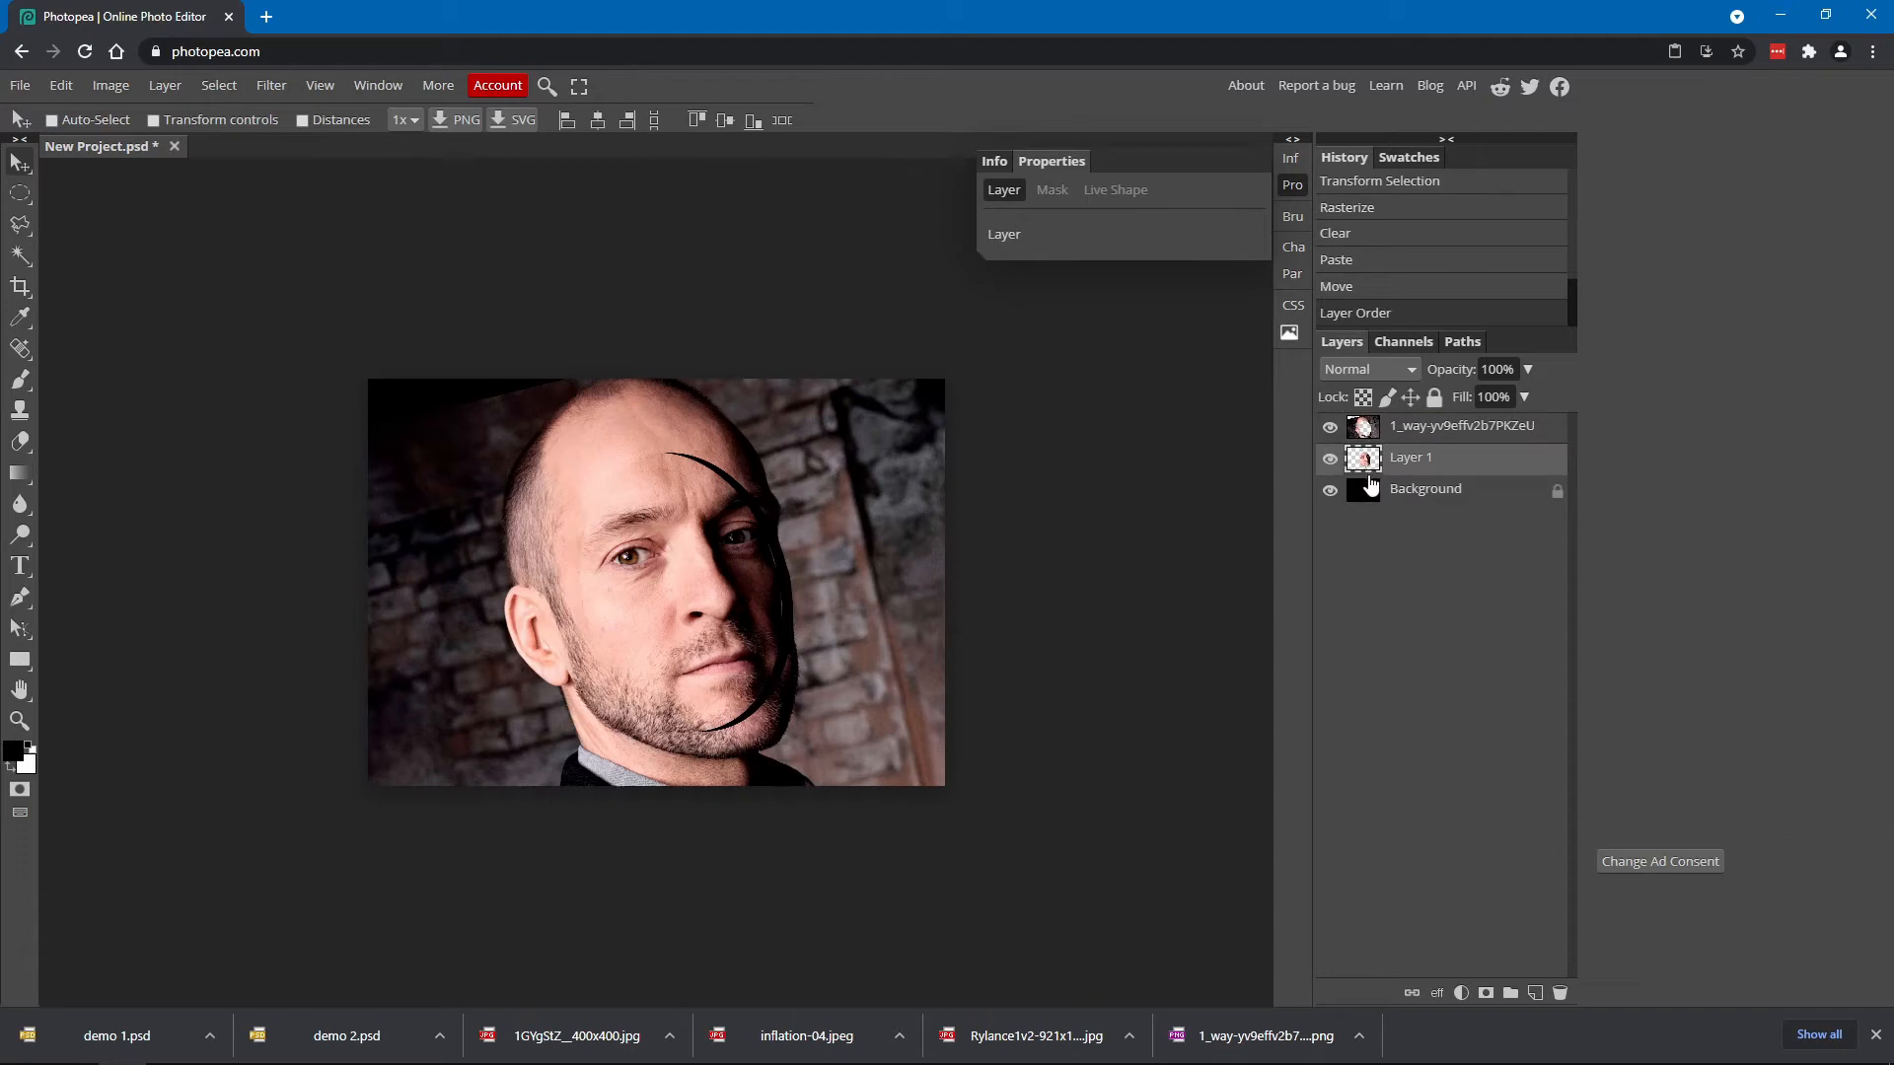
mouse_move(690, 584)
mouse_down()
mouse_move(596, 600)
mouse_move(689, 588)
mouse_up()
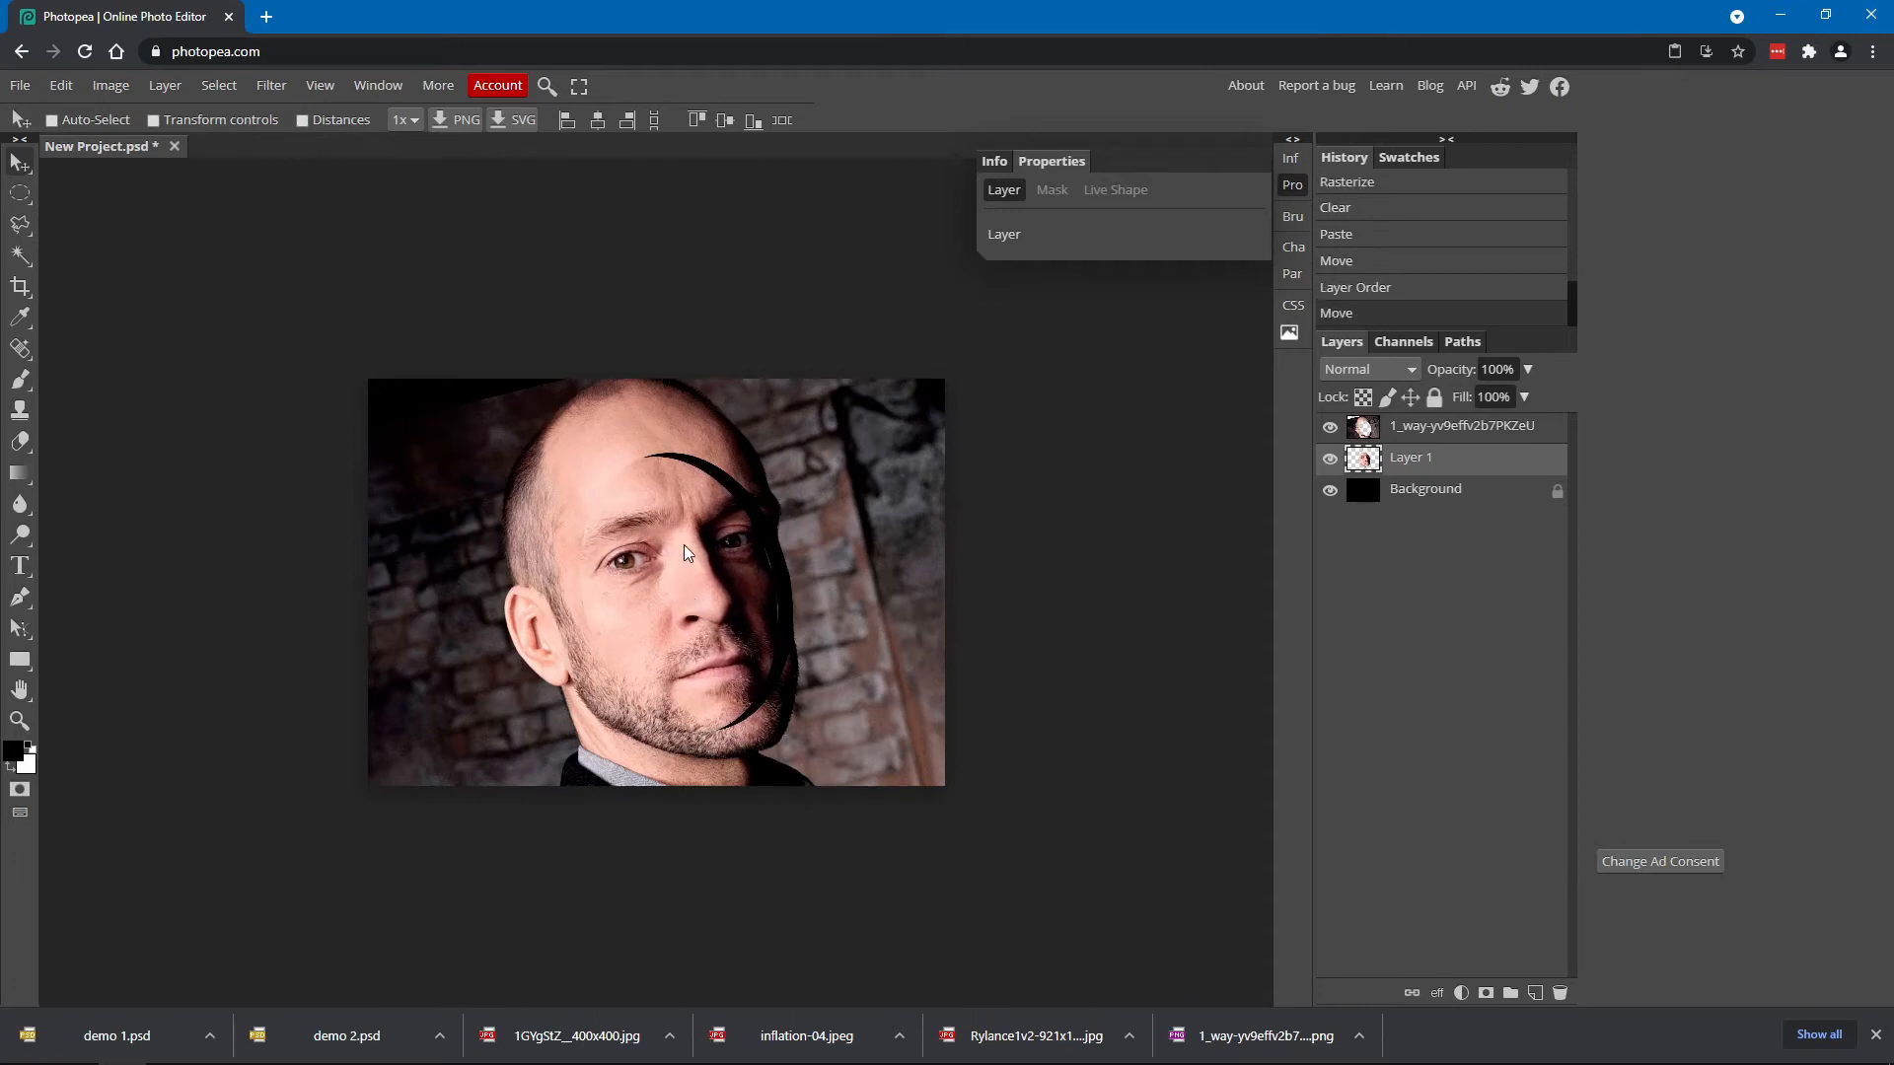
click(1364, 434)
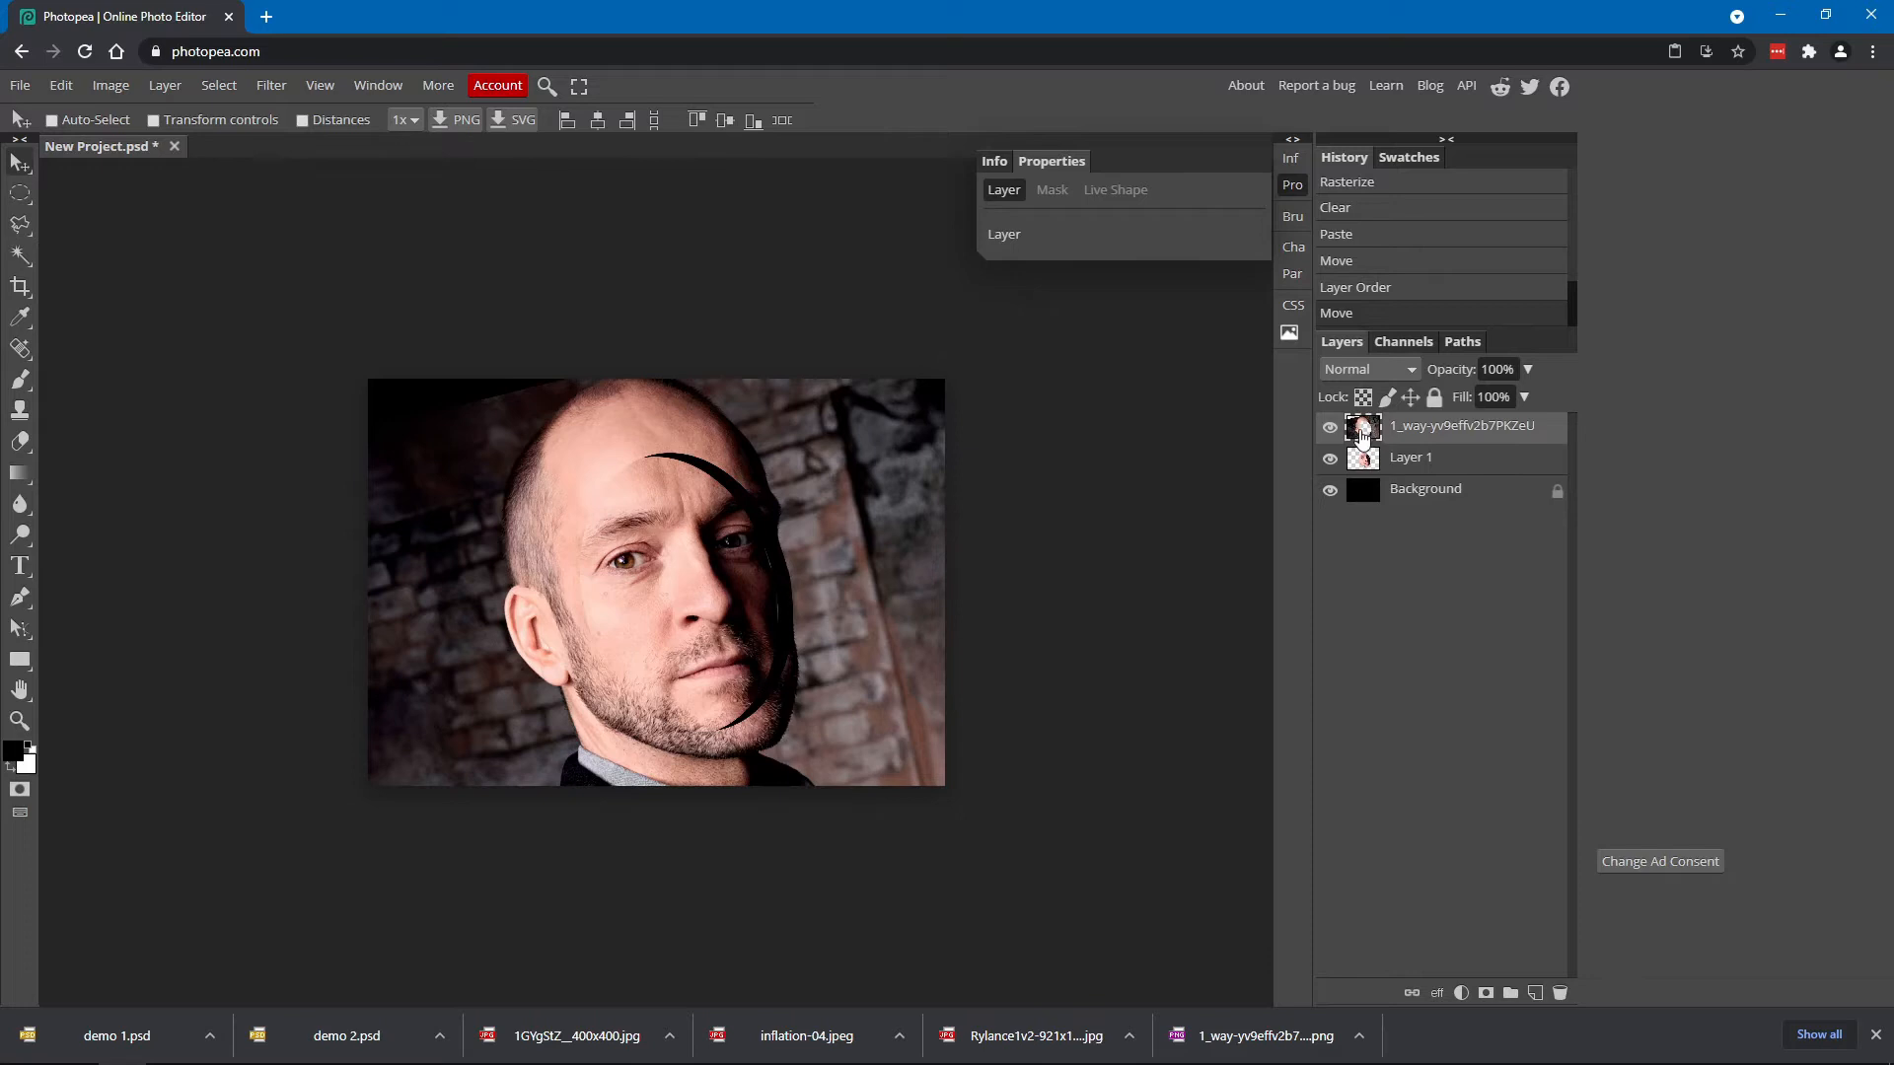
right_click(1363, 436)
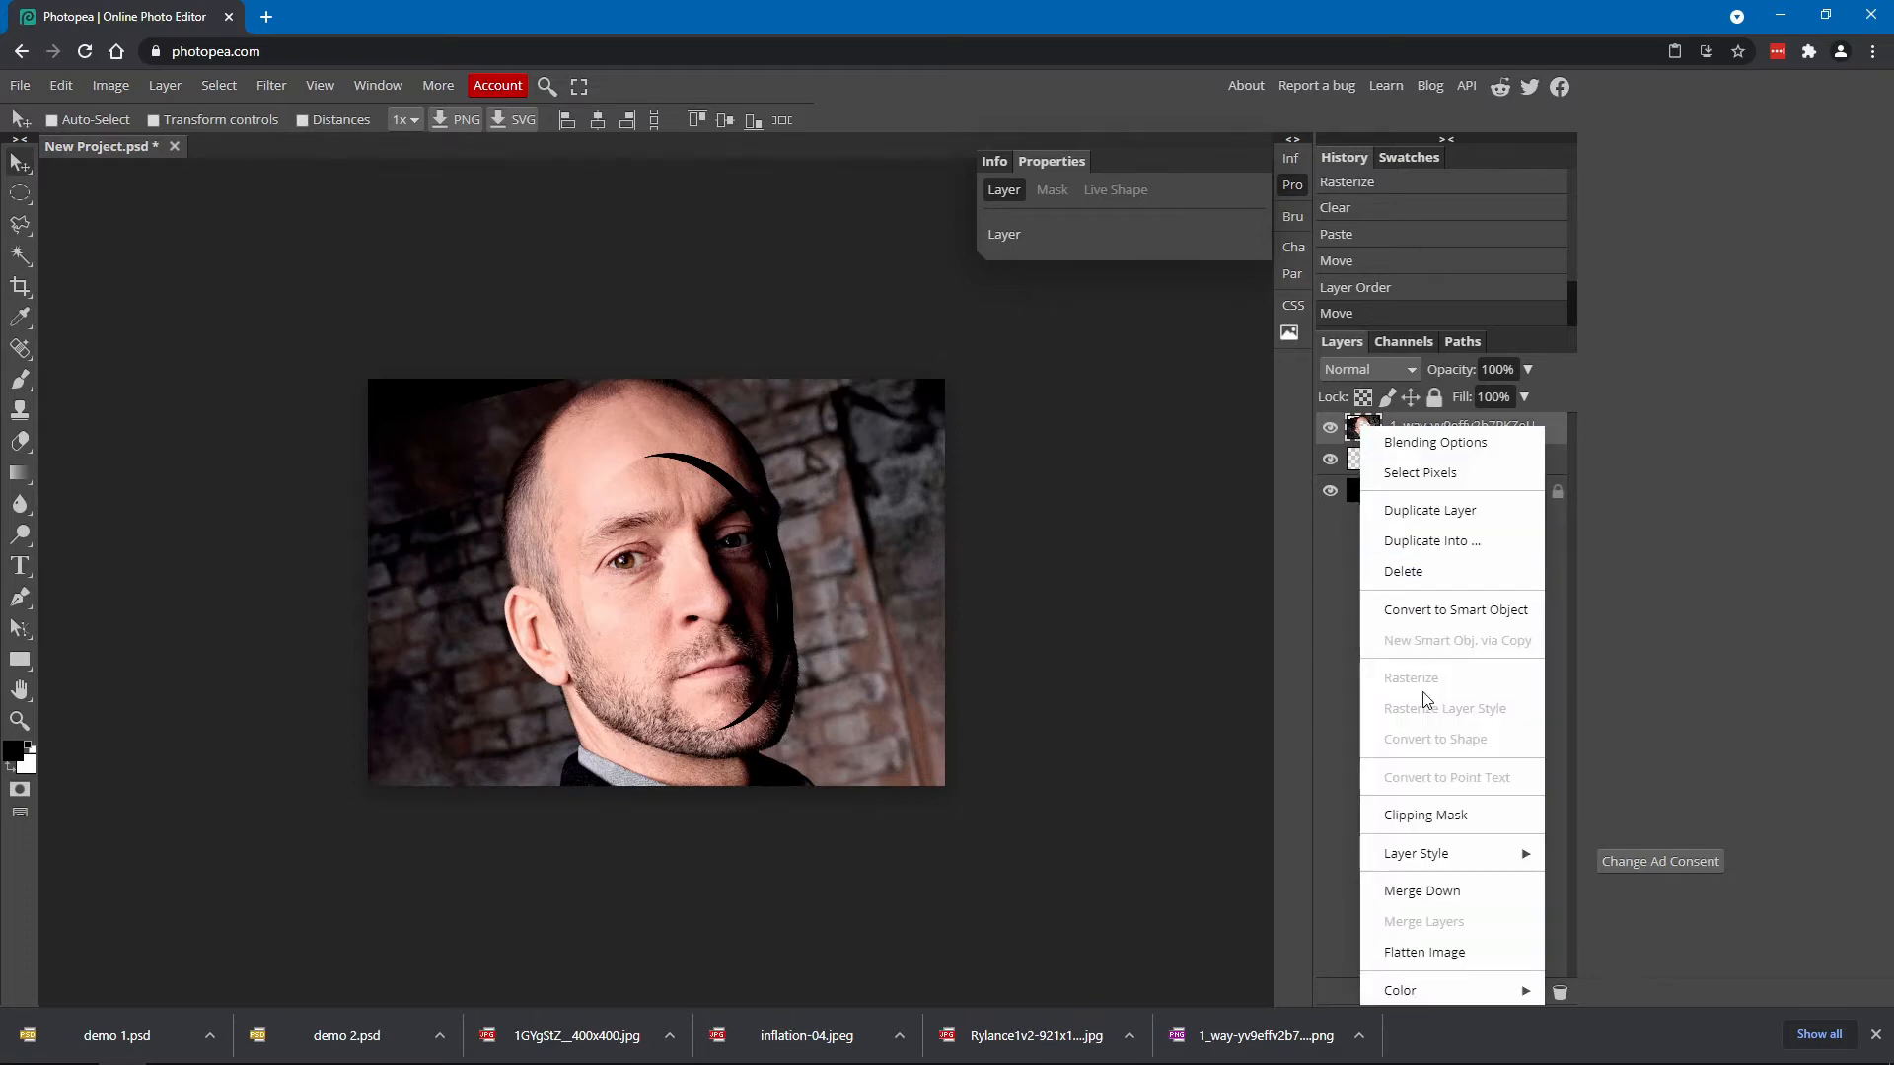
mouse_move(1429, 864)
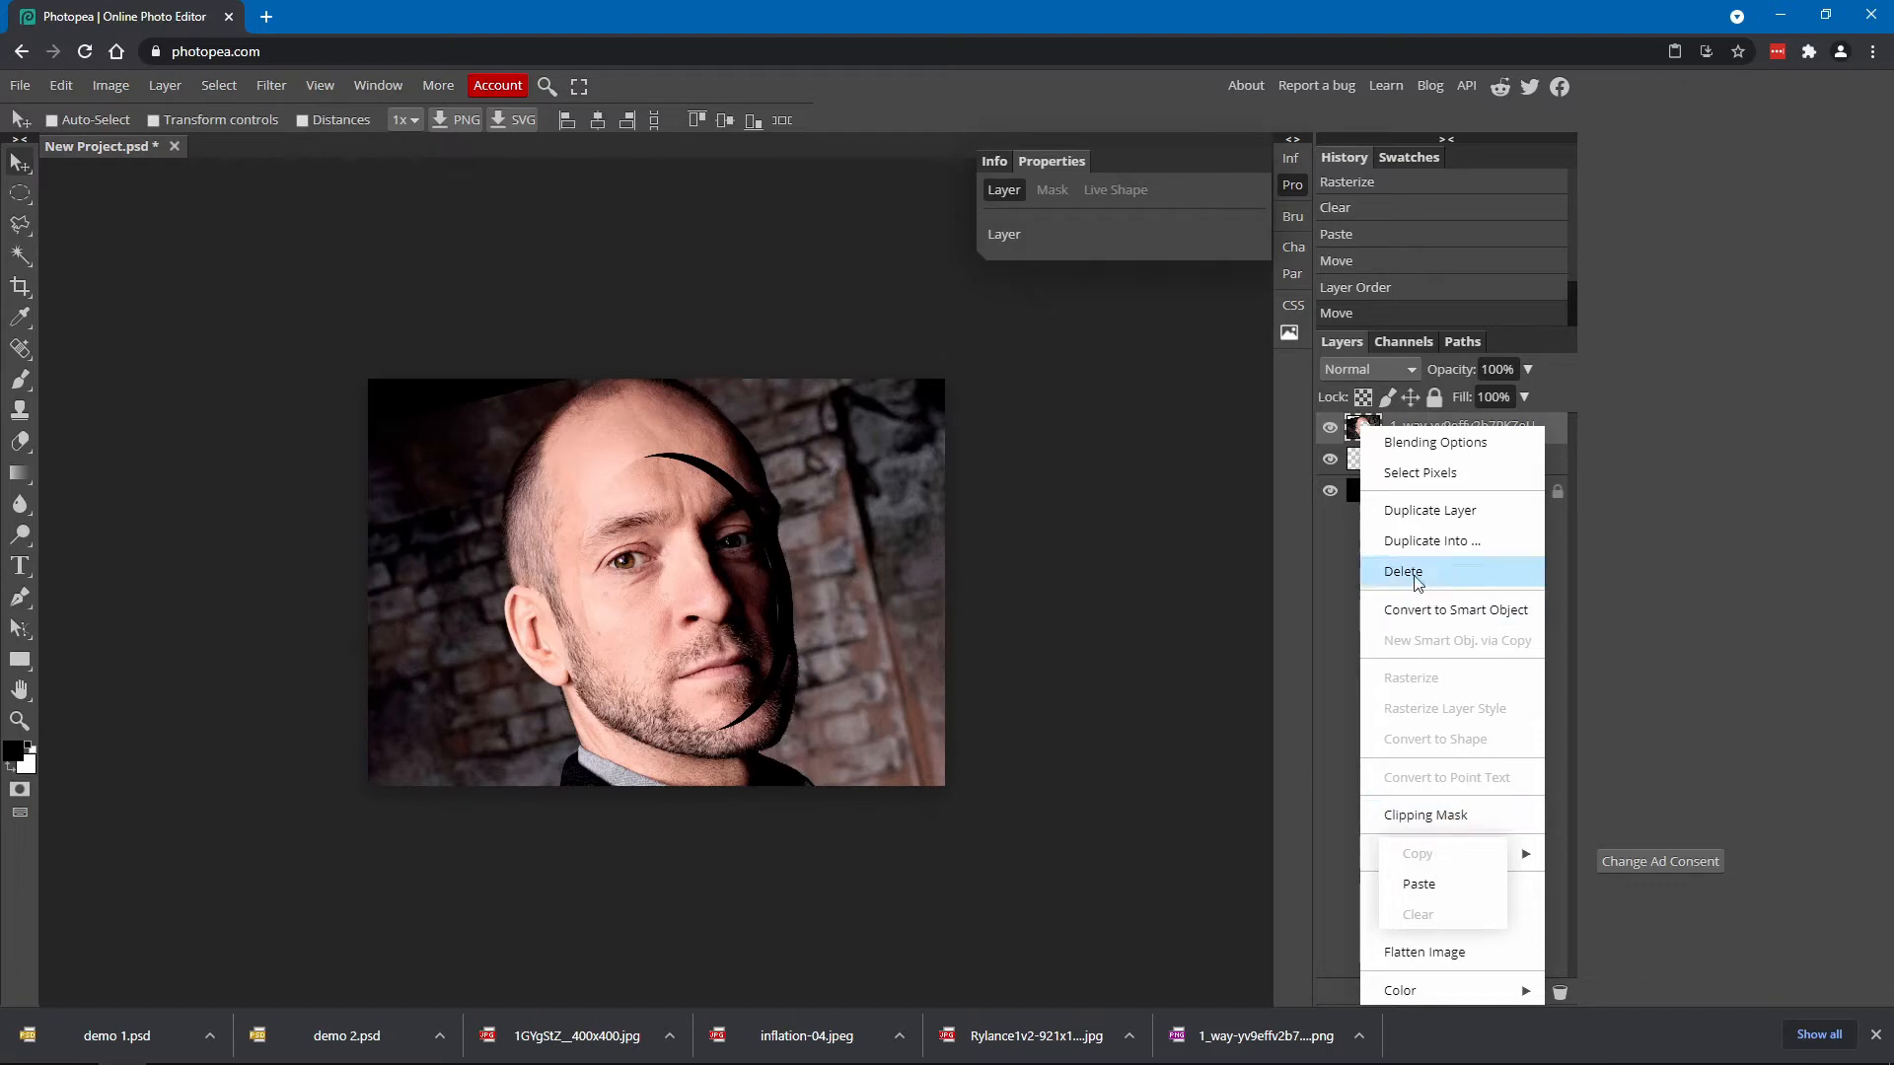
click(1340, 514)
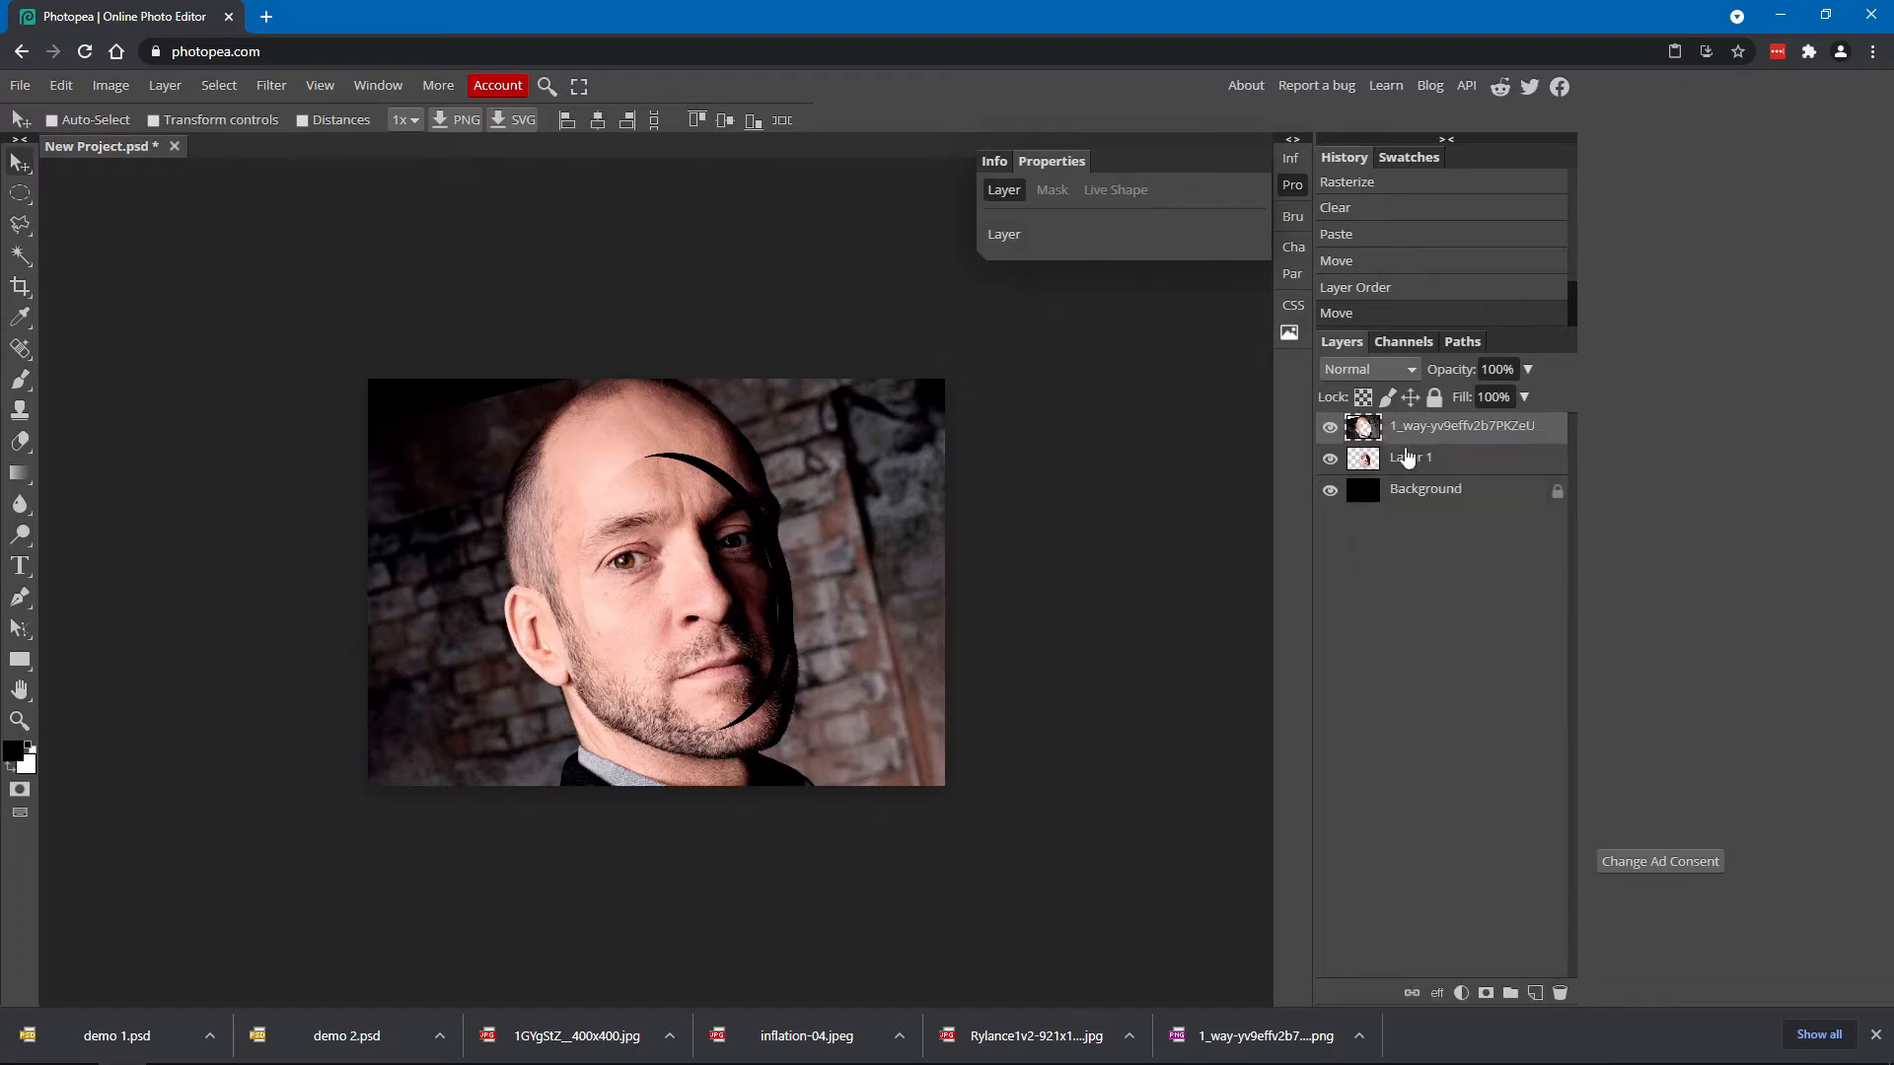
Add a Drop Shadow to the portrait layer with 100% opacity, a 132° angle and a 79 px distance
double_click(1360, 430)
drag(558, 234, 1393, 384)
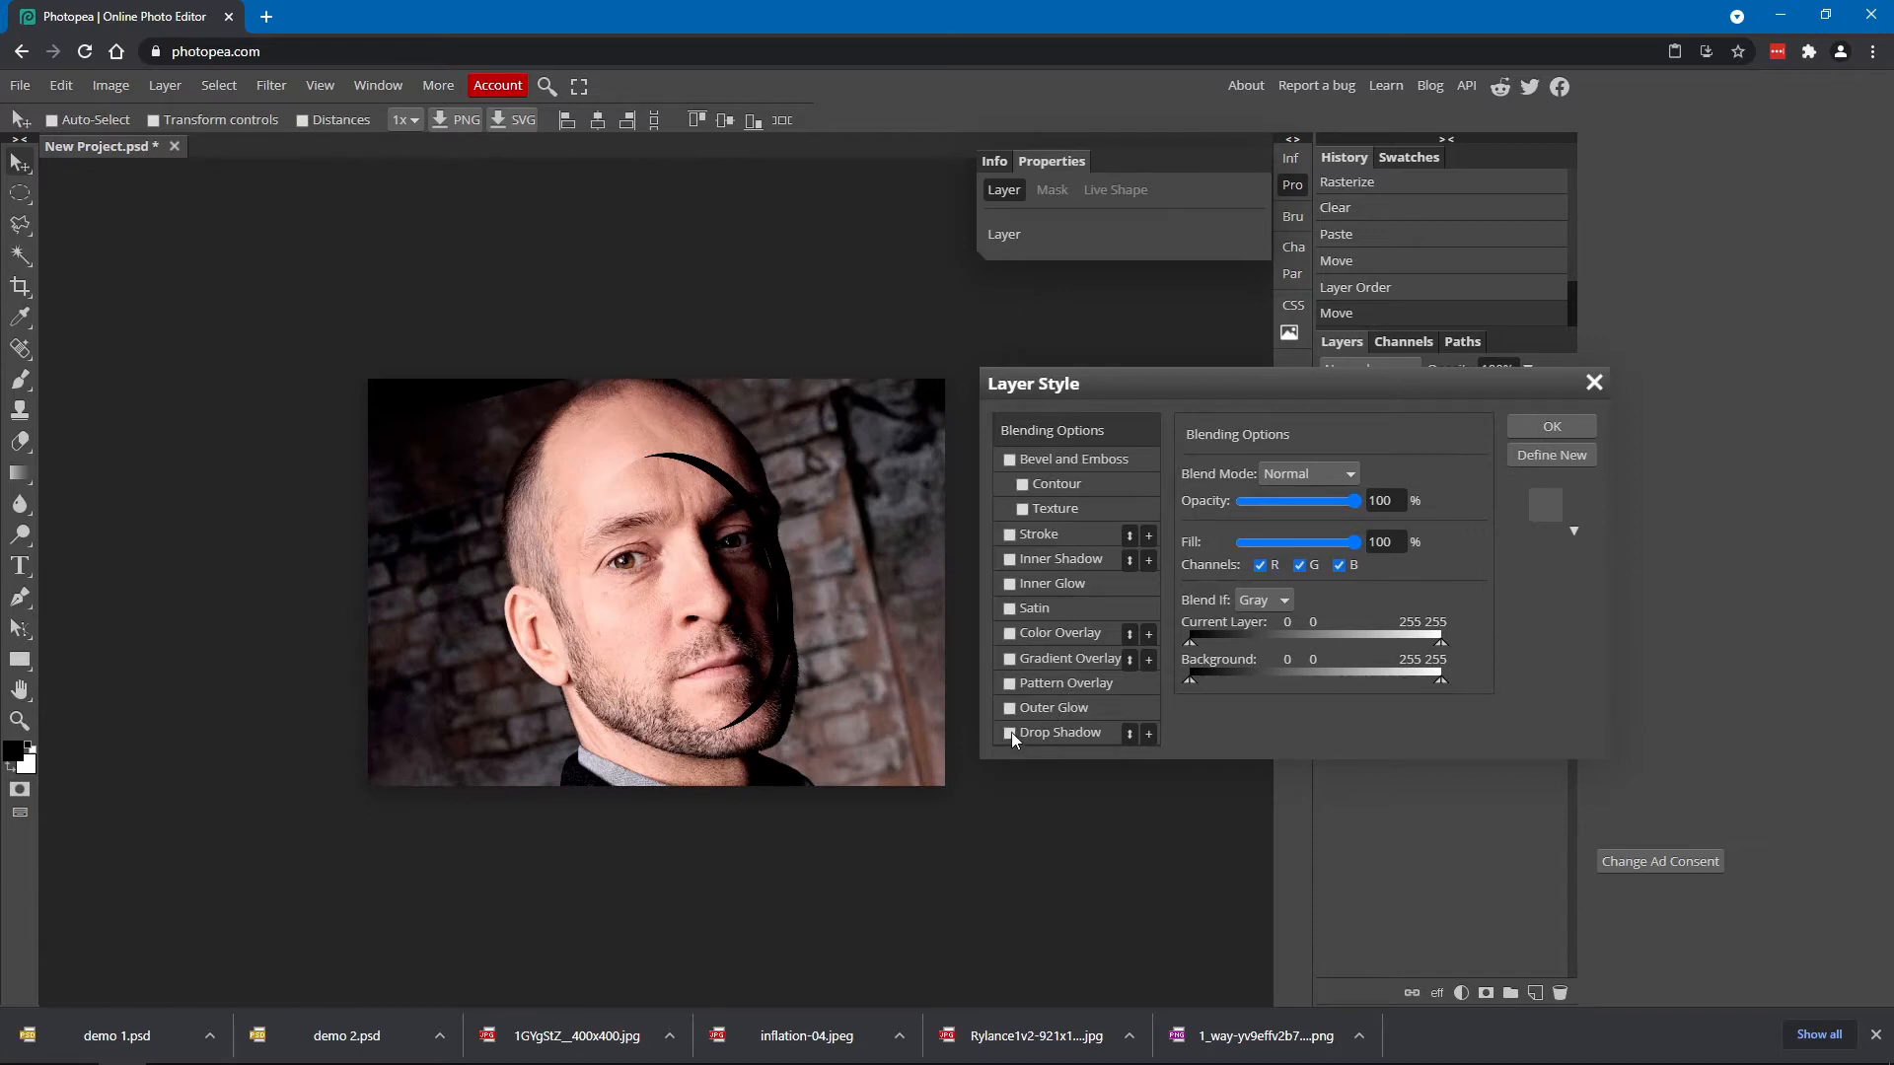
click(1063, 734)
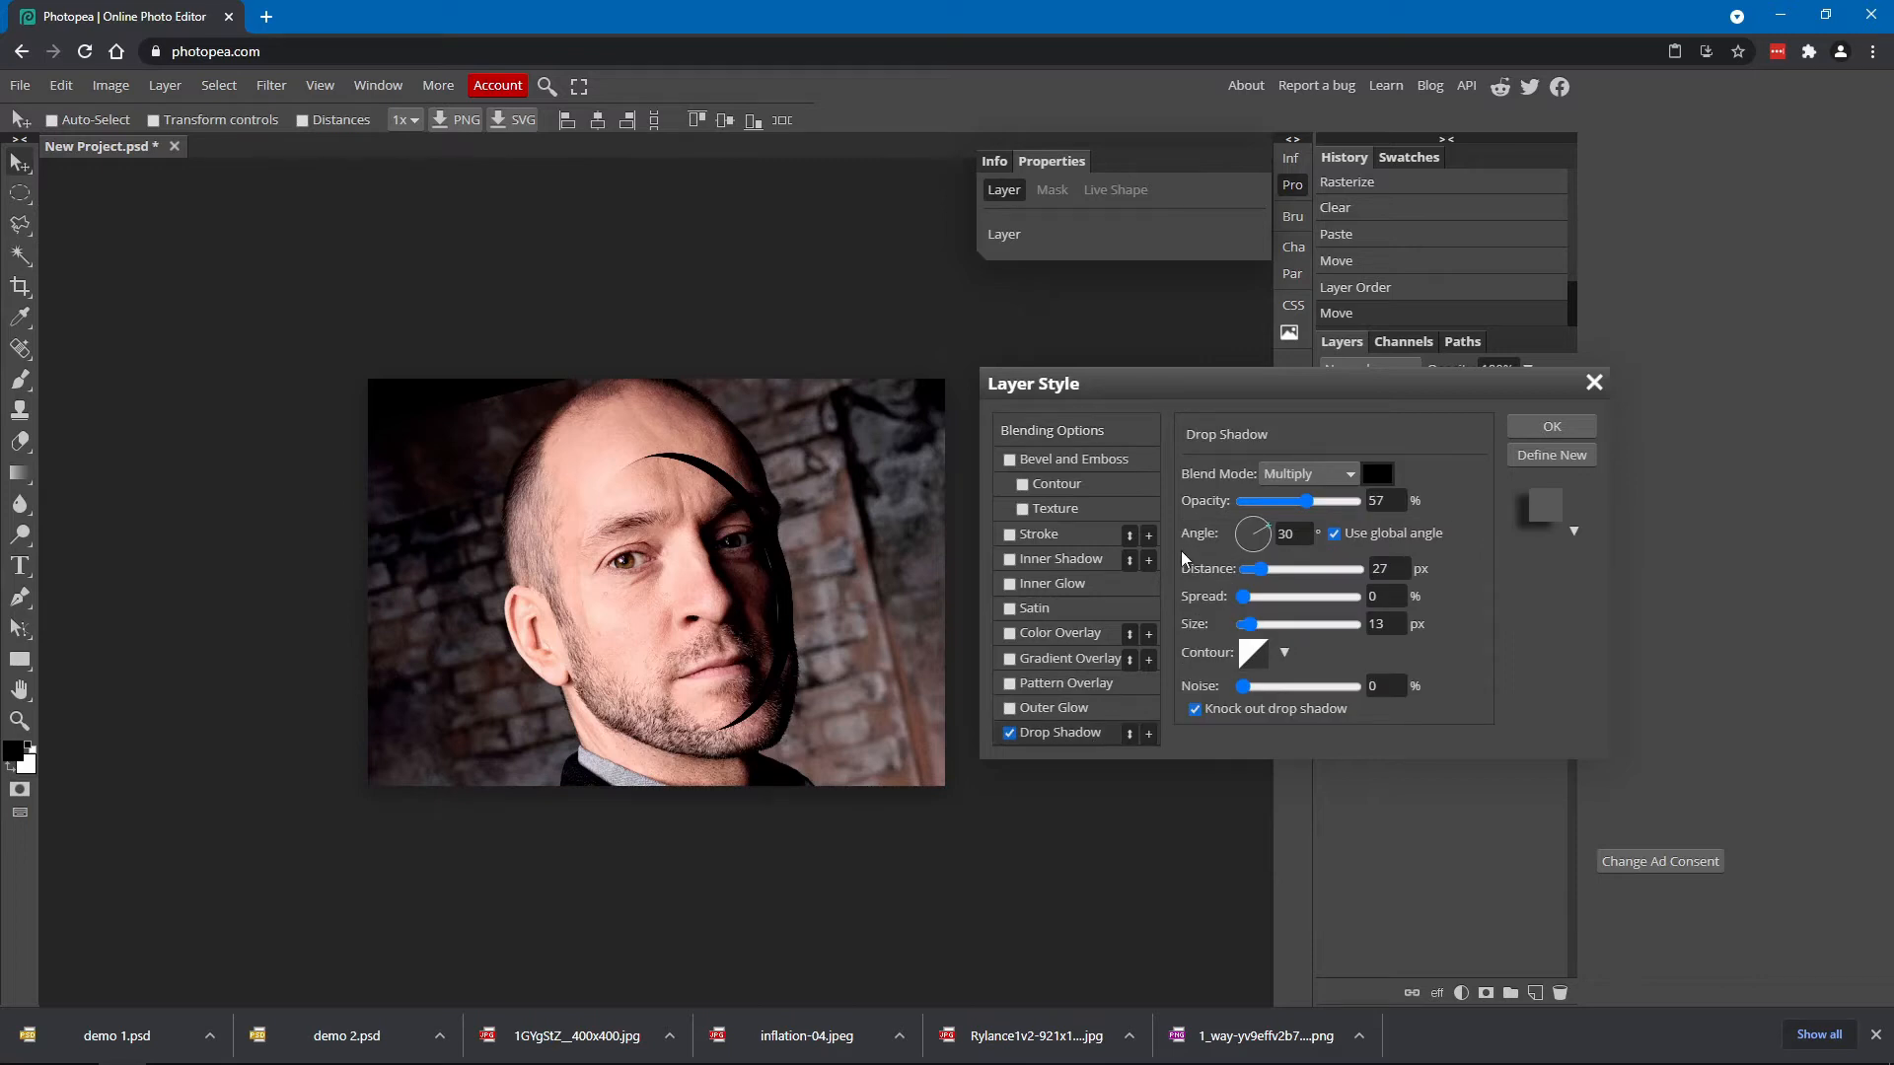
drag(1308, 505, 1316, 505)
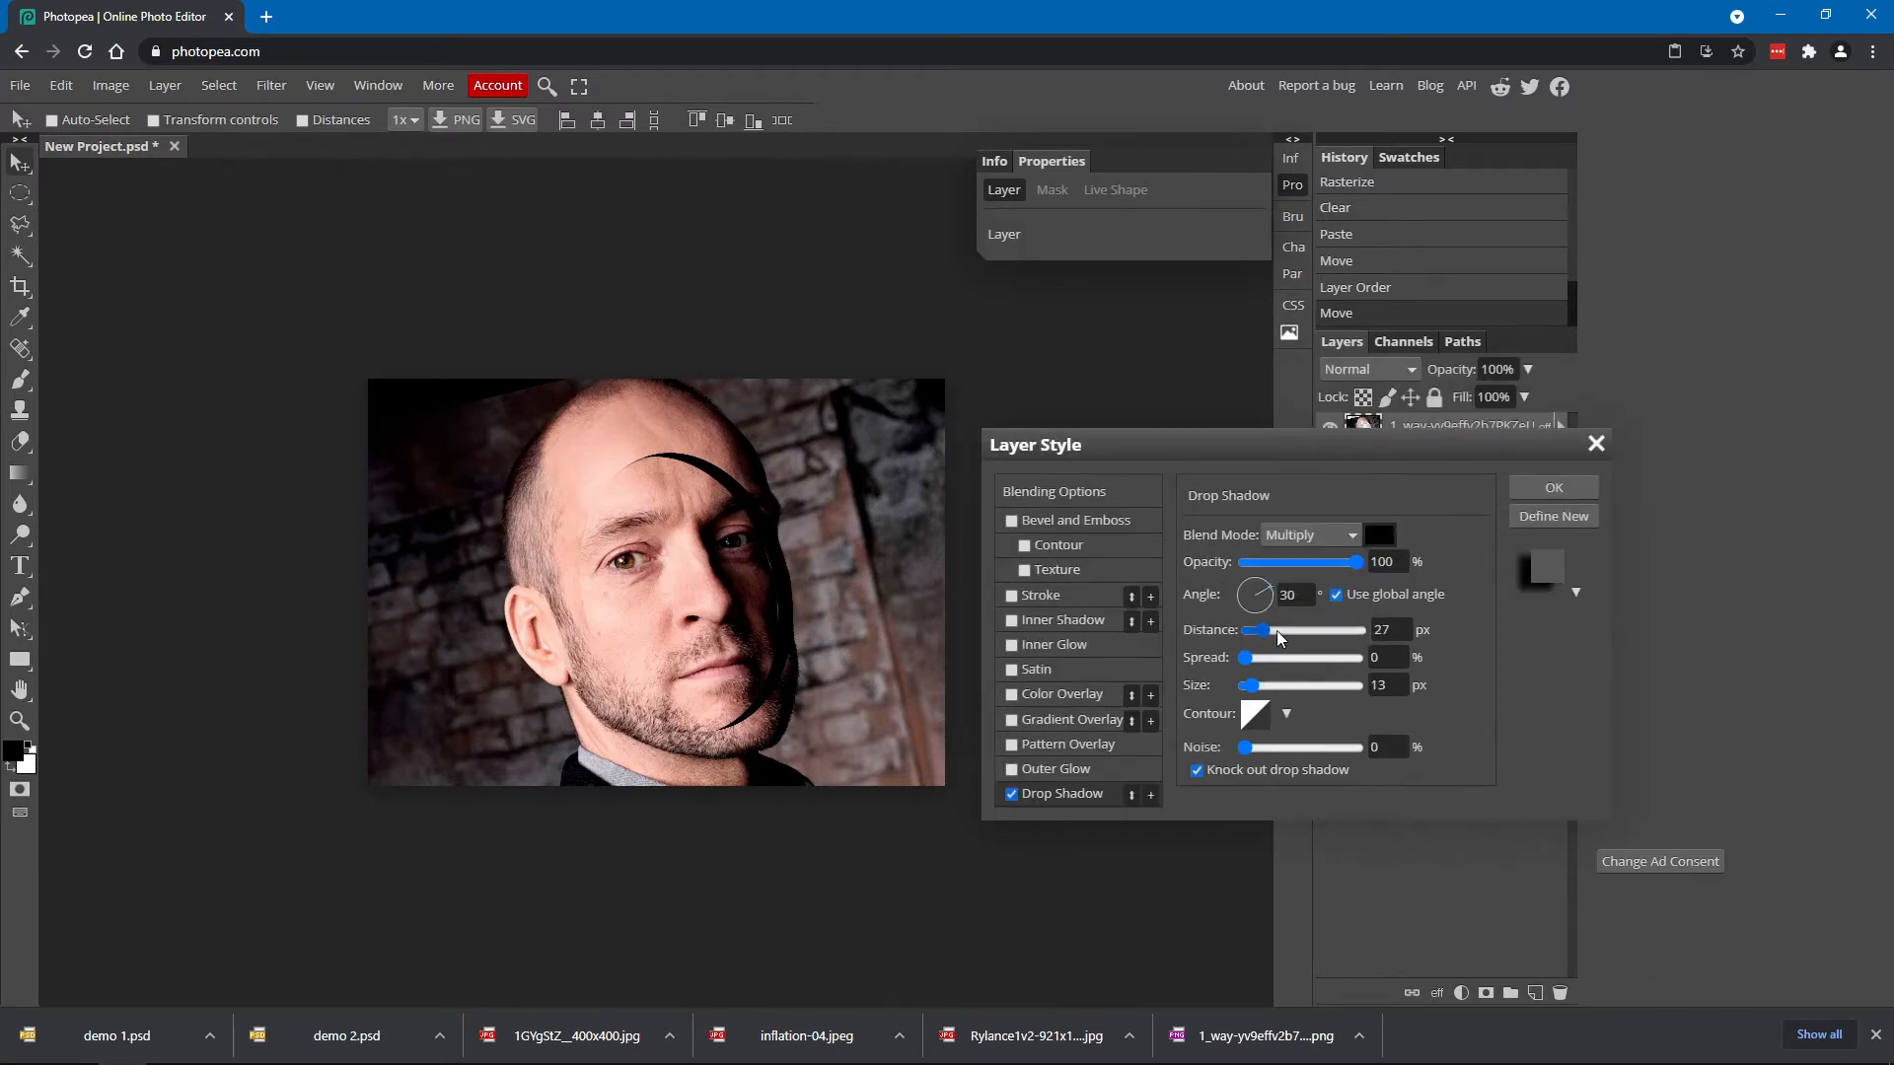
drag(1268, 629, 1298, 595)
drag(1250, 592, 1249, 591)
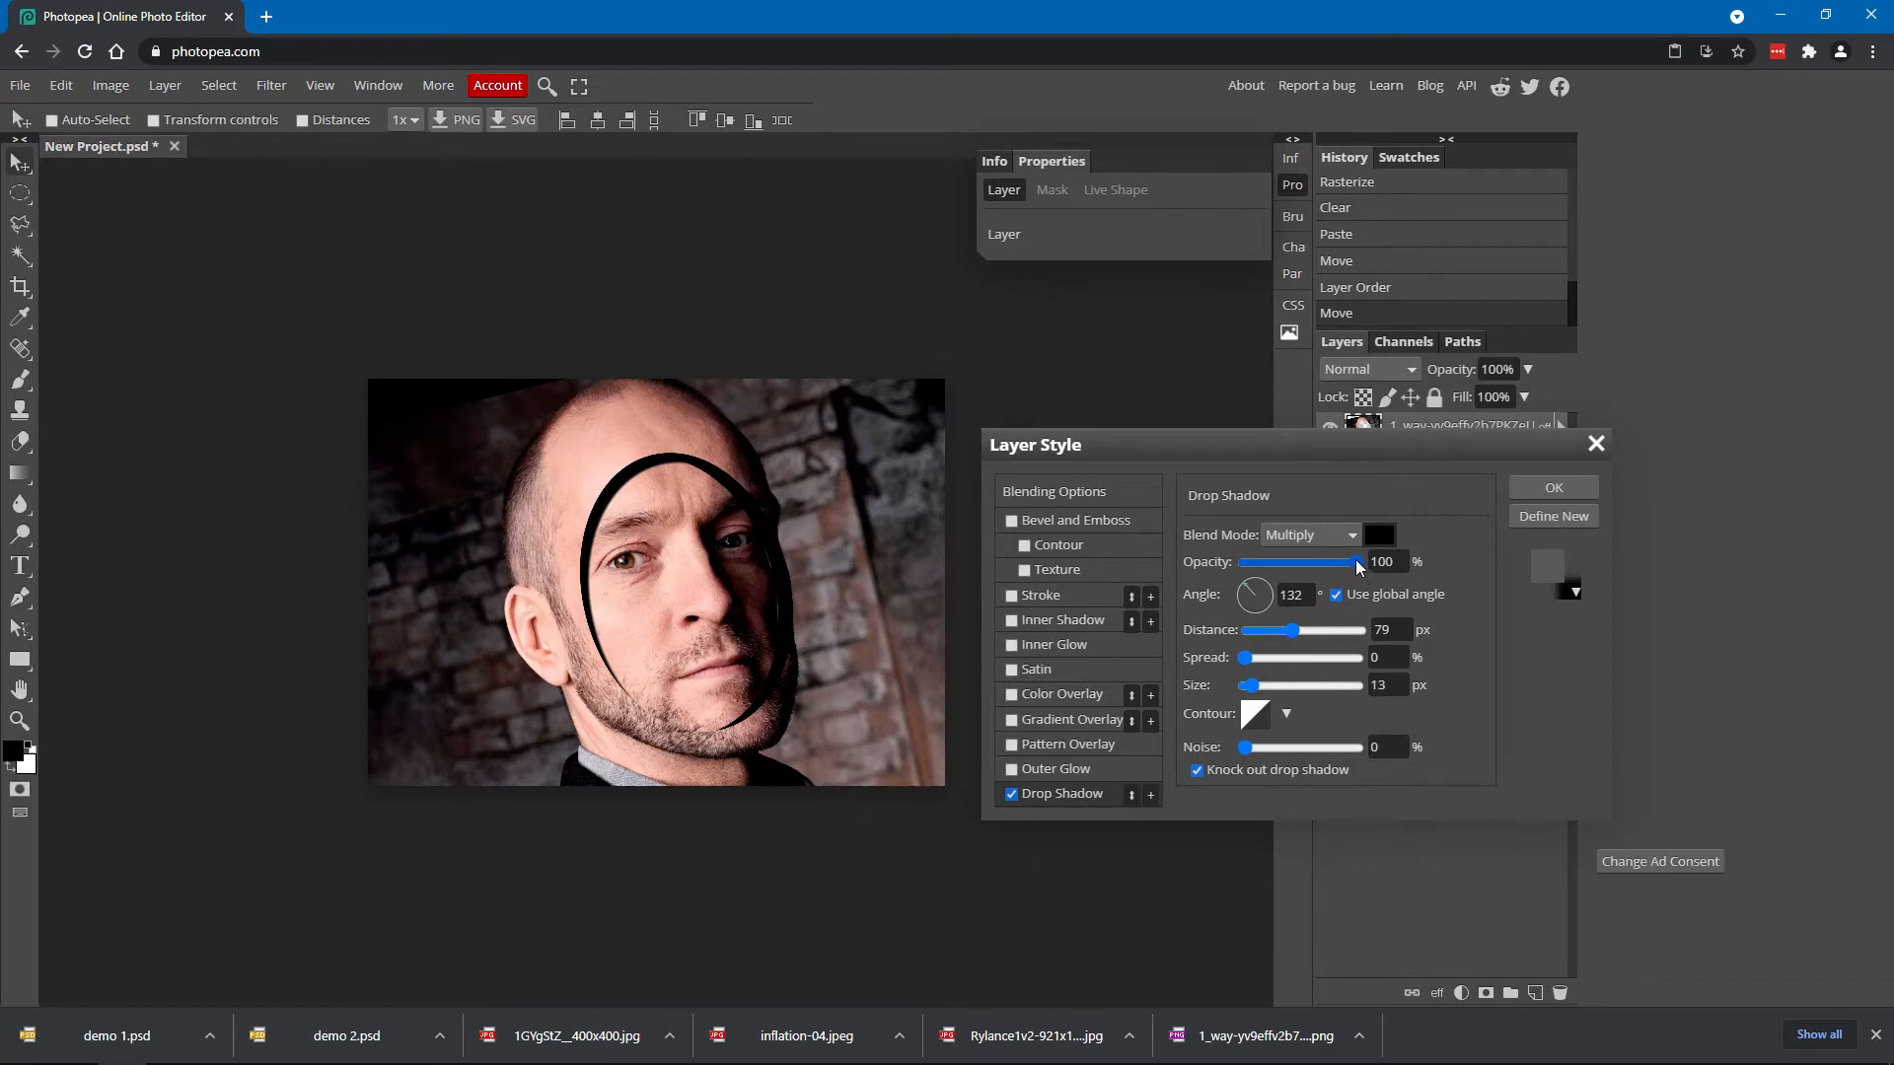
Soften the drop shadow to 70% opacity, 75 px size and an angle of about 159°, and apply the layer style
drag(1311, 564, 1308, 564)
click(1300, 561)
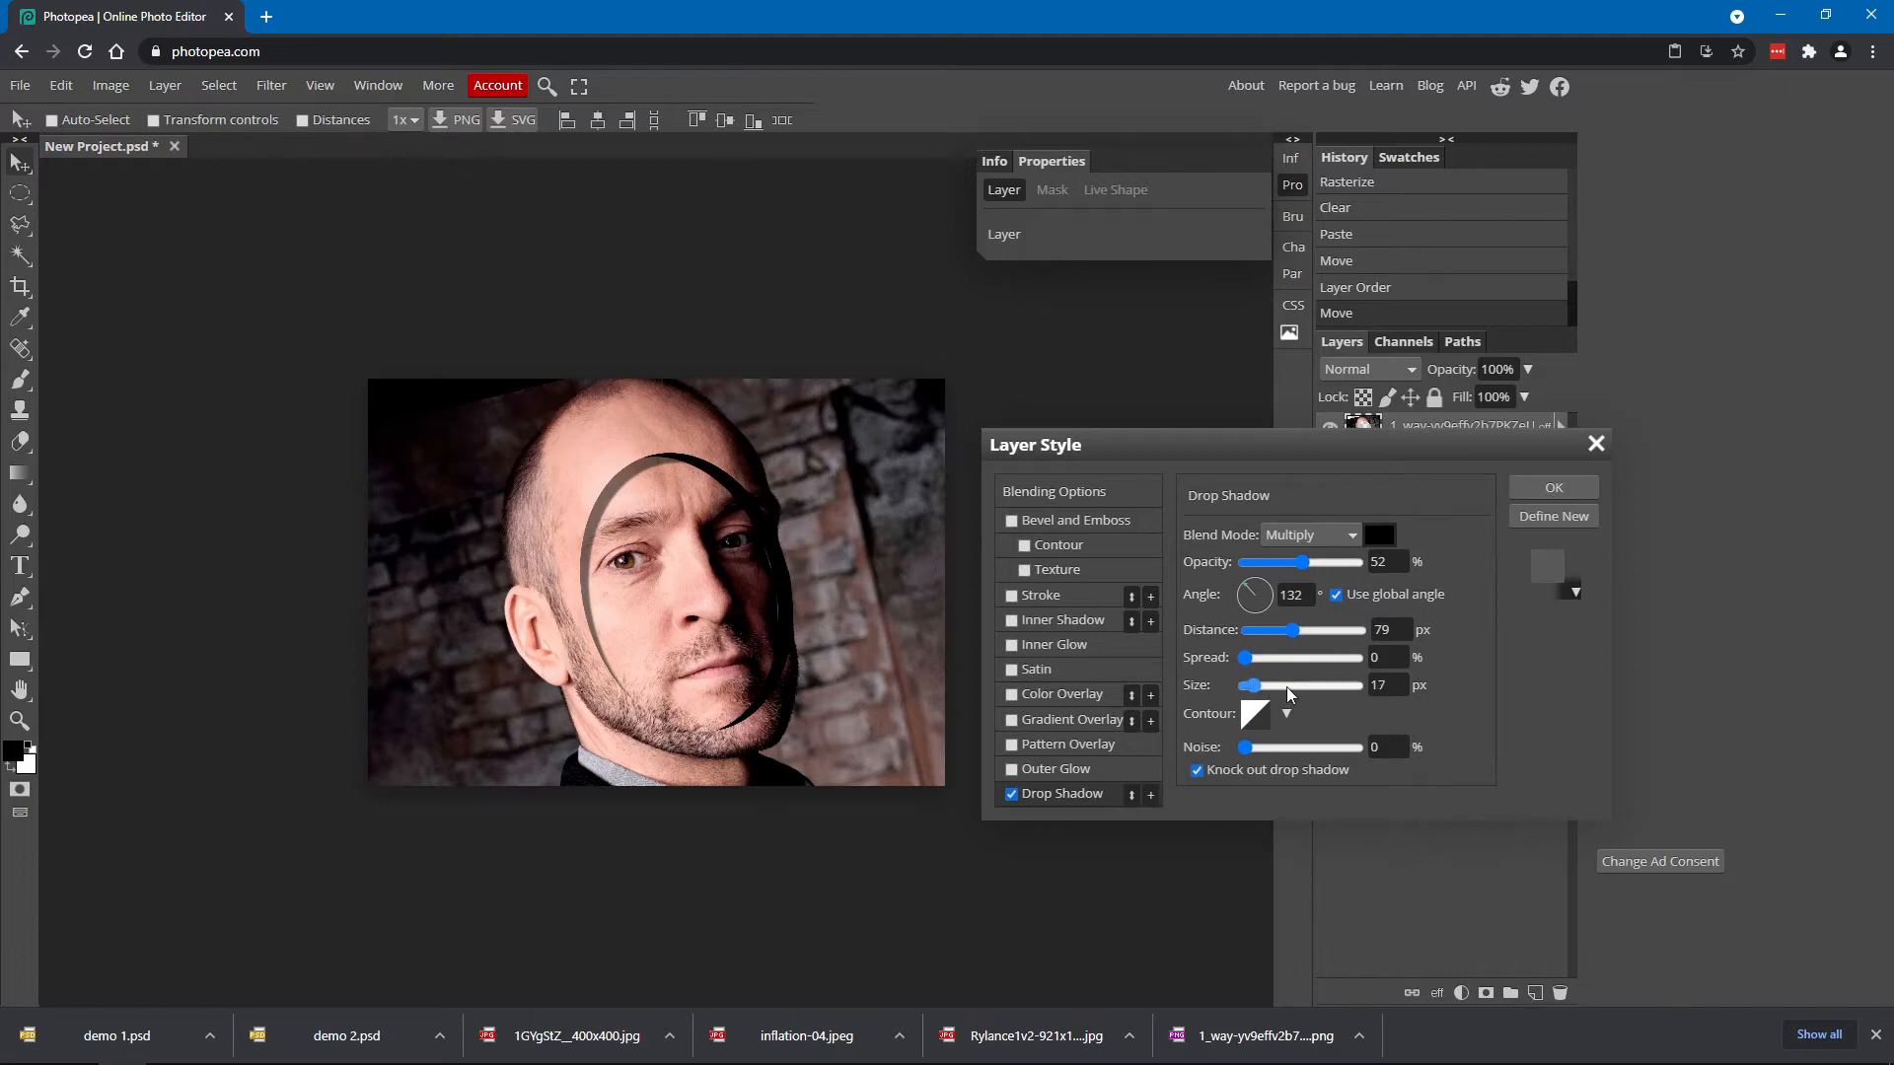
mouse_move(1288, 687)
mouse_down()
mouse_move(1306, 687)
mouse_move(1277, 691)
mouse_up()
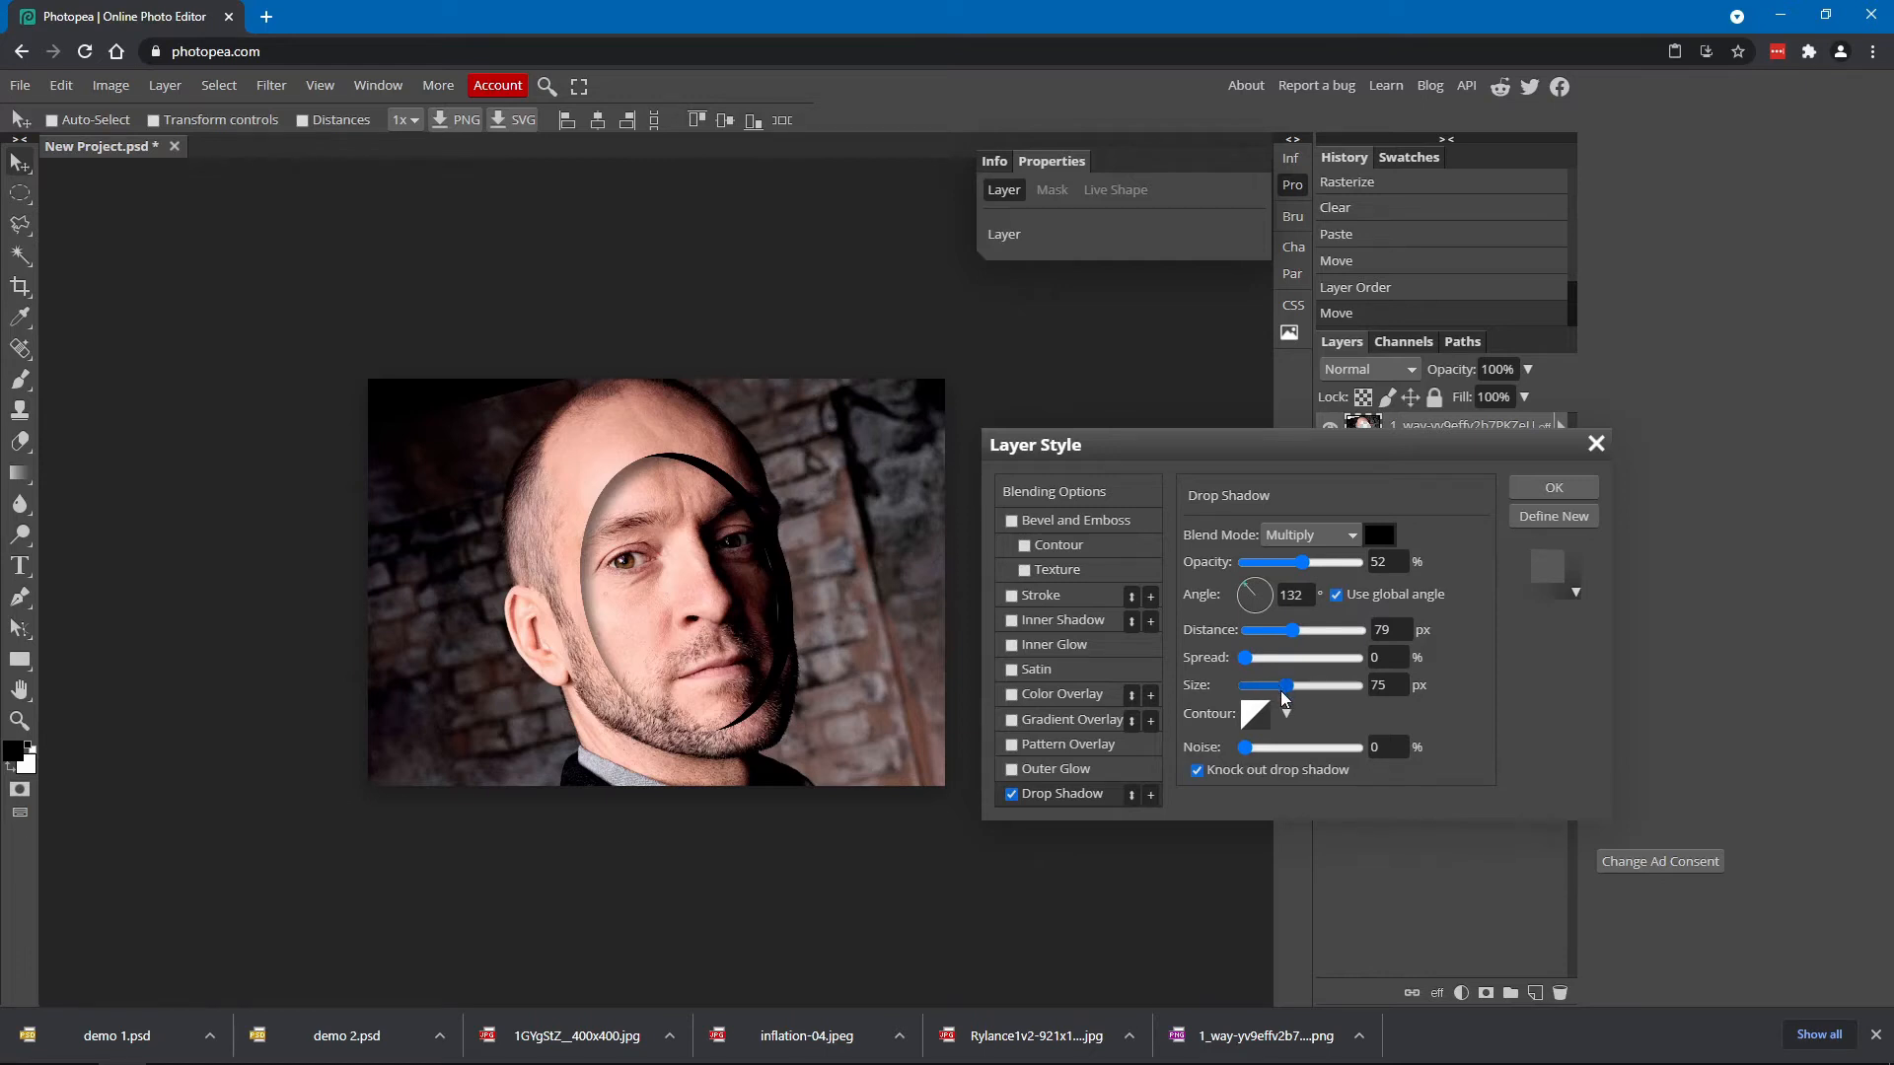
click(1323, 564)
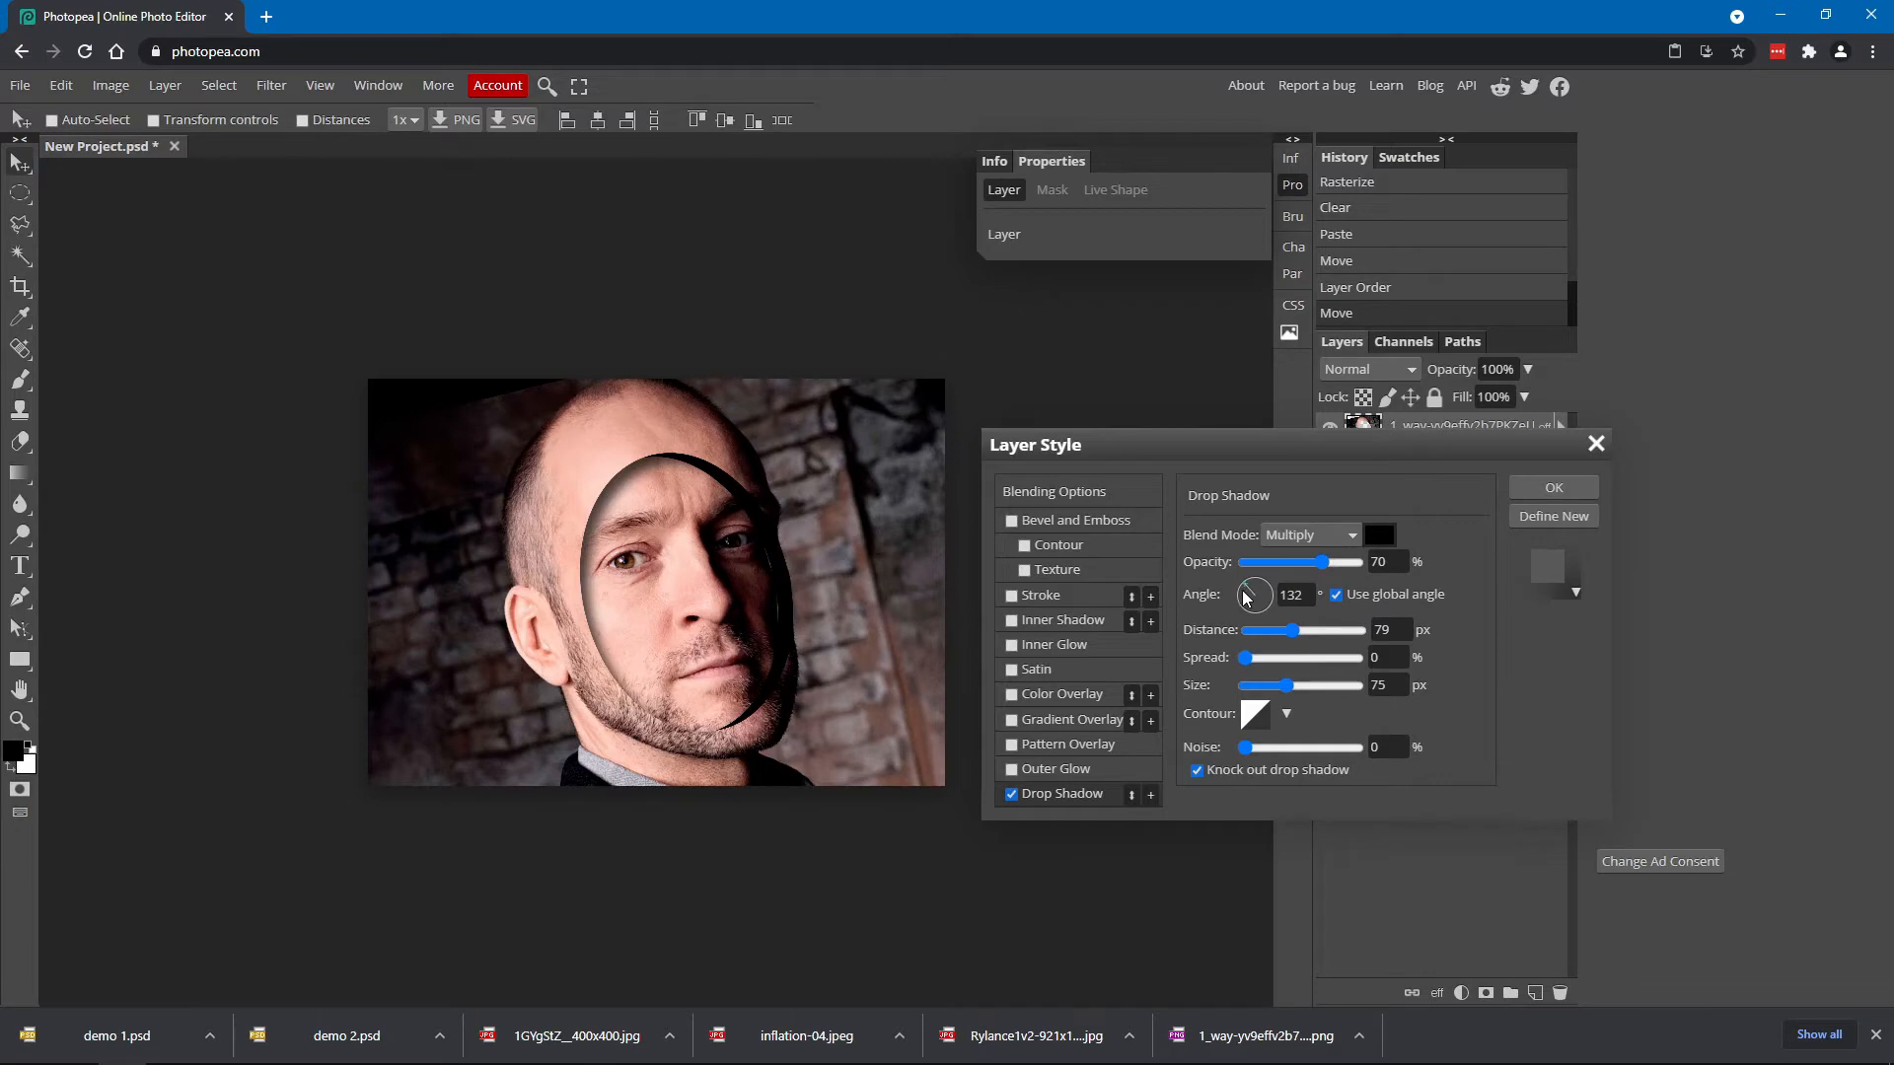
drag(1253, 613, 1241, 589)
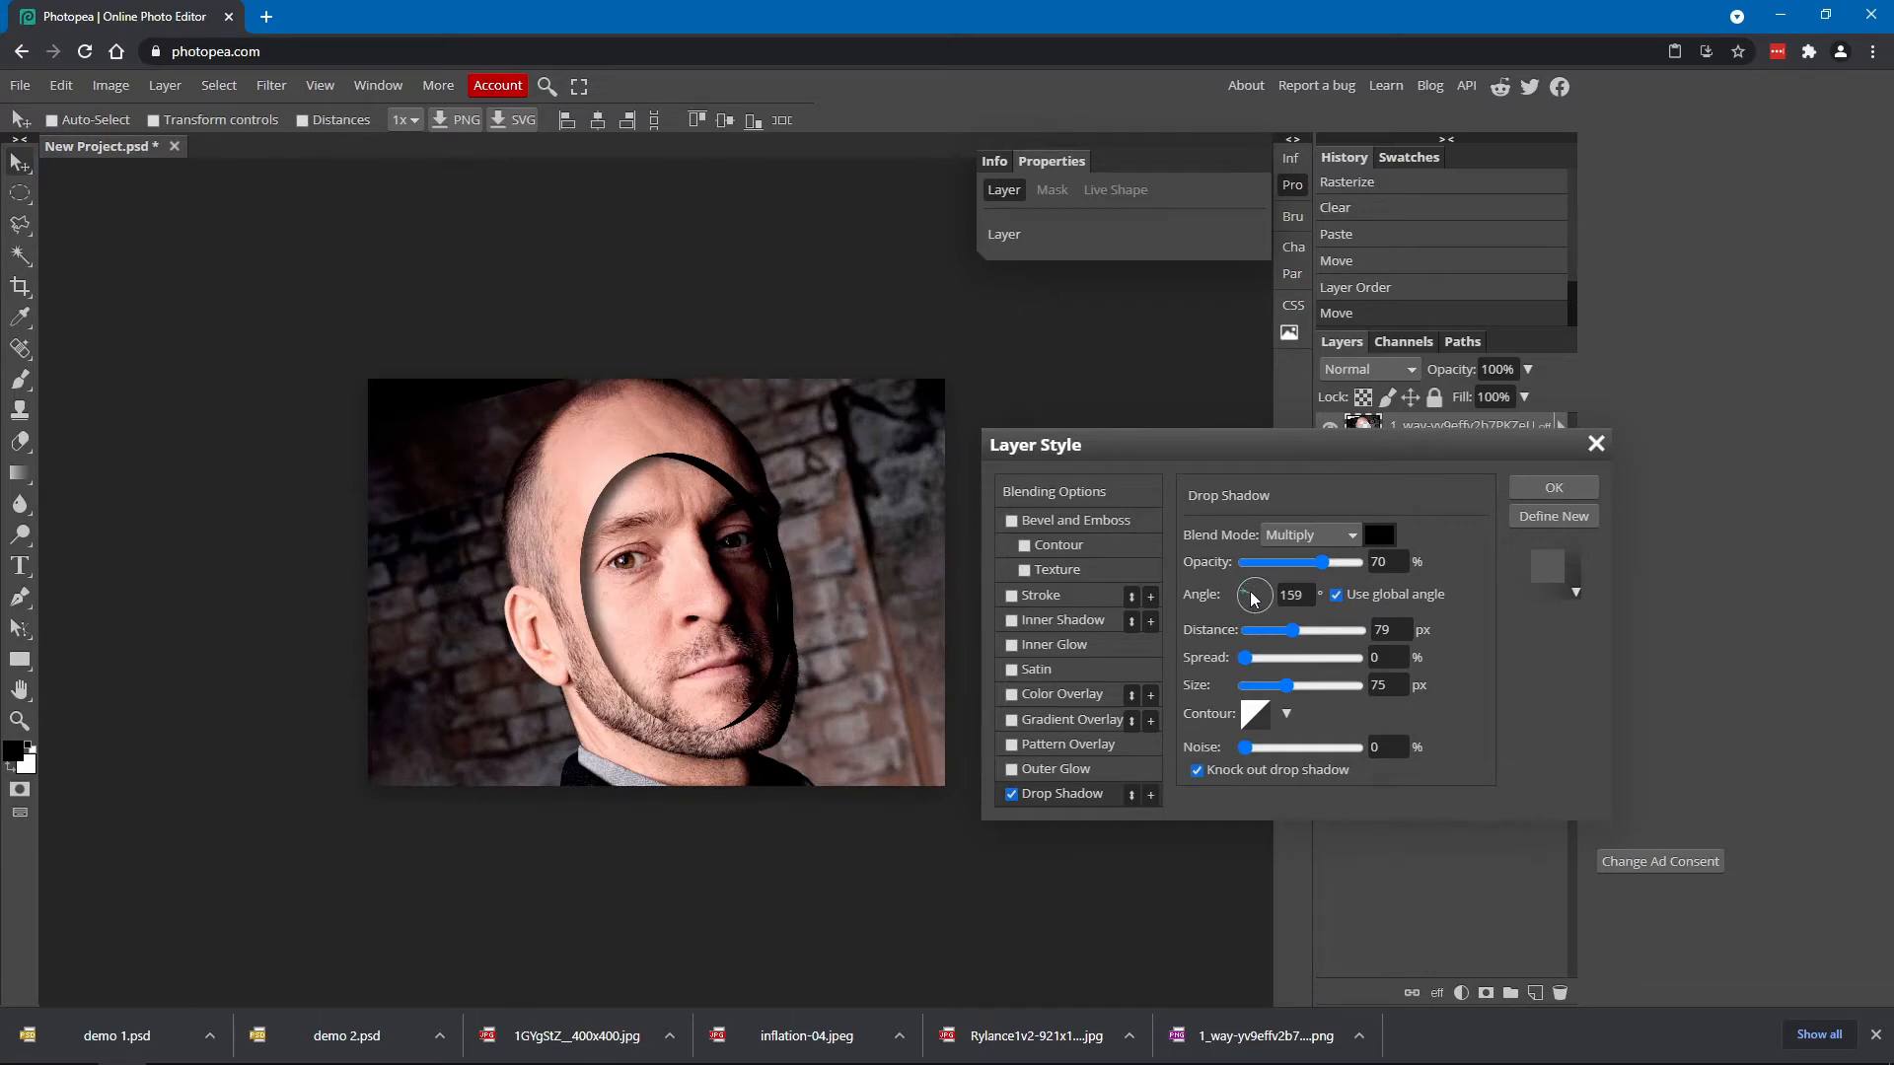
click(1550, 497)
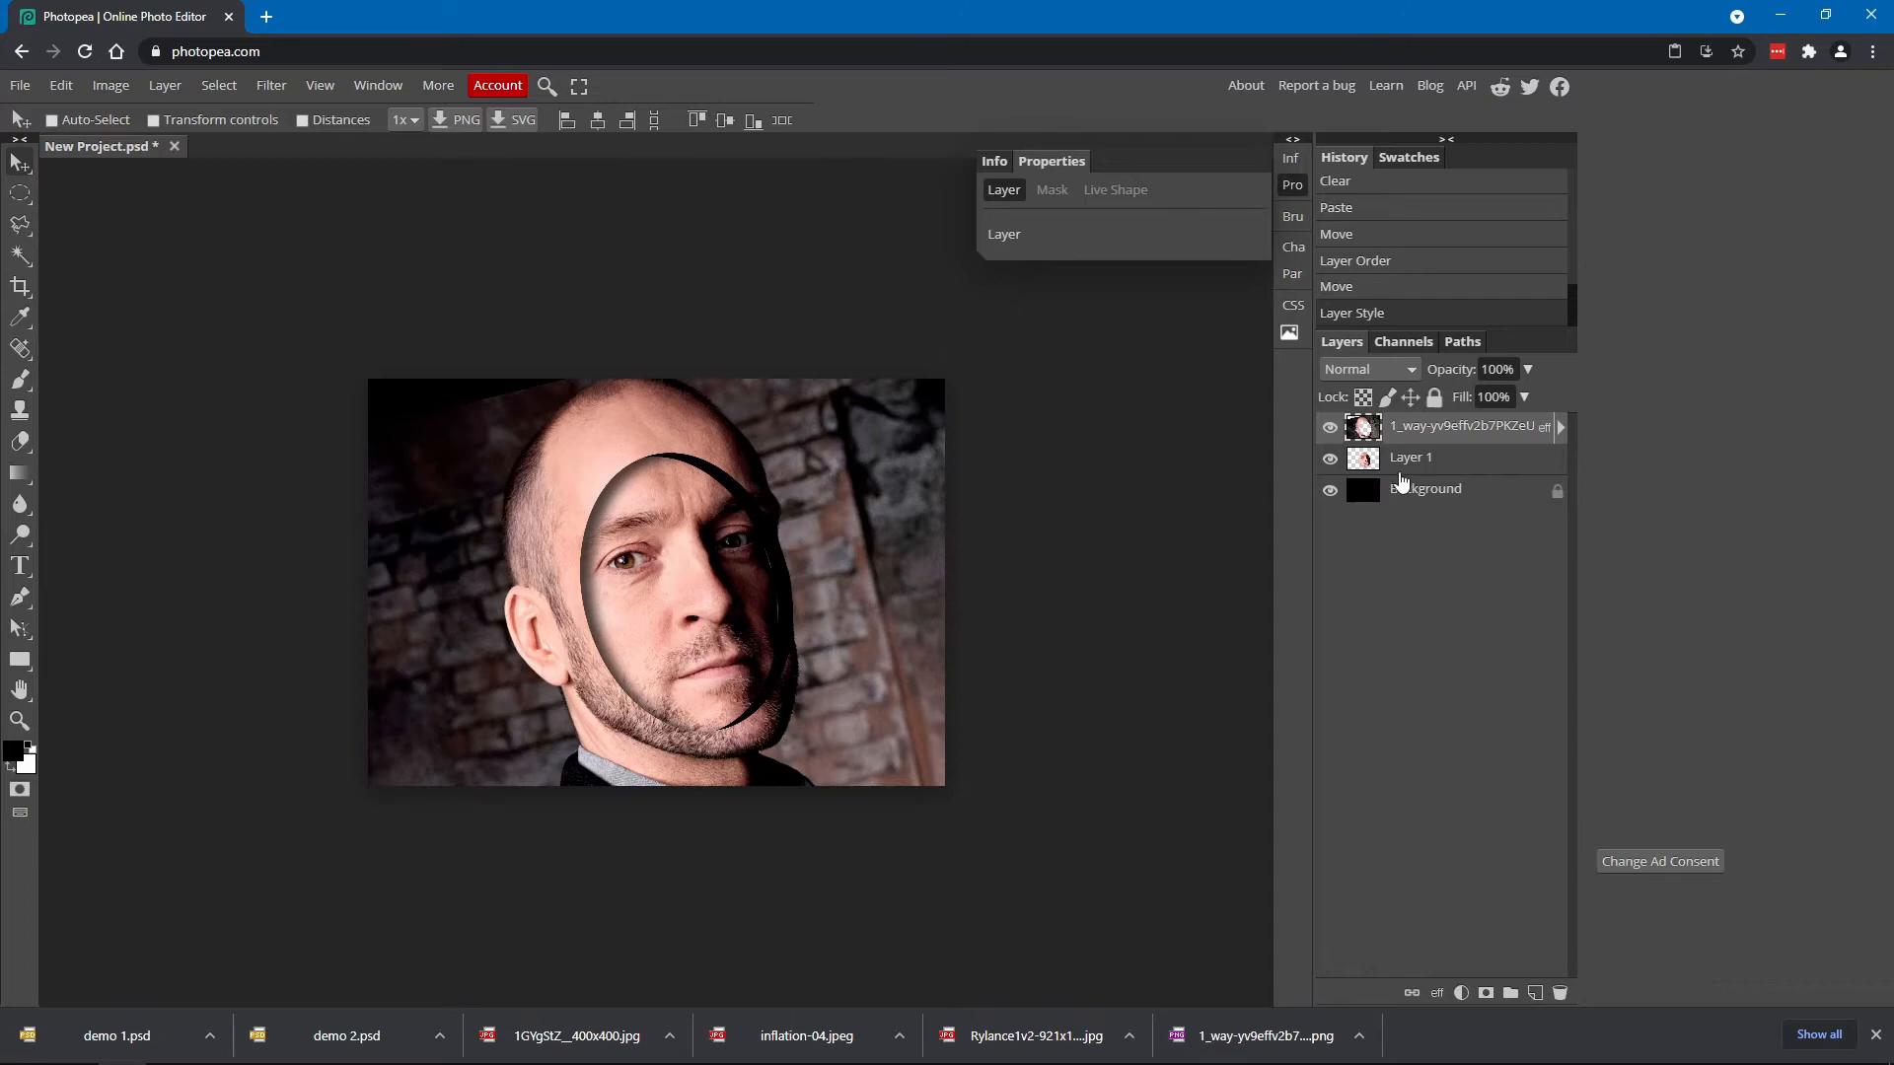
Nudge the face piece layer left, scale it proportionally to 94.62% with Free Transform, and recentre it in the elliptical opening
click(1371, 467)
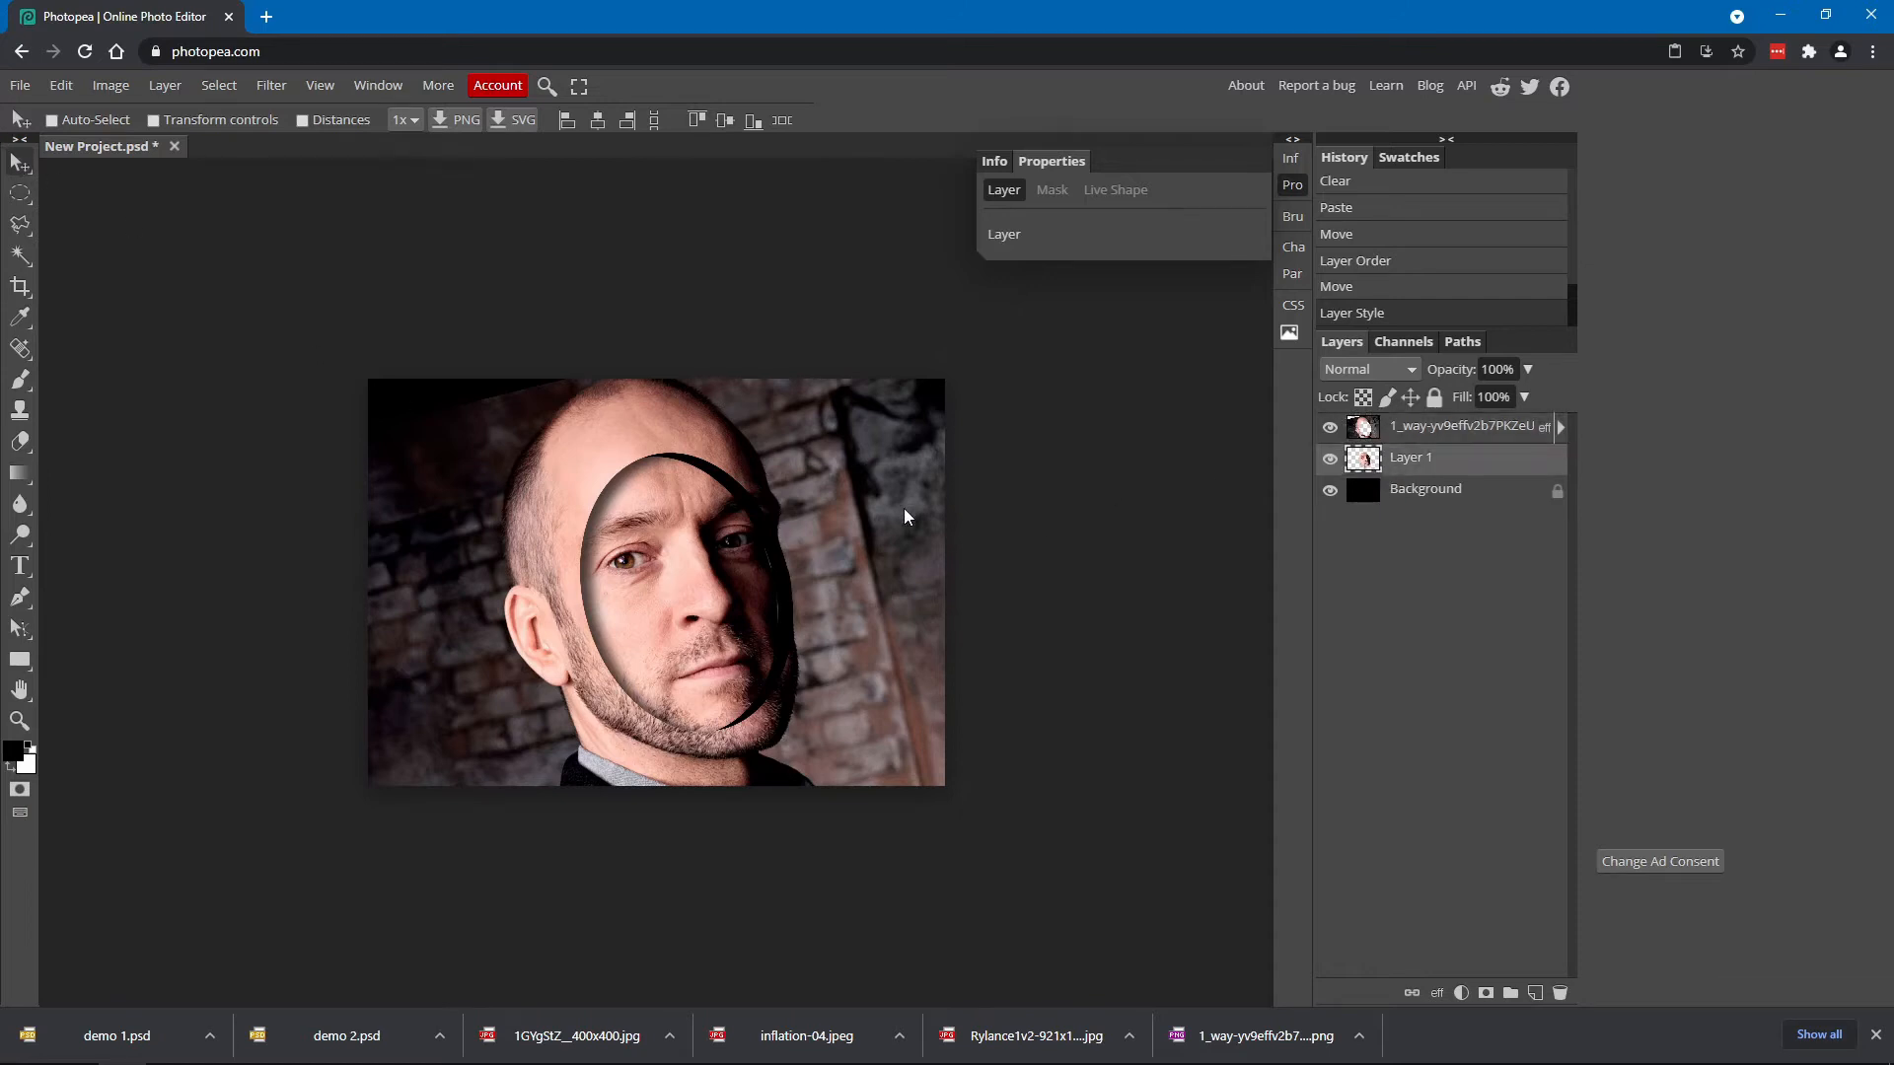
key(Left)
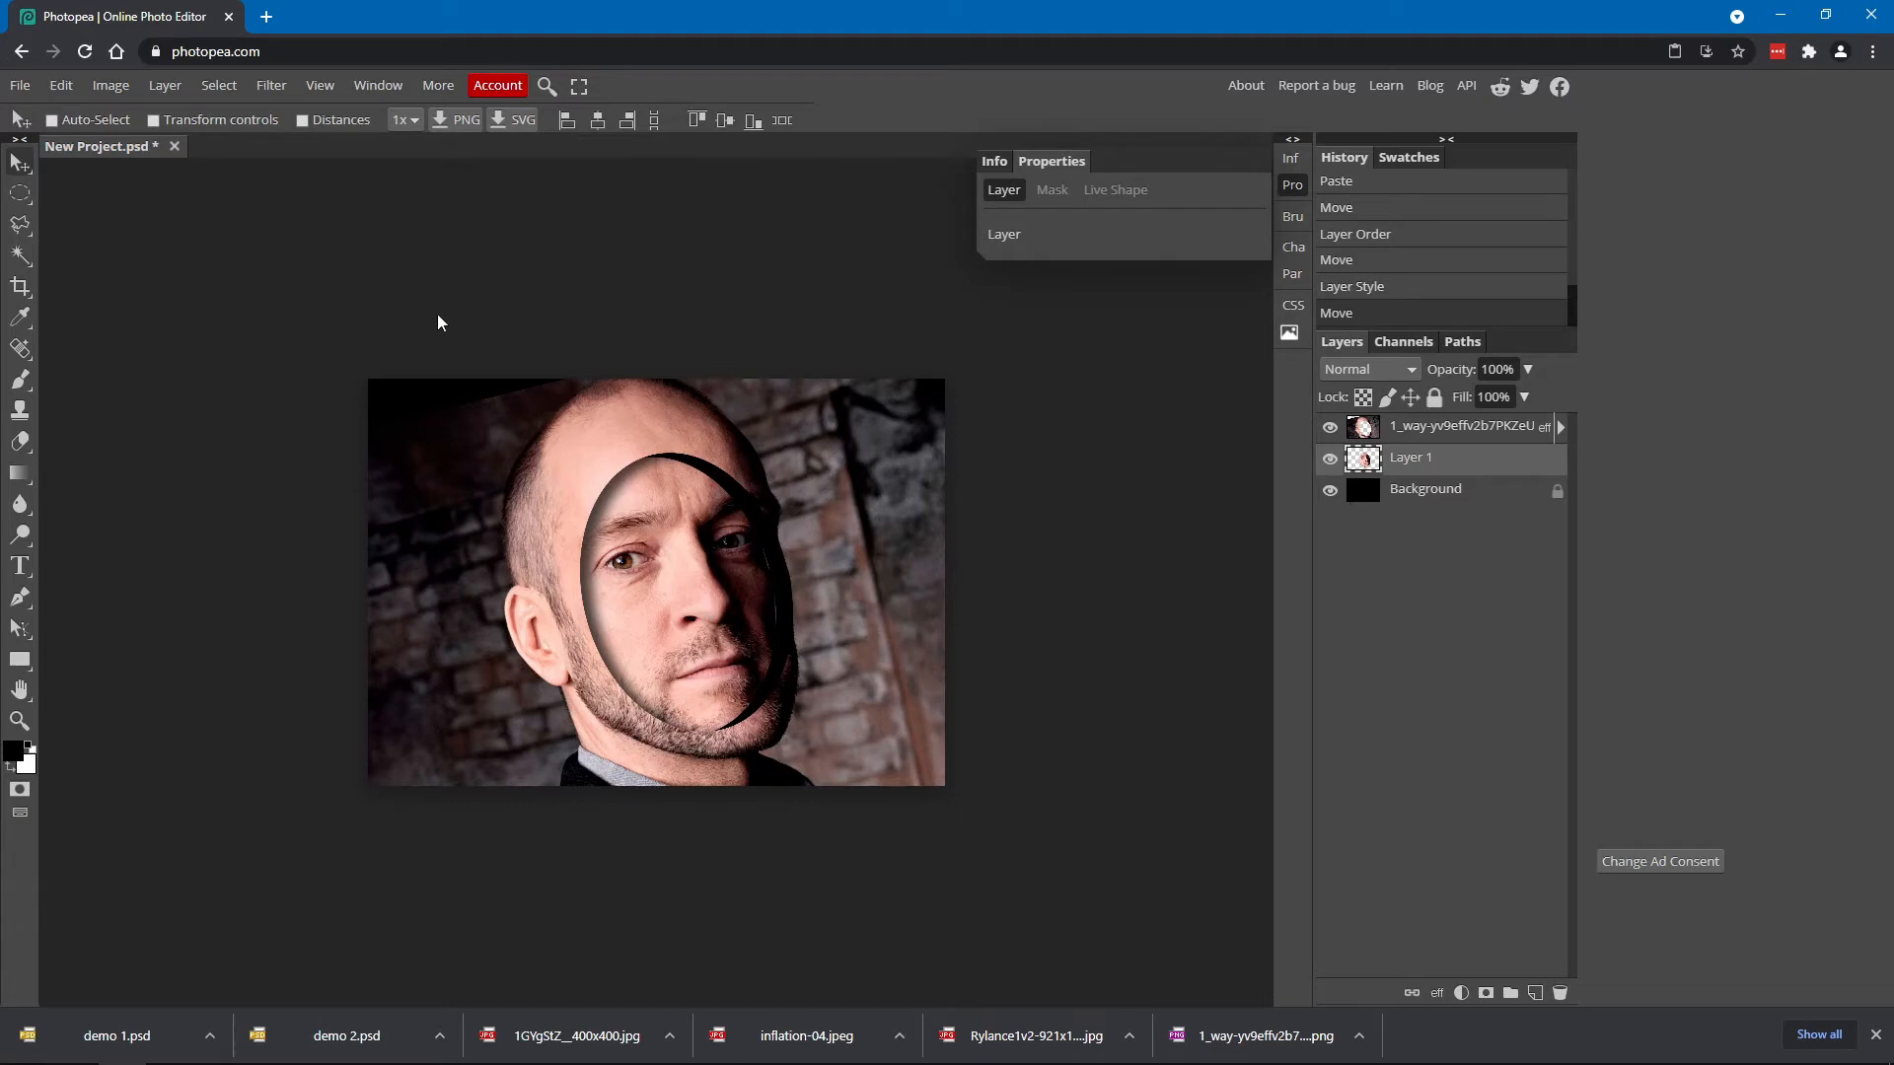
click(63, 86)
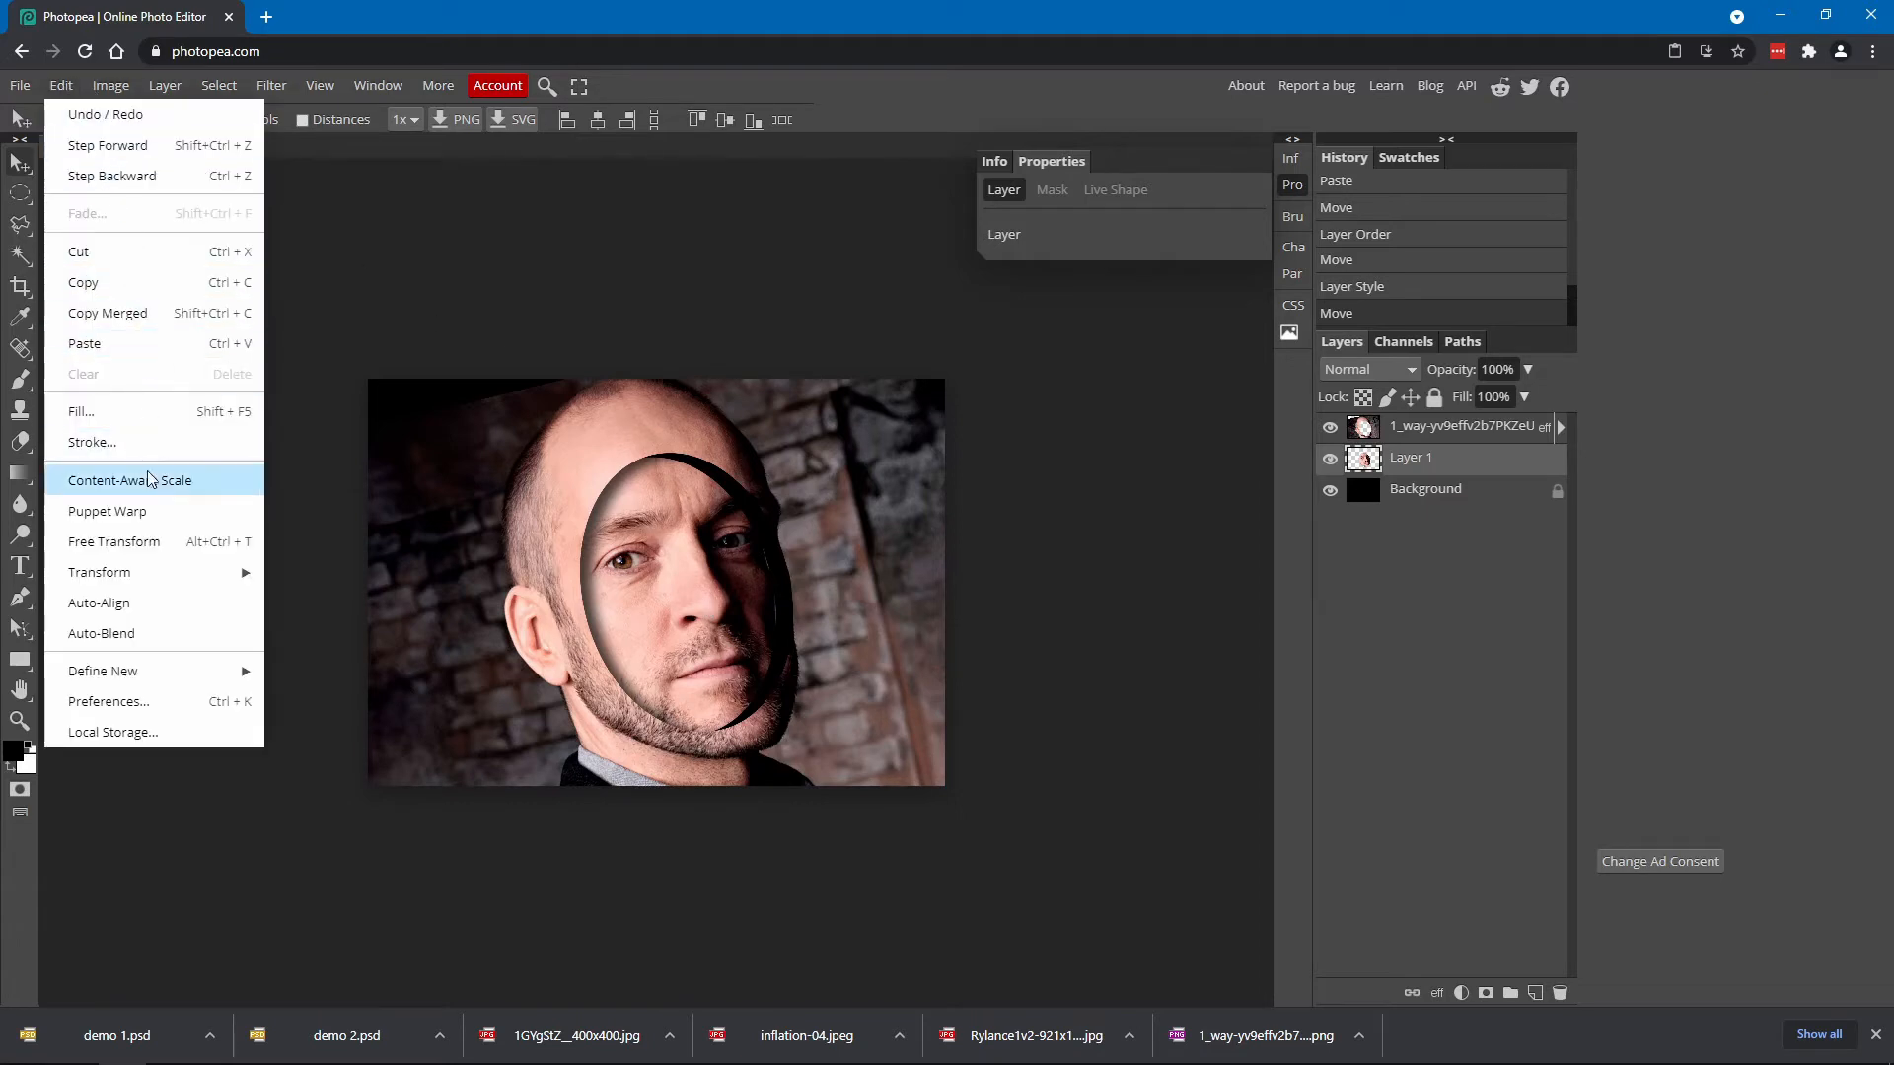
click(142, 552)
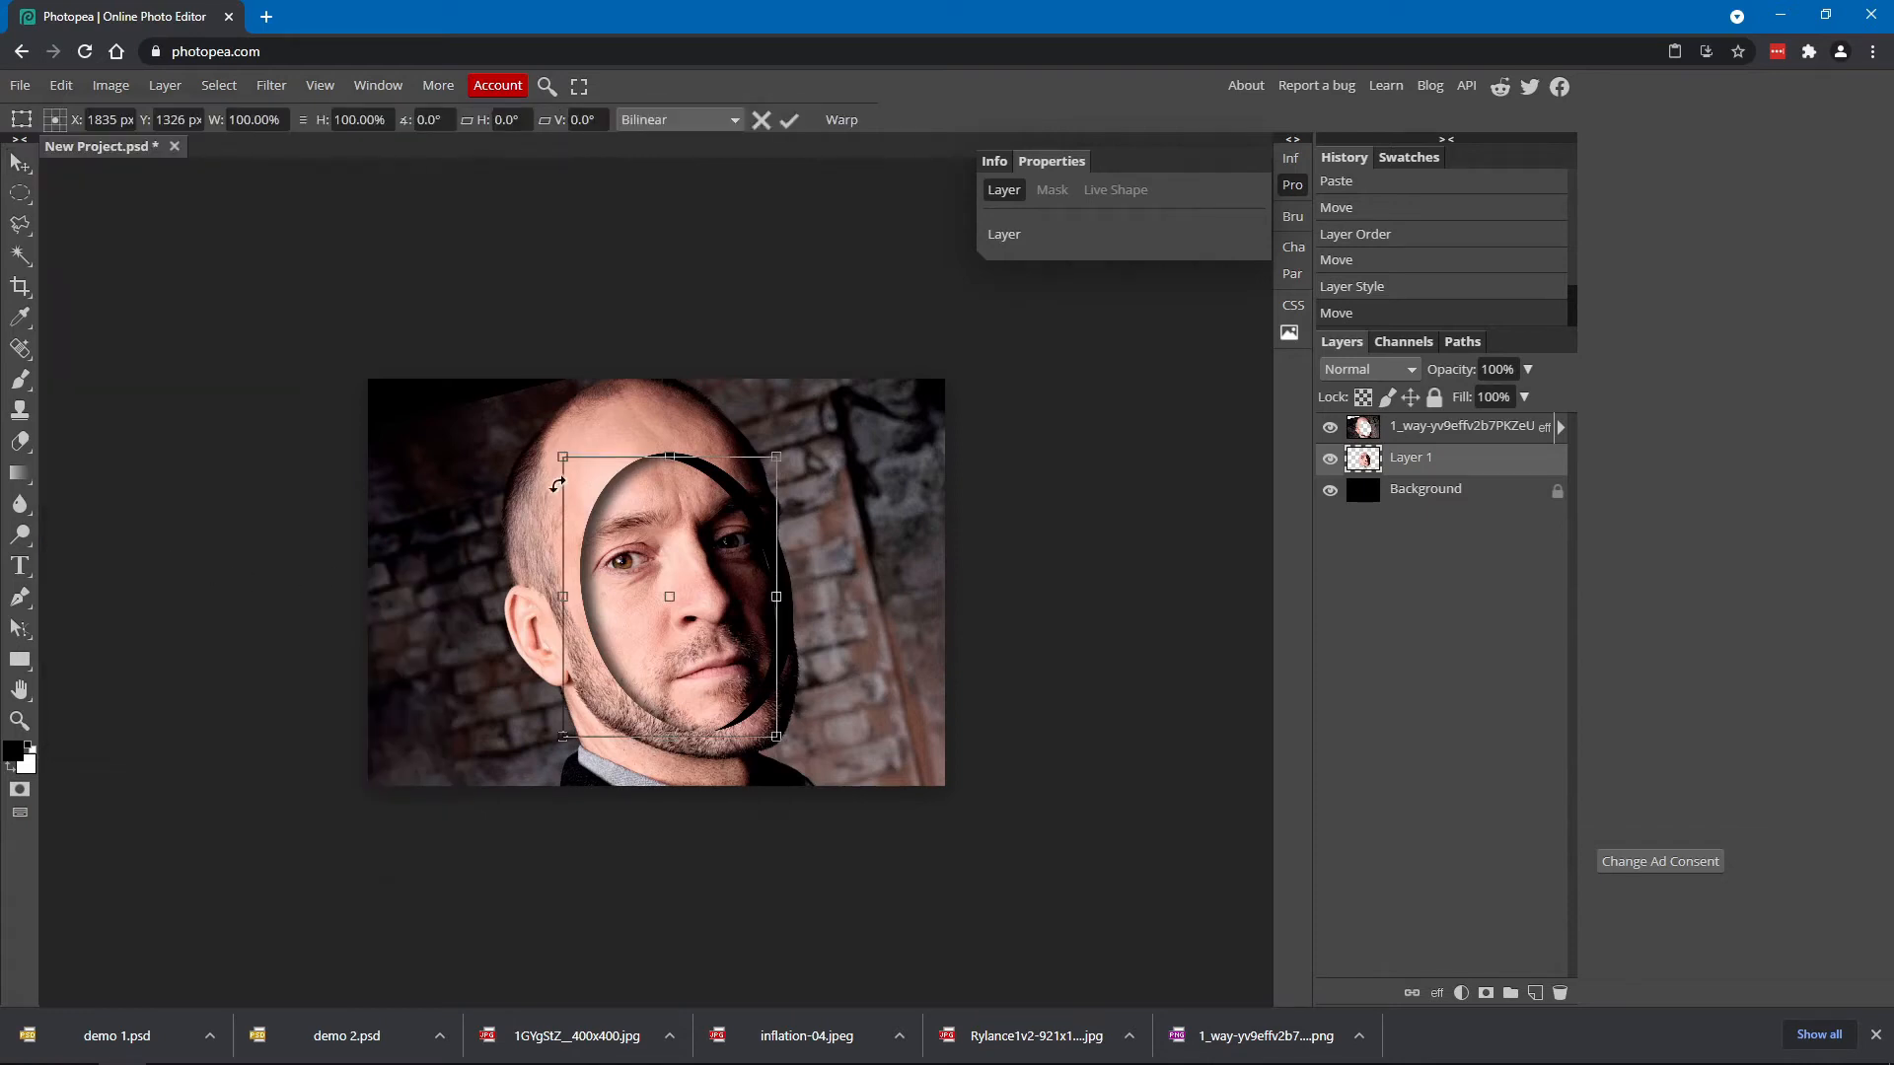
drag(561, 456, 581, 481)
drag(655, 537, 644, 521)
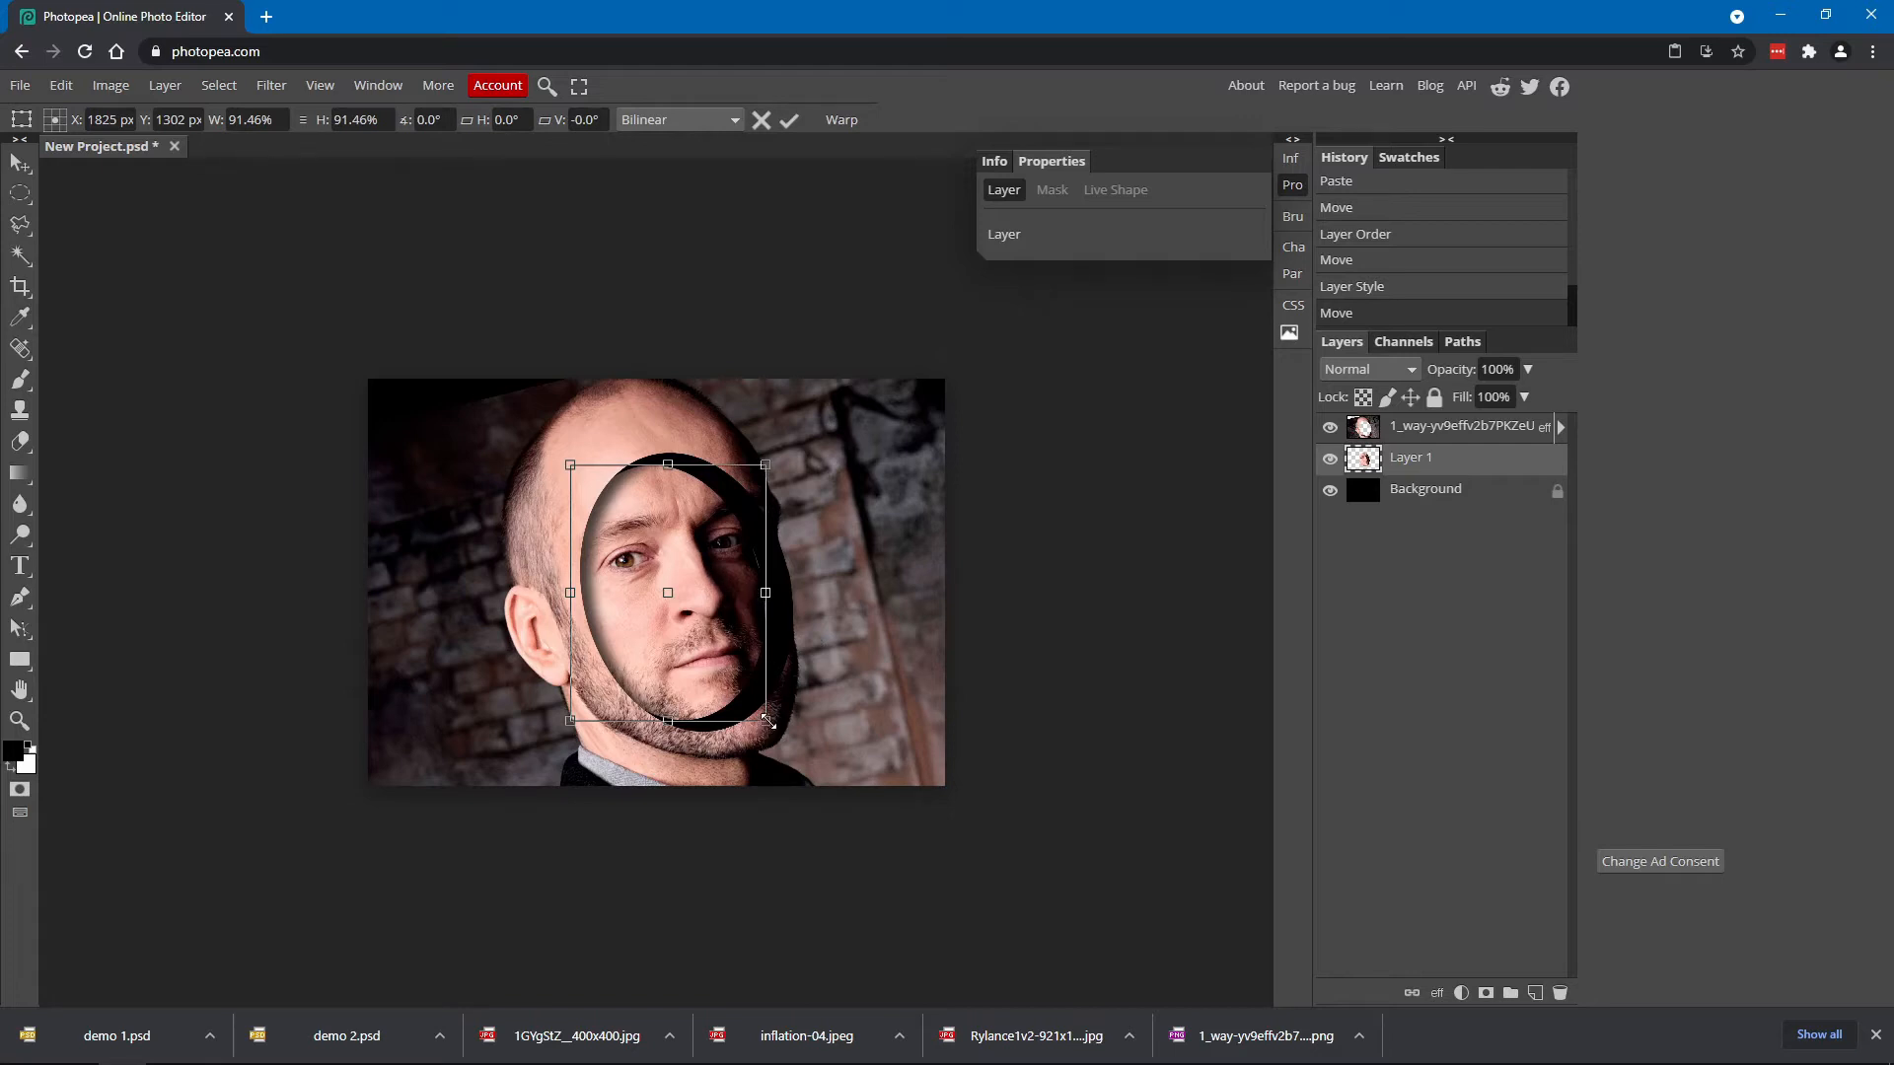
drag(768, 721, 774, 728)
drag(734, 647, 742, 642)
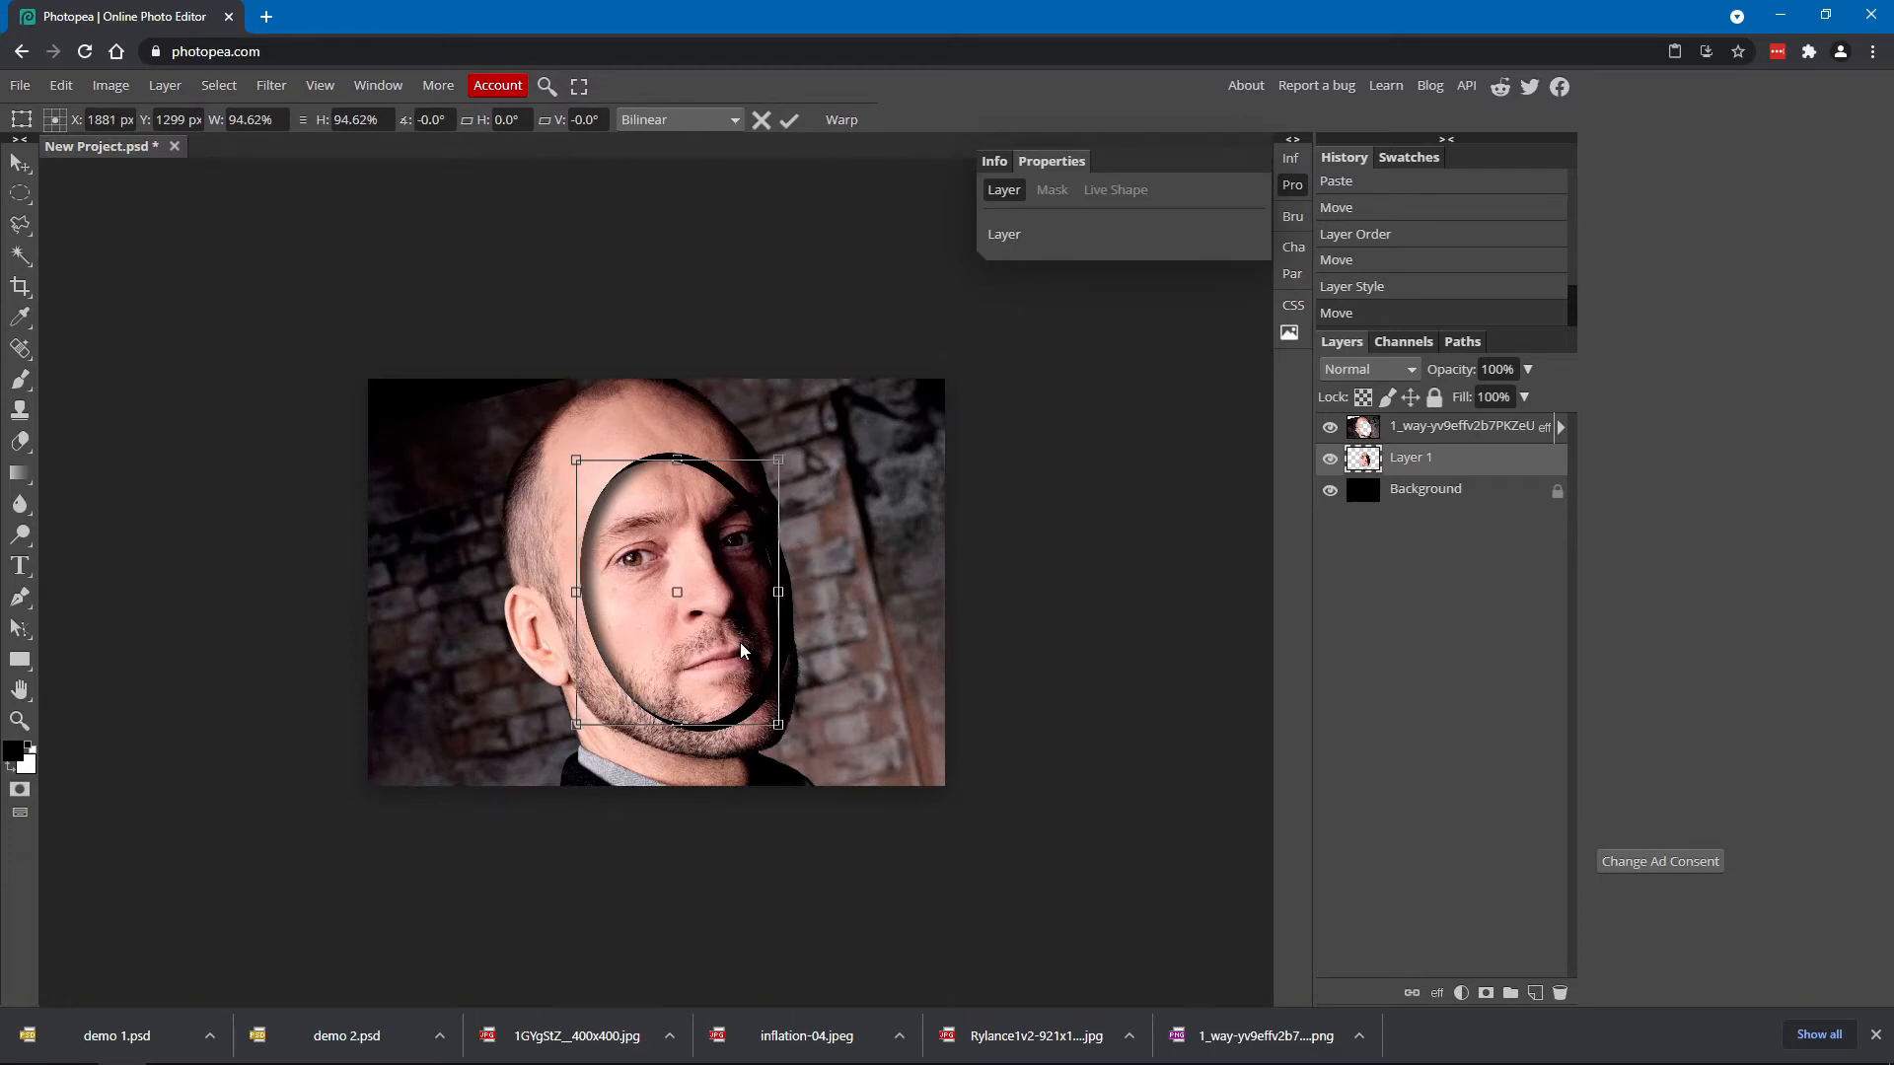
key(Return)
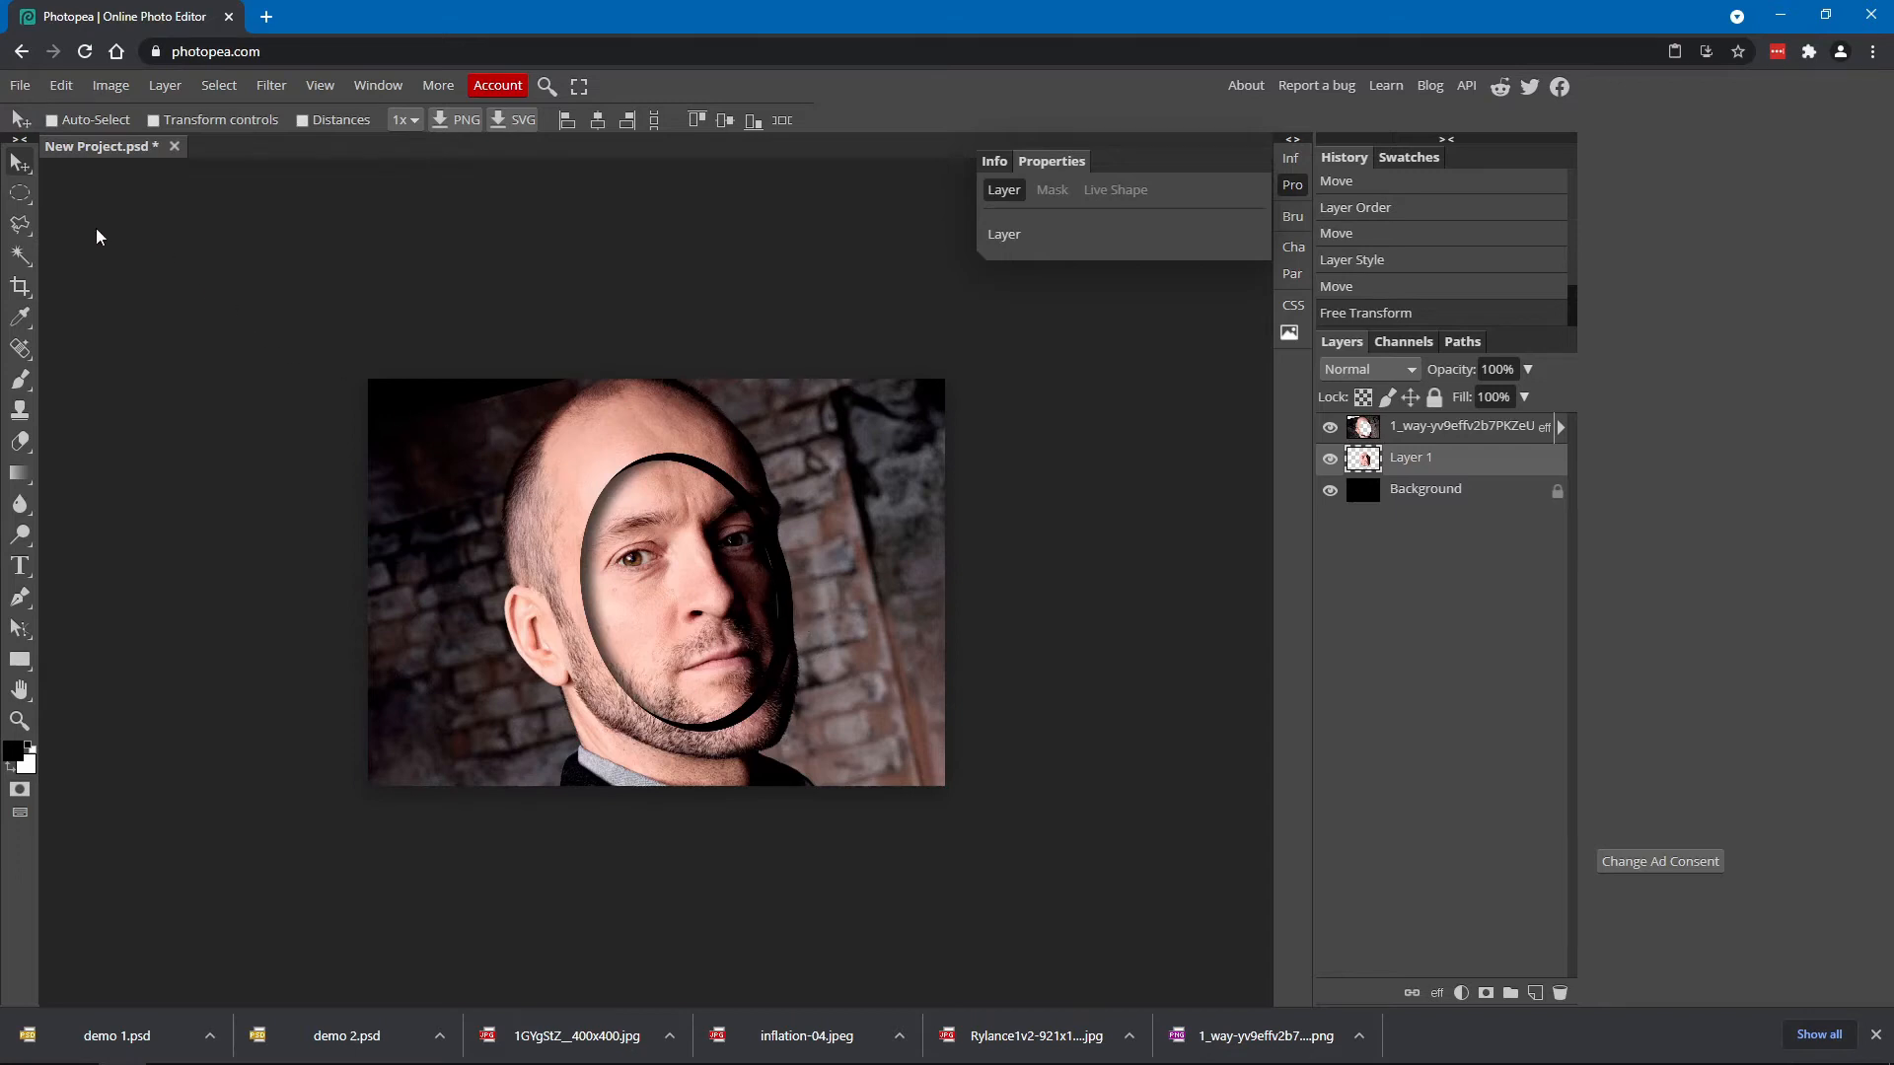
Activate the Brush tool and set the foreground colour to mid grey 7e7e7e
click(18, 380)
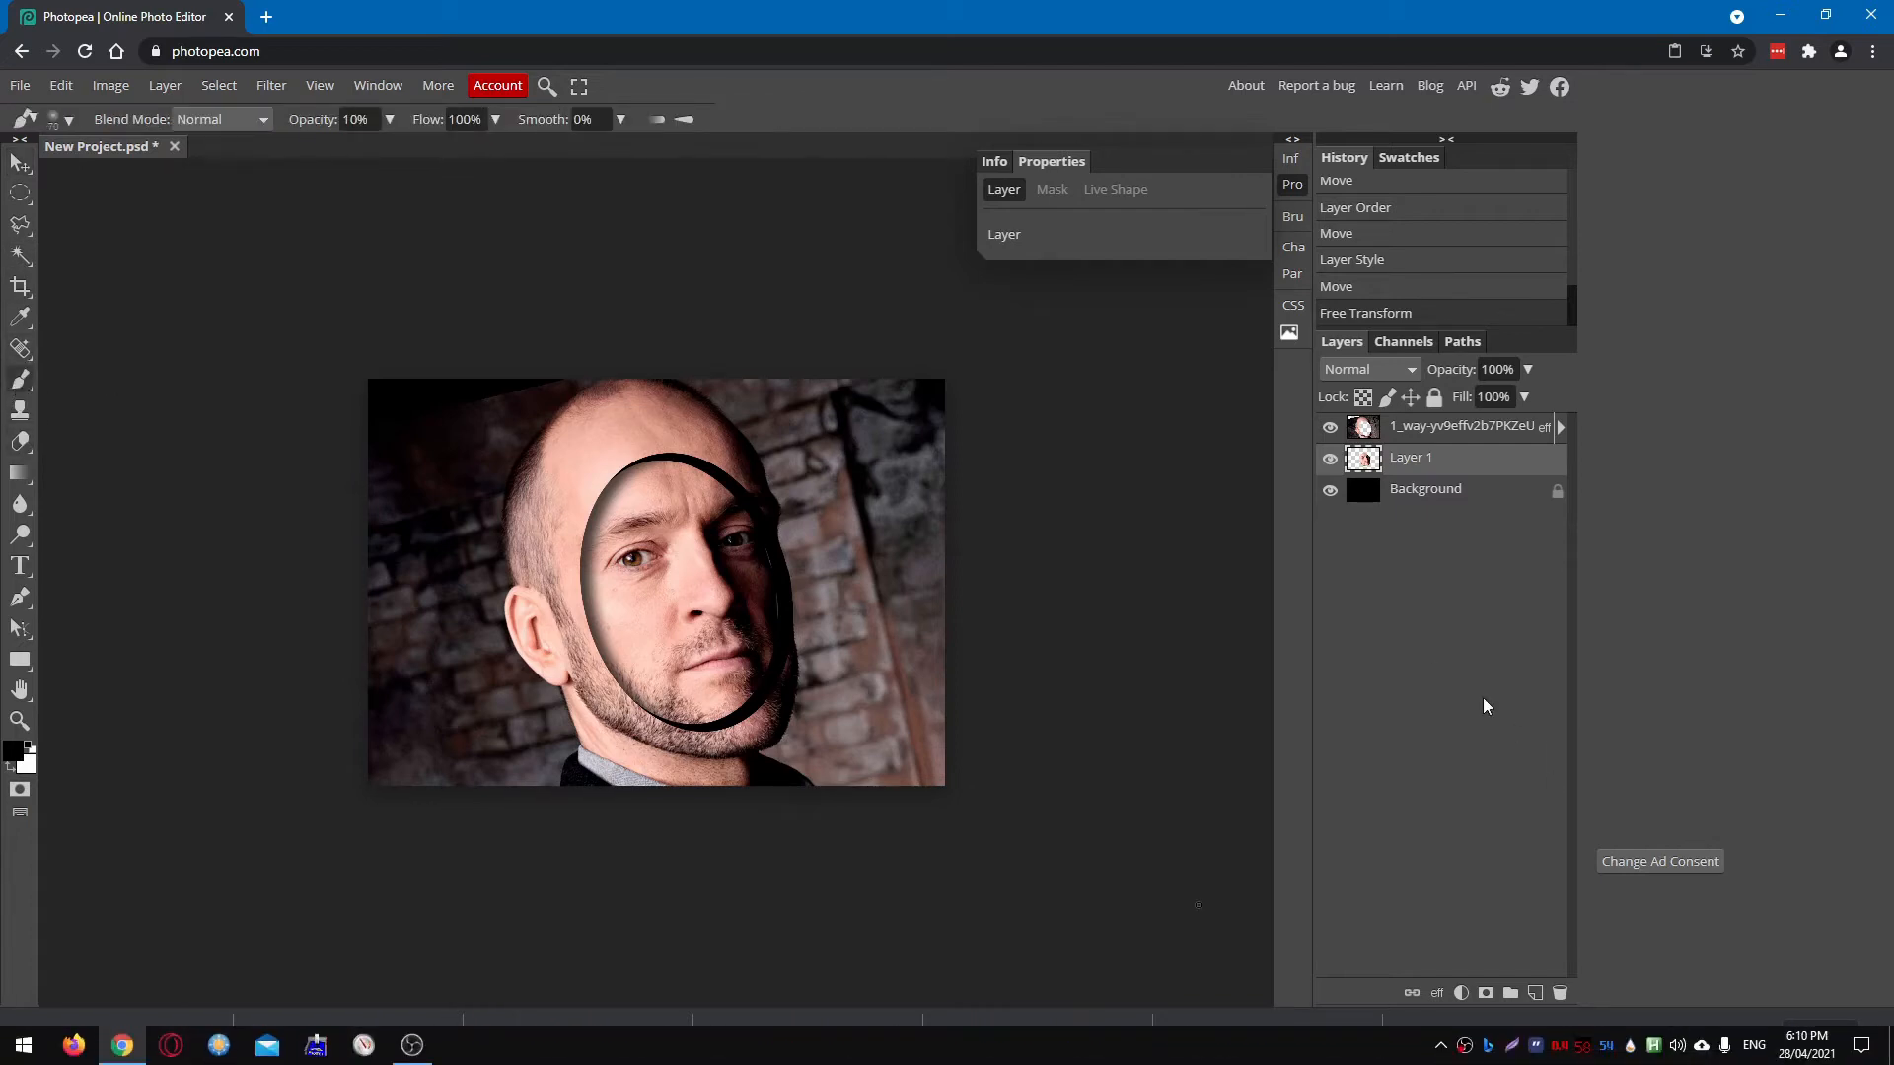
click(14, 753)
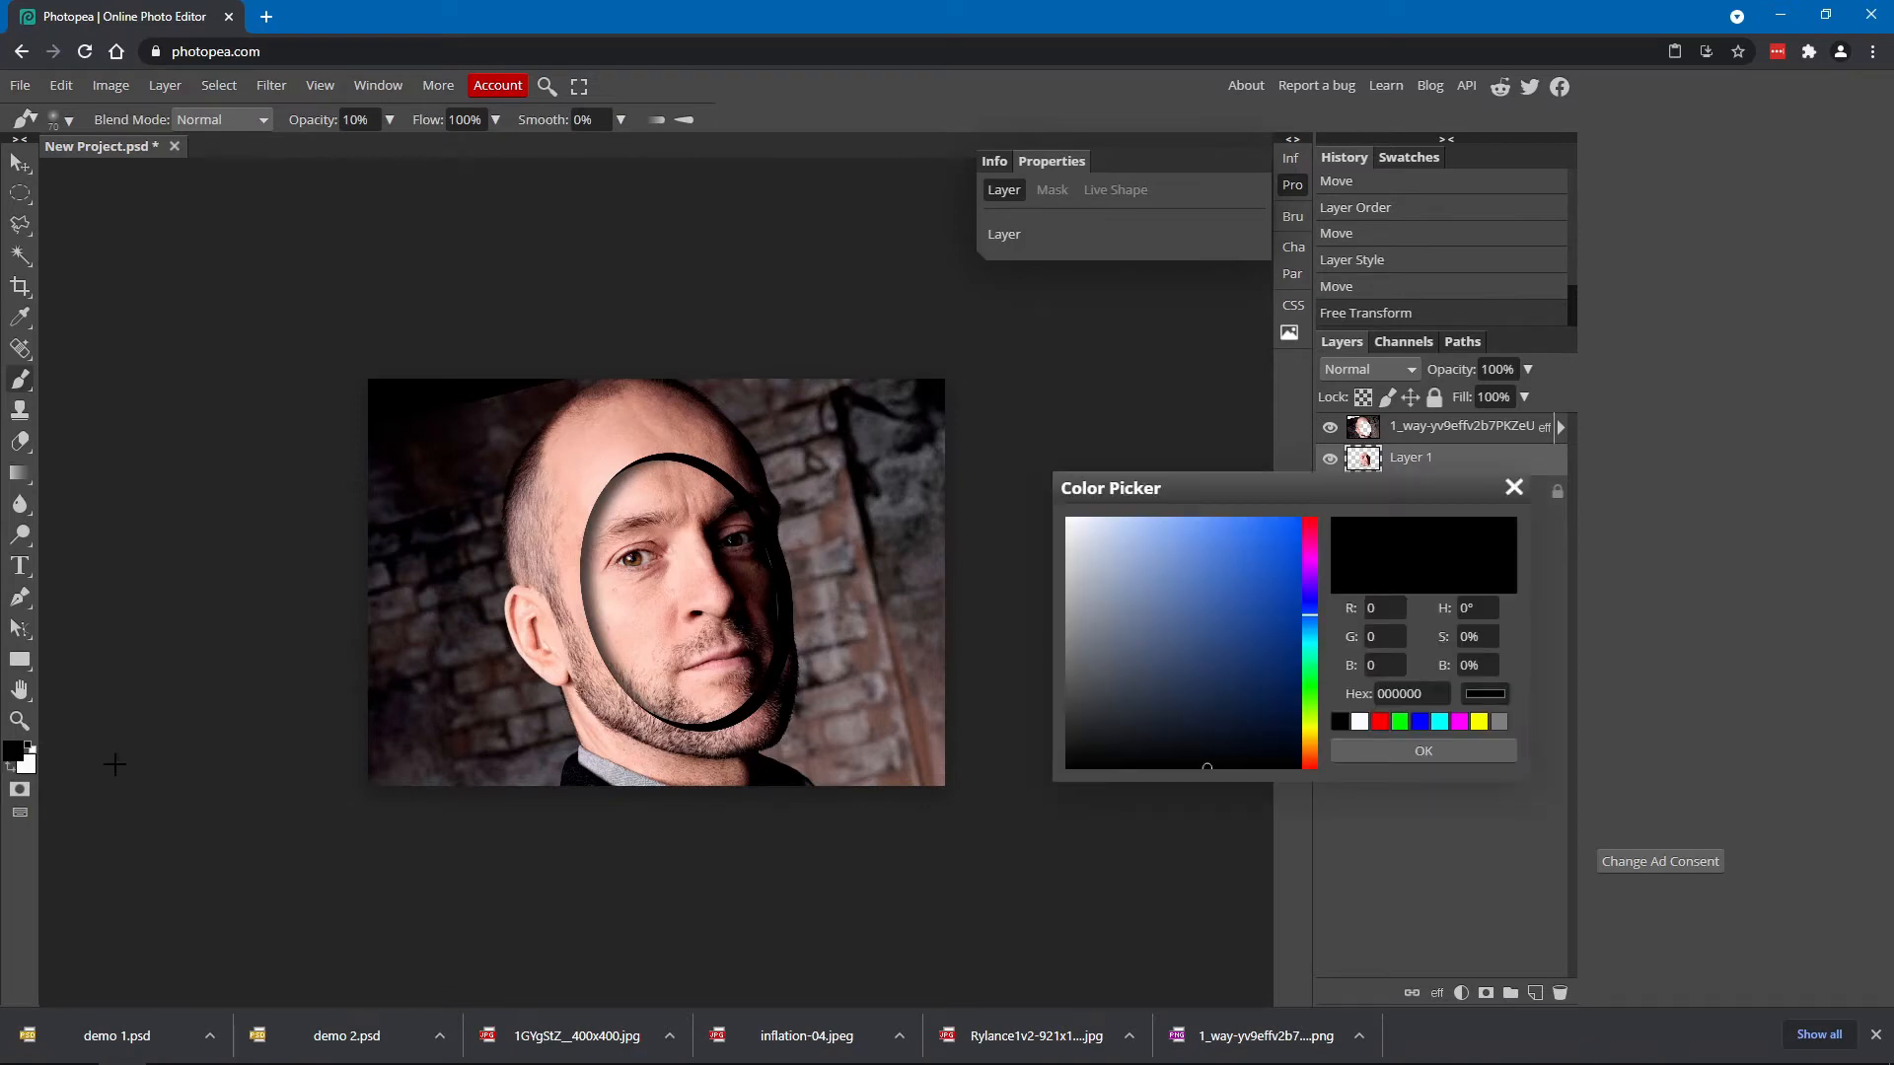
click(1079, 645)
drag(1074, 643, 1063, 643)
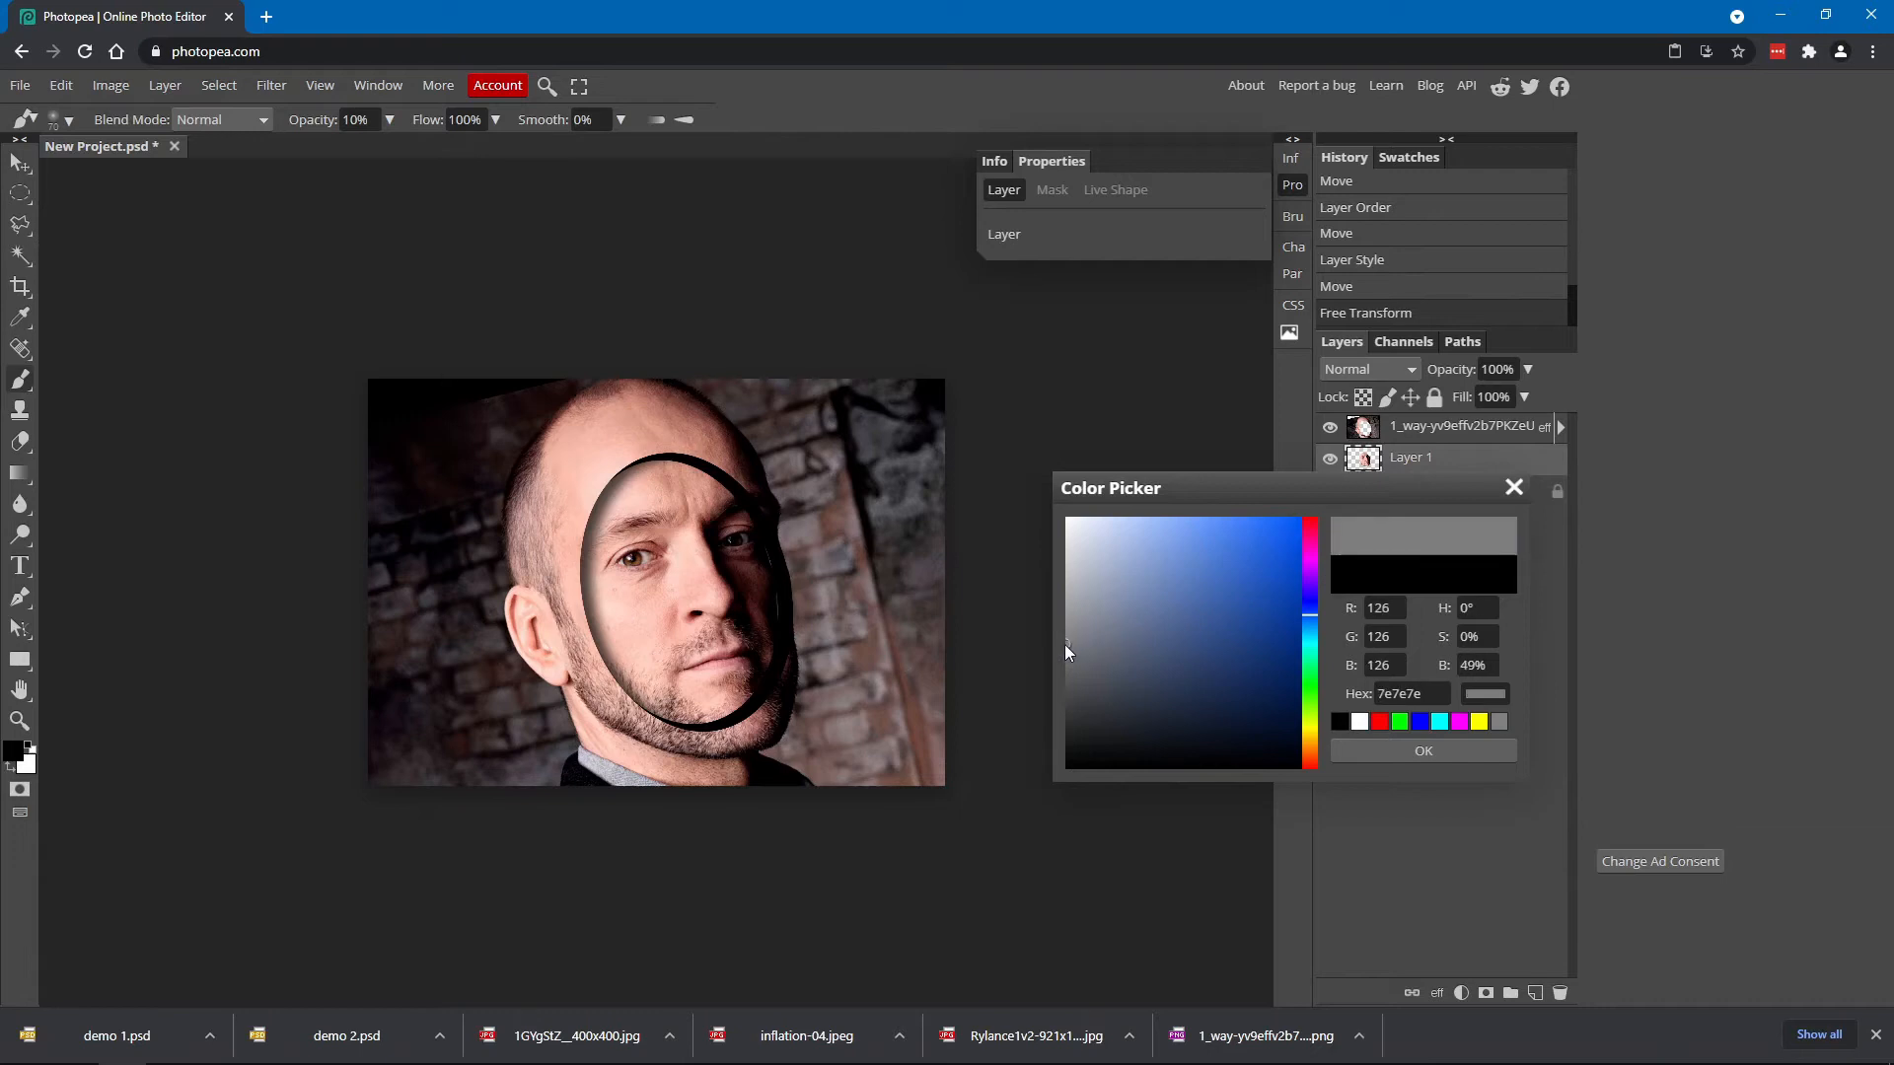
click(1432, 752)
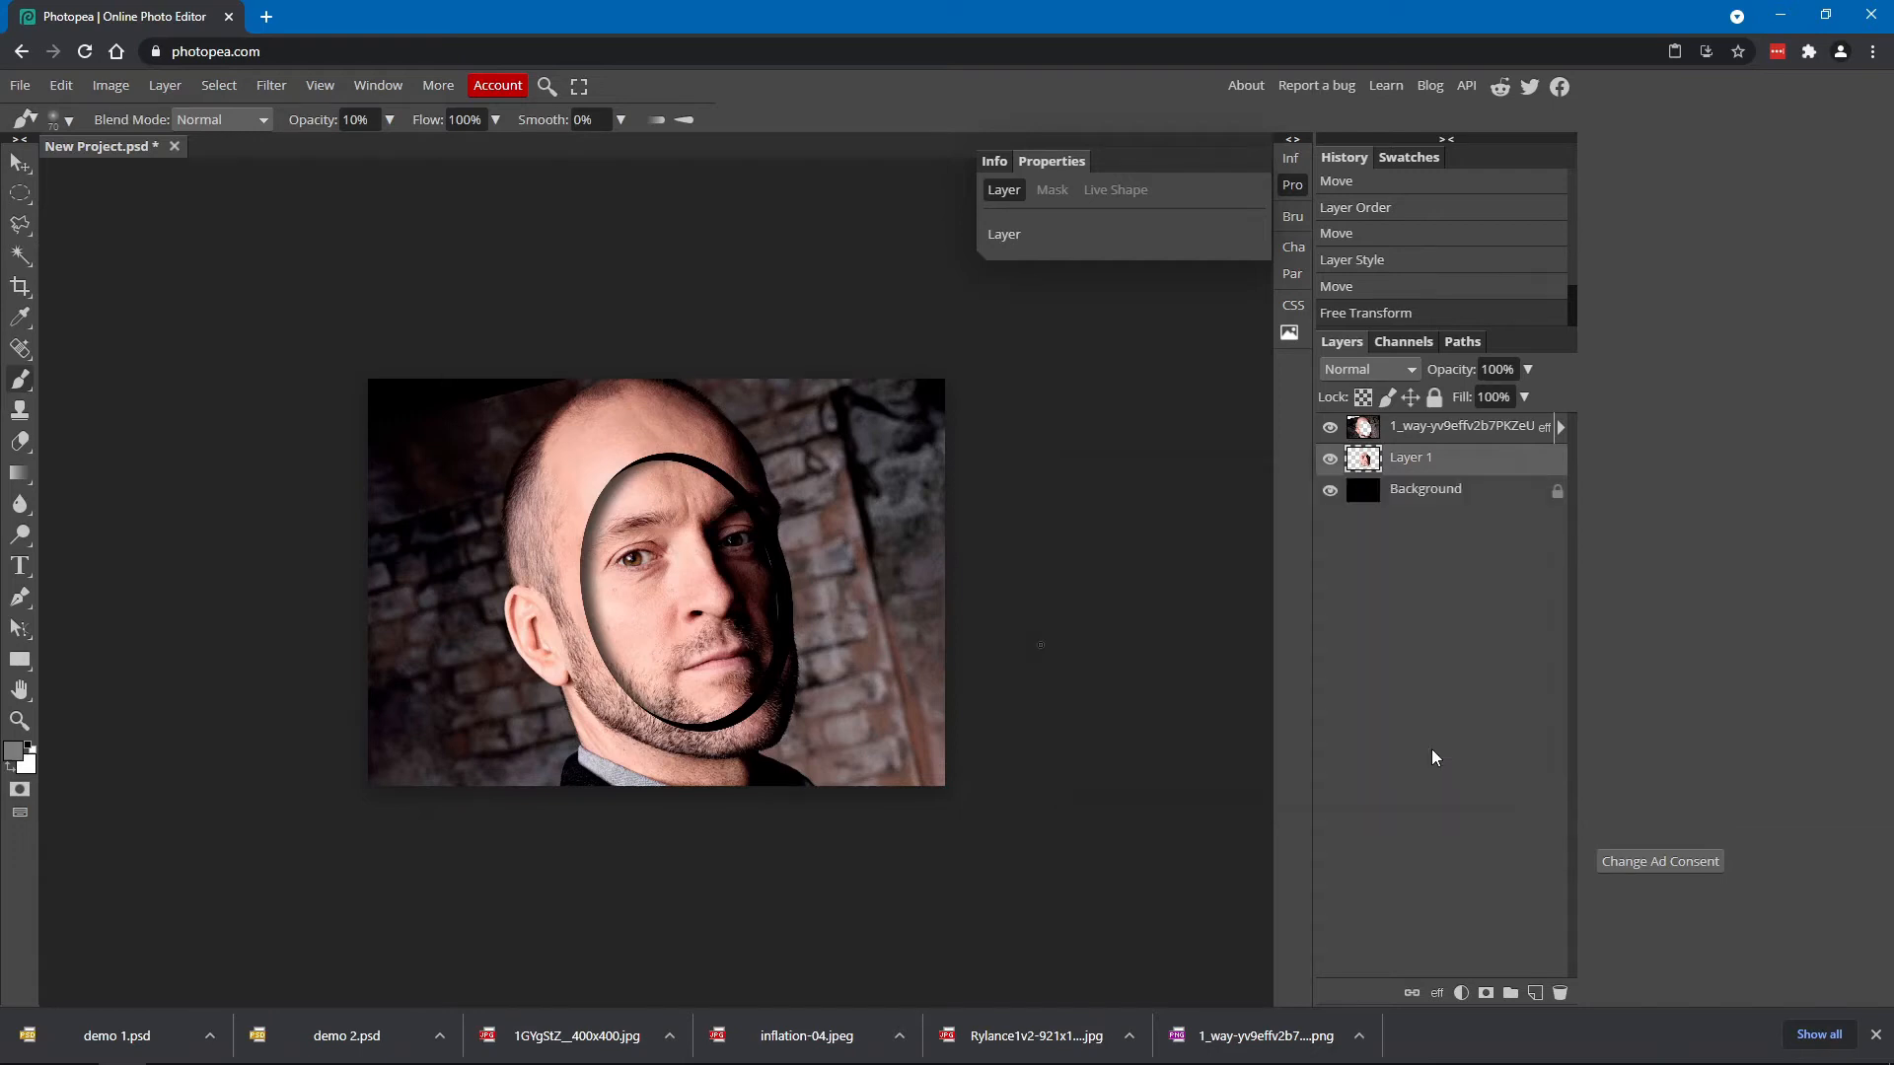
Choose the soft round 24 px brush preset with 0% hardness and enlarge its size
click(68, 122)
click(237, 259)
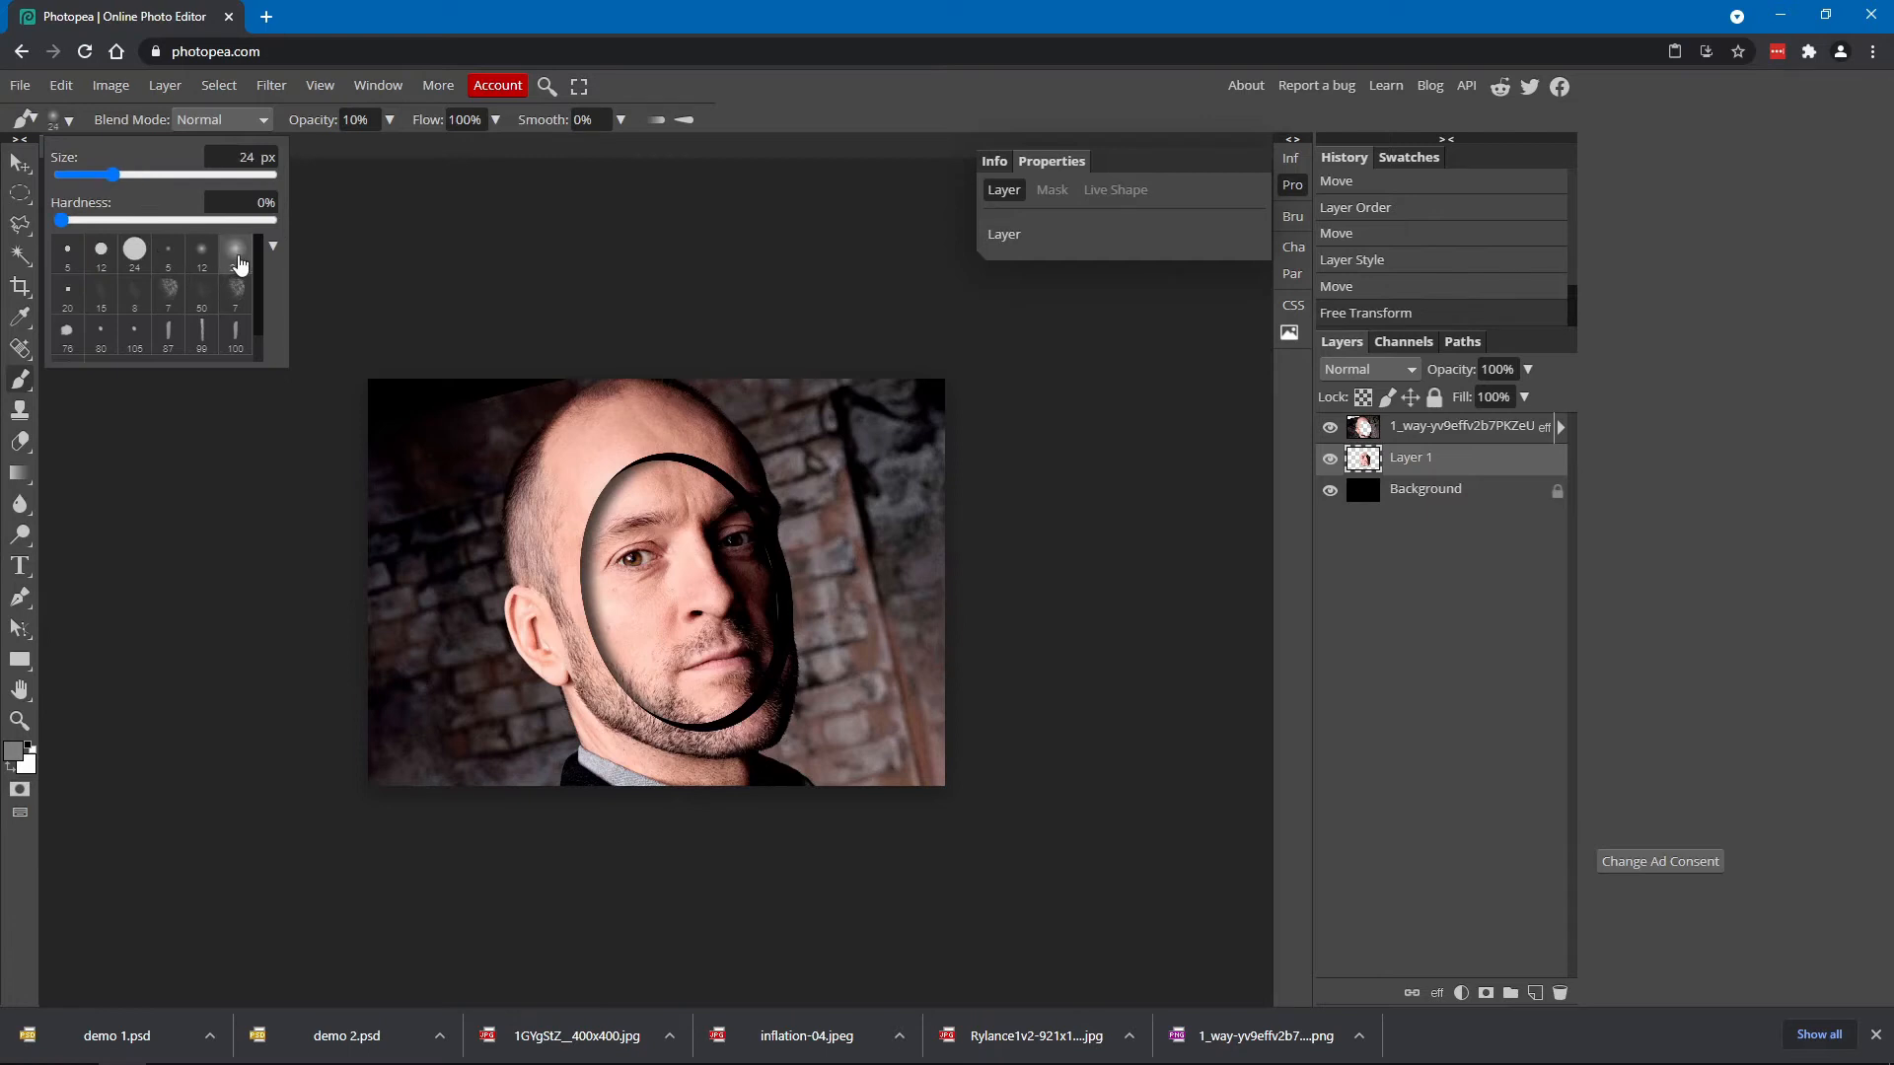
drag(115, 176, 151, 176)
drag(168, 174, 183, 173)
Brush grey at 10% opacity onto the Background layer along the upper and right edge of the ellipse gap
click(1371, 496)
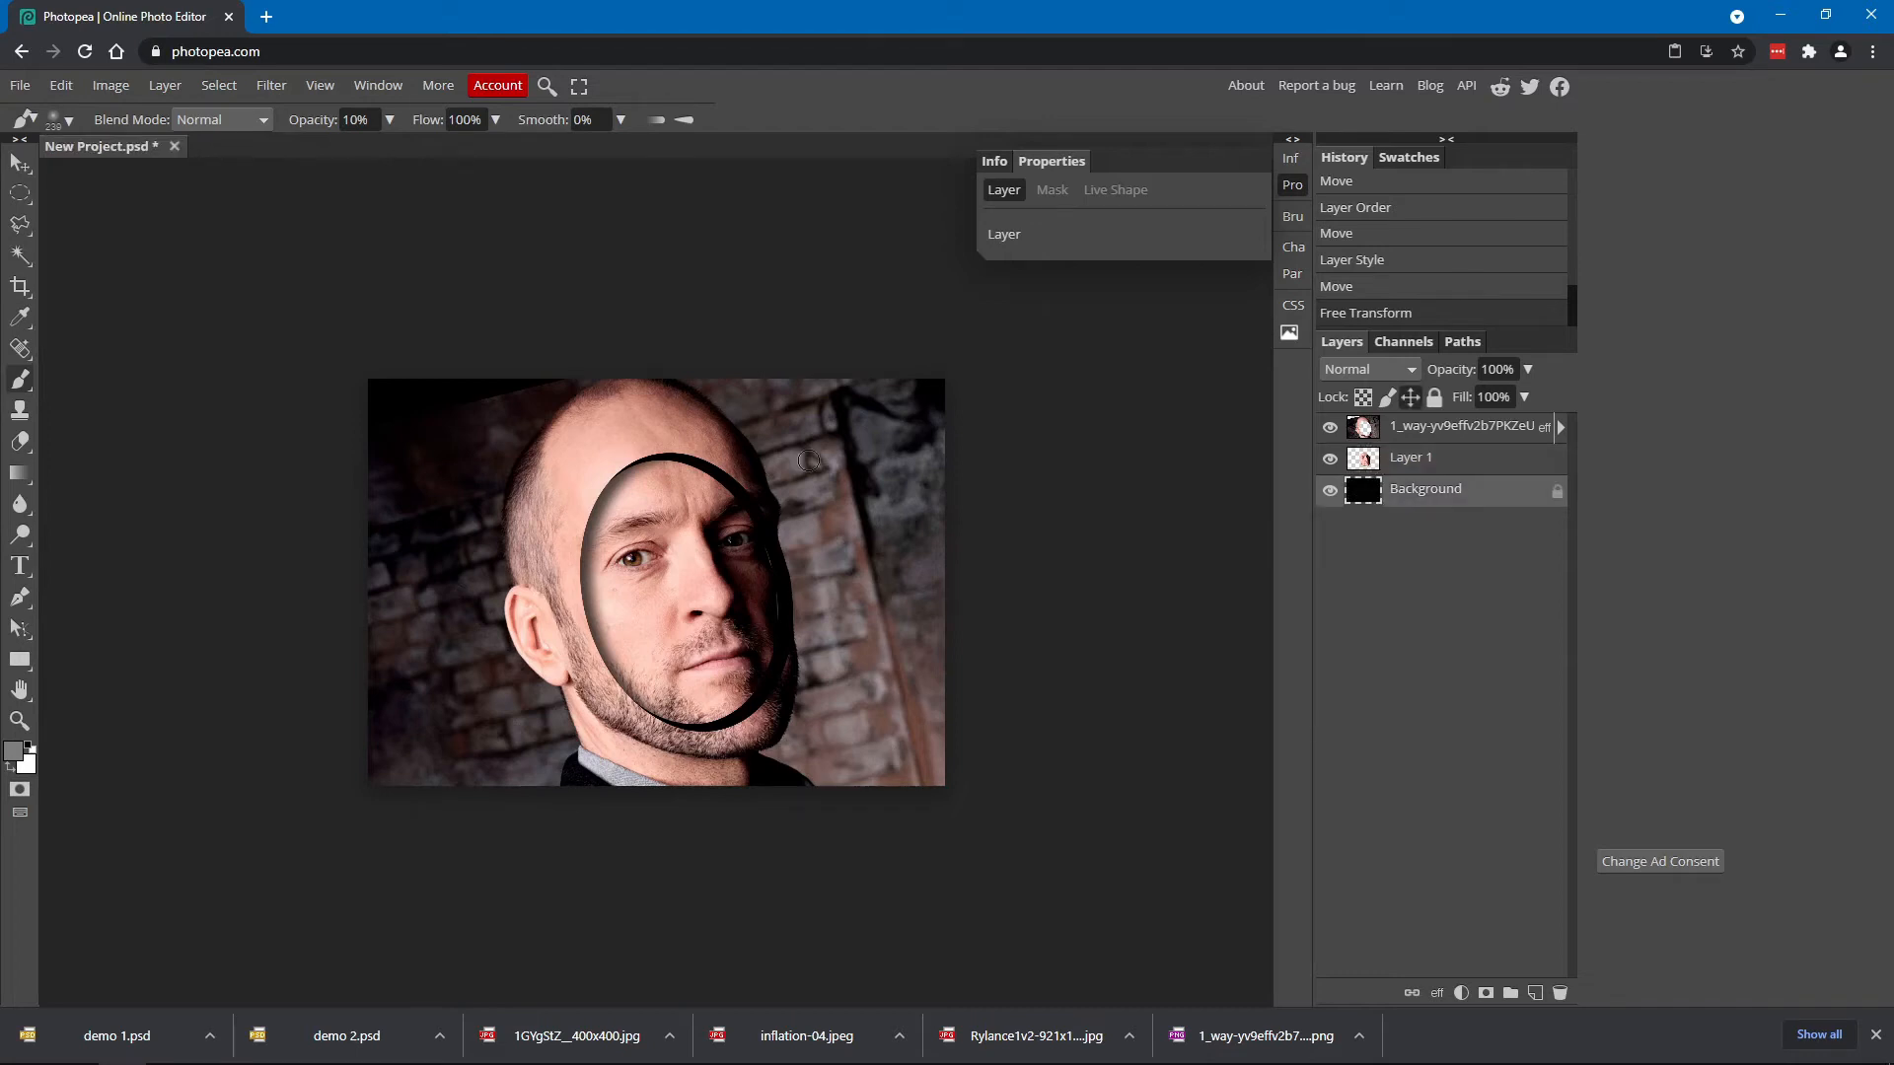
drag(633, 463, 706, 465)
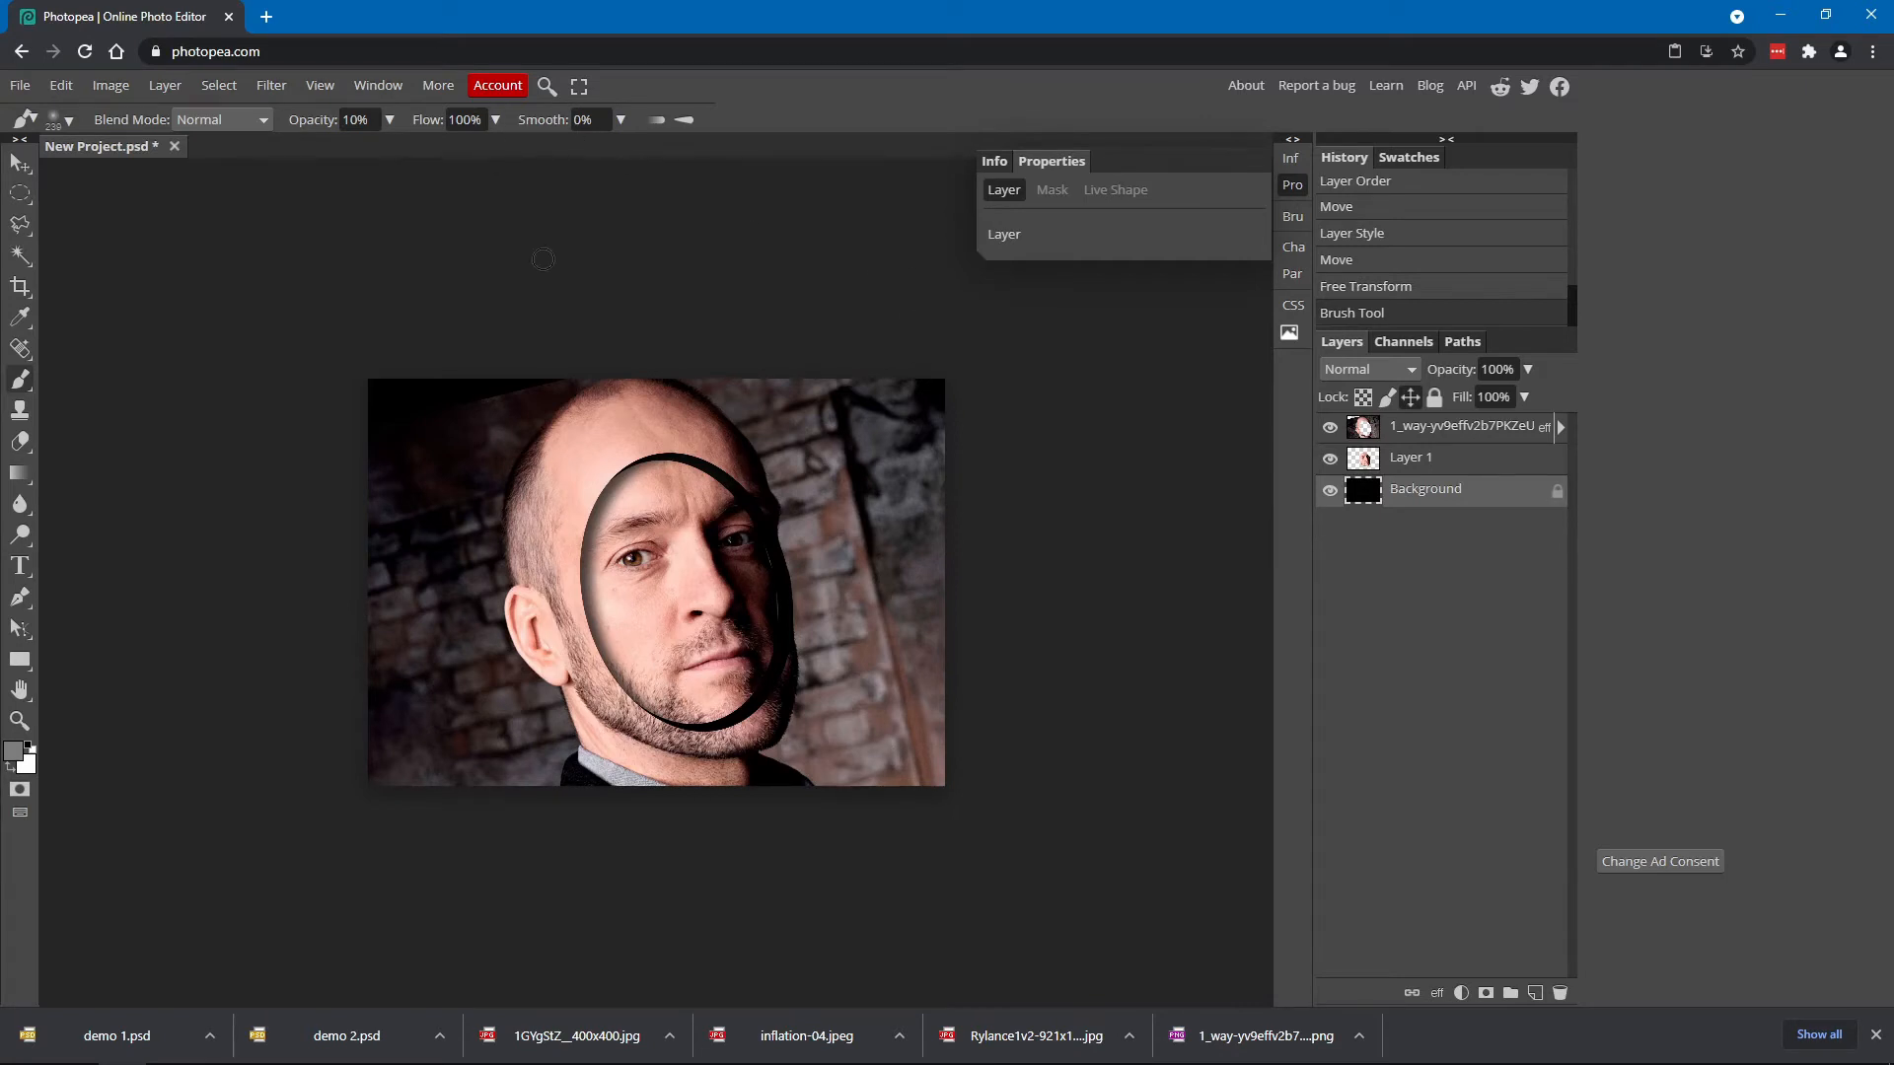
drag(727, 475, 764, 525)
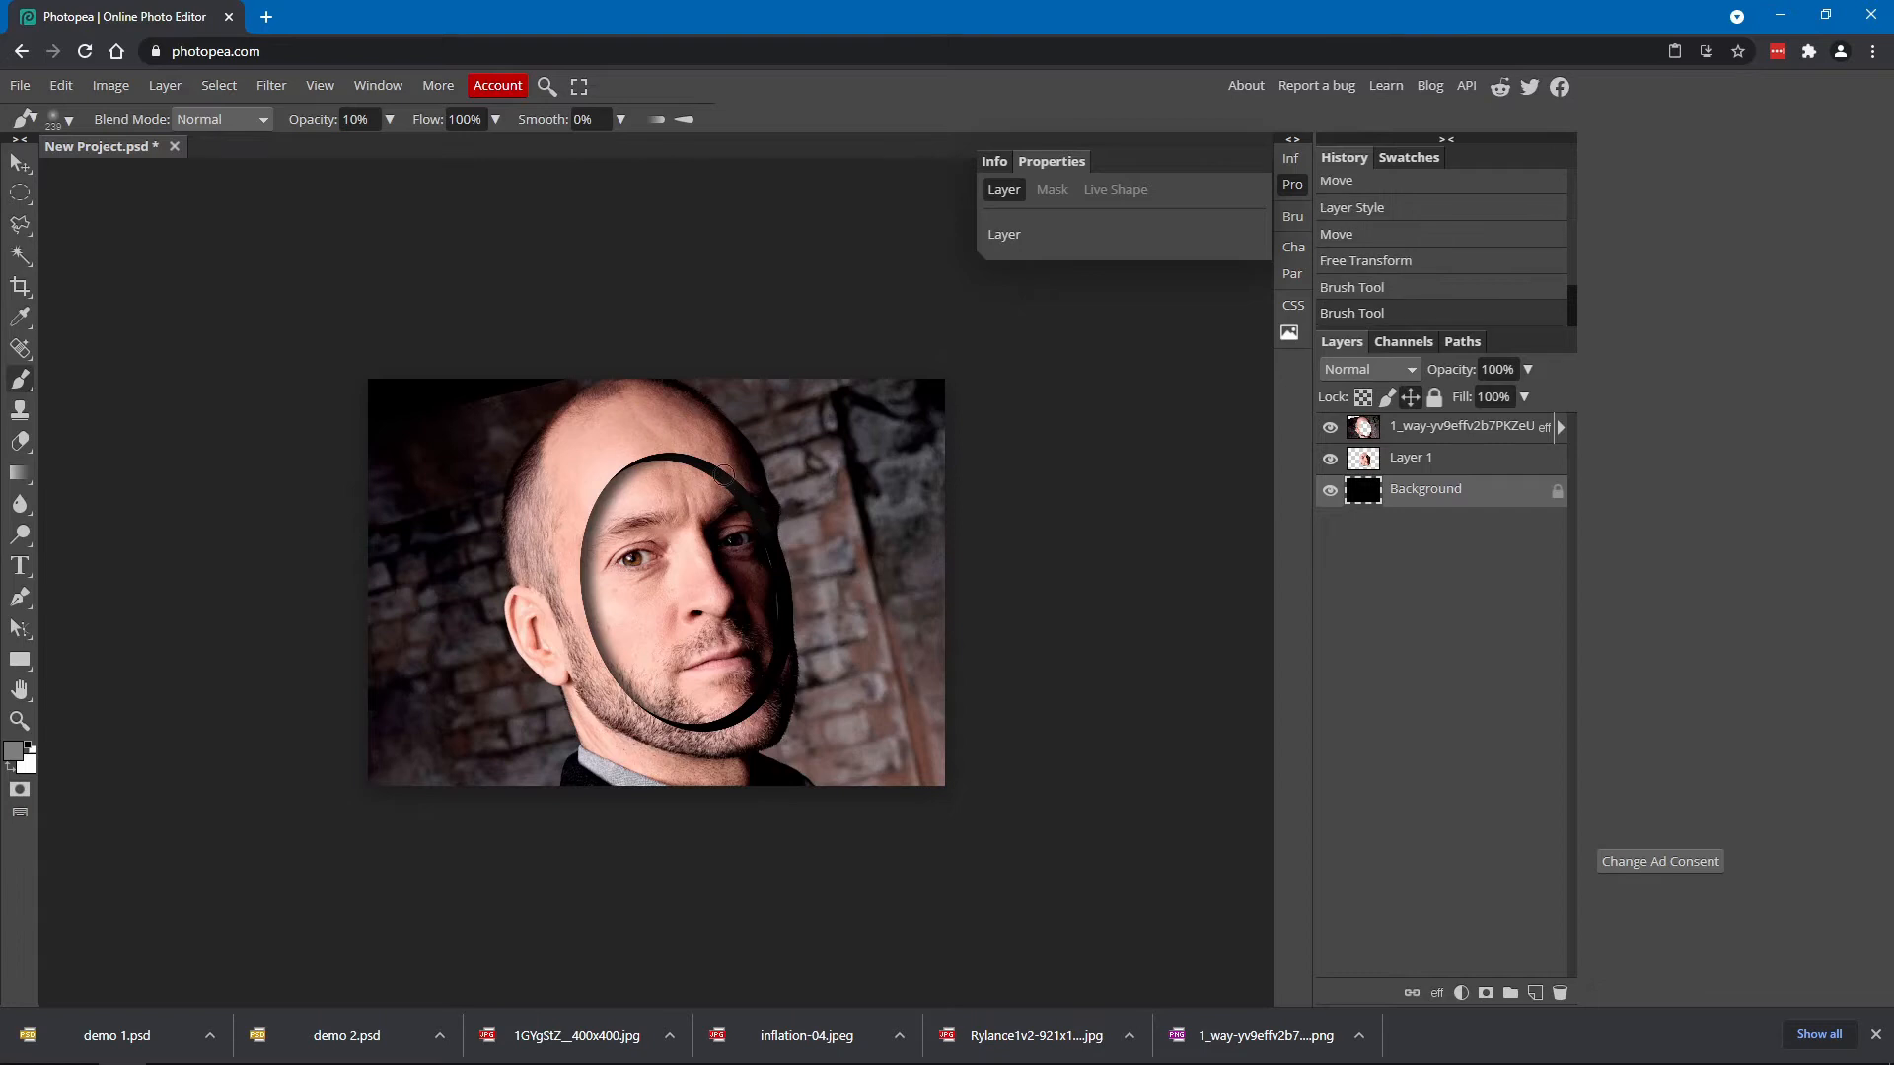
mouse_move(701, 445)
mouse_down()
mouse_move(777, 582)
mouse_move(761, 545)
mouse_up()
drag(761, 545, 776, 590)
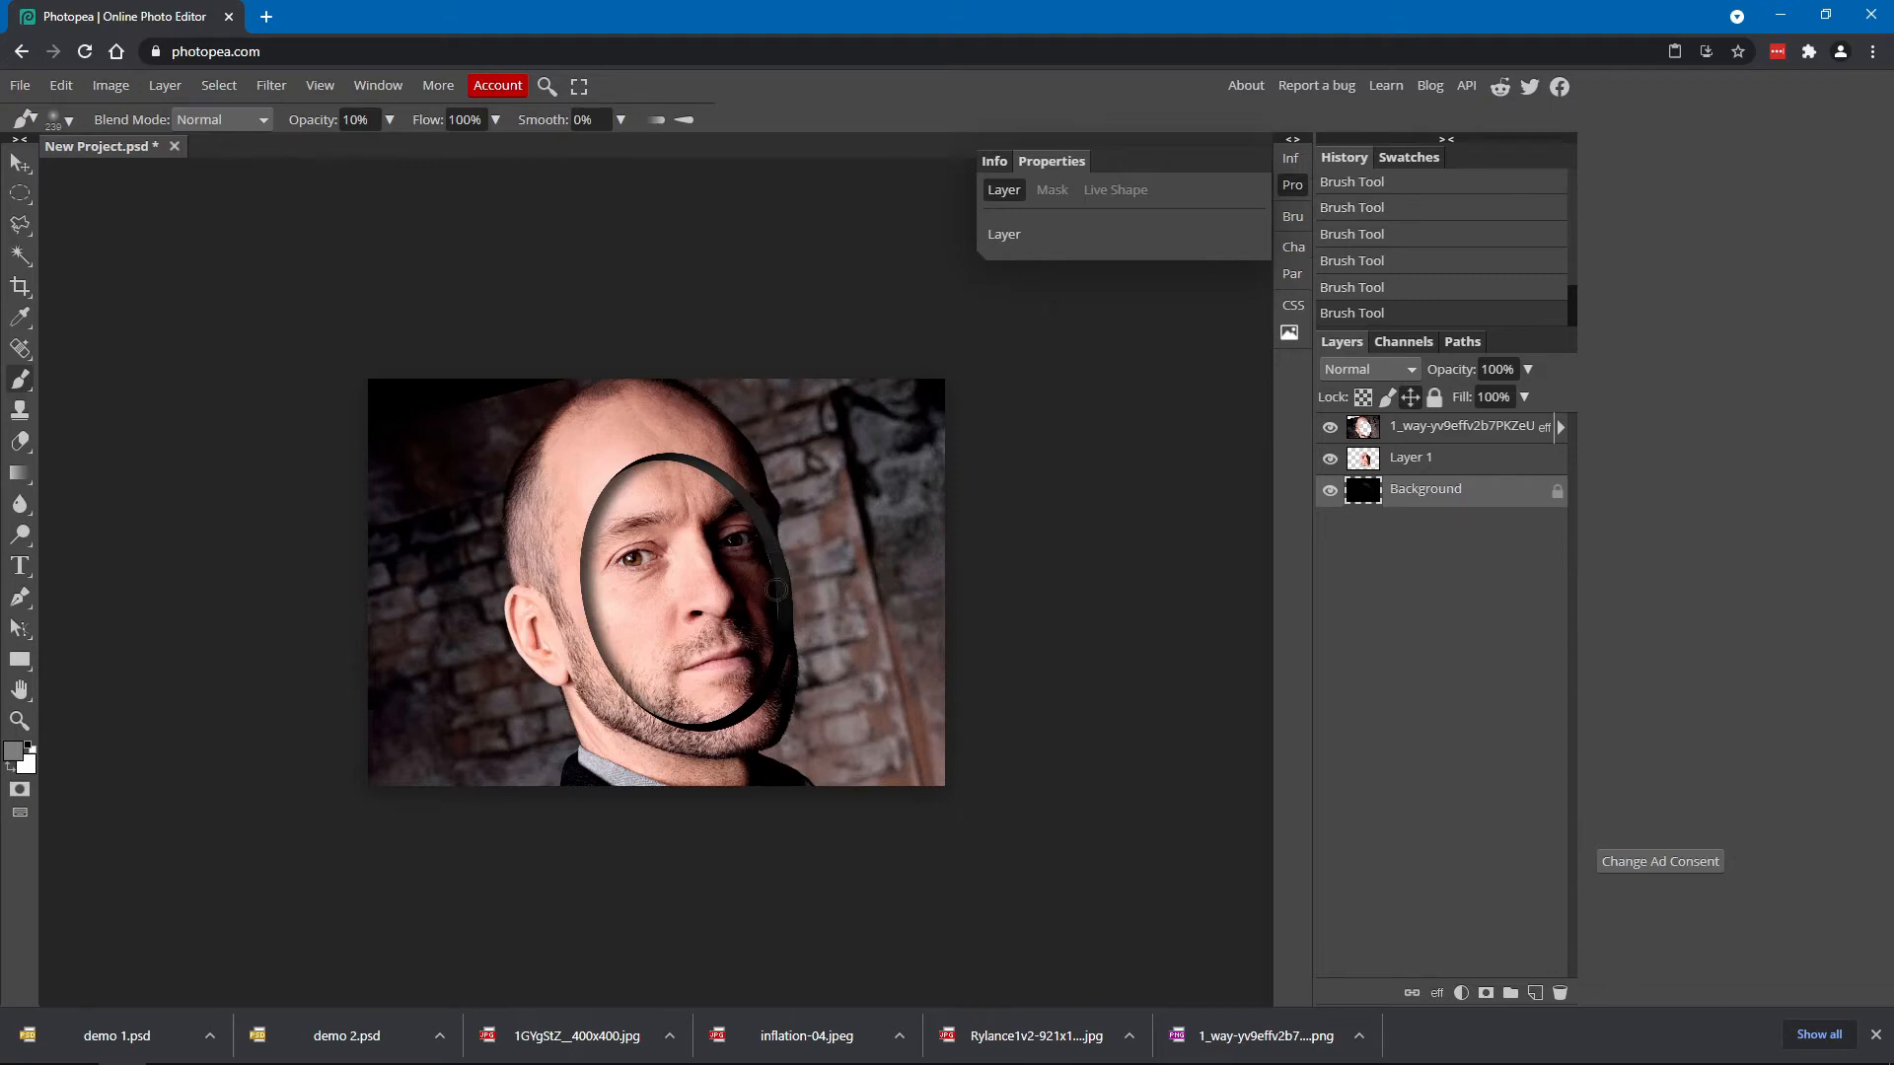
Switch the foreground colour to white and brush at 10% opacity over the upper-right part of the gap
click(28, 747)
click(10, 768)
mouse_move(713, 476)
mouse_down()
mouse_move(630, 457)
mouse_move(708, 456)
mouse_move(641, 452)
mouse_move(720, 470)
mouse_move(763, 516)
mouse_move(699, 461)
mouse_move(793, 547)
mouse_up()
drag(731, 482, 766, 550)
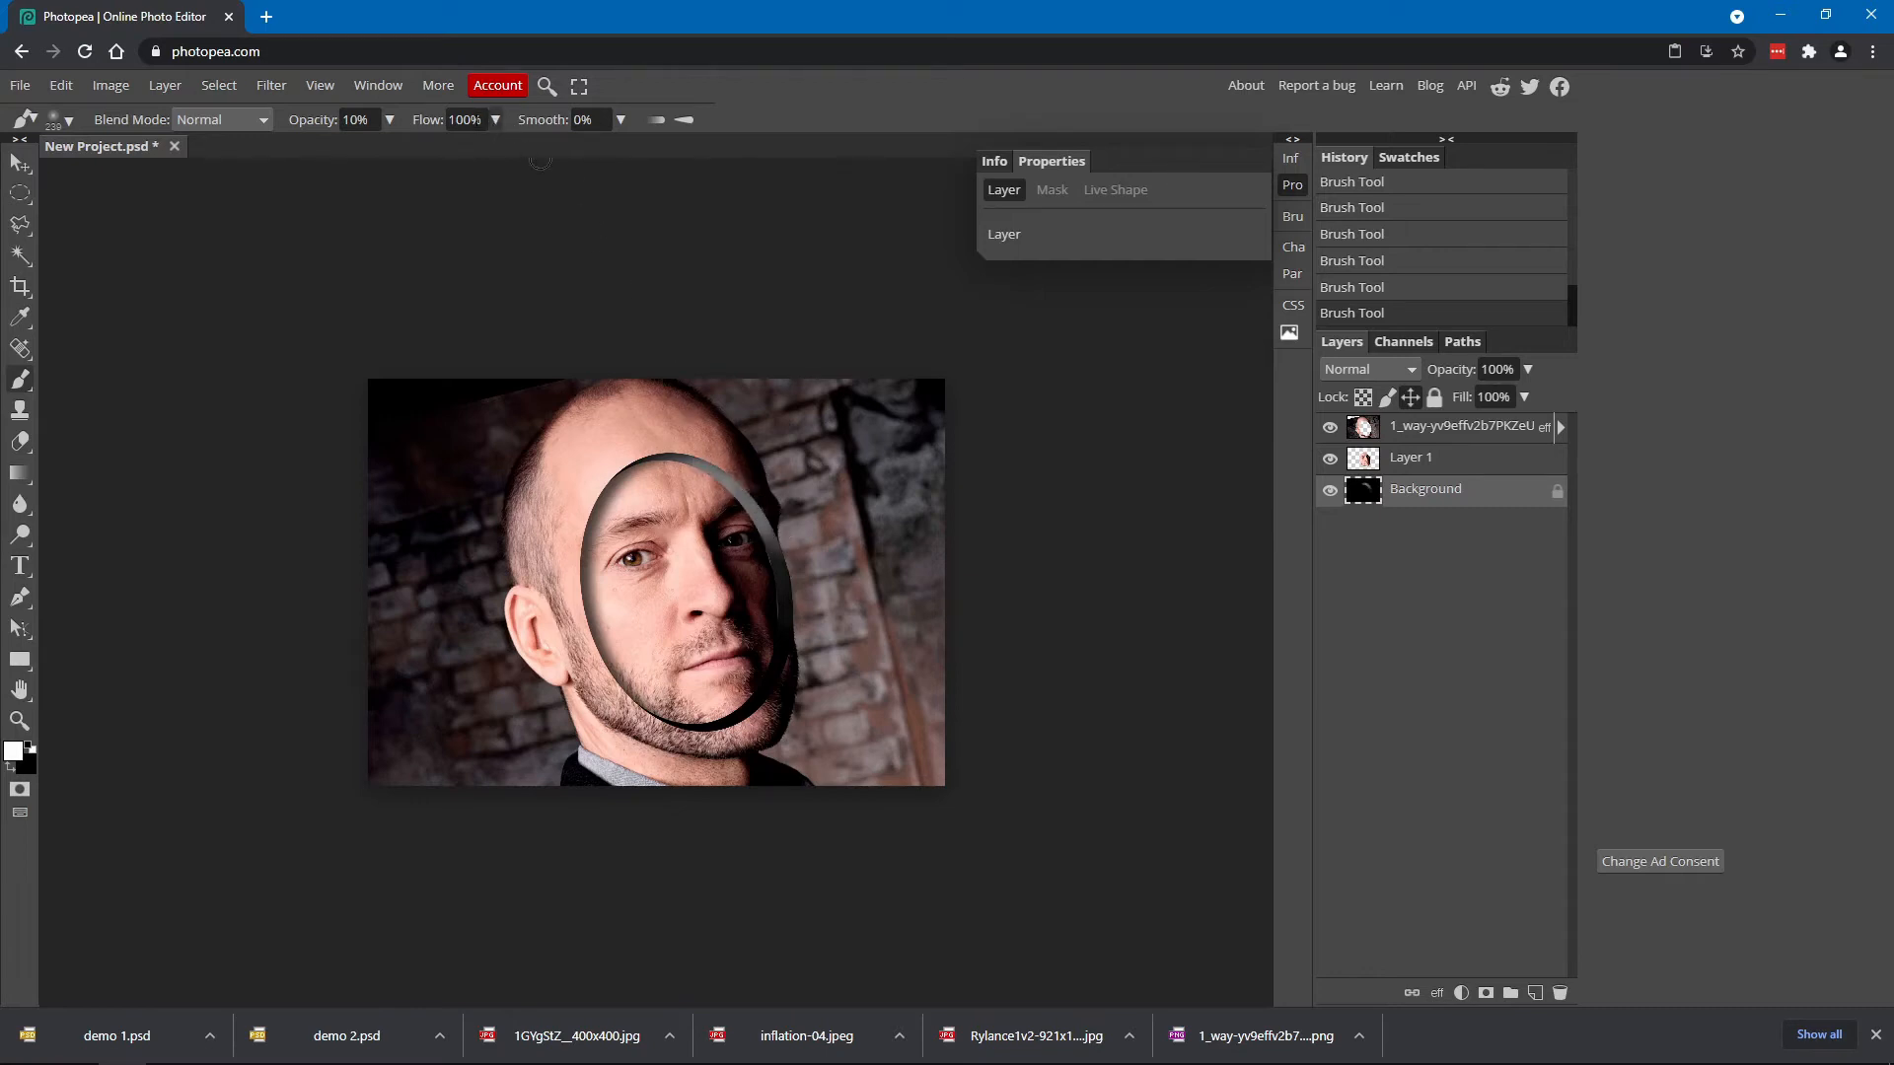
Raise the brush opacity to 100%, enlarge the brush, and paint the ellipse gap on the Background layer solid white
click(391, 121)
drag(377, 158, 399, 156)
drag(638, 452, 730, 486)
key(bracketright)
key(bracketright)
key(bracketright)
key(bracketright)
key(bracketright)
key(bracketright)
key(bracketright)
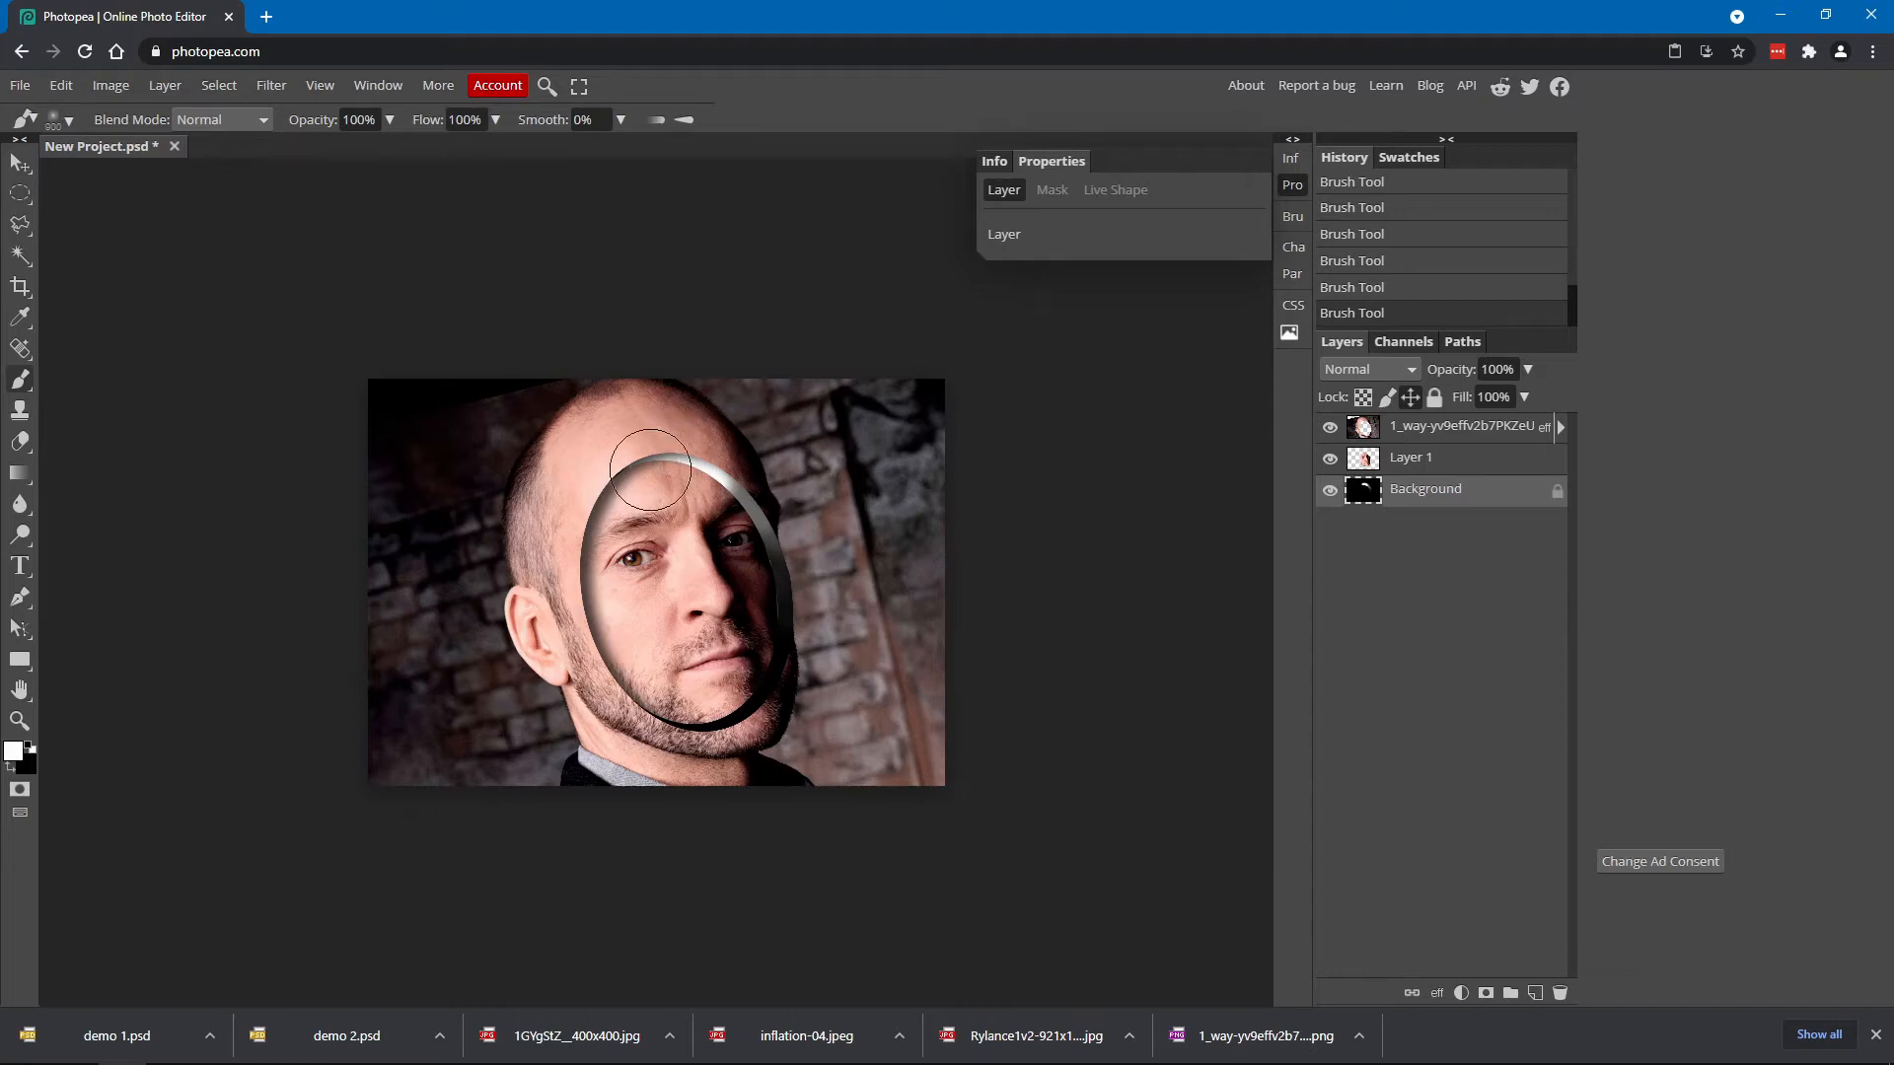
mouse_move(765, 496)
mouse_down()
mouse_move(819, 550)
mouse_move(684, 440)
mouse_move(654, 445)
mouse_move(795, 516)
mouse_move(814, 627)
mouse_move(690, 715)
mouse_move(625, 717)
mouse_move(764, 704)
mouse_move(804, 631)
mouse_up()
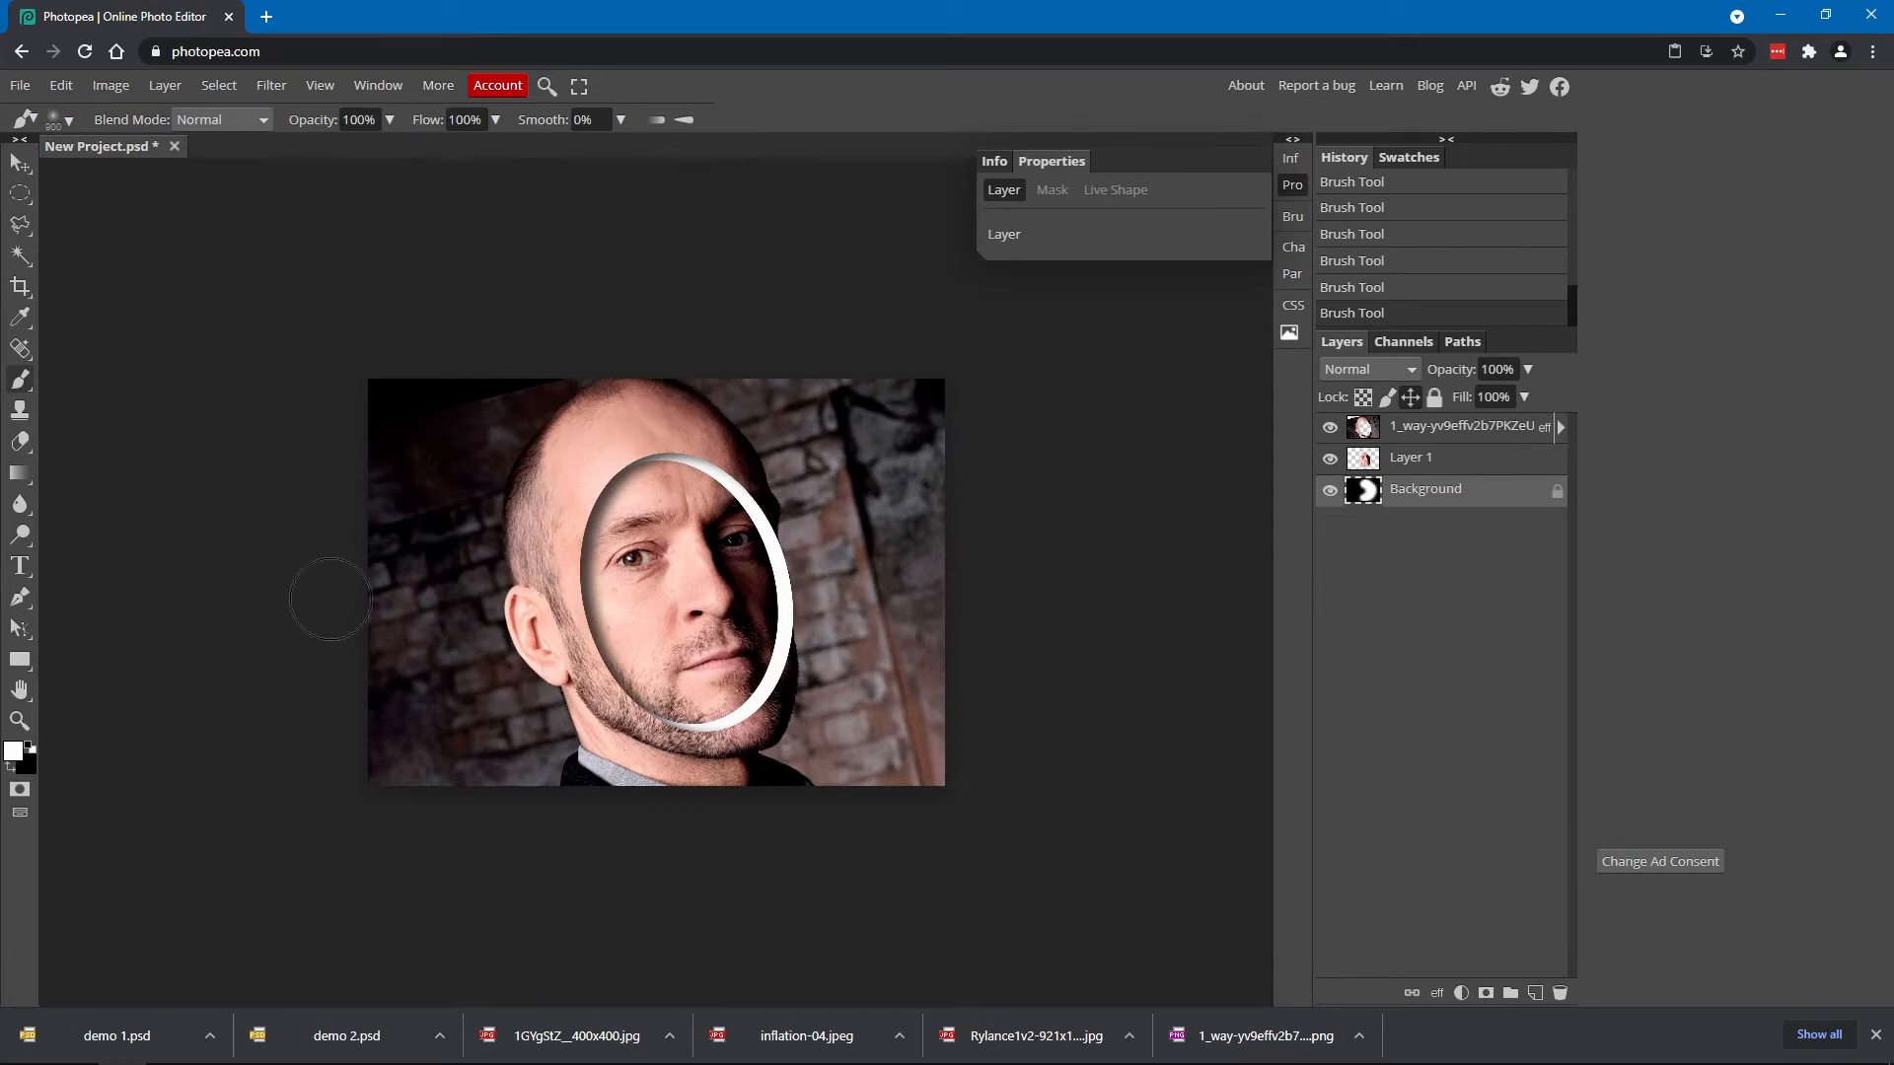
Set the foreground colour to light grey b2b3b6 and paint over the white ellipse gap on the Background layer
click(14, 752)
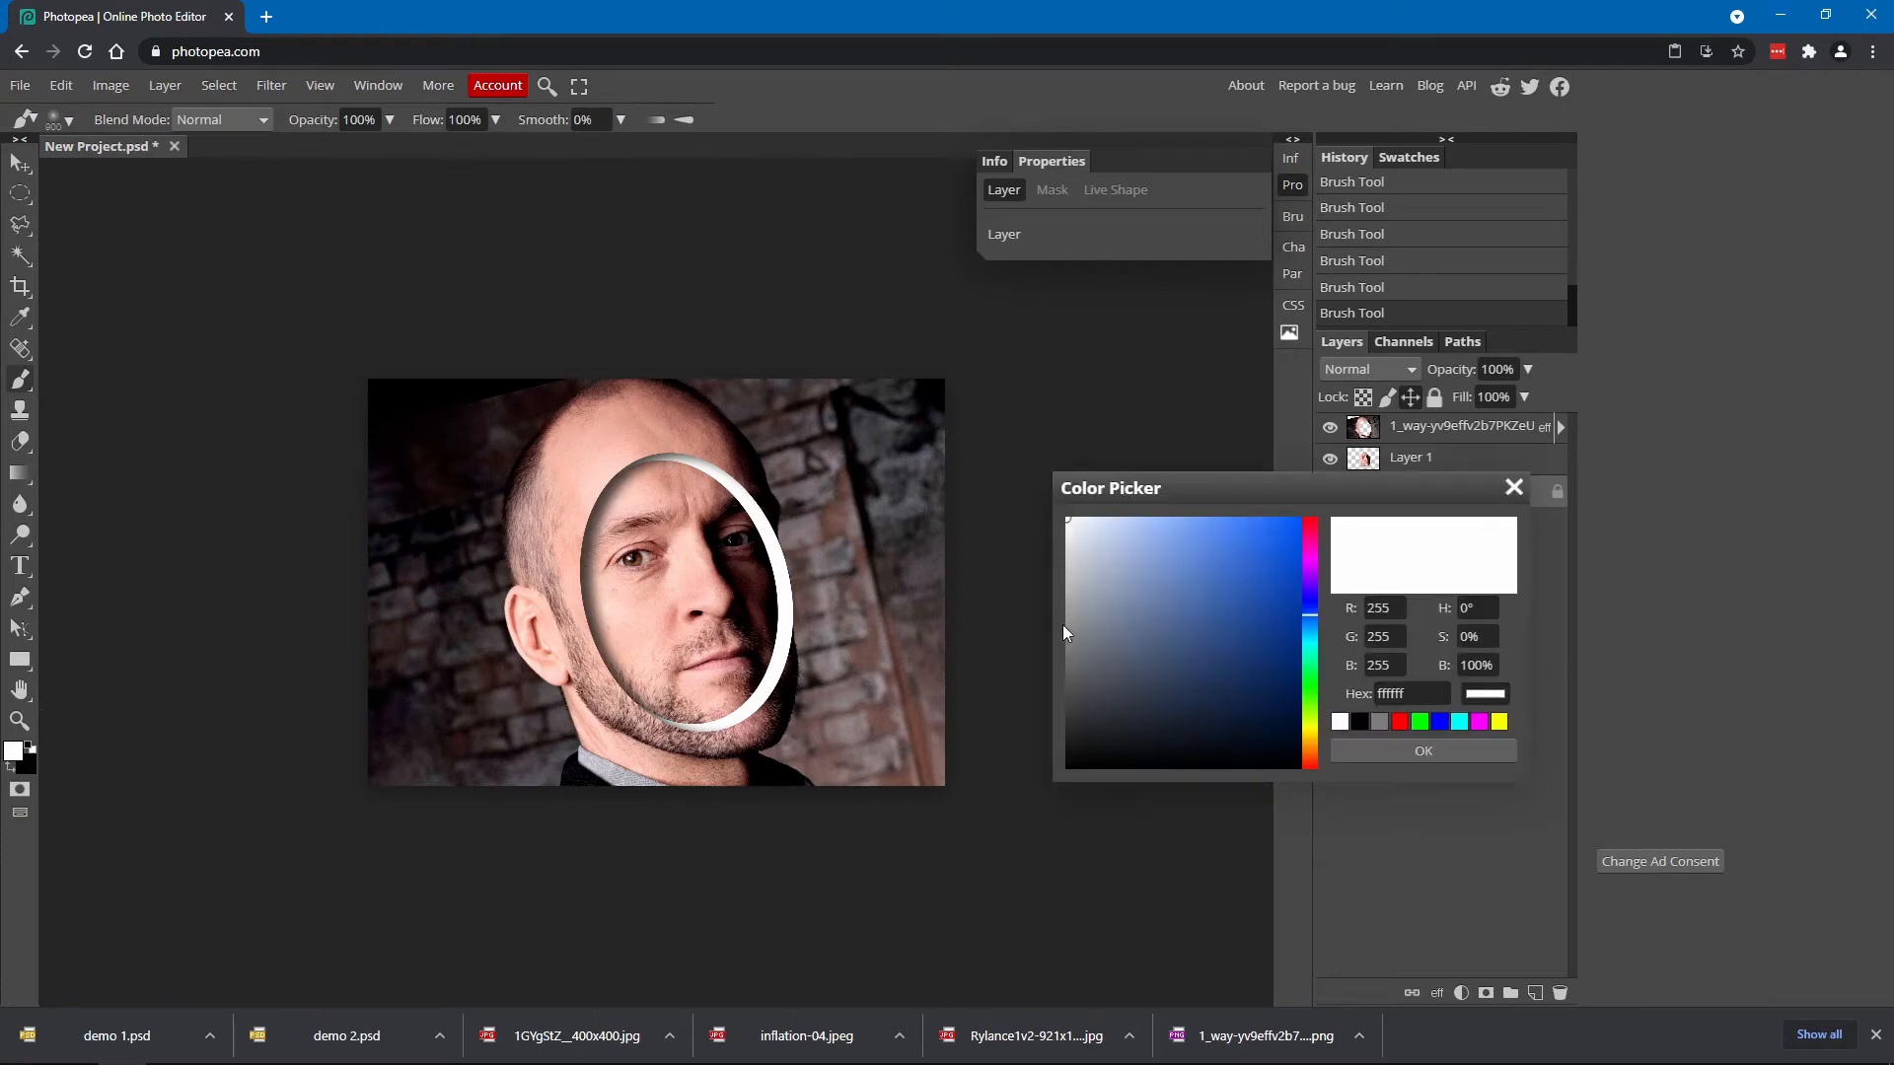
click(1073, 554)
drag(1063, 554, 1071, 589)
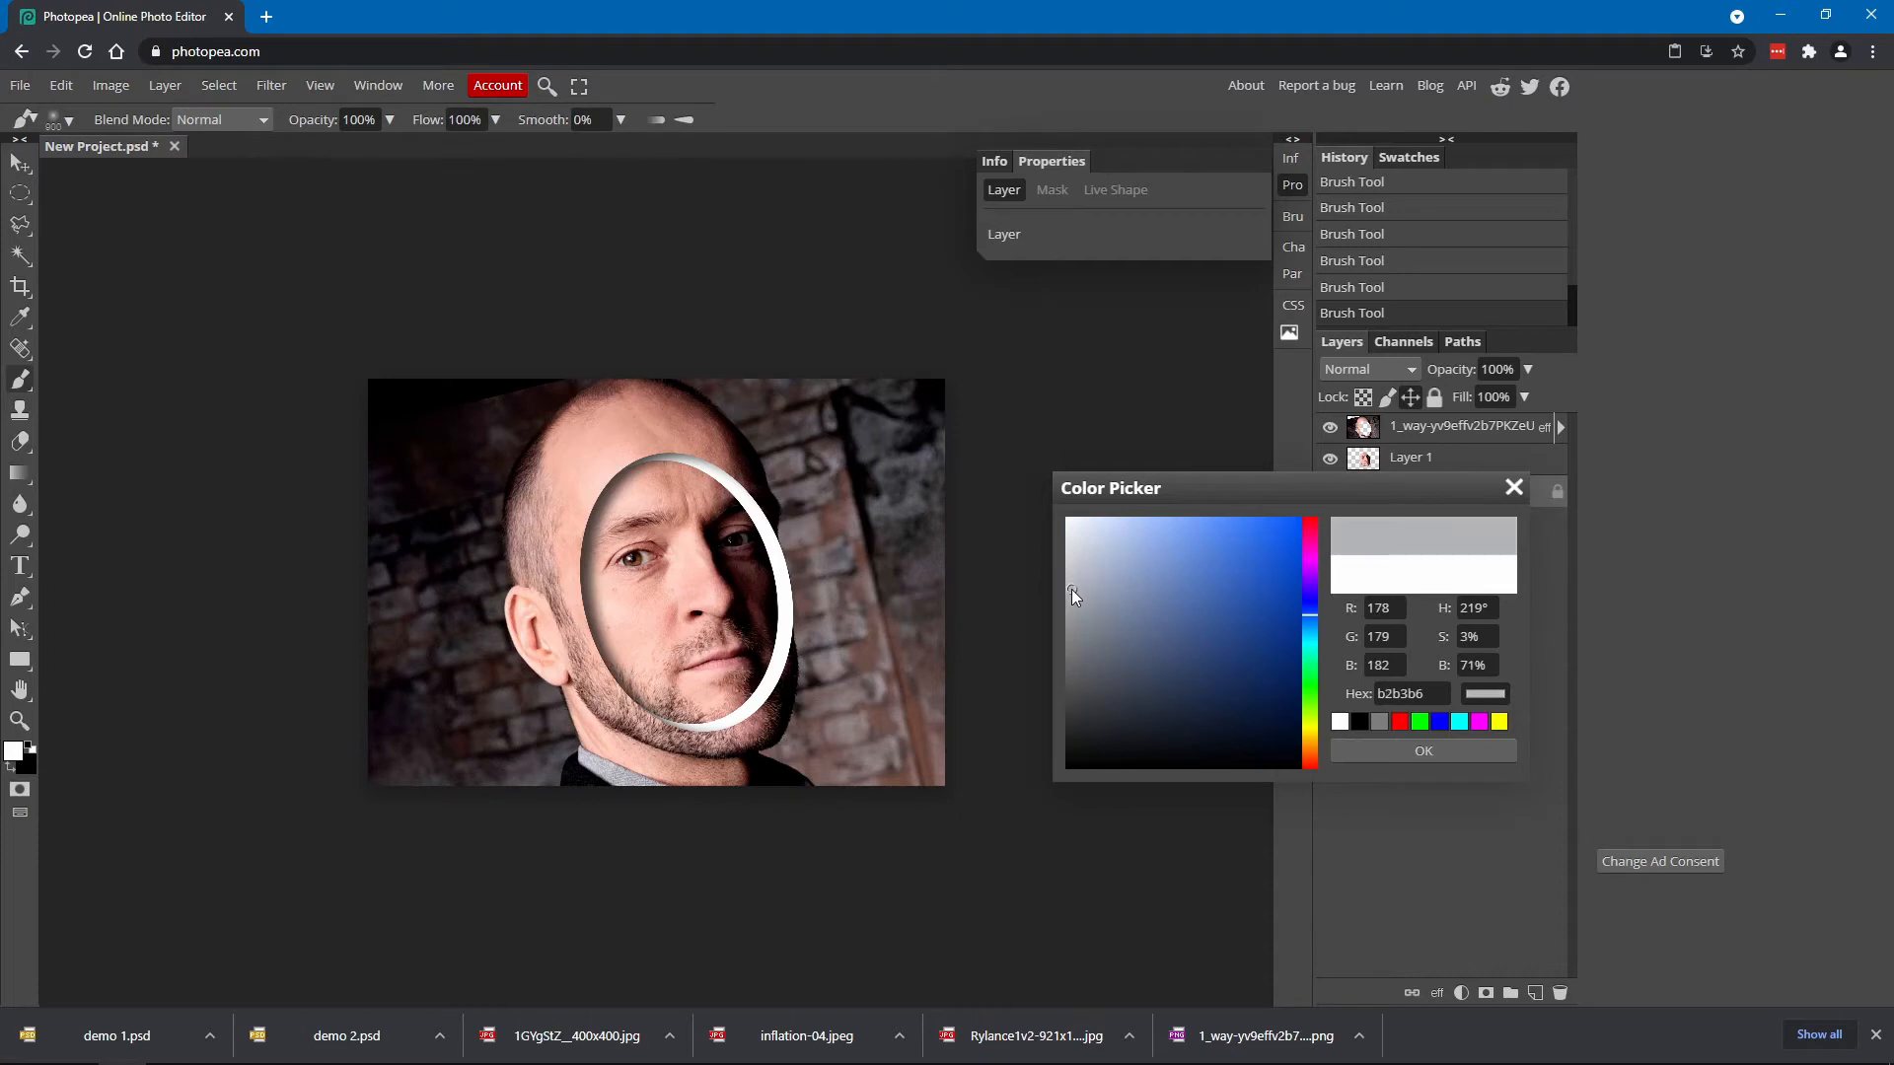
click(1432, 747)
mouse_move(711, 449)
mouse_down()
mouse_move(650, 467)
mouse_move(691, 459)
mouse_move(740, 492)
mouse_move(759, 563)
mouse_move(746, 713)
mouse_move(695, 747)
mouse_move(793, 710)
mouse_move(804, 614)
mouse_move(763, 515)
mouse_move(650, 437)
mouse_move(770, 518)
mouse_move(799, 628)
mouse_move(750, 714)
mouse_move(649, 738)
mouse_move(727, 722)
mouse_move(799, 641)
mouse_move(746, 533)
mouse_move(649, 453)
mouse_move(749, 511)
mouse_move(774, 631)
mouse_move(728, 711)
mouse_move(779, 561)
mouse_up()
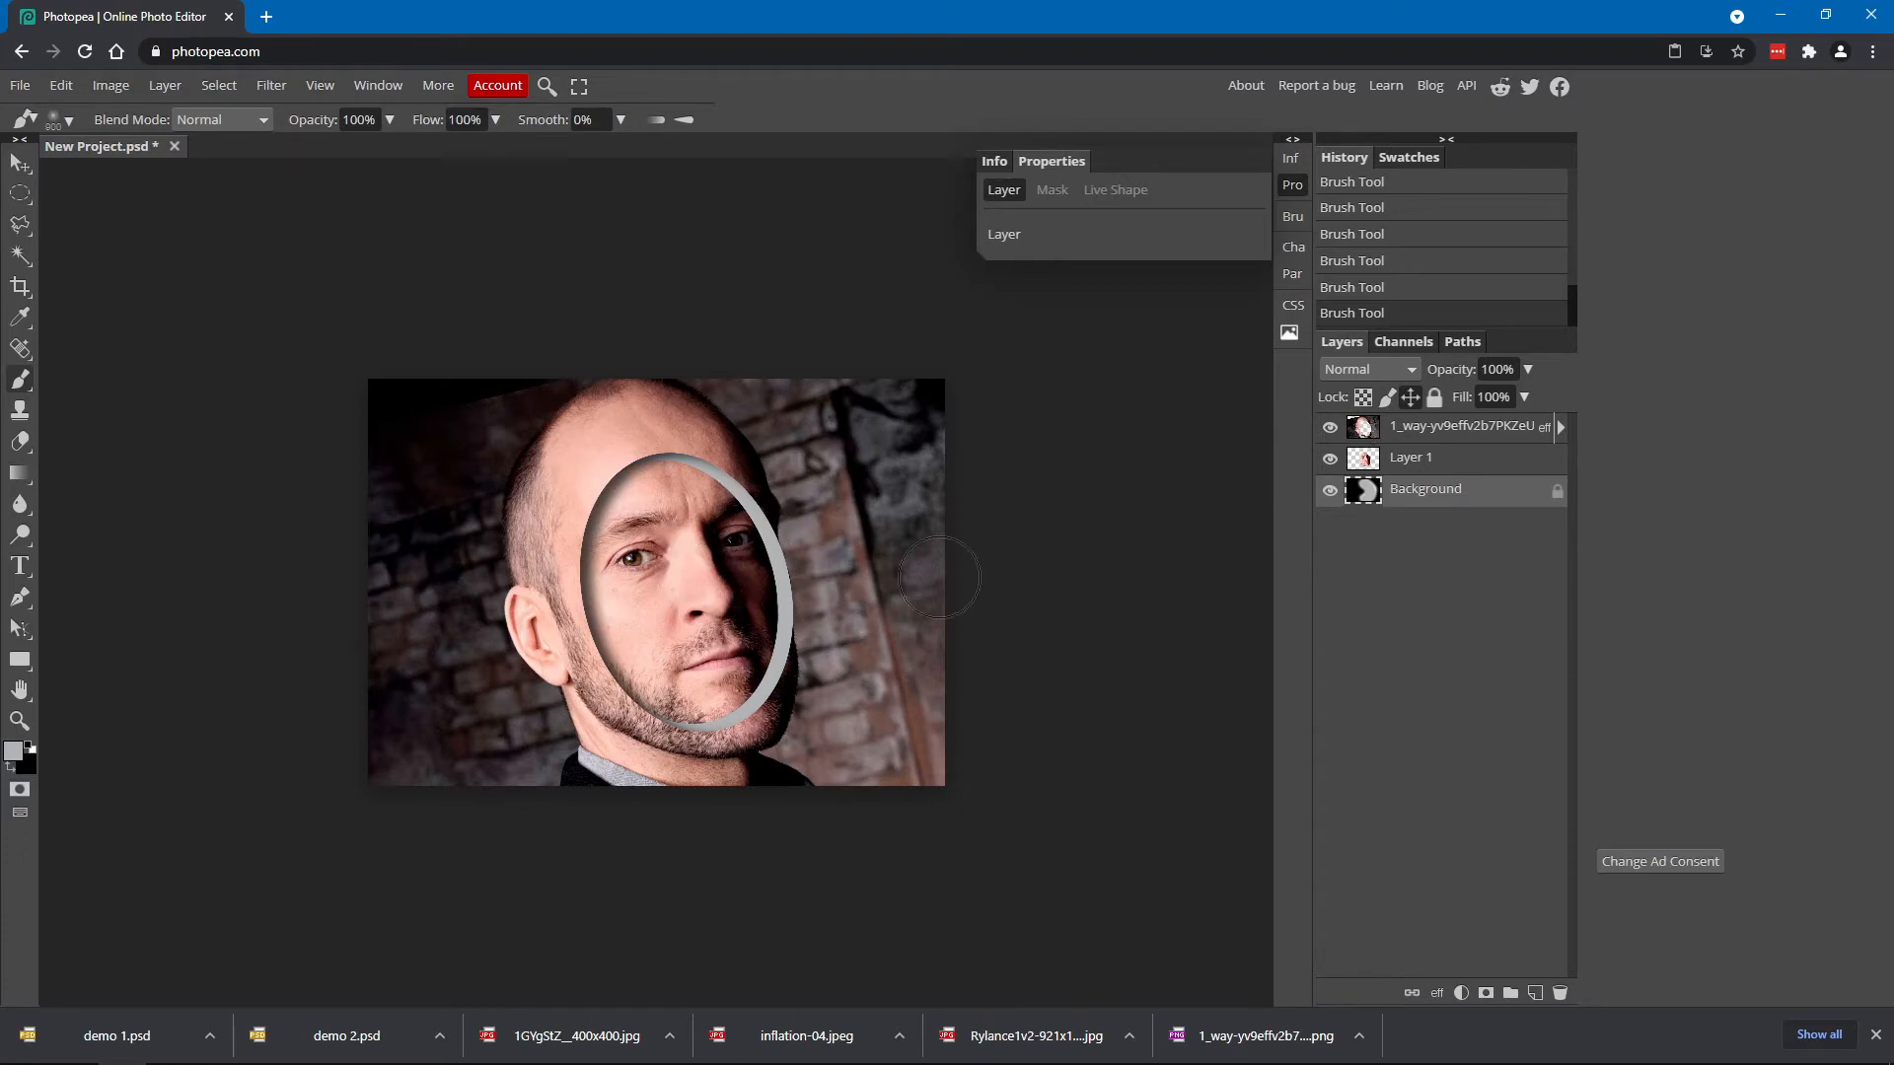
Colorize the portrait layer blue using Hue/Saturation with hue -137, saturation 47 and lightness -12
click(1357, 428)
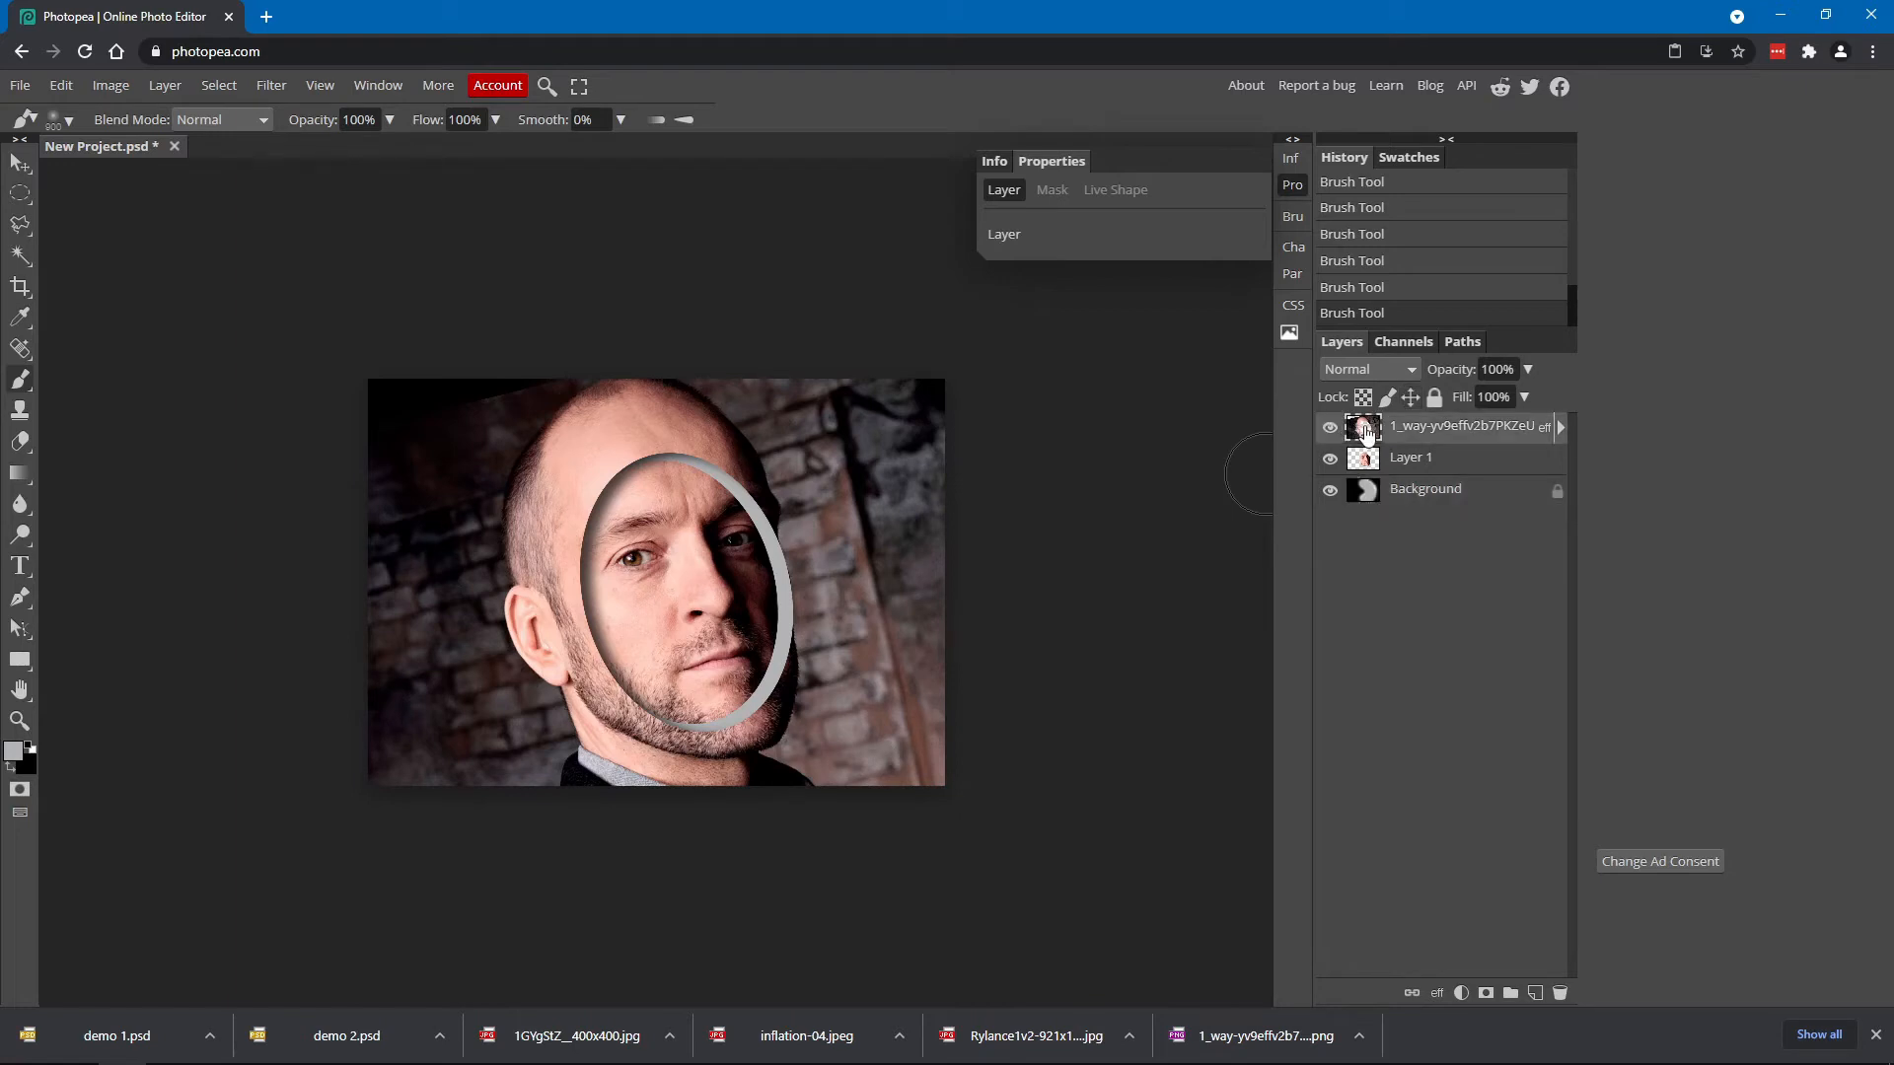
click(109, 86)
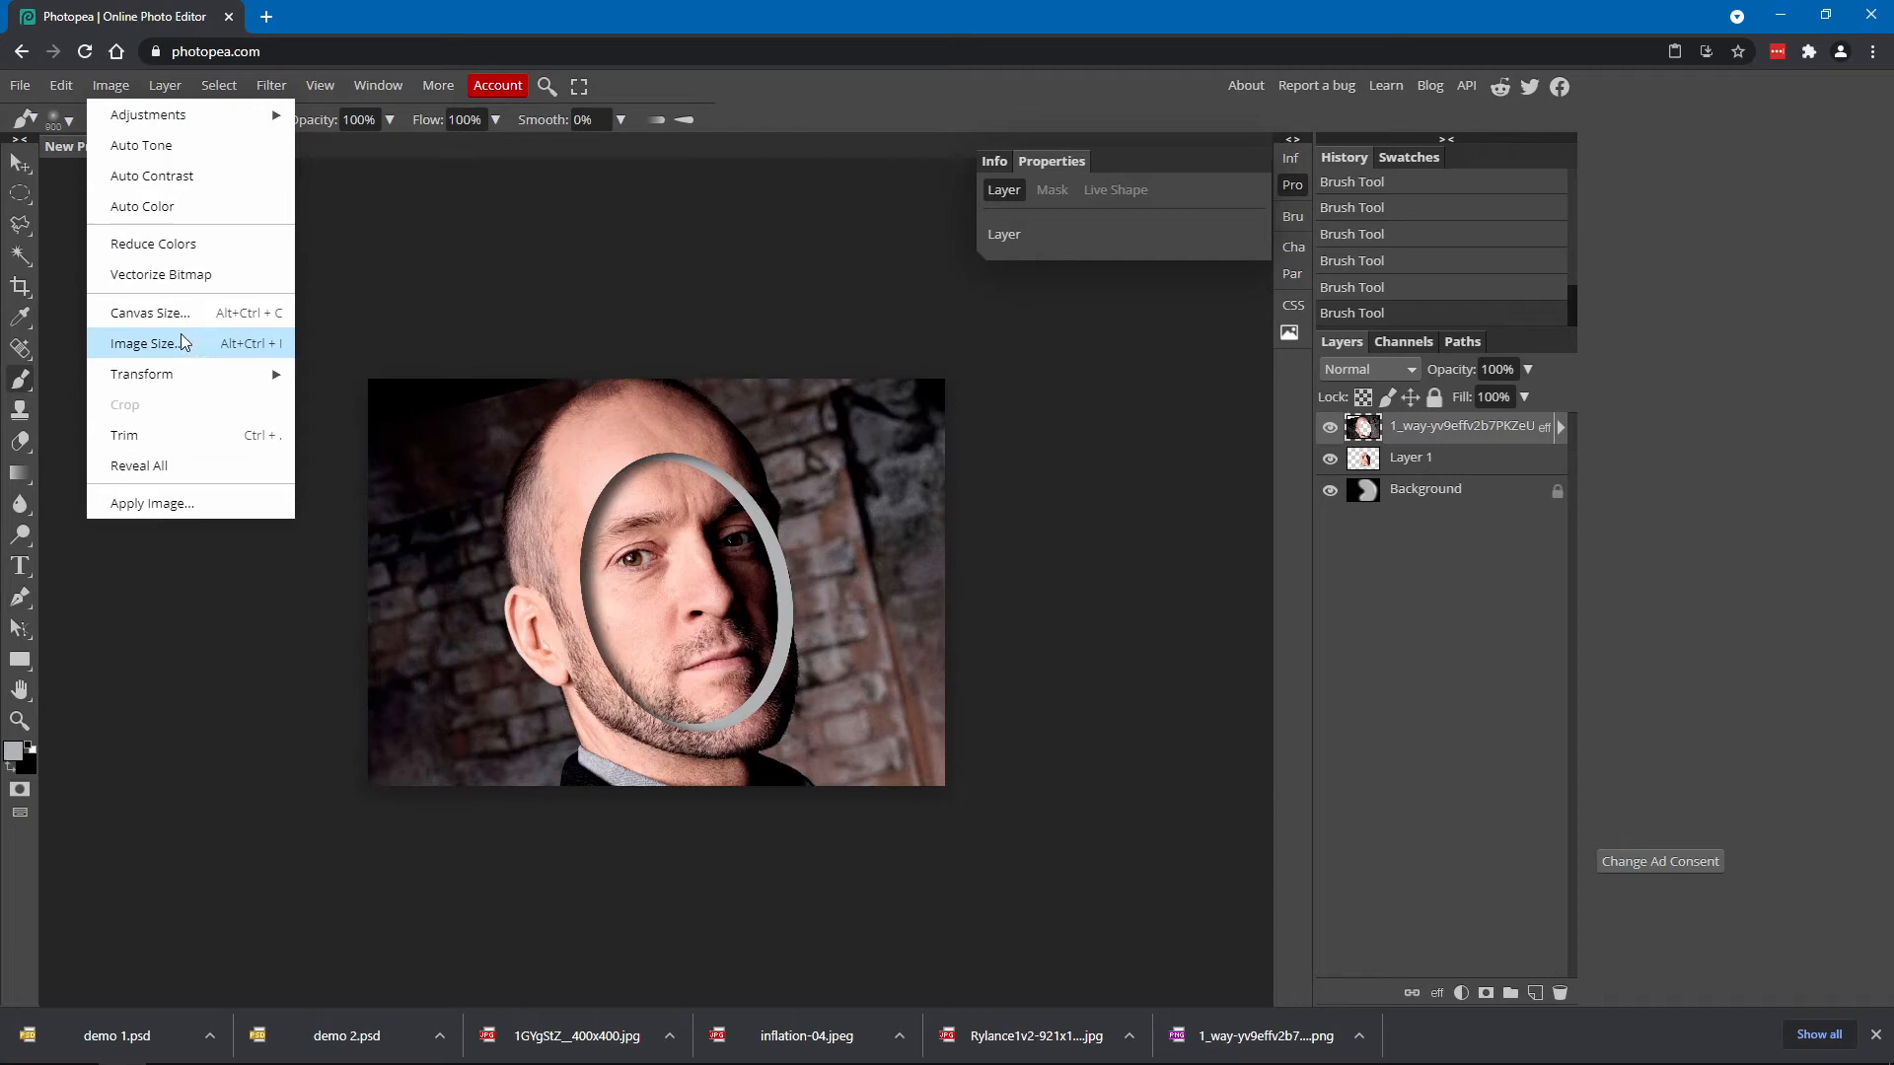
mouse_move(170, 118)
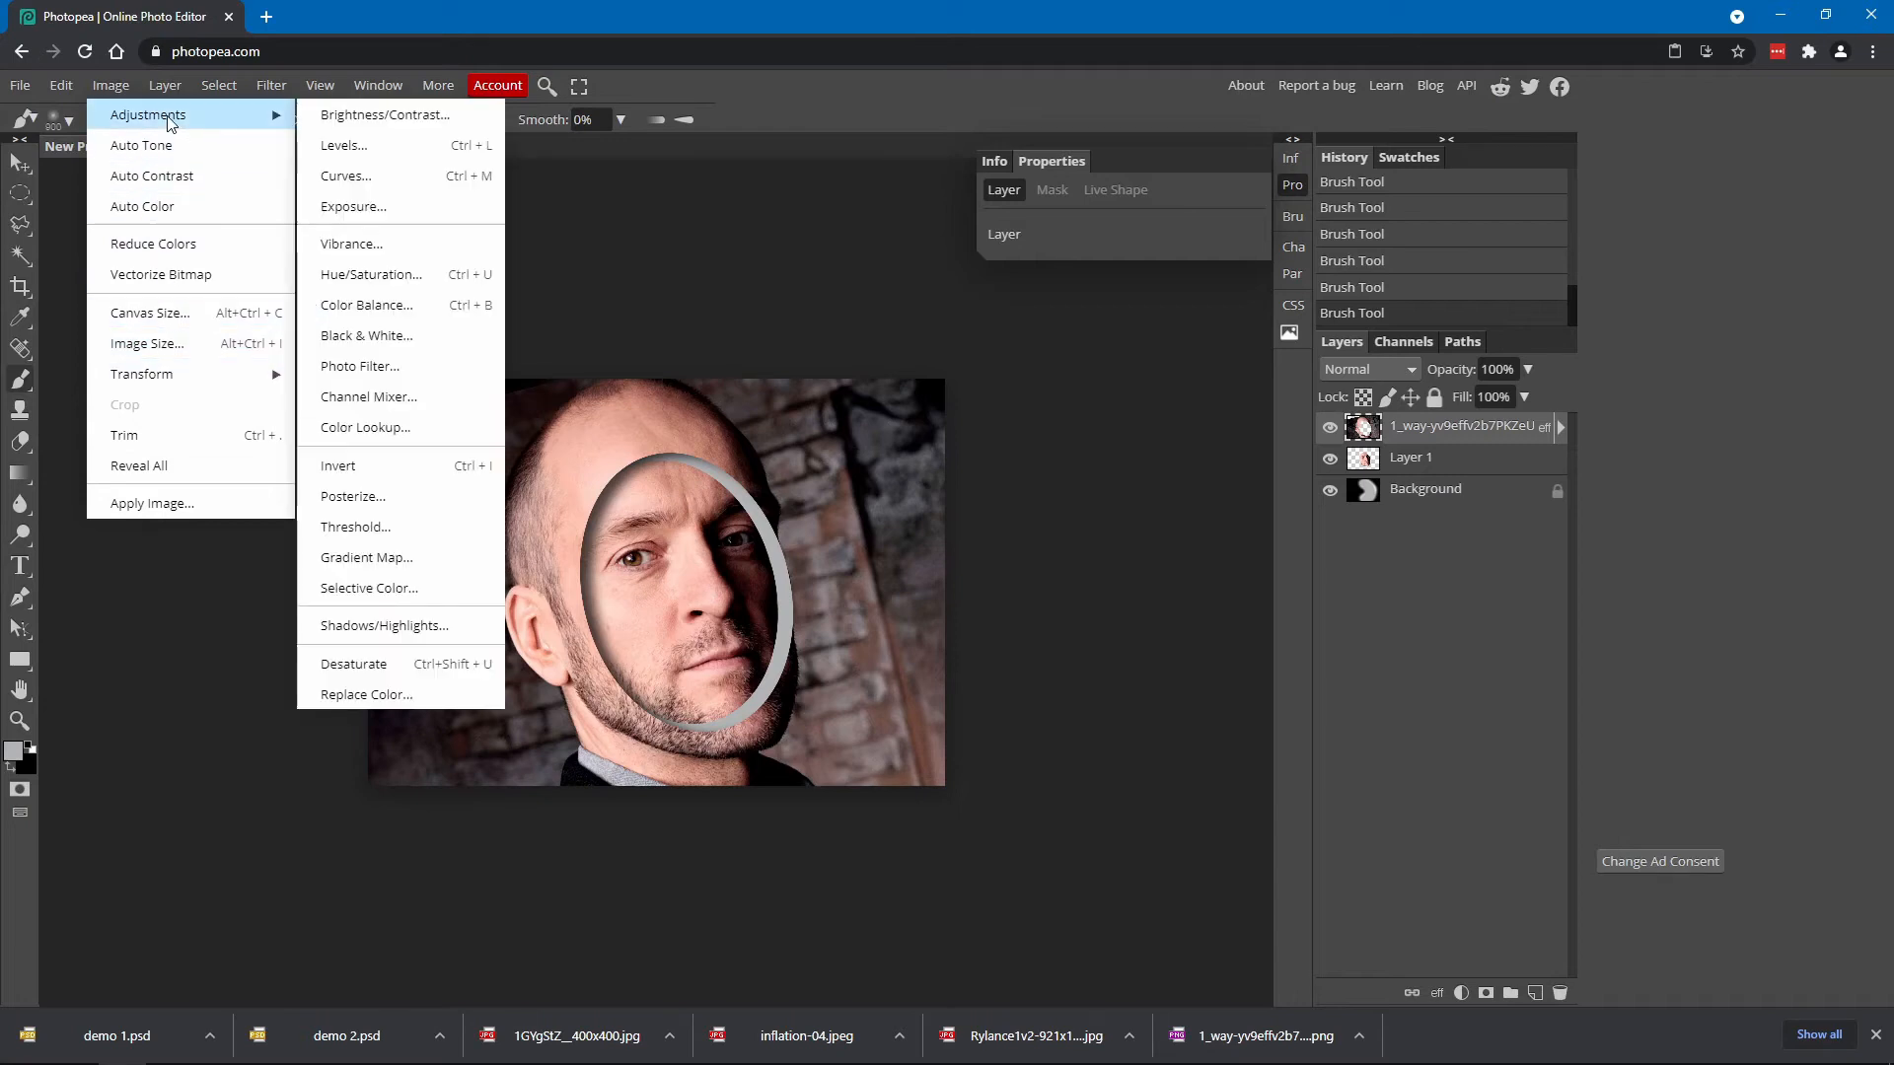
click(385, 283)
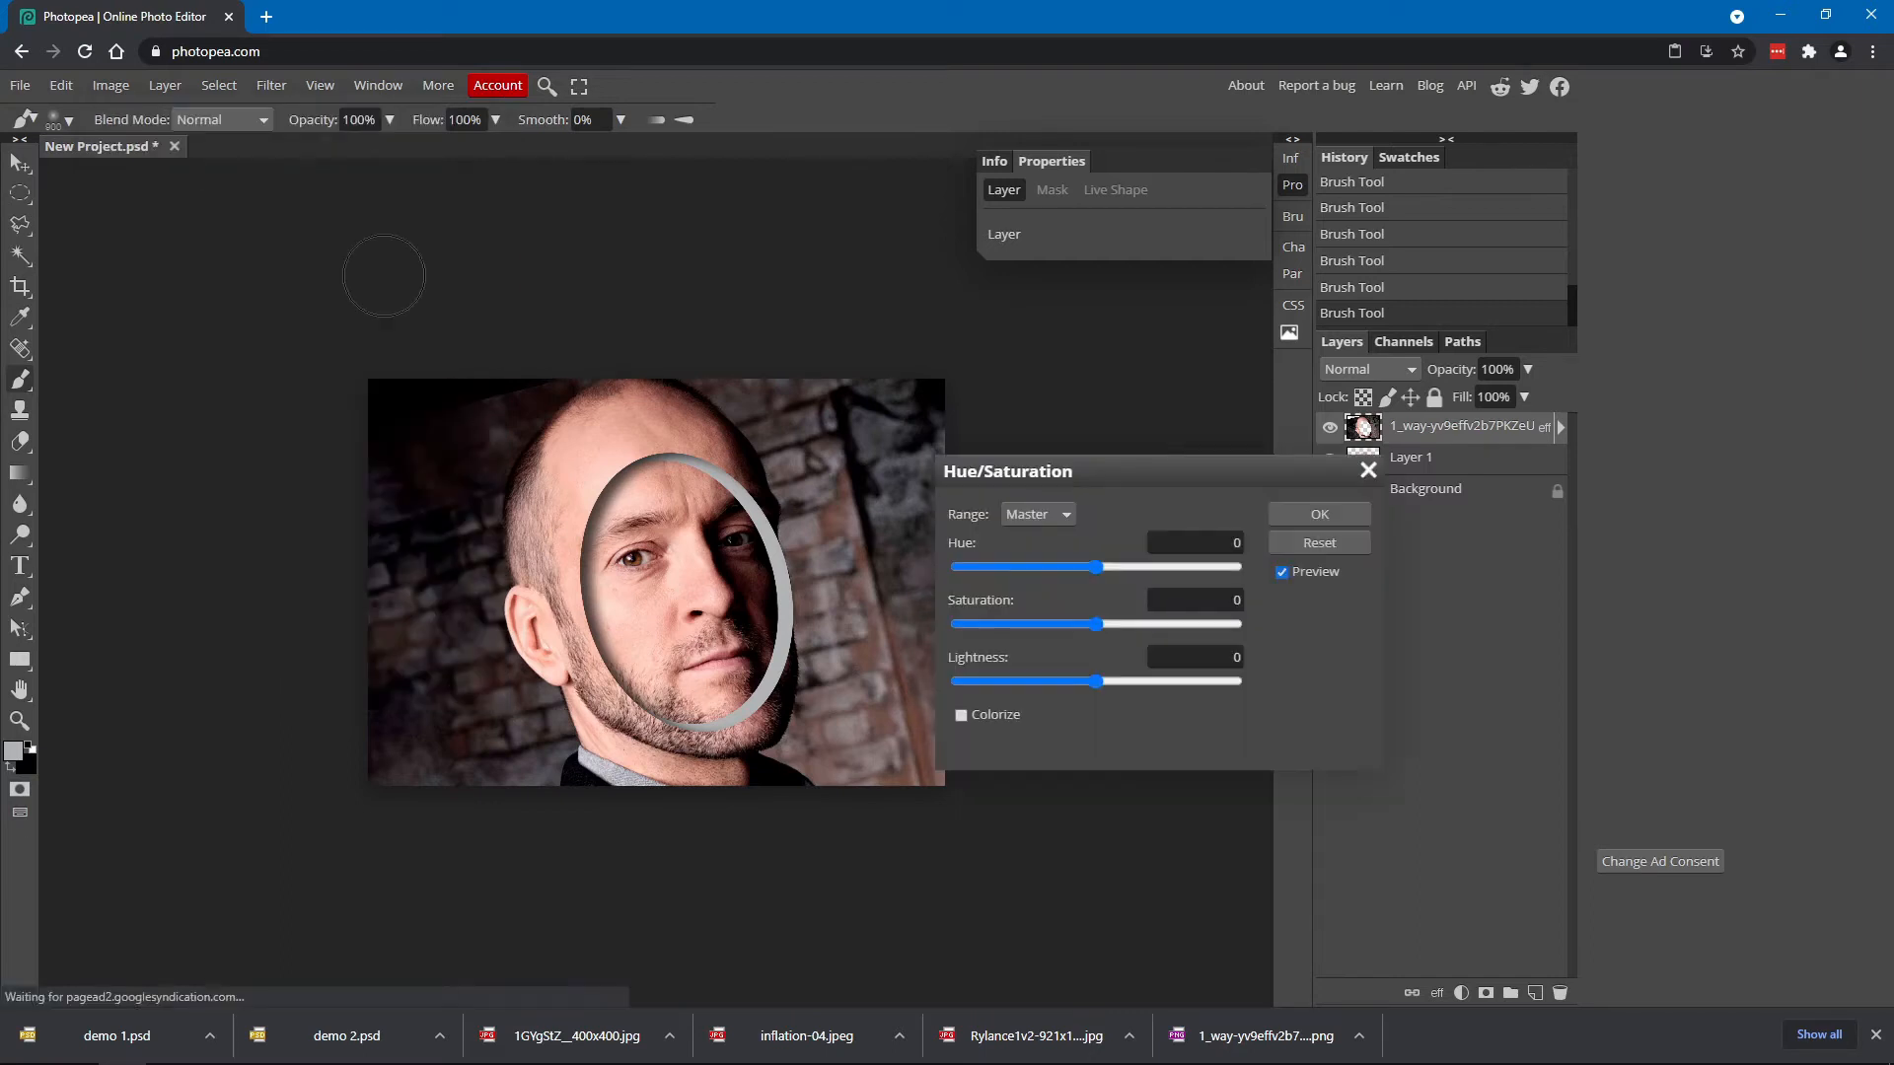
click(960, 716)
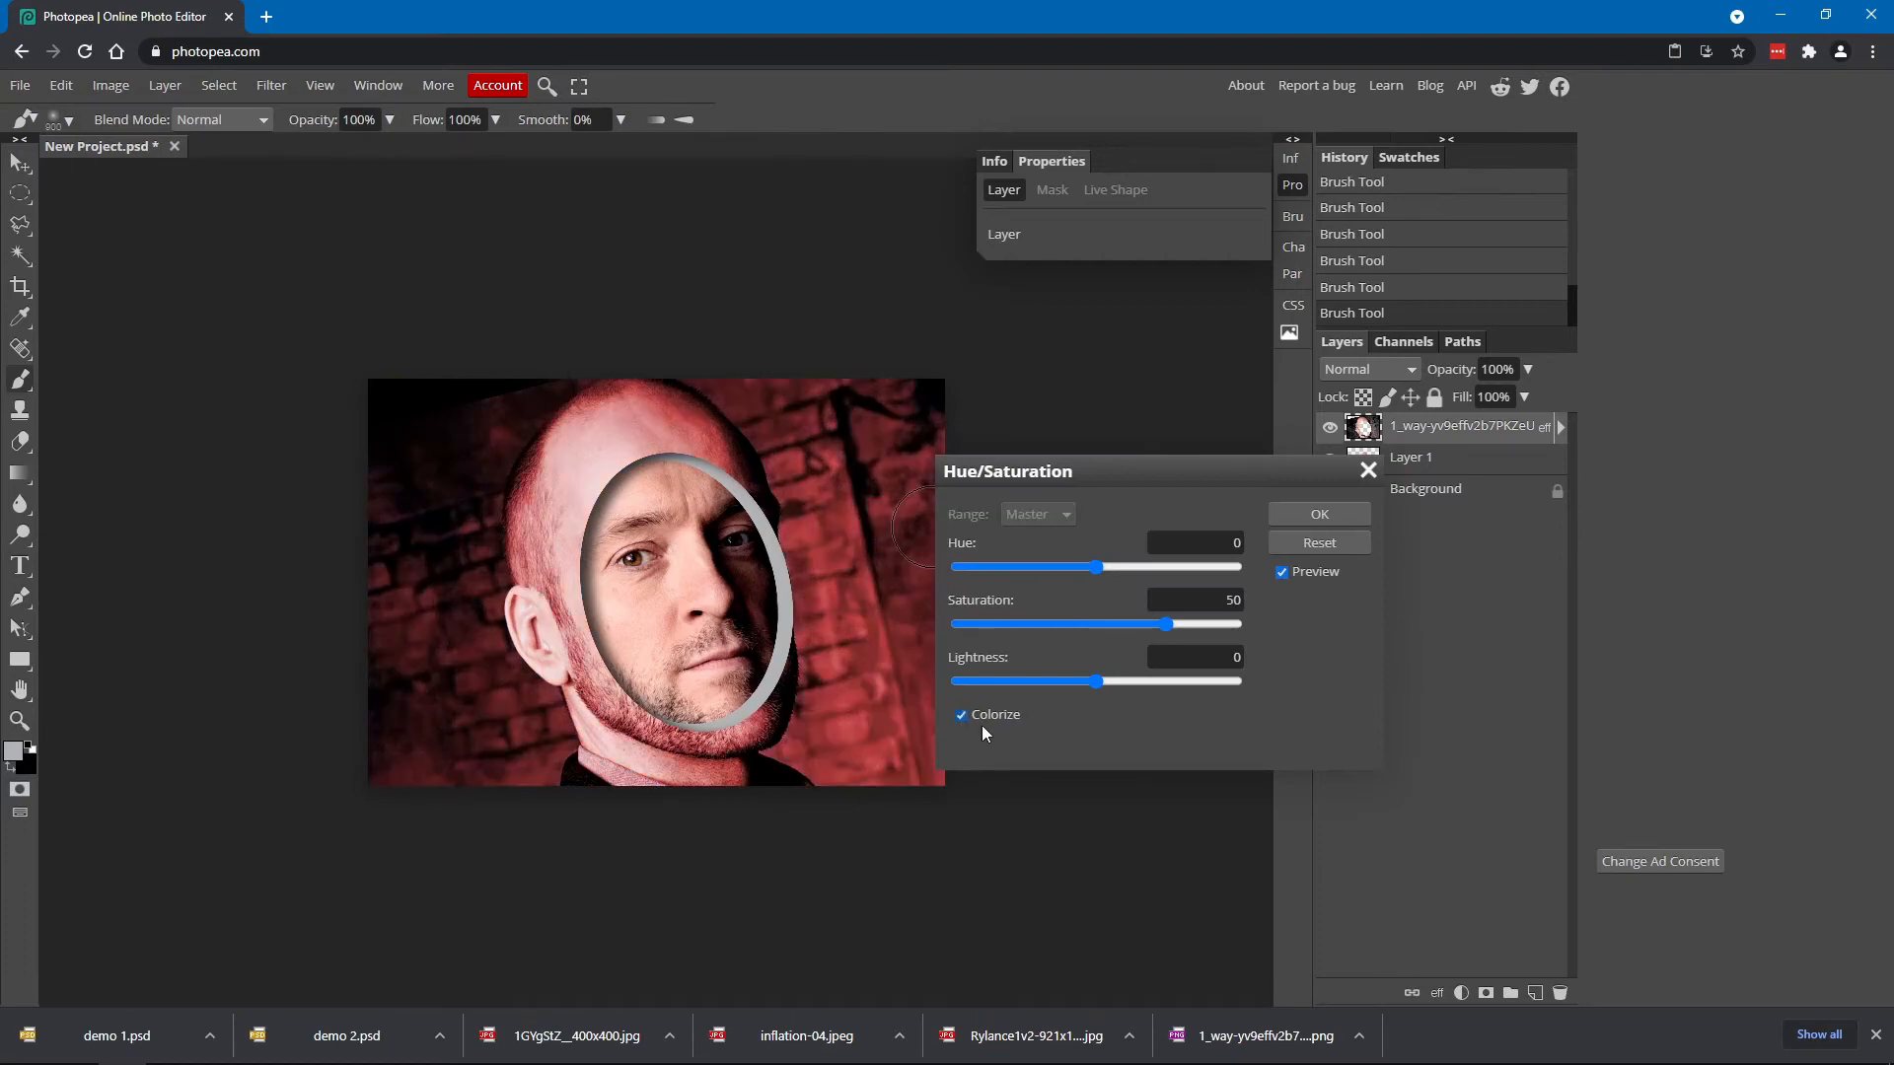
drag(1101, 572, 992, 576)
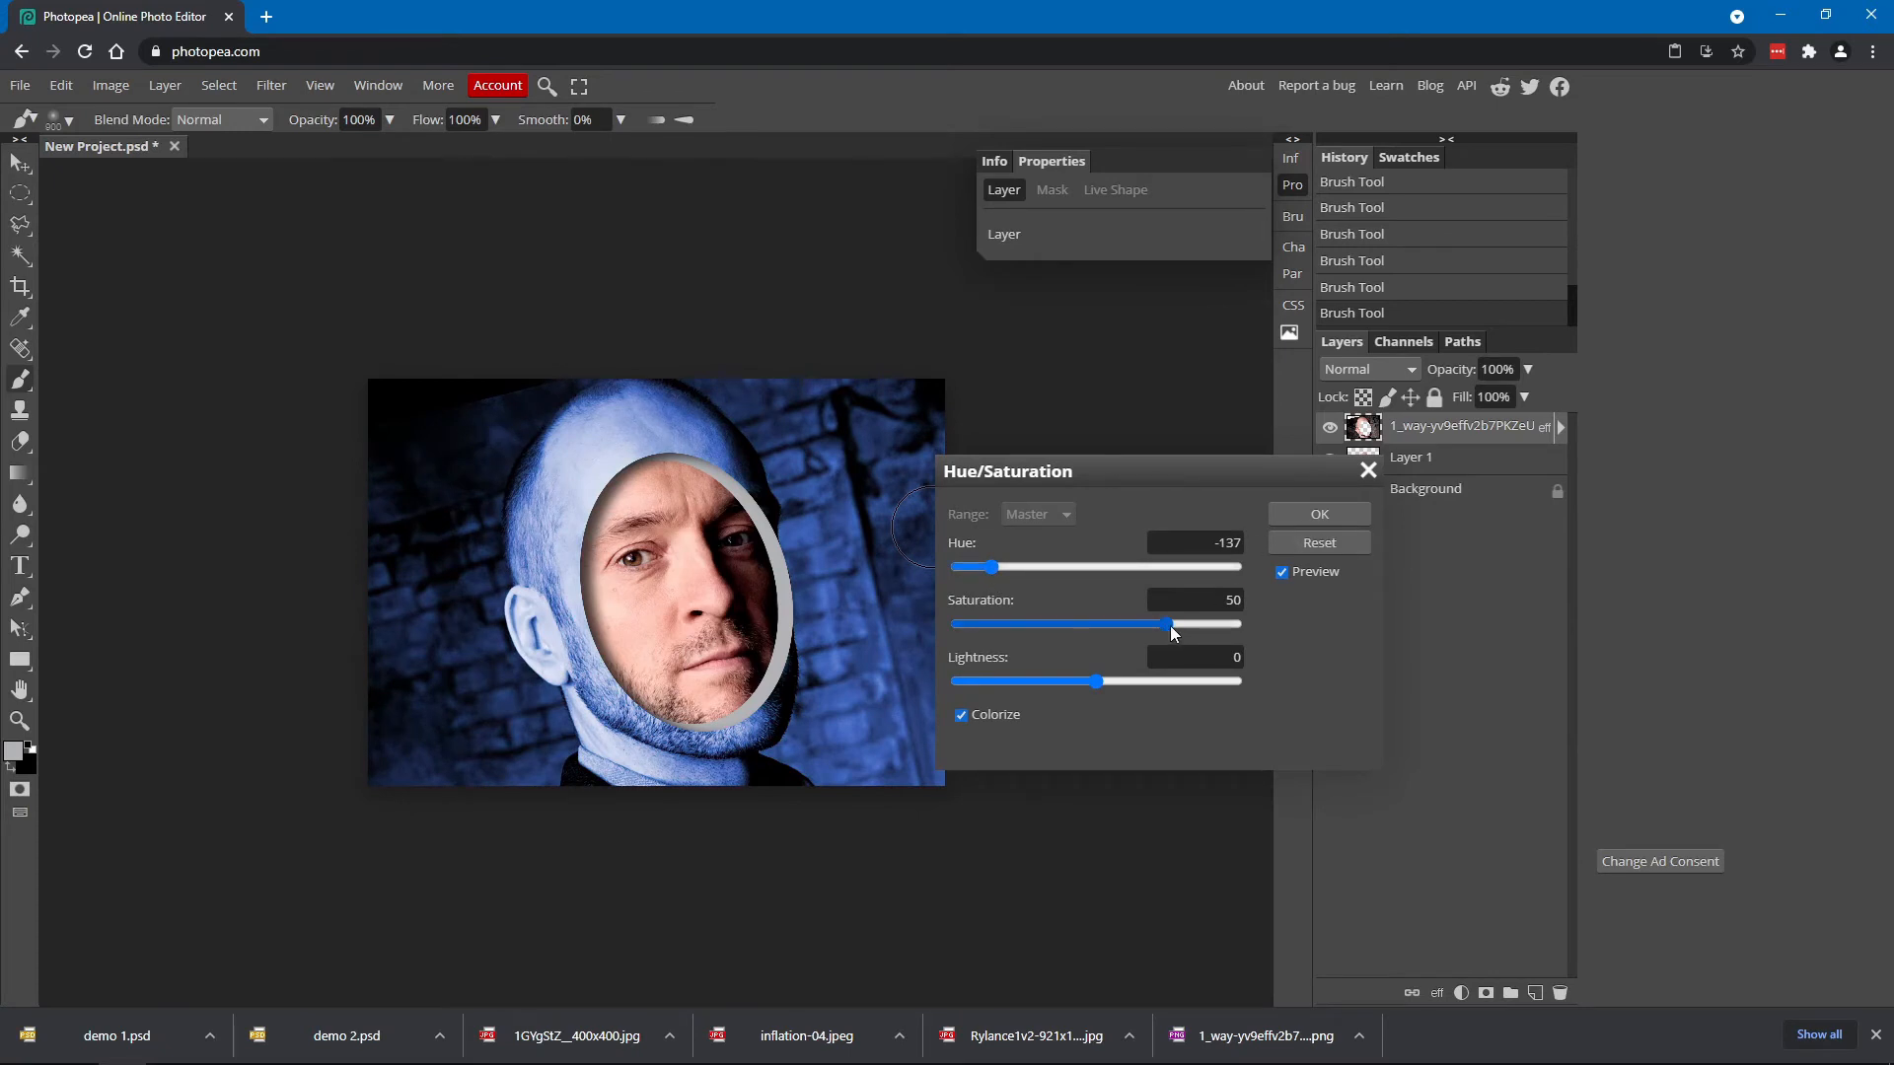
drag(1164, 628, 1084, 626)
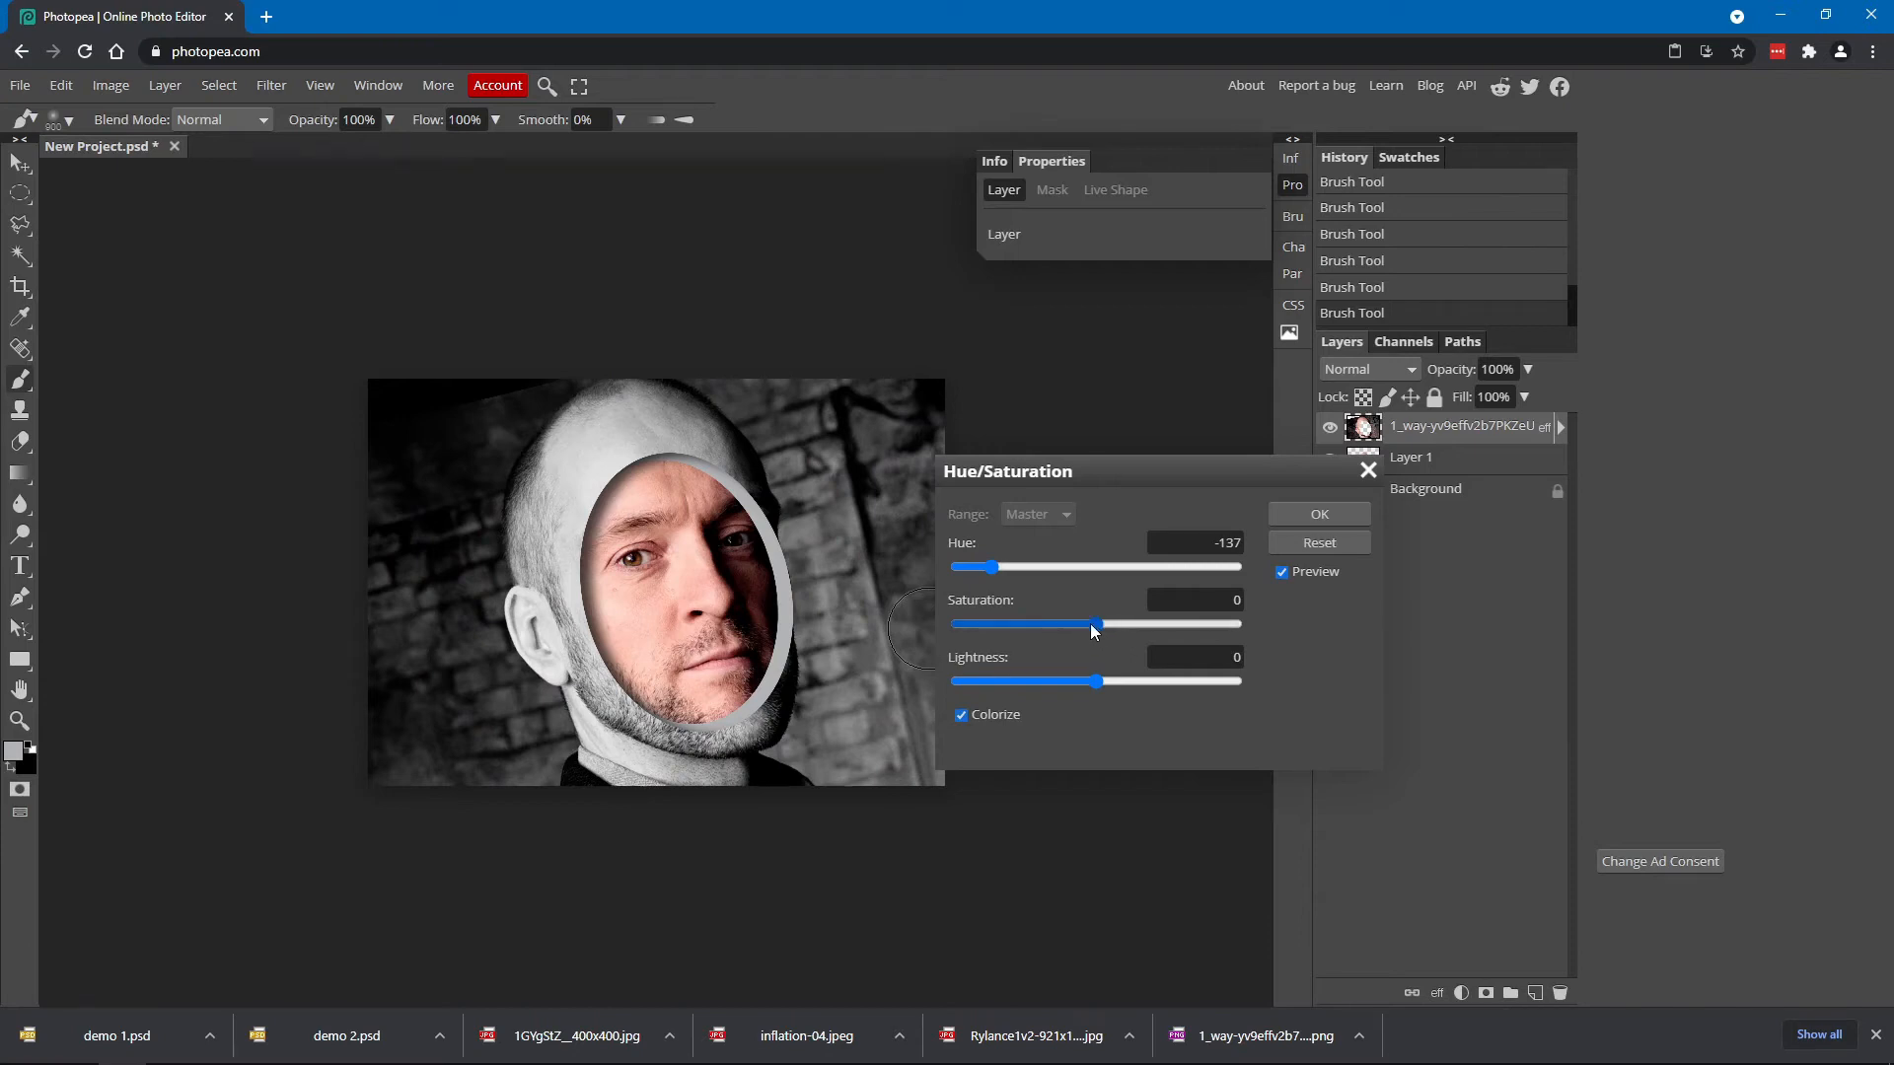
drag(1110, 625, 1148, 625)
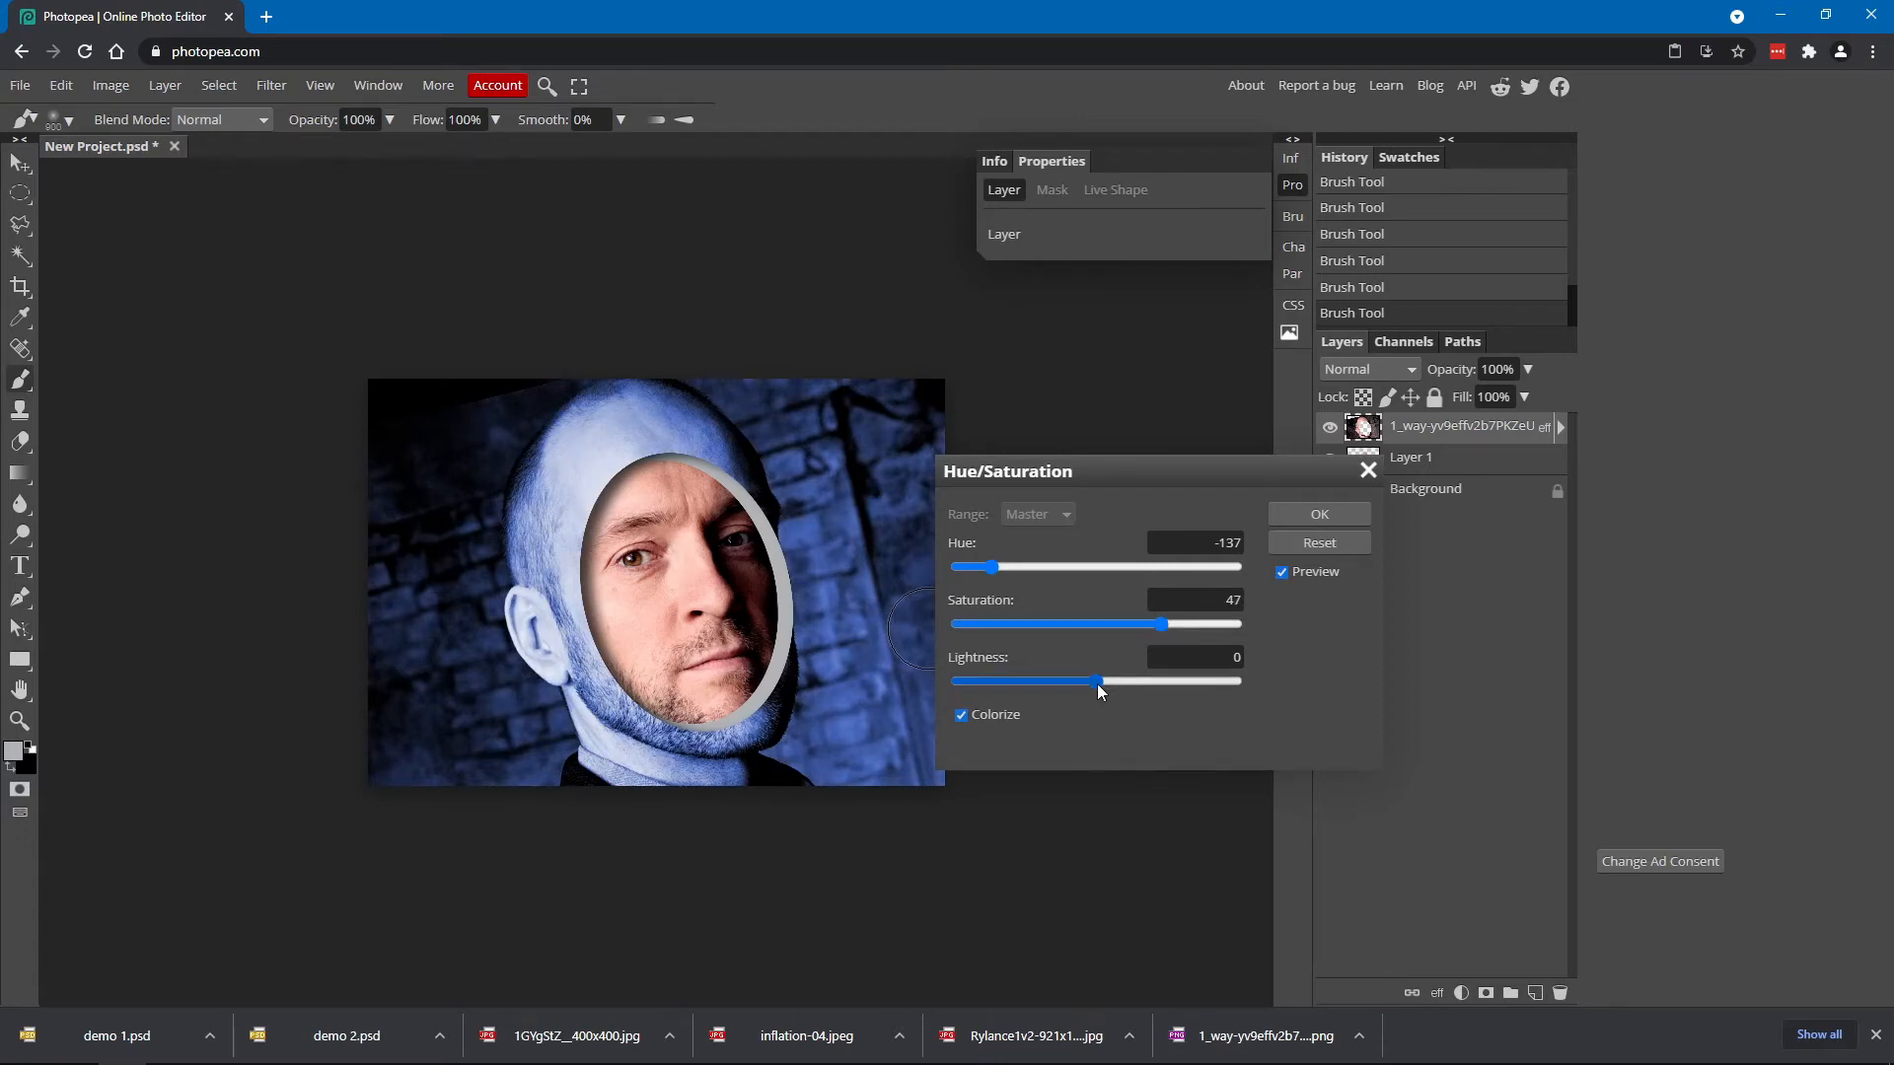
mouse_move(1098, 686)
mouse_down()
mouse_move(1048, 686)
mouse_move(1103, 690)
mouse_move(1079, 692)
mouse_up()
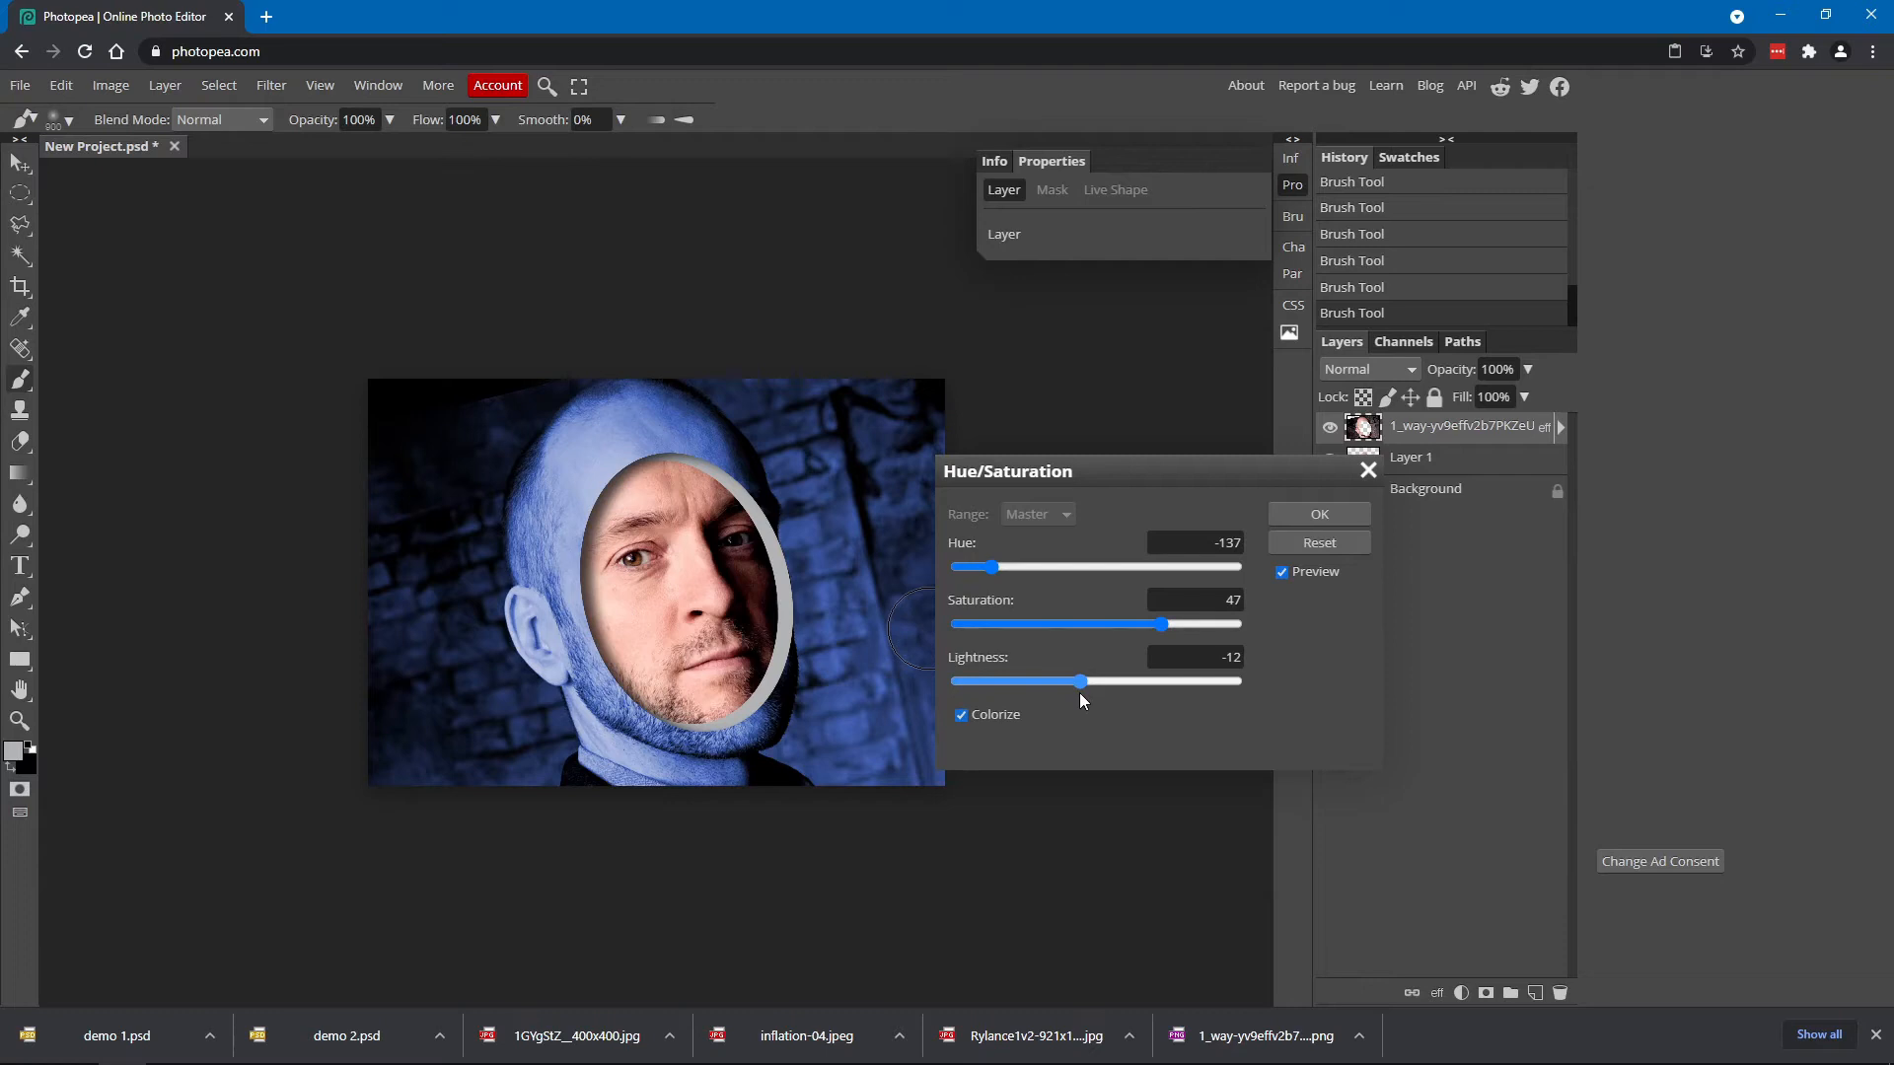
click(1317, 514)
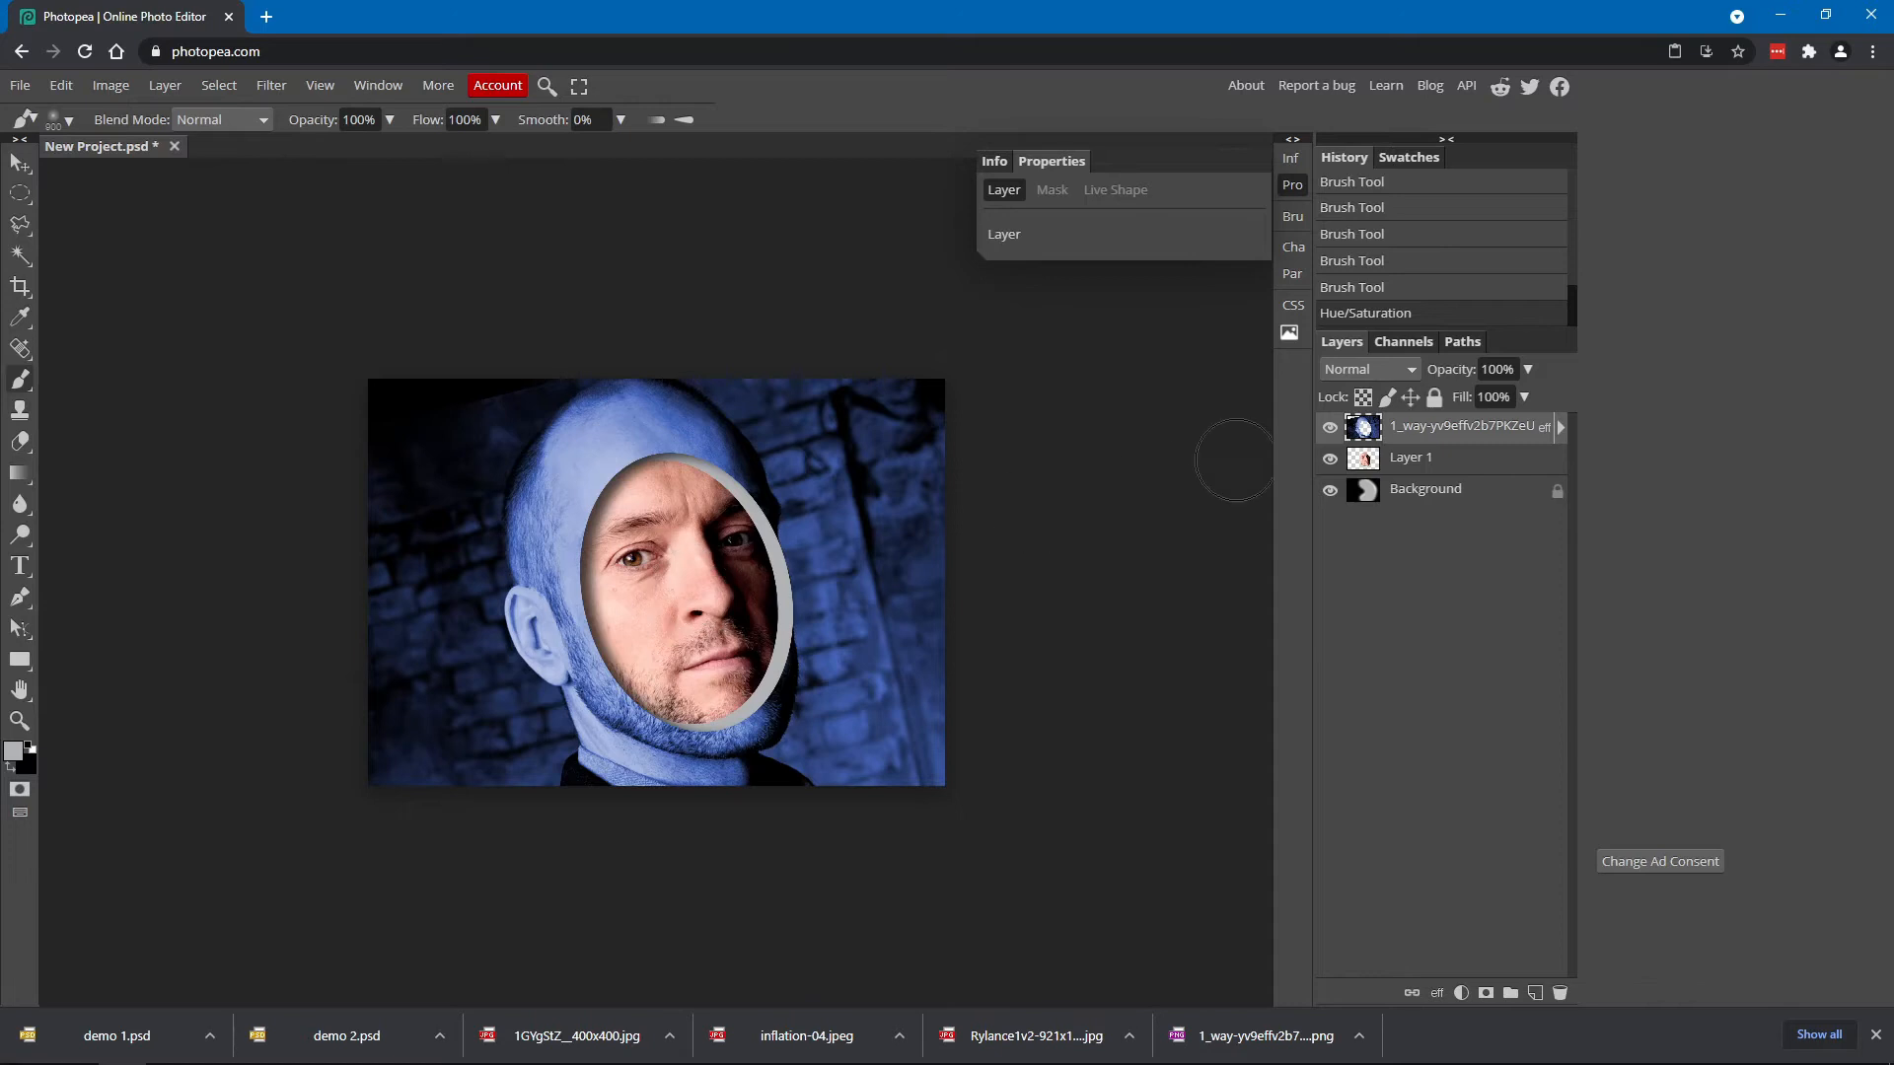
Open Hue/Saturation for the face piece on Layer 1 and turn on Colorize
click(1365, 464)
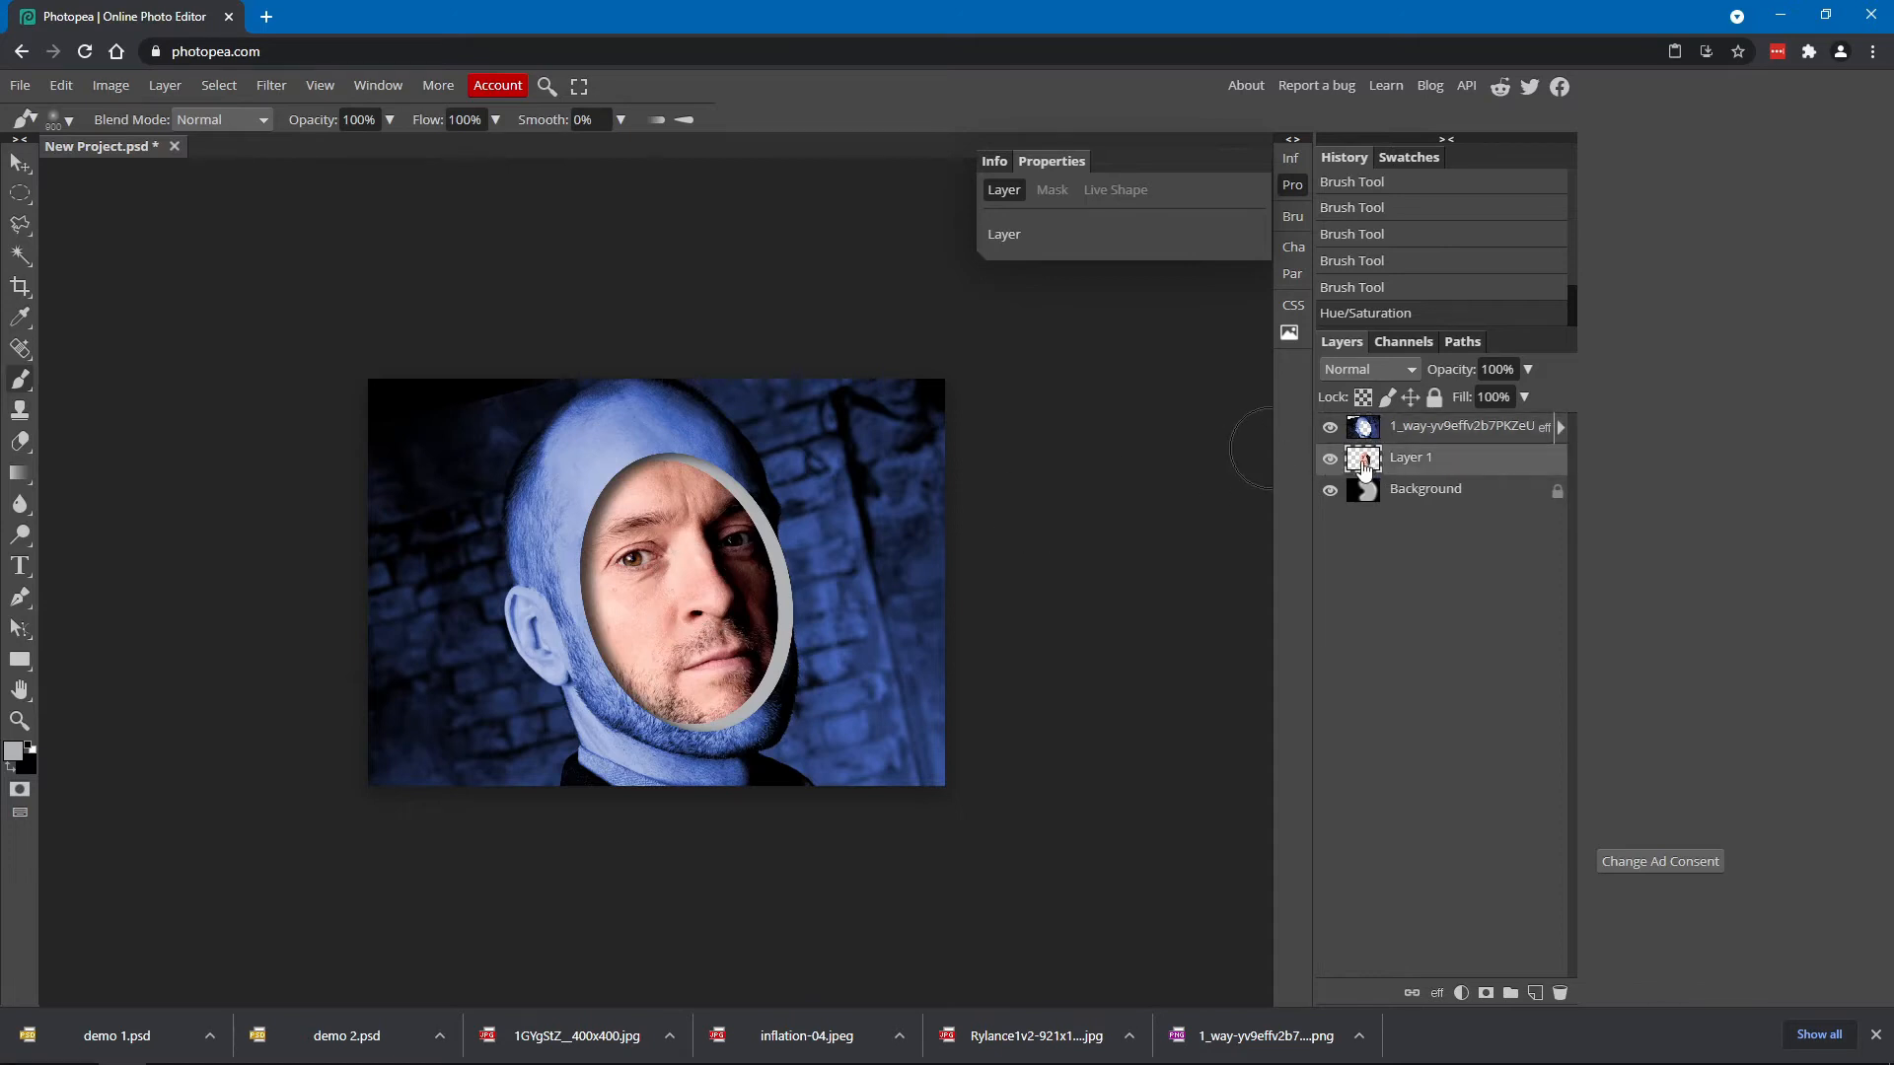
click(88, 85)
mouse_move(158, 117)
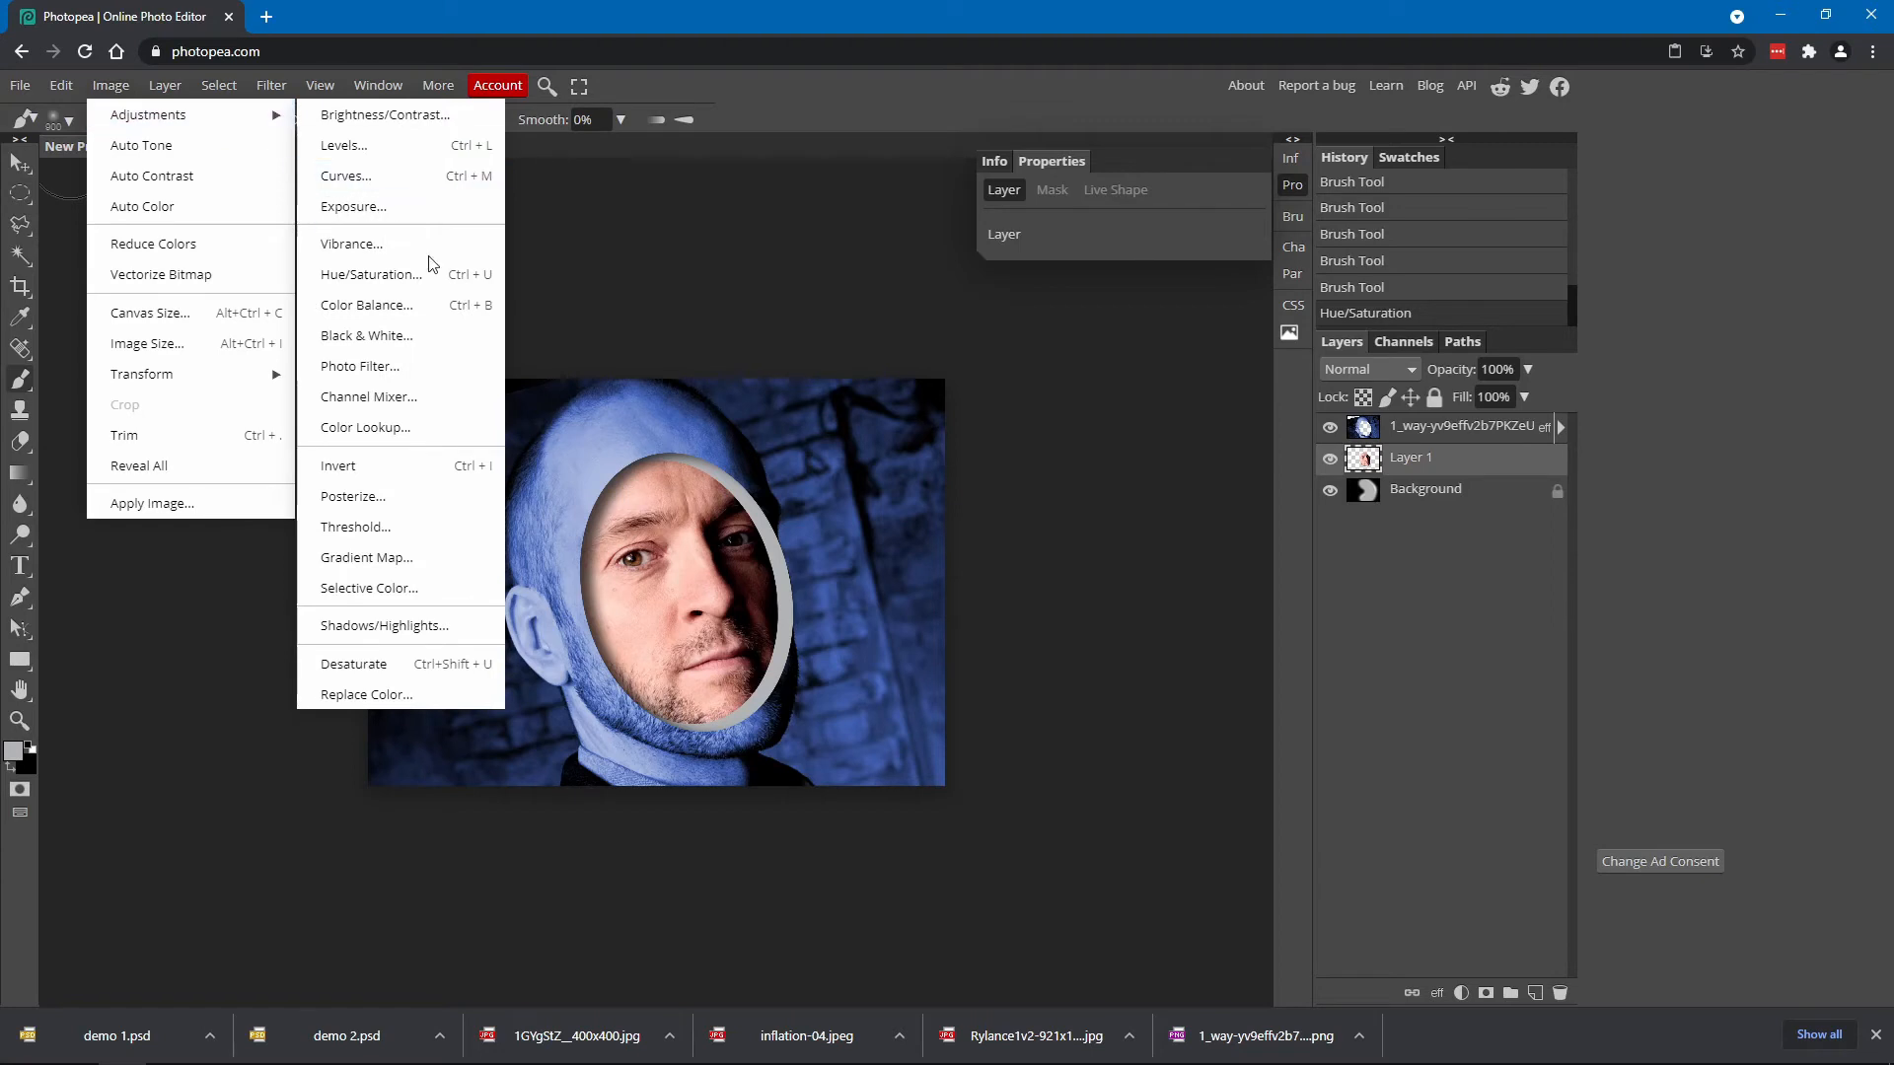
click(399, 276)
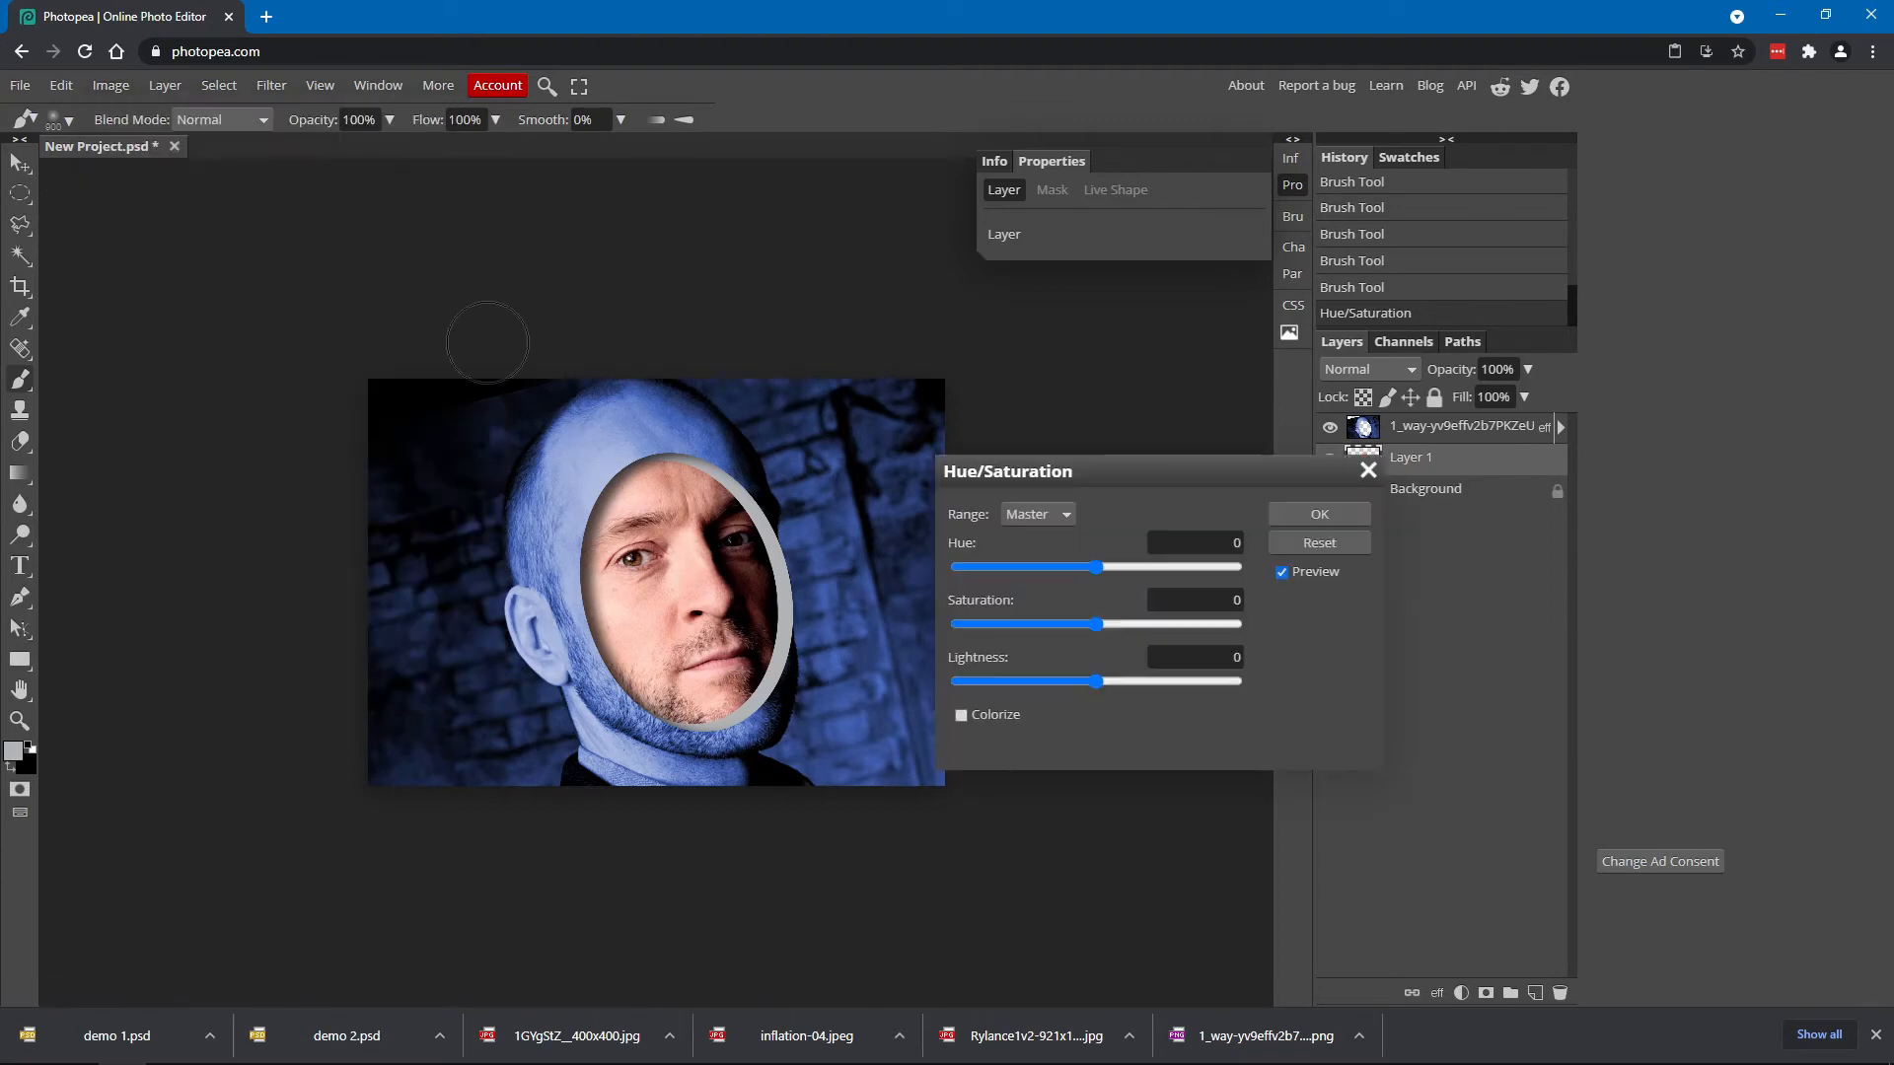
click(962, 716)
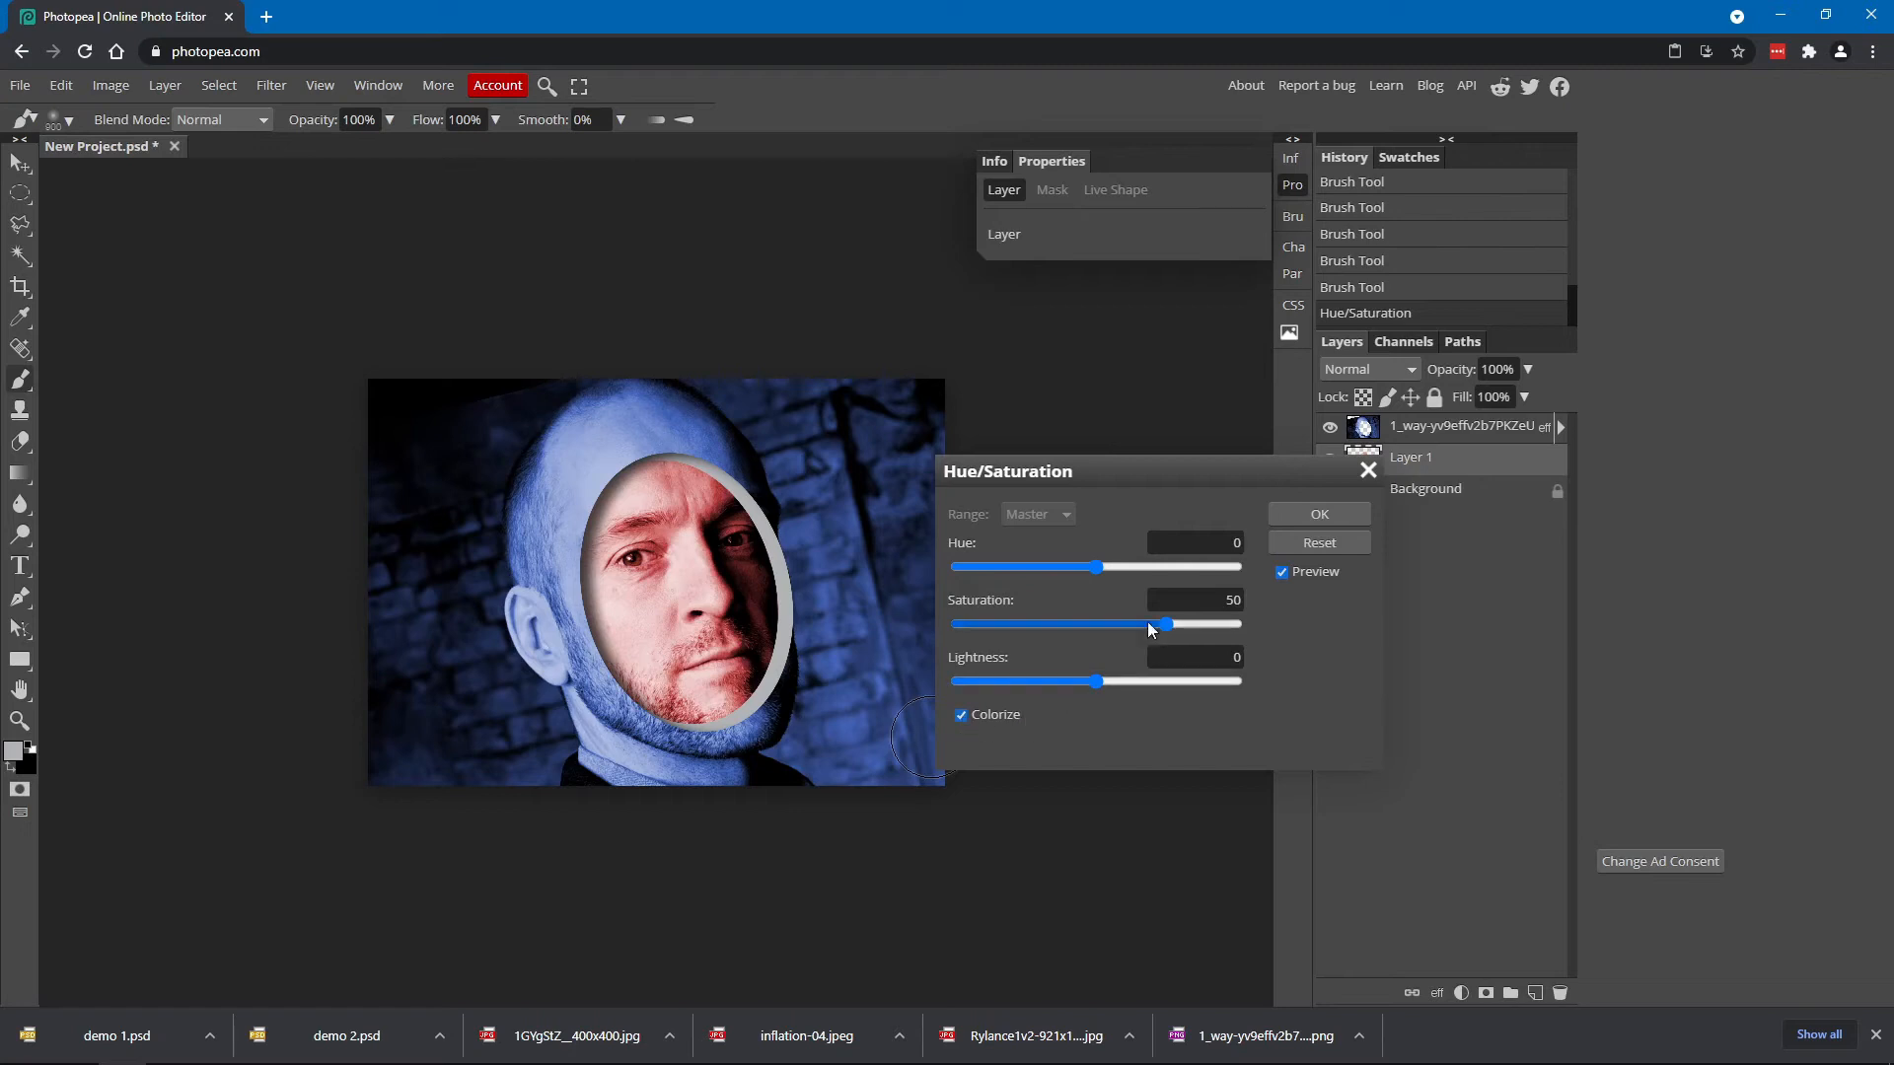
Try colorize hues of -137, -95, 18 and -40 on the Layer 1 face piece
drag(1097, 568, 991, 577)
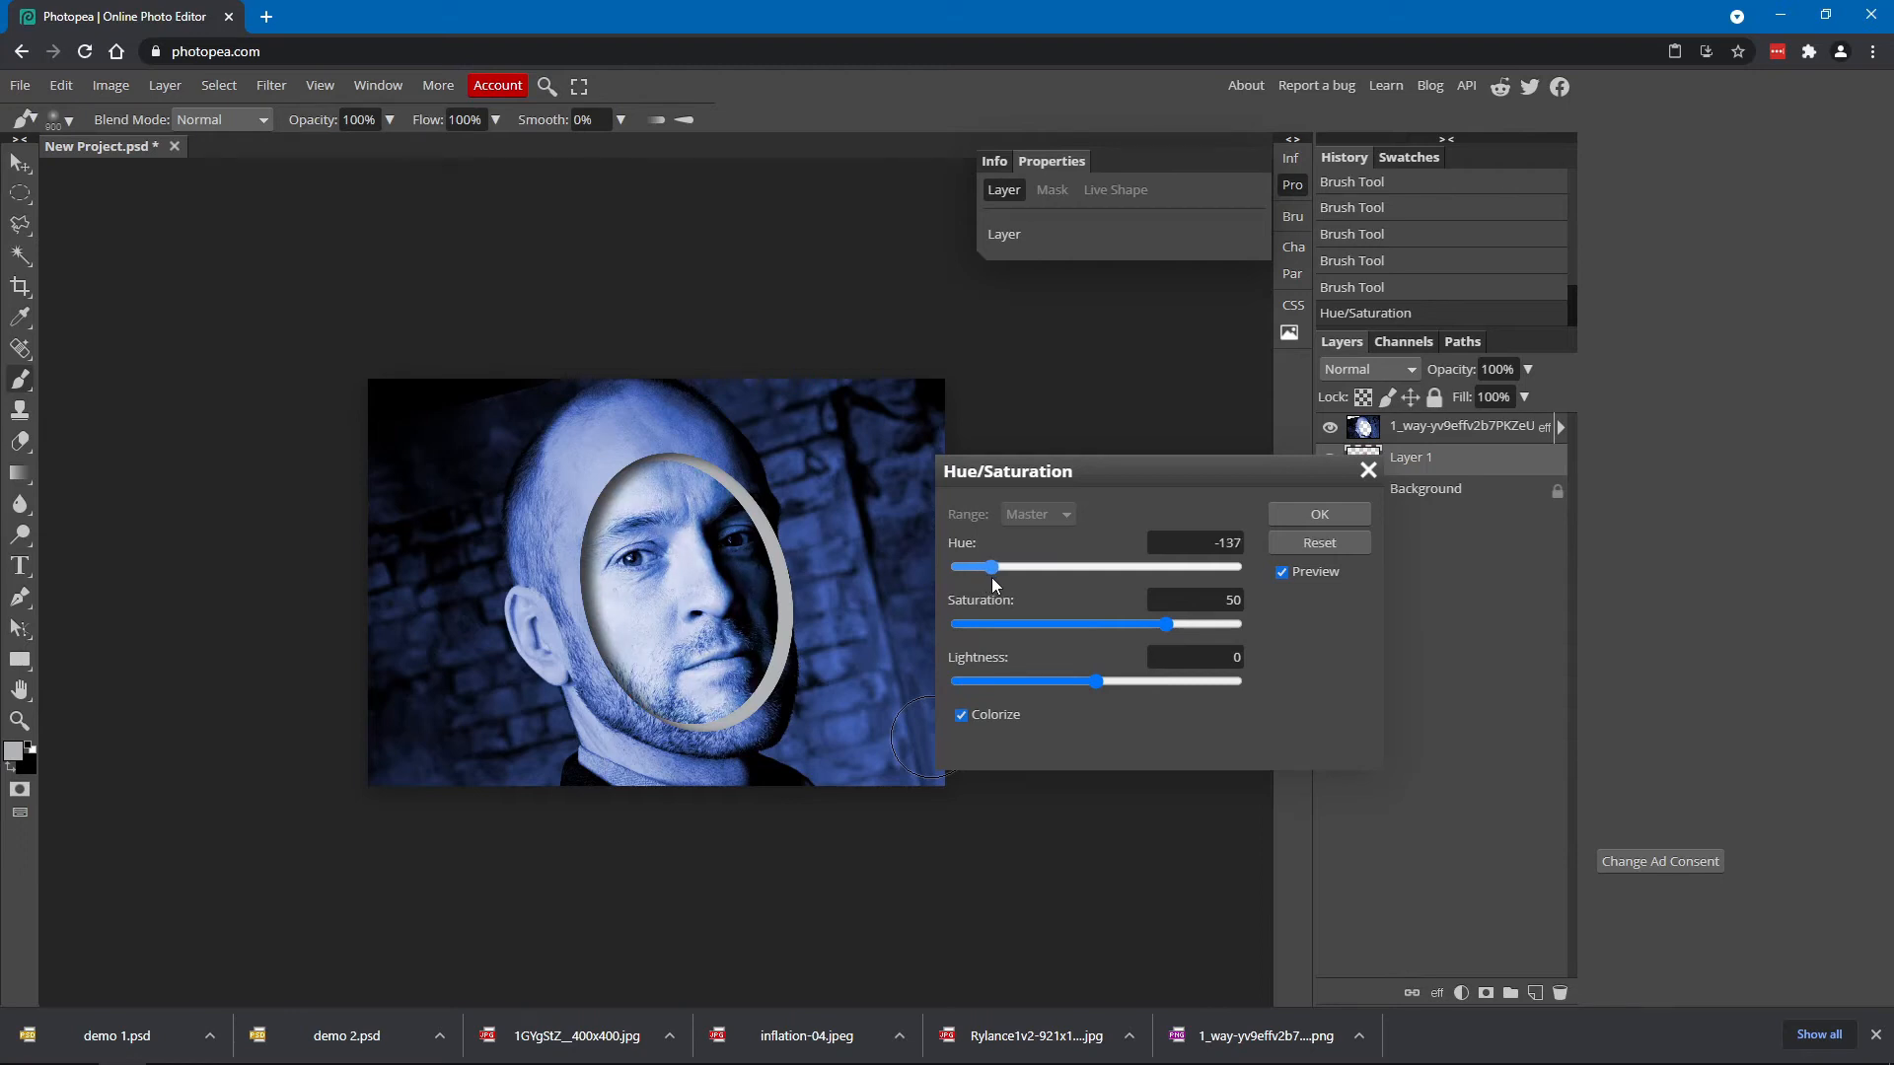
drag(991, 577, 1022, 578)
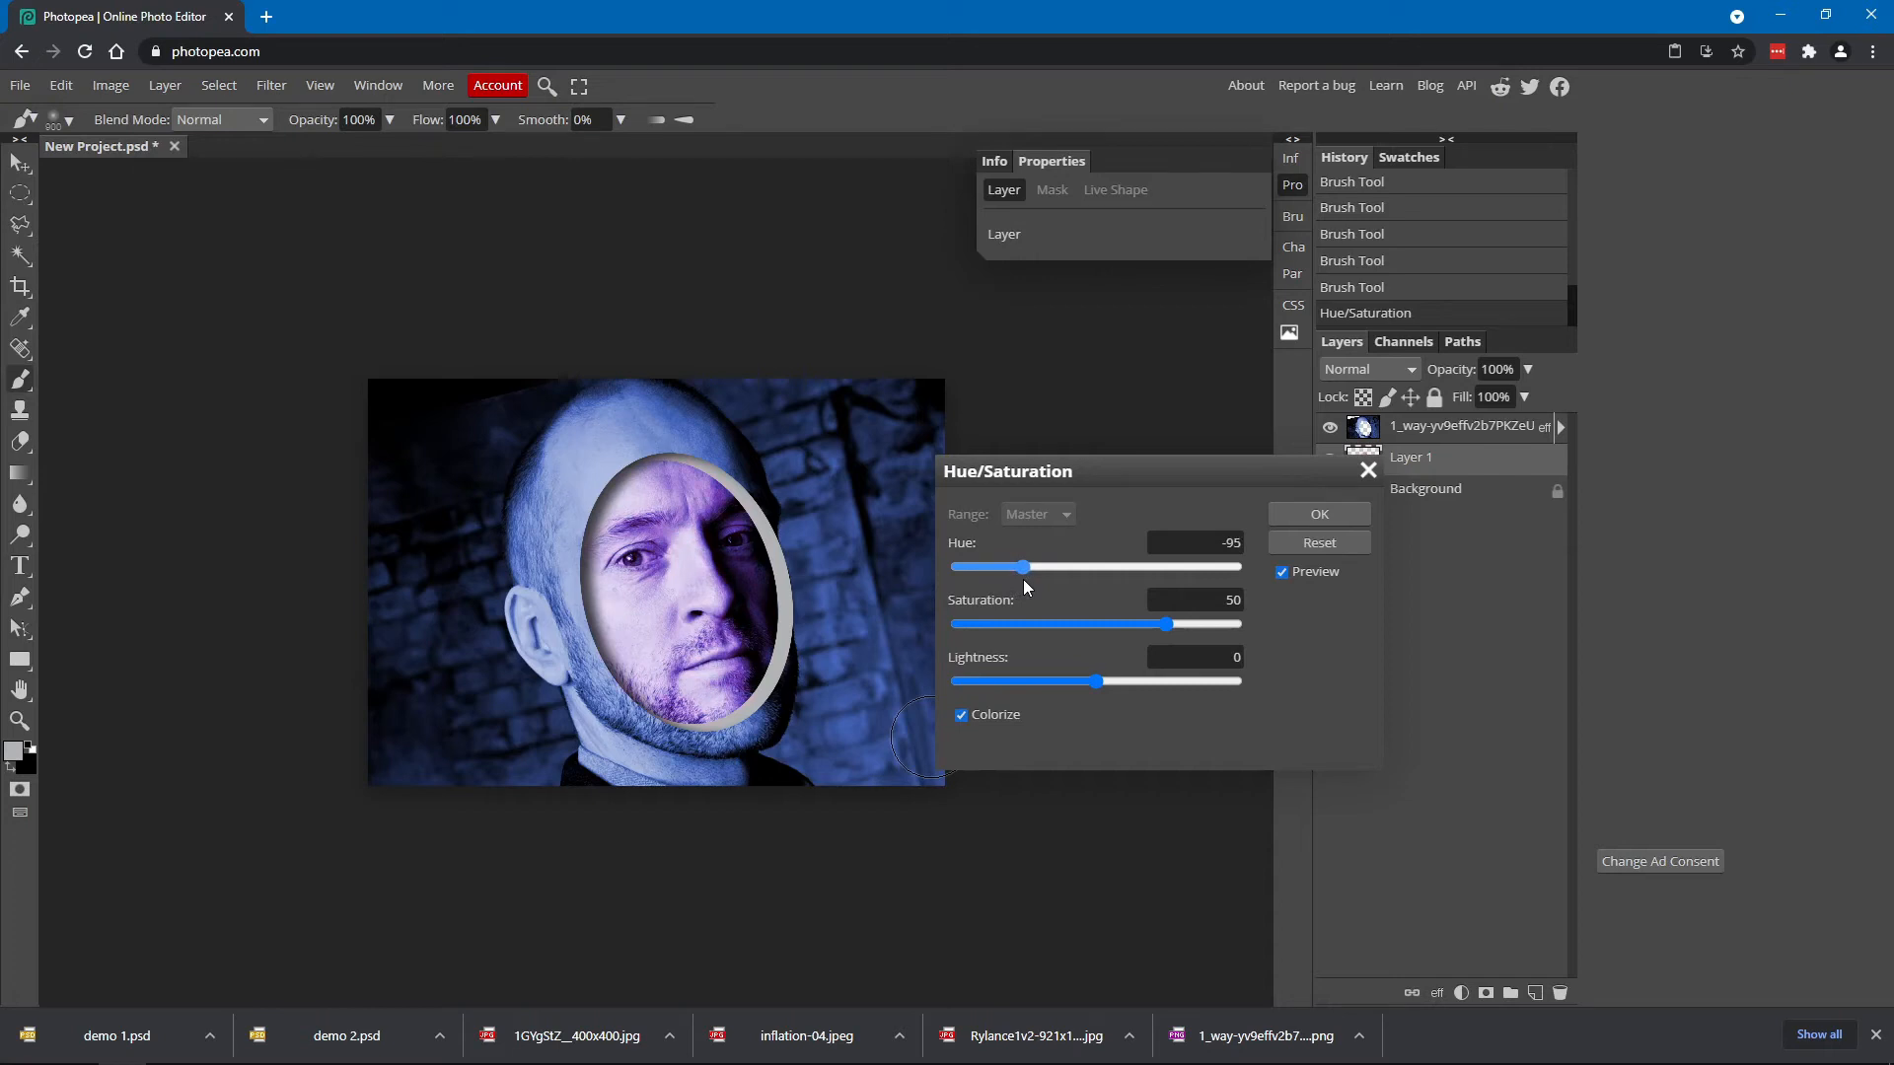
drag(1024, 586, 1110, 596)
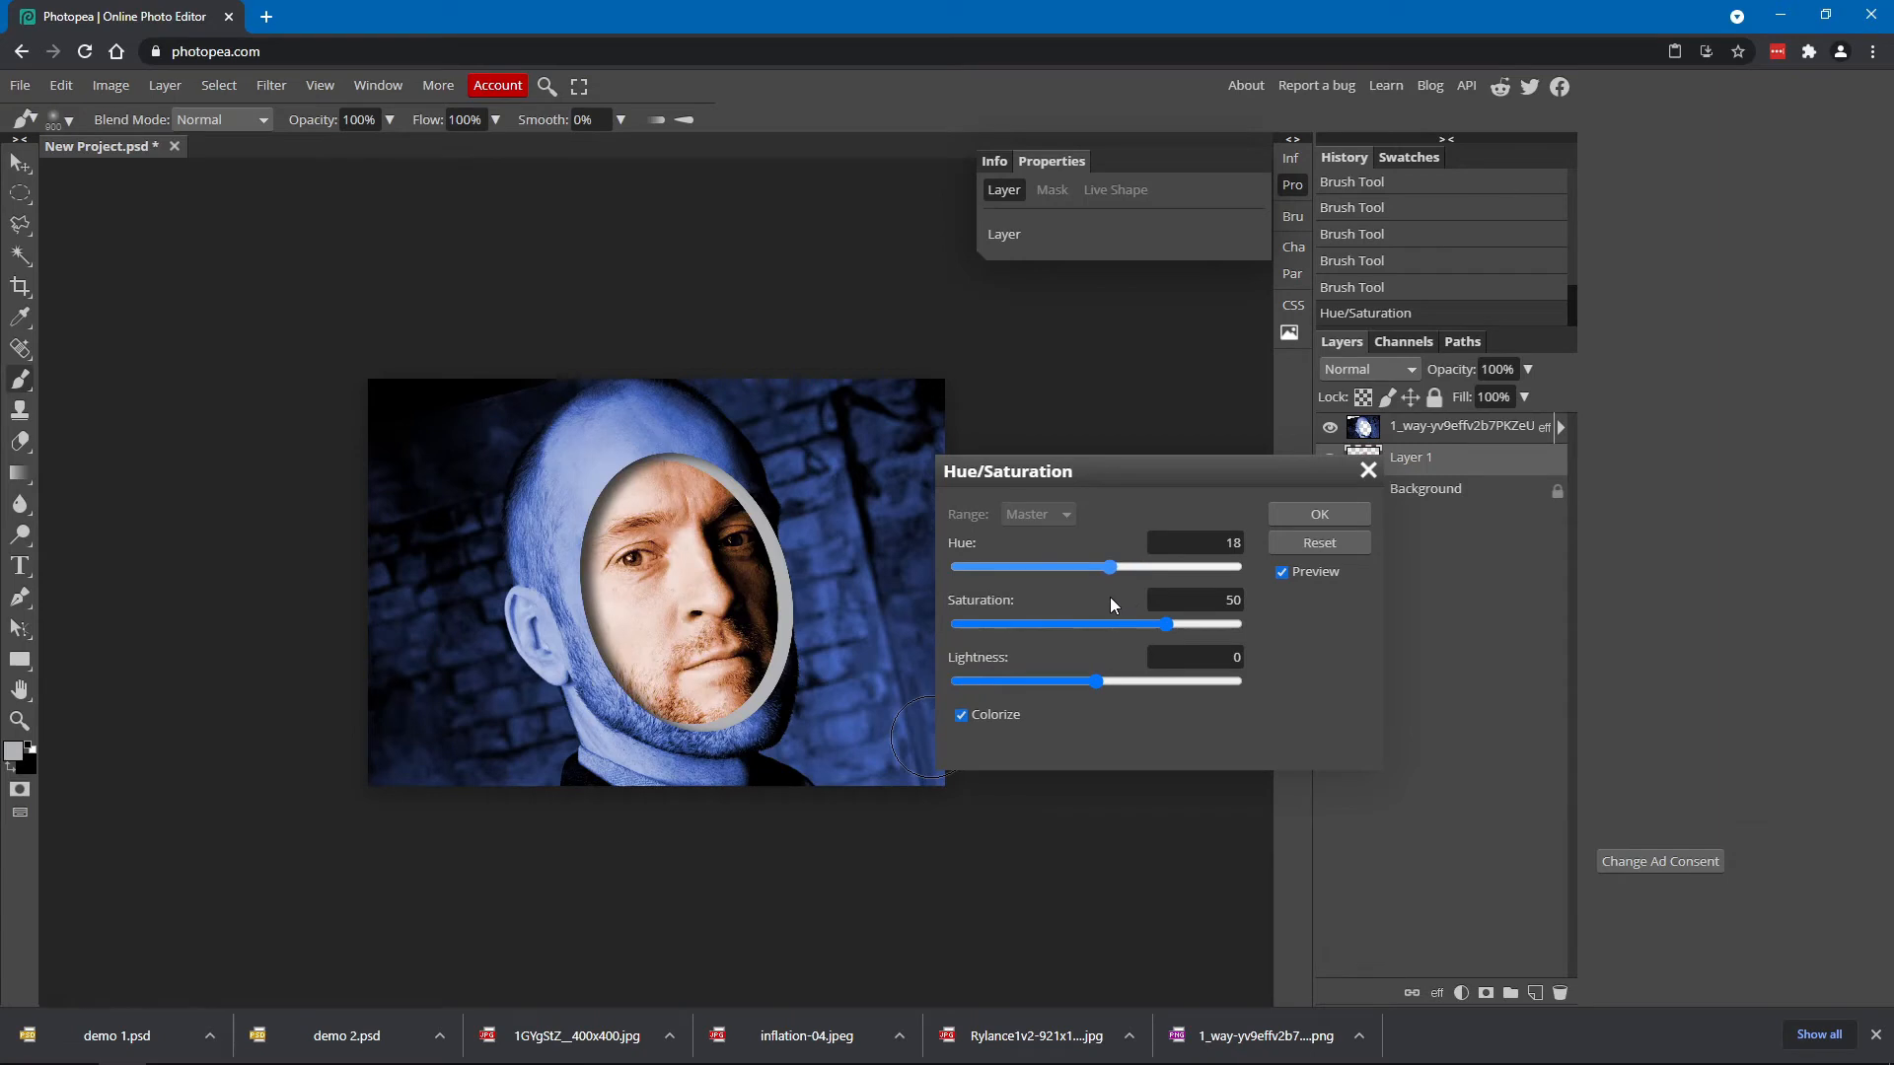
drag(1109, 595, 1081, 595)
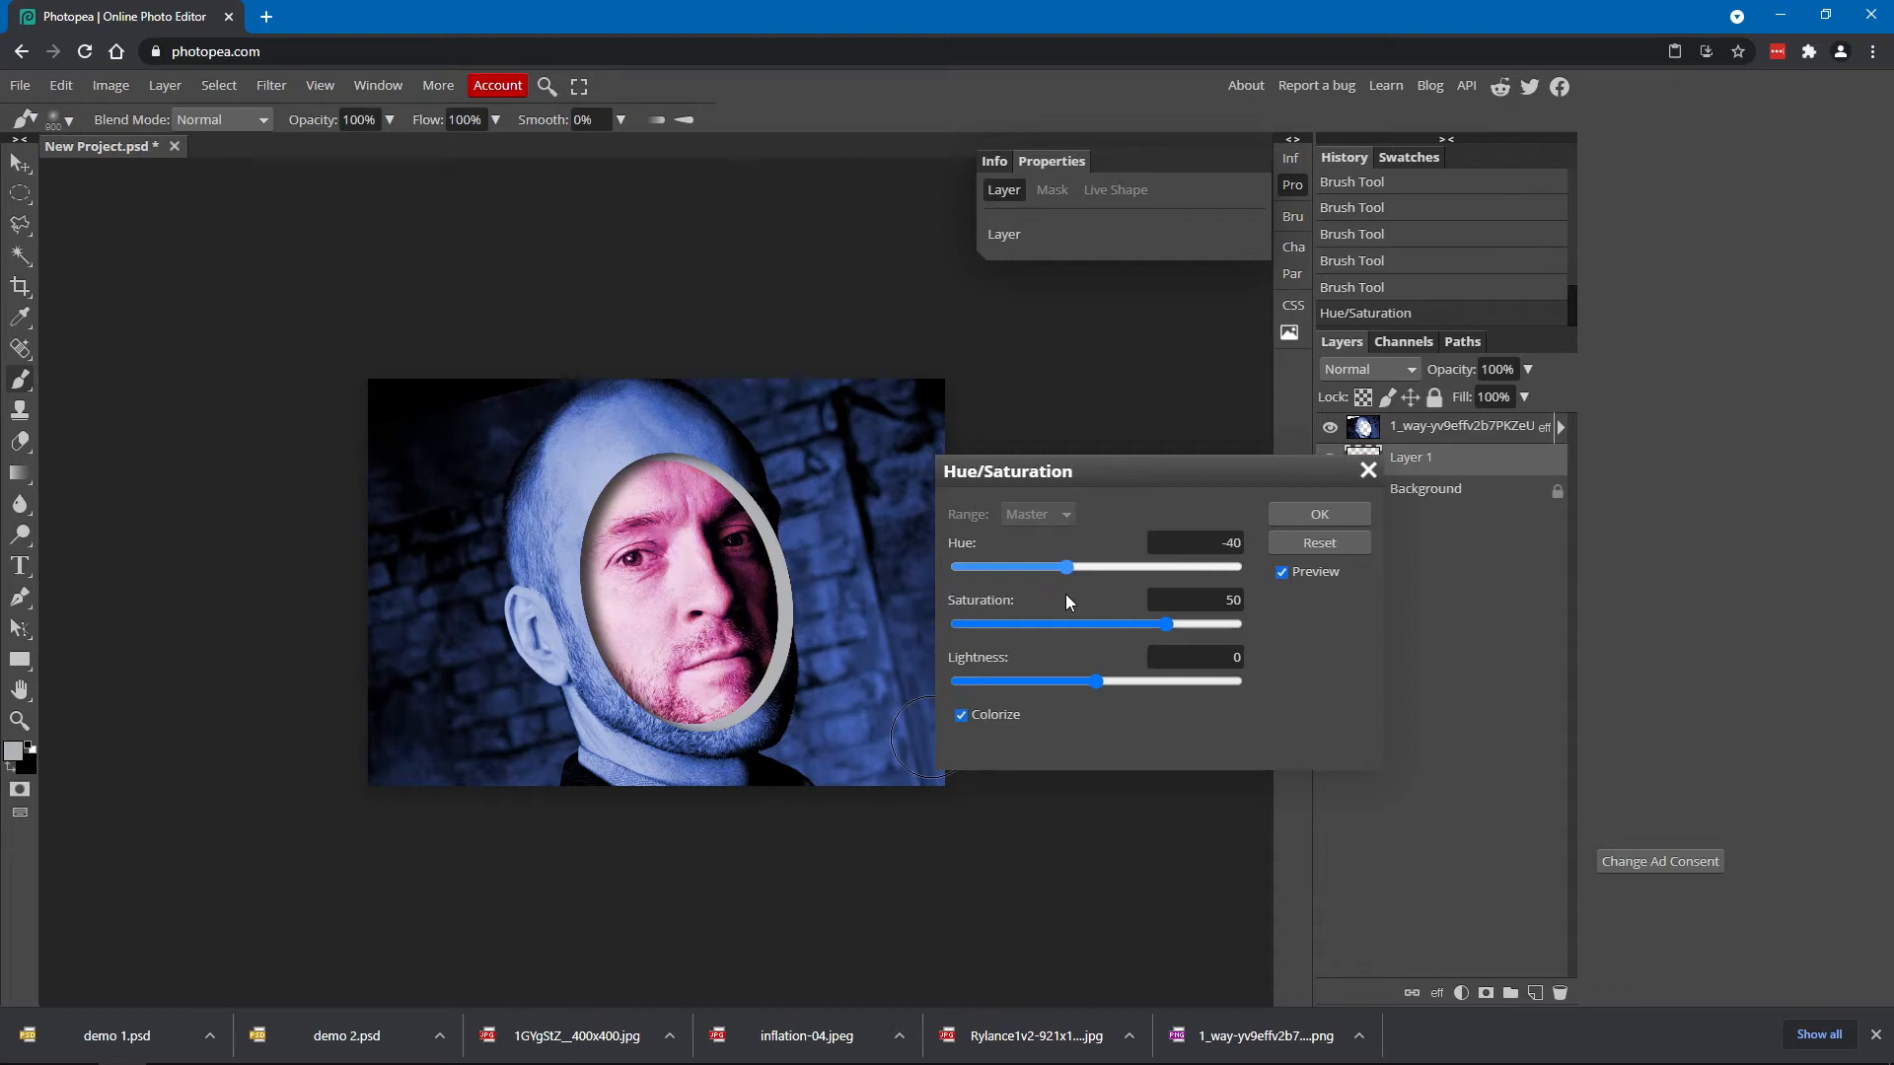
Set the Layer 1 colorize hue to -137, fine-tune its saturation and apply the Hue/Saturation adjustment
drag(1065, 594, 991, 590)
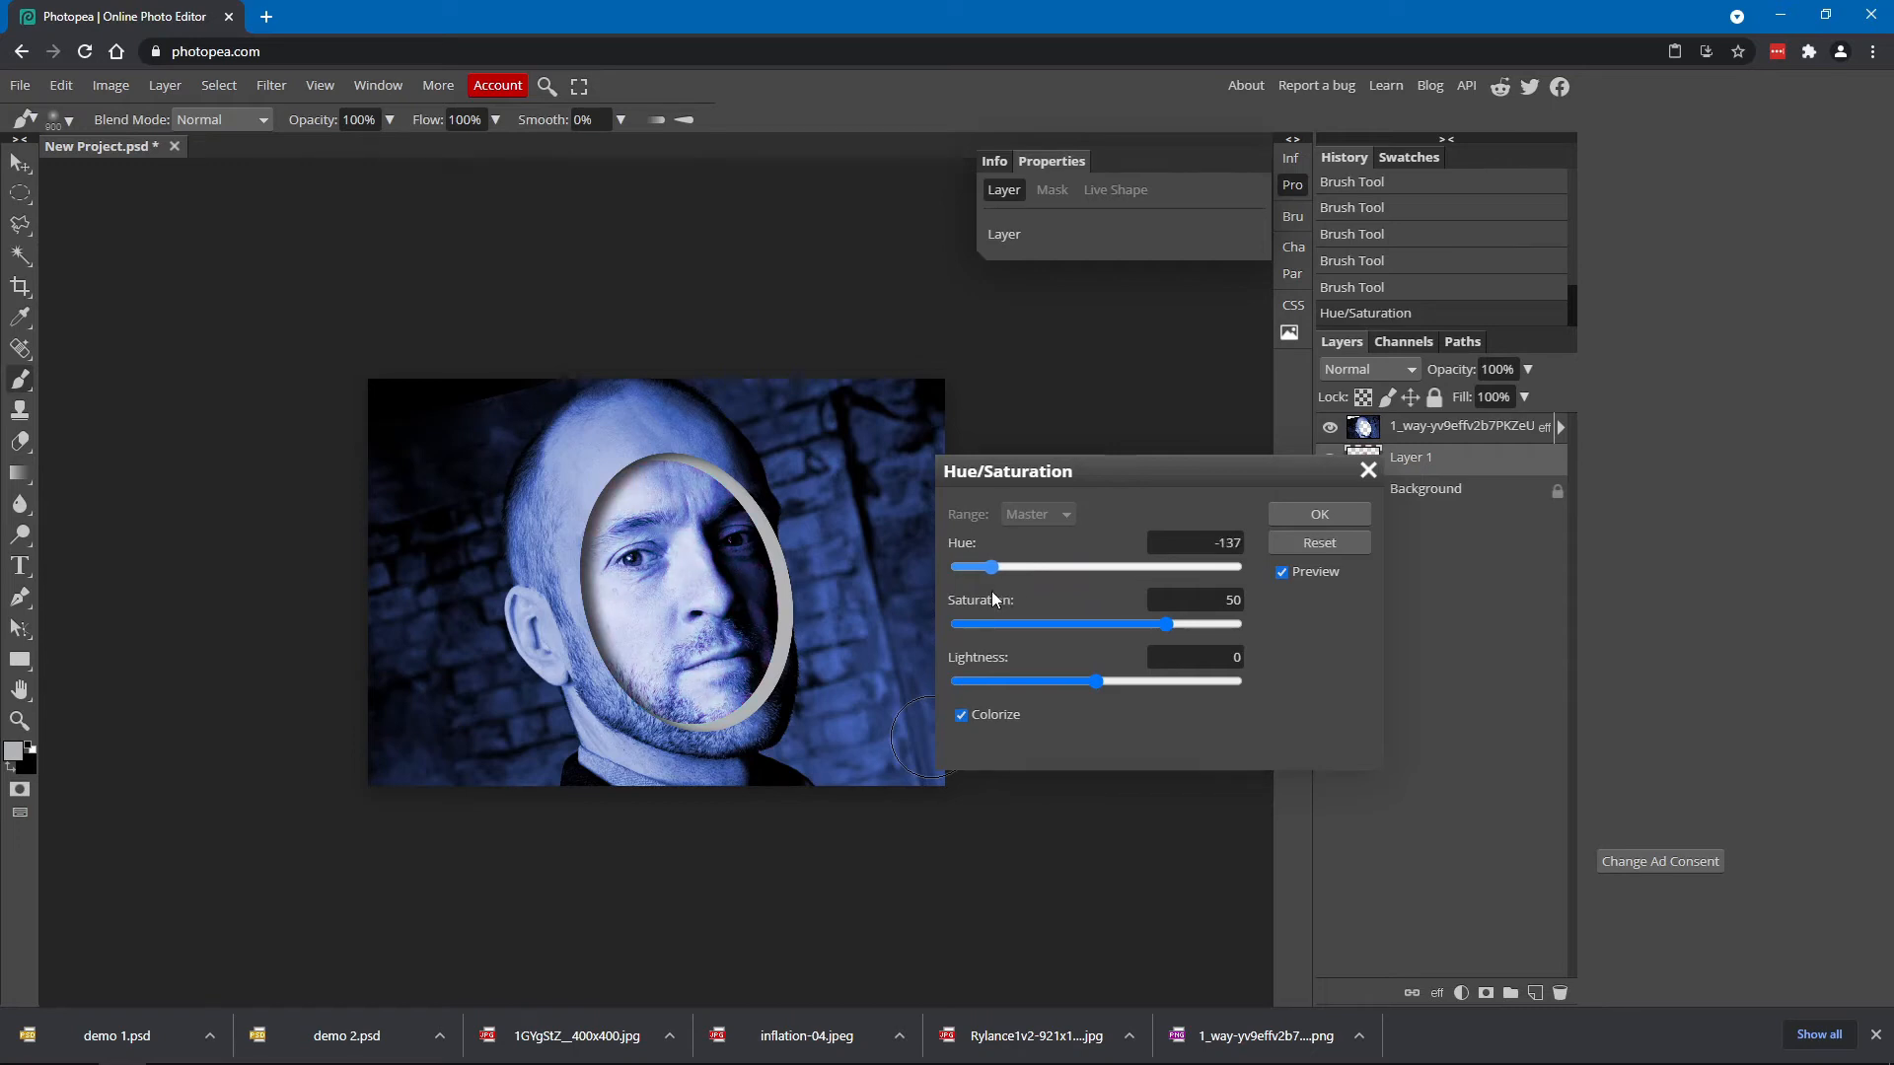
drag(991, 590, 994, 598)
mouse_move(1167, 629)
mouse_down()
mouse_move(1241, 632)
mouse_move(1170, 629)
mouse_up()
click(1319, 514)
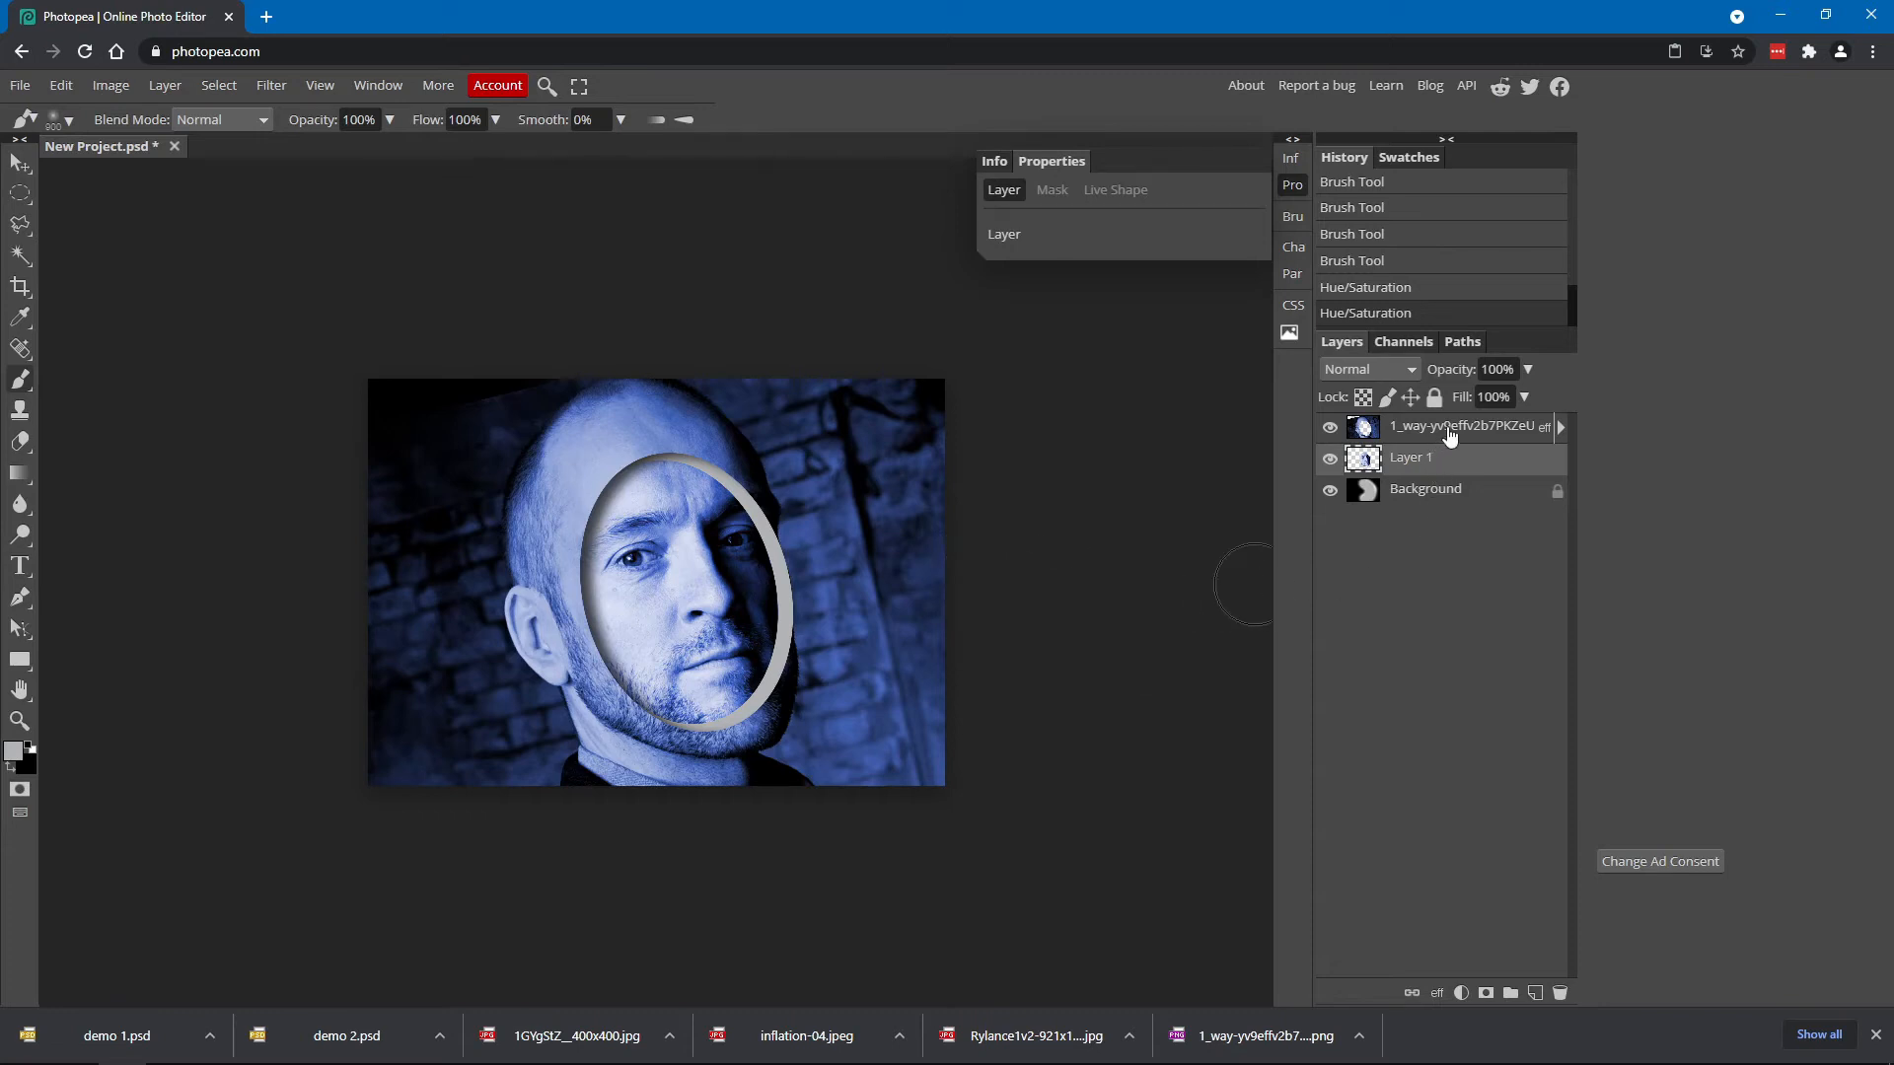
Nudge the Layer 1 face piece slightly inside the portrait's elliptical opening with the Move tool
click(20, 163)
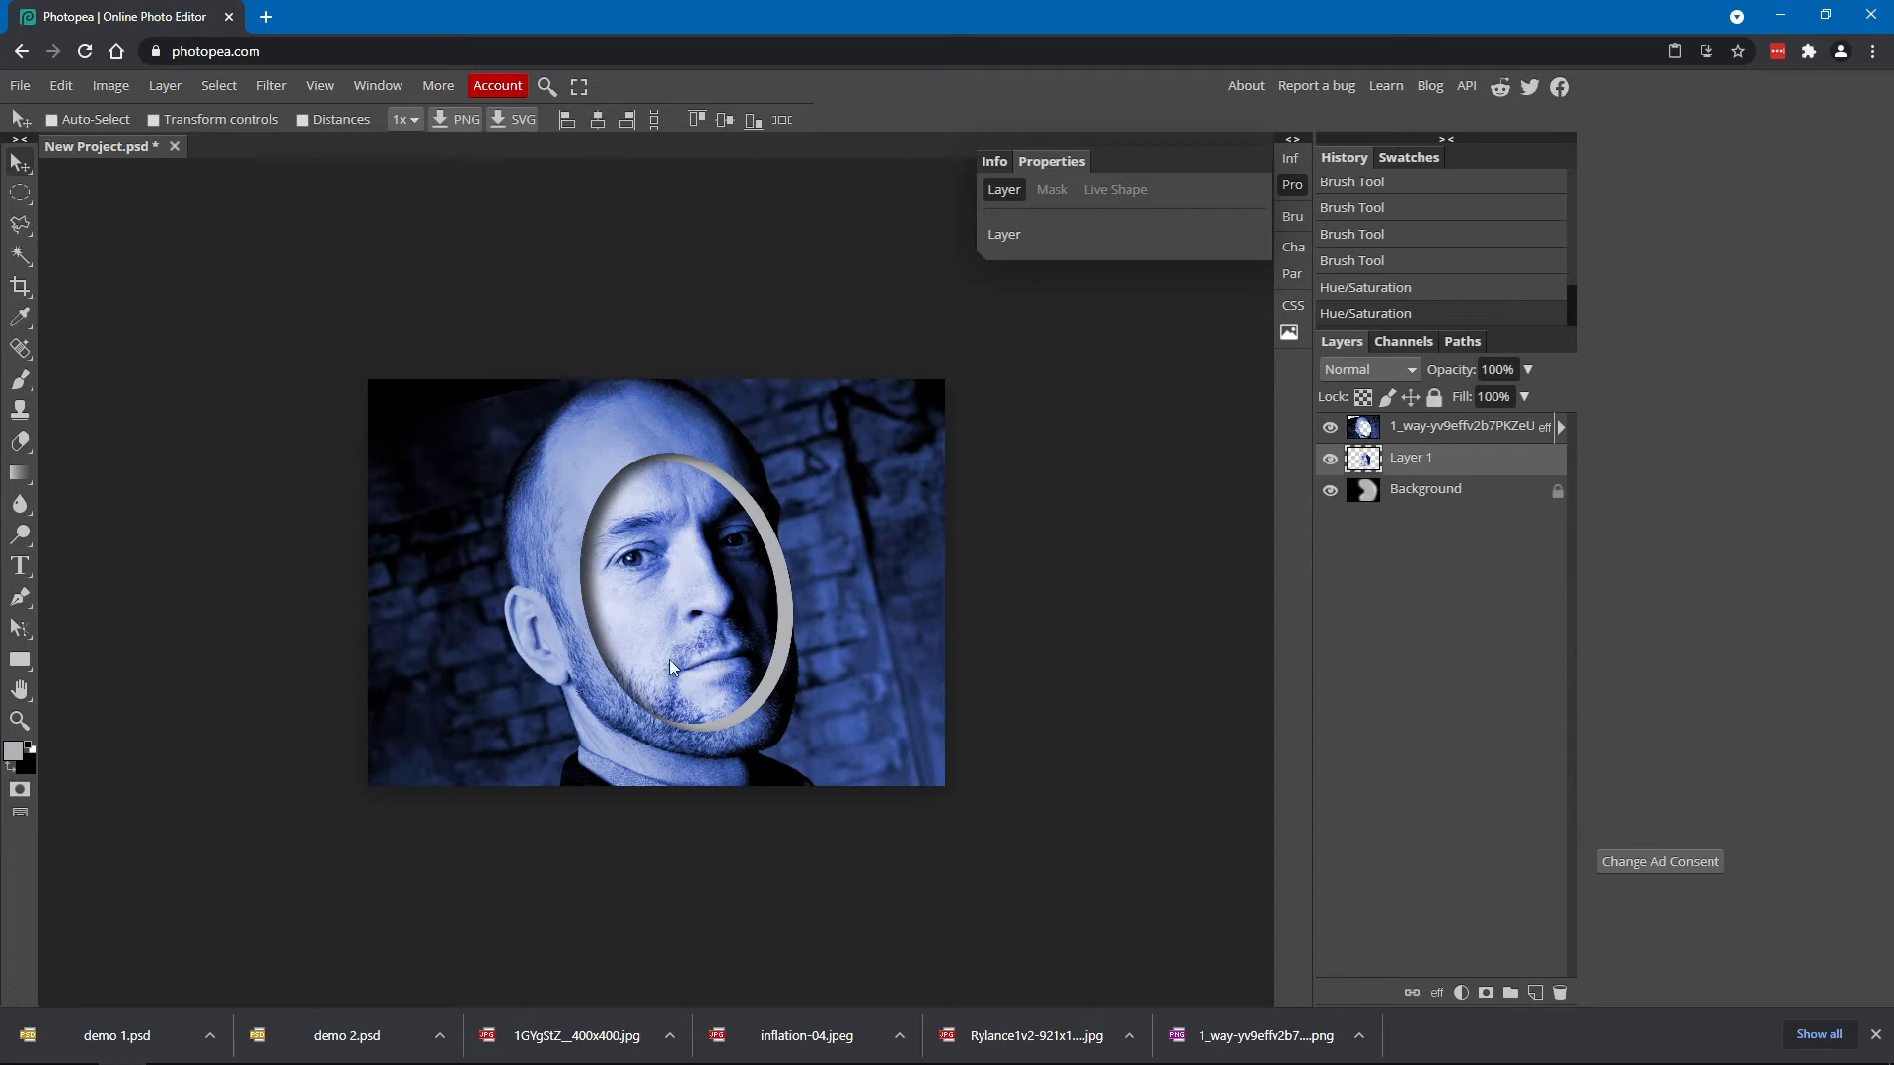
mouse_move(680, 593)
mouse_down()
mouse_move(825, 665)
mouse_move(697, 697)
mouse_move(637, 737)
mouse_move(684, 598)
mouse_up()
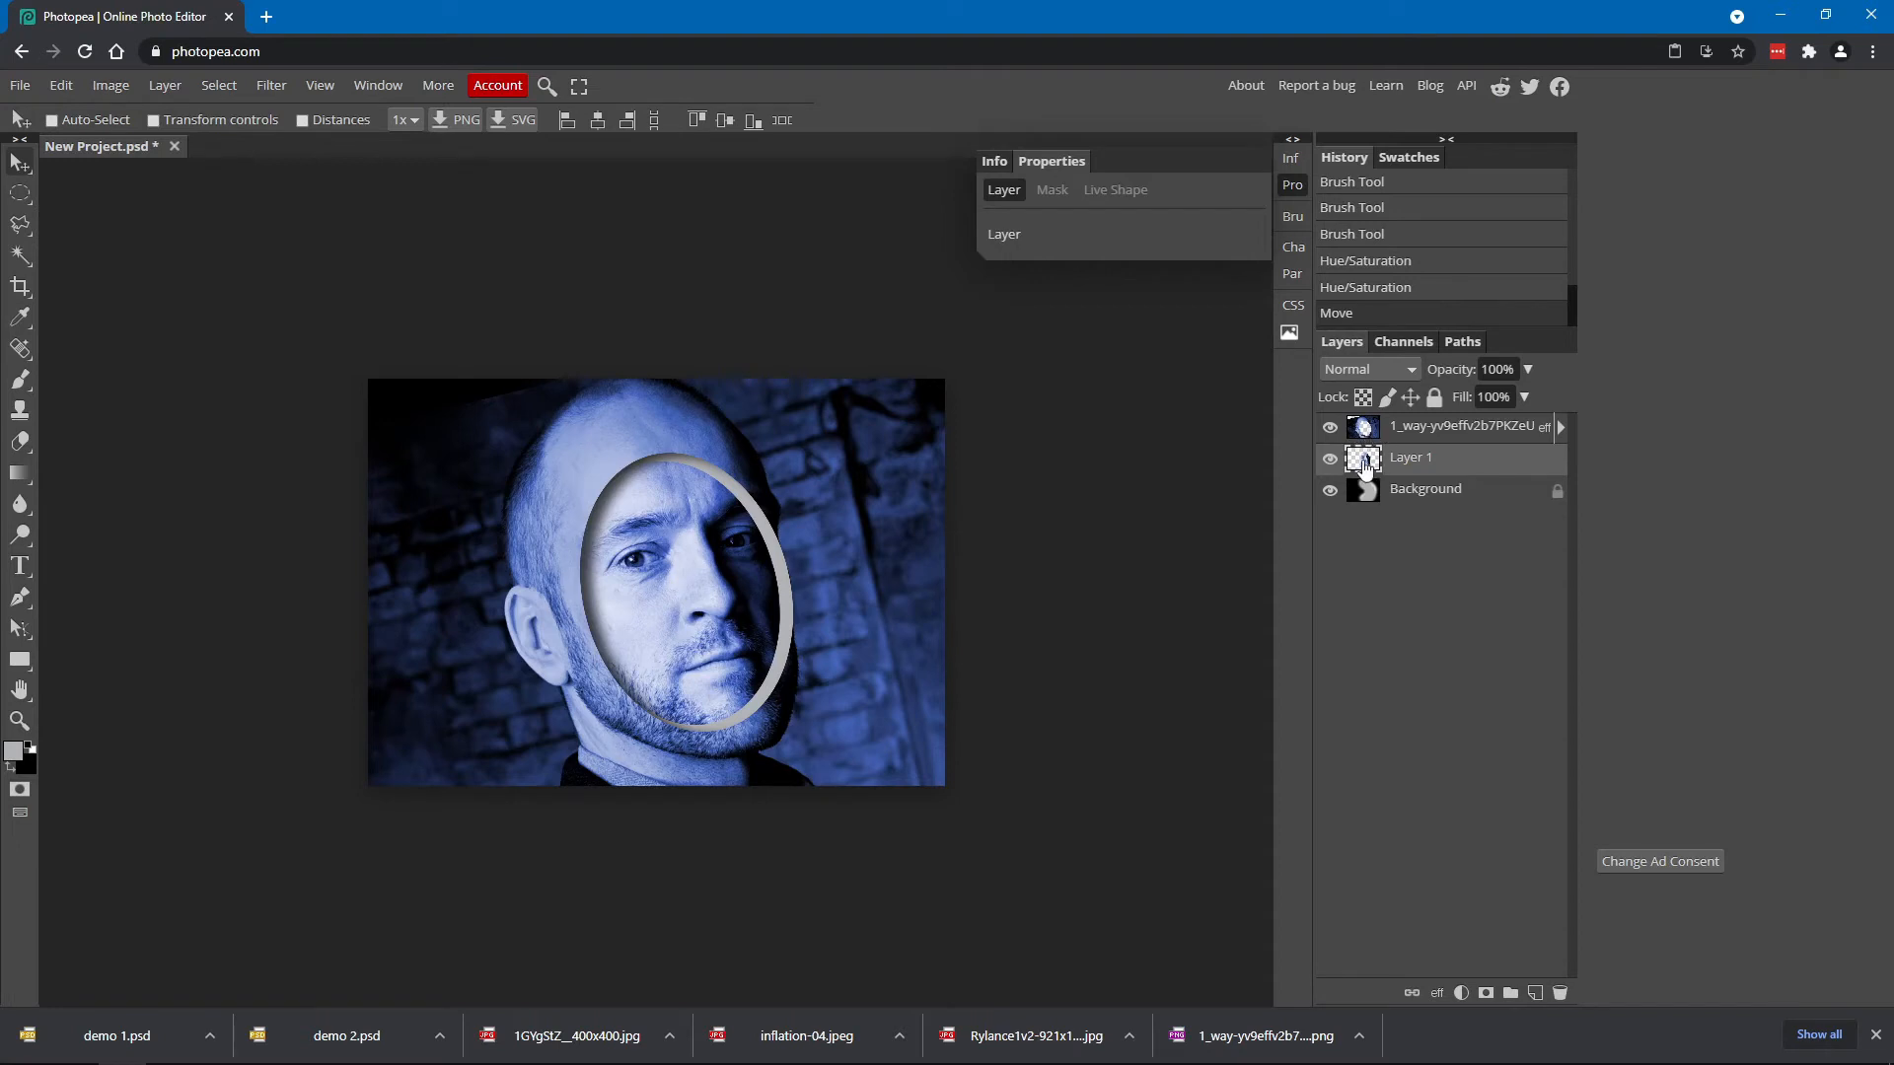
Duplicate Layer 1 to get a second face piece beneath the portrait
drag(1366, 467, 1539, 993)
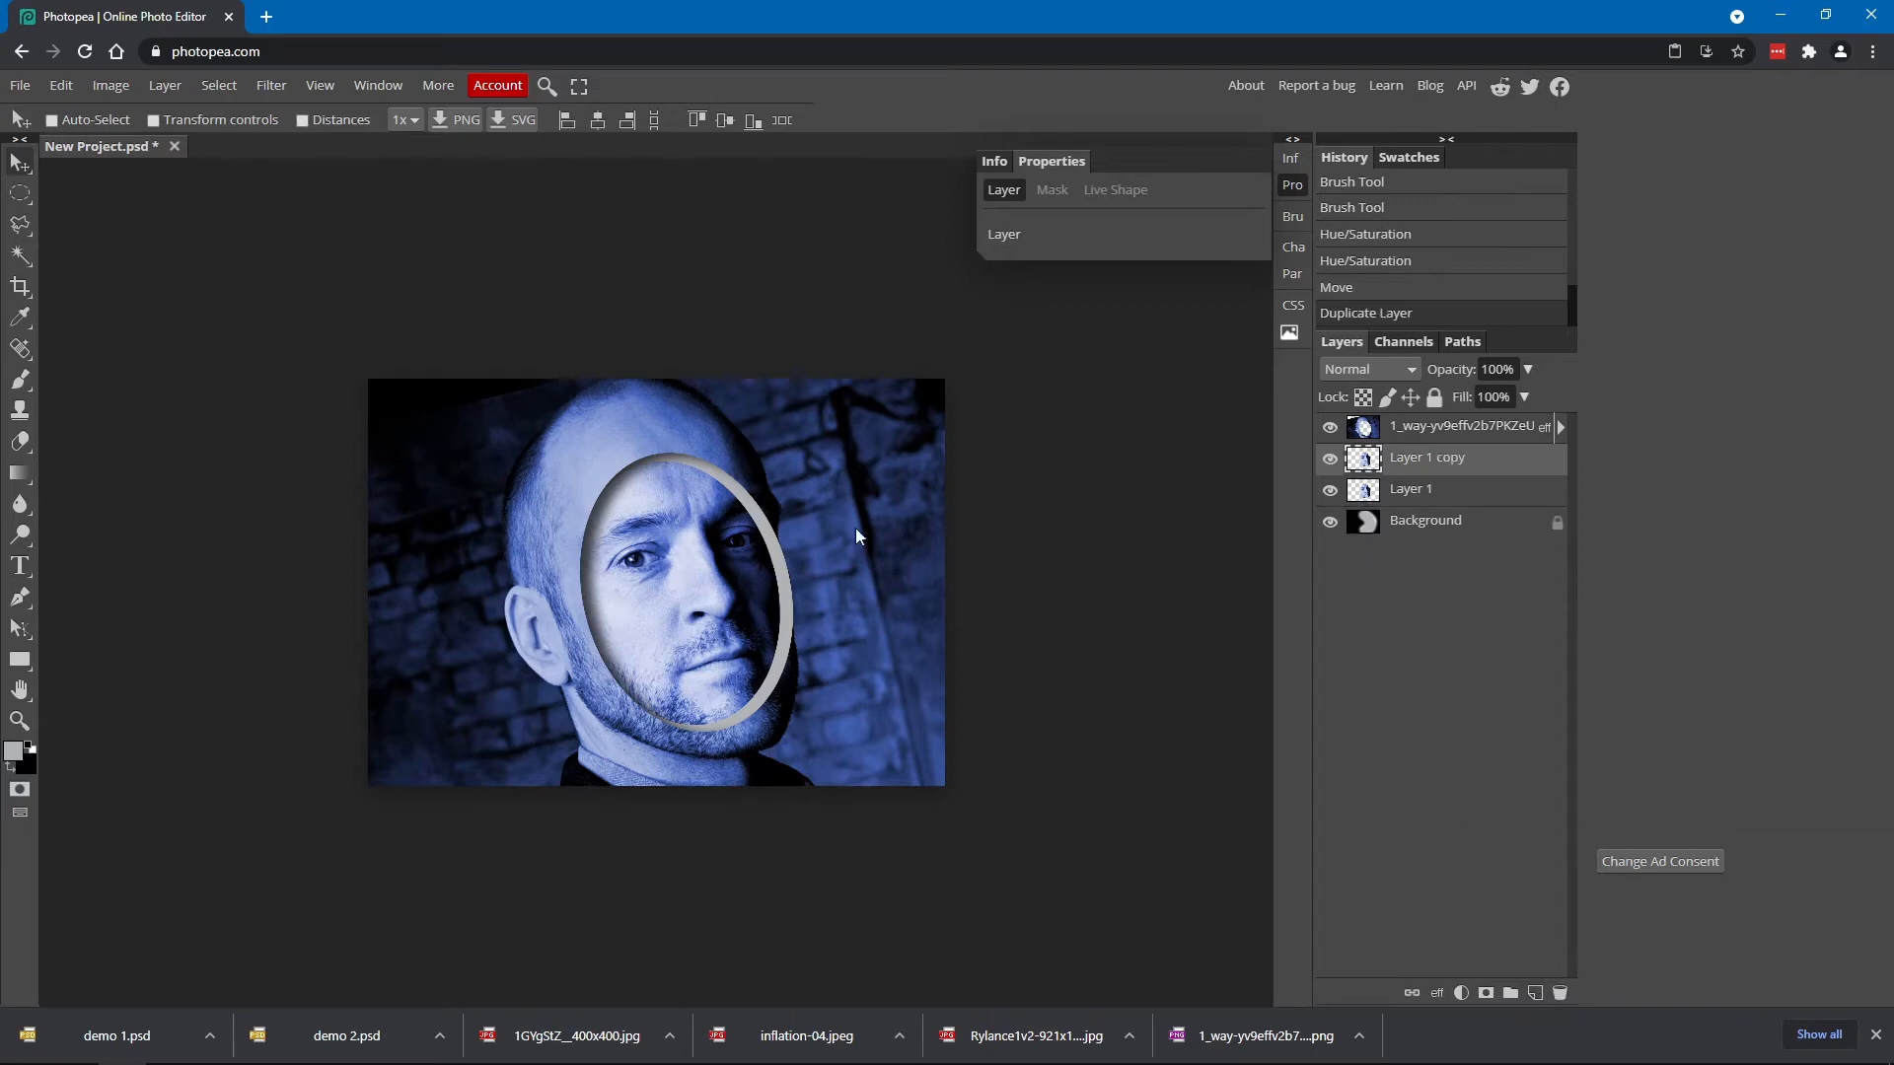
click(107, 91)
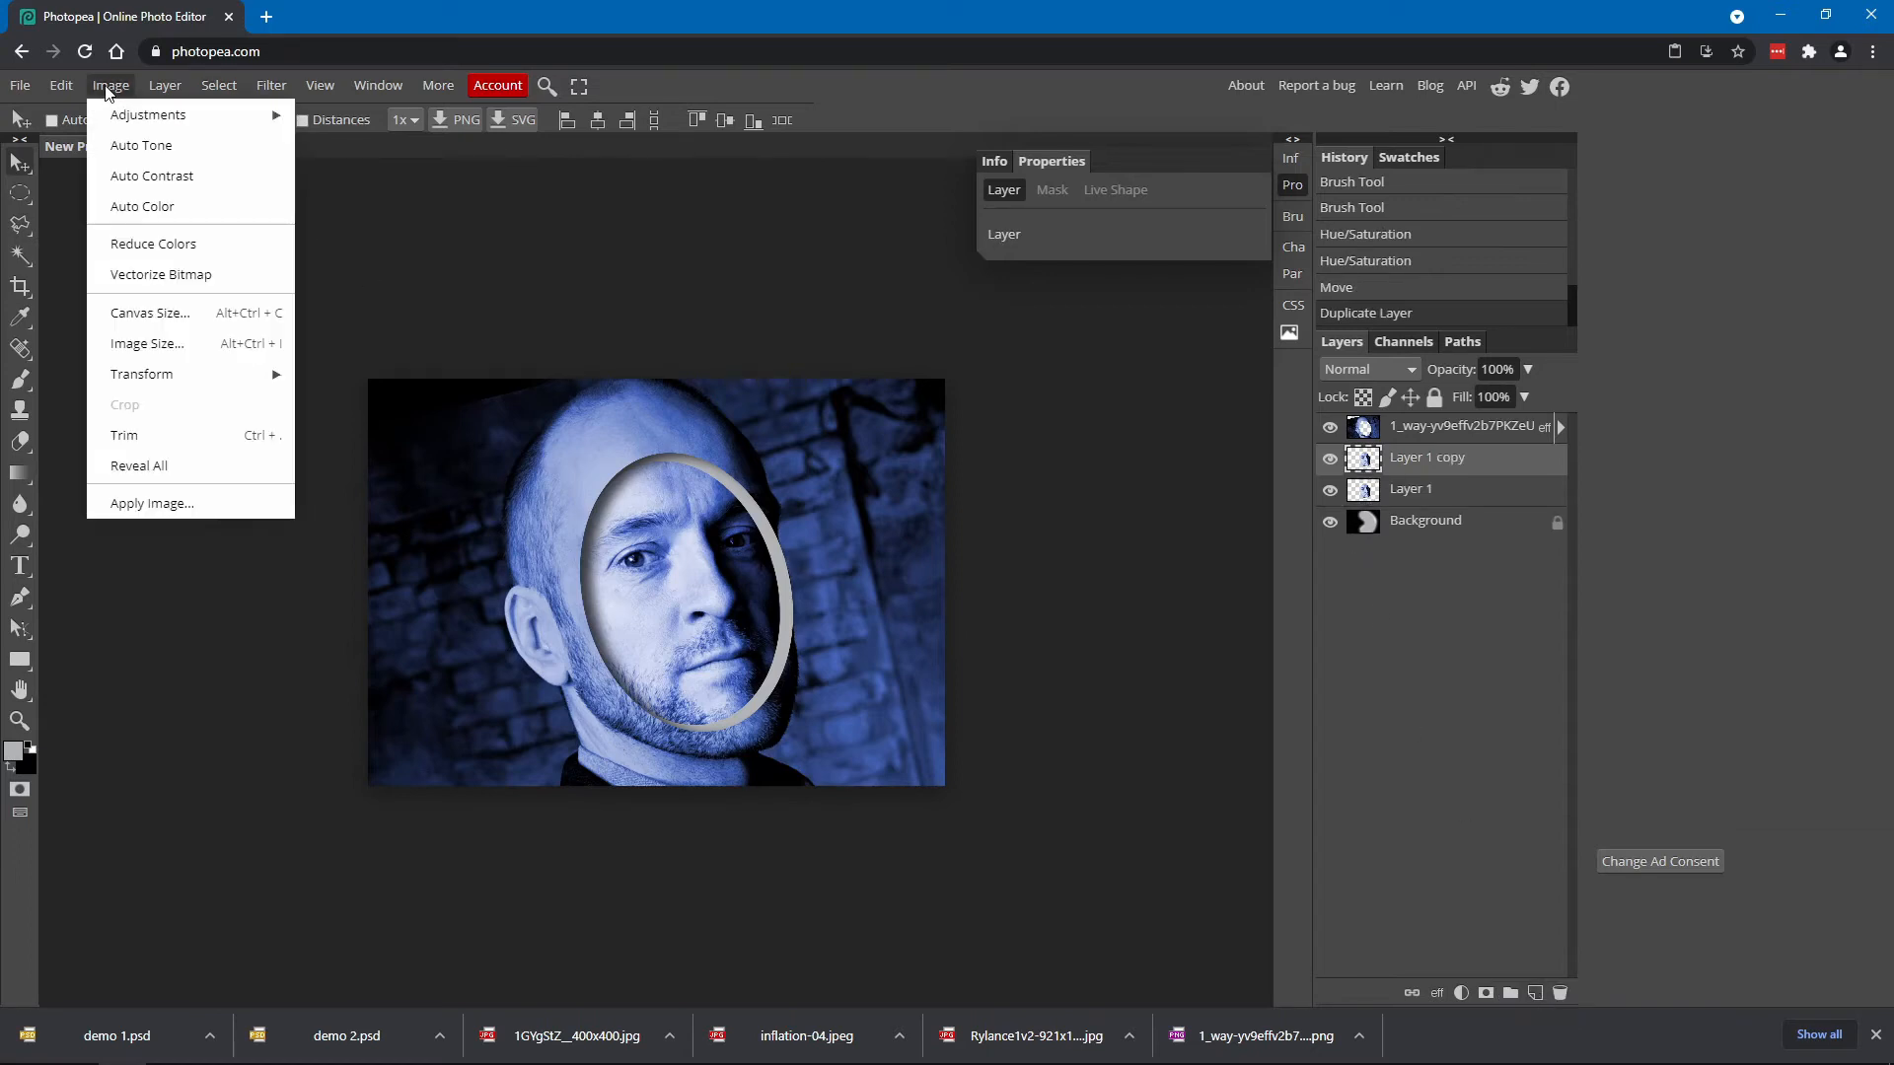
mouse_move(181, 380)
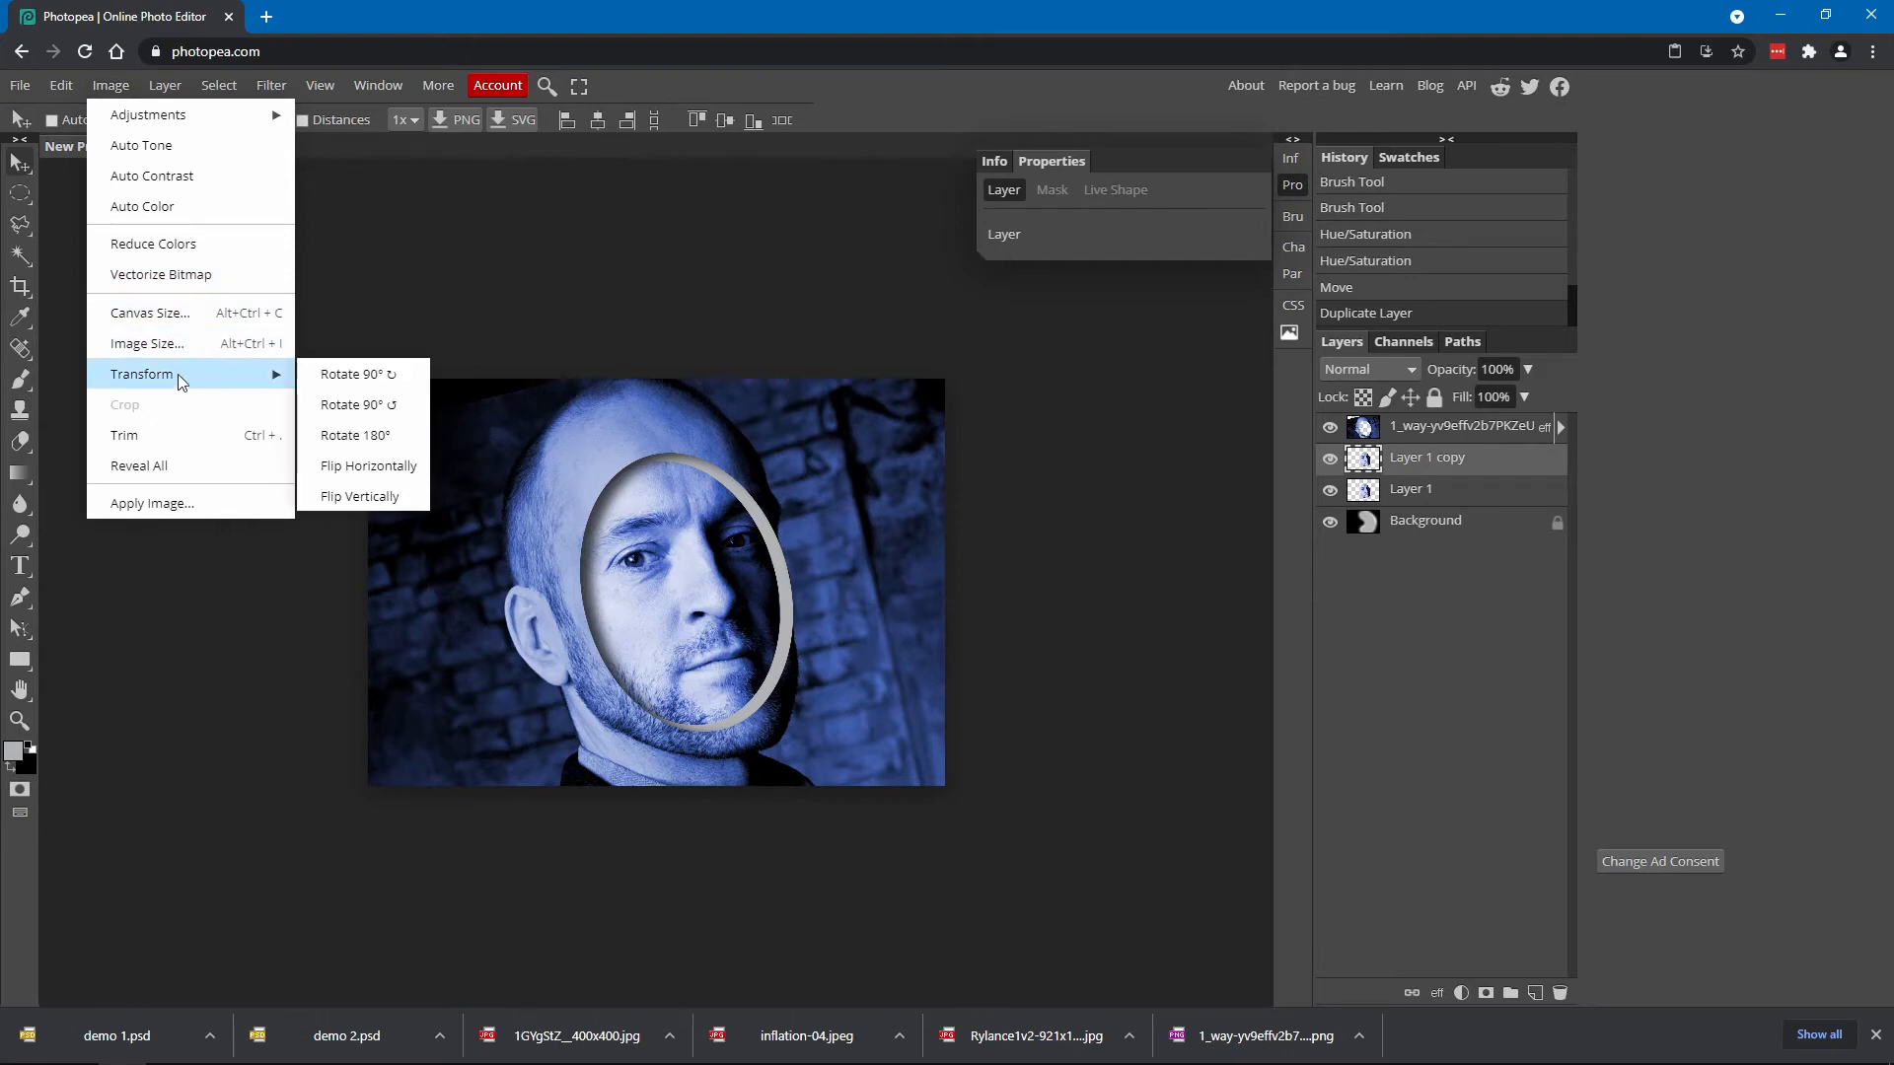
click(87, 85)
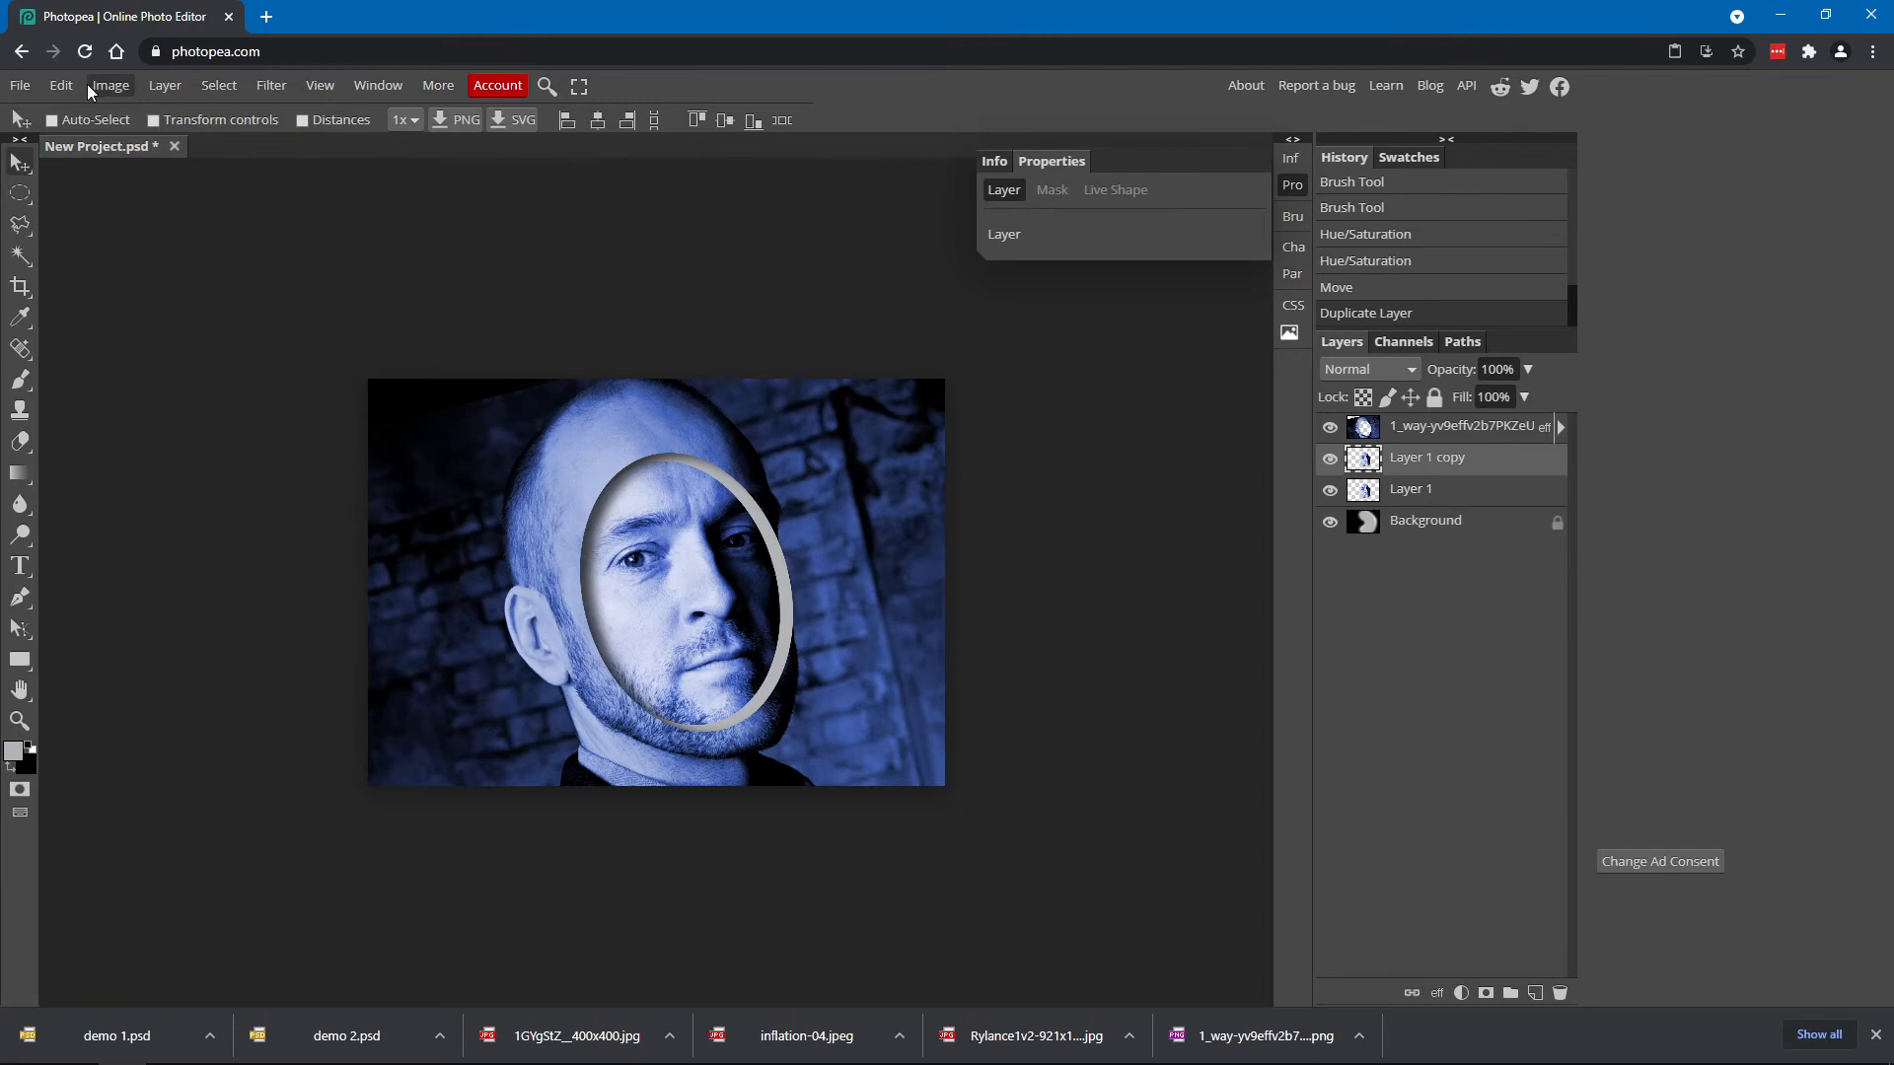
Free-transform the duplicated face to 64.83% size and about 35° rotation, and place it in the upper-left part of the ellipse
click(59, 89)
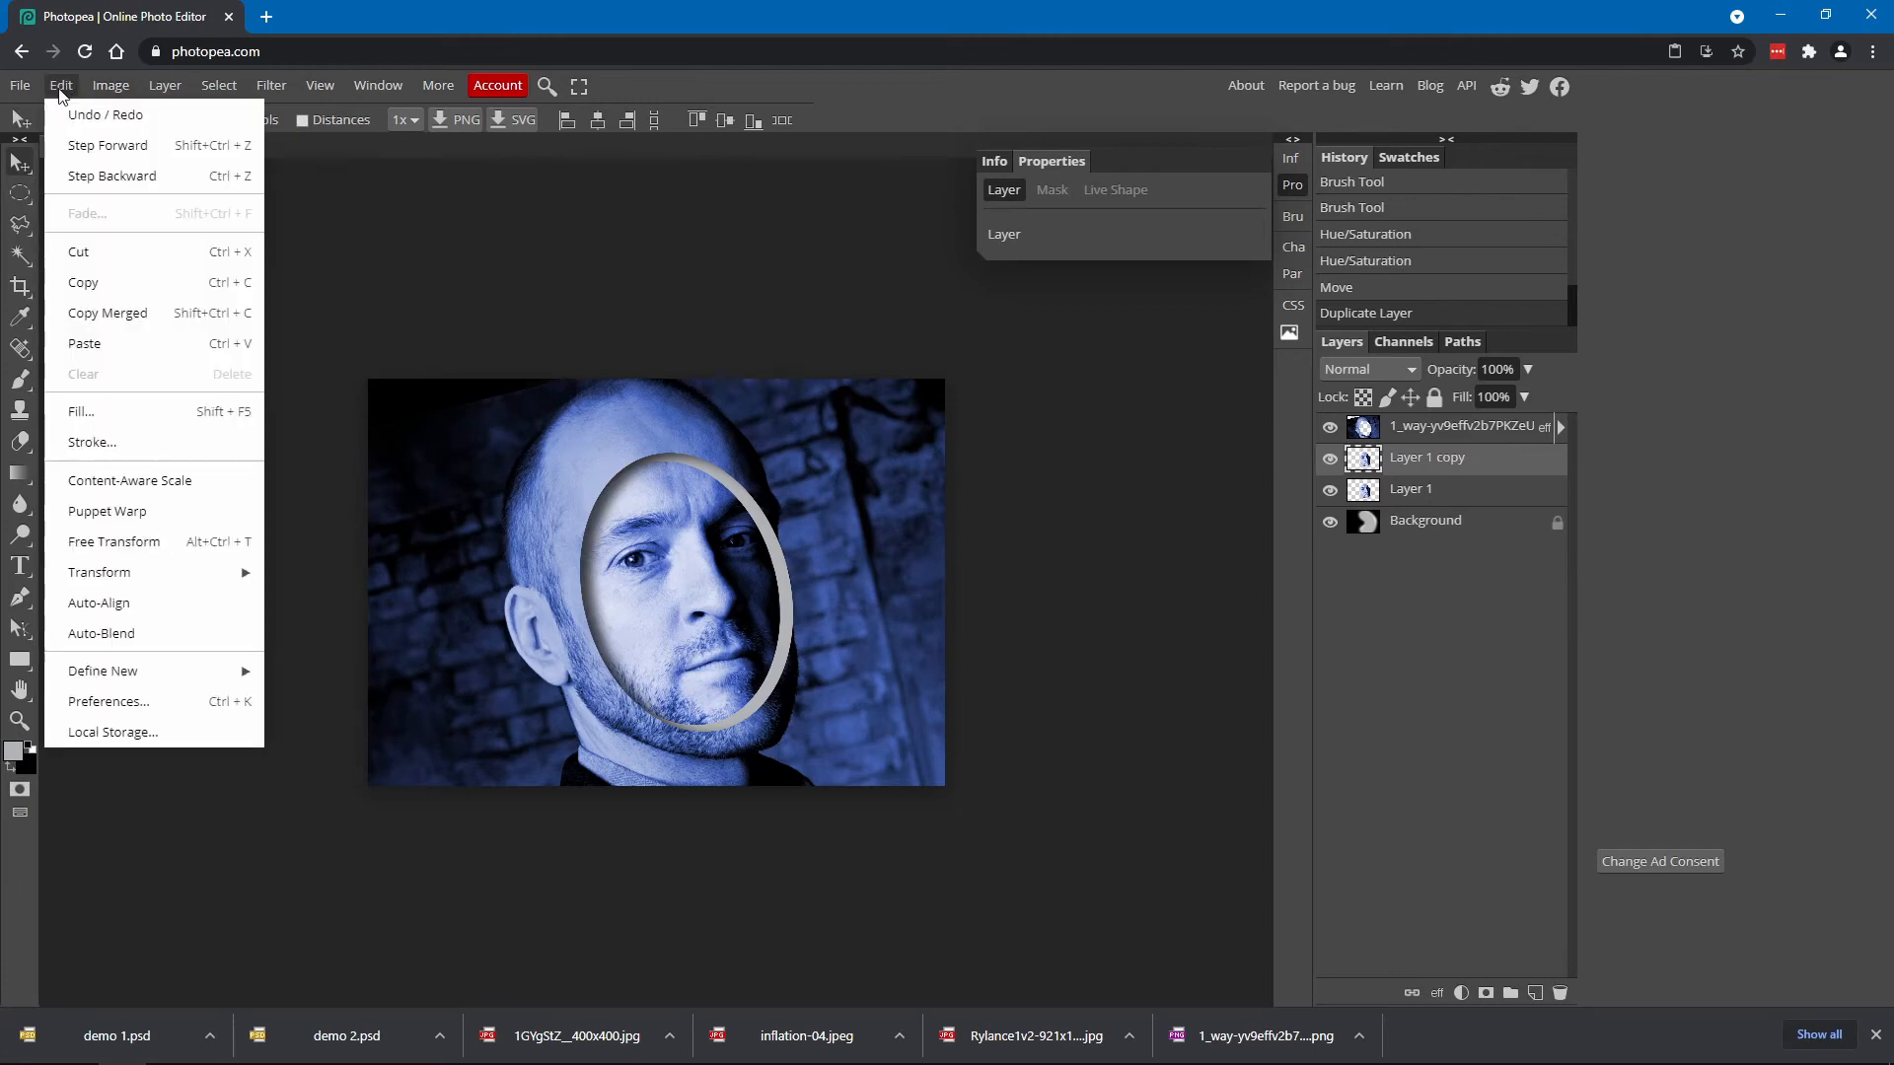
click(165, 541)
mouse_move(661, 580)
mouse_down()
mouse_move(666, 540)
mouse_move(568, 507)
mouse_move(679, 570)
mouse_up()
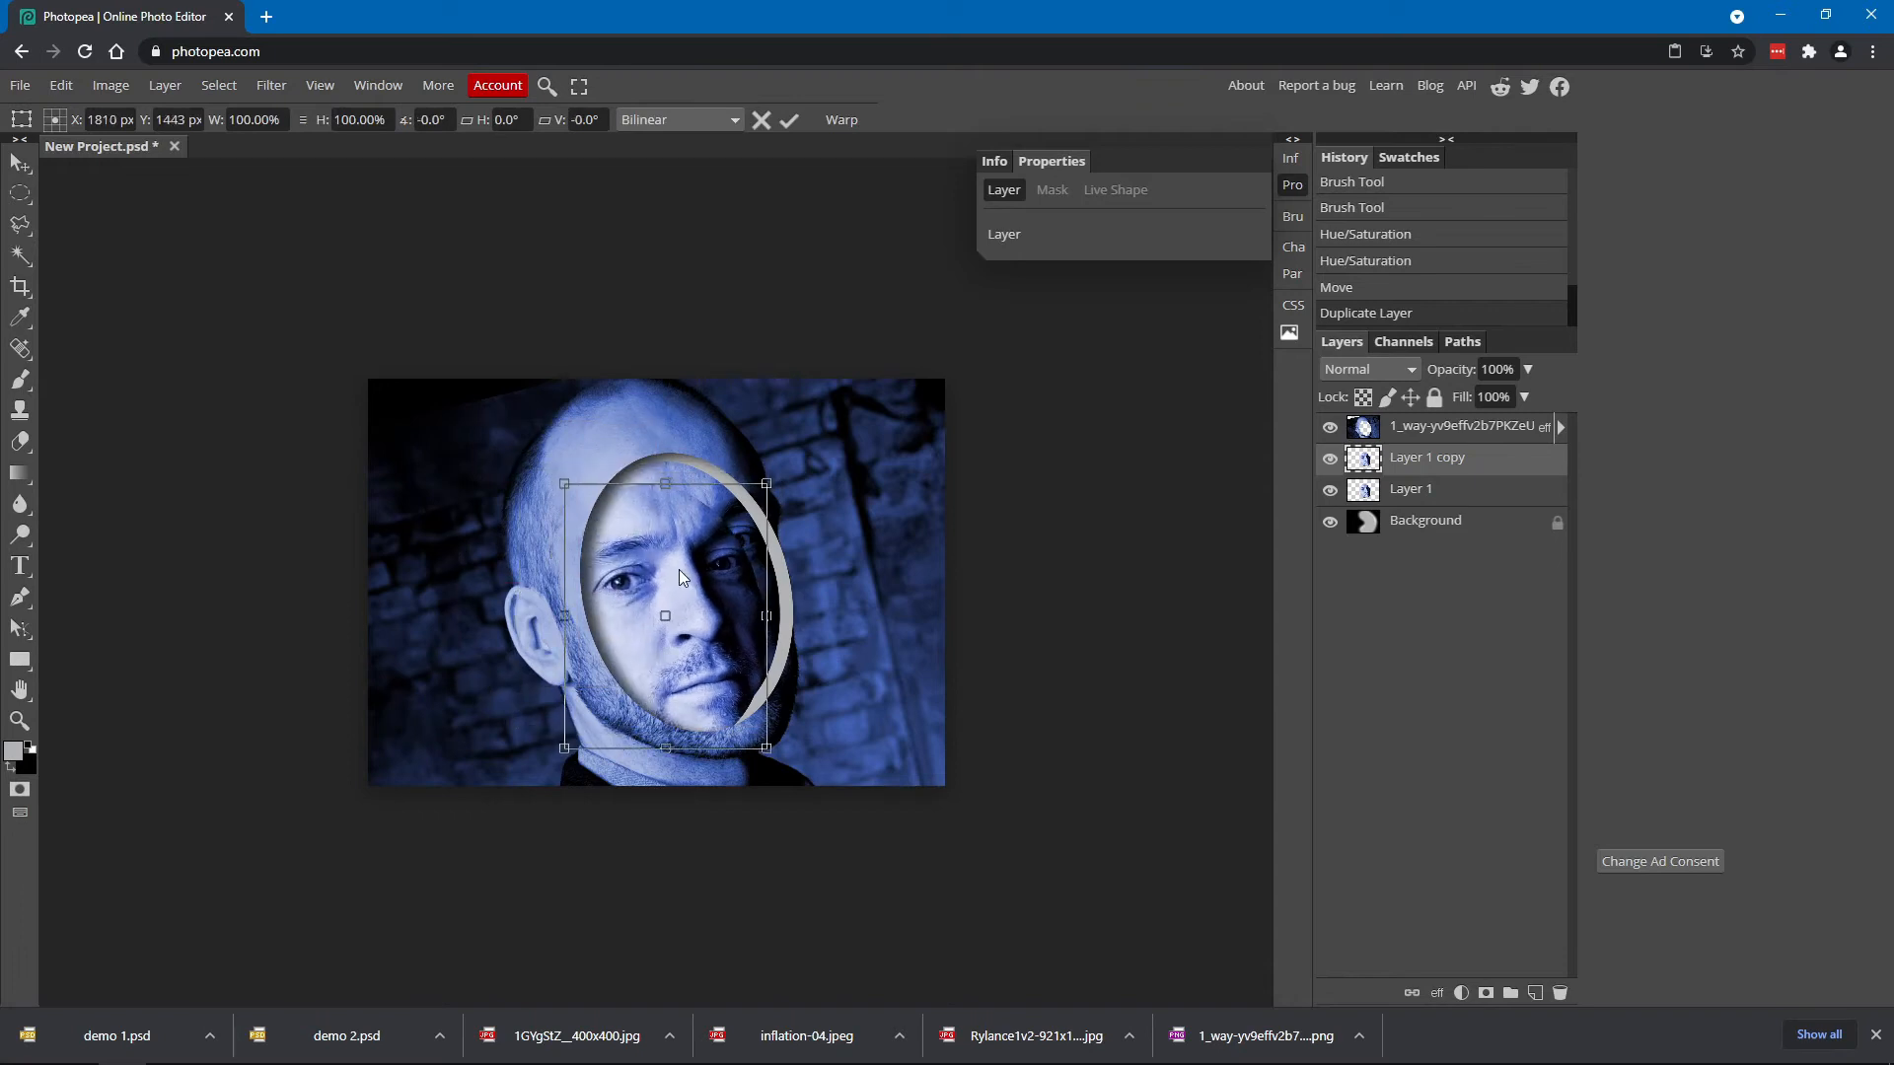
drag(767, 748, 695, 654)
mouse_move(659, 541)
mouse_down()
mouse_move(683, 499)
mouse_move(666, 535)
mouse_up()
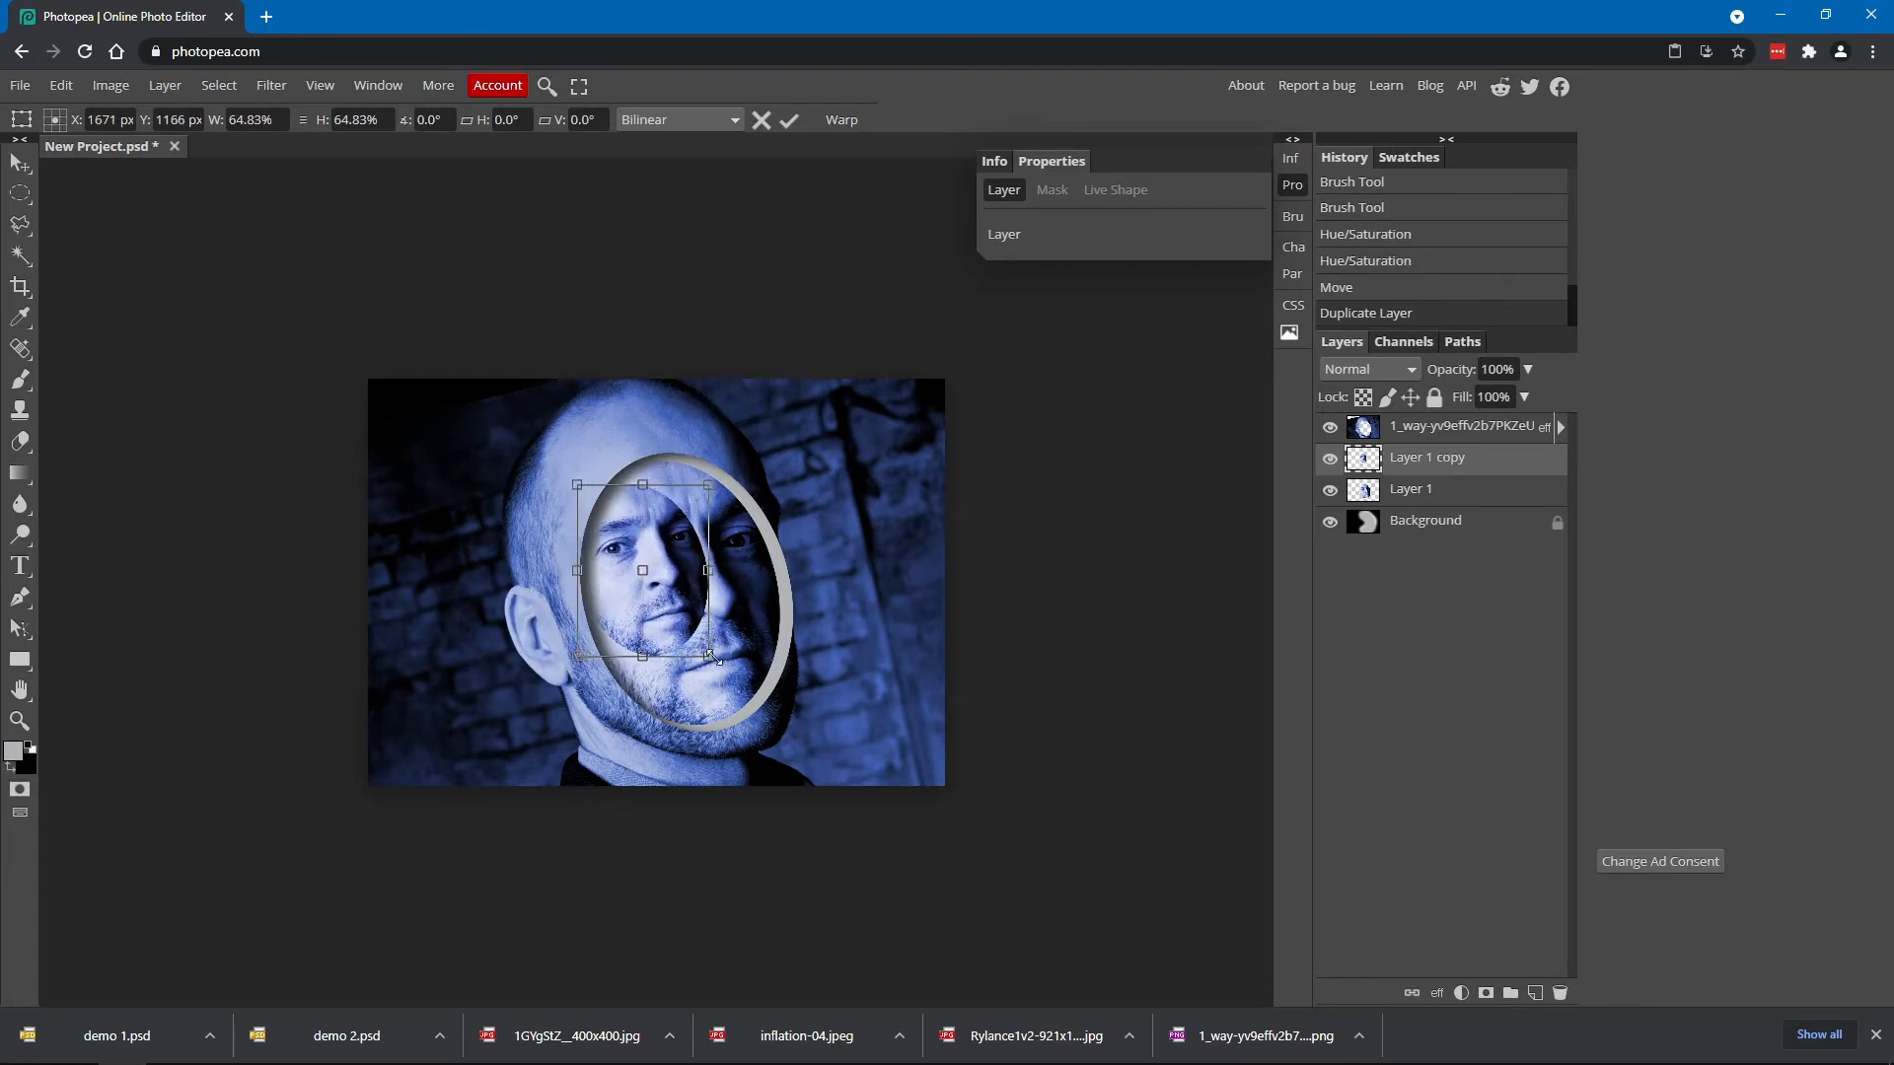
drag(720, 656, 653, 696)
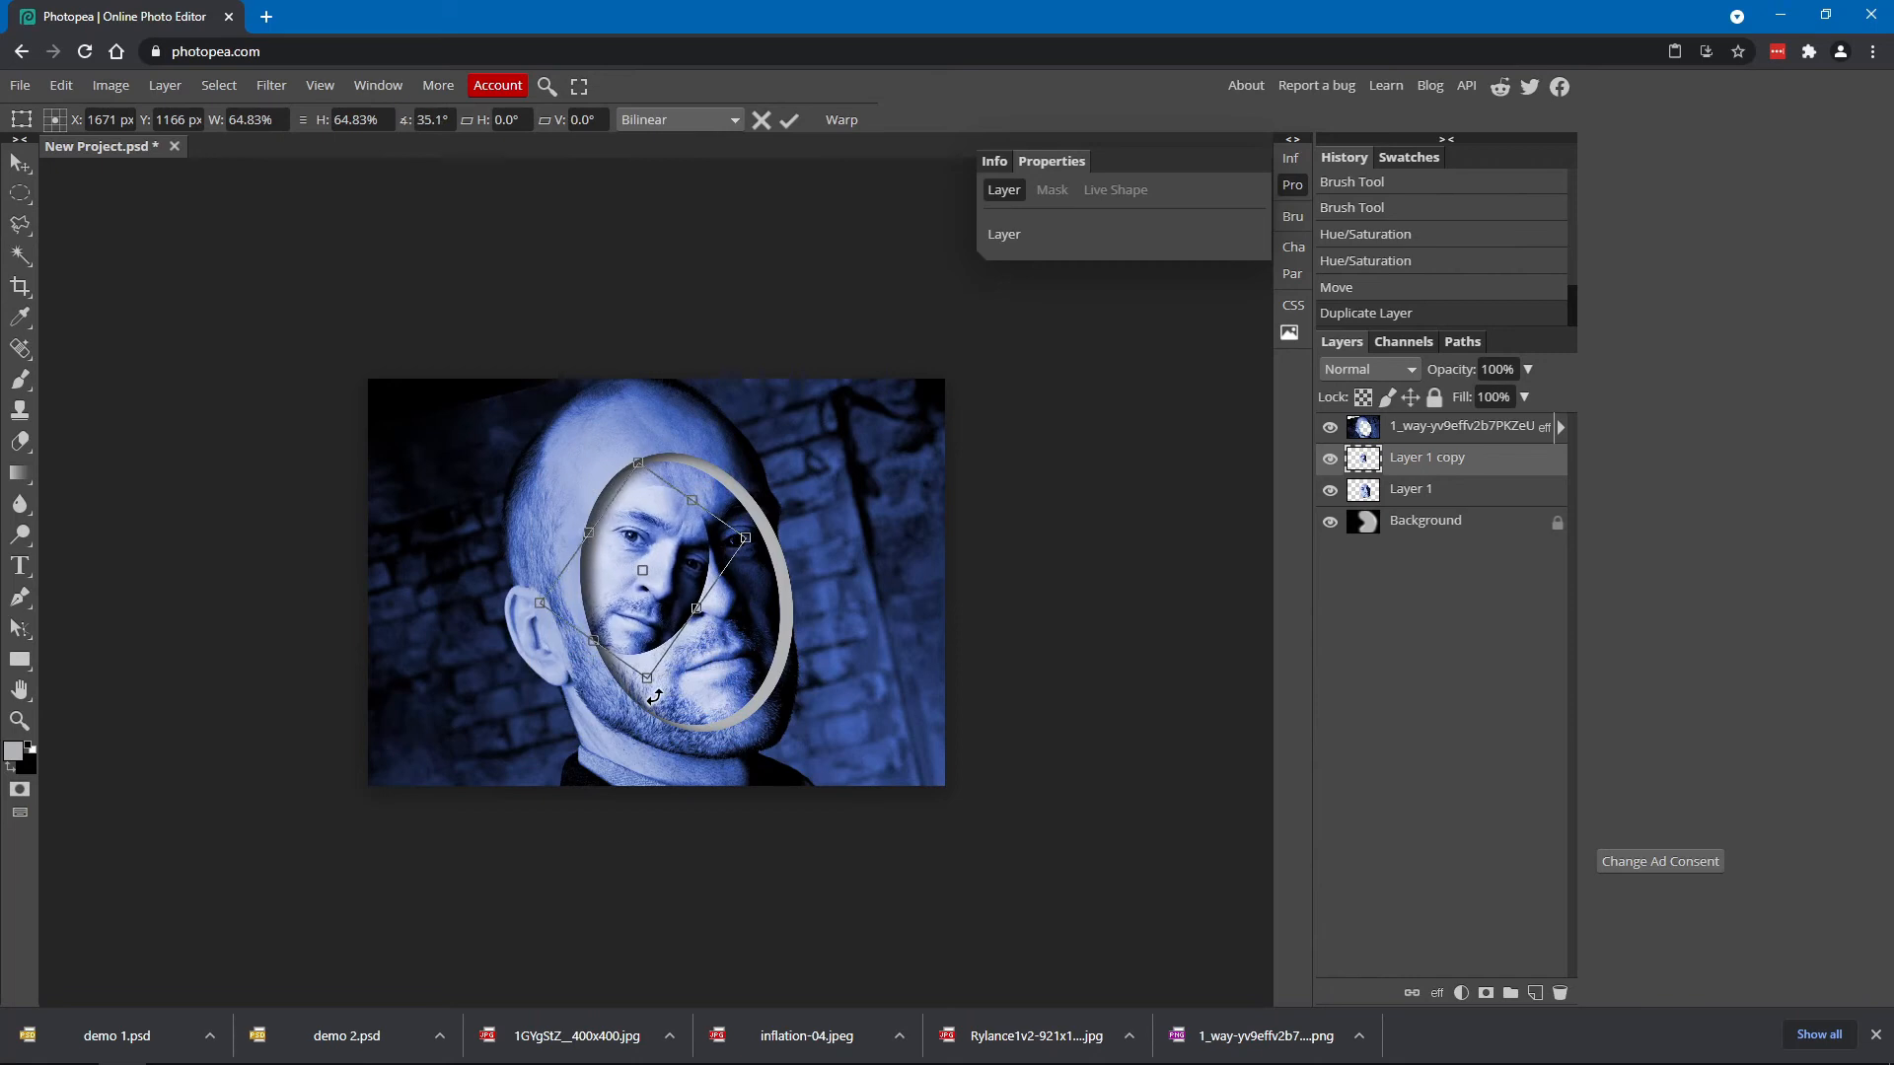
key(Return)
drag(694, 554, 683, 528)
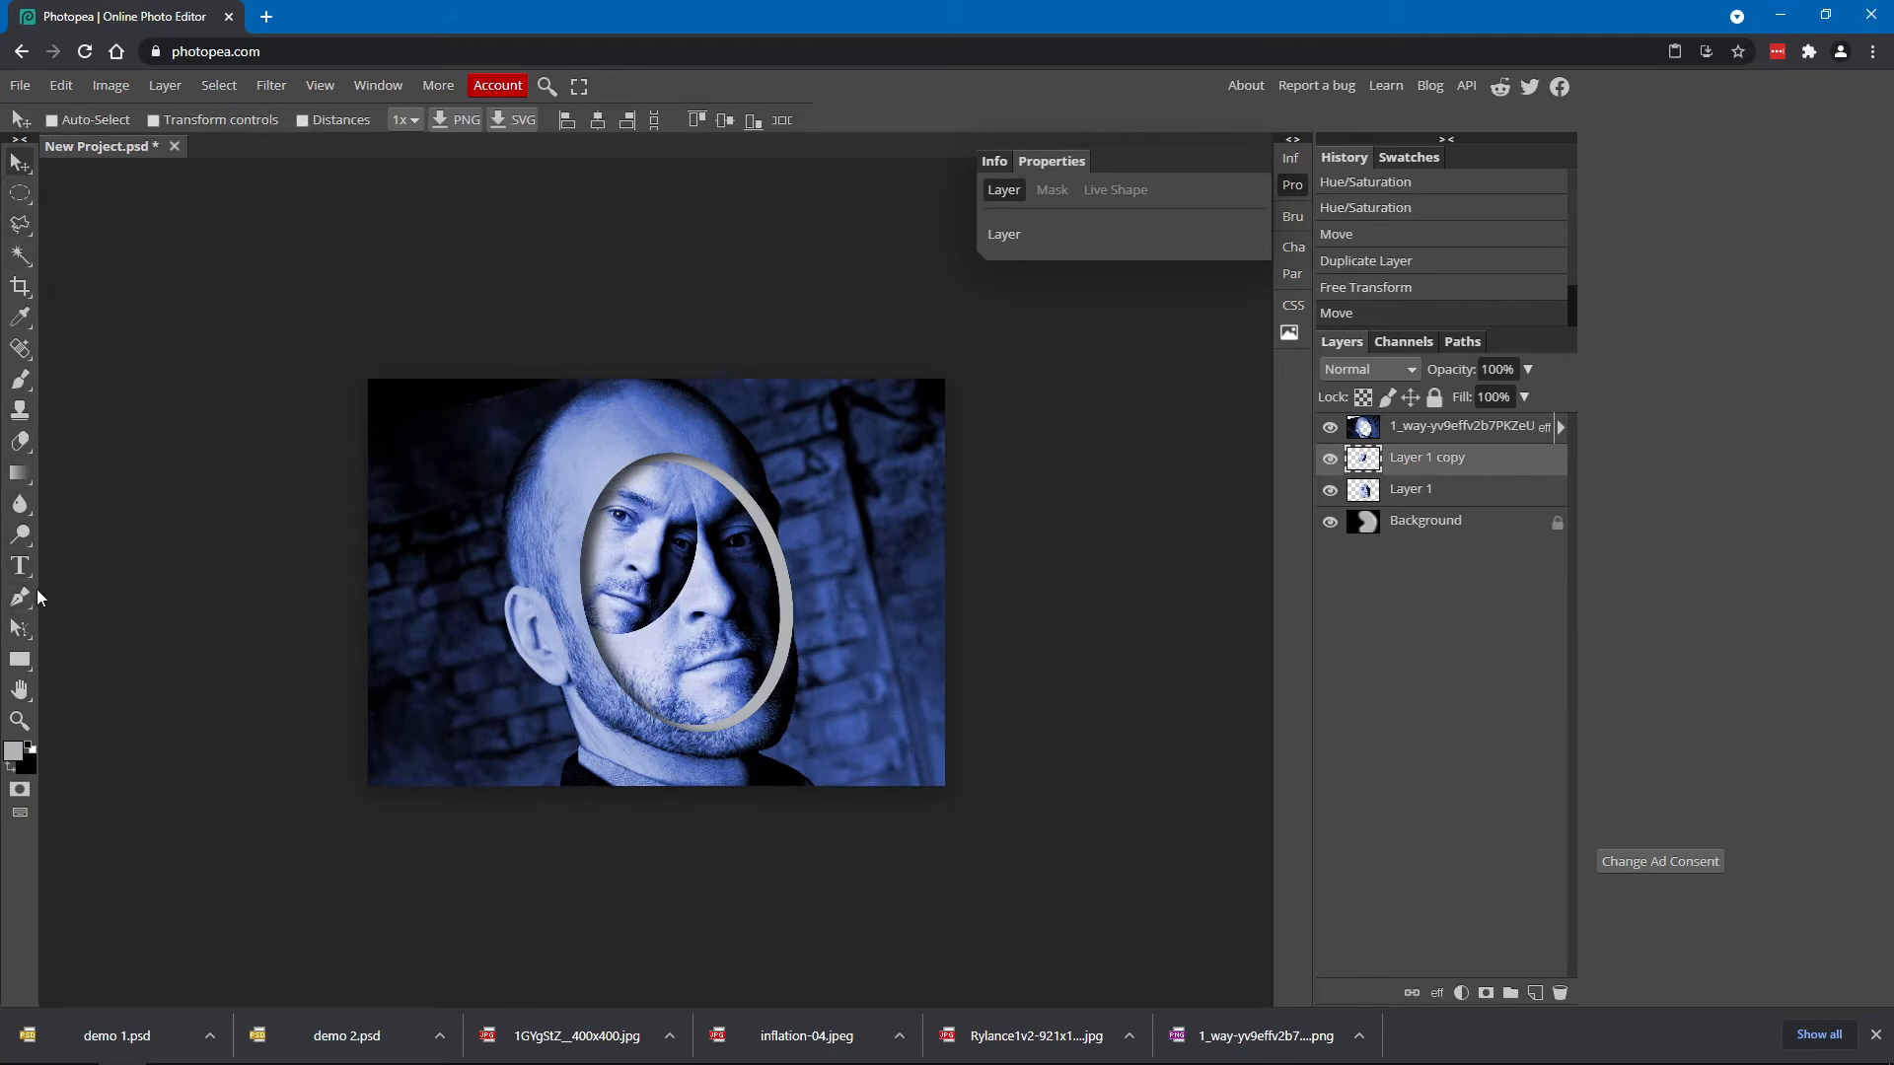
Erase parts of the small duplicated face with a soft 409 px eraser at 0% hardness
key(e)
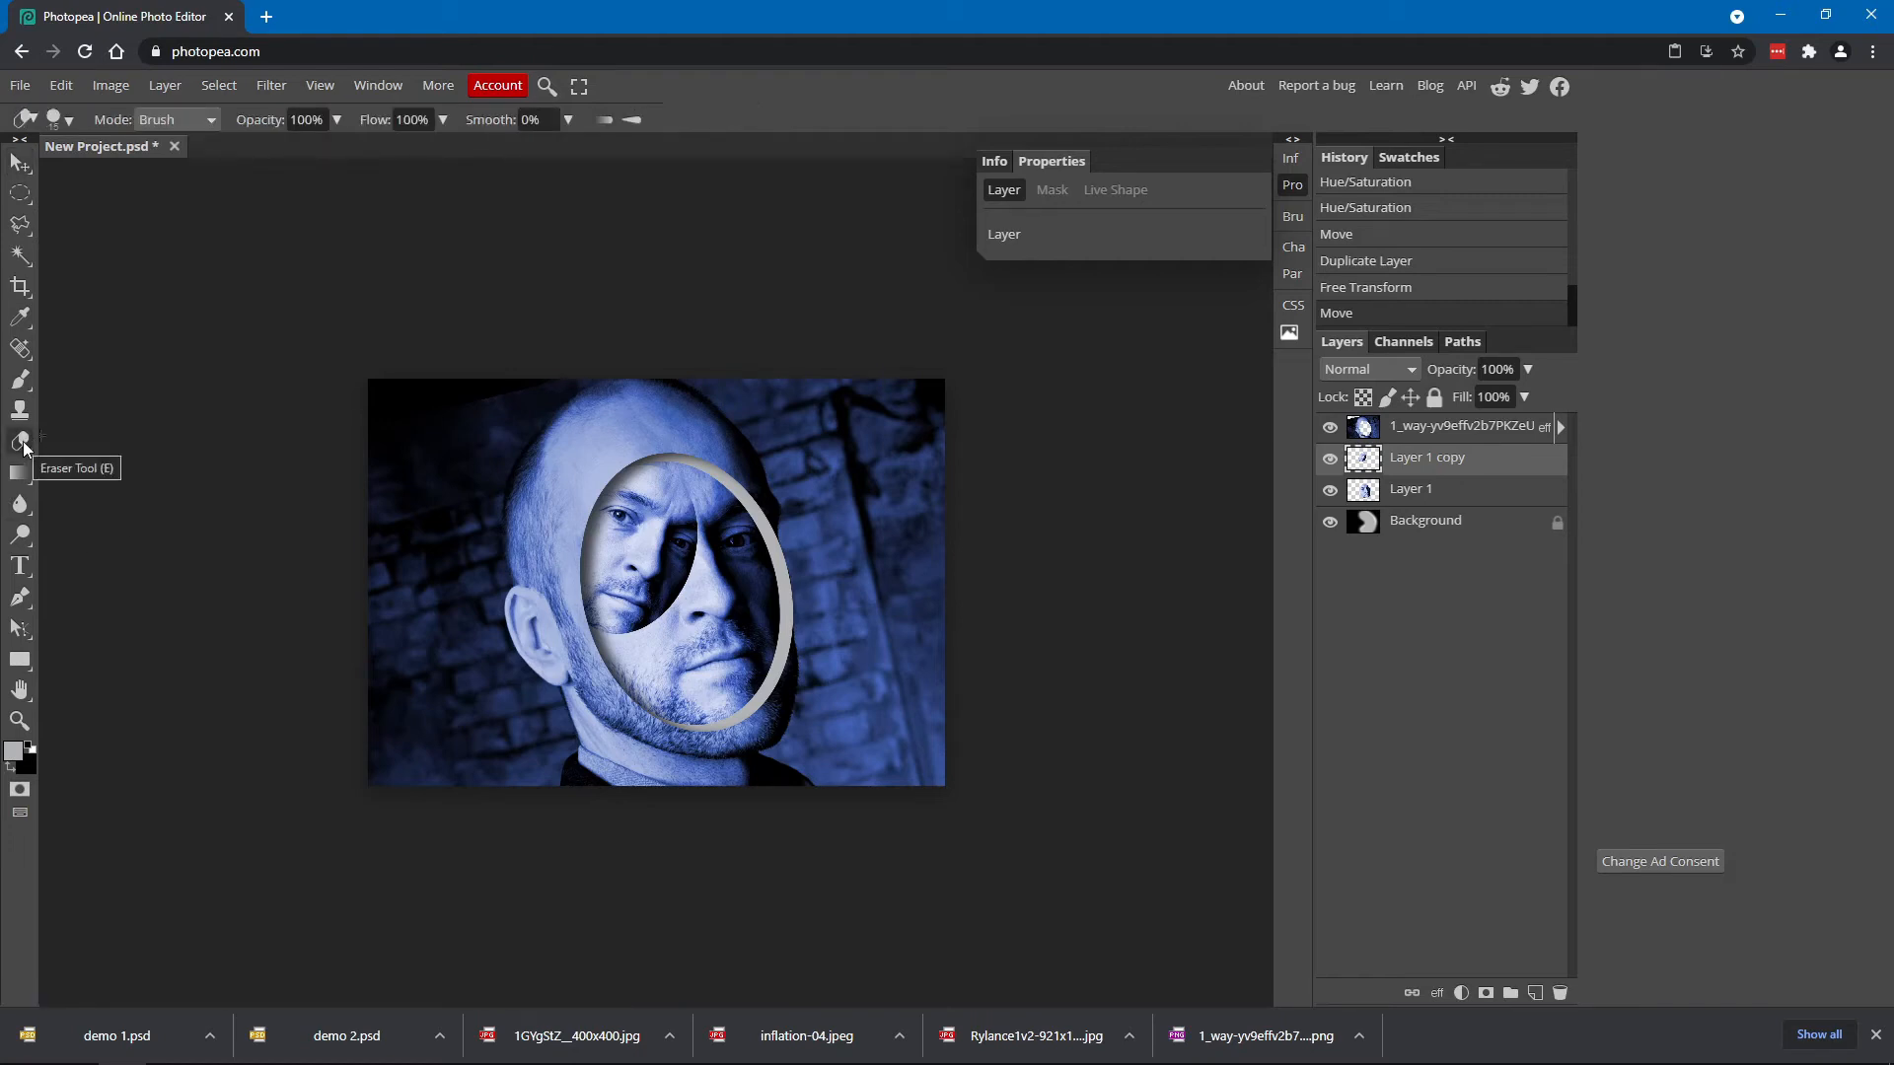
click(69, 119)
click(237, 266)
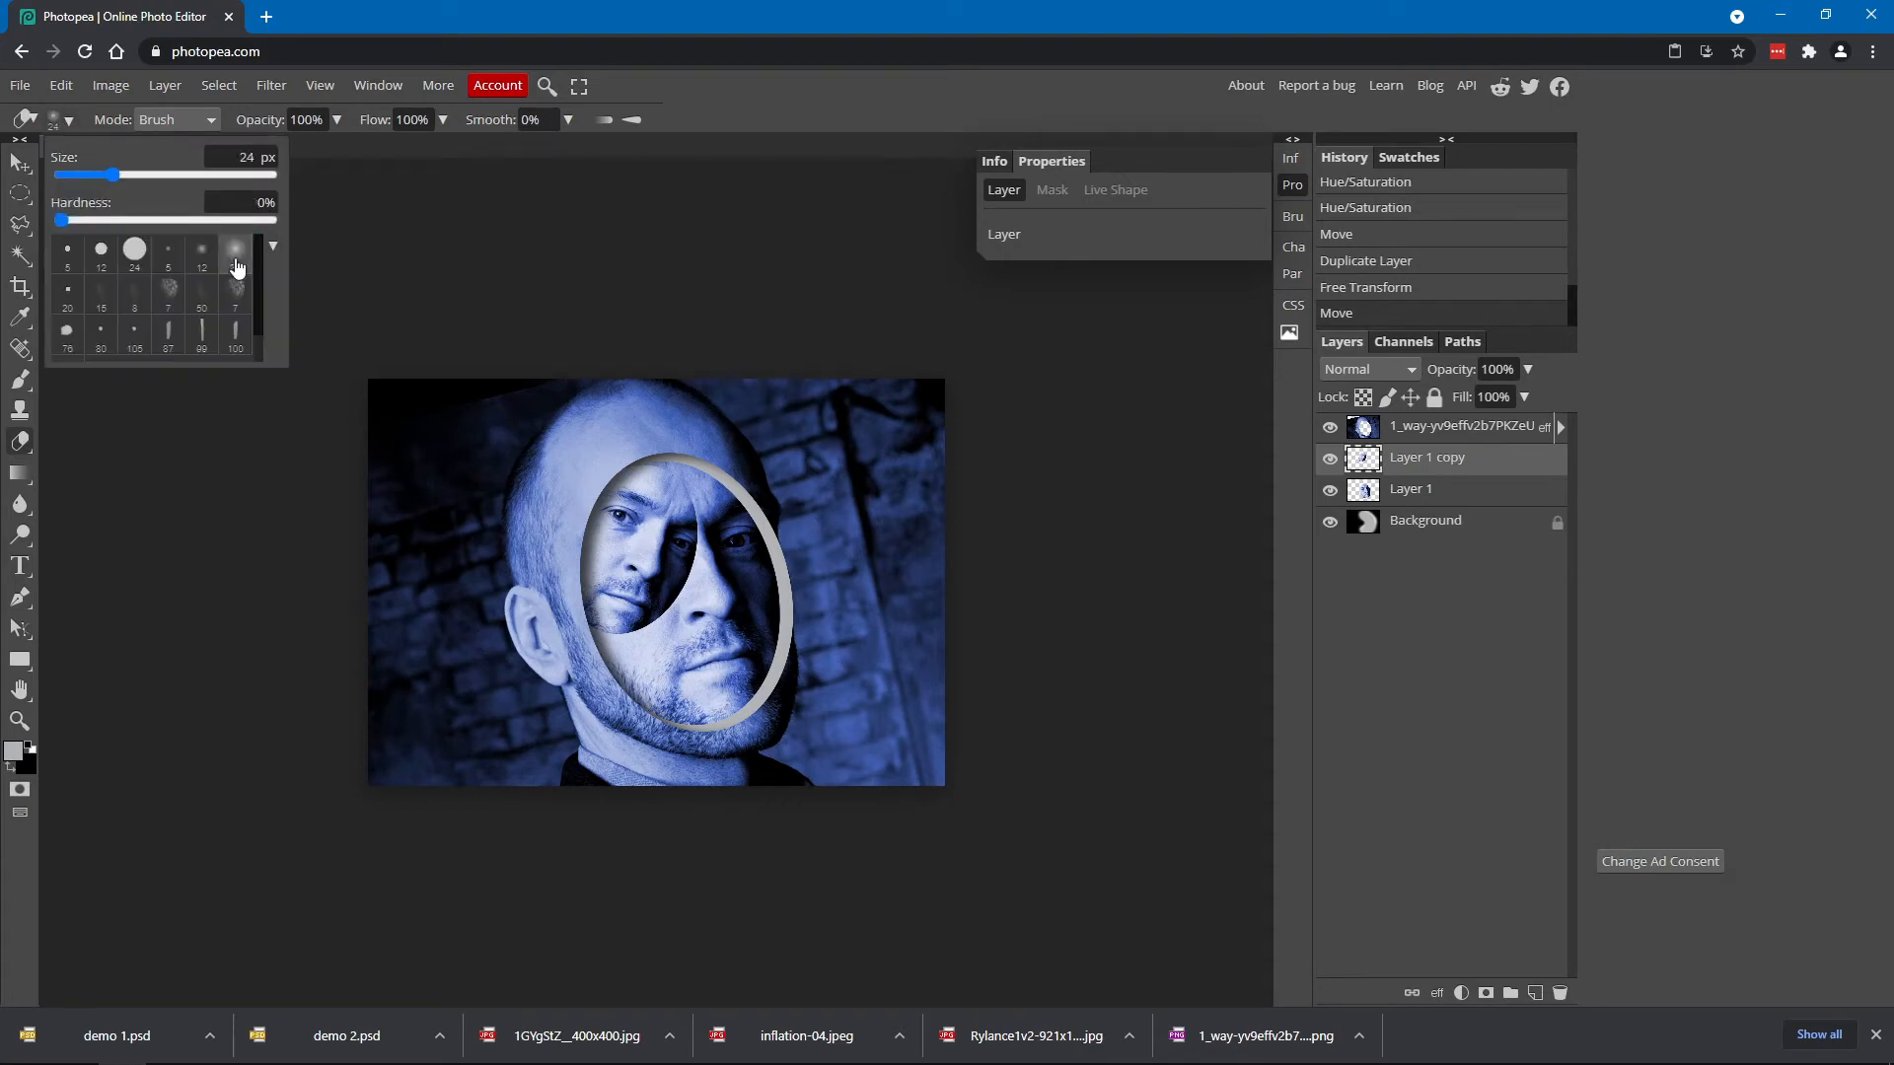
mouse_move(62, 216)
mouse_down()
mouse_move(86, 221)
mouse_move(140, 174)
mouse_move(211, 180)
mouse_up()
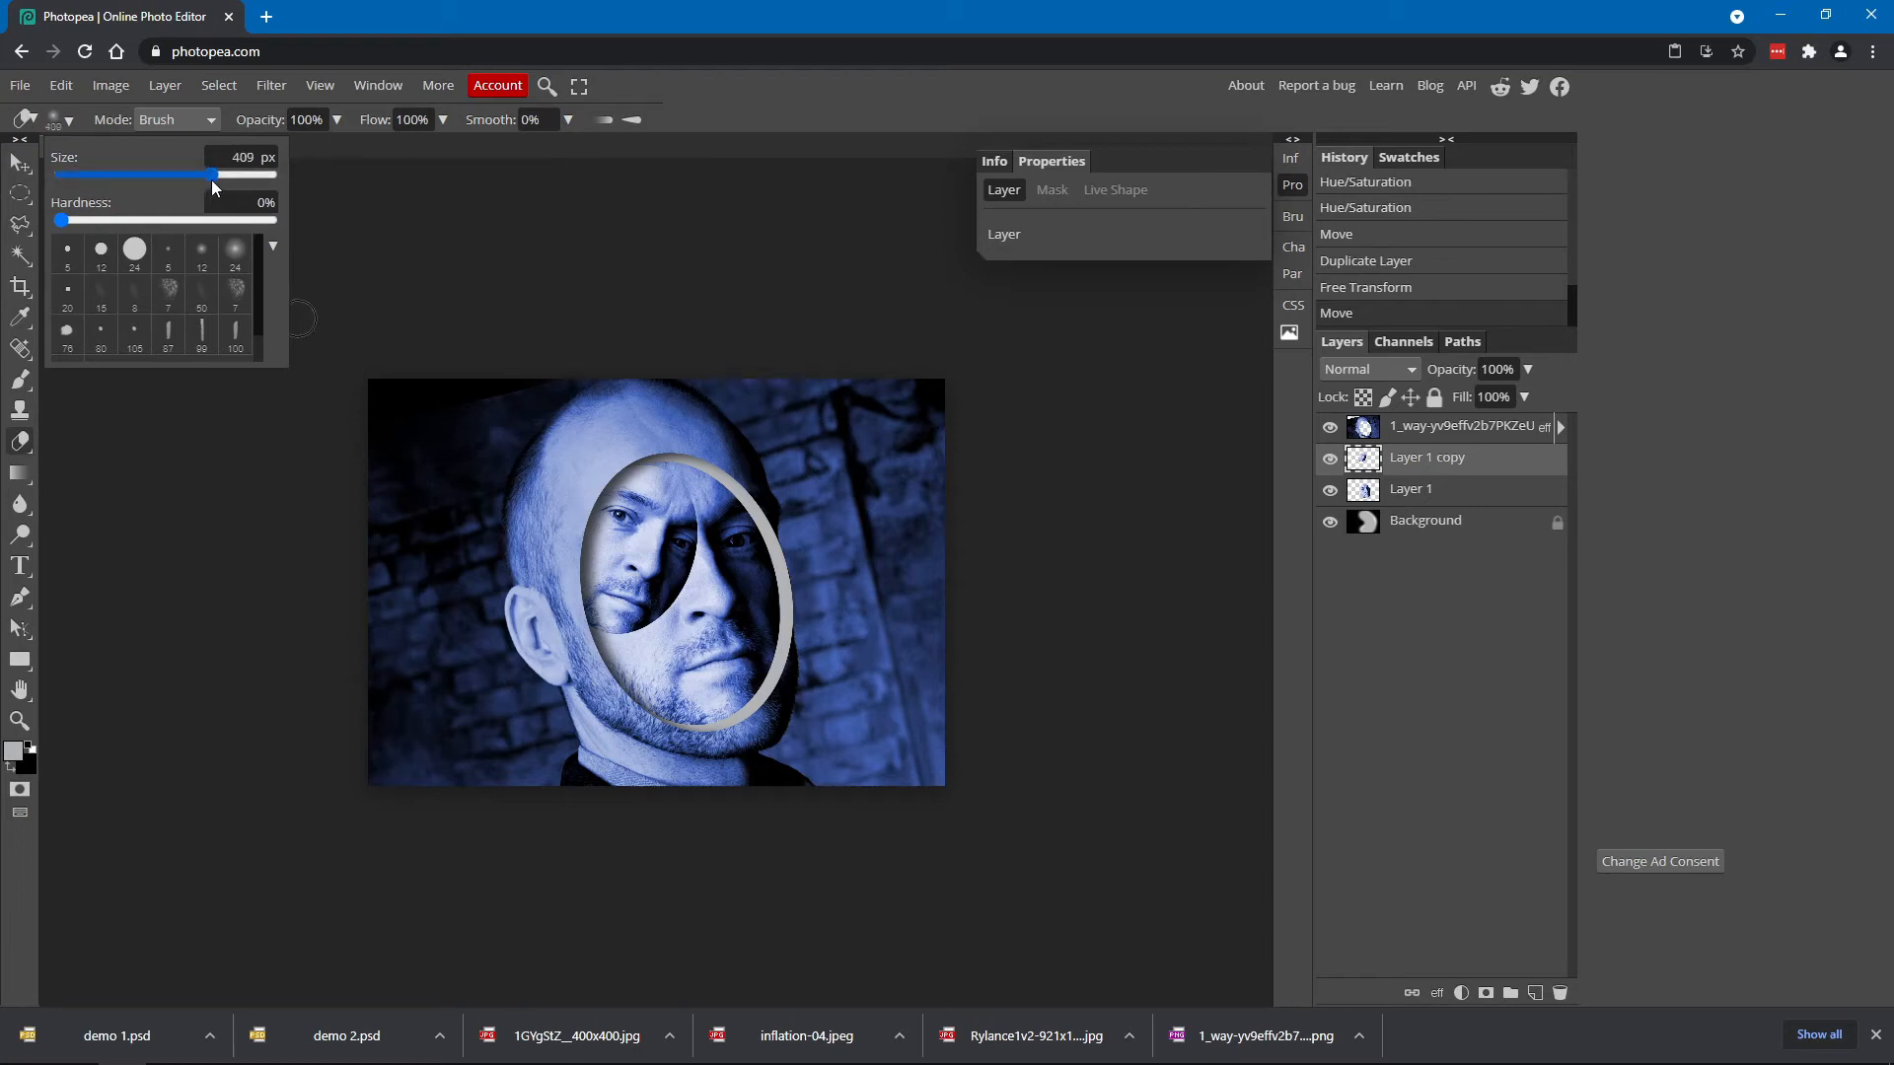
mouse_move(699, 577)
mouse_down()
mouse_move(659, 636)
mouse_move(597, 641)
mouse_move(654, 632)
mouse_move(690, 523)
mouse_move(699, 545)
mouse_move(678, 577)
mouse_move(699, 508)
mouse_move(681, 464)
mouse_move(617, 439)
mouse_move(698, 476)
mouse_move(704, 552)
mouse_move(681, 582)
mouse_move(698, 564)
mouse_move(695, 595)
mouse_move(633, 652)
mouse_move(607, 662)
mouse_move(579, 642)
mouse_up()
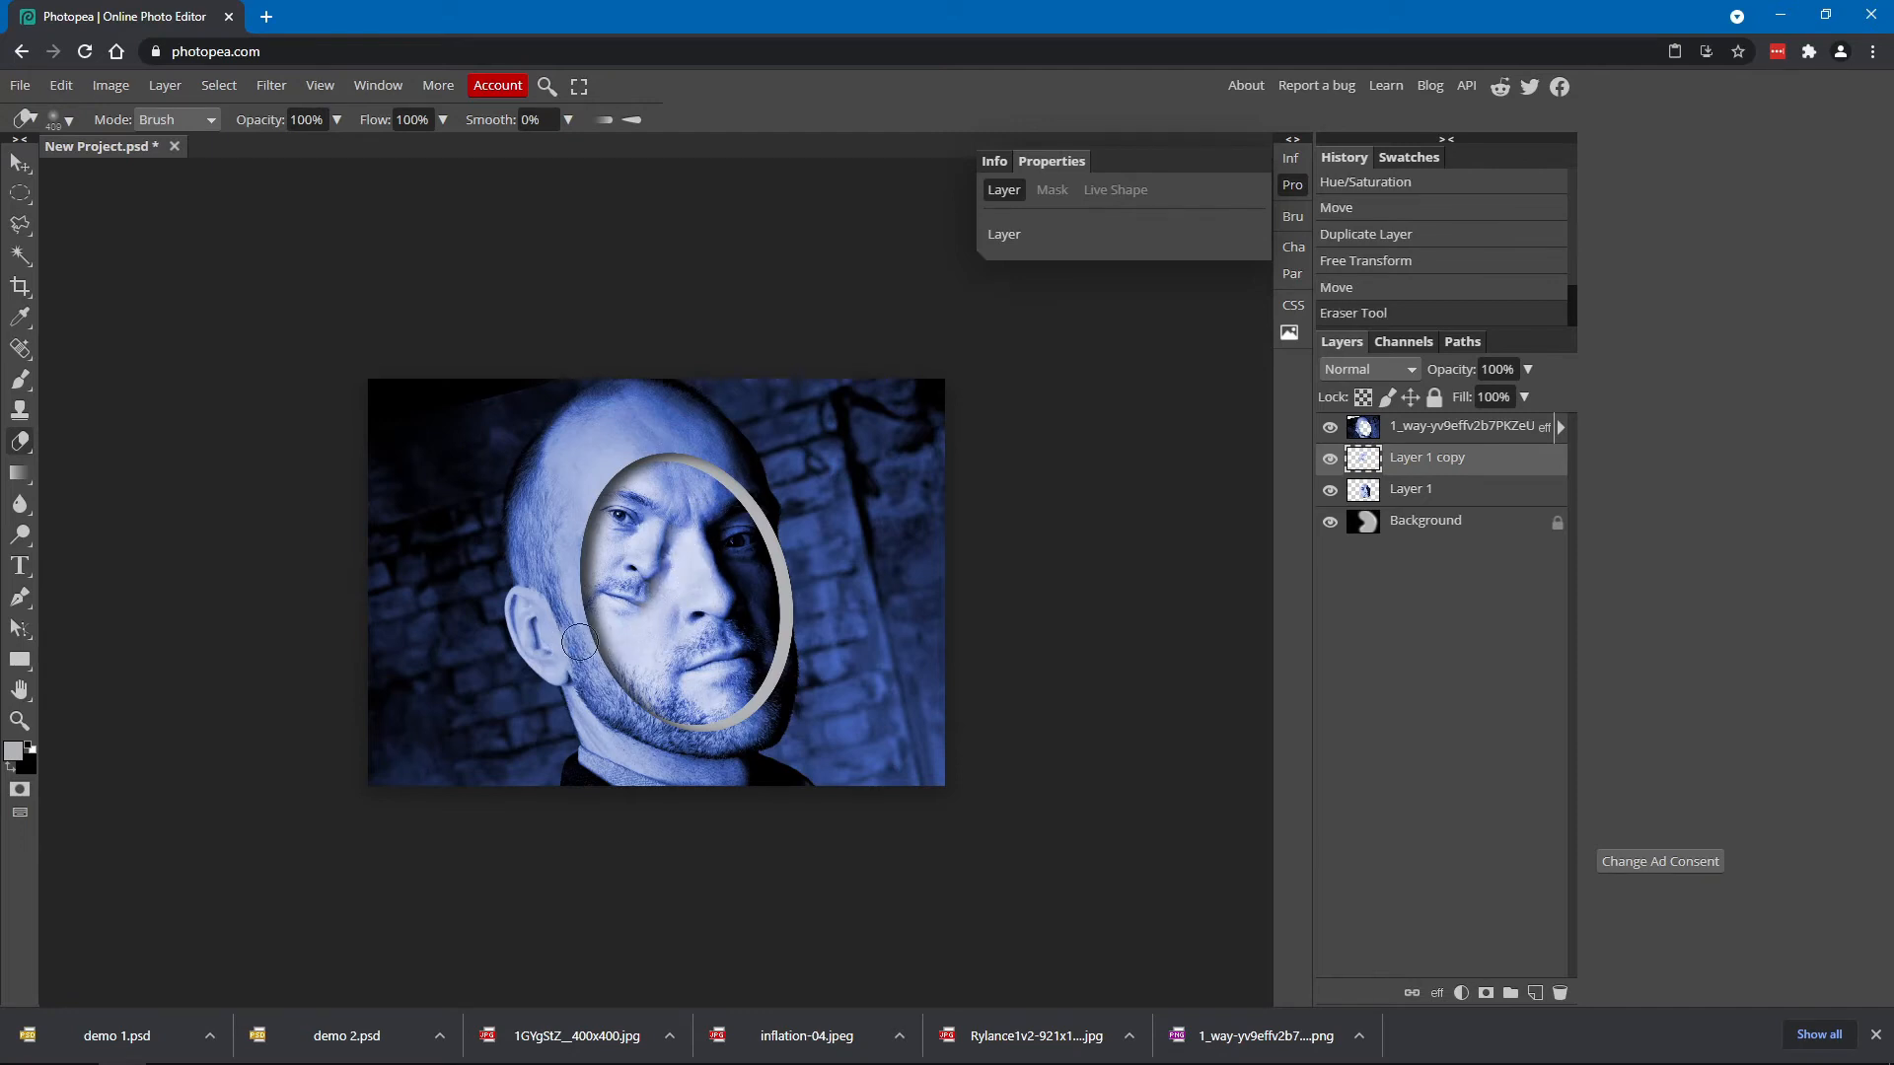
mouse_move(731, 551)
mouse_down()
mouse_move(685, 565)
mouse_move(699, 576)
mouse_move(632, 565)
mouse_move(694, 573)
mouse_move(687, 637)
mouse_move(972, 649)
mouse_move(784, 661)
mouse_move(657, 595)
mouse_move(642, 523)
mouse_move(594, 508)
mouse_move(684, 521)
mouse_up()
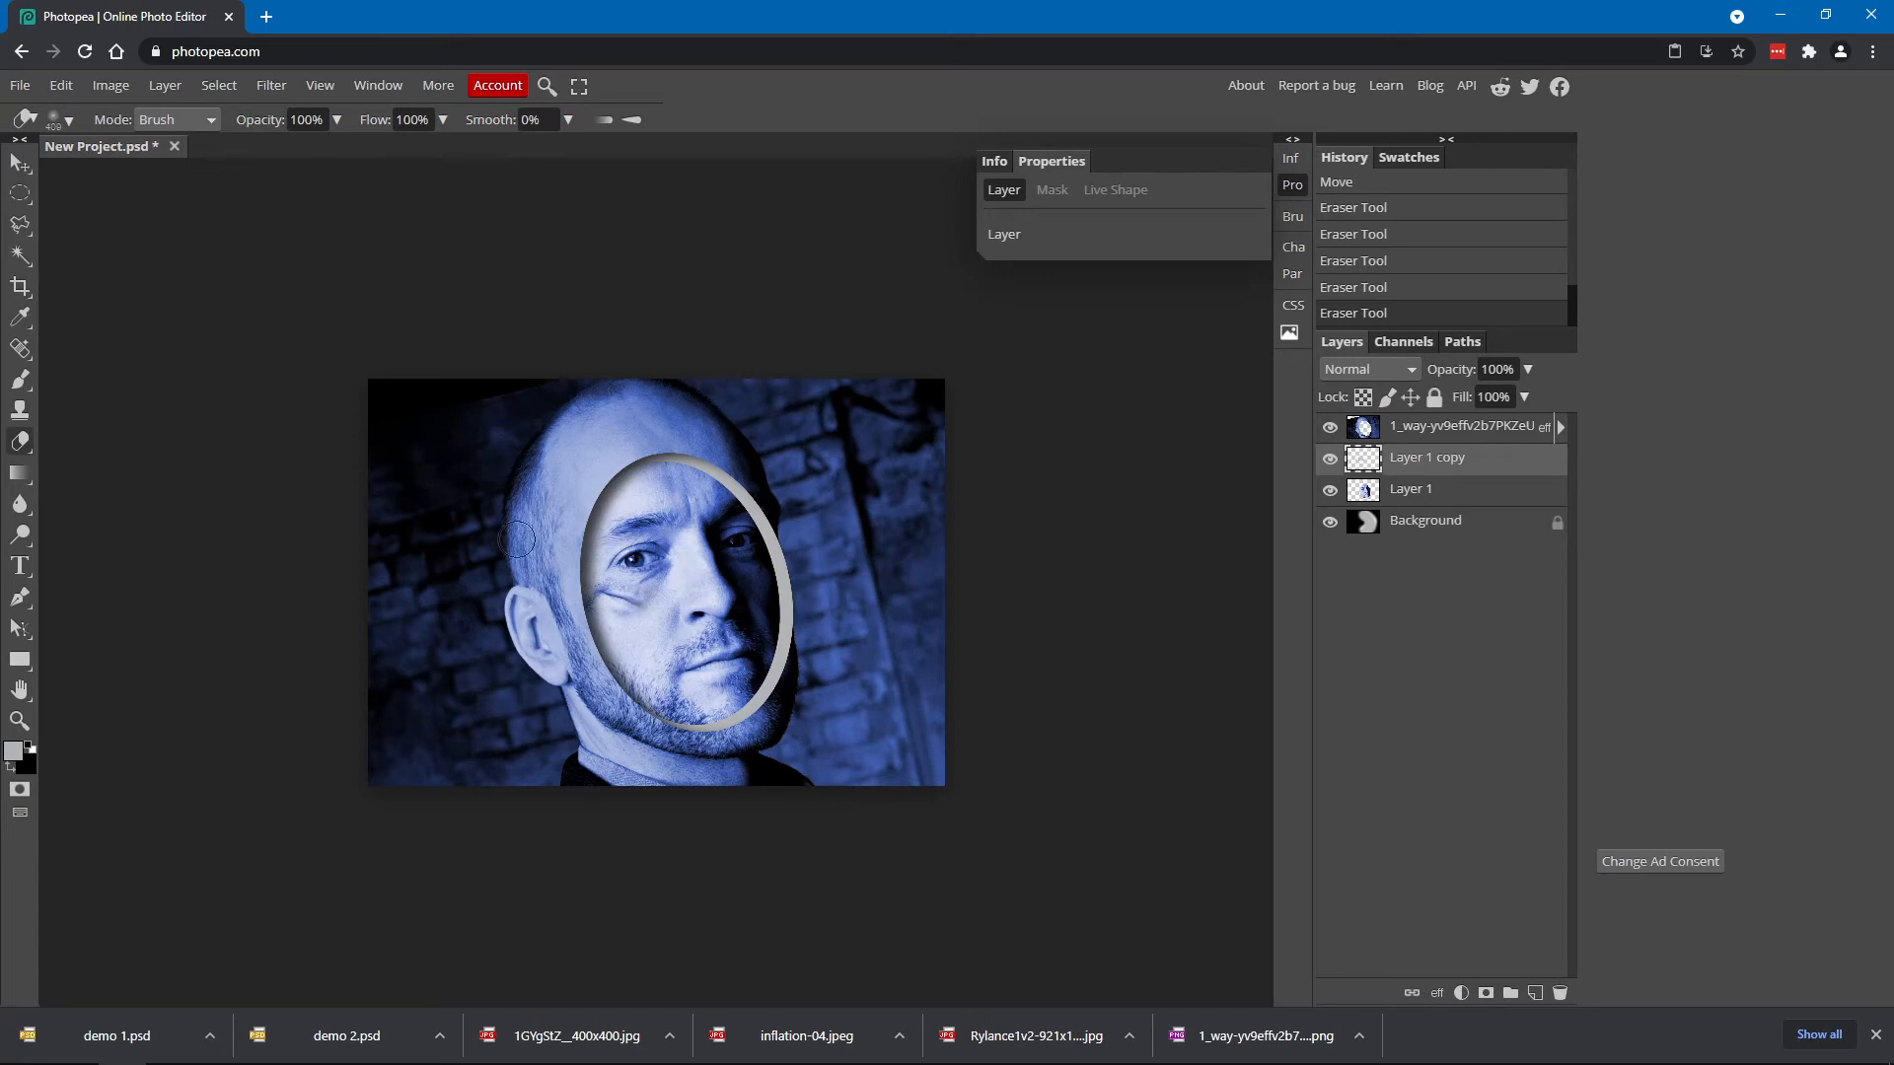
Move the leftover fragment of the duplicated face over the eye and reshape it with Free Transform
click(19, 163)
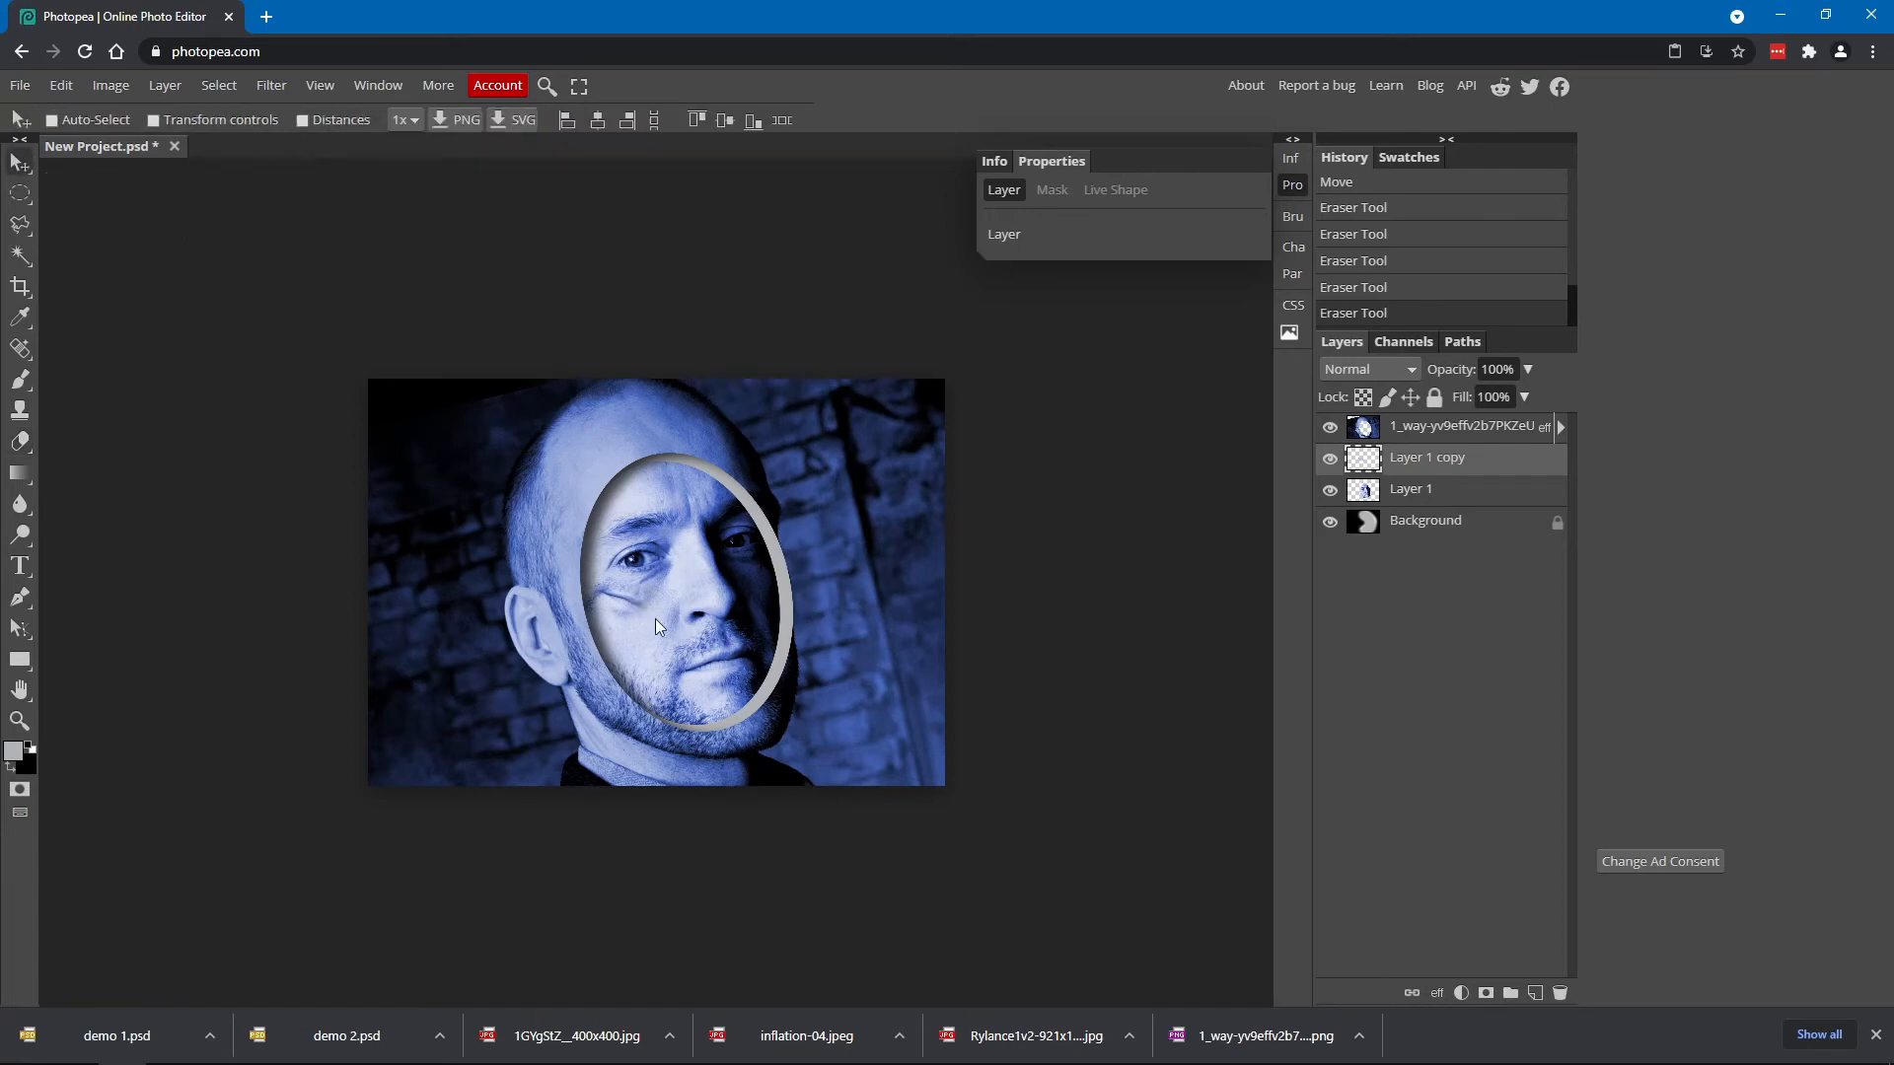
drag(648, 566, 695, 582)
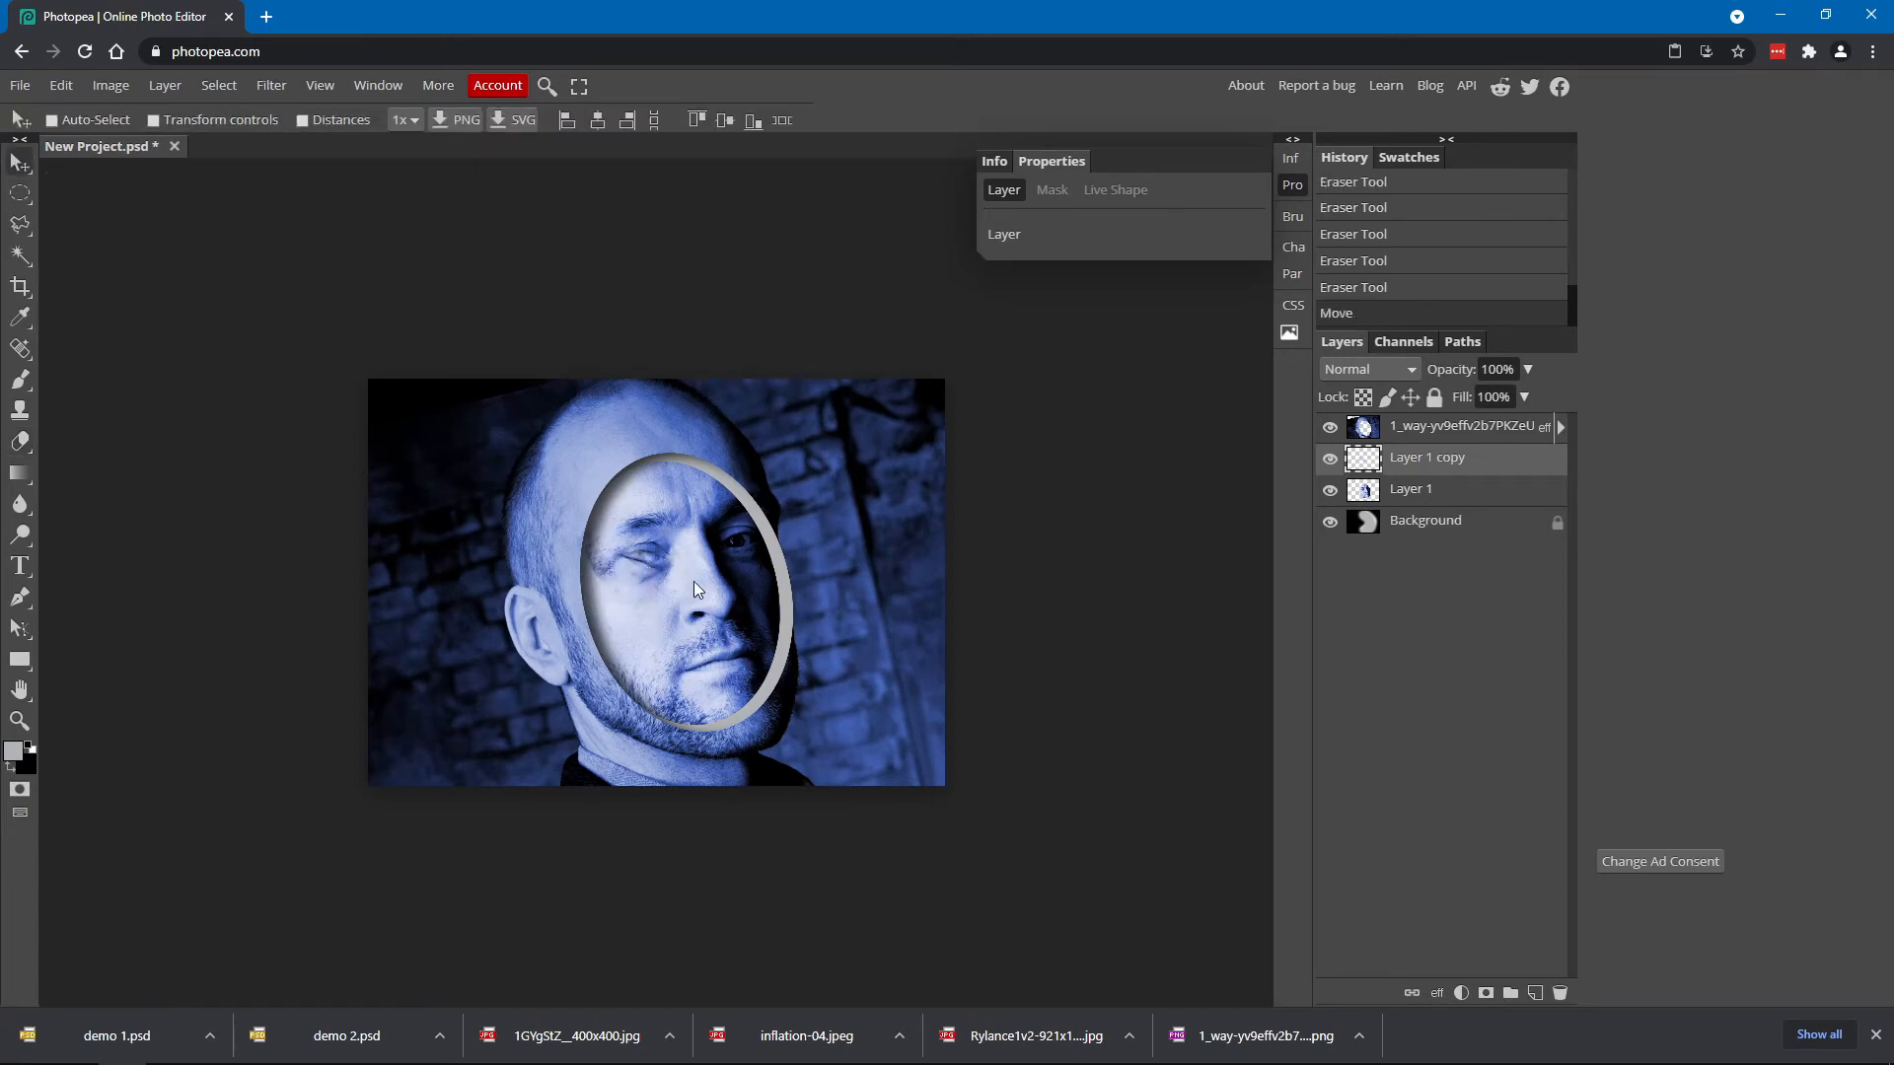
click(59, 87)
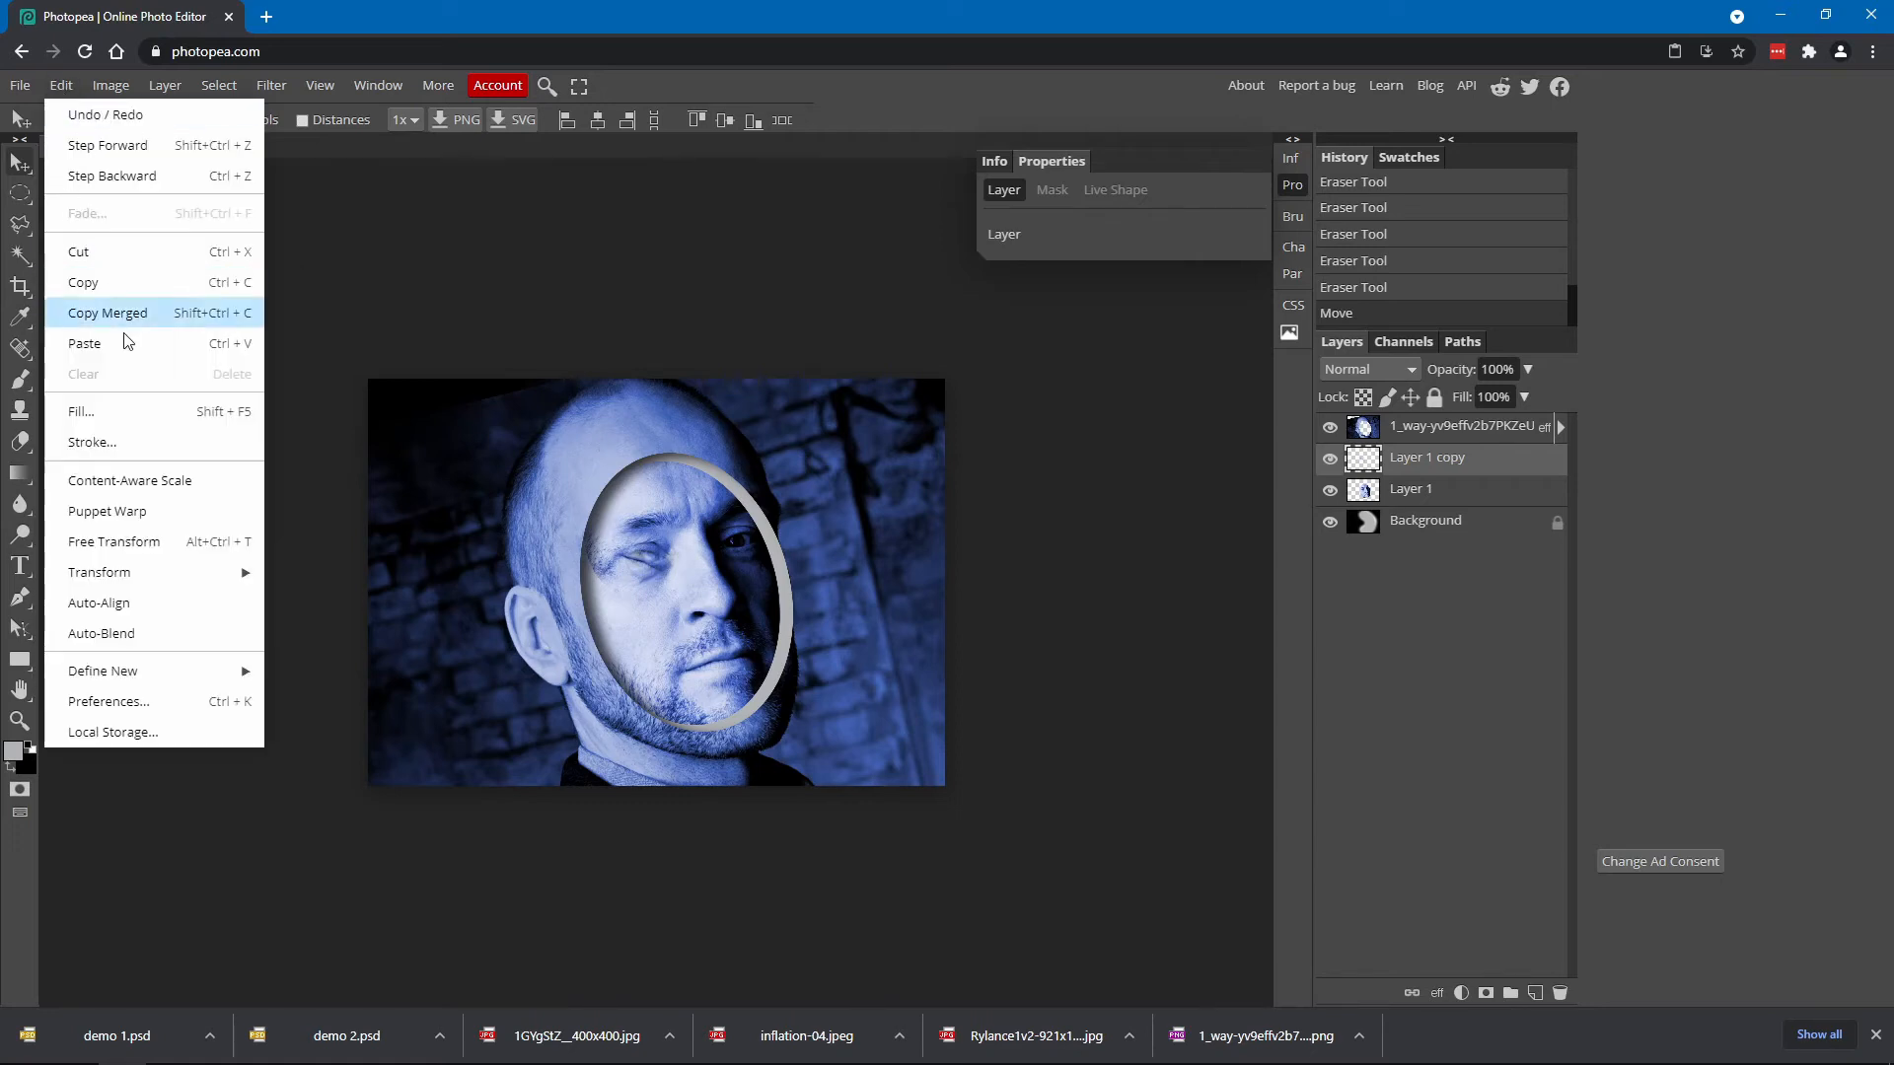
click(139, 543)
drag(728, 620, 666, 558)
key(Return)
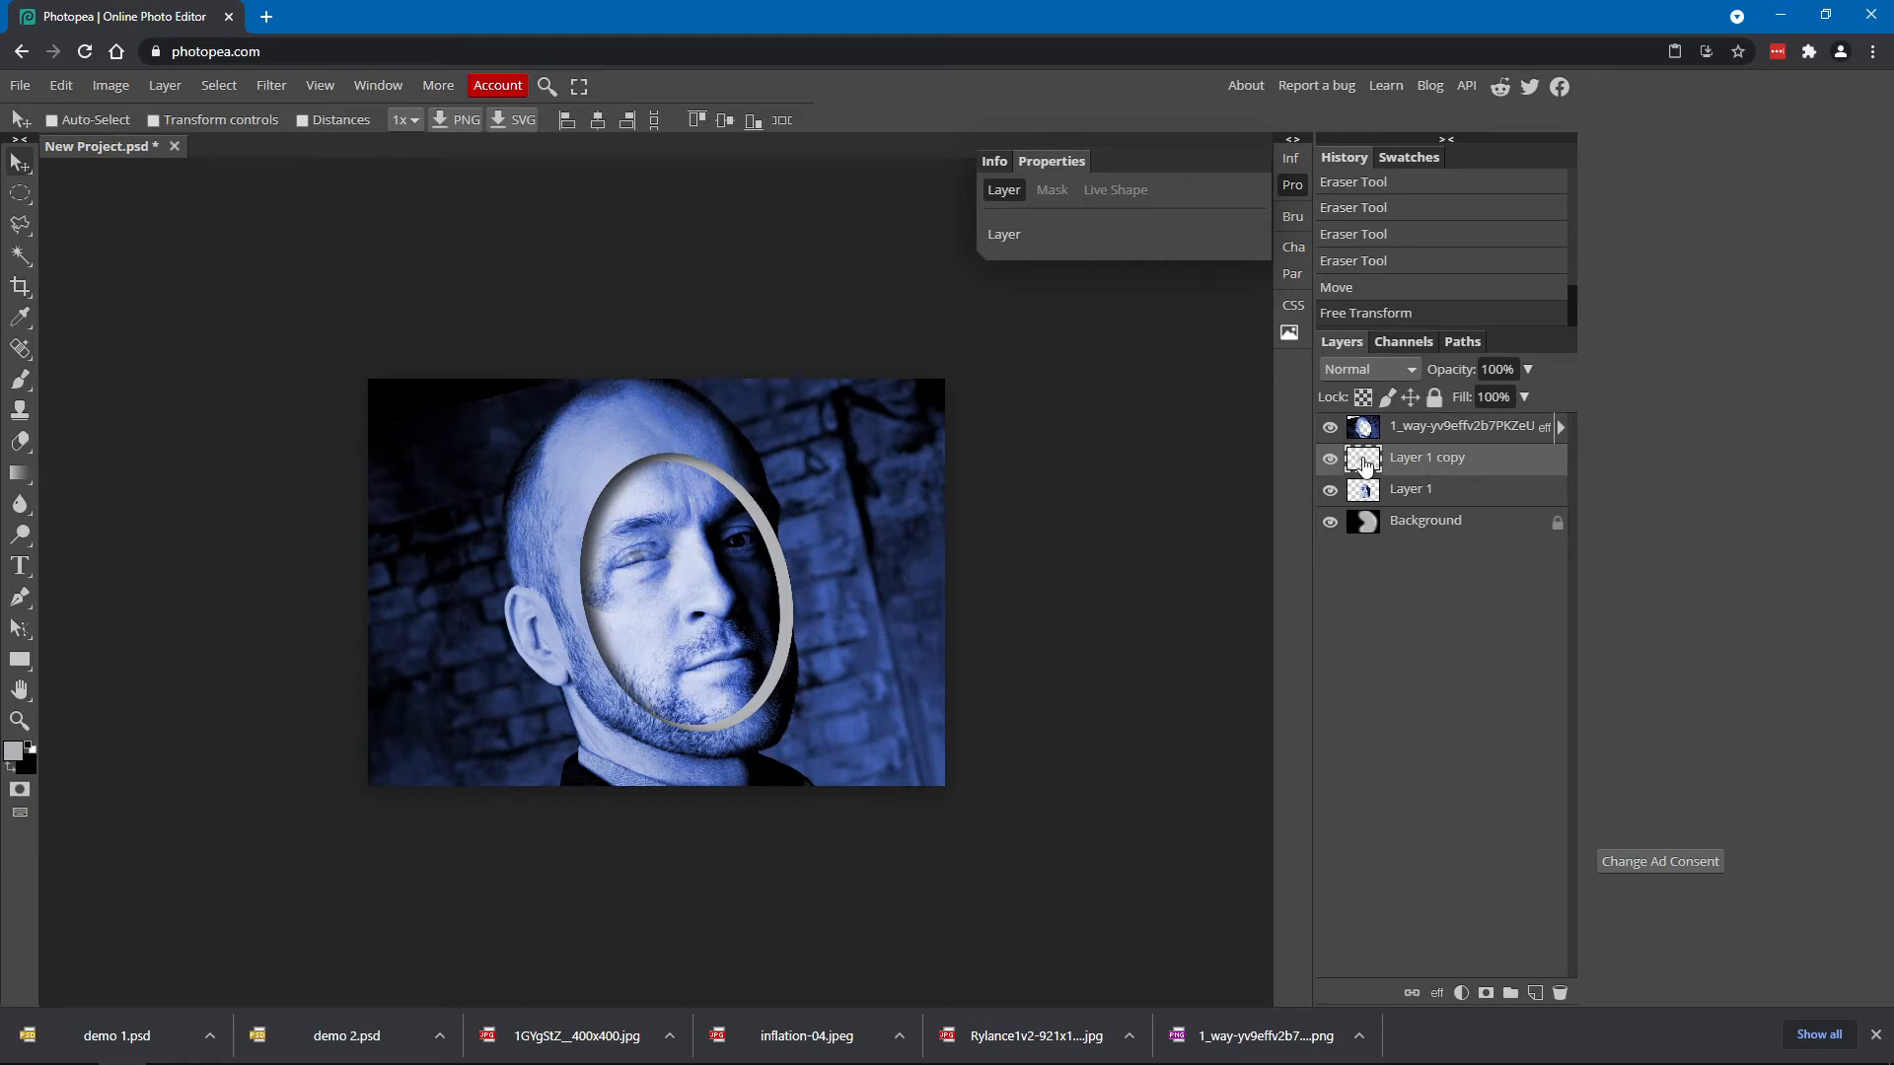
Delete the Layer 1 copy layer
drag(1361, 465, 1558, 994)
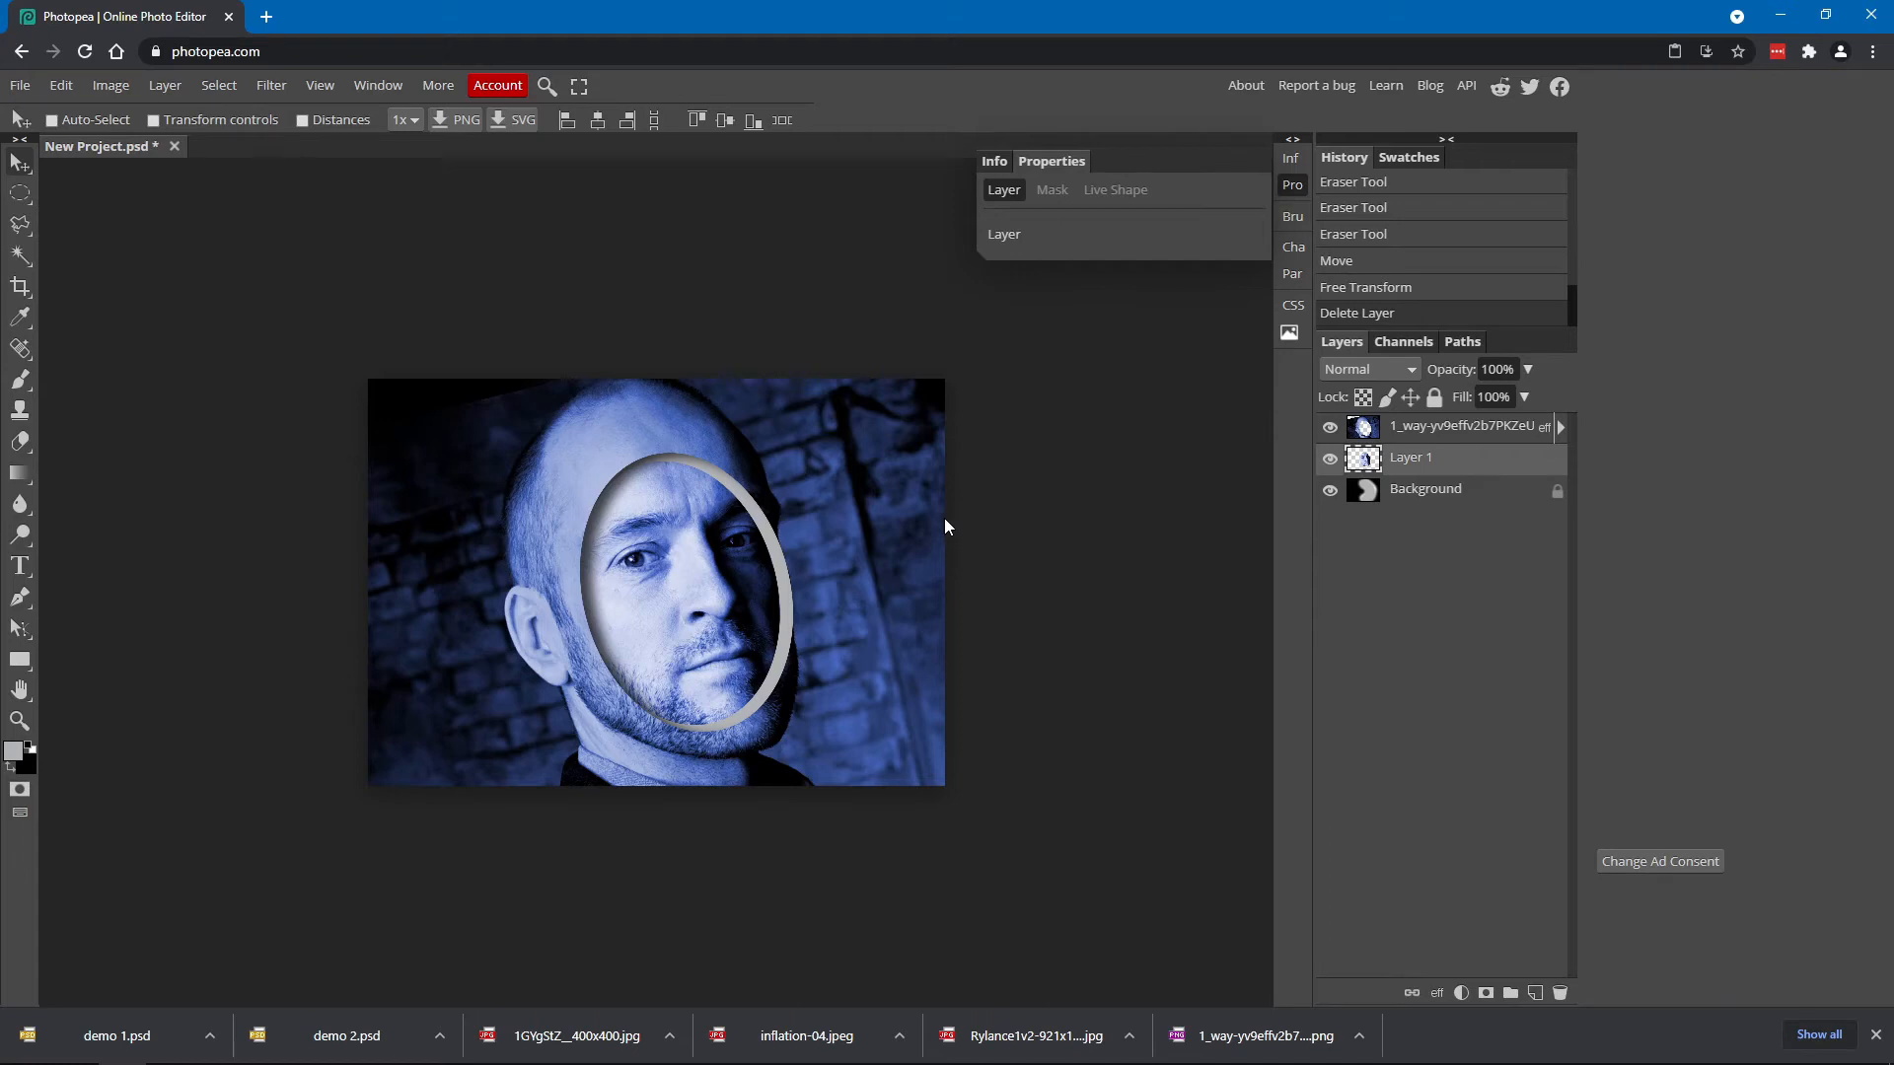
Save the project as a PSD file named demo 3 in the Photopea folder
click(1360, 434)
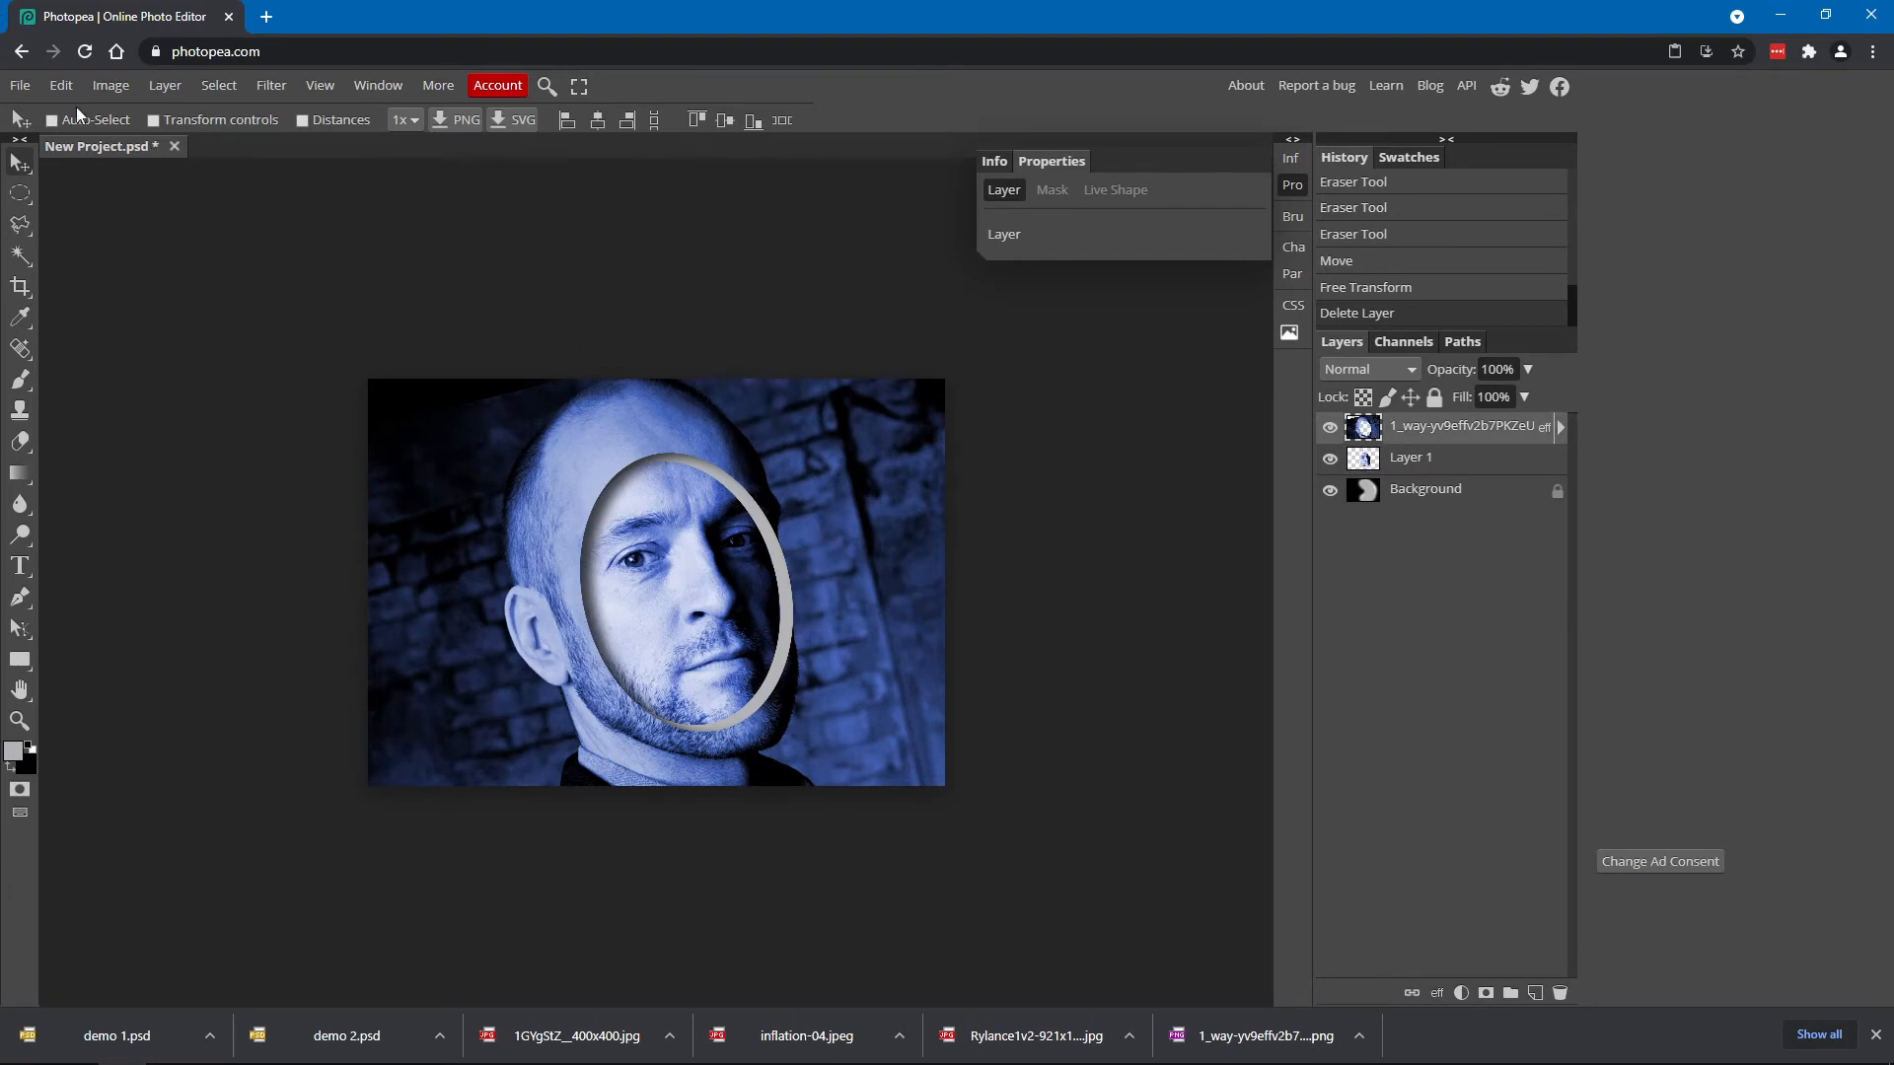
click(21, 87)
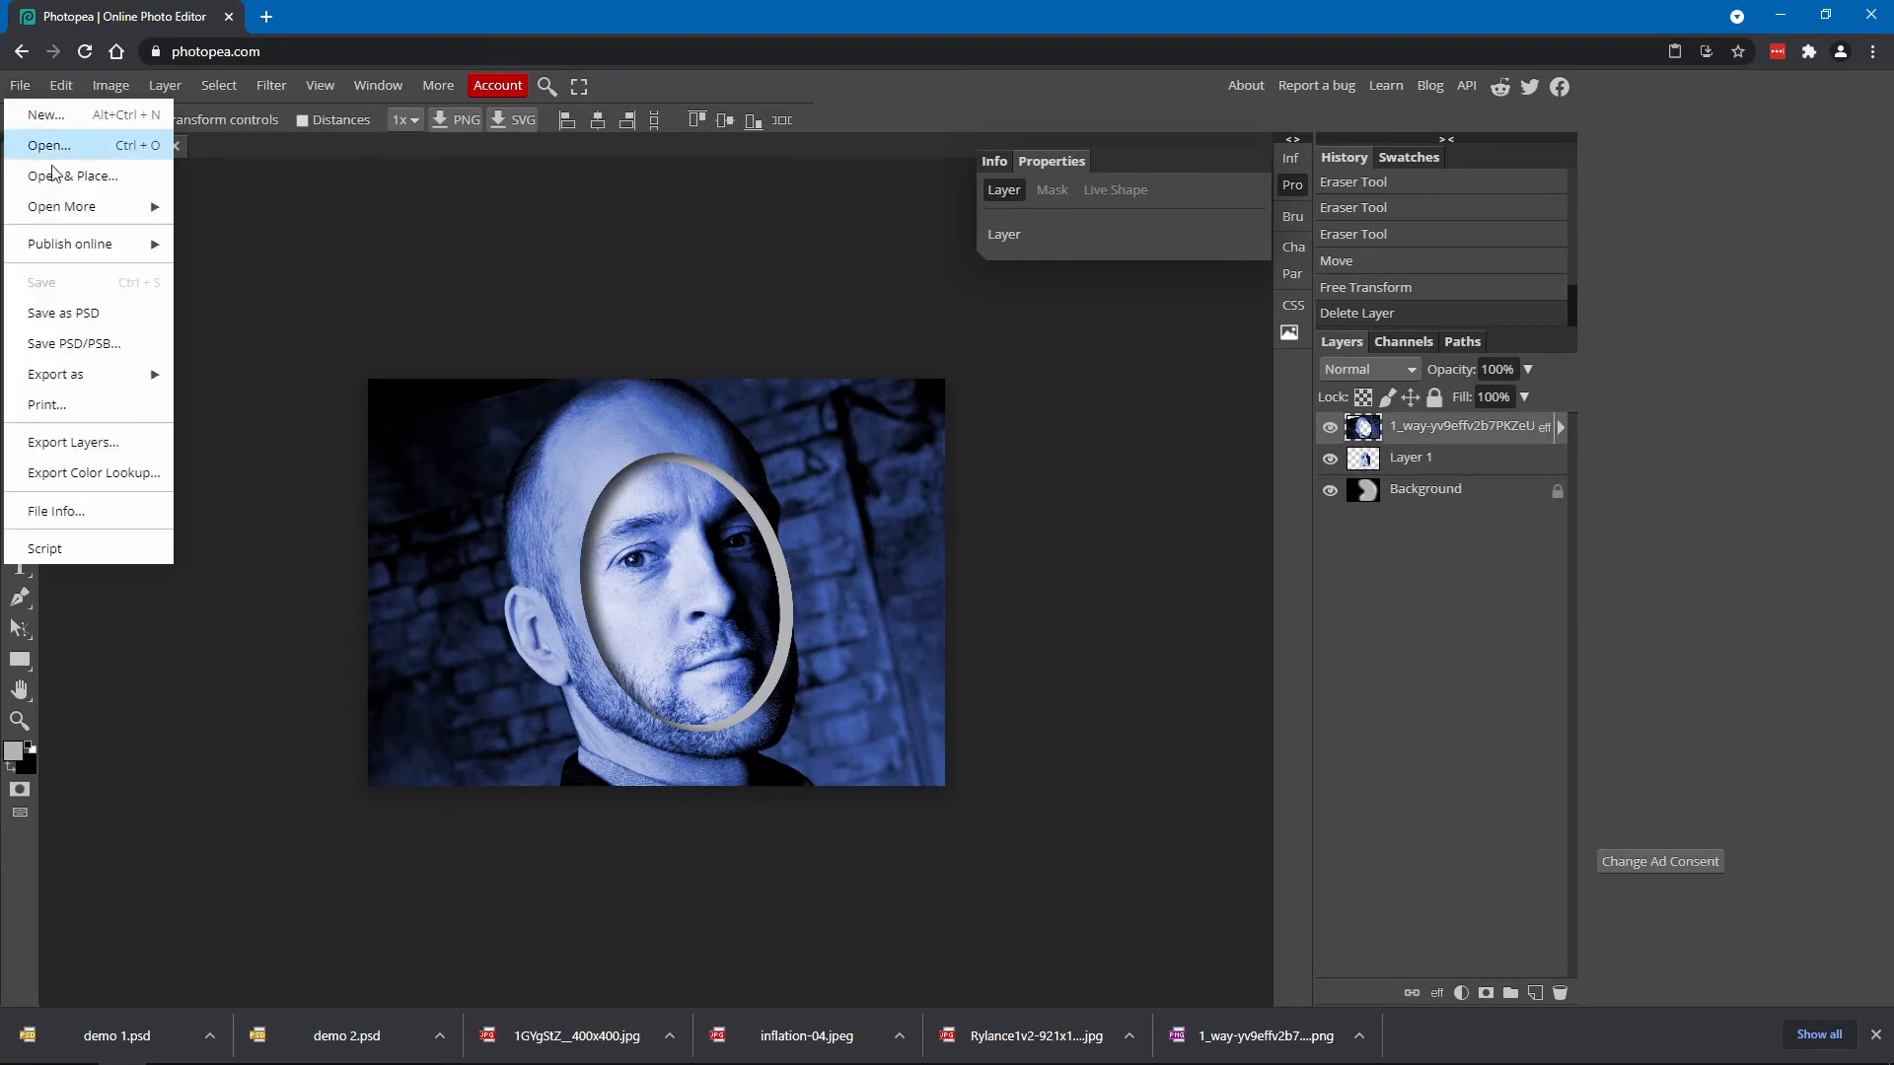
click(92, 312)
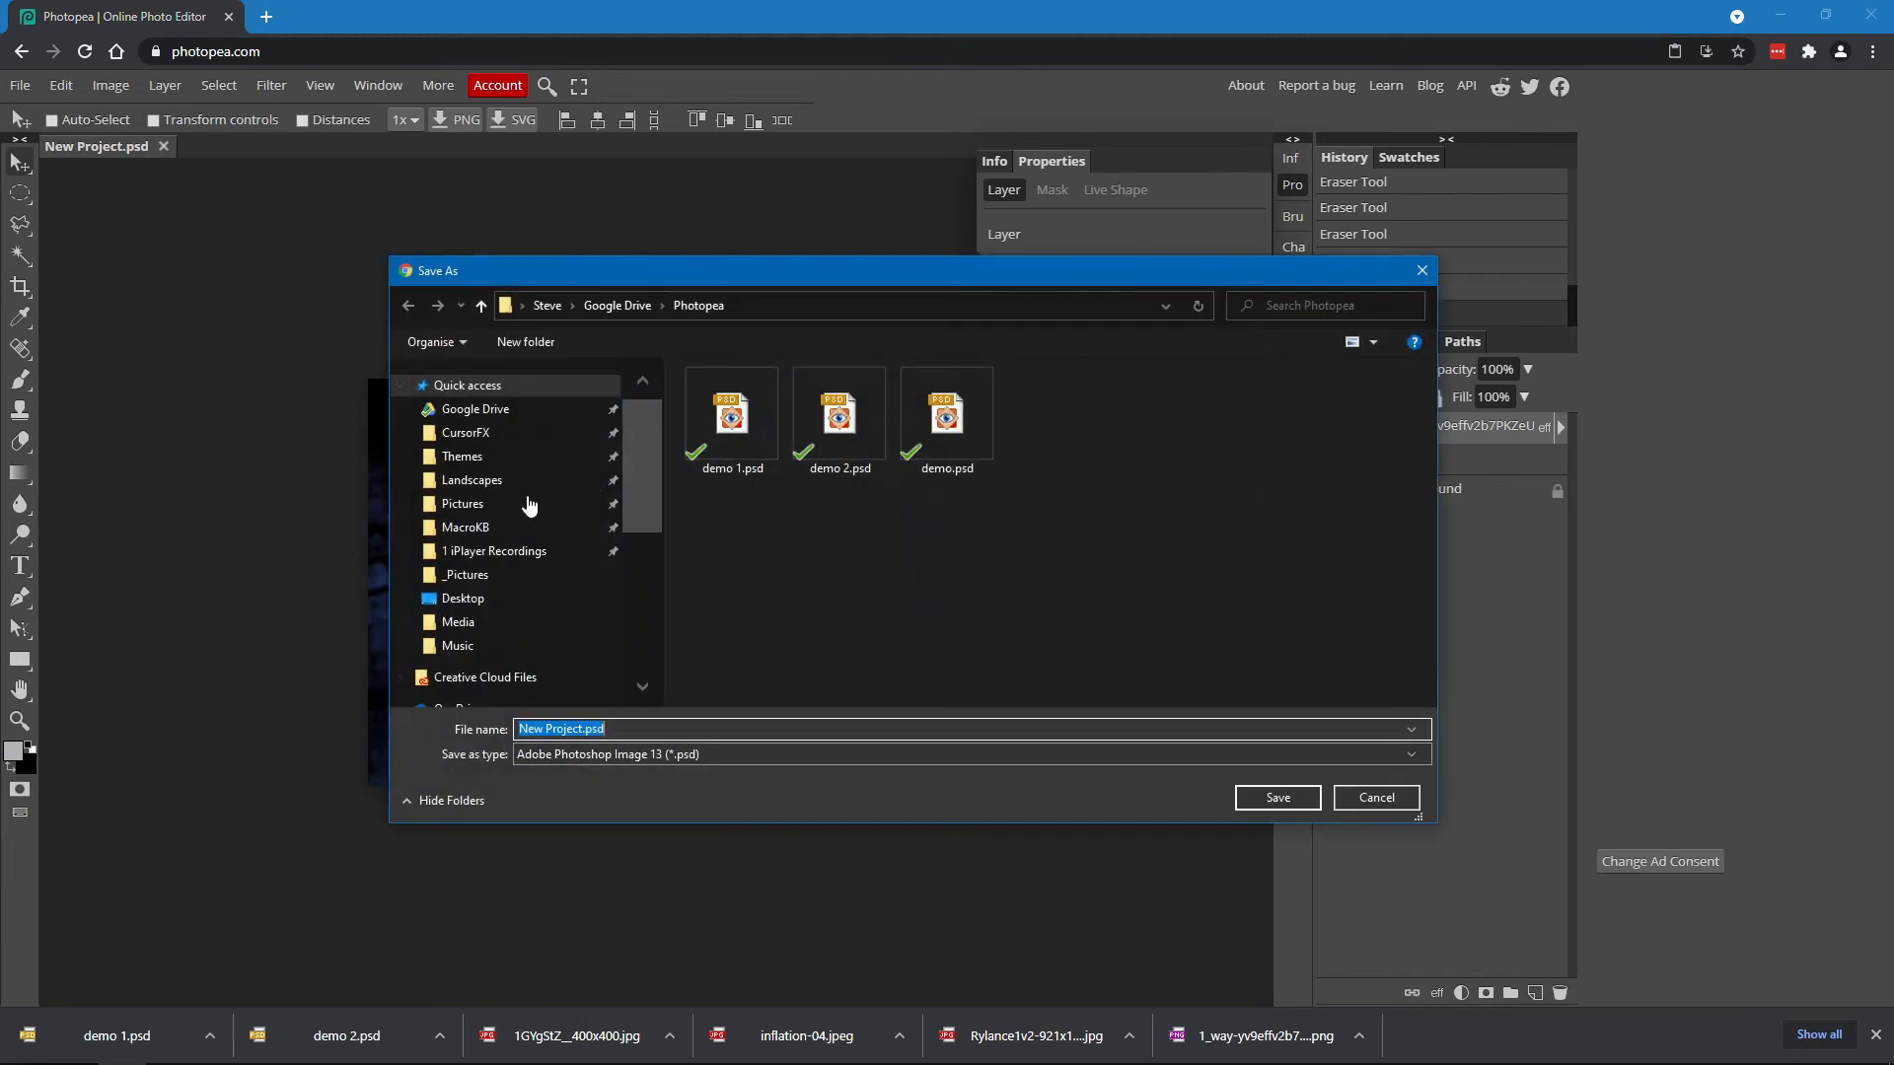
text(demo 3)
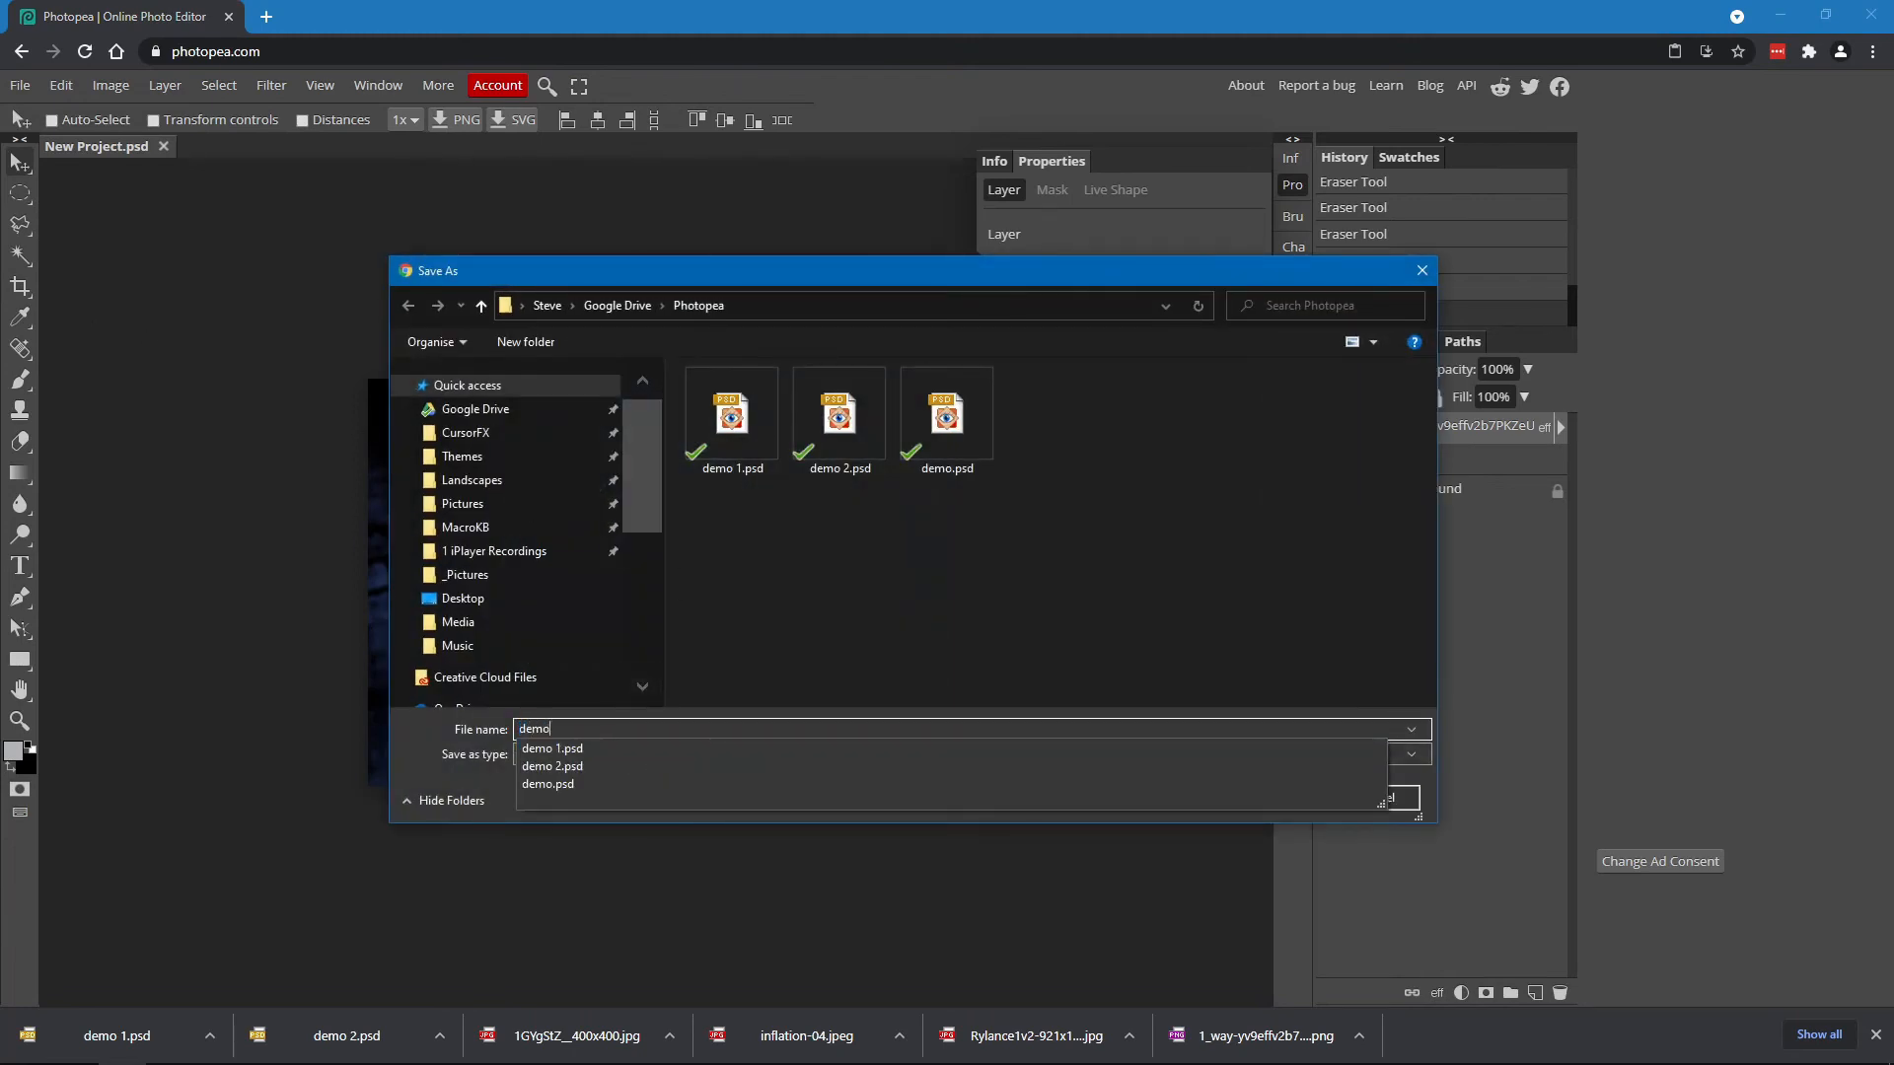
key(Return)
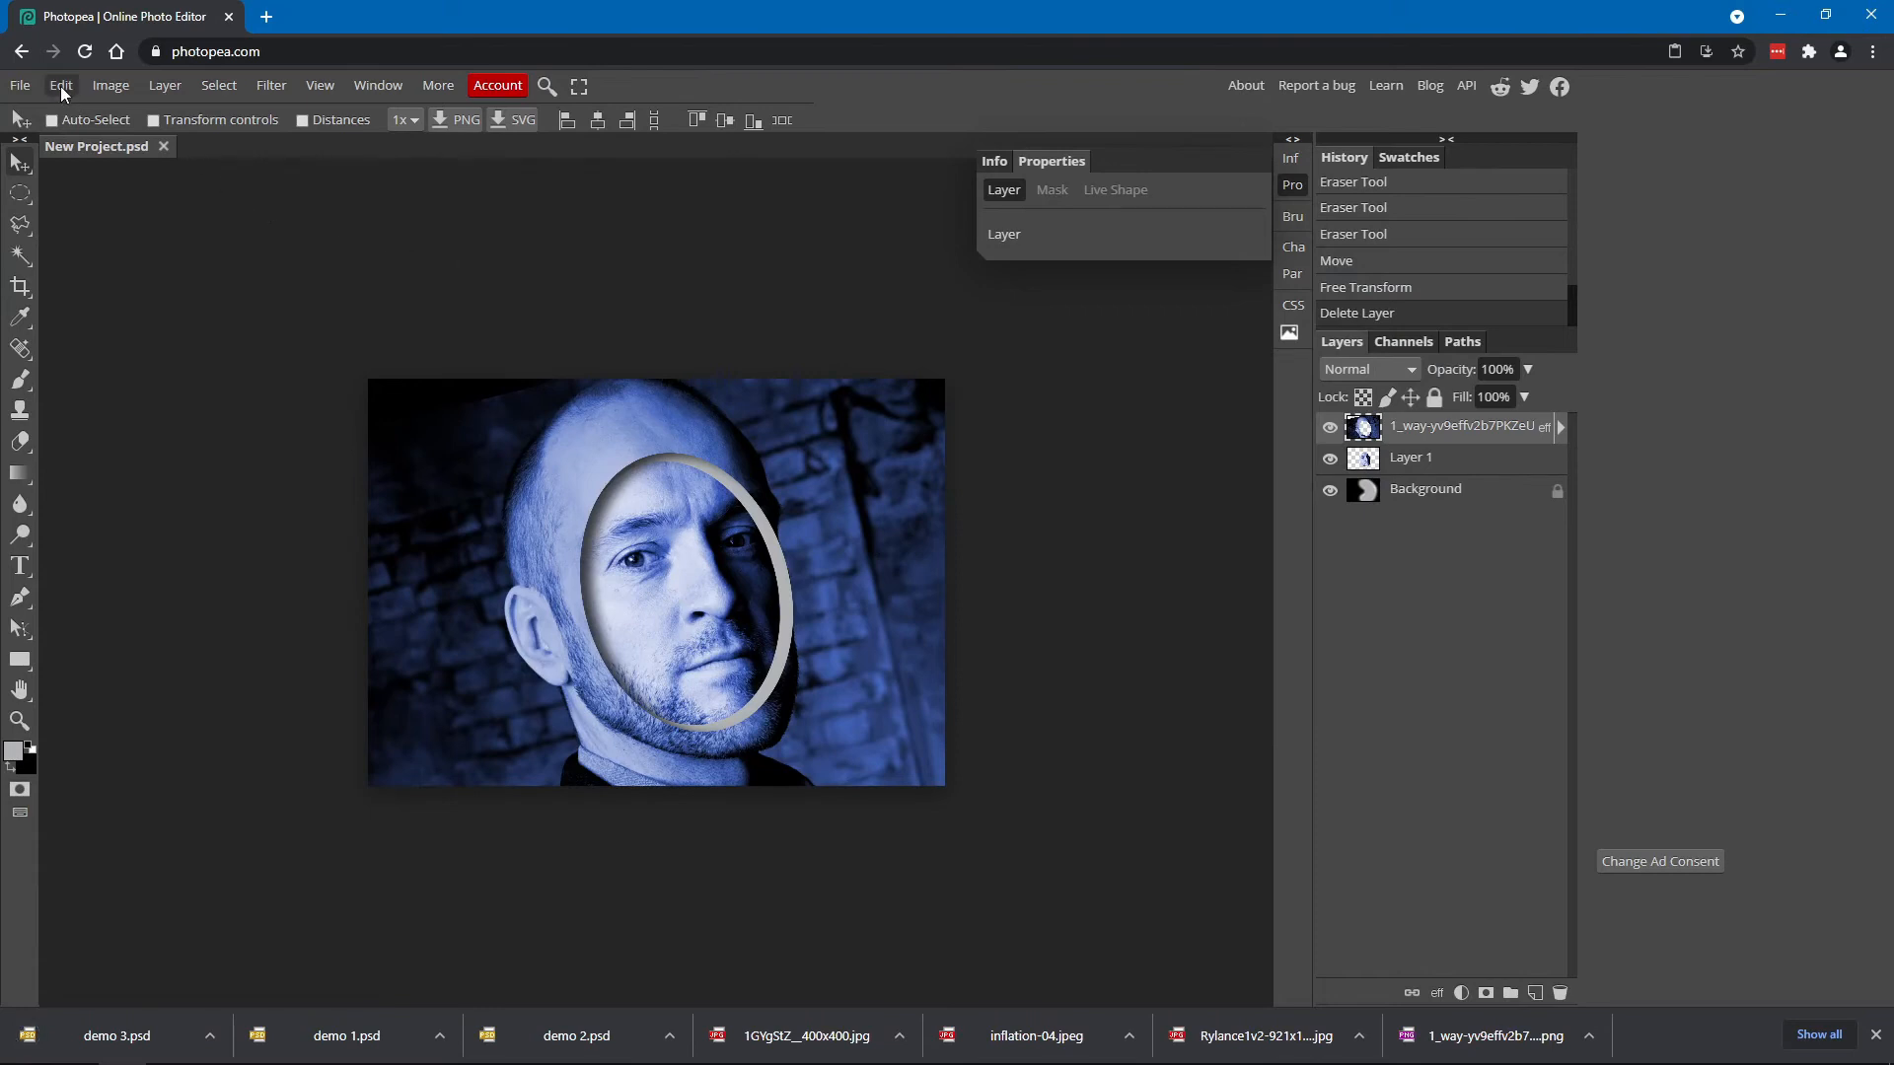
Place the flower image wp4436074.jpg into the project as the top layer and scale it to 153.82% to cover the canvas
click(19, 84)
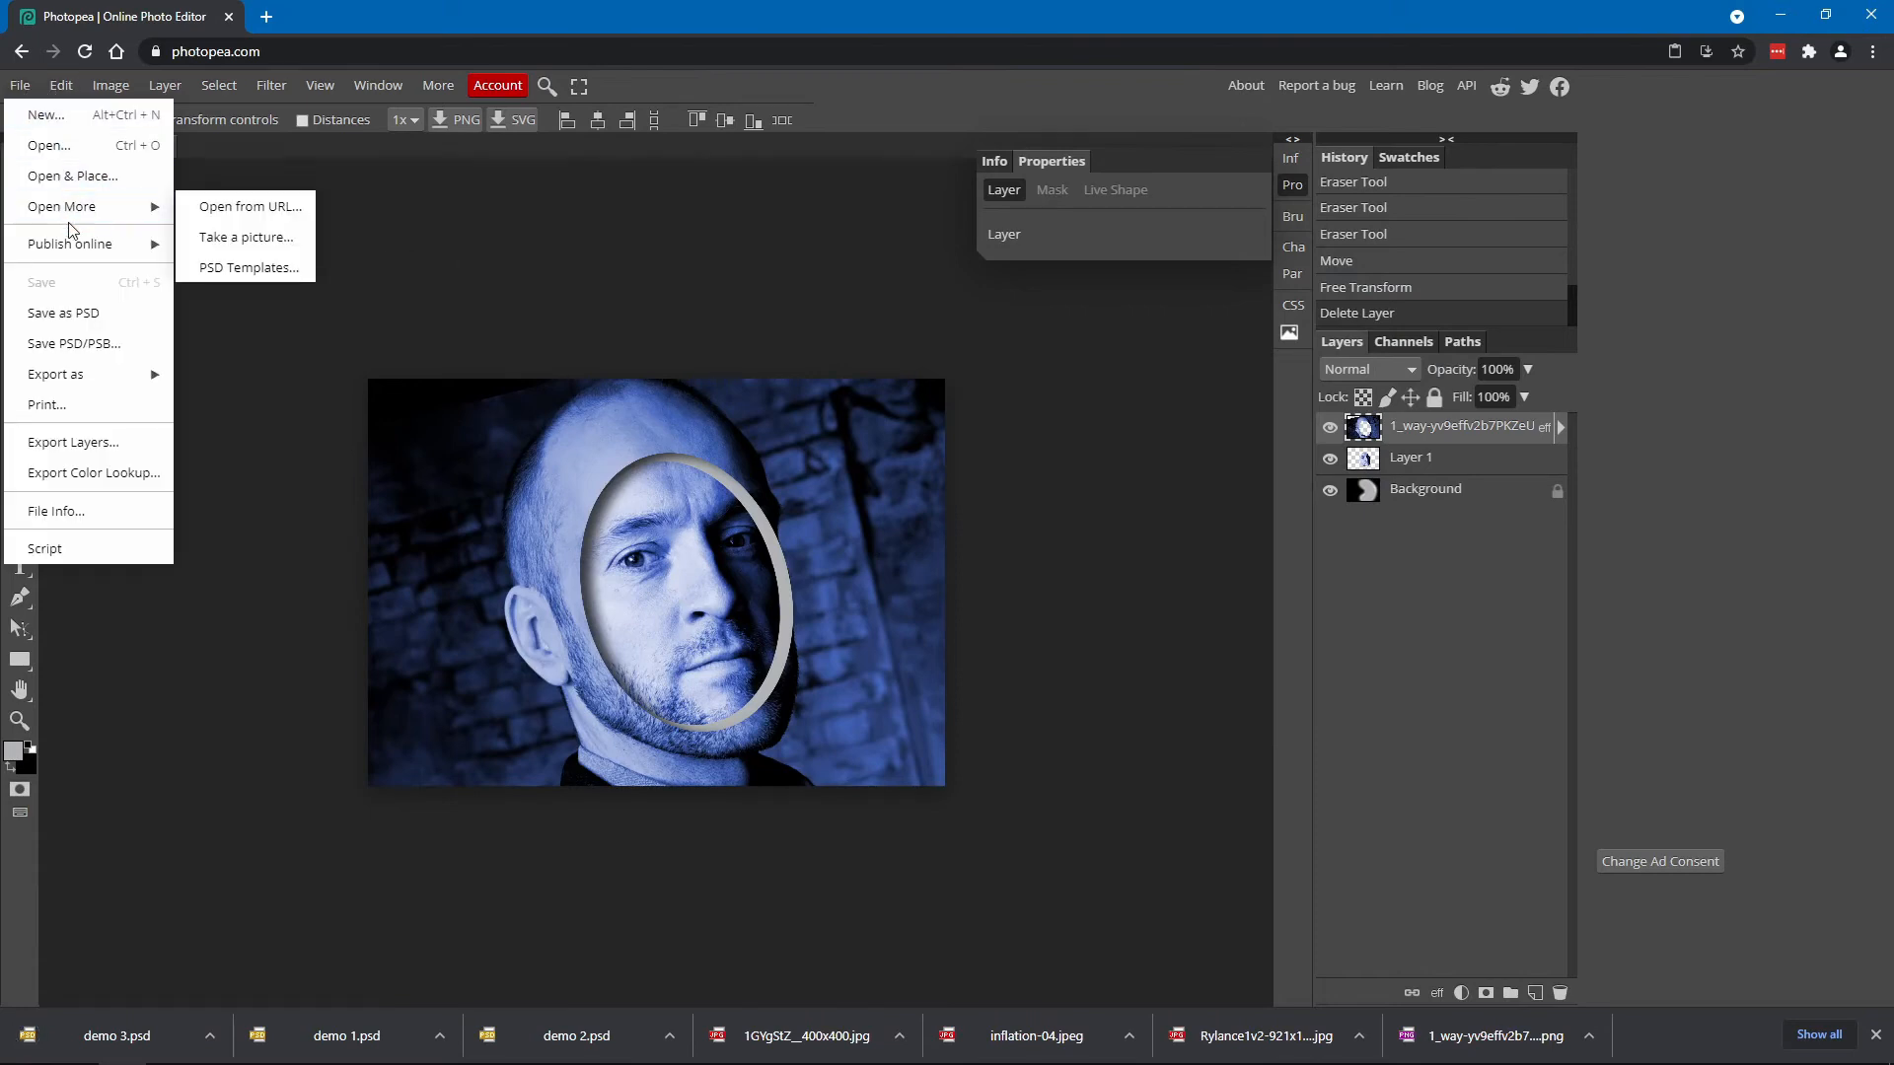
click(61, 178)
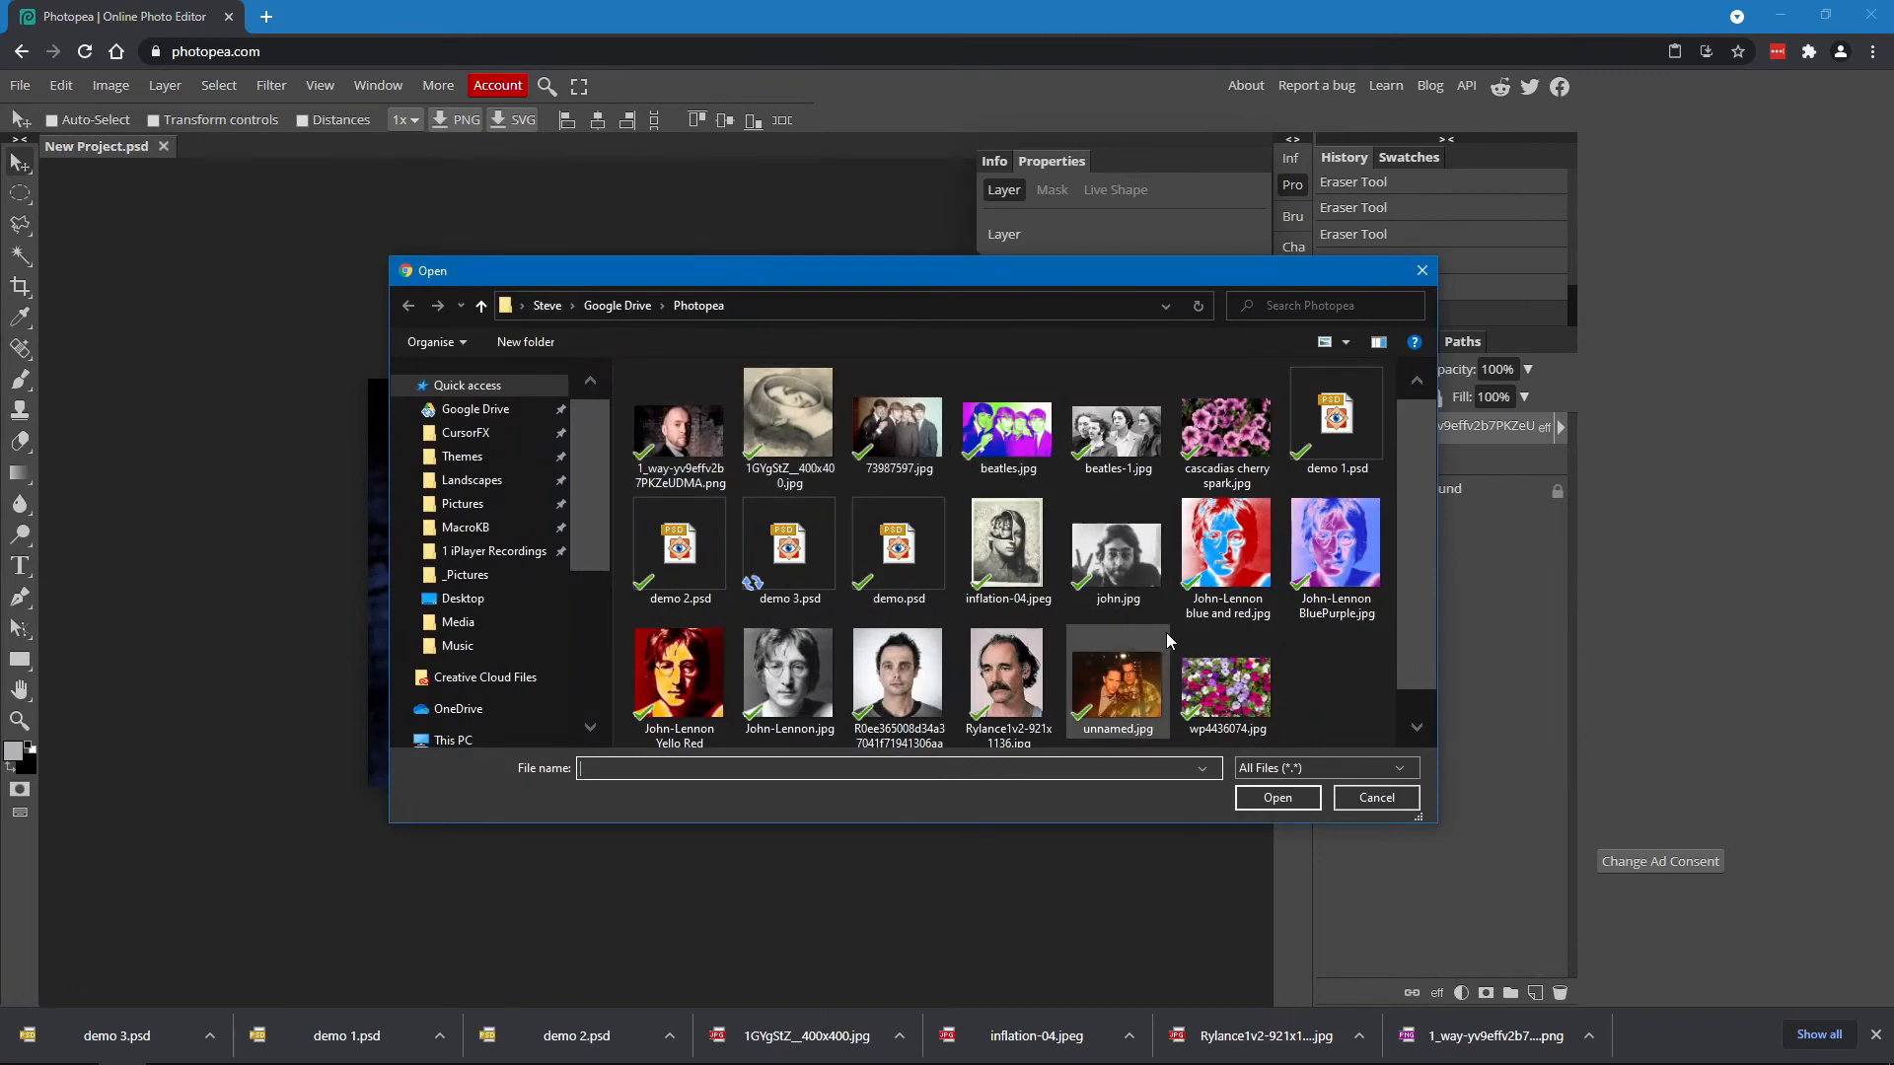
click(1227, 686)
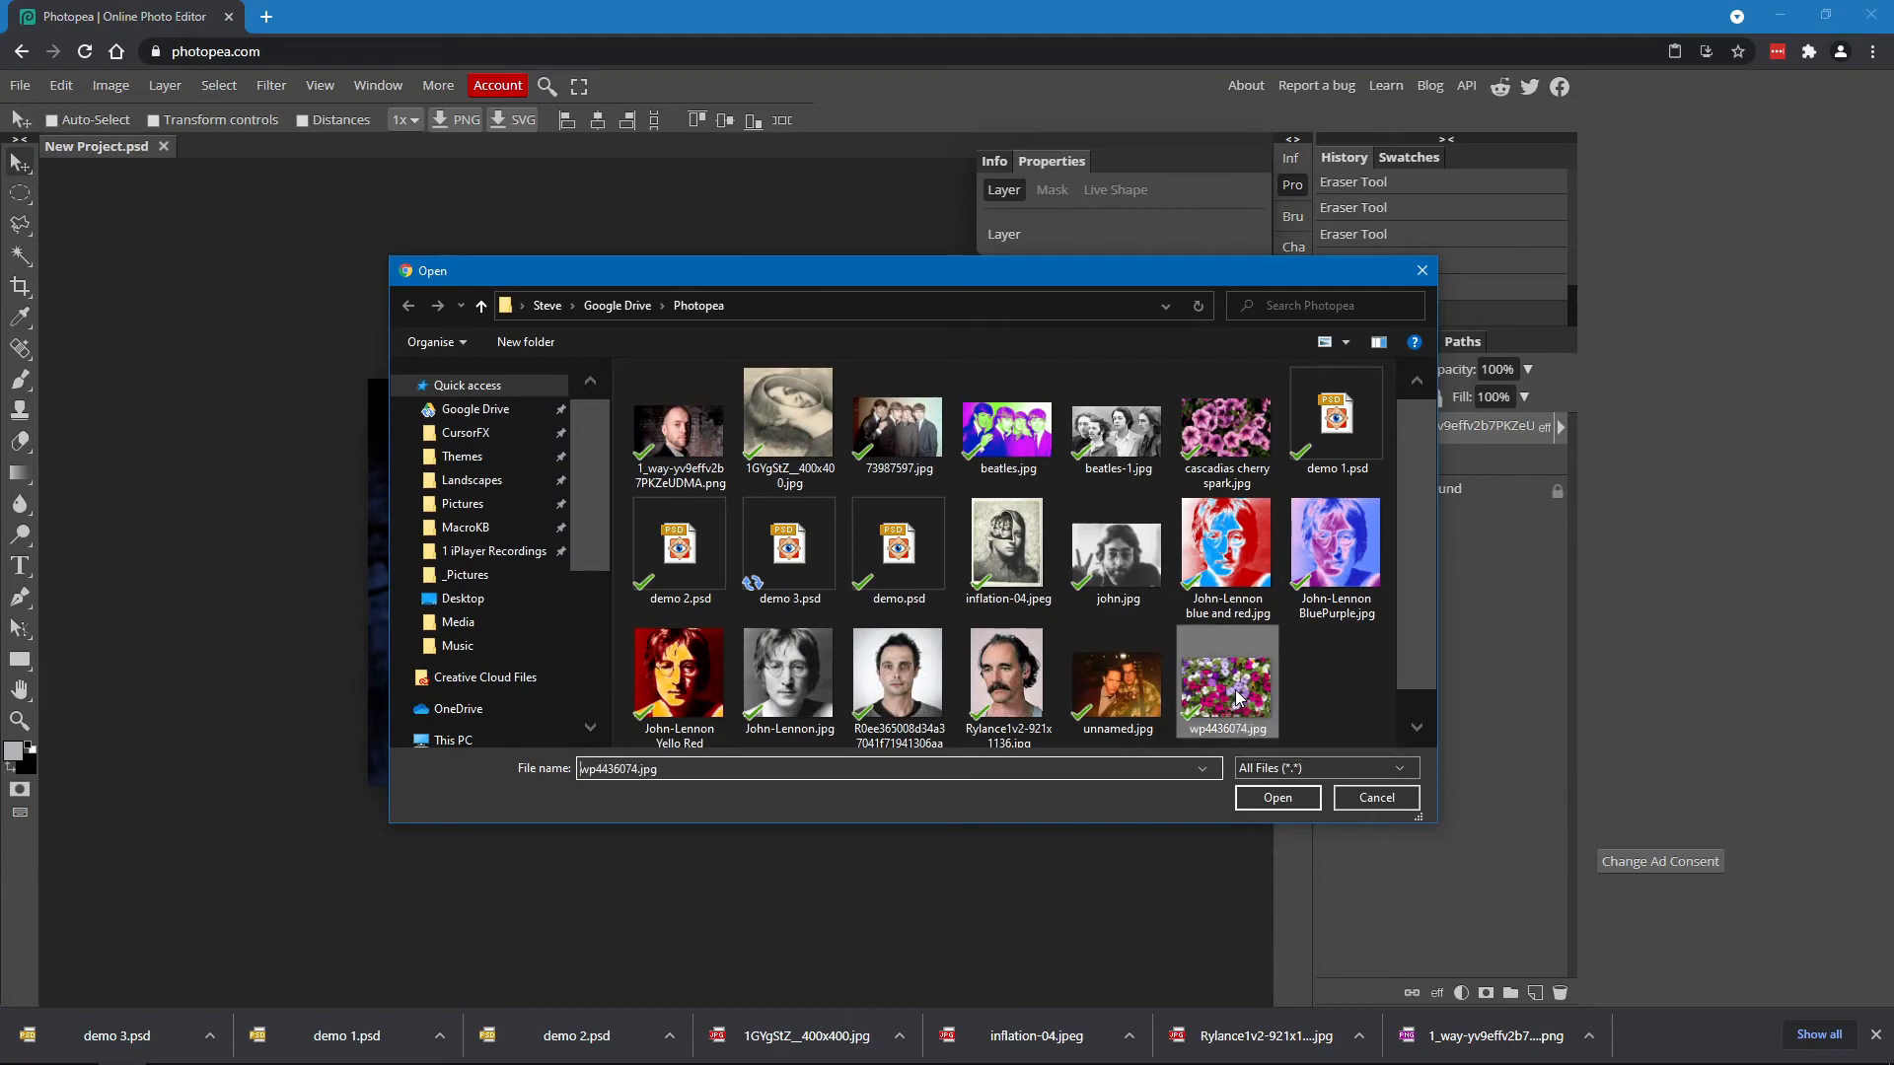
click(1288, 801)
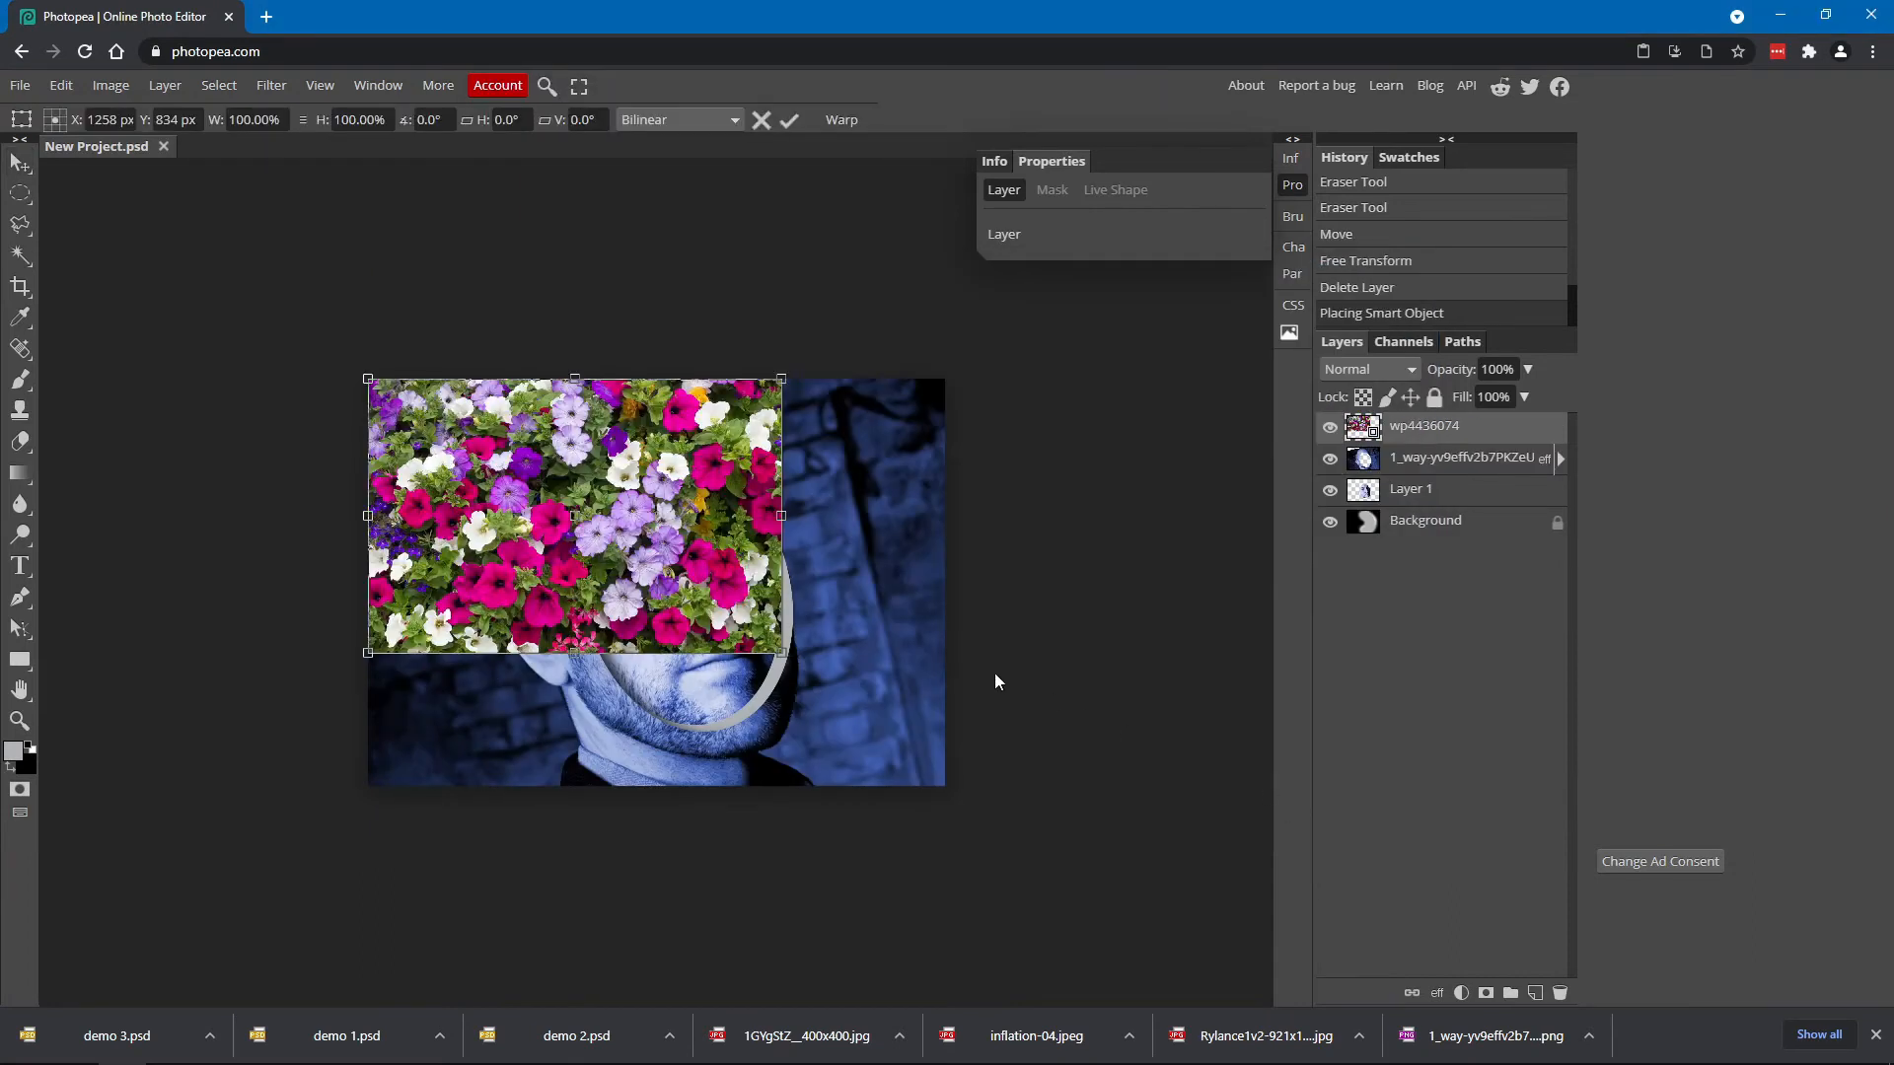
drag(781, 651, 1004, 801)
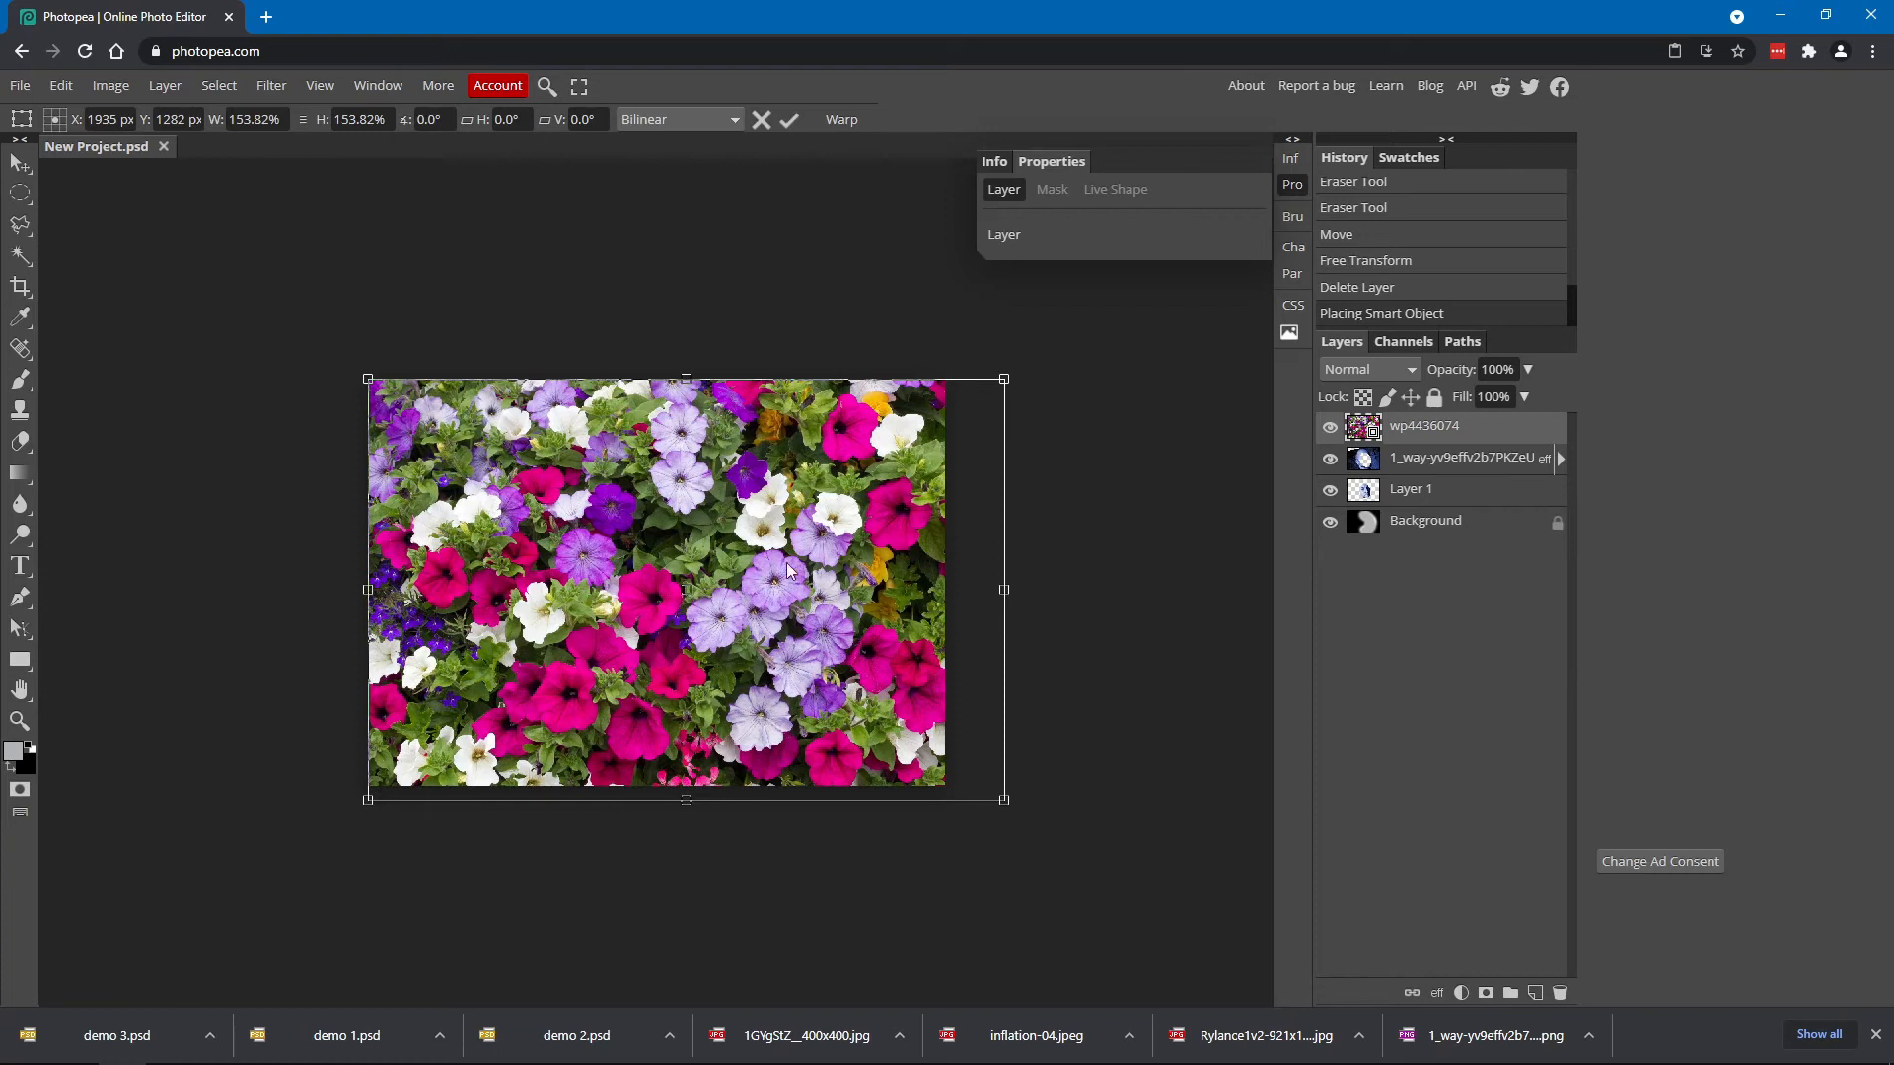
key(Return)
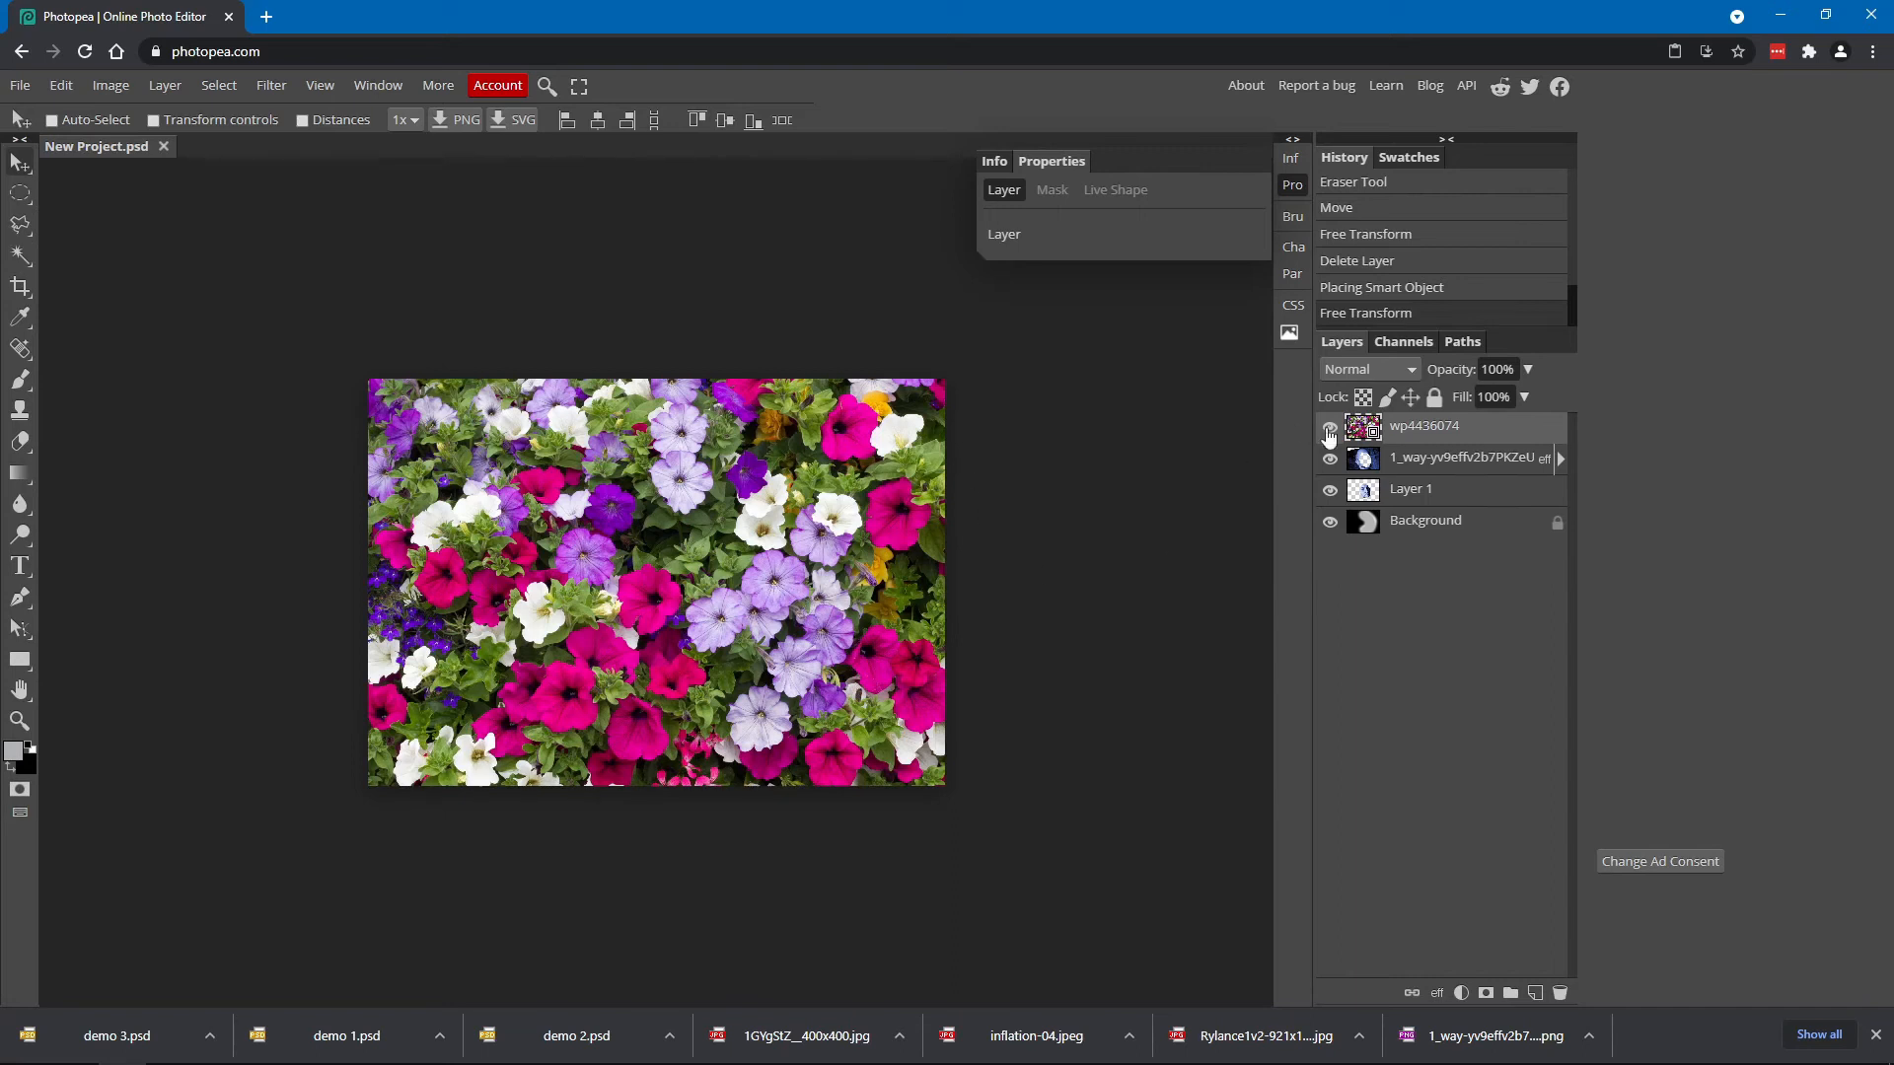
Flip the placed flower layer vertically
click(61, 86)
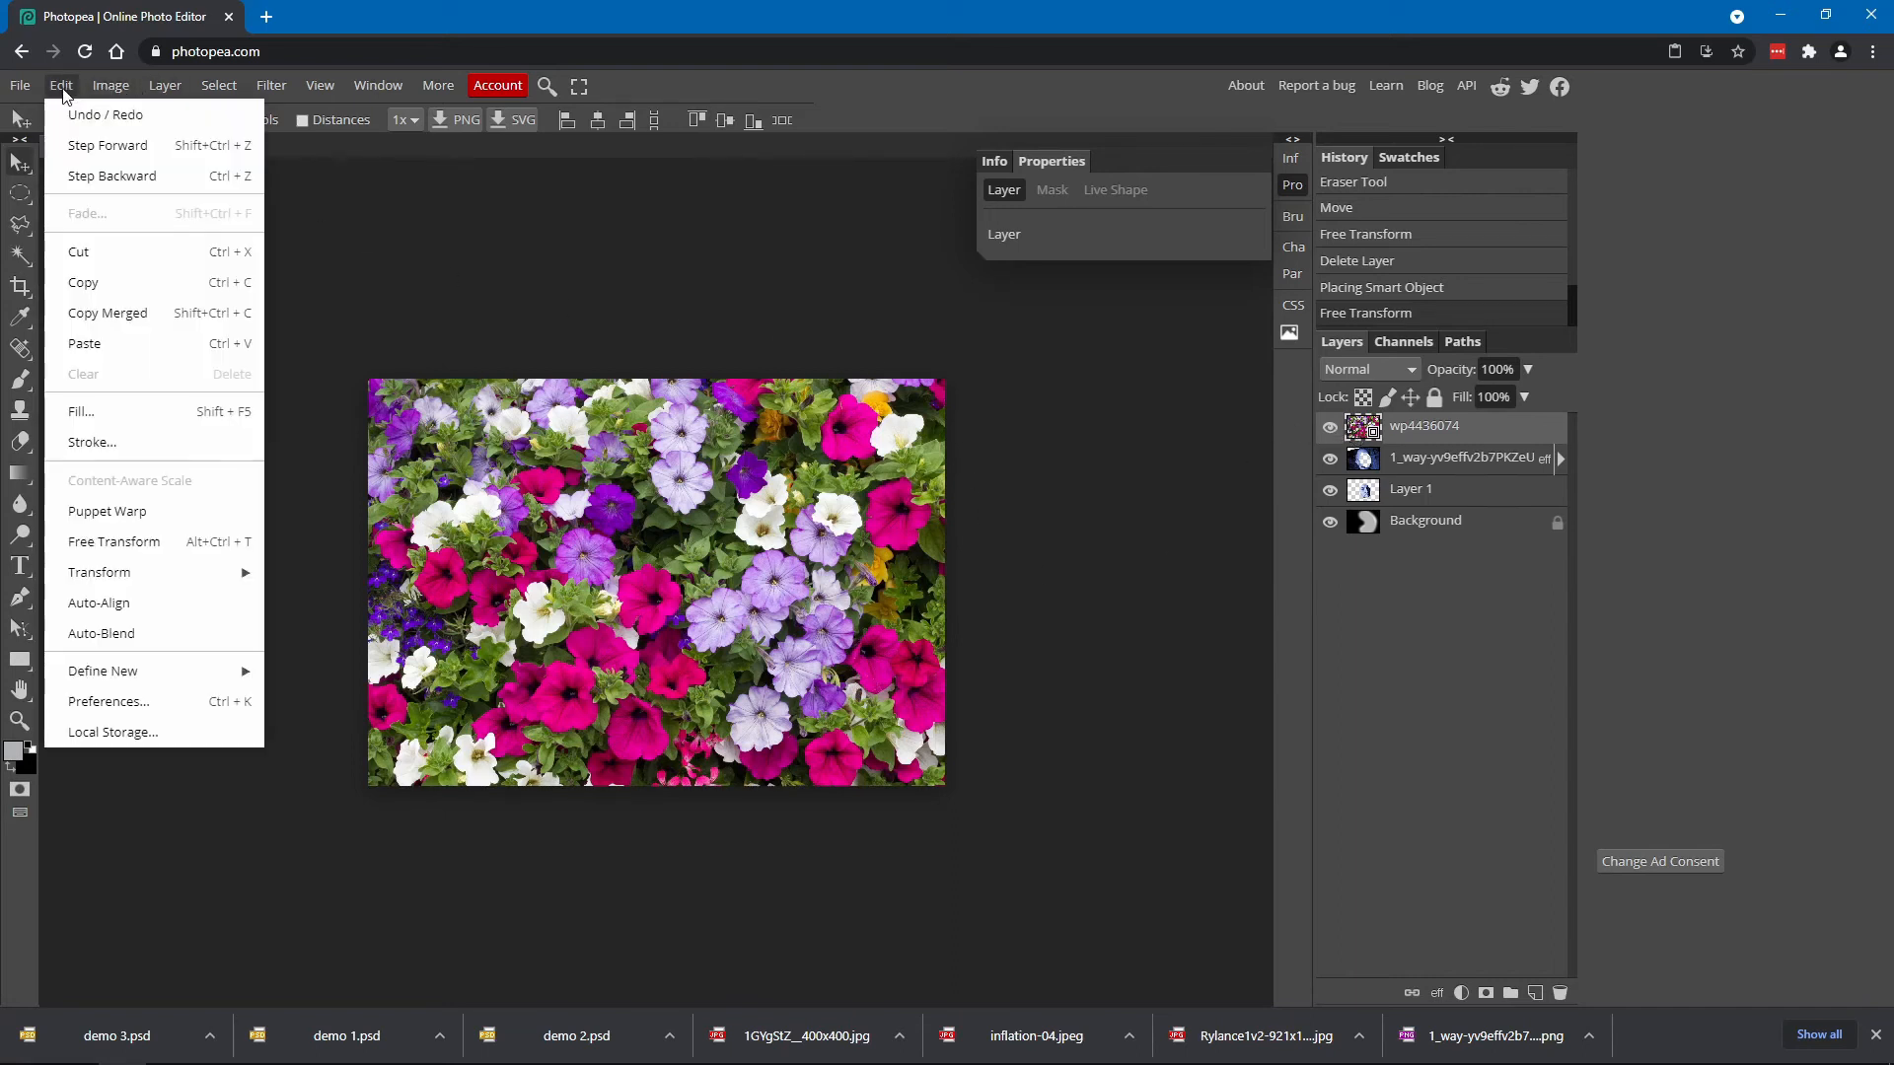
mouse_move(136, 583)
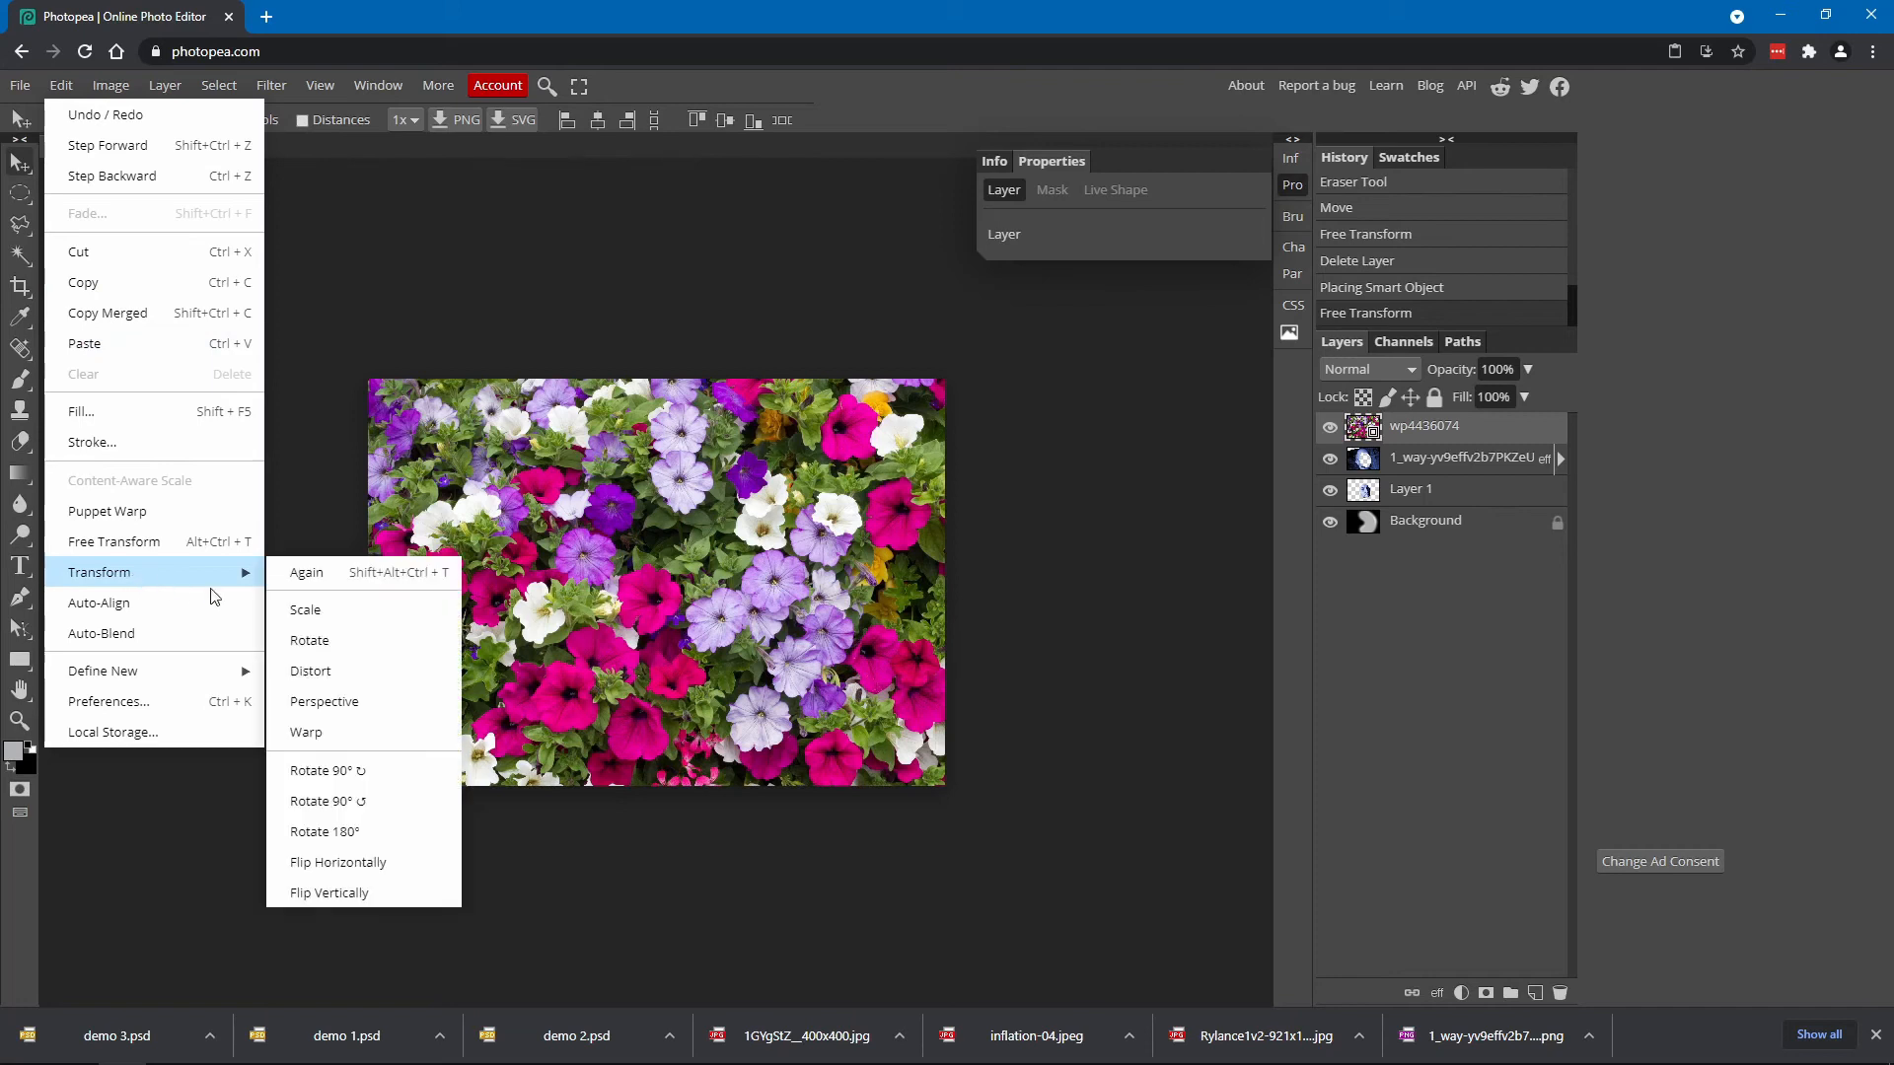
click(365, 900)
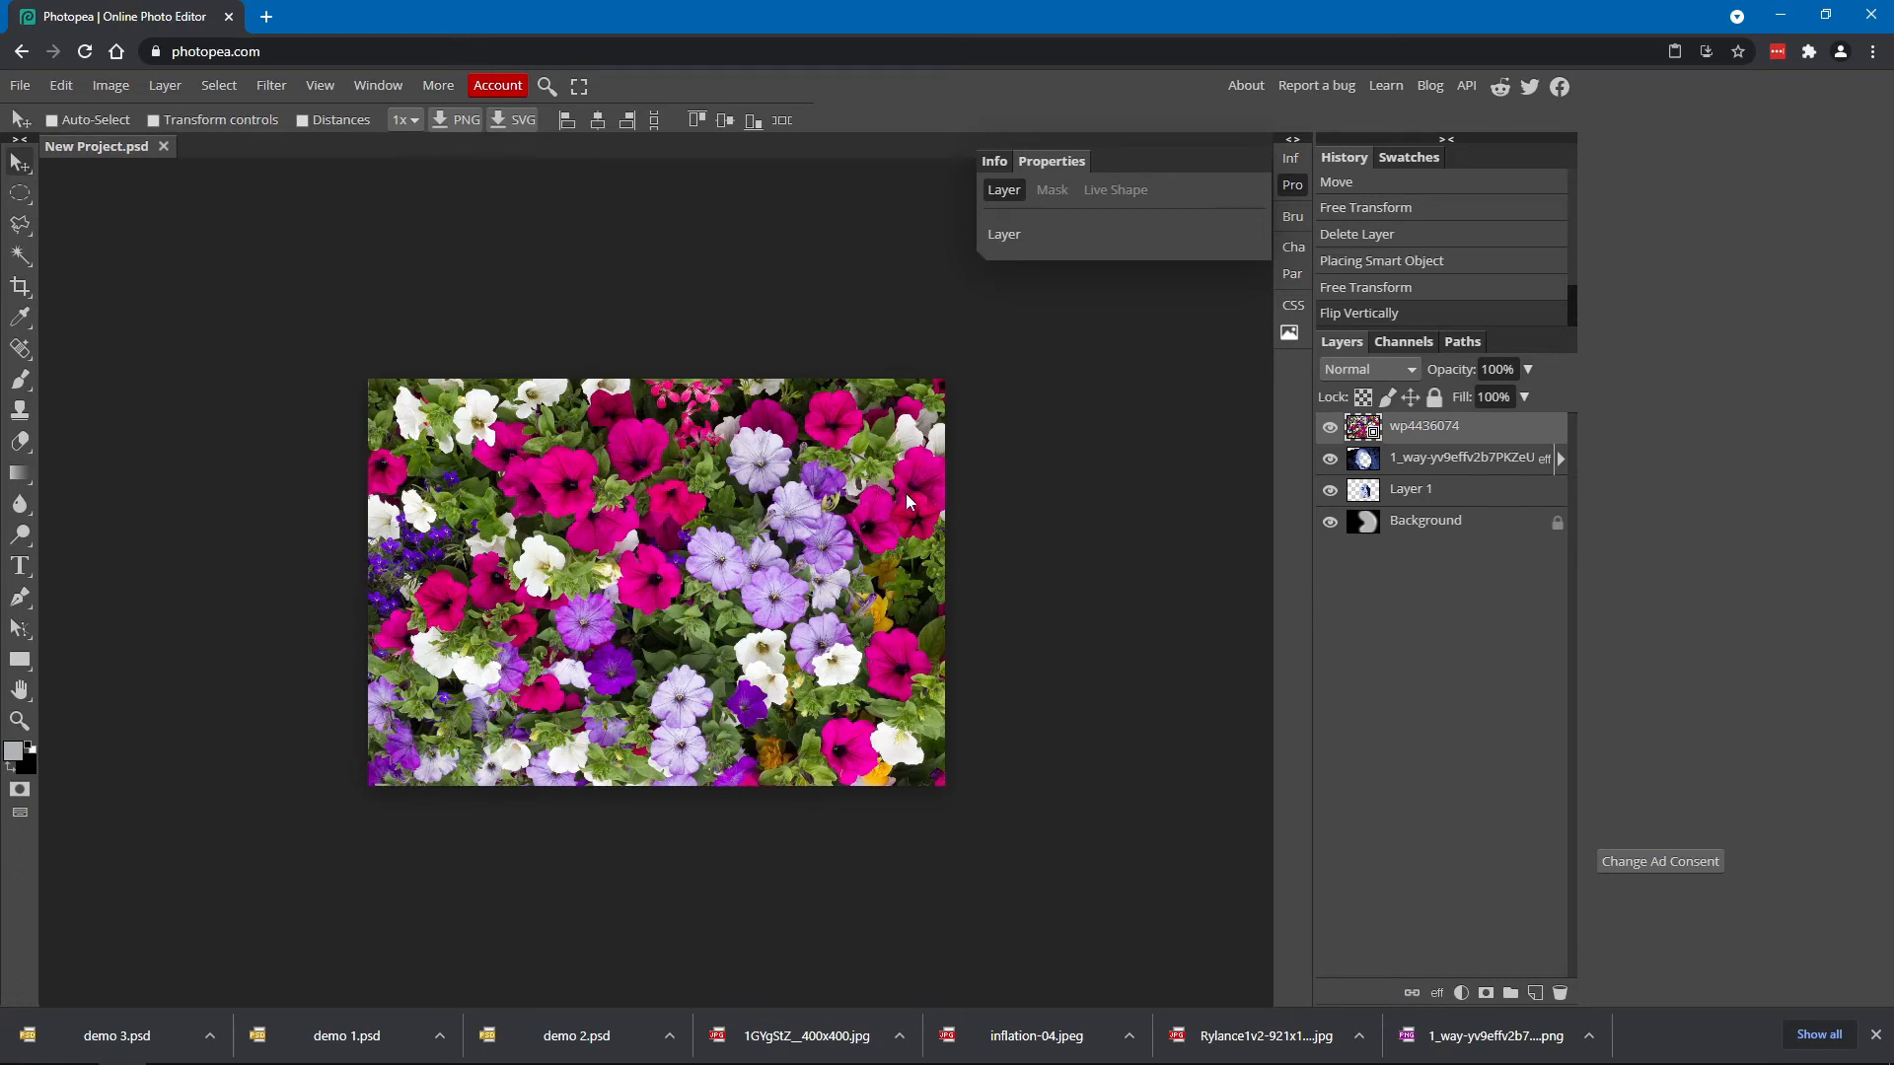
Try the Multiply blend mode on the flower layer, lowering its opacity to 76% and restoring it to 100%
mouse_move(1359, 427)
mouse_down()
mouse_move(1356, 503)
mouse_move(1358, 431)
mouse_up()
click(1377, 372)
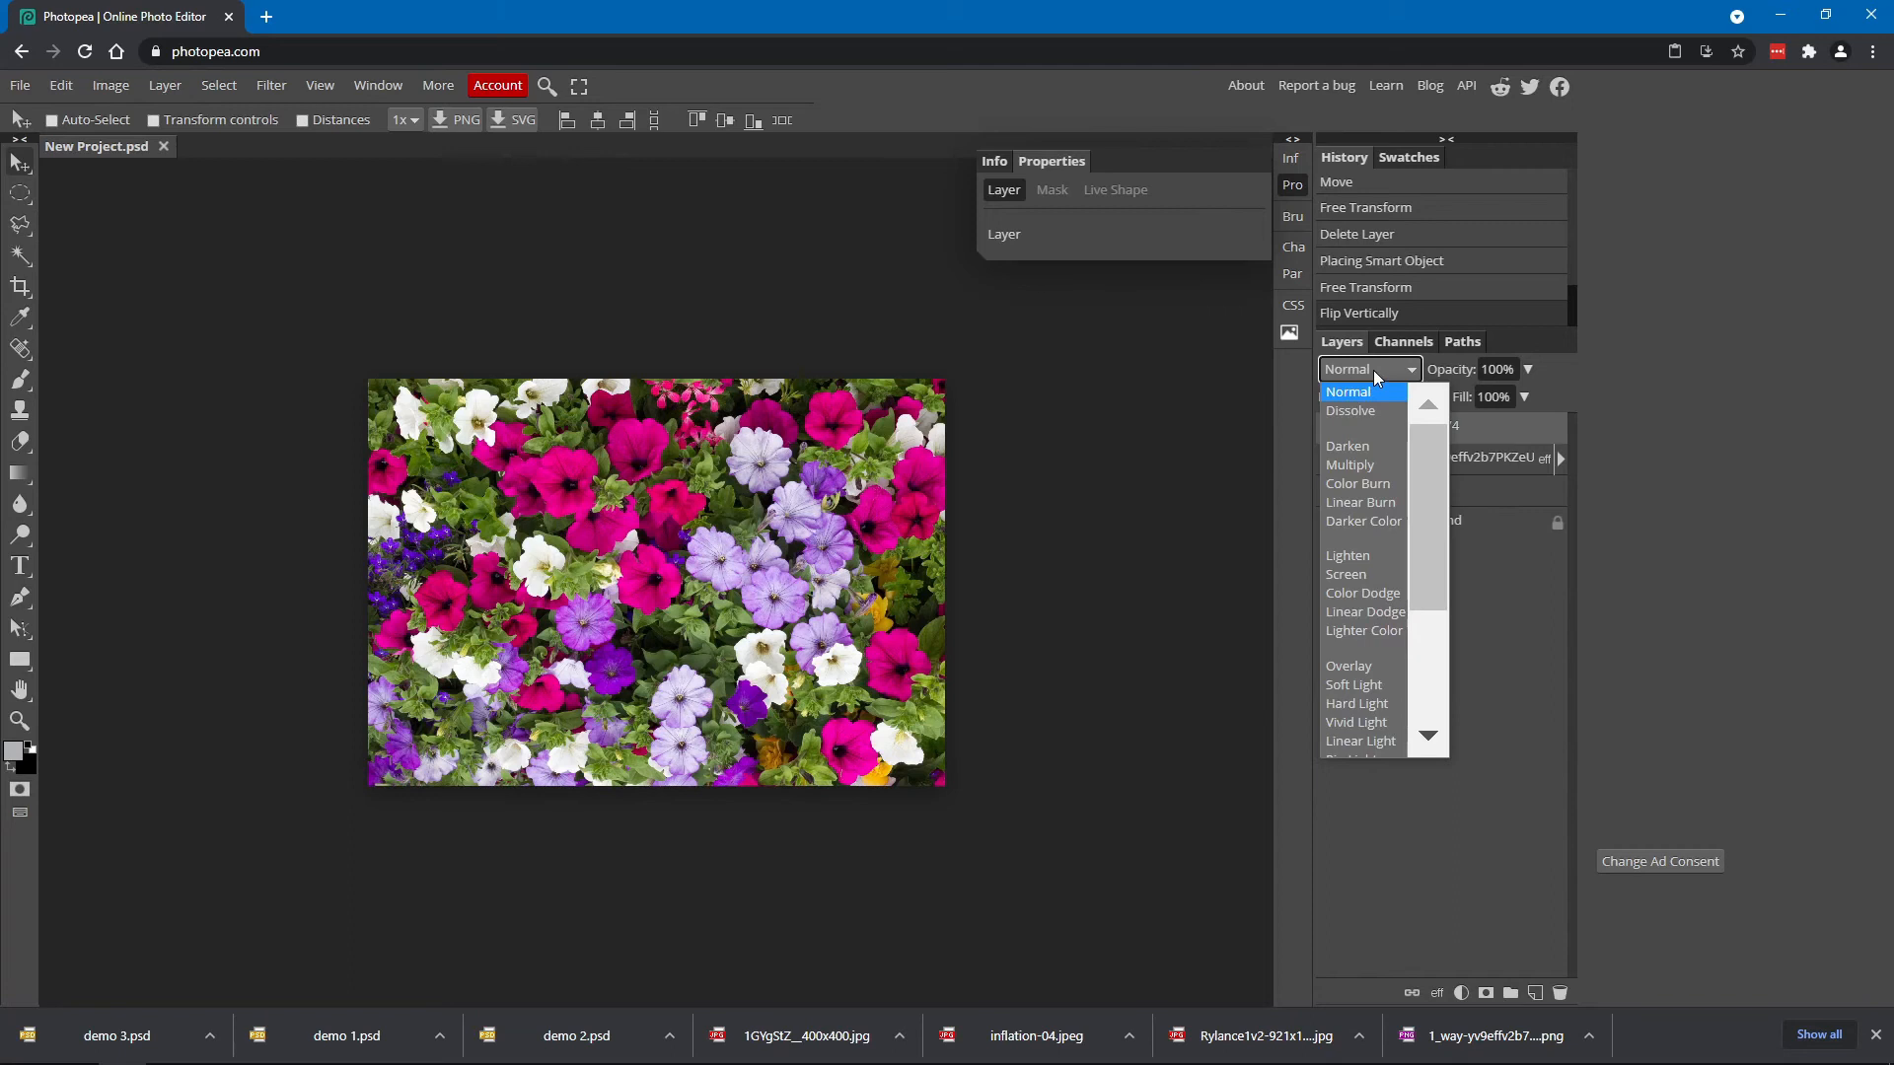
click(1373, 474)
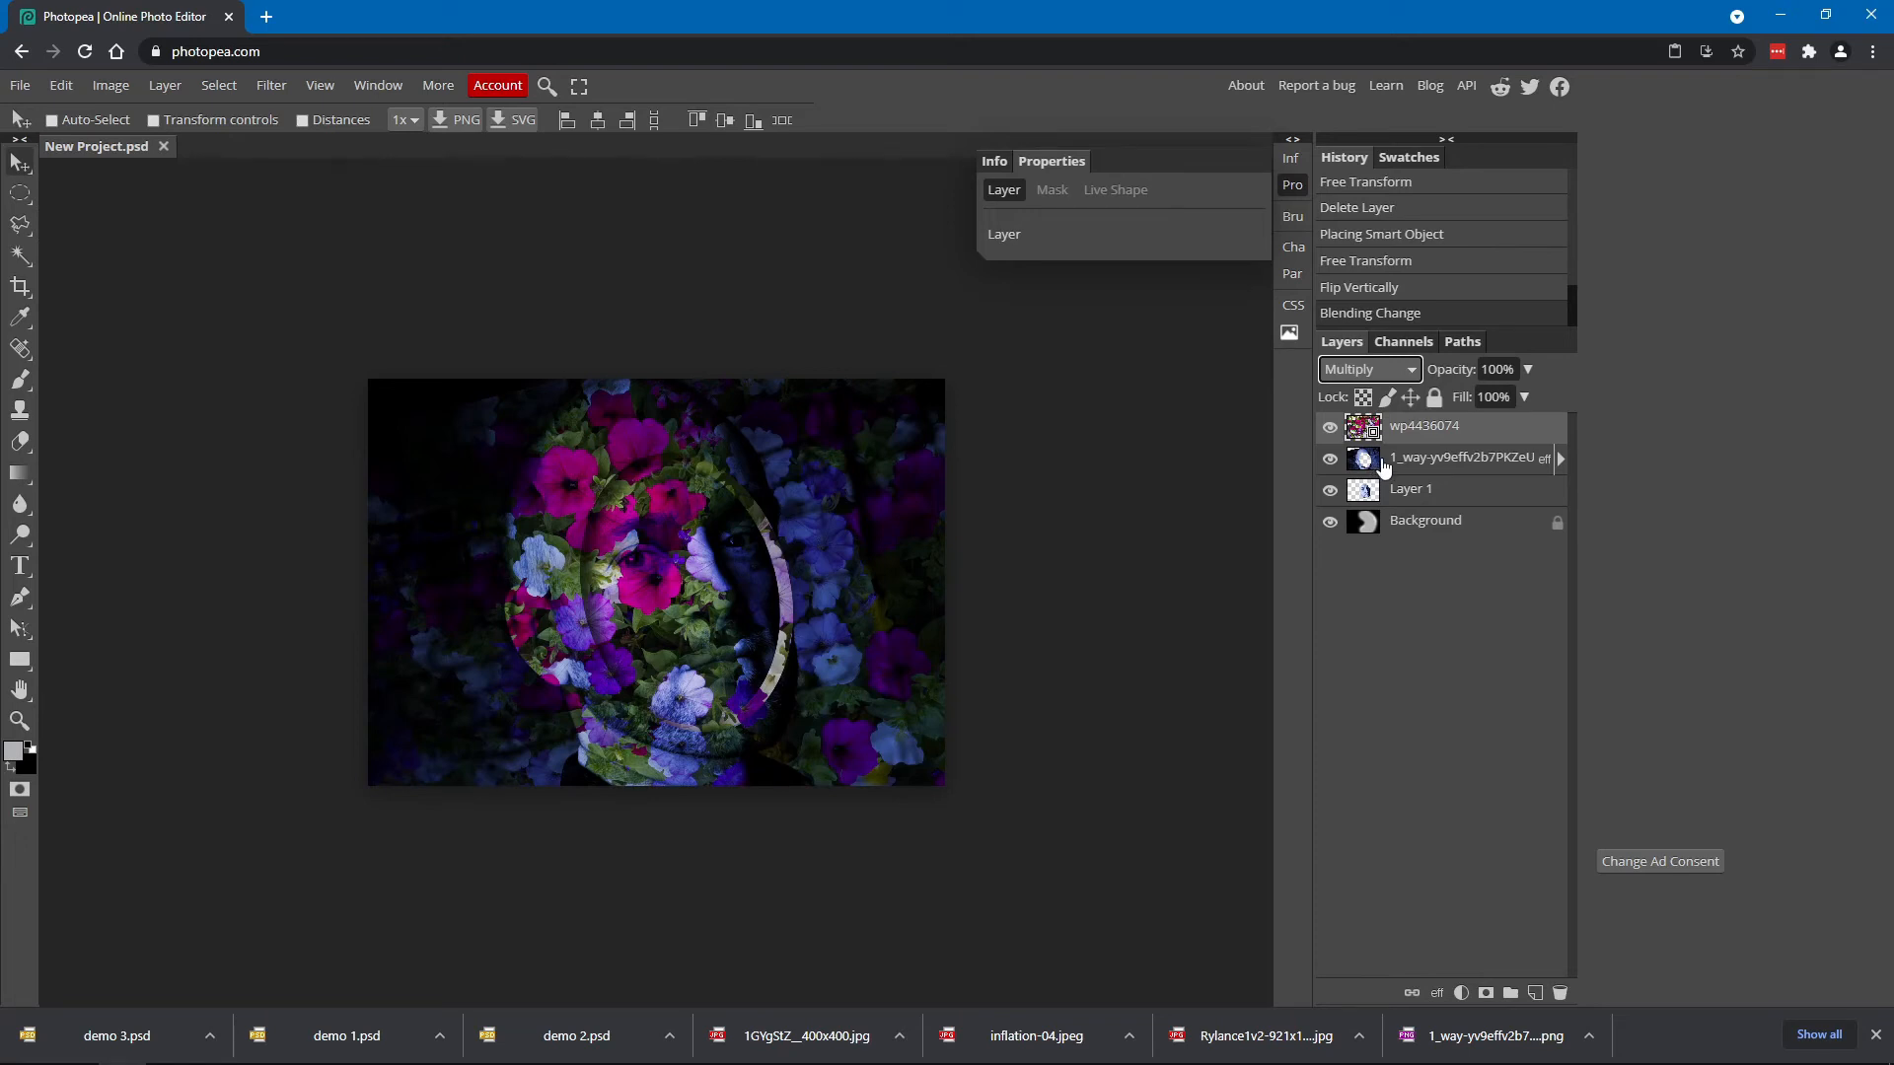
click(1528, 369)
mouse_move(1526, 400)
mouse_down()
mouse_move(1476, 403)
mouse_move(1507, 398)
mouse_up()
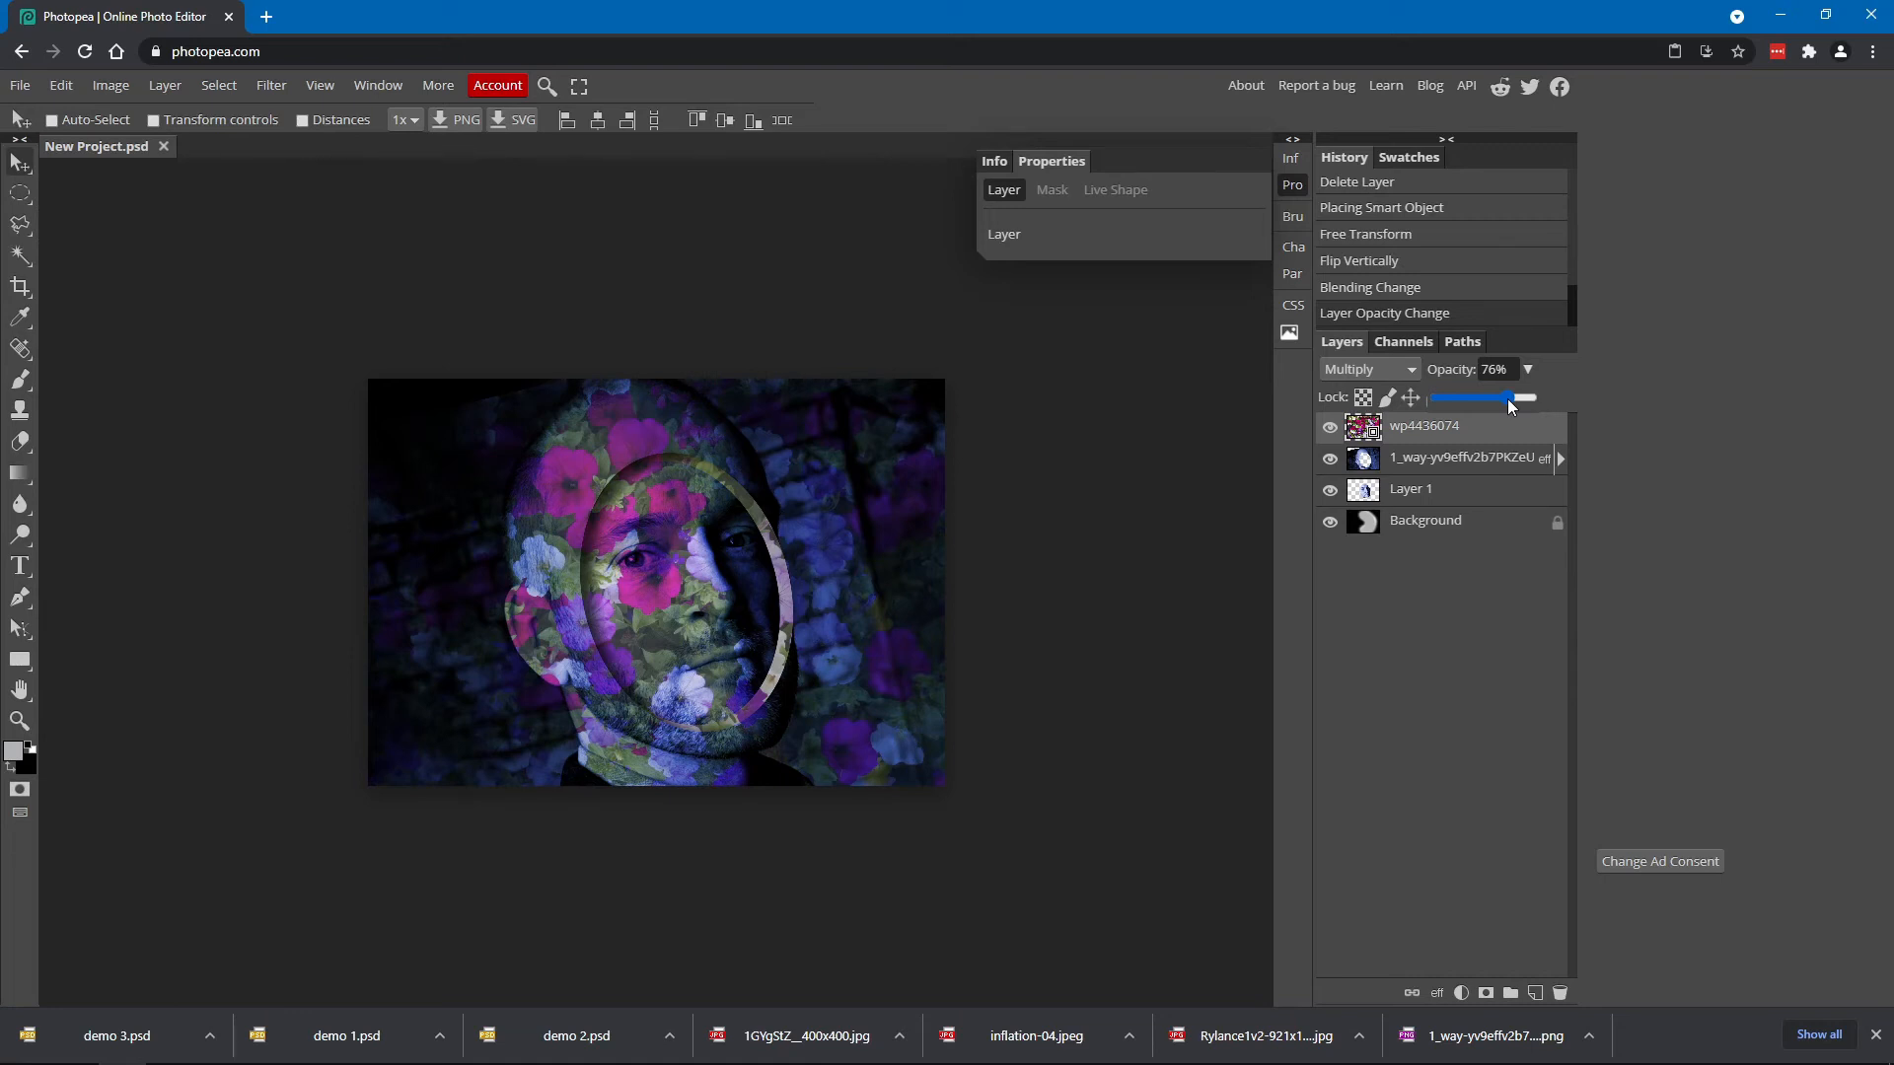
drag(1506, 398, 1542, 405)
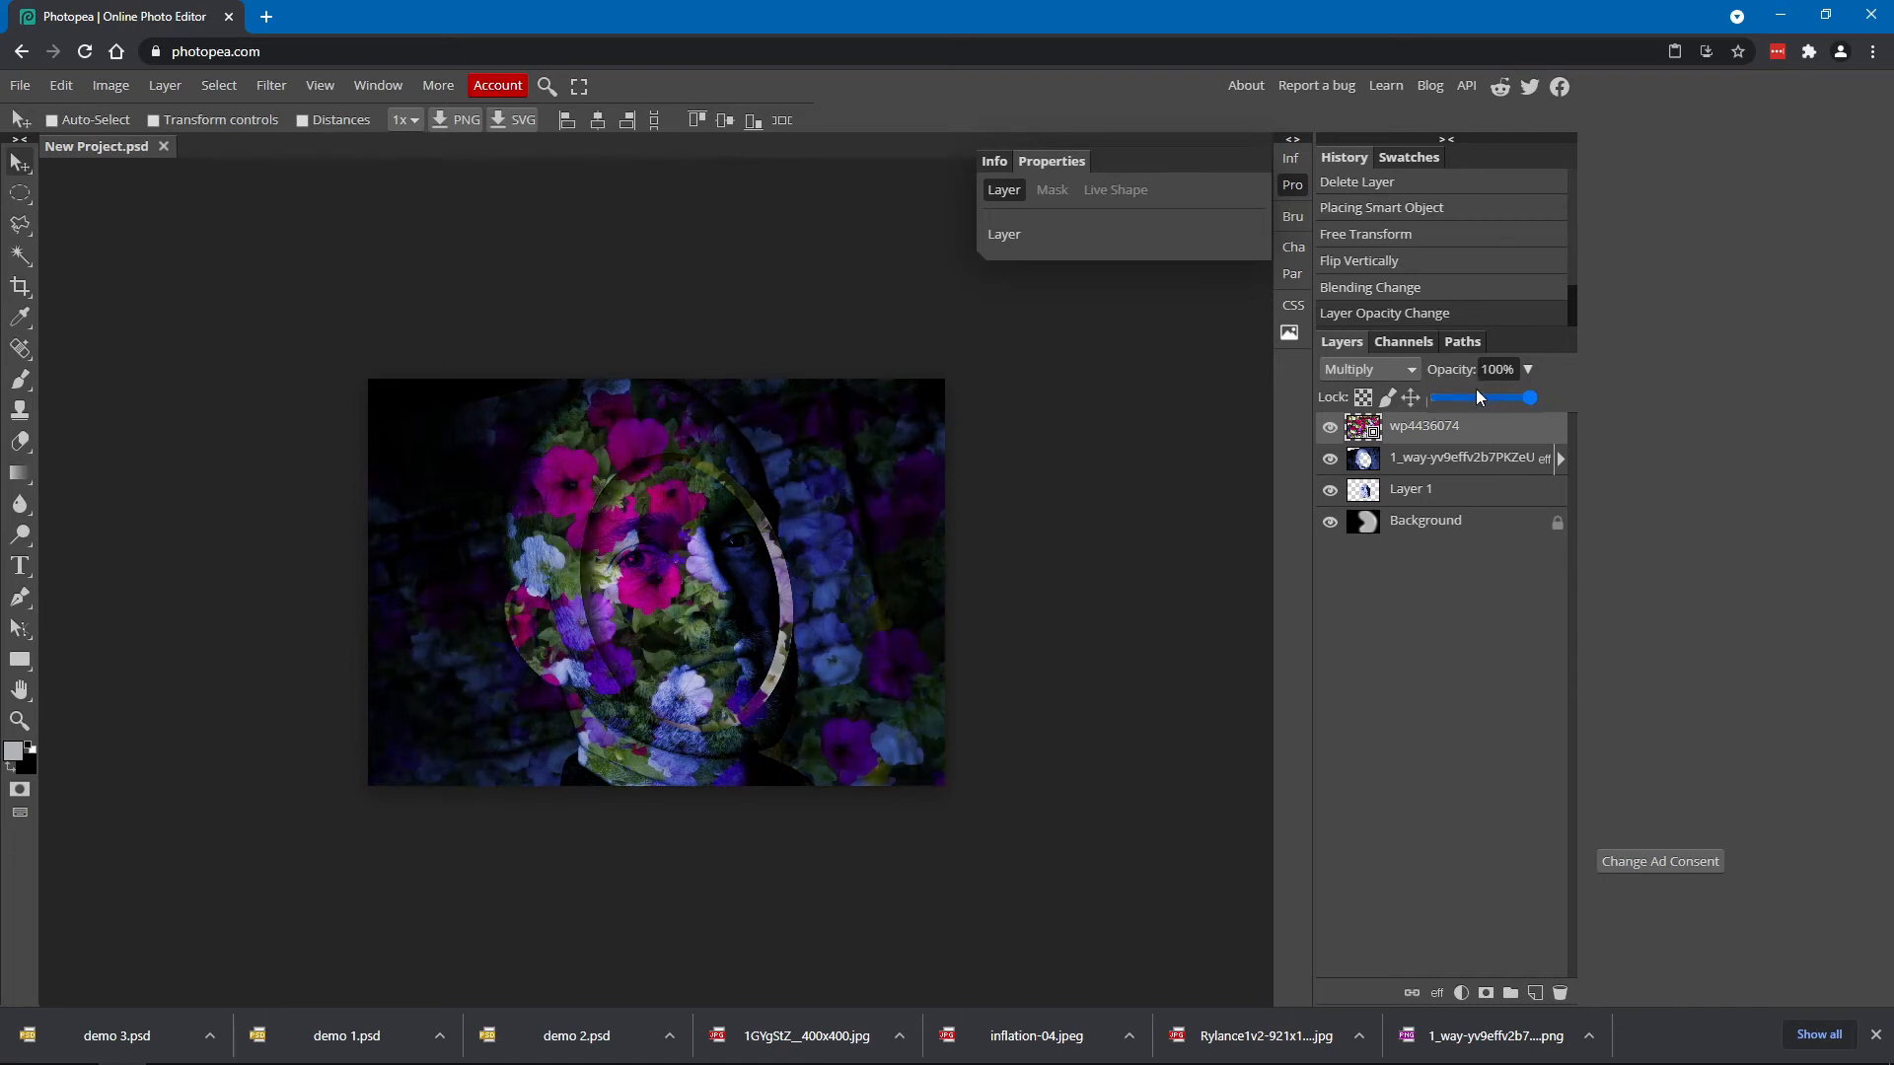
Try the Color Burn and Linear Burn blend modes on the flower layer, leaving its opacity at 100%
click(1367, 373)
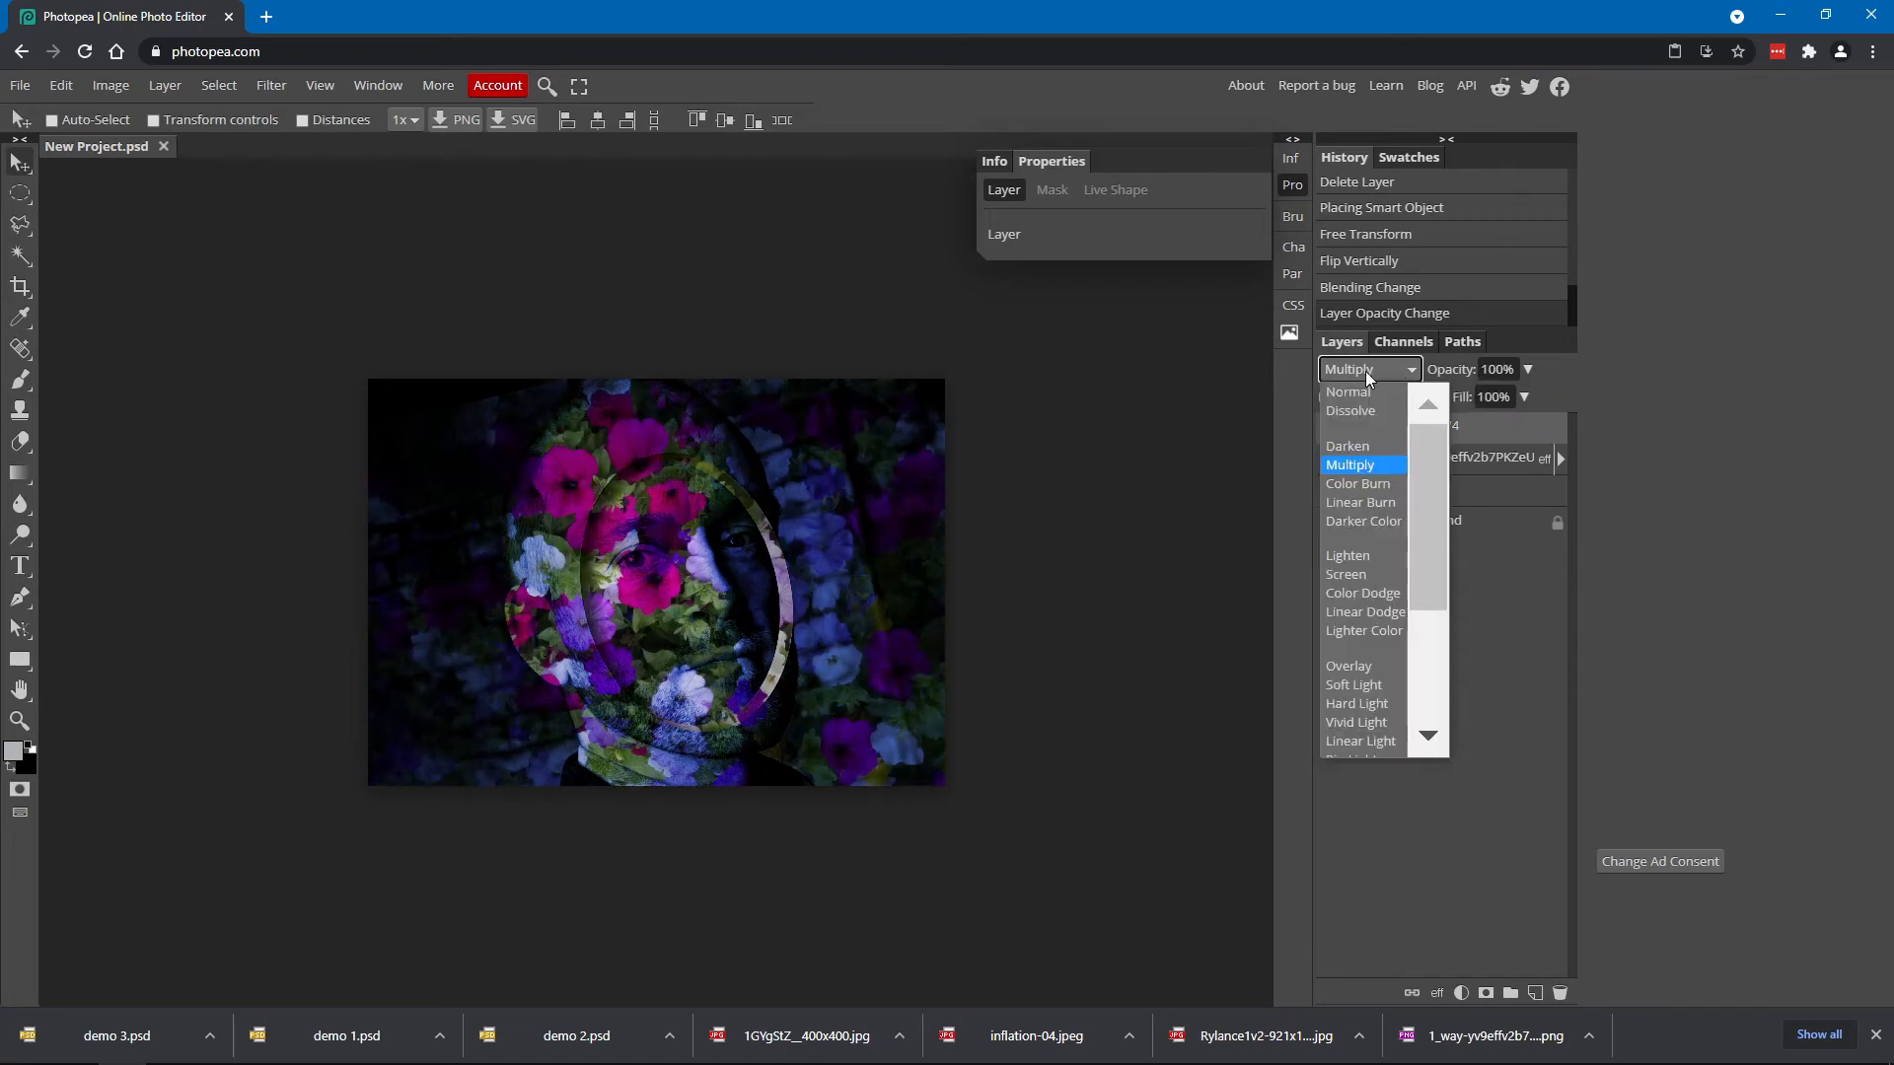
click(1363, 485)
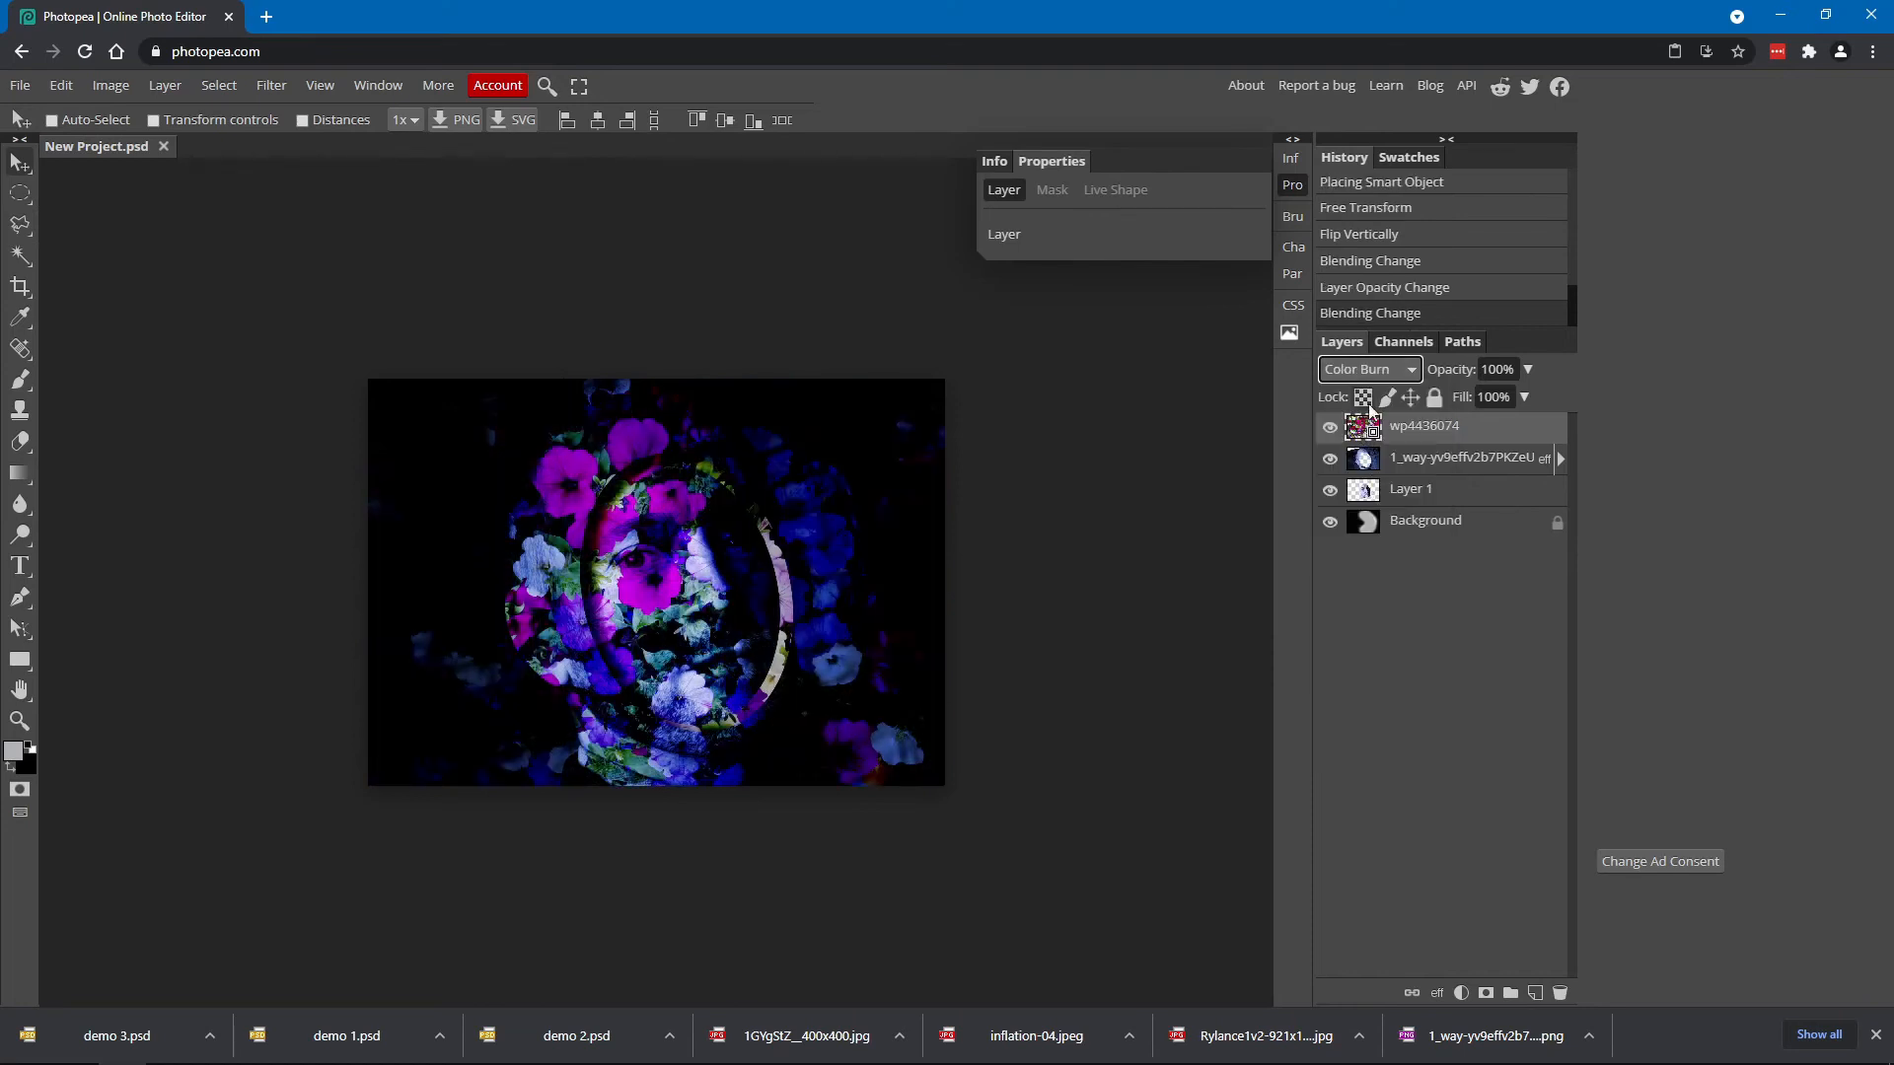
click(1369, 370)
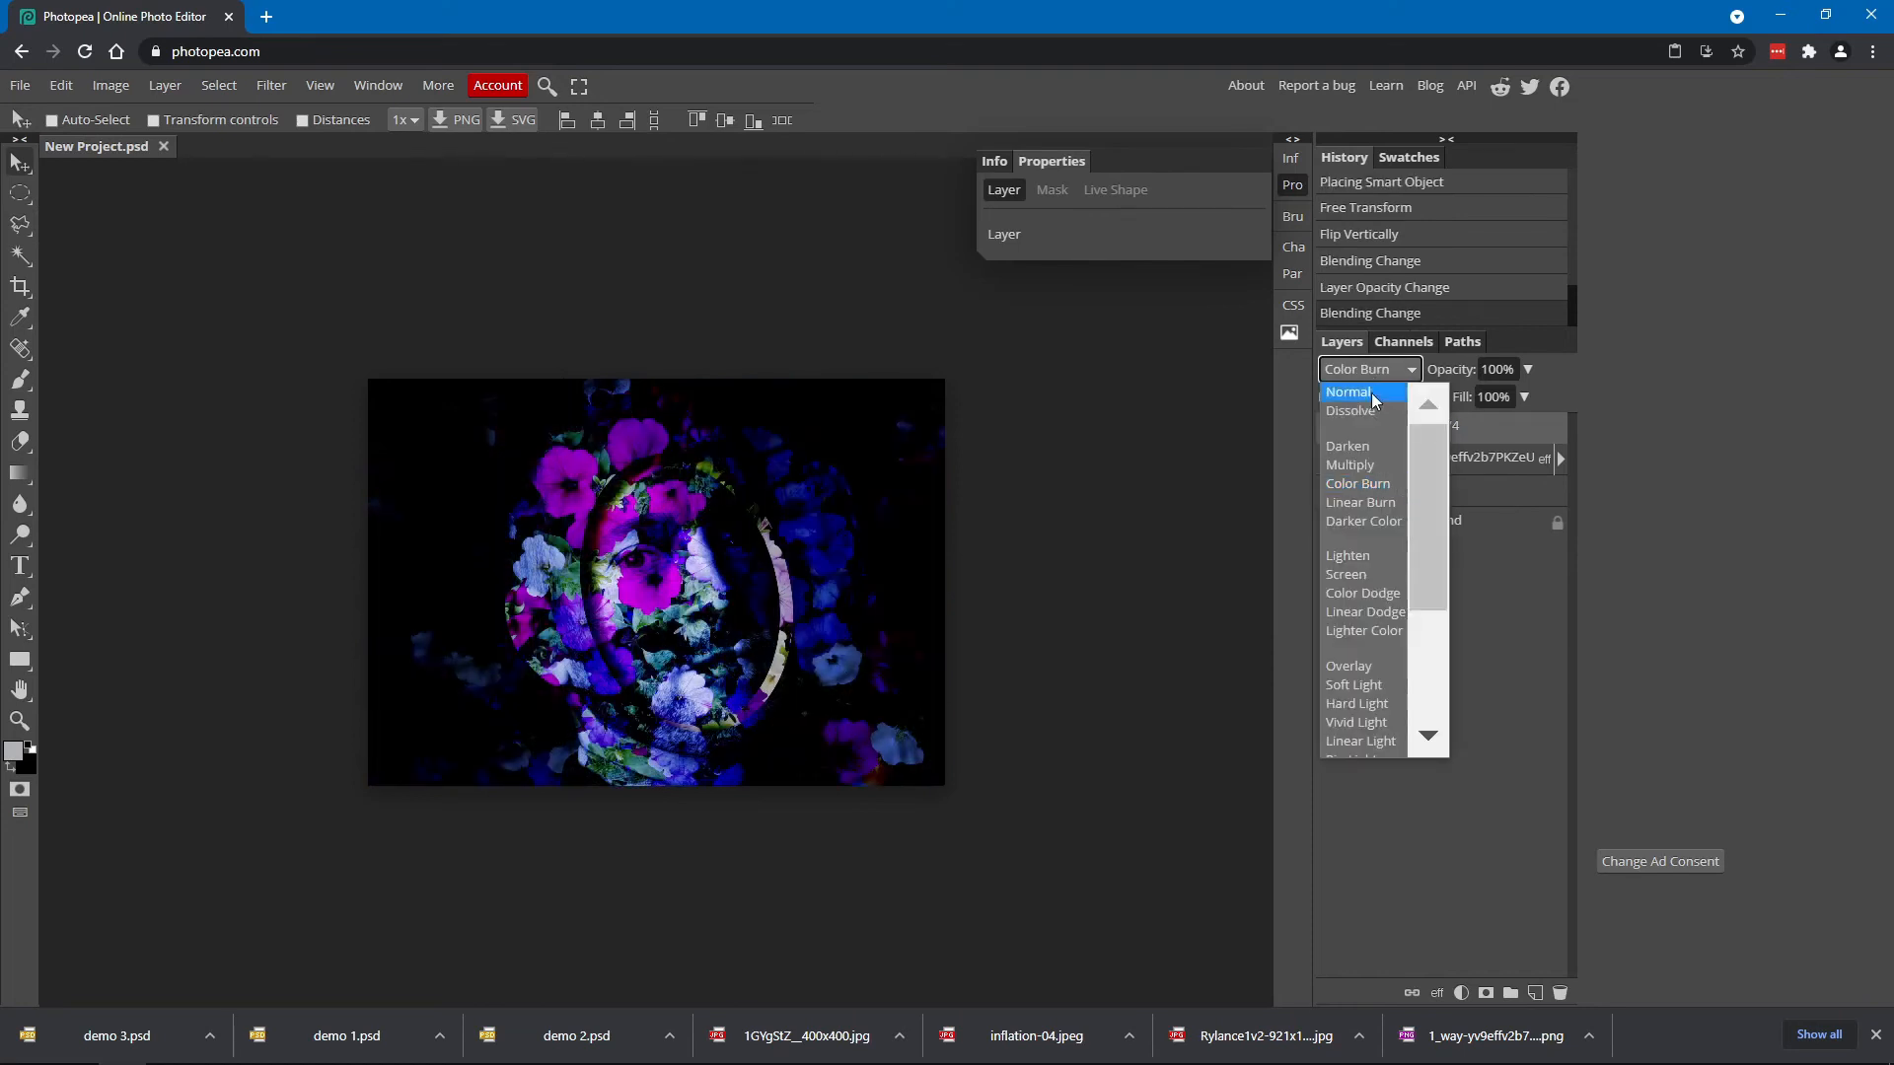
click(1369, 501)
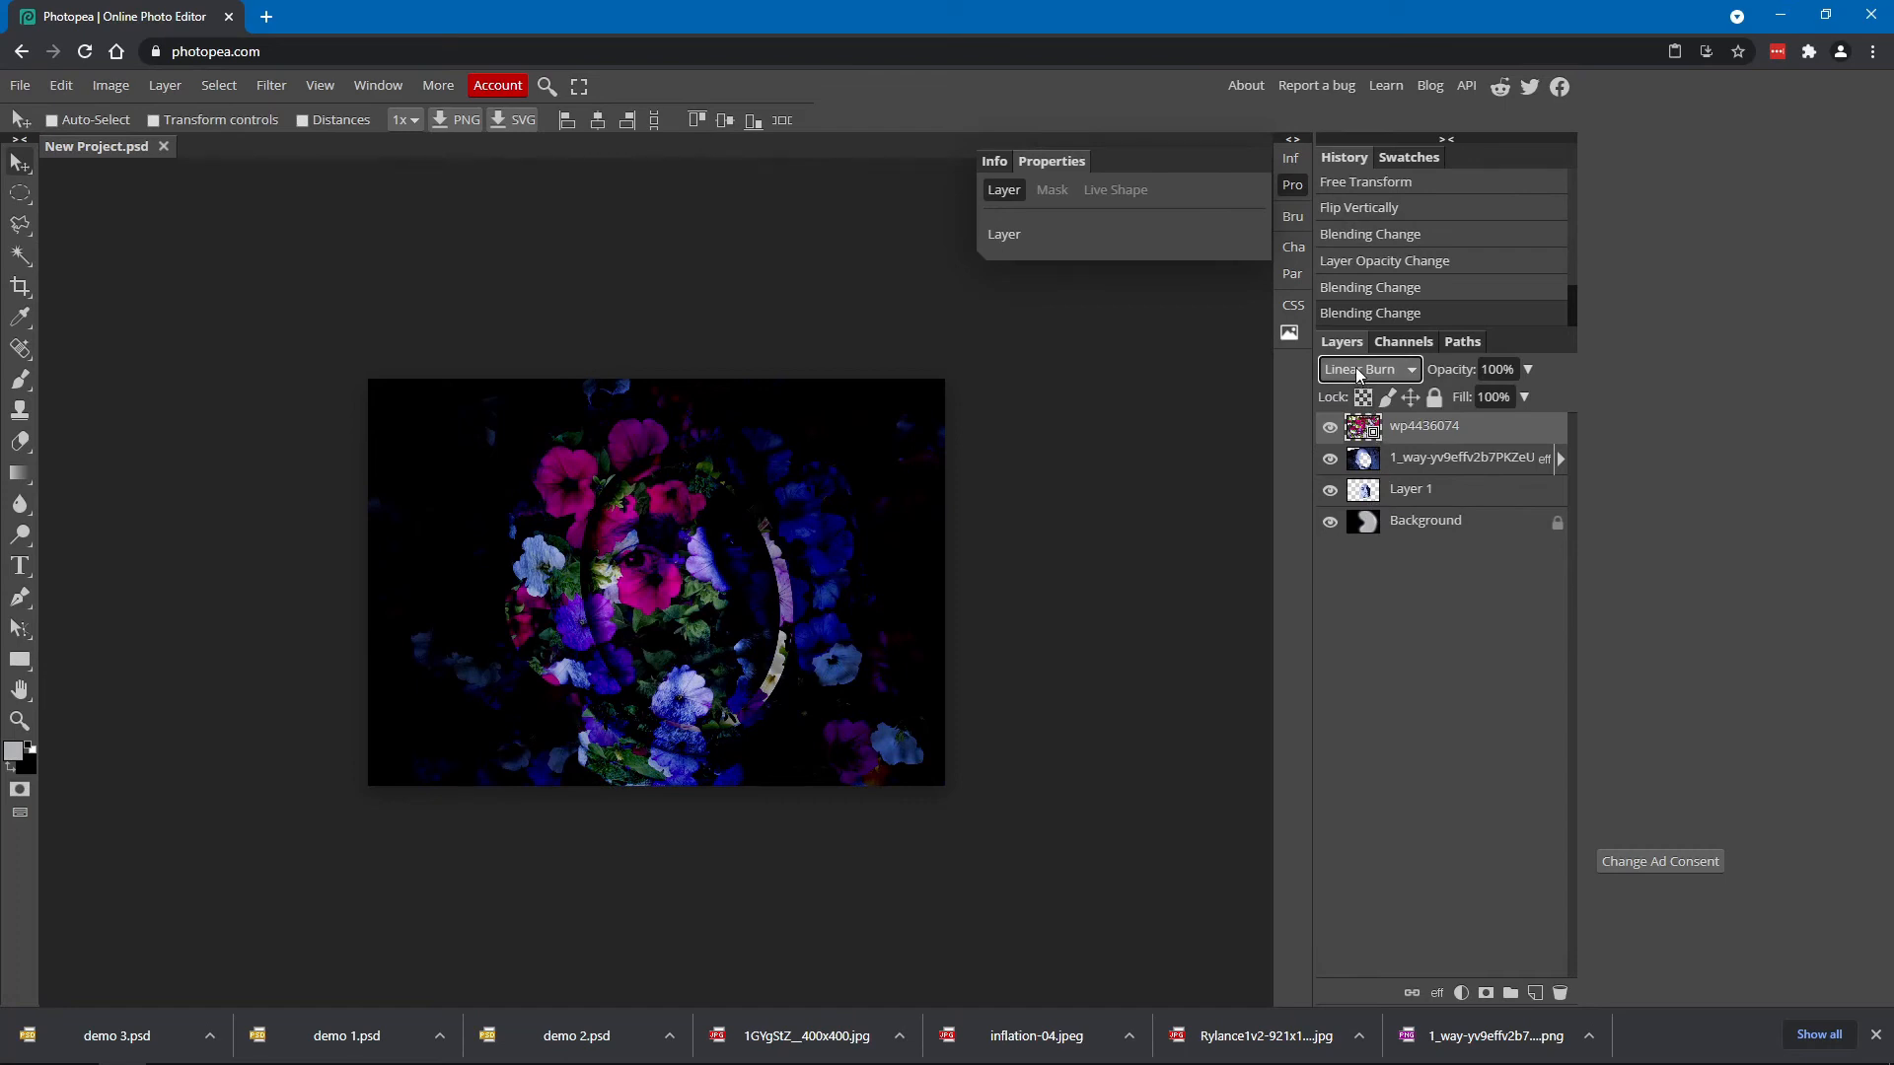
click(1524, 397)
mouse_move(1533, 400)
mouse_down()
mouse_move(1469, 402)
mouse_move(1541, 397)
mouse_up()
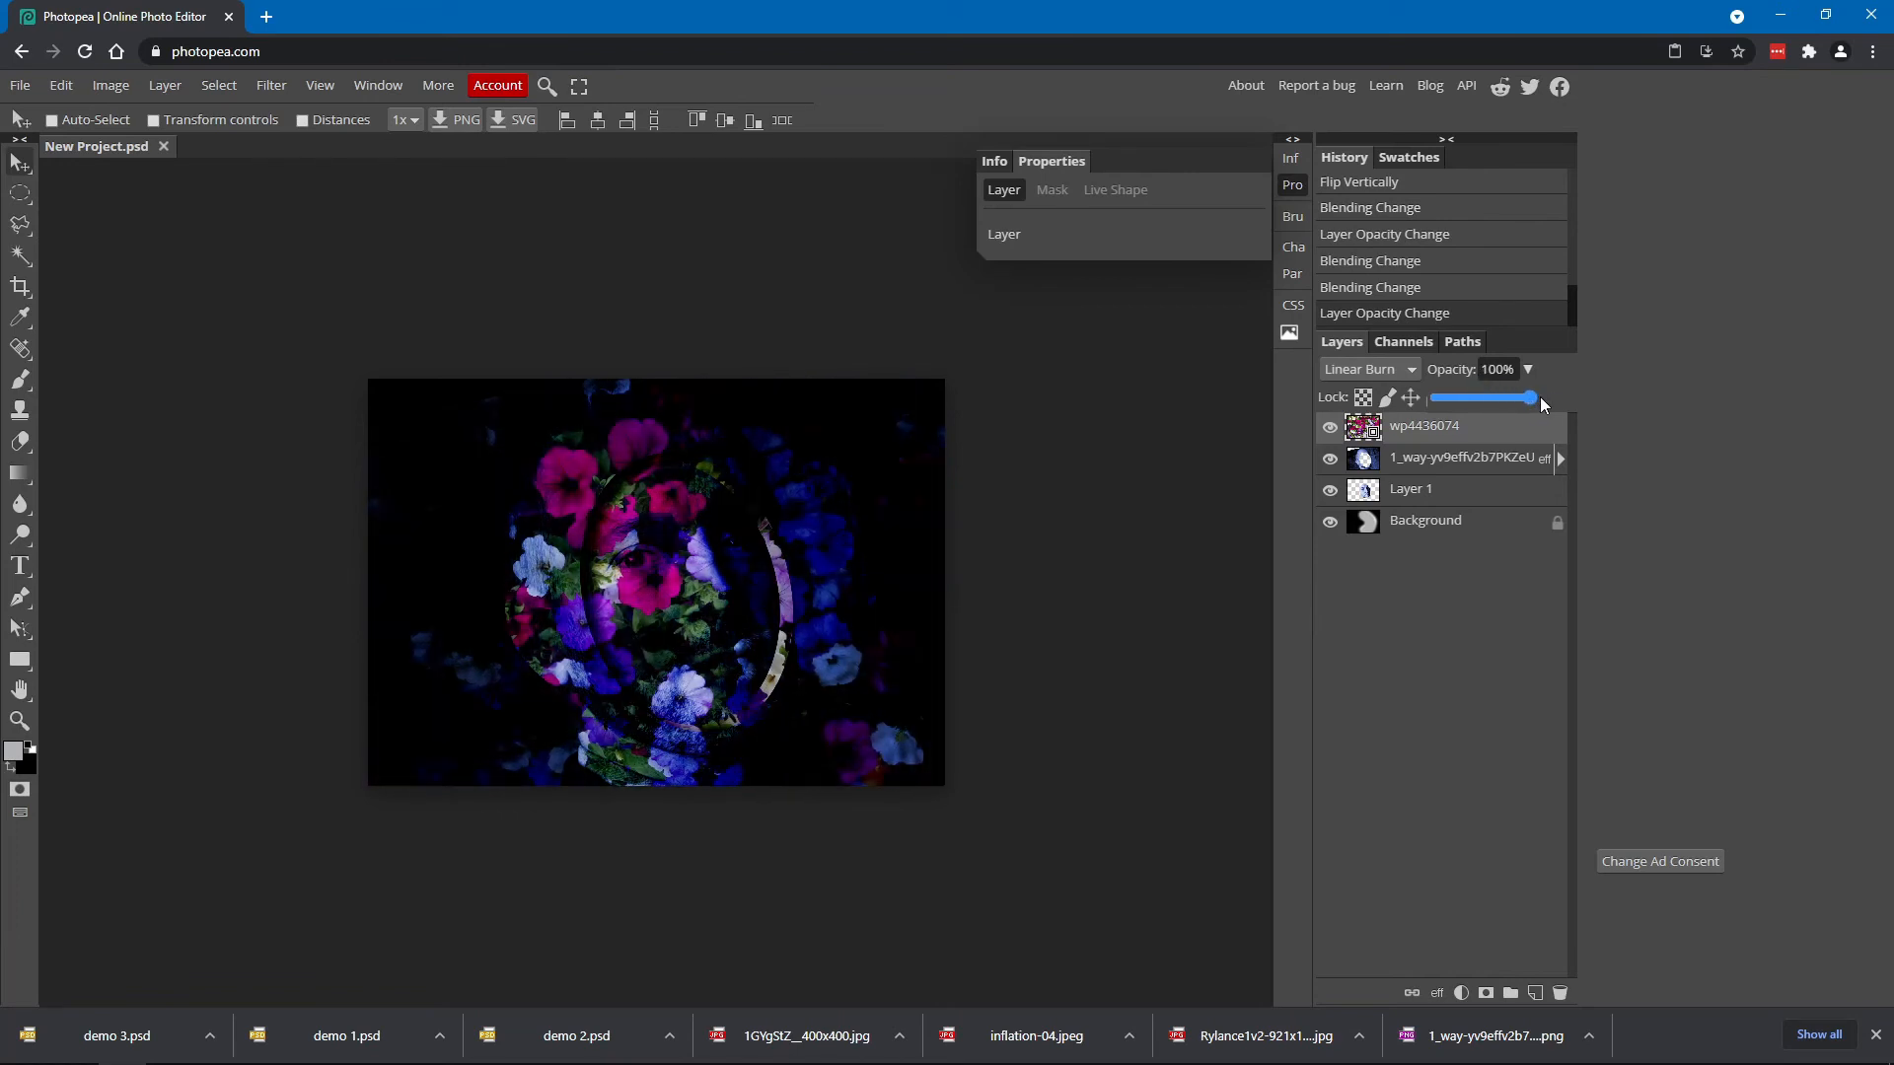
Try the Darker Color blend mode on the flower layer and switch it to Lighten
click(1377, 373)
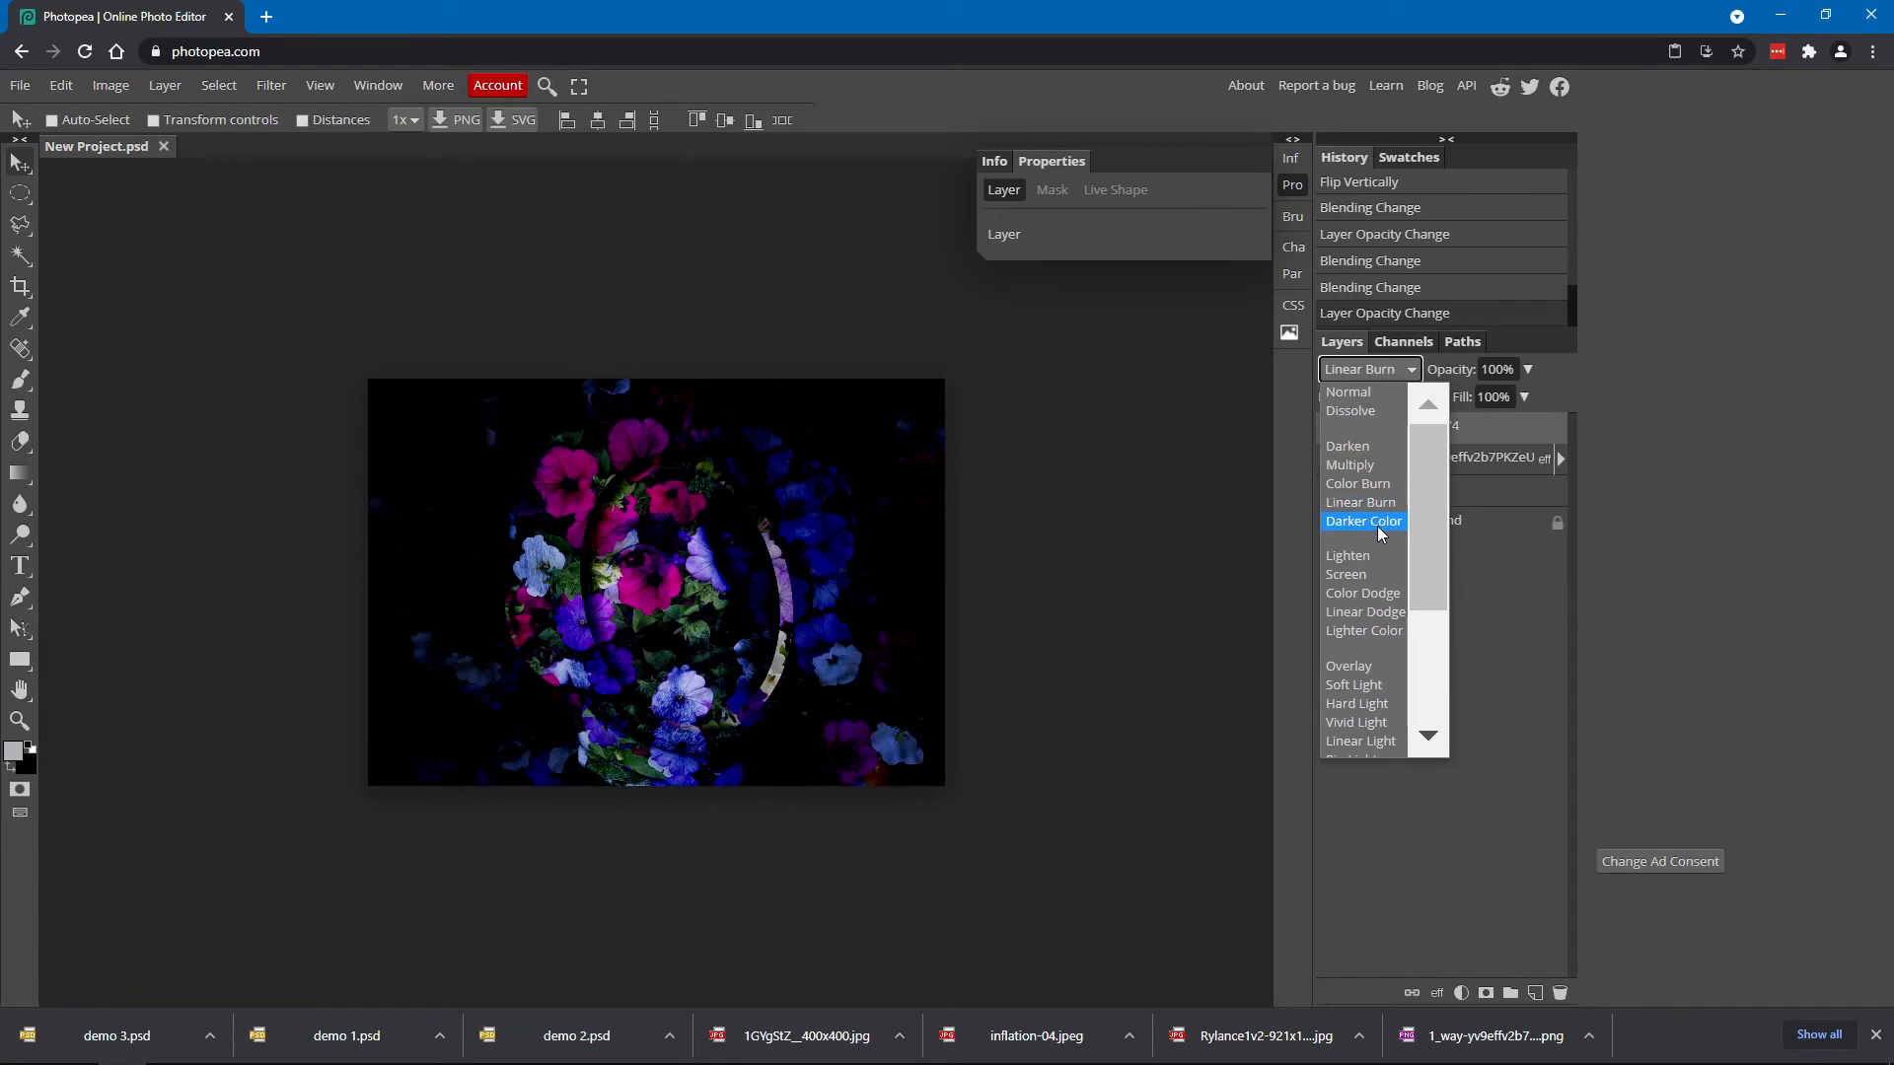
click(1378, 523)
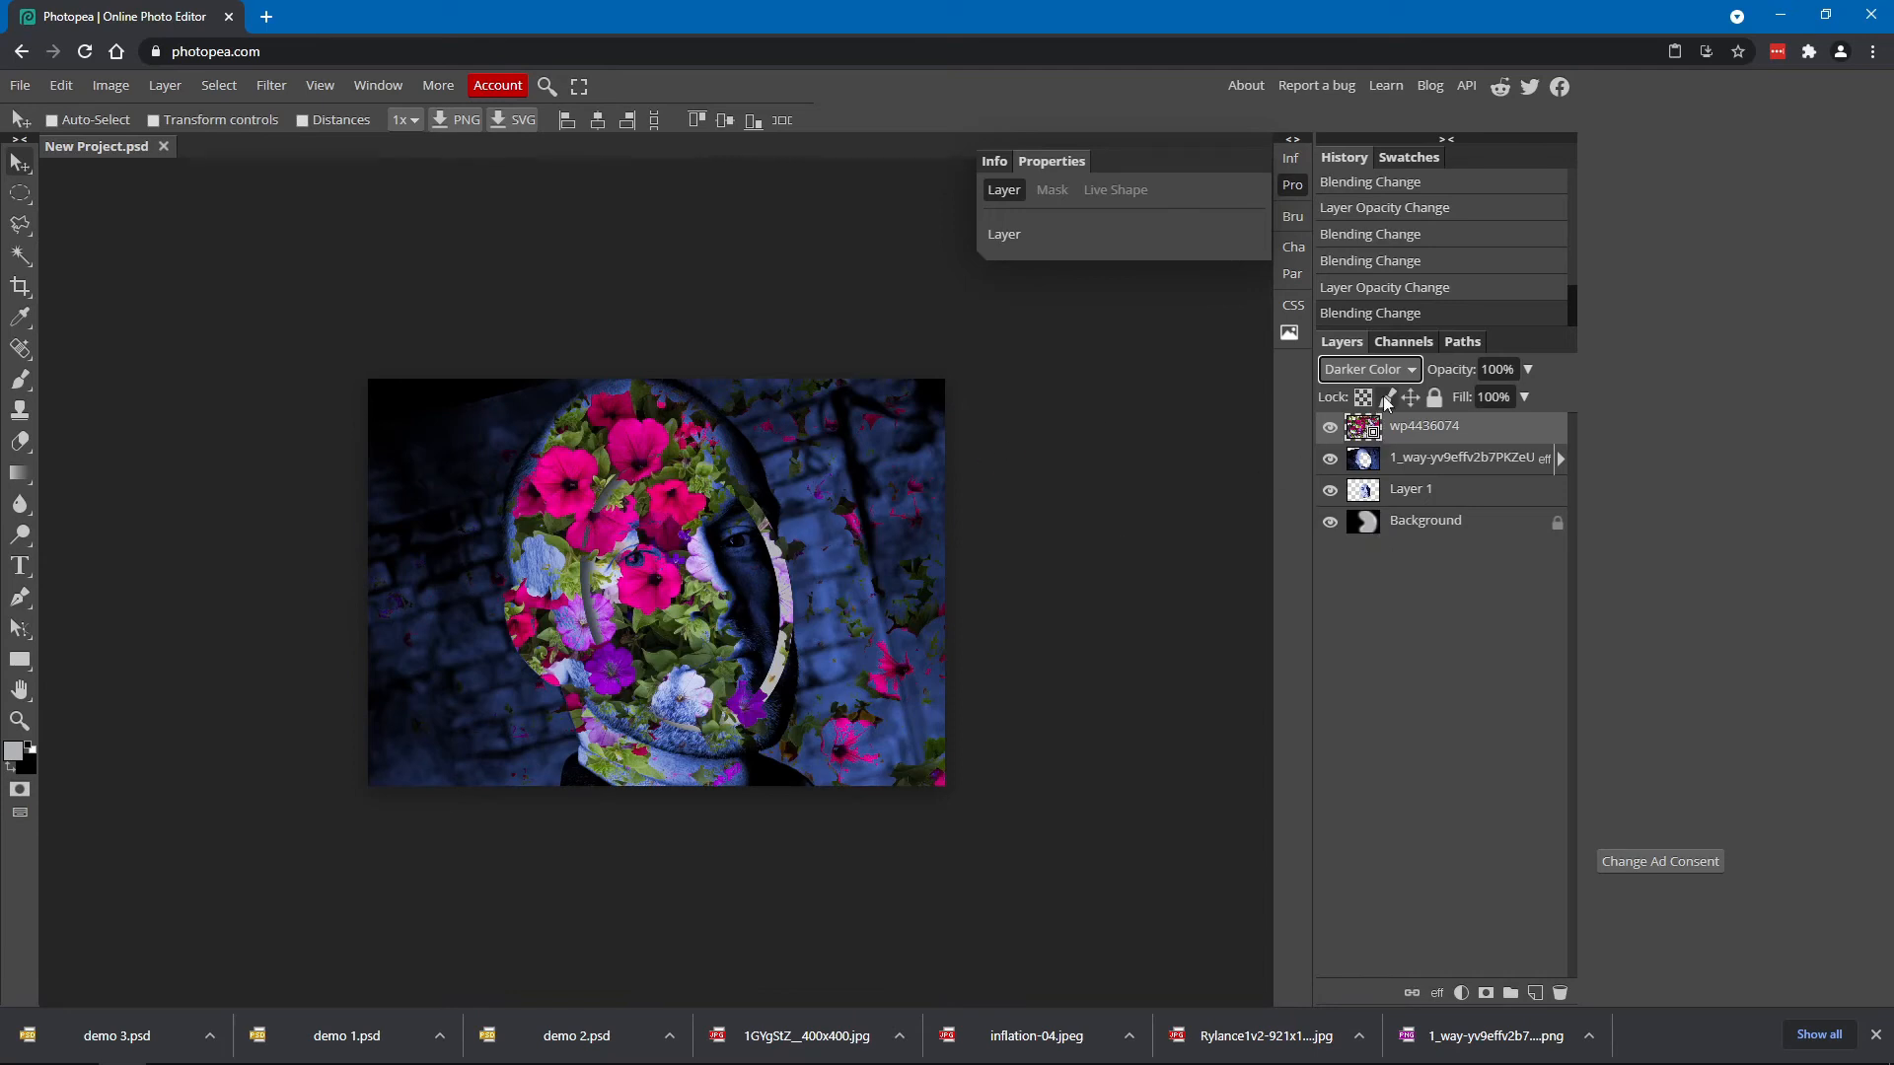
click(1407, 370)
click(1374, 559)
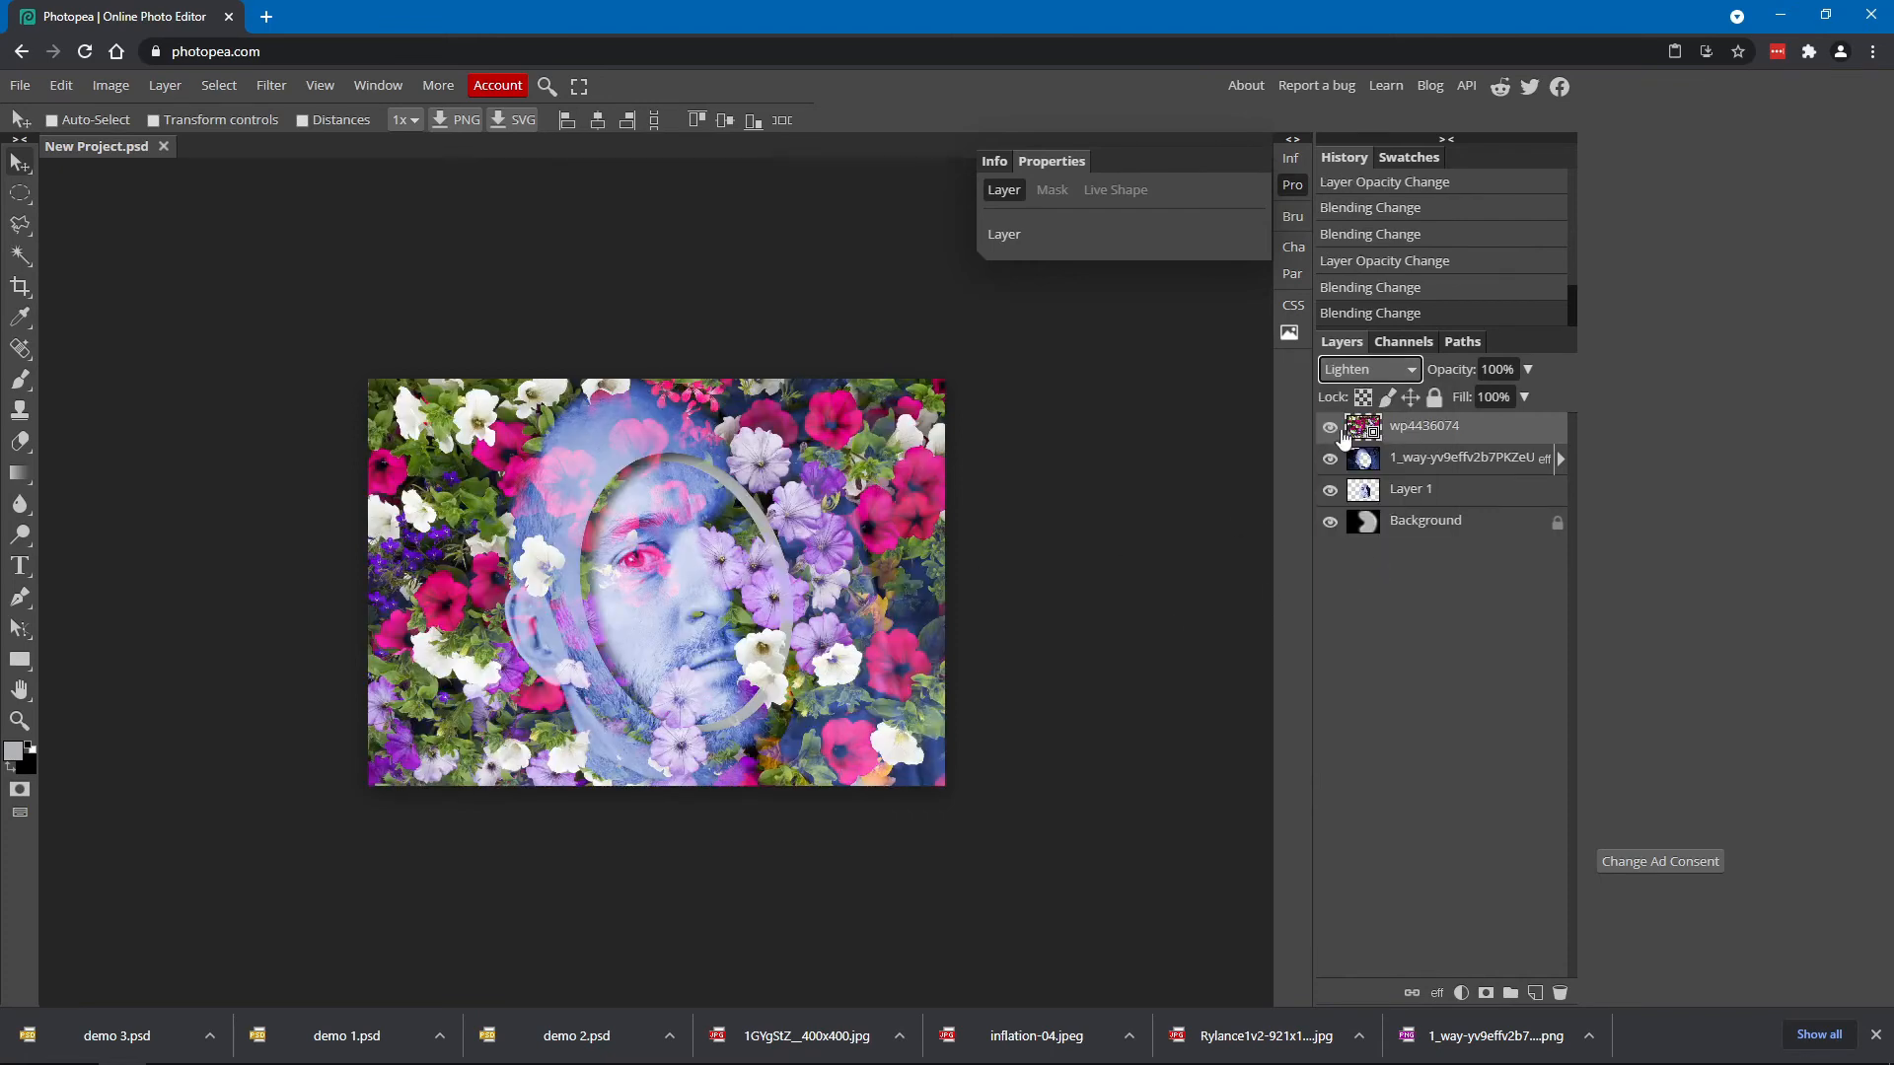
Try the Screen blend mode on the flower layer and return it to Lighten
click(1359, 371)
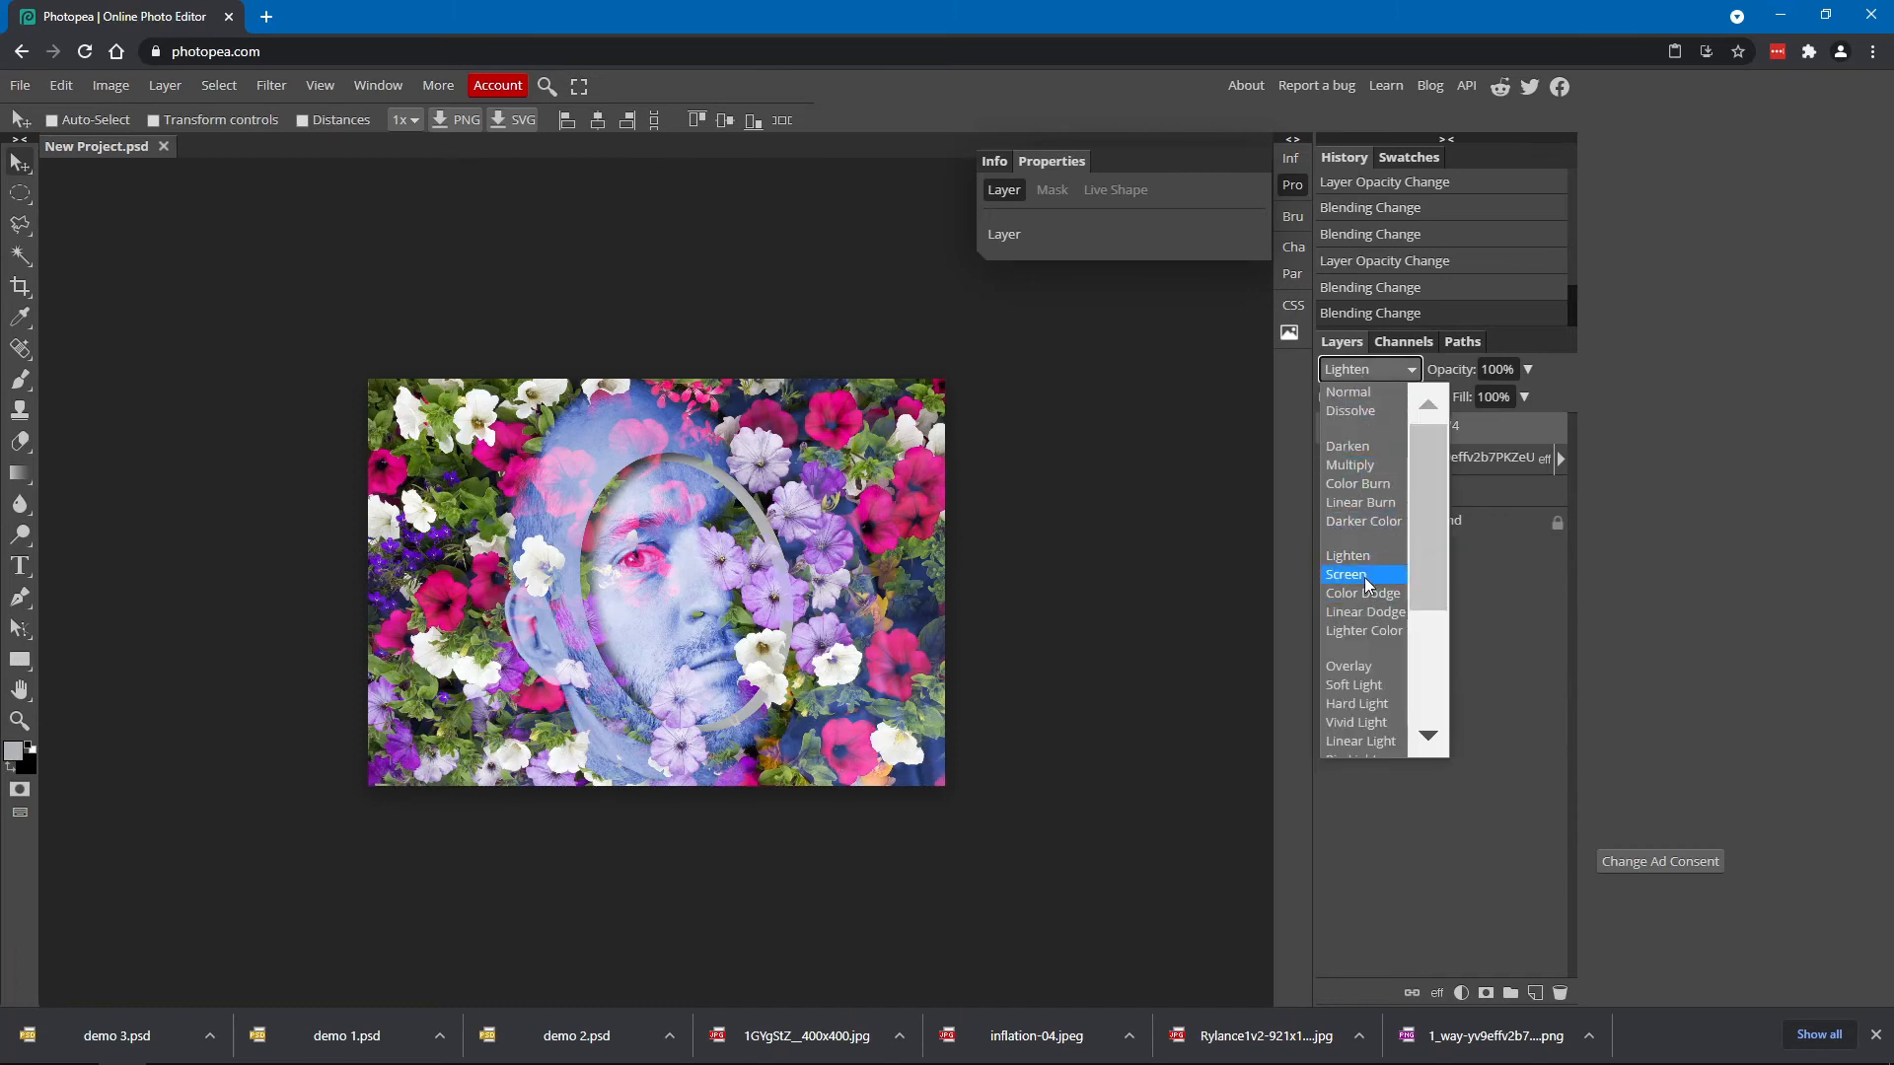
click(1364, 575)
click(1359, 369)
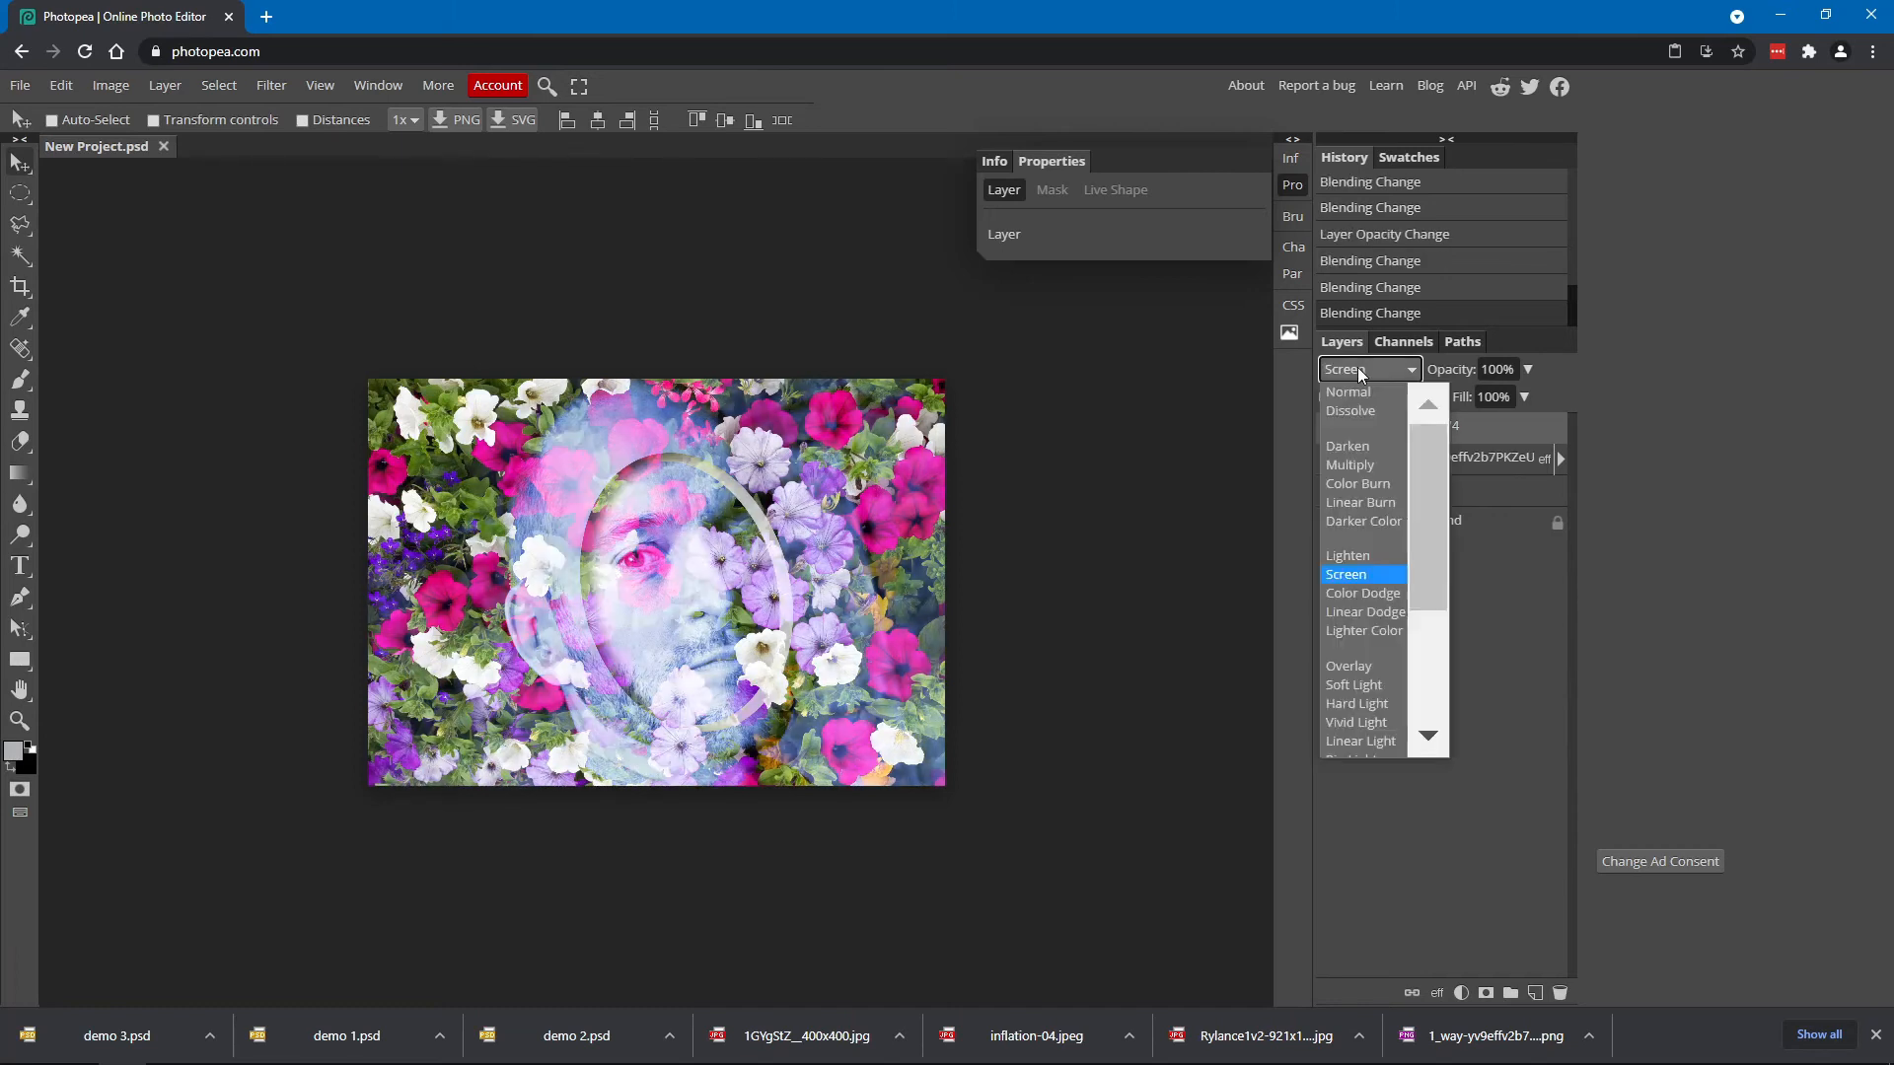
click(1361, 557)
Try the Lighten flower layer at 25% and 21% opacity, and restore its opacity to 100%
click(1528, 371)
drag(1527, 397, 1460, 410)
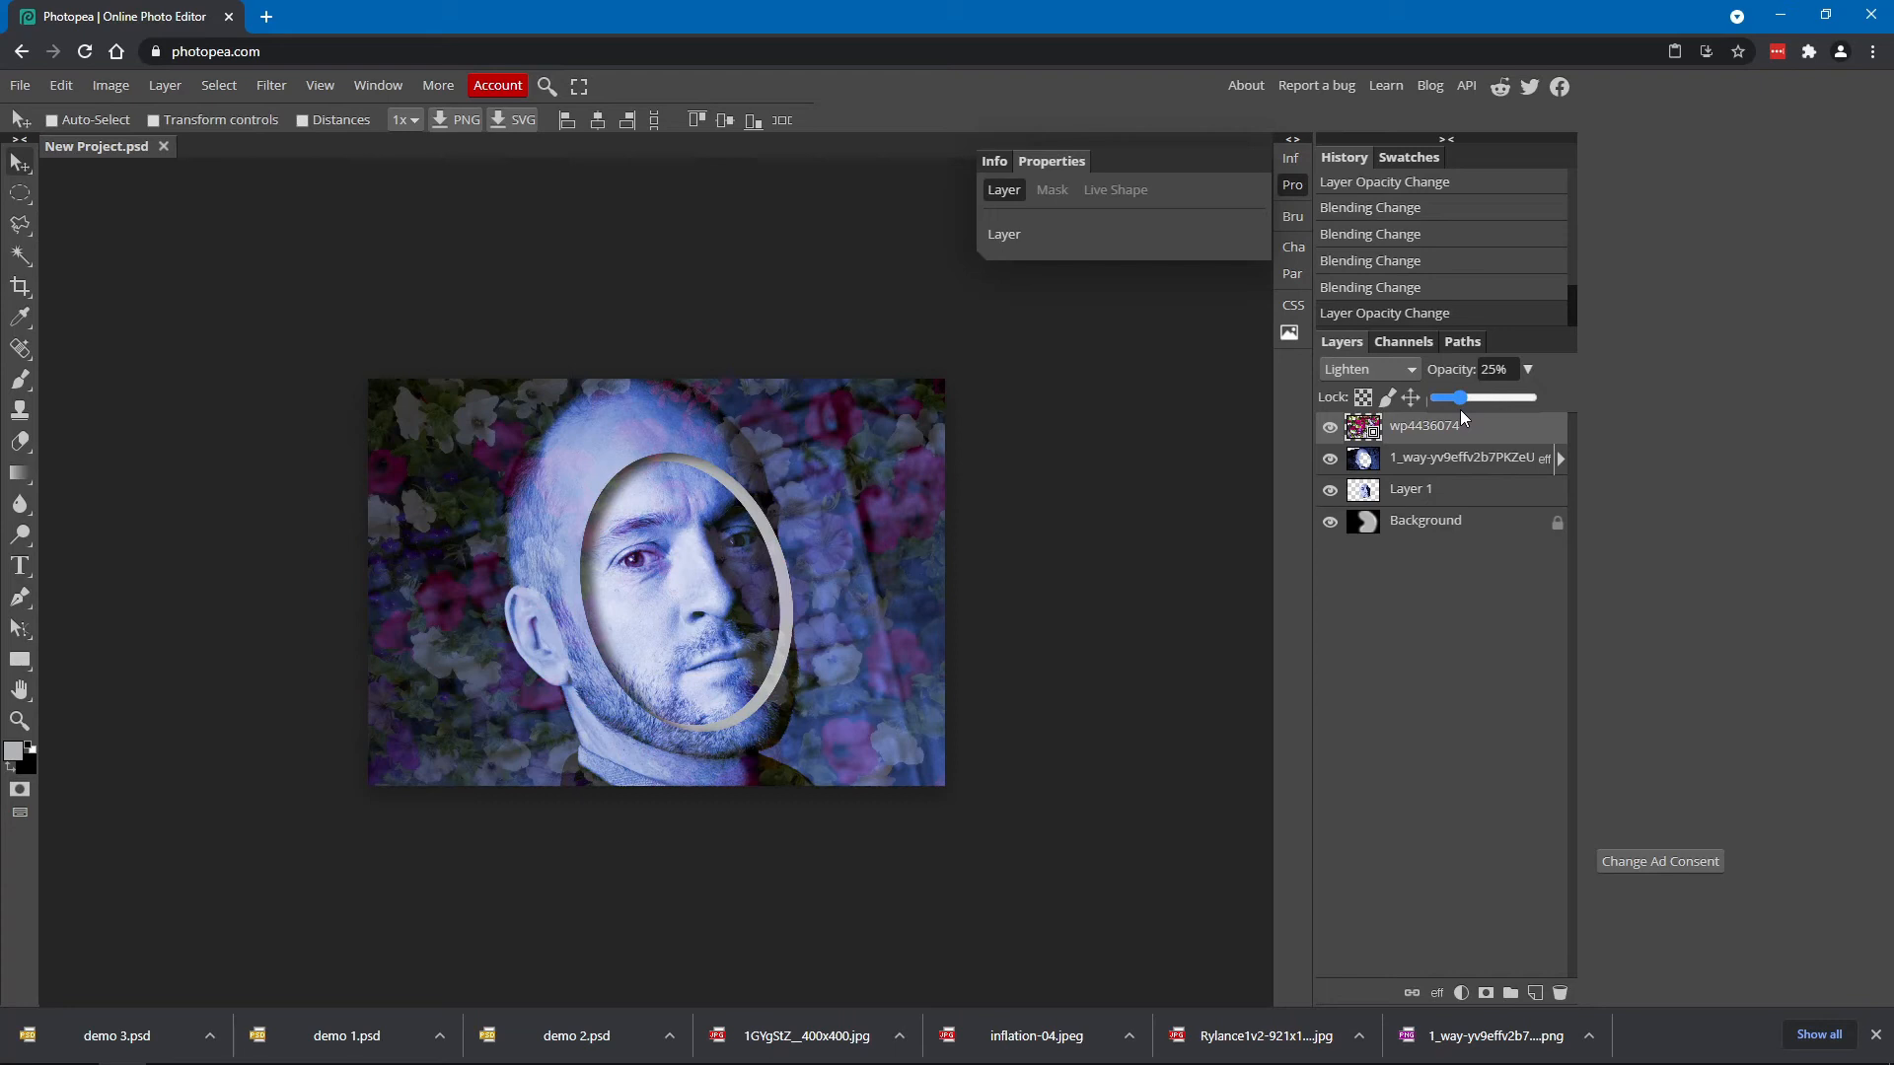
mouse_move(1459, 411)
mouse_down()
mouse_move(1525, 412)
mouse_move(1454, 405)
mouse_up()
drag(1459, 405, 1452, 413)
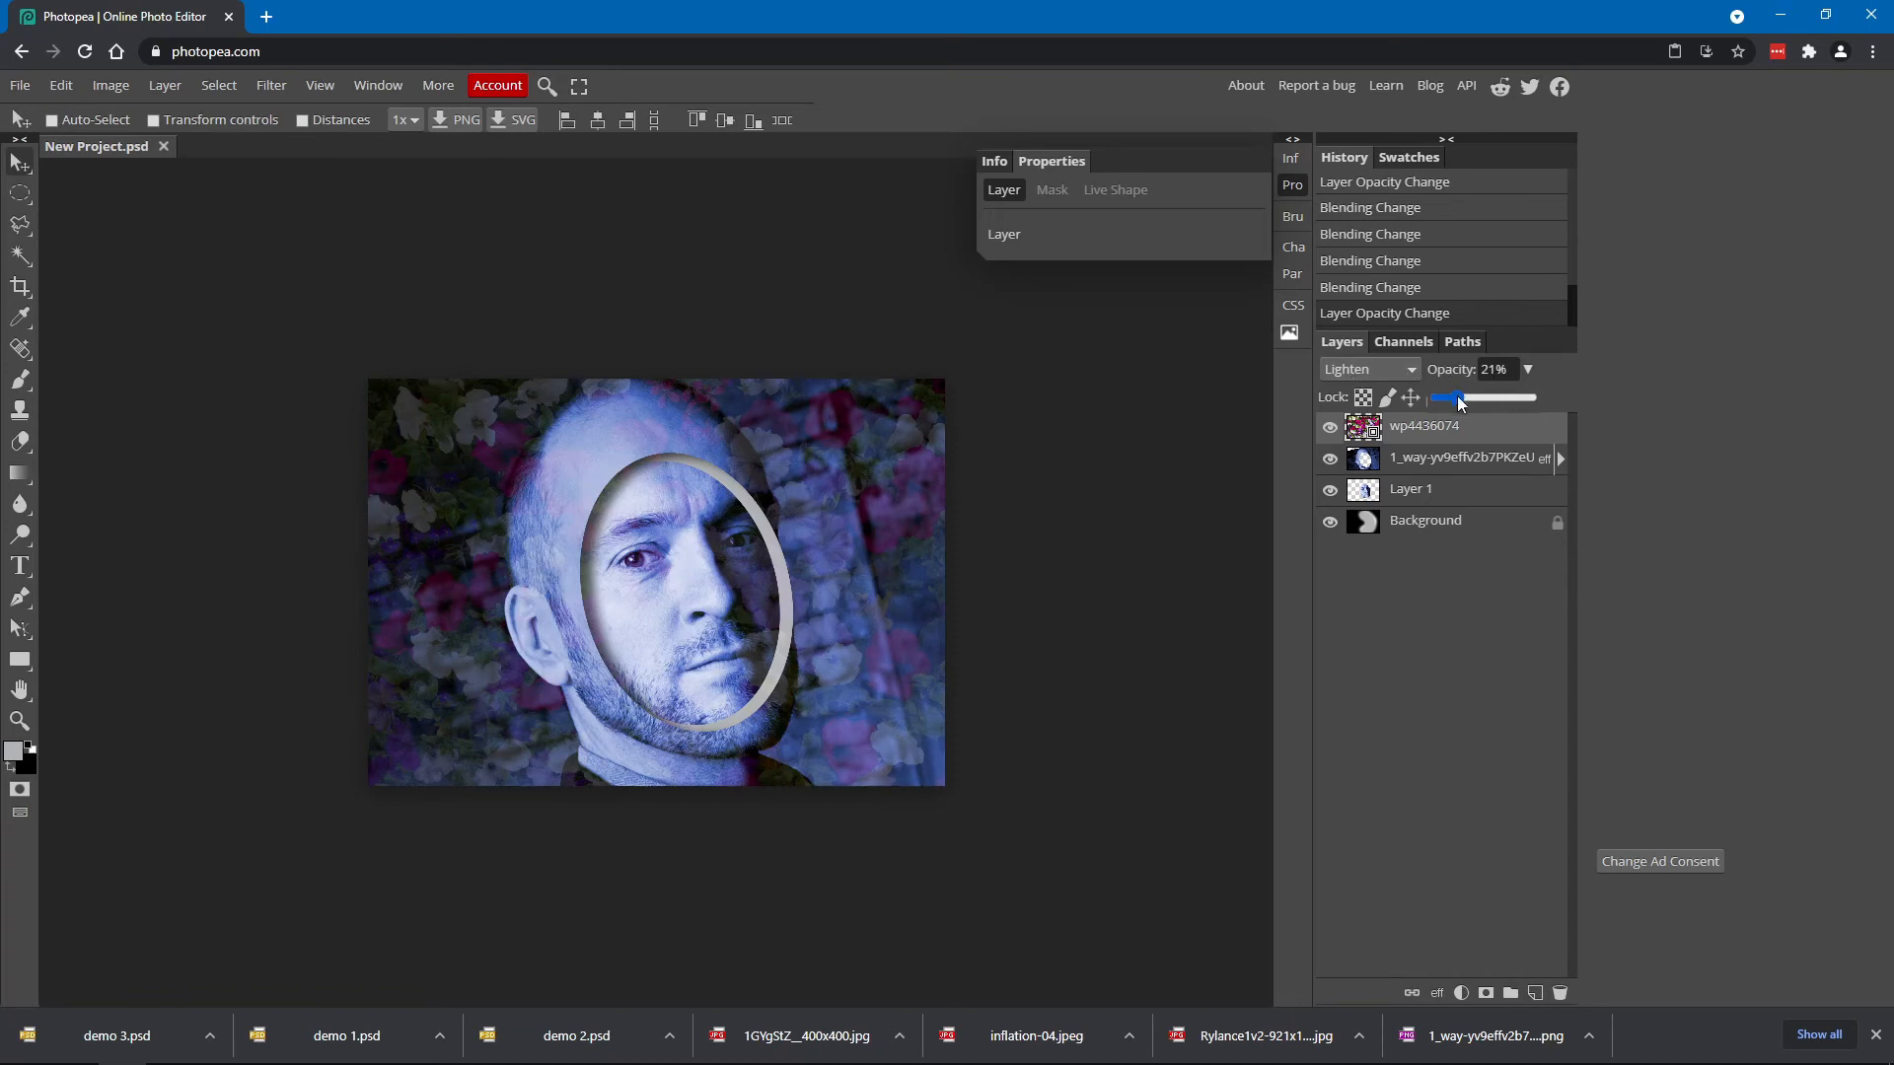
drag(1460, 403, 1547, 397)
Try the Screen blend mode on the flower layer and switch it to Color Dodge
click(1369, 369)
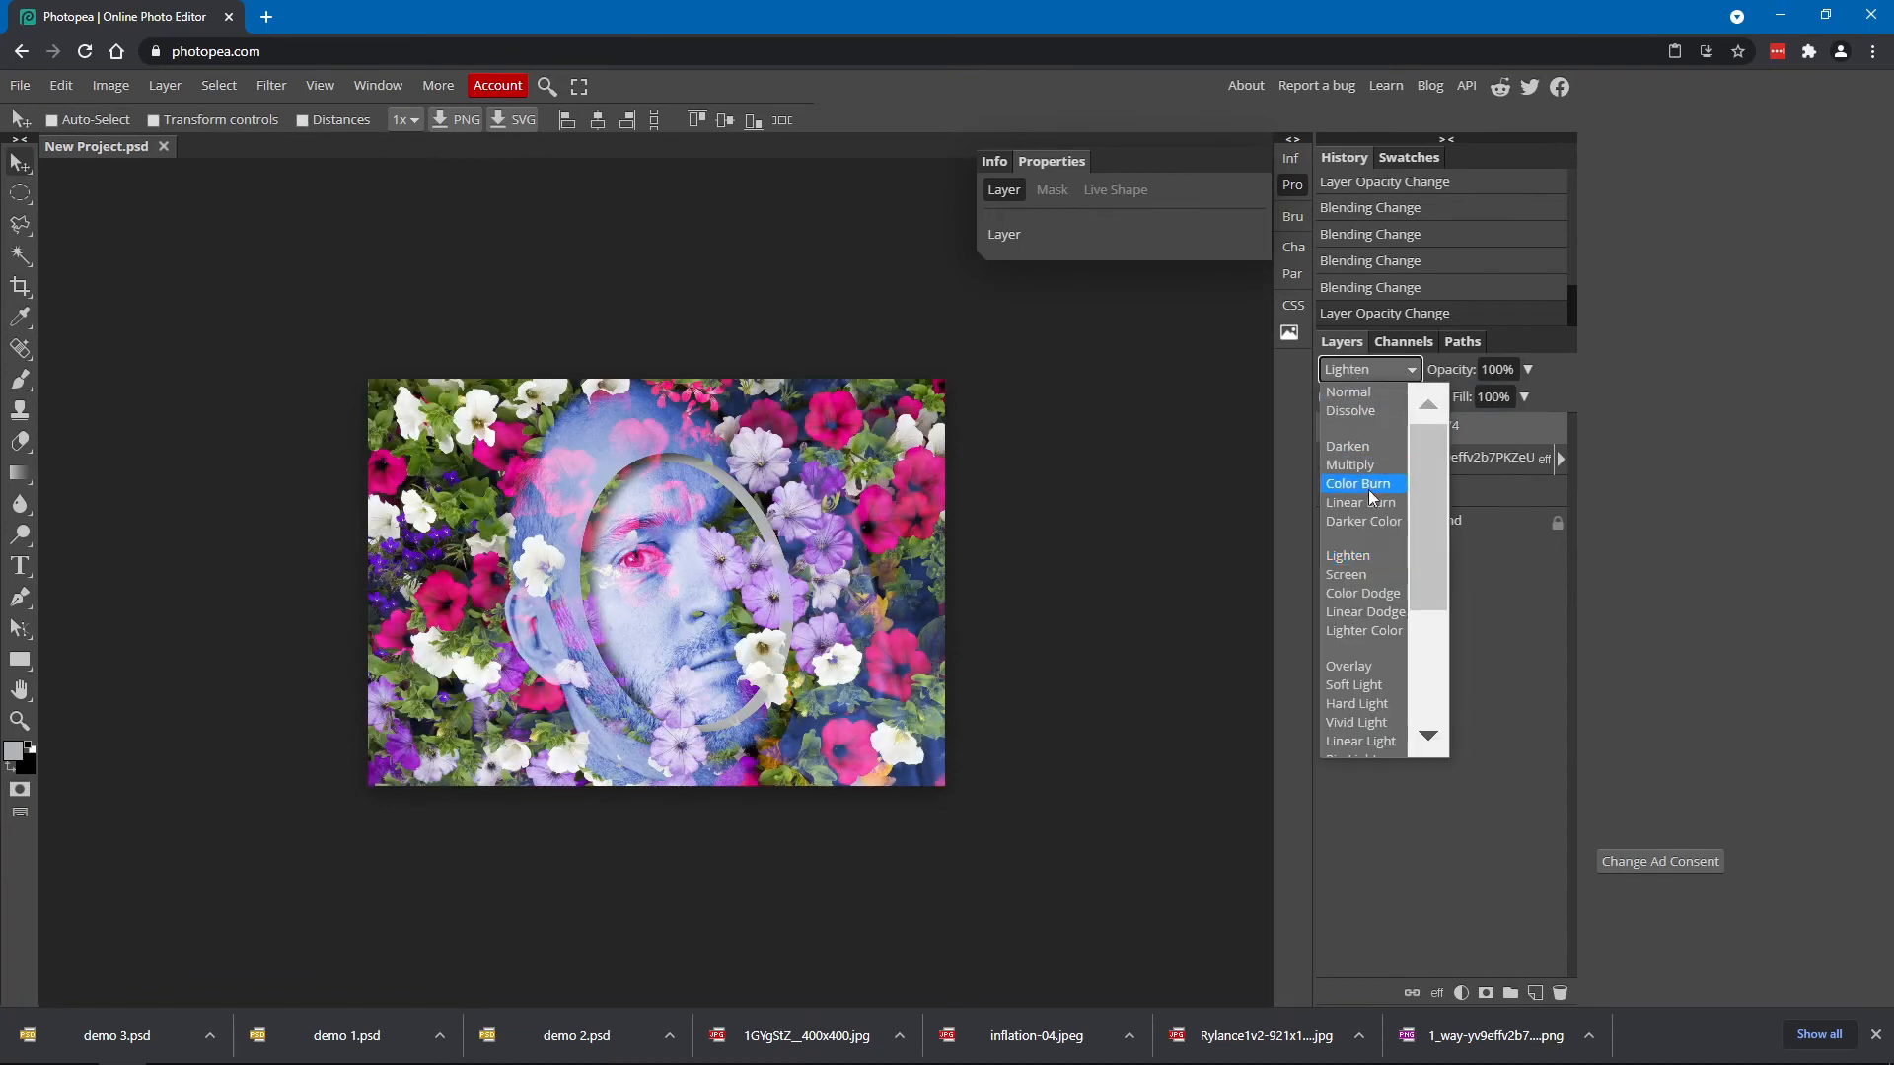
click(1361, 577)
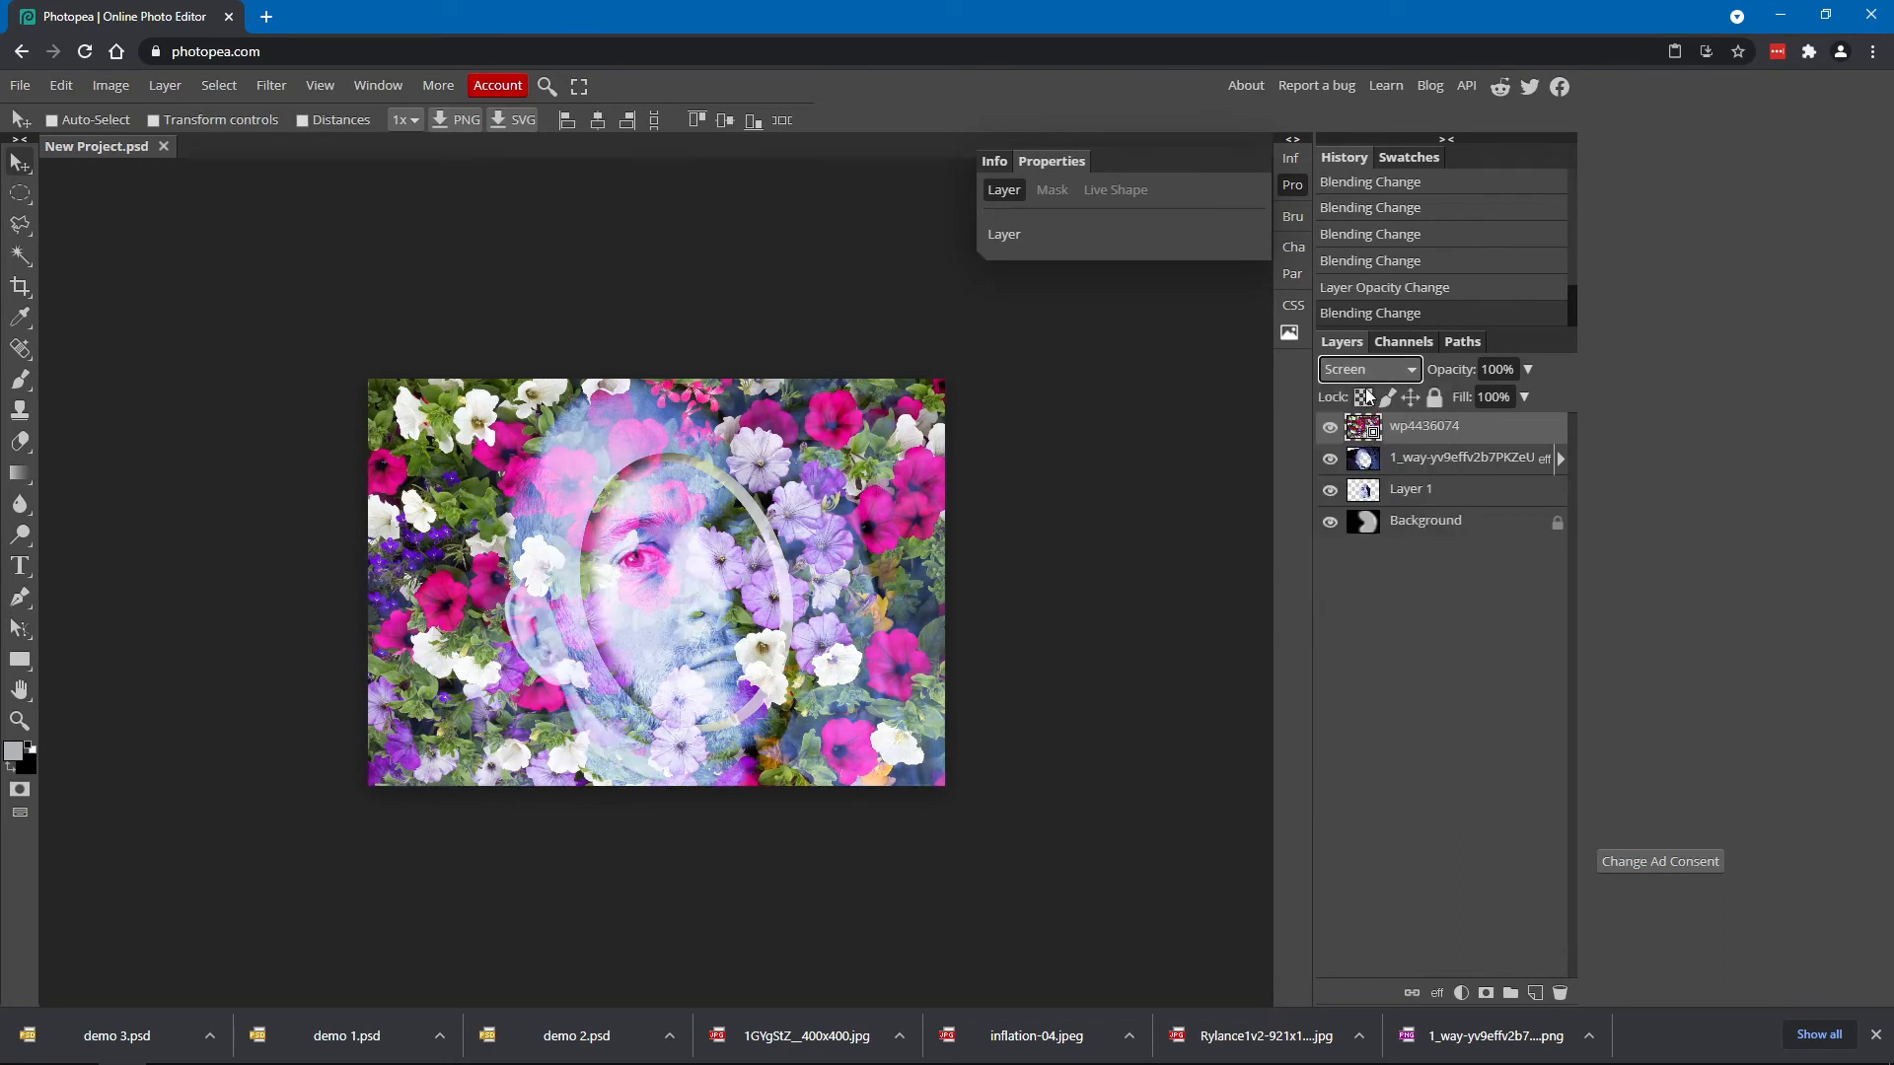
click(1367, 371)
click(1375, 597)
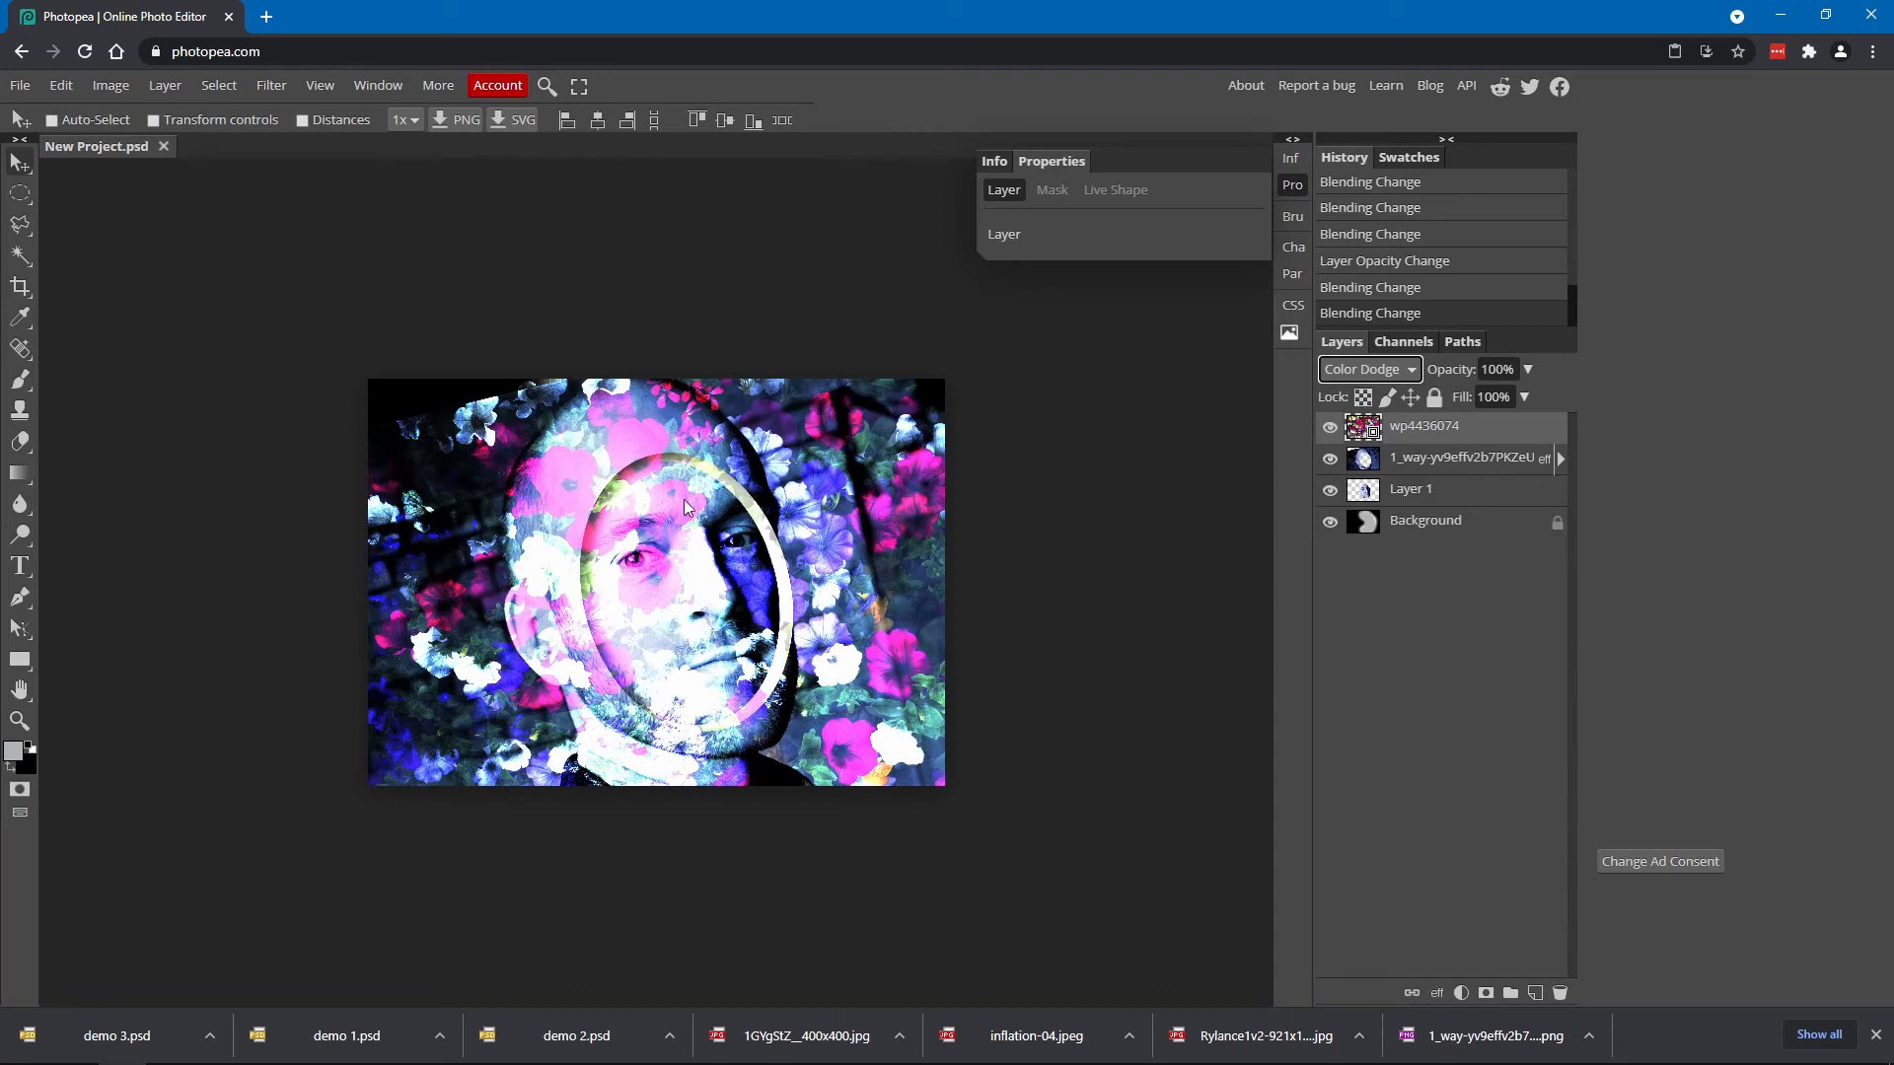
Vary the flower layer's opacity, return it to 100%, and set its blend mode to Linear Dodge
click(1529, 371)
mouse_move(1524, 396)
mouse_down()
mouse_move(1462, 408)
mouse_move(1537, 401)
mouse_up()
click(1407, 369)
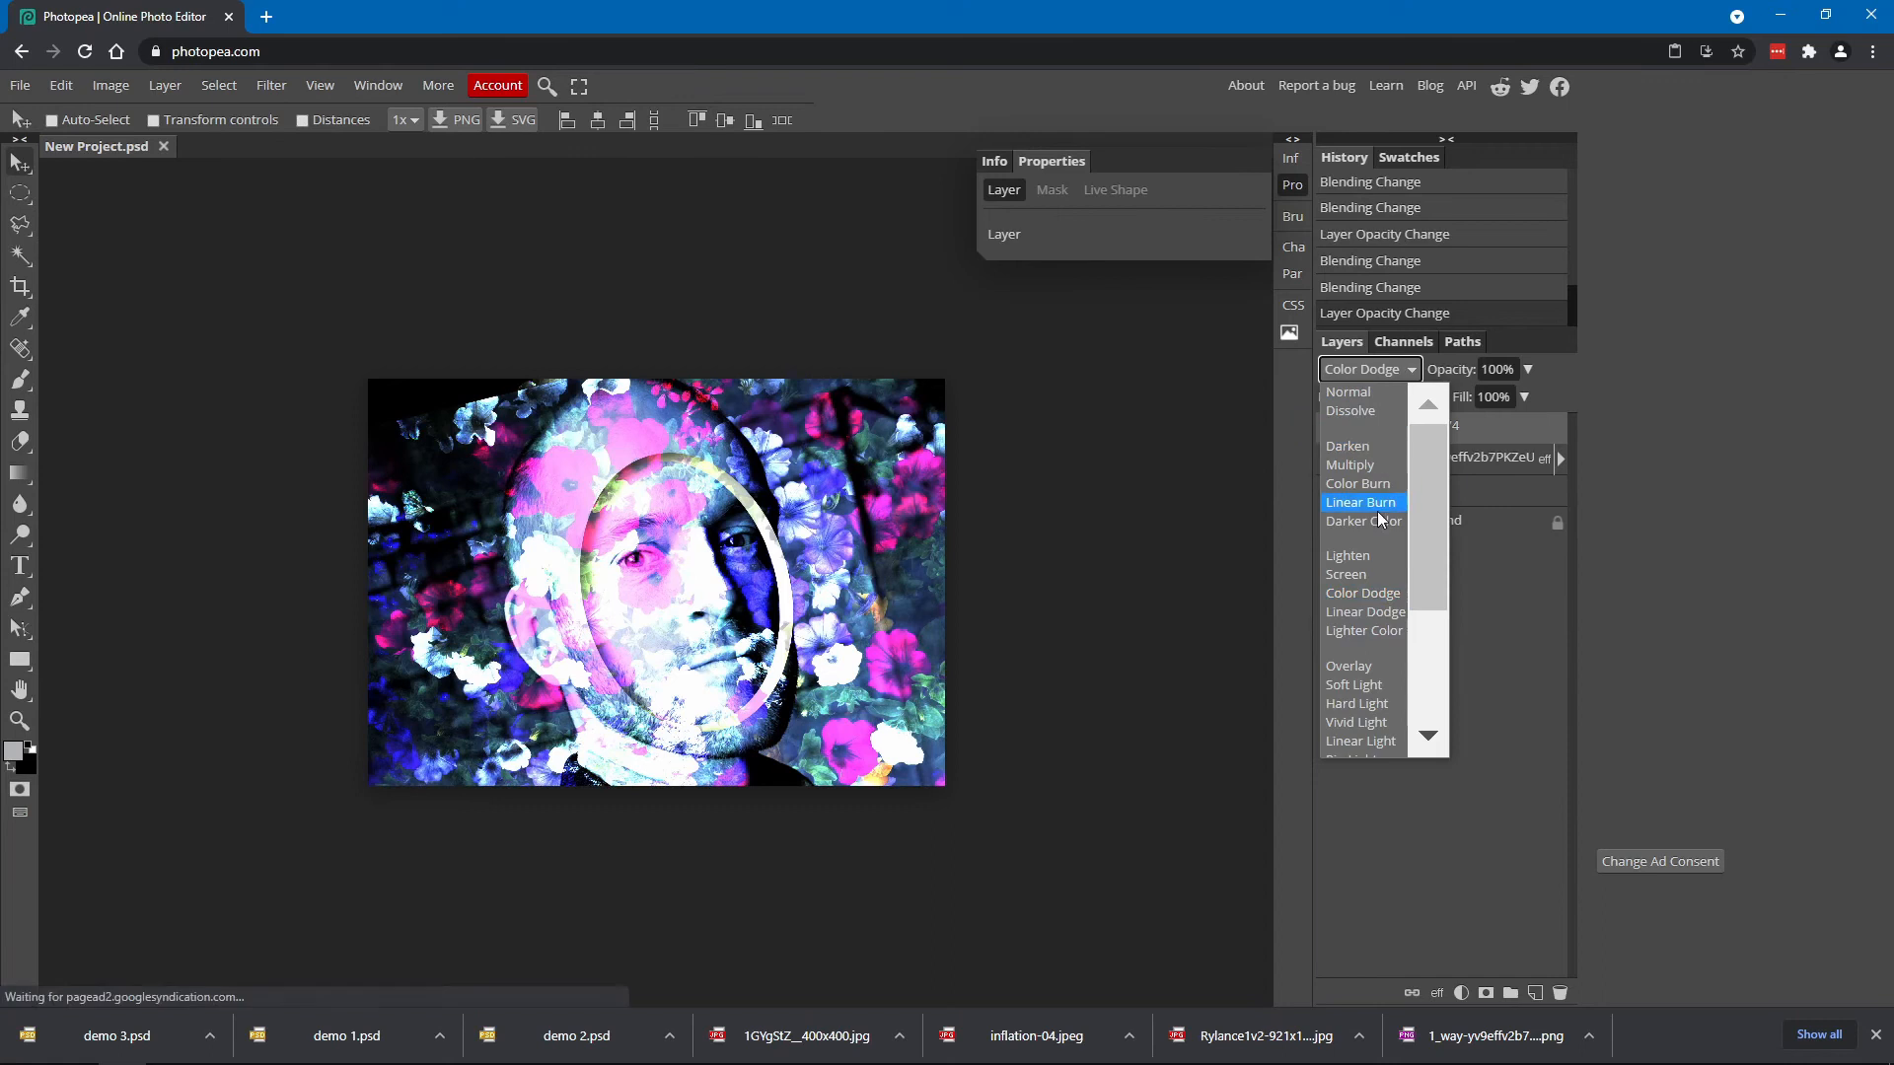
click(1379, 612)
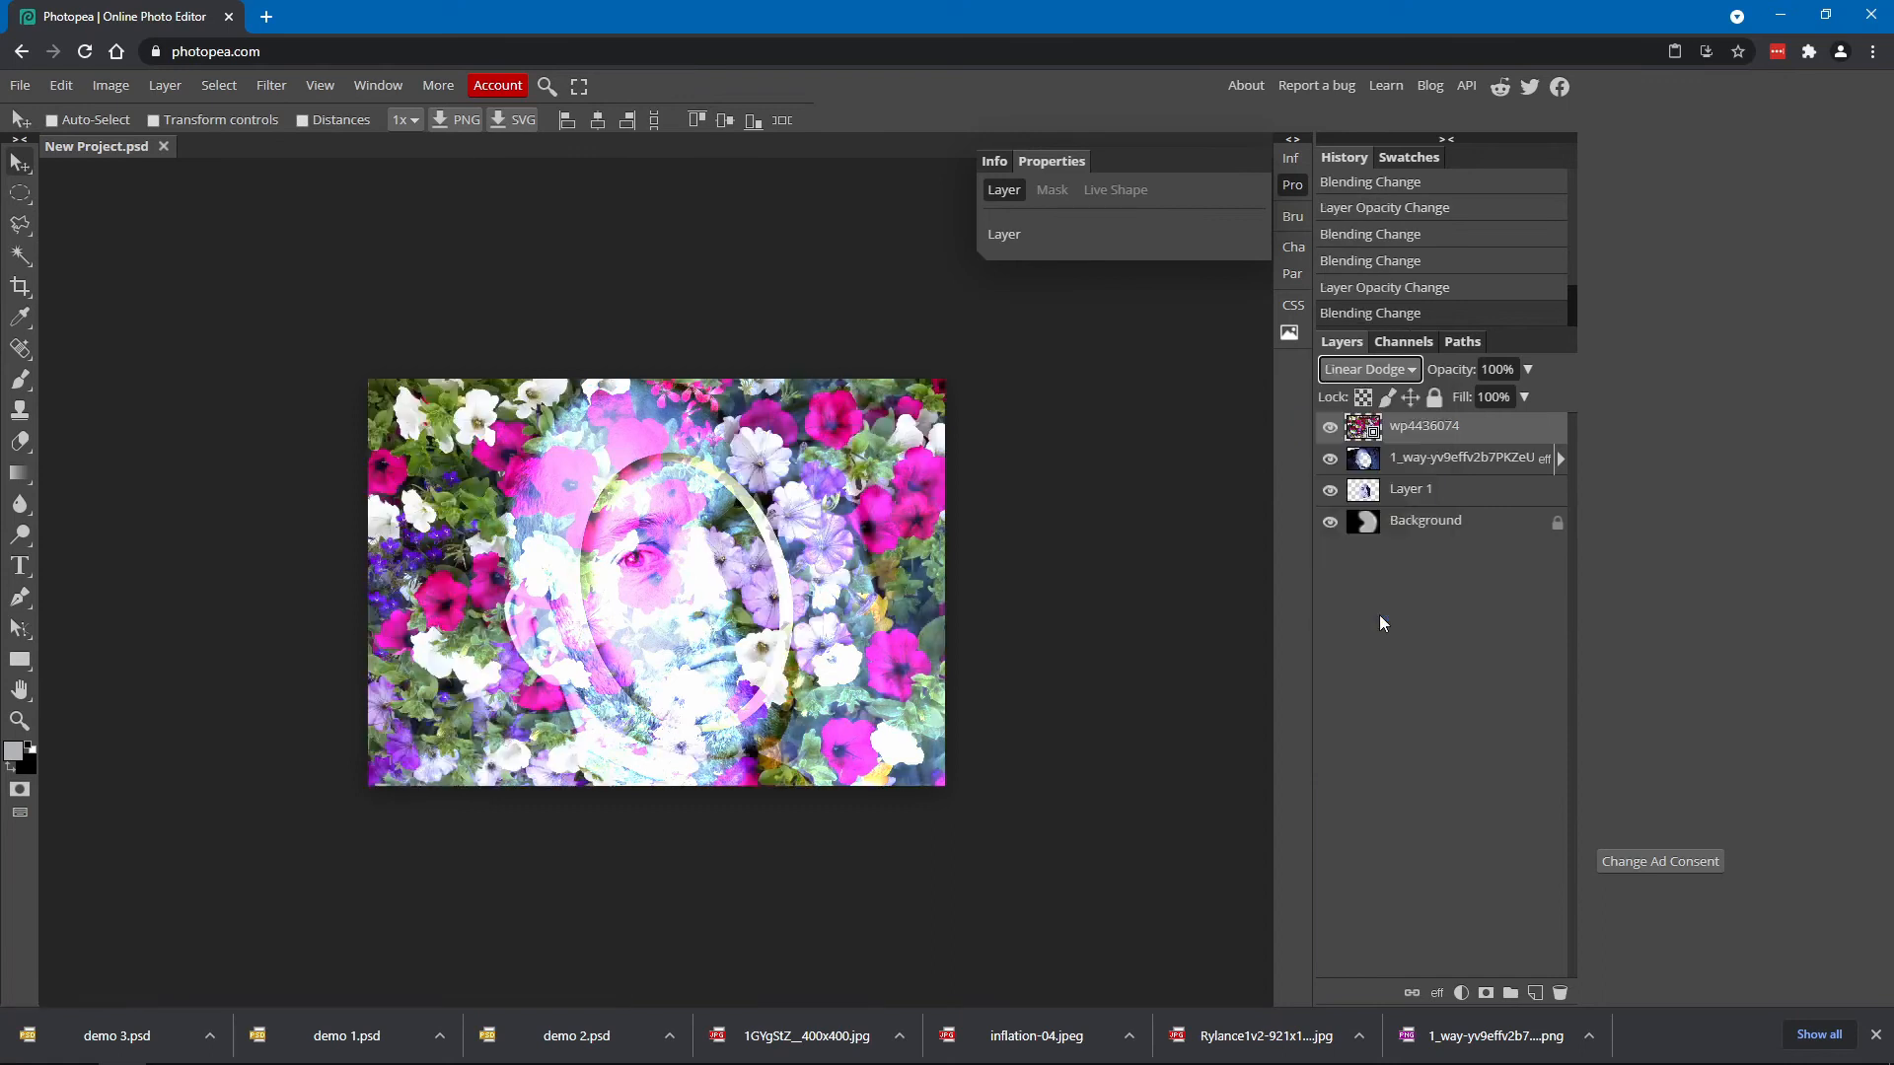
Vary the flower layer's opacity in Linear Dodge and in Lighter Color blend mode, returning it to 100% each time
click(1526, 369)
mouse_move(1534, 396)
mouse_down()
mouse_move(1459, 405)
mouse_move(1564, 397)
mouse_up()
click(1410, 369)
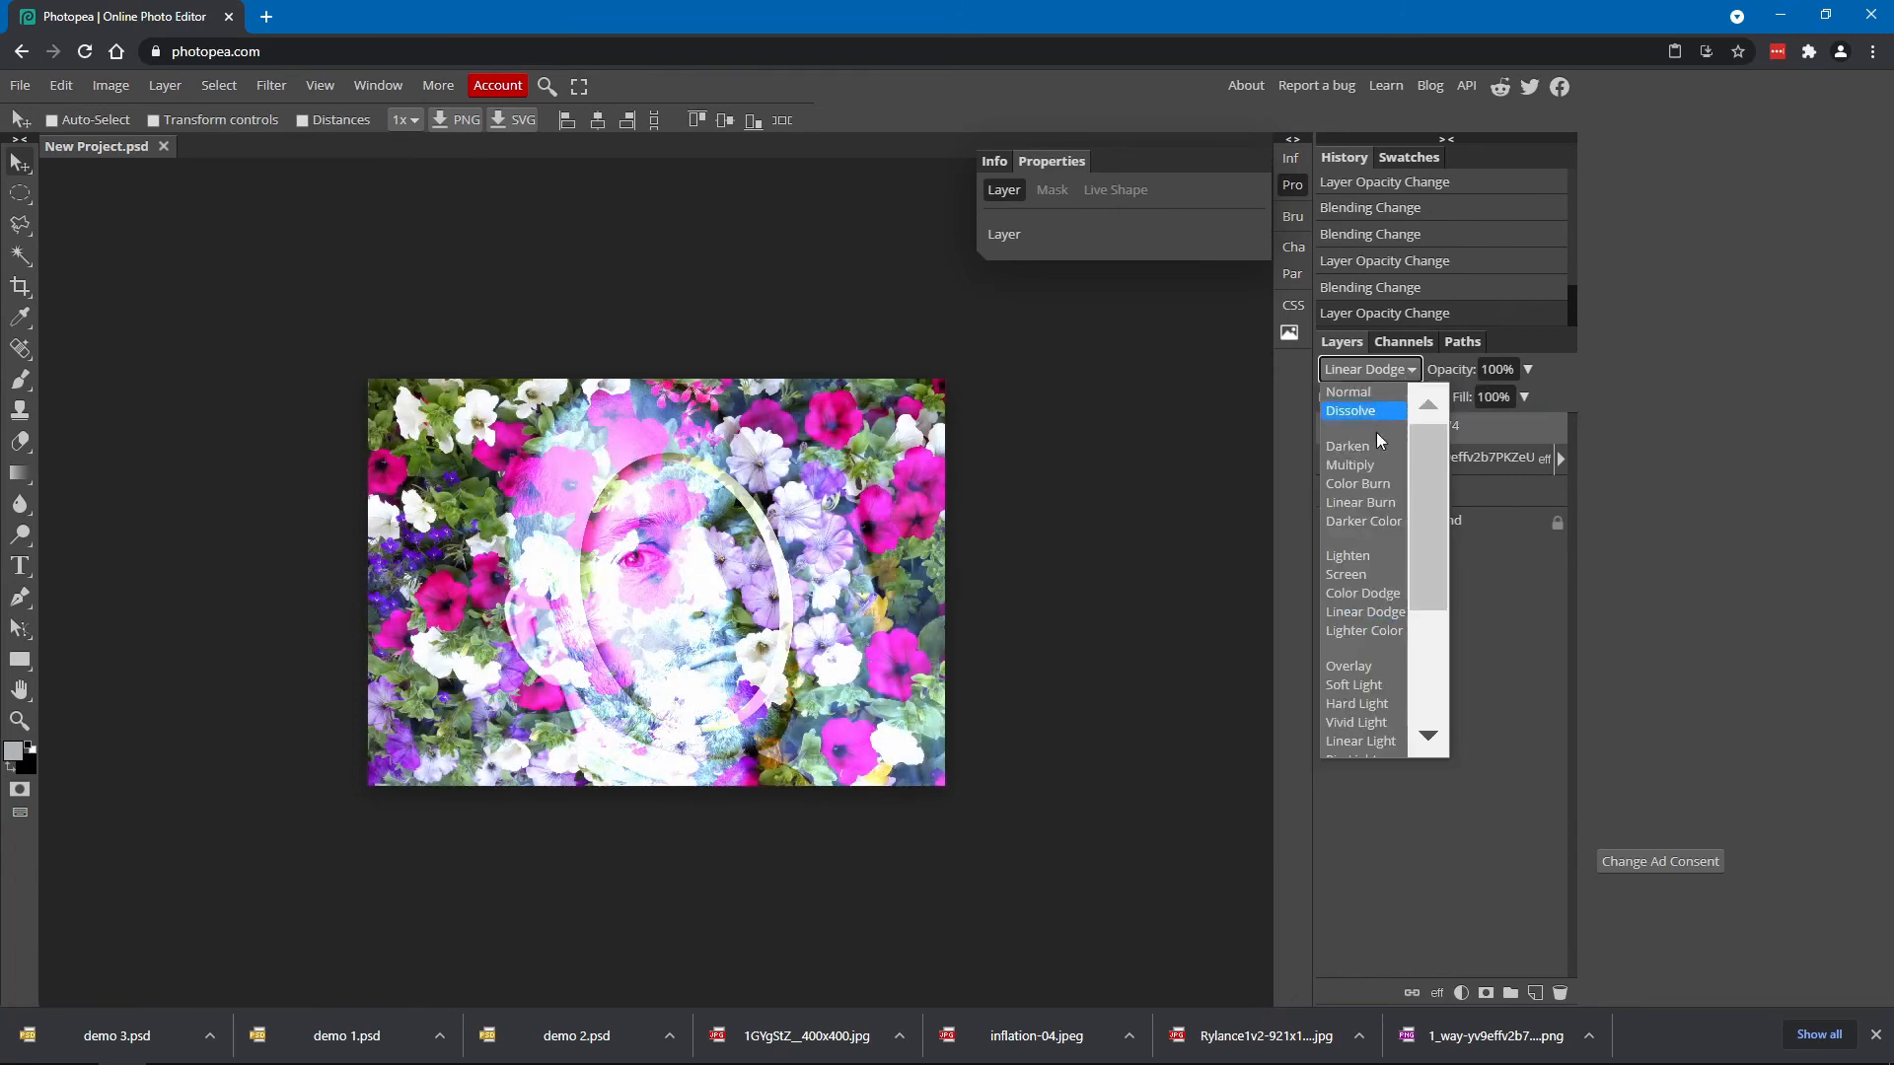
click(1381, 631)
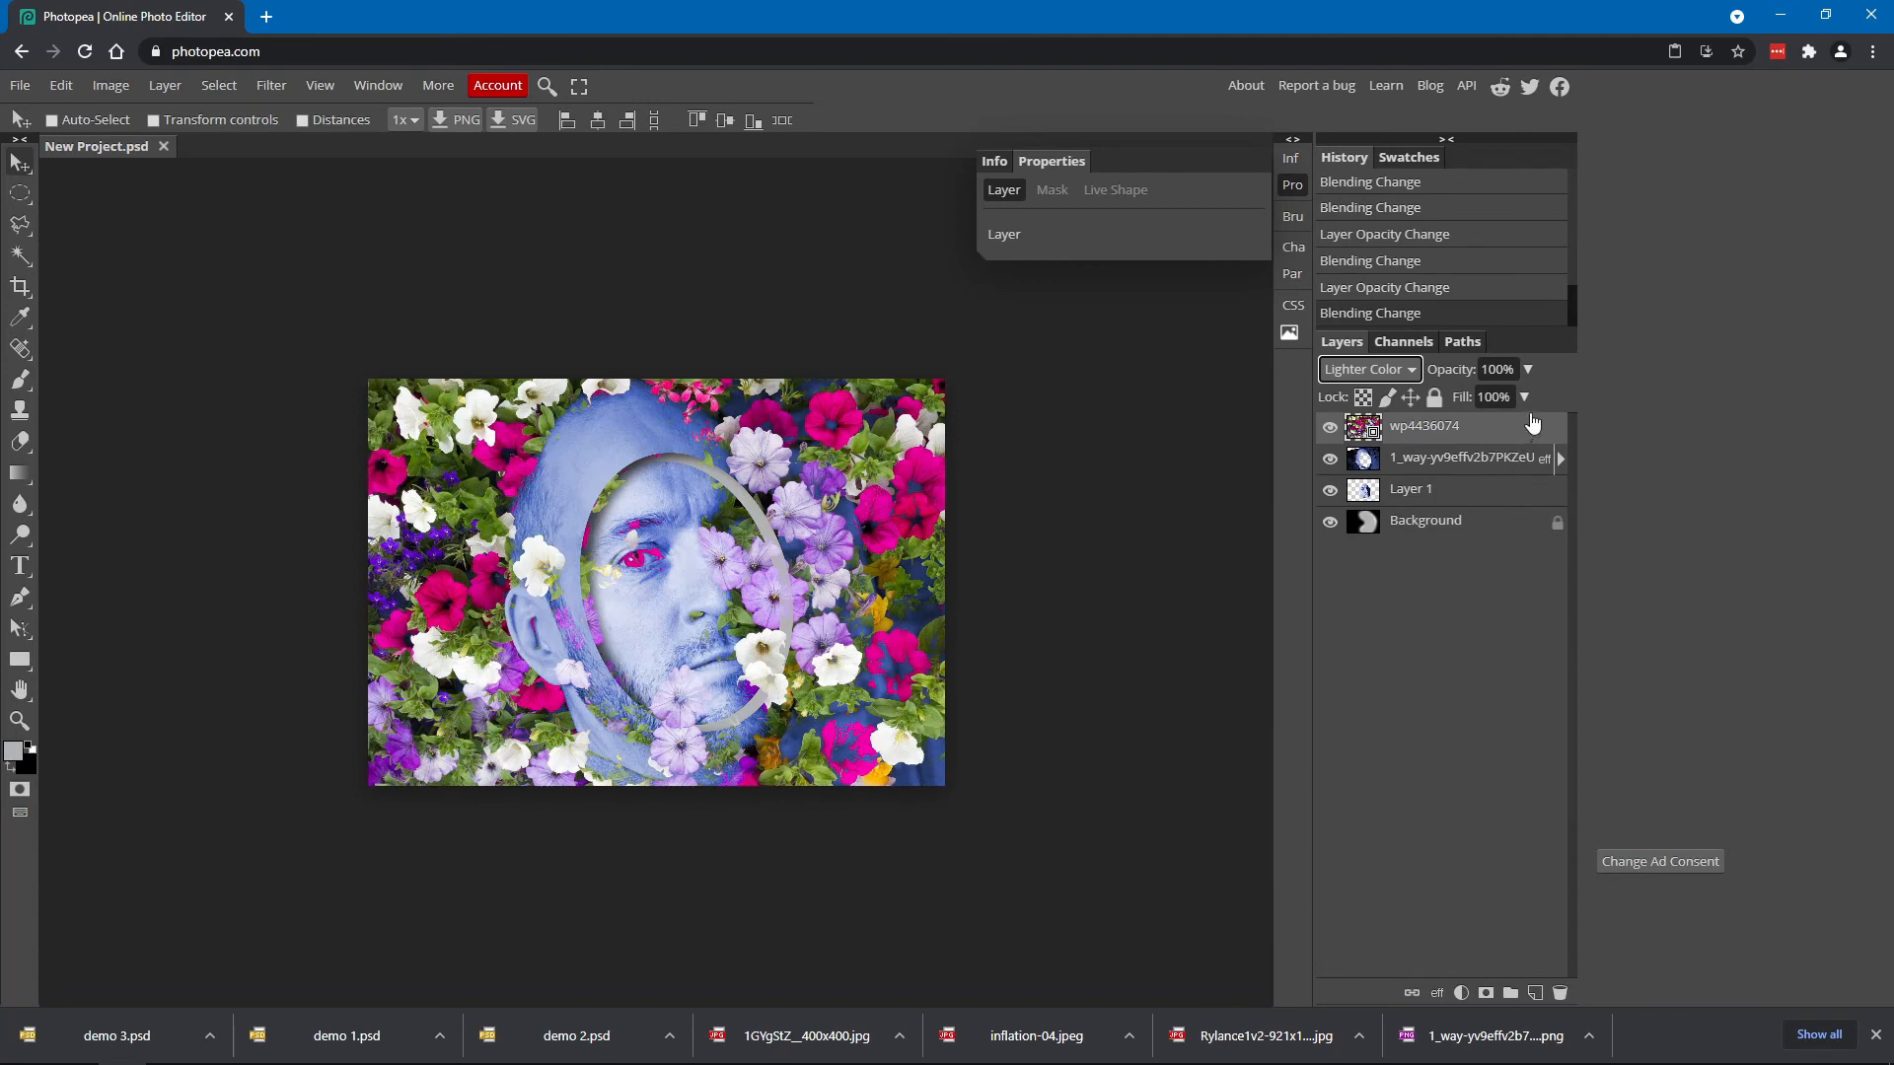
click(1527, 368)
drag(1524, 400, 1602, 391)
Try the Overlay blend mode on the flower layer, varying its opacity and returning it to 100%
click(1410, 372)
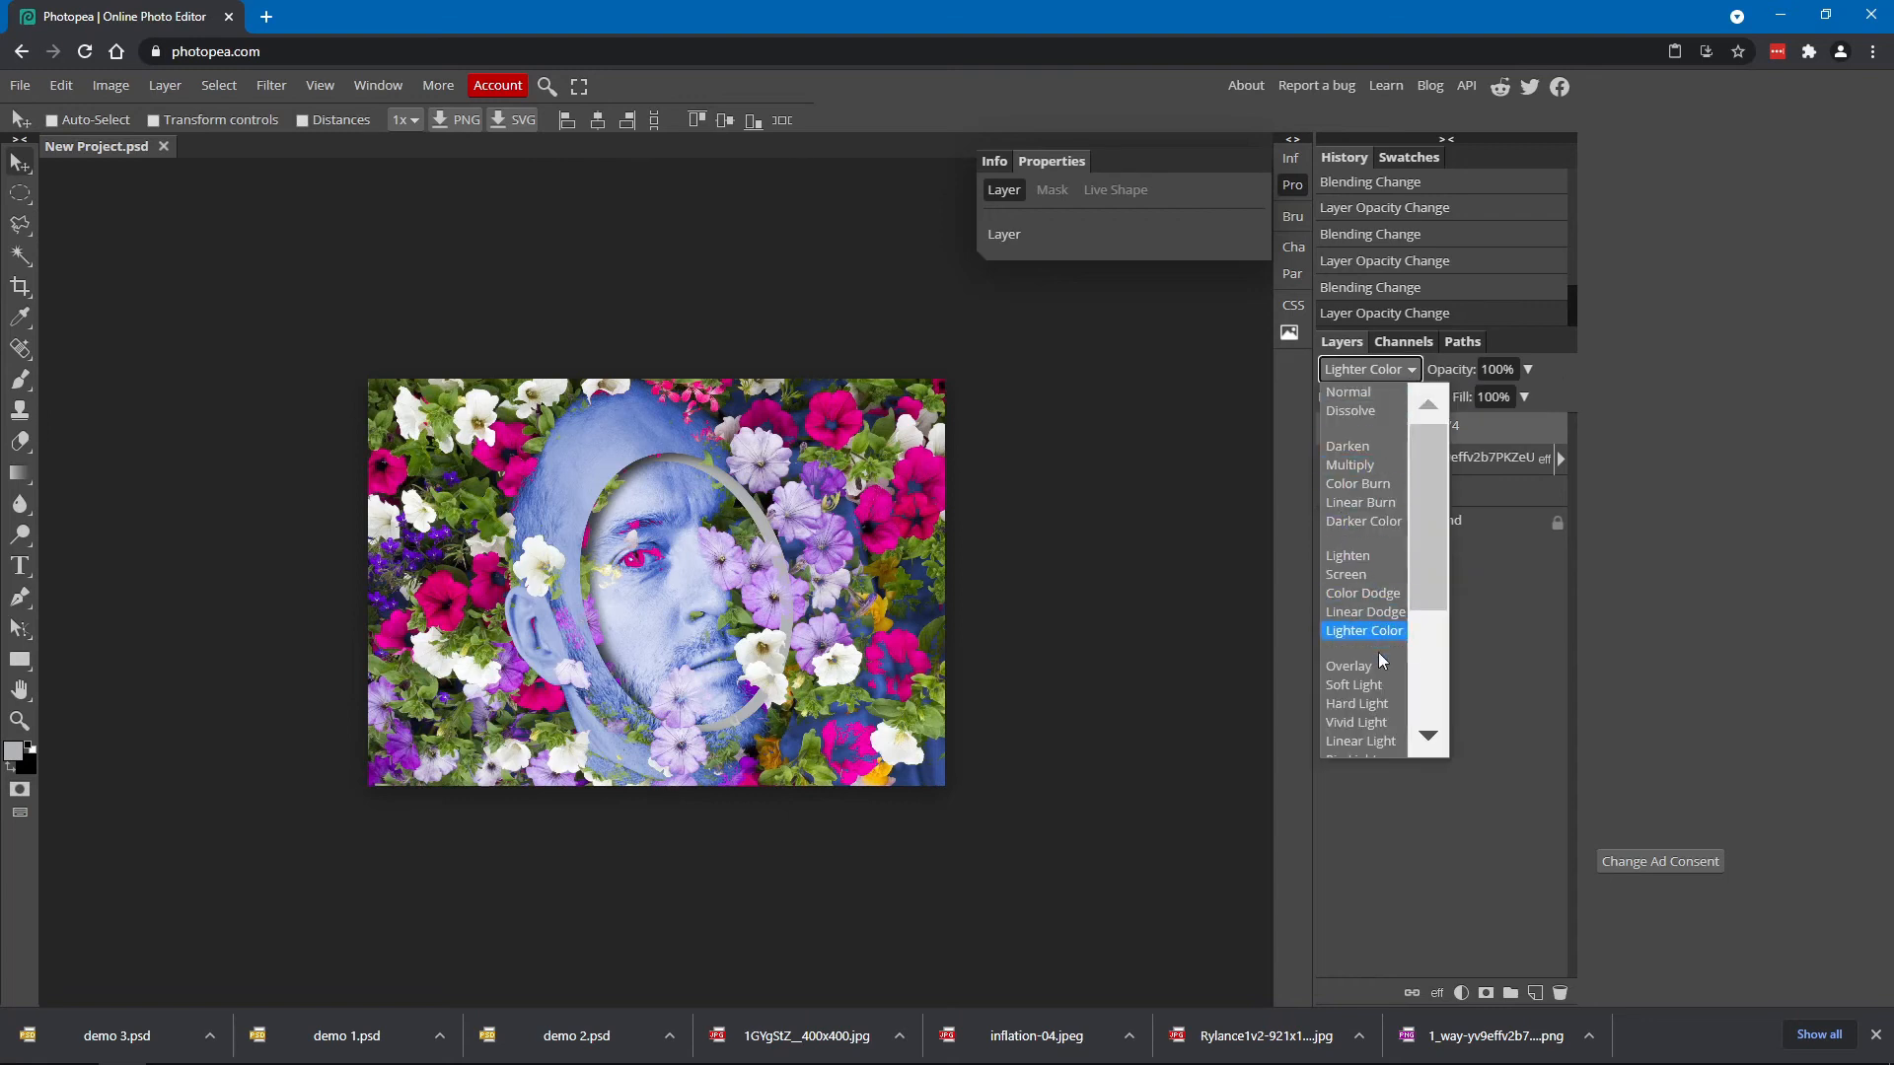
drag(1417, 564, 1434, 672)
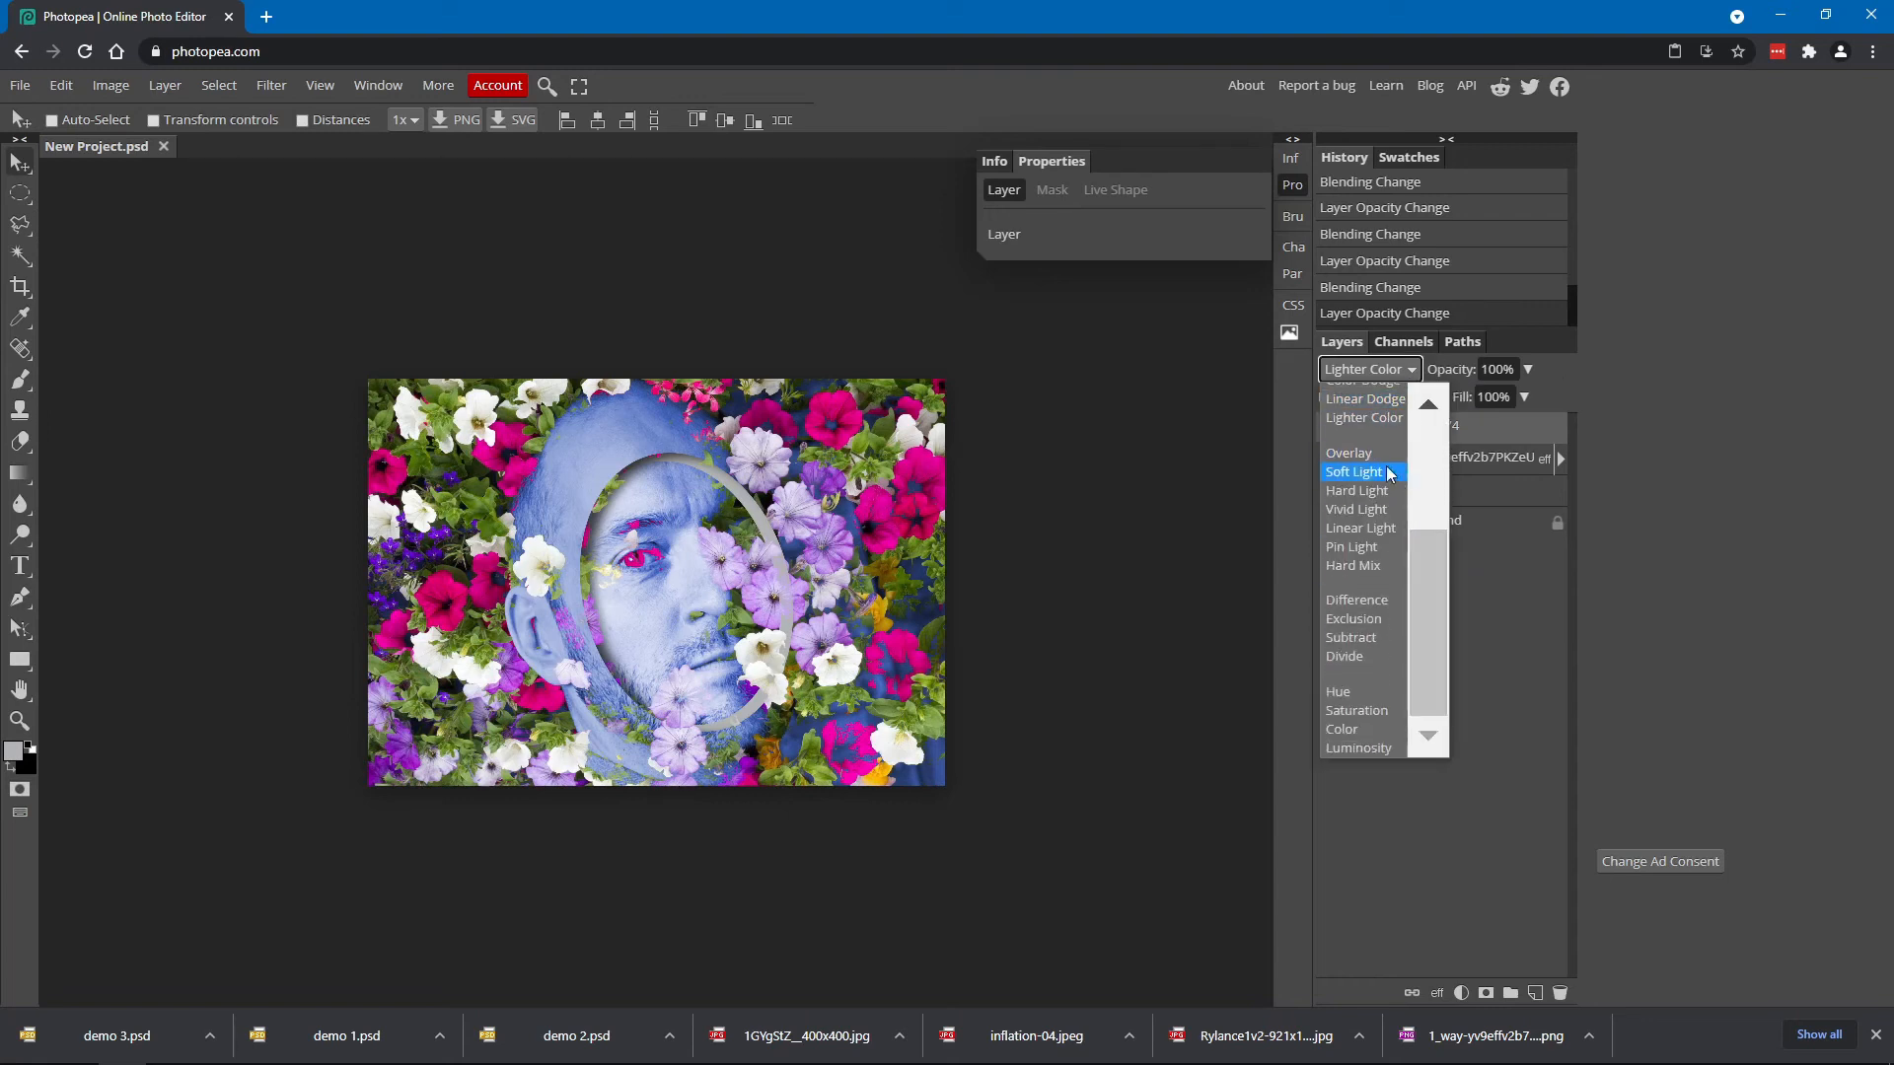
click(1359, 454)
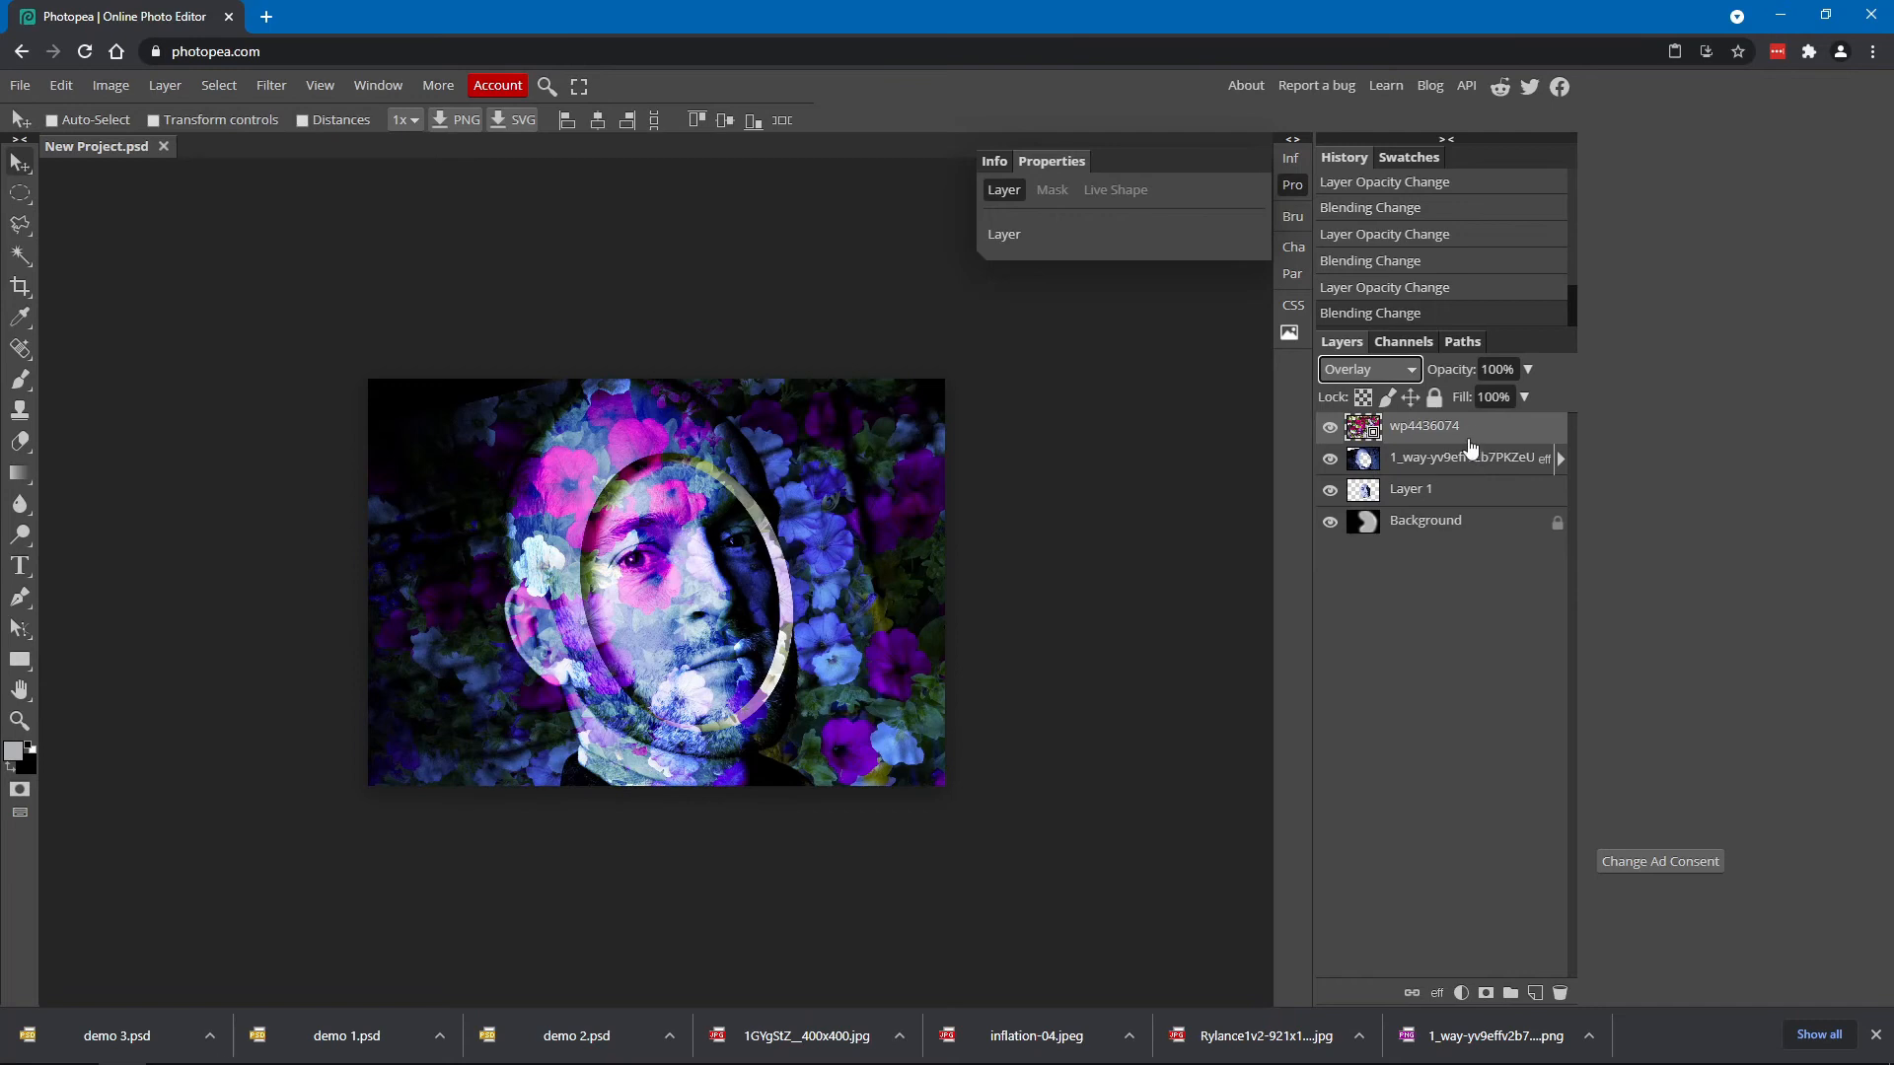
click(1528, 370)
drag(1524, 400, 1571, 395)
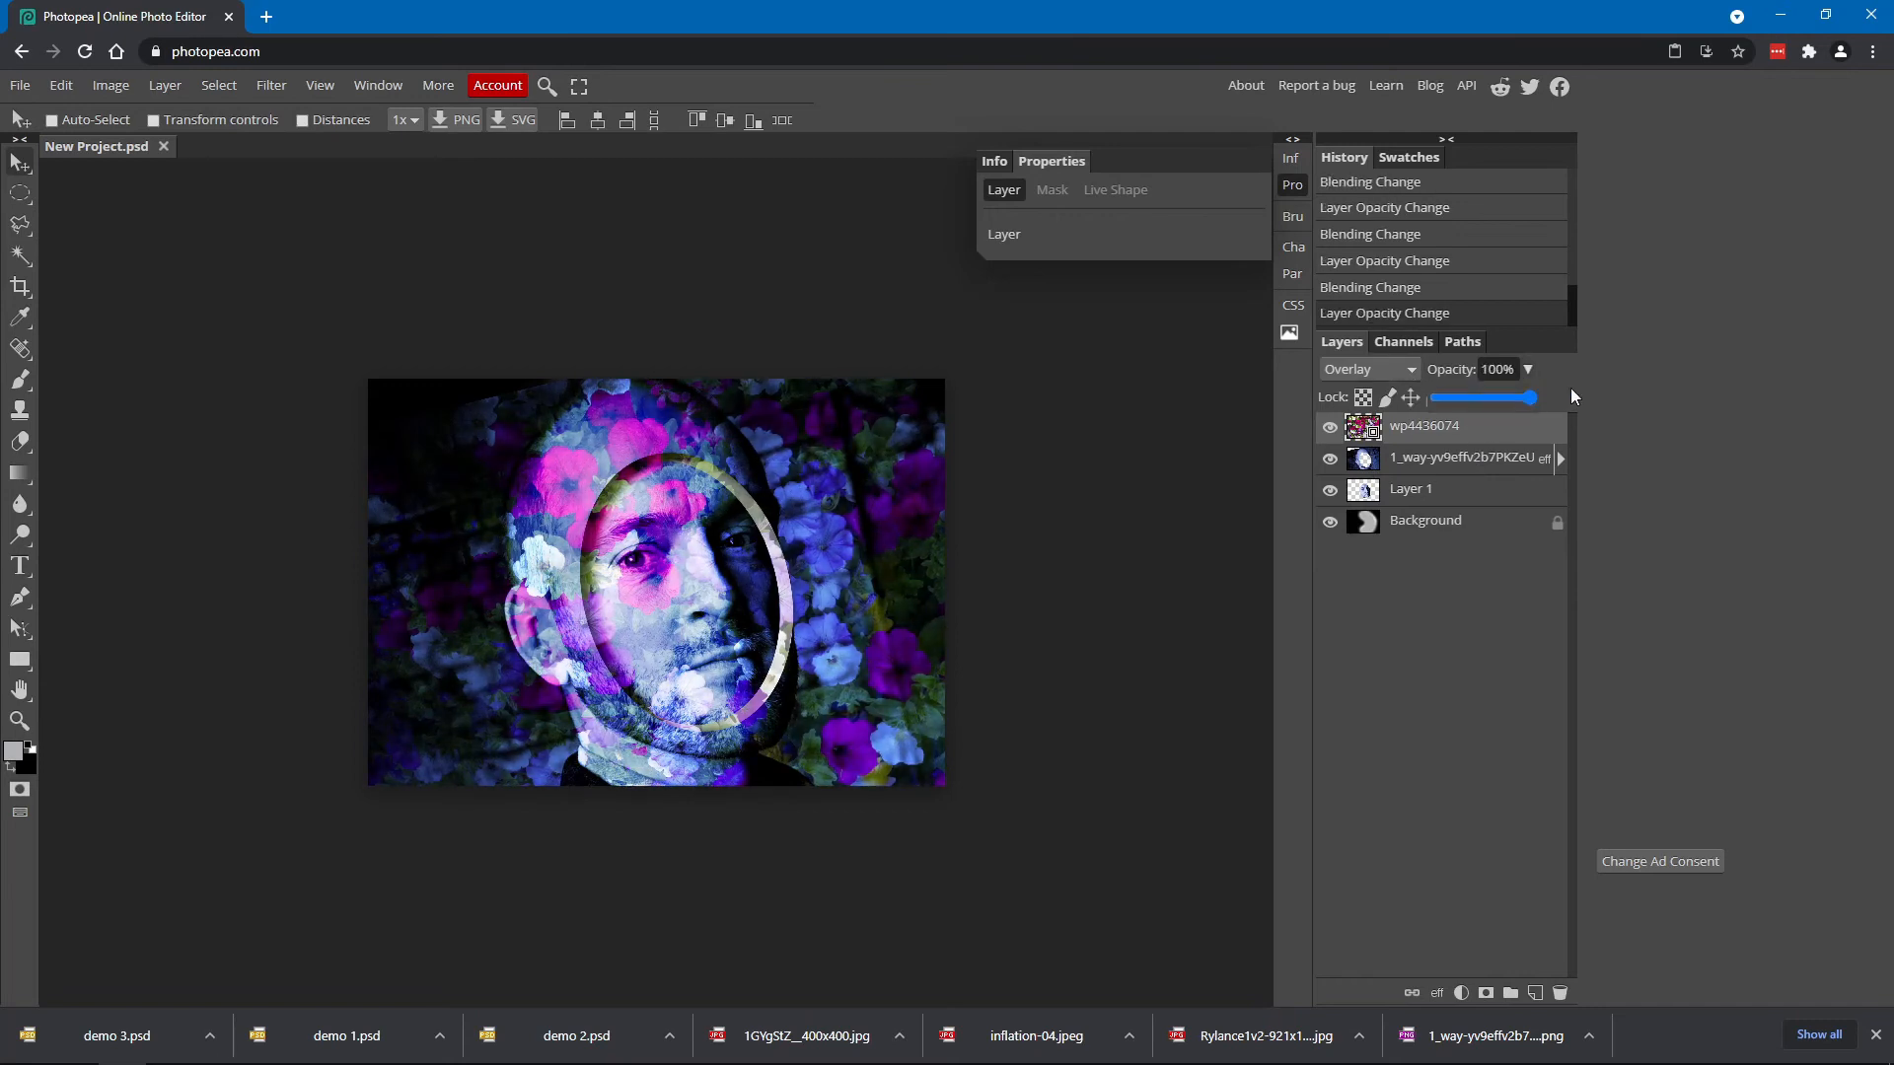
Try the Soft Light and Hard Light blend modes on the flower layer, returning the varied Hard Light opacity to 100%
click(1385, 375)
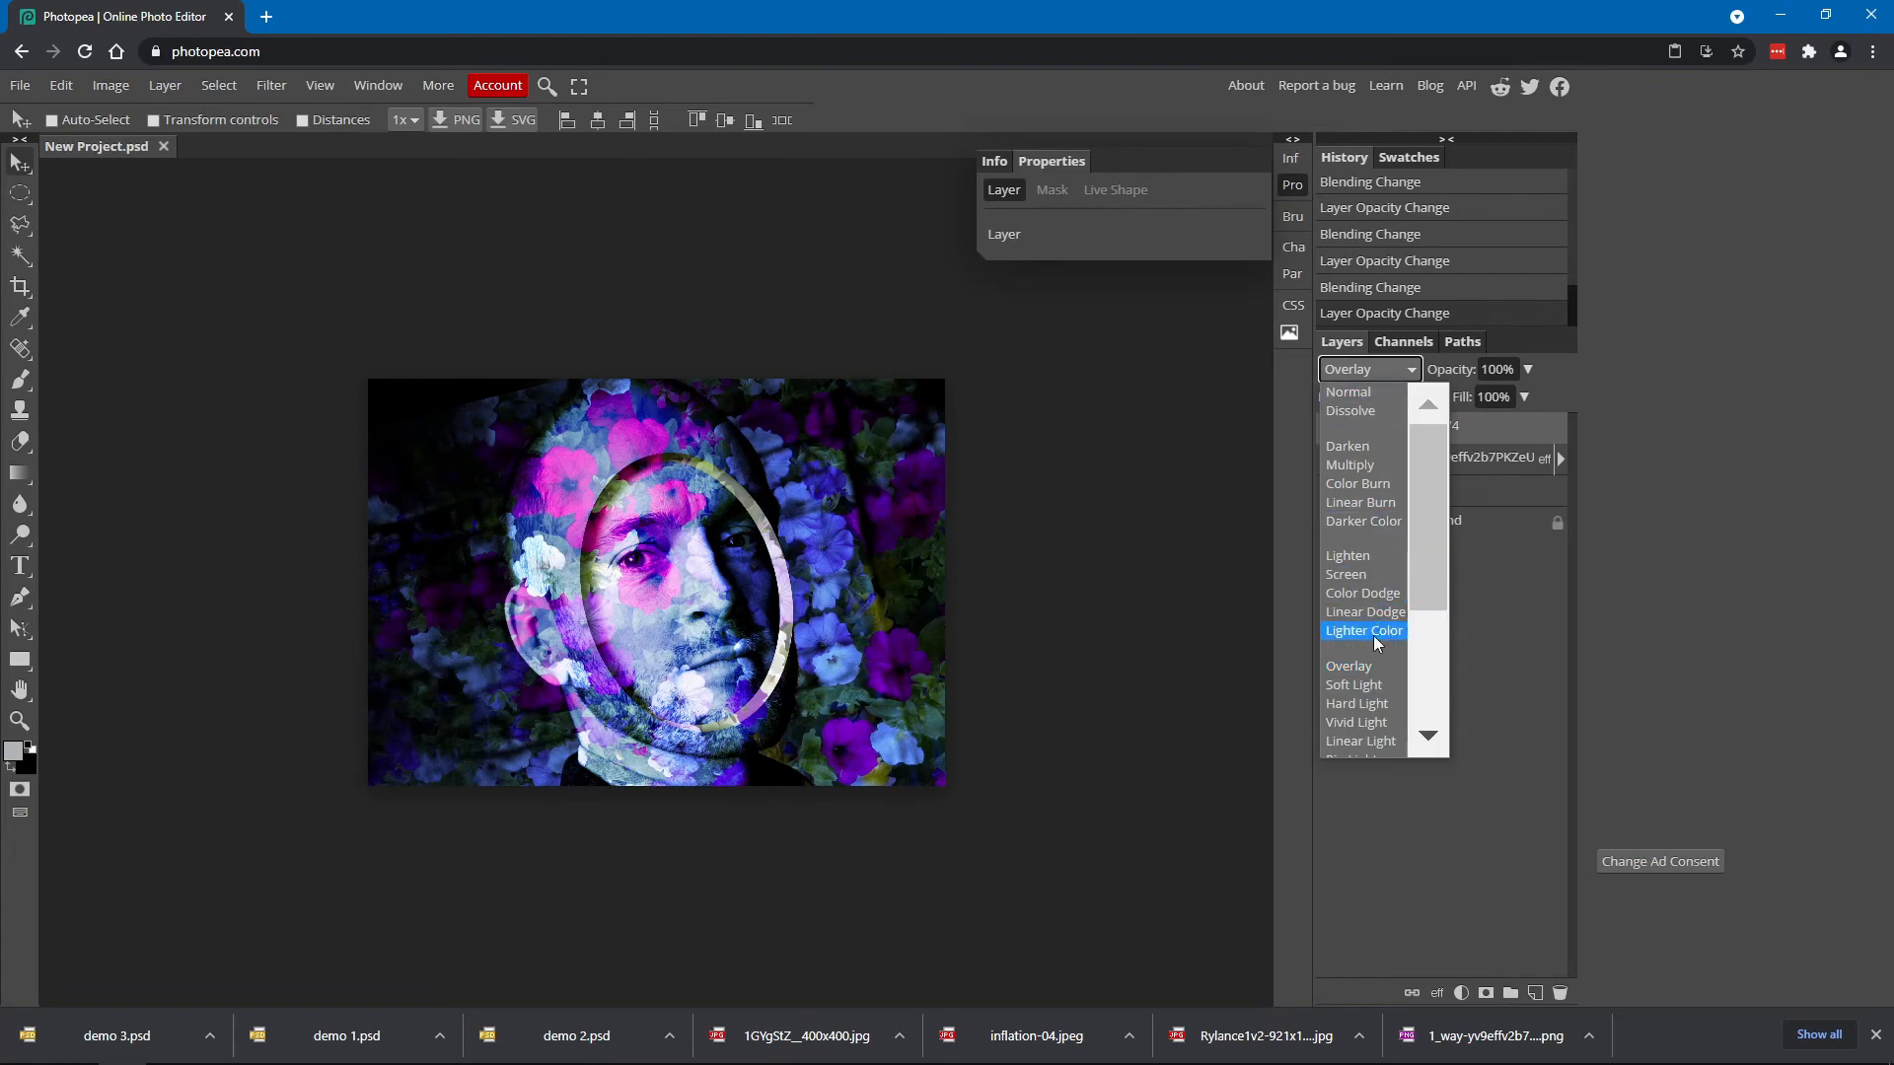
click(1367, 685)
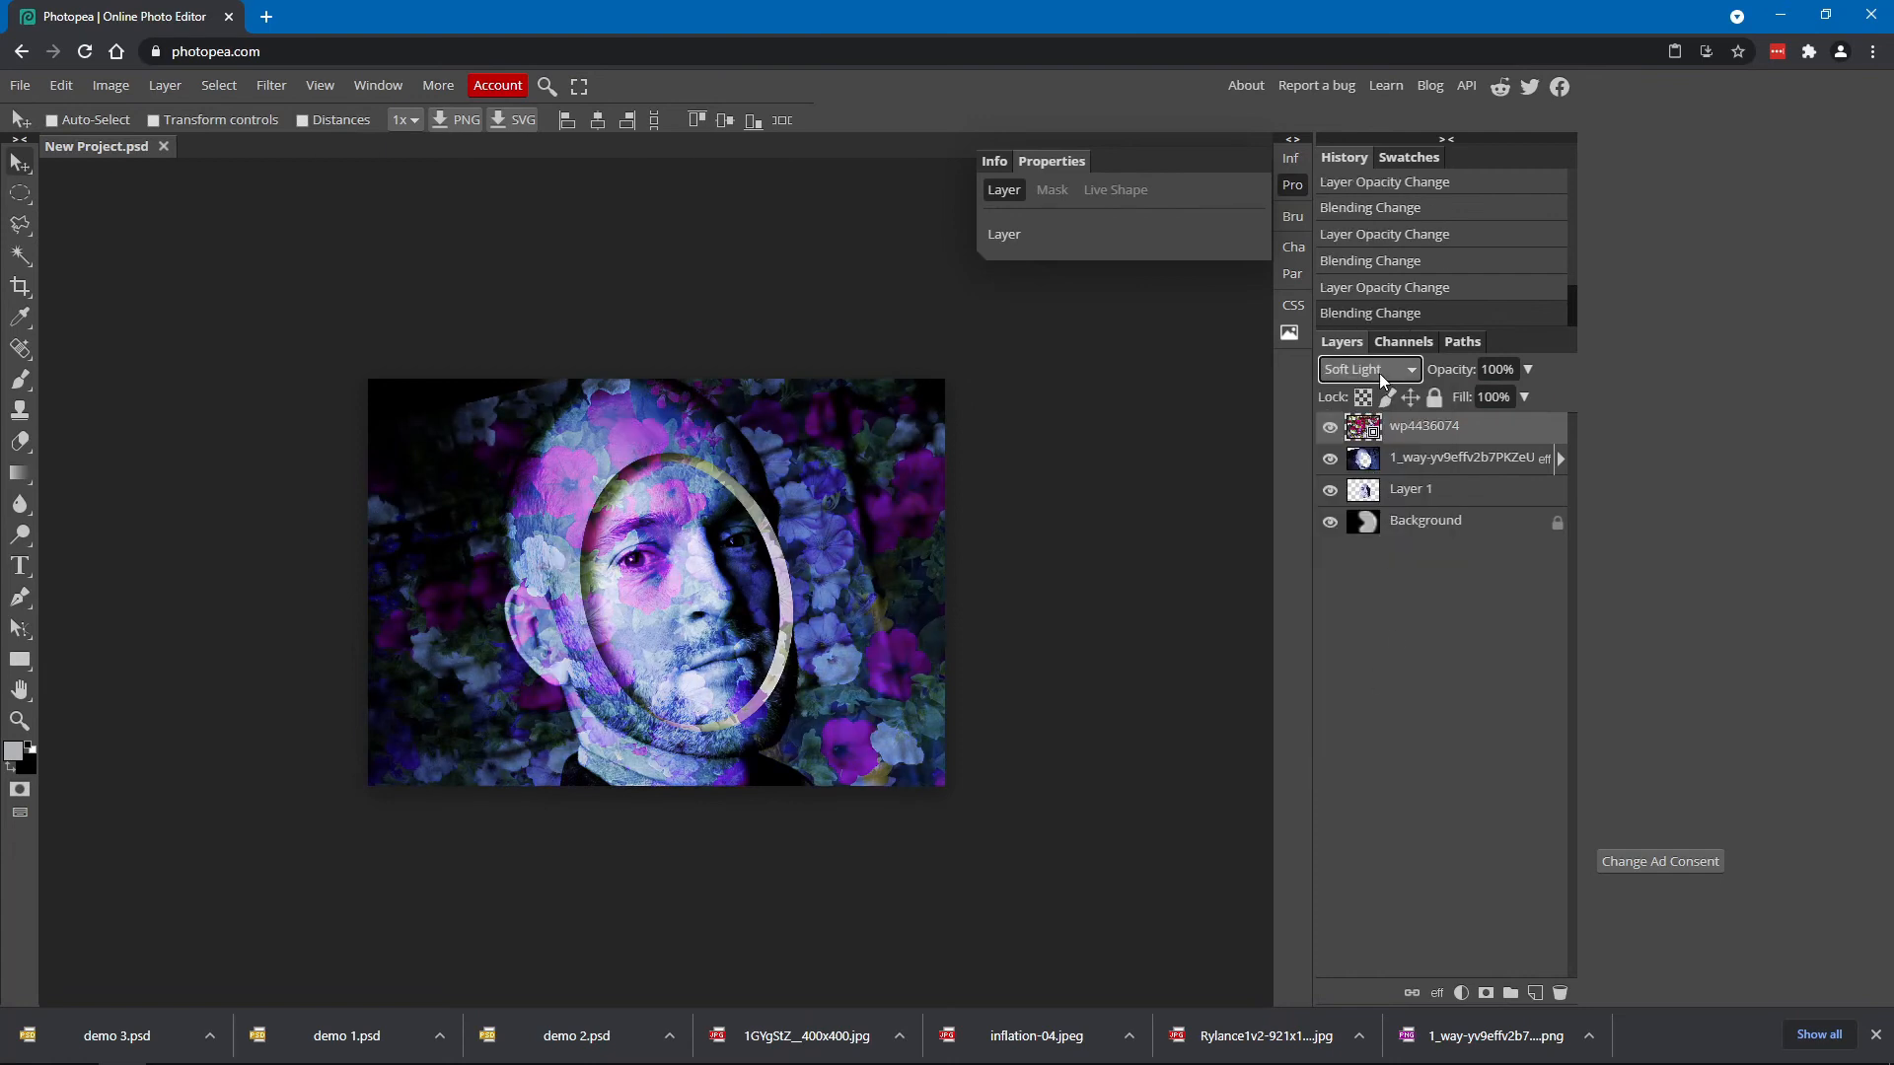
click(1379, 373)
click(1379, 704)
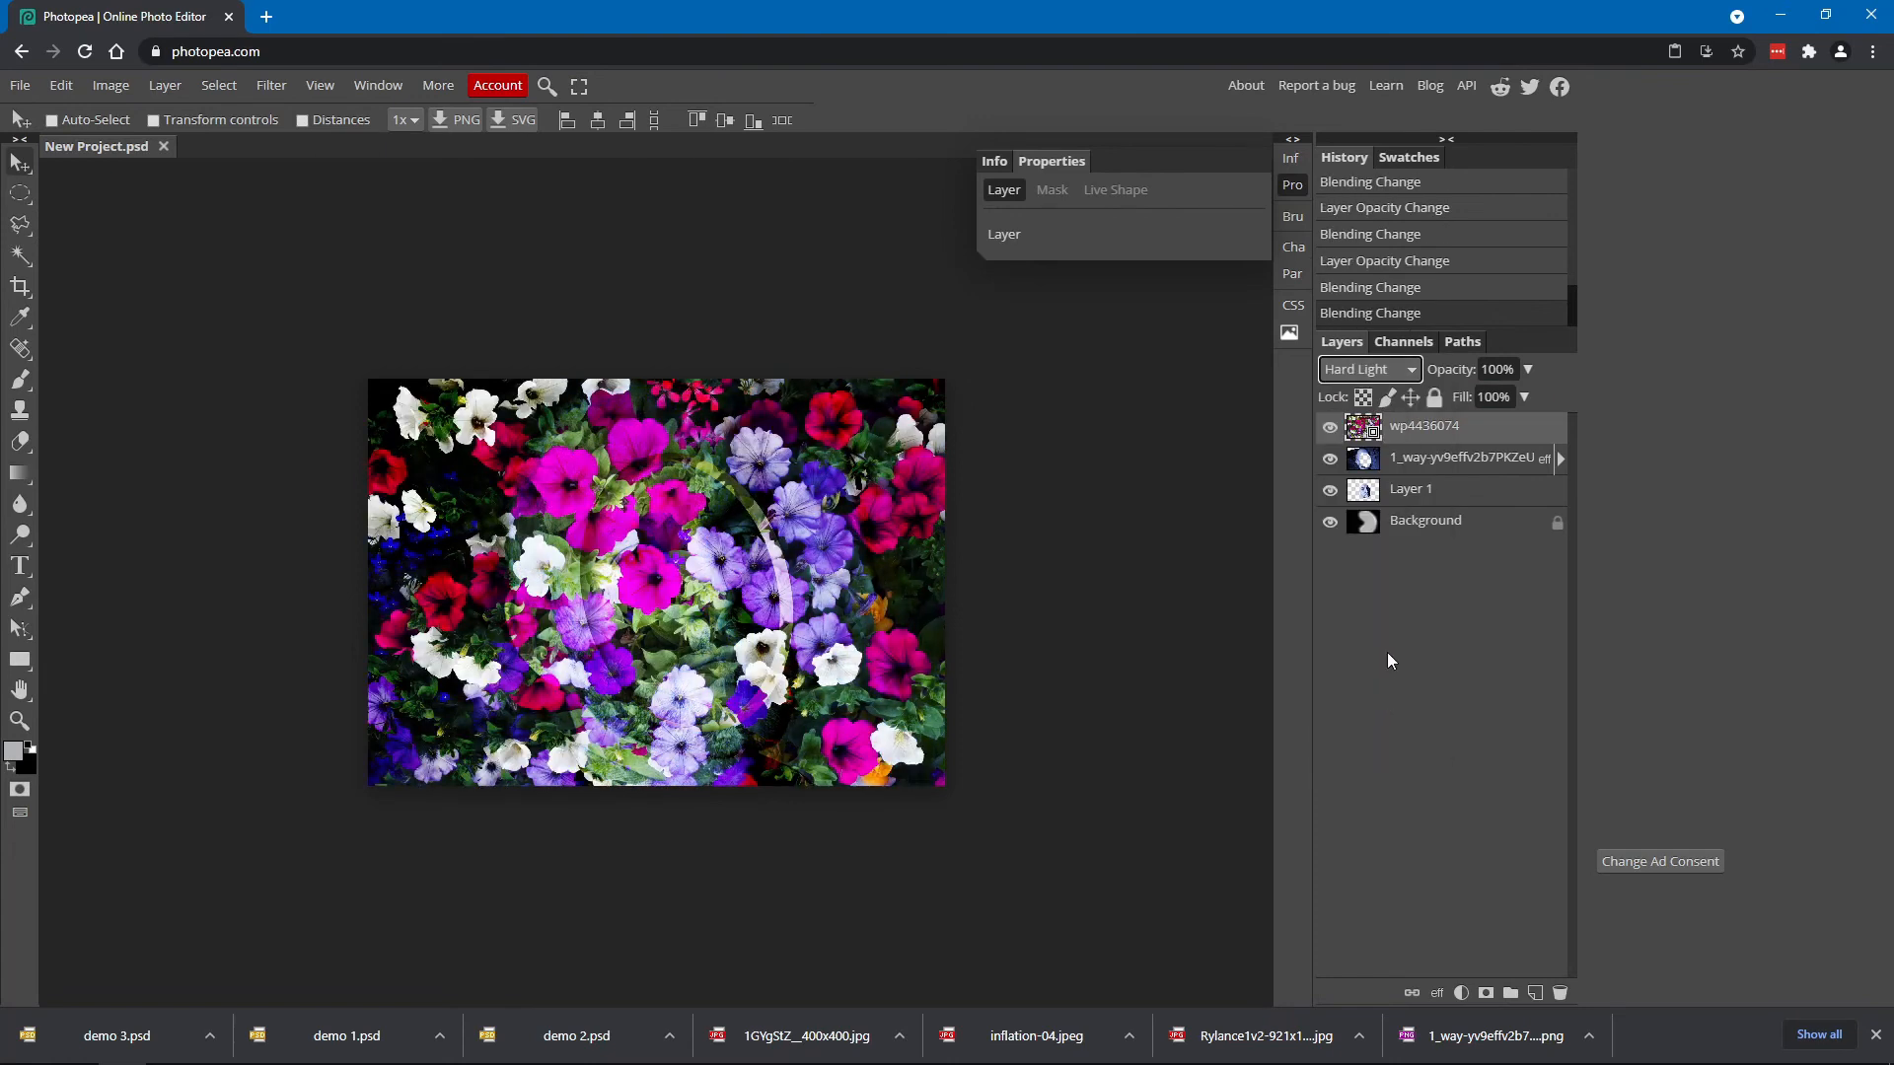
click(1527, 371)
drag(1527, 411, 1589, 391)
Try the Vivid Light, Linear Light and Pin Light blend modes on the flower layer
click(1383, 369)
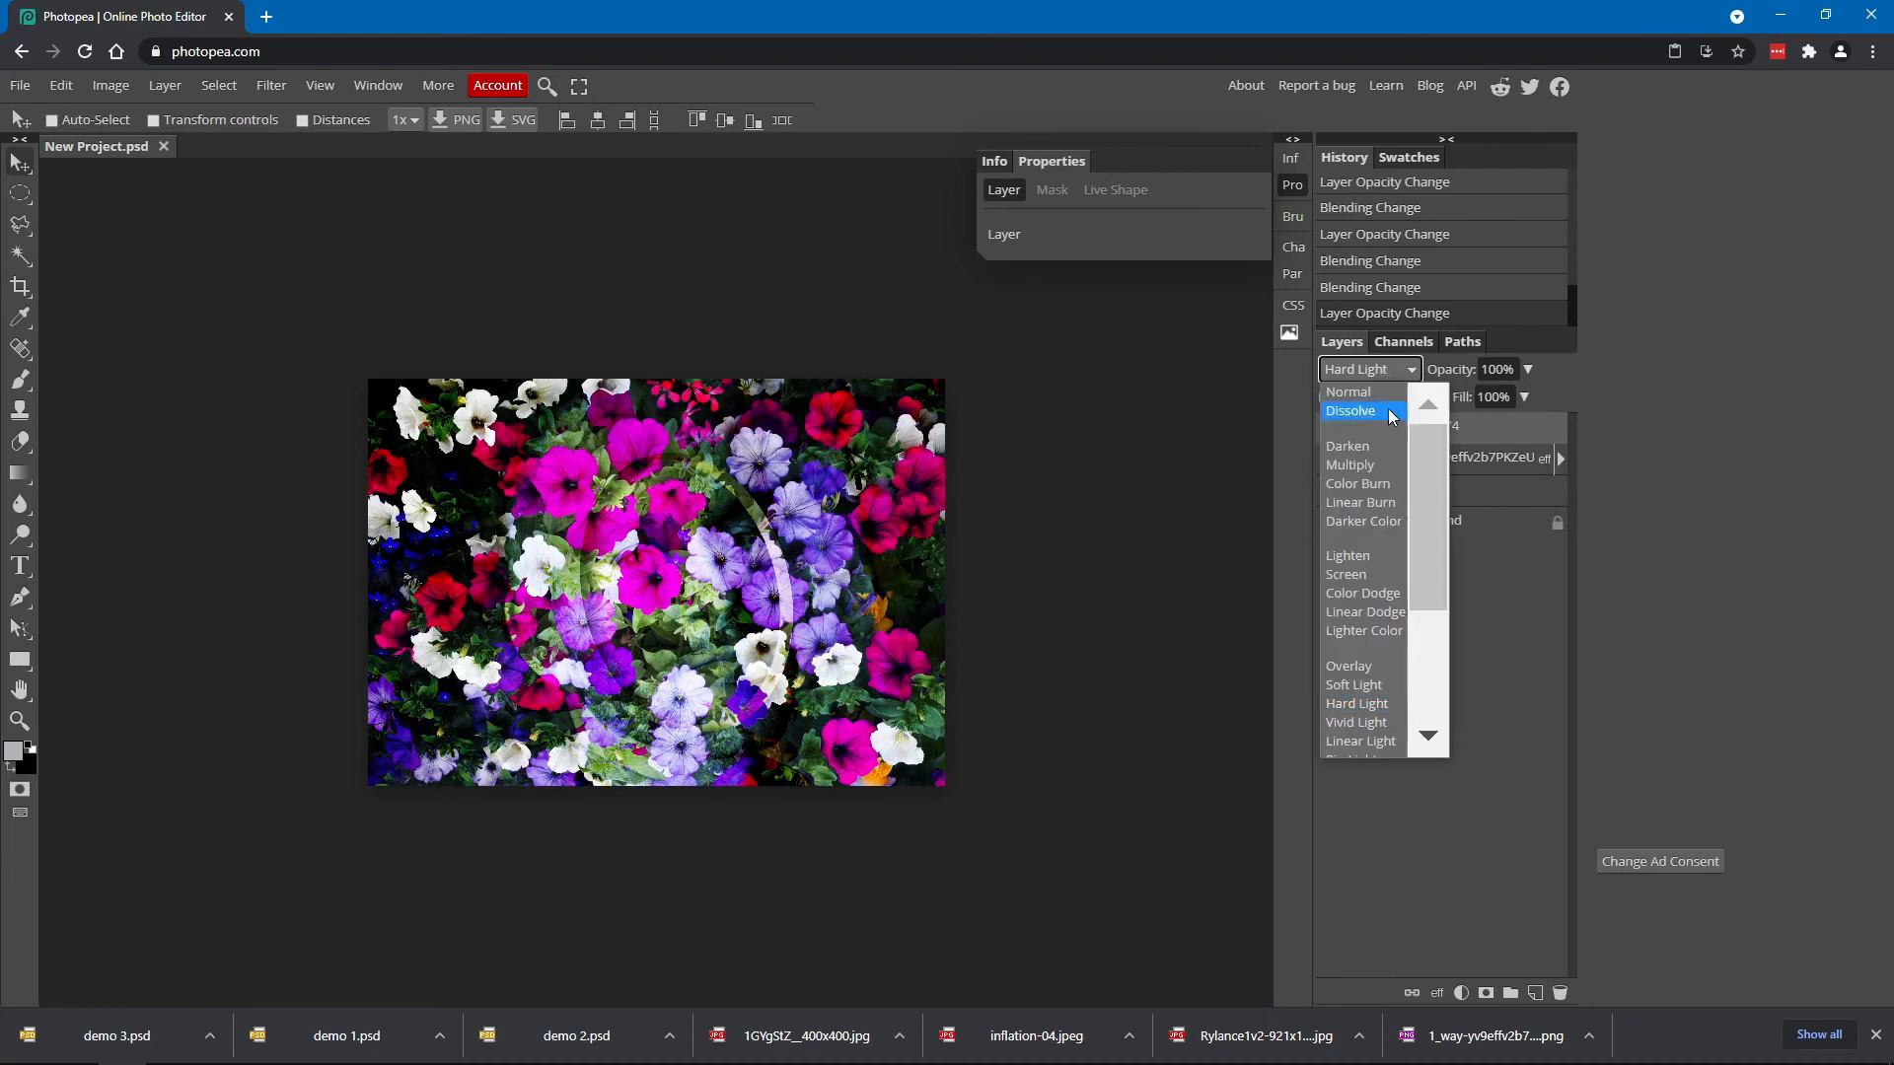
click(1381, 706)
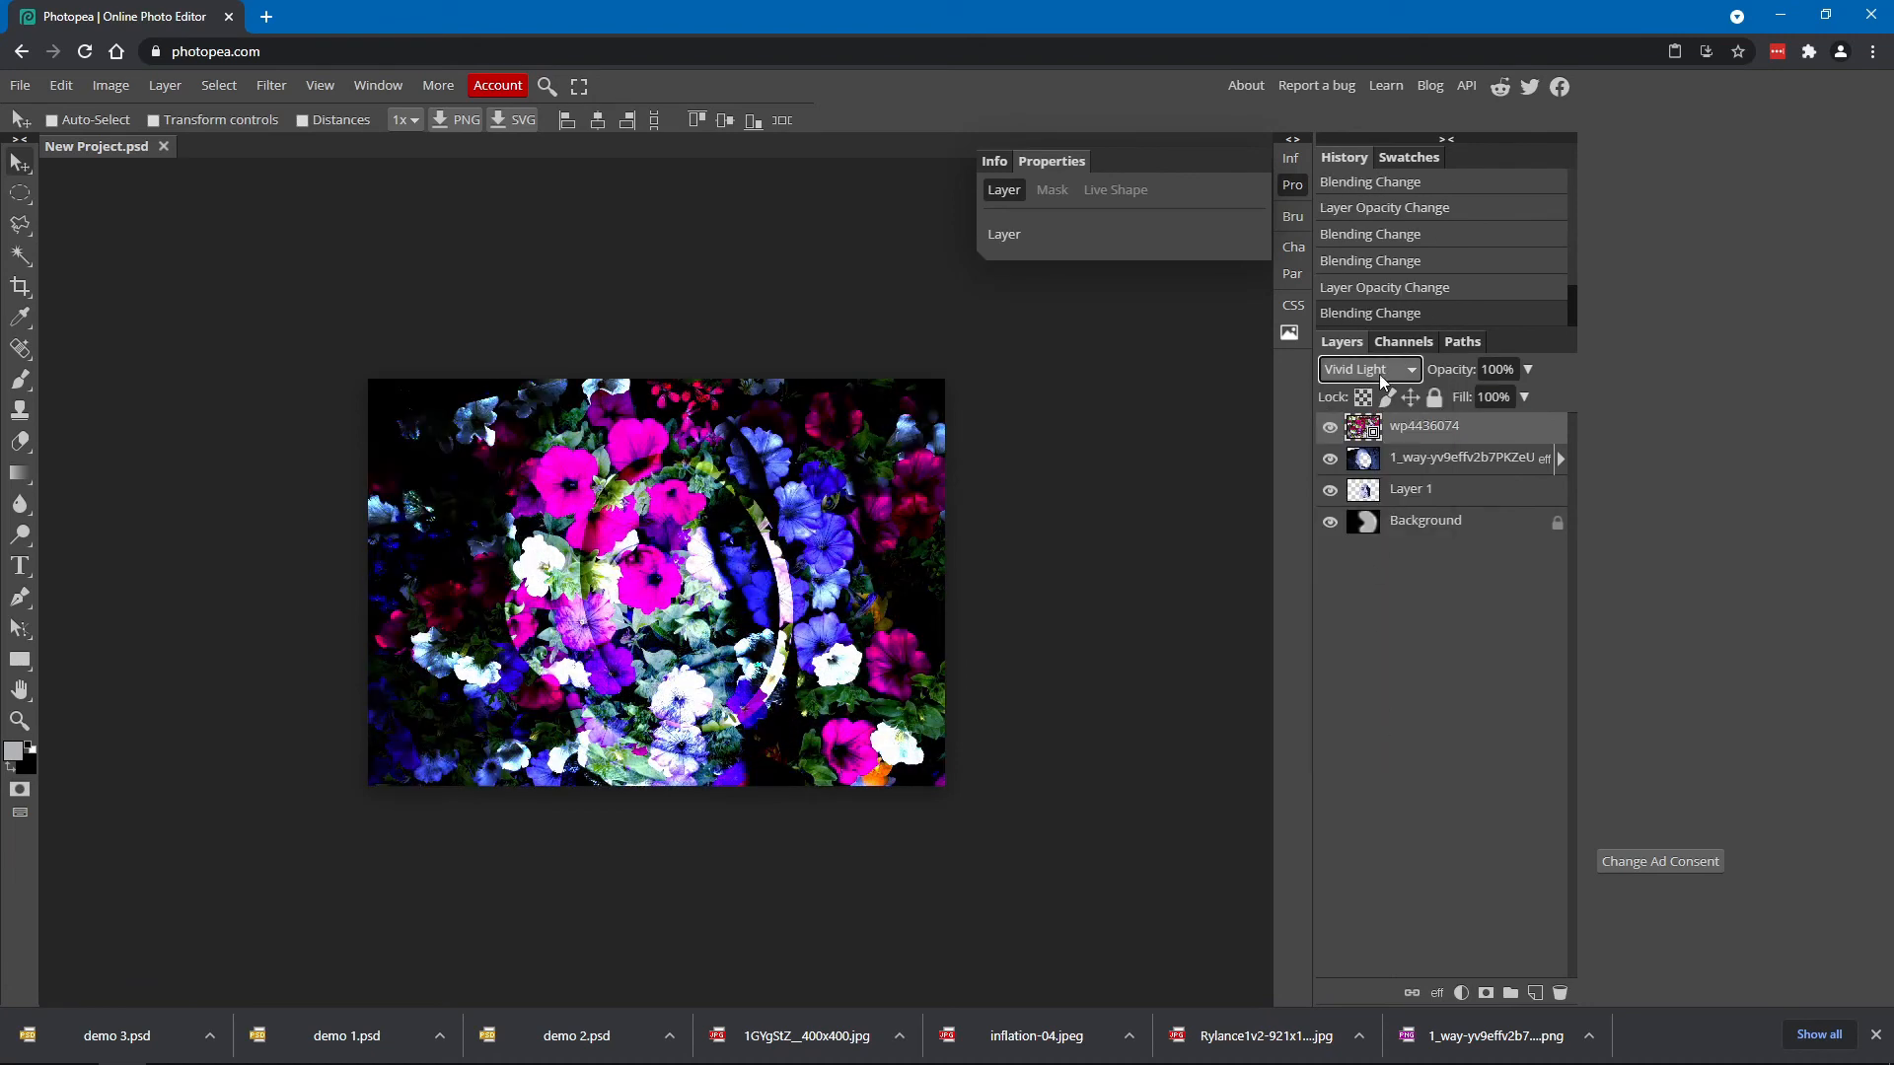
click(1379, 371)
click(1381, 740)
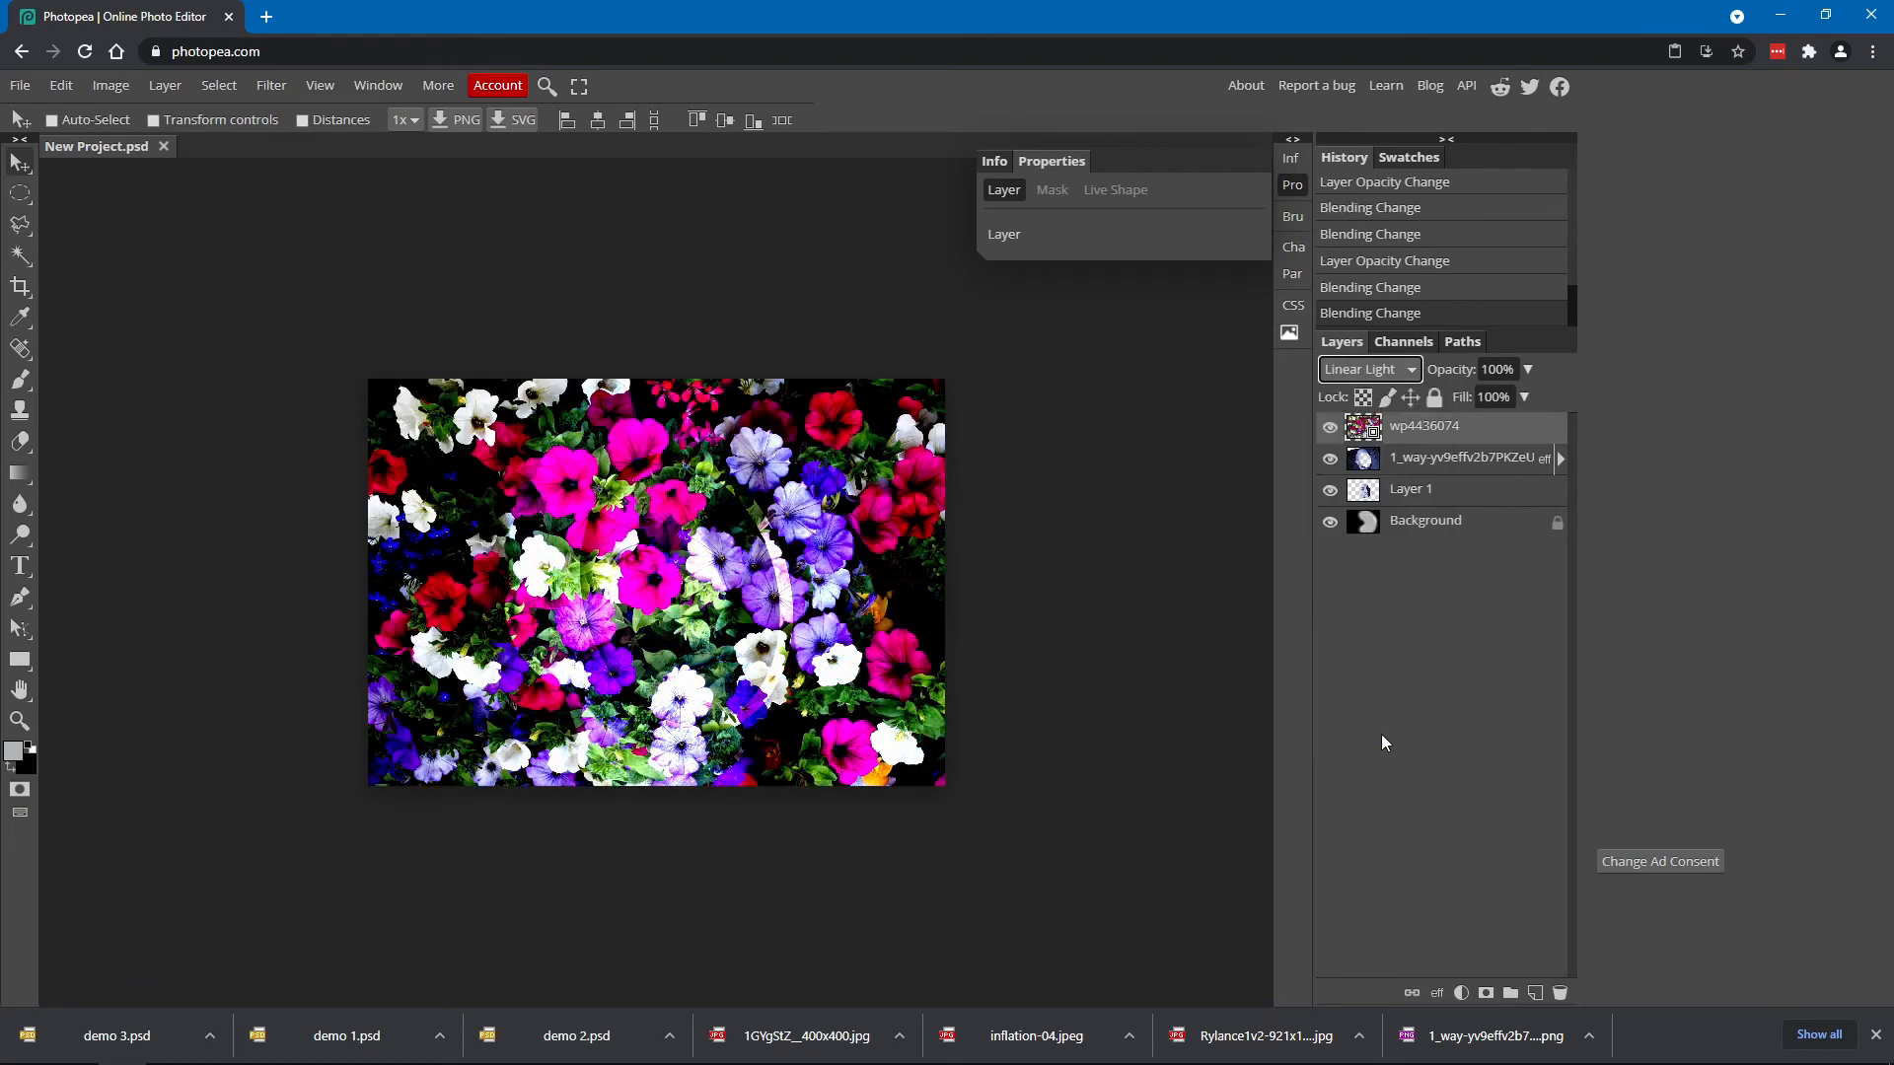
click(1386, 371)
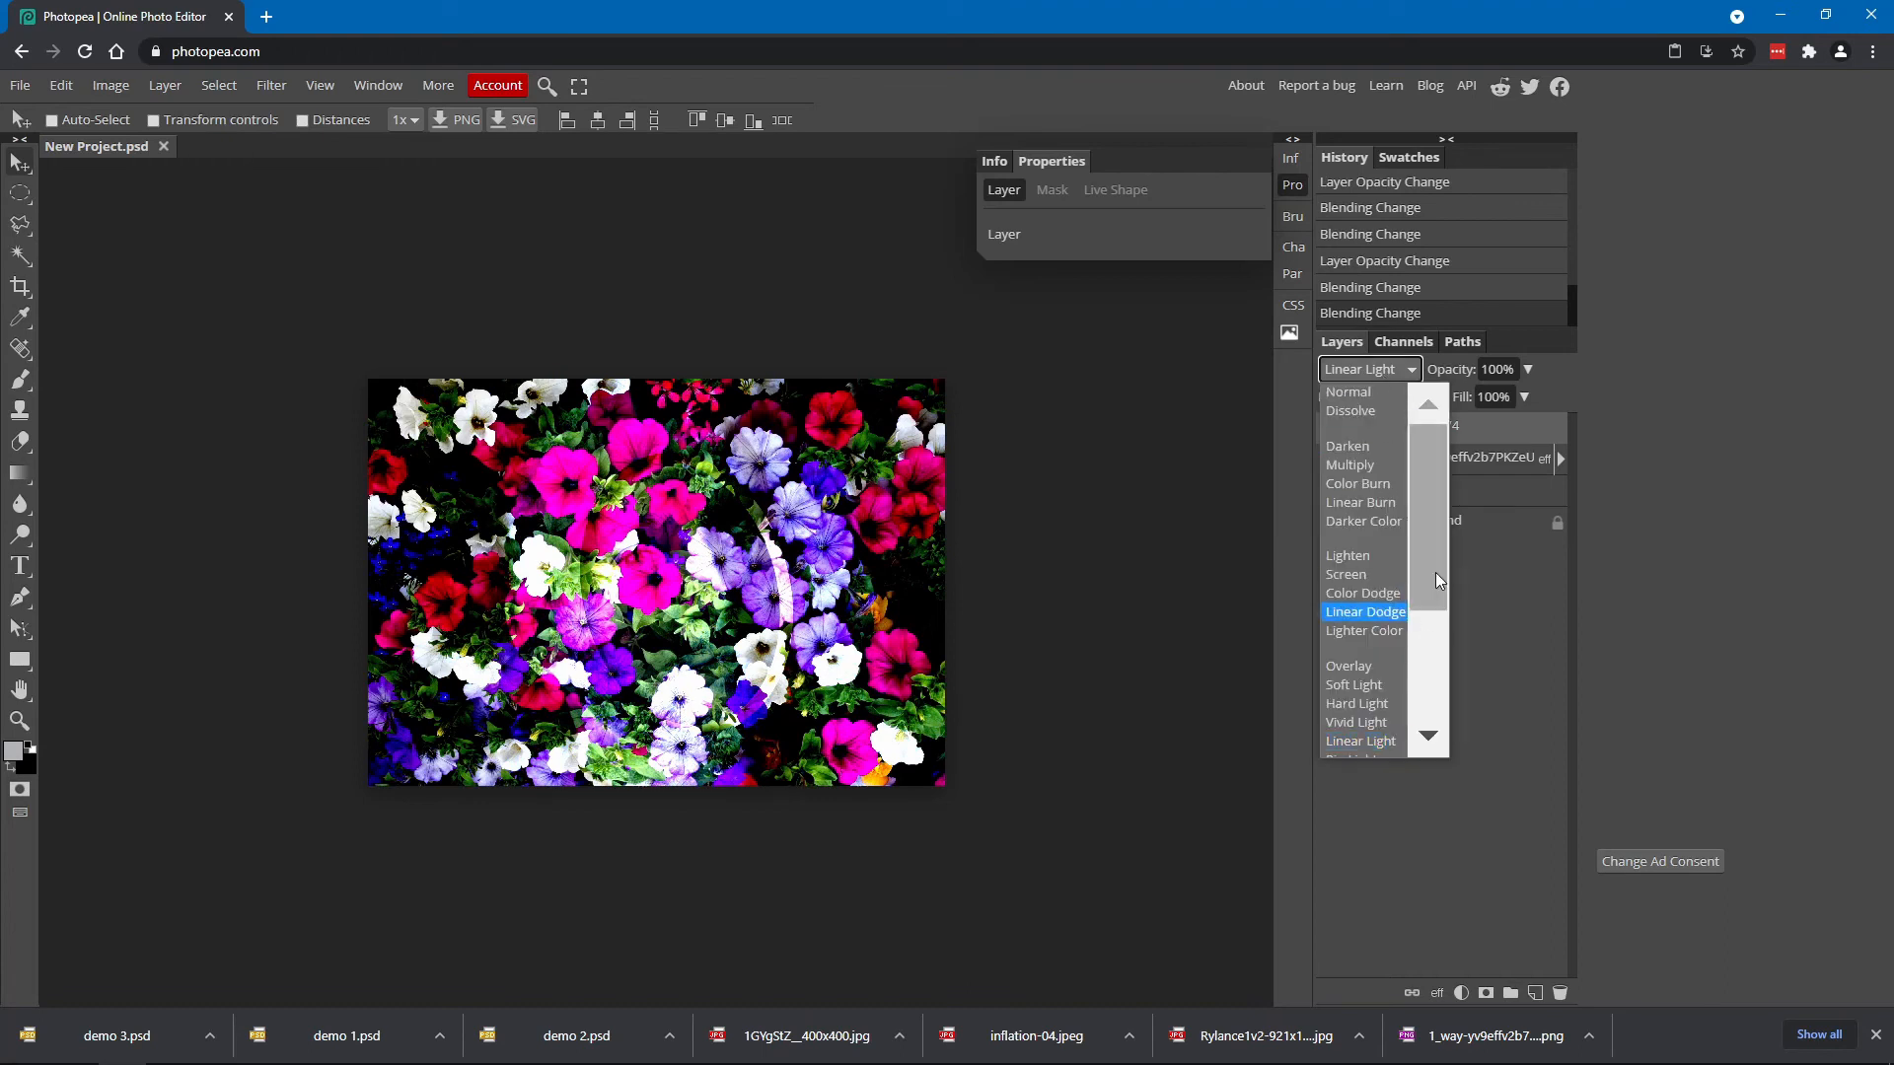
scroll(1379, 592, down, 3)
click(1375, 555)
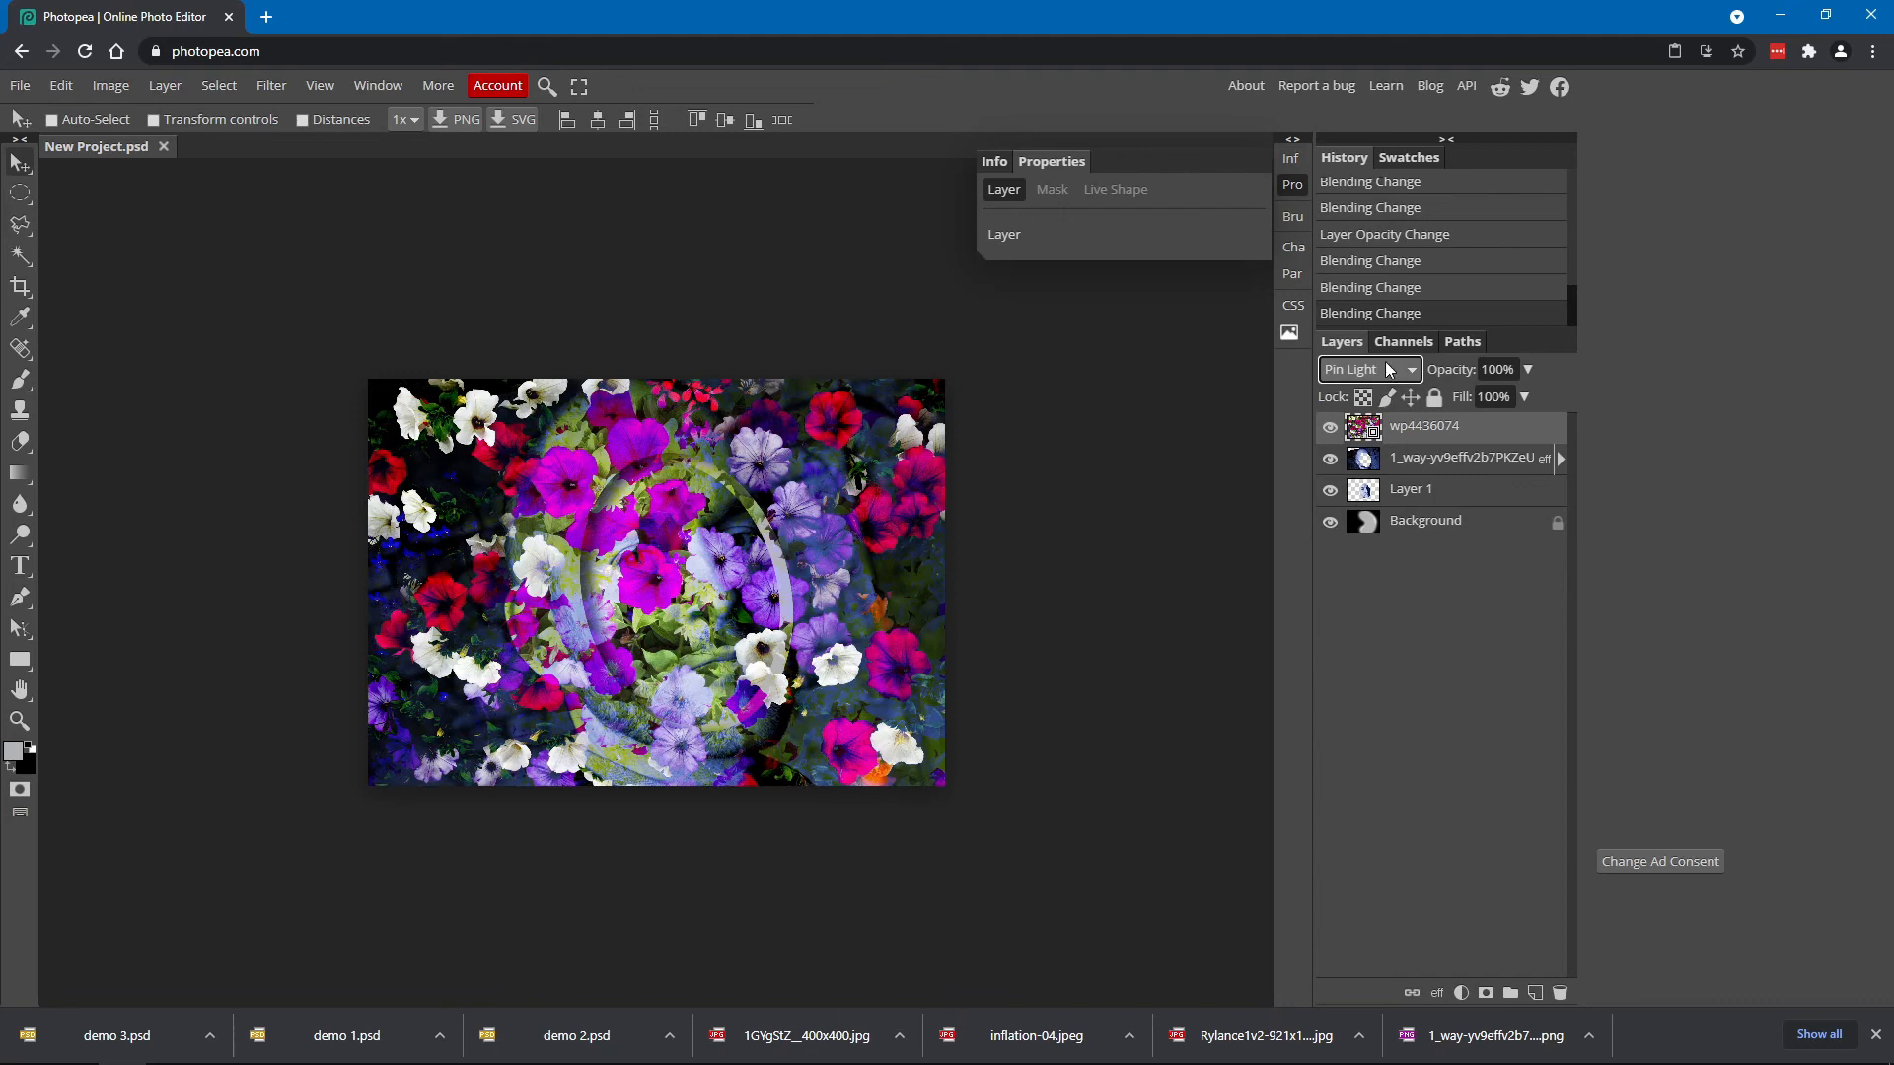
Switch the flower layer back to Vivid Light and again to Linear Light to compare the effects
click(1389, 371)
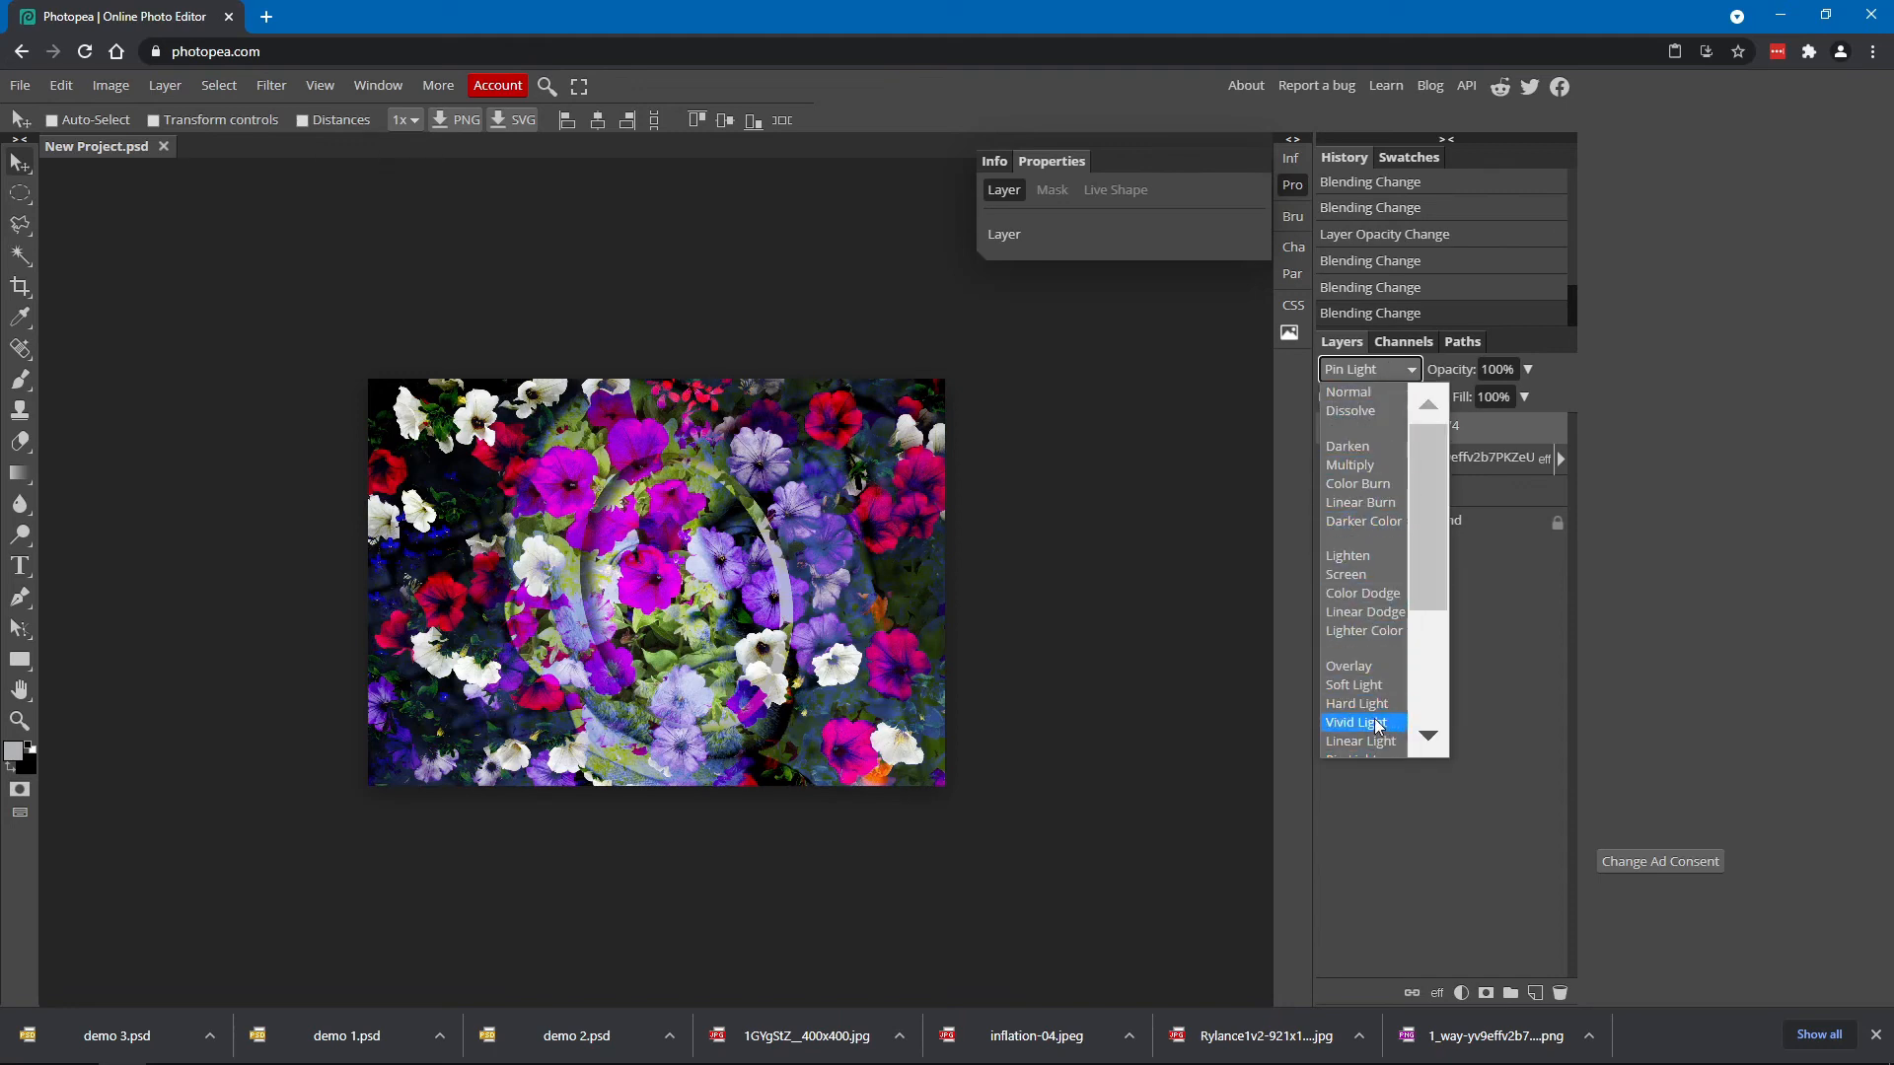
drag(1426, 588, 1444, 685)
click(1378, 520)
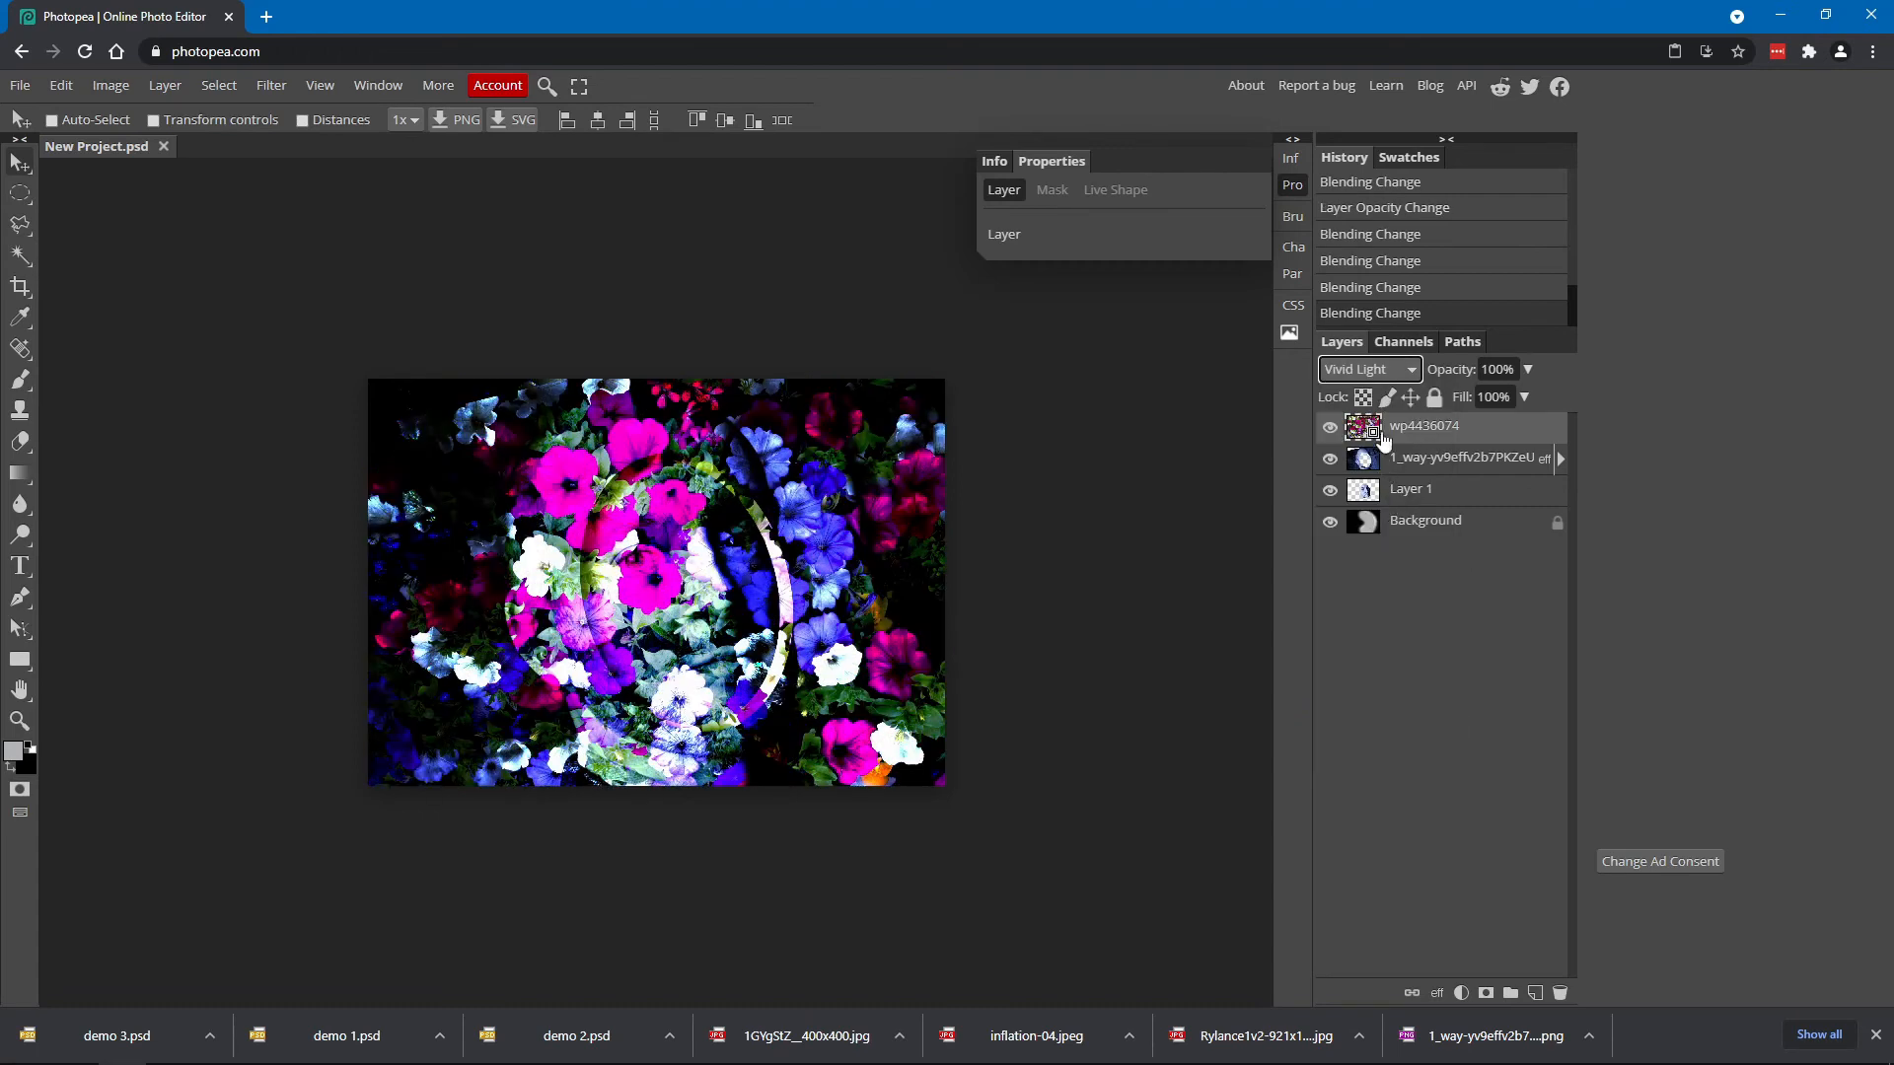
click(1389, 369)
drag(1441, 517, 1435, 623)
click(1357, 530)
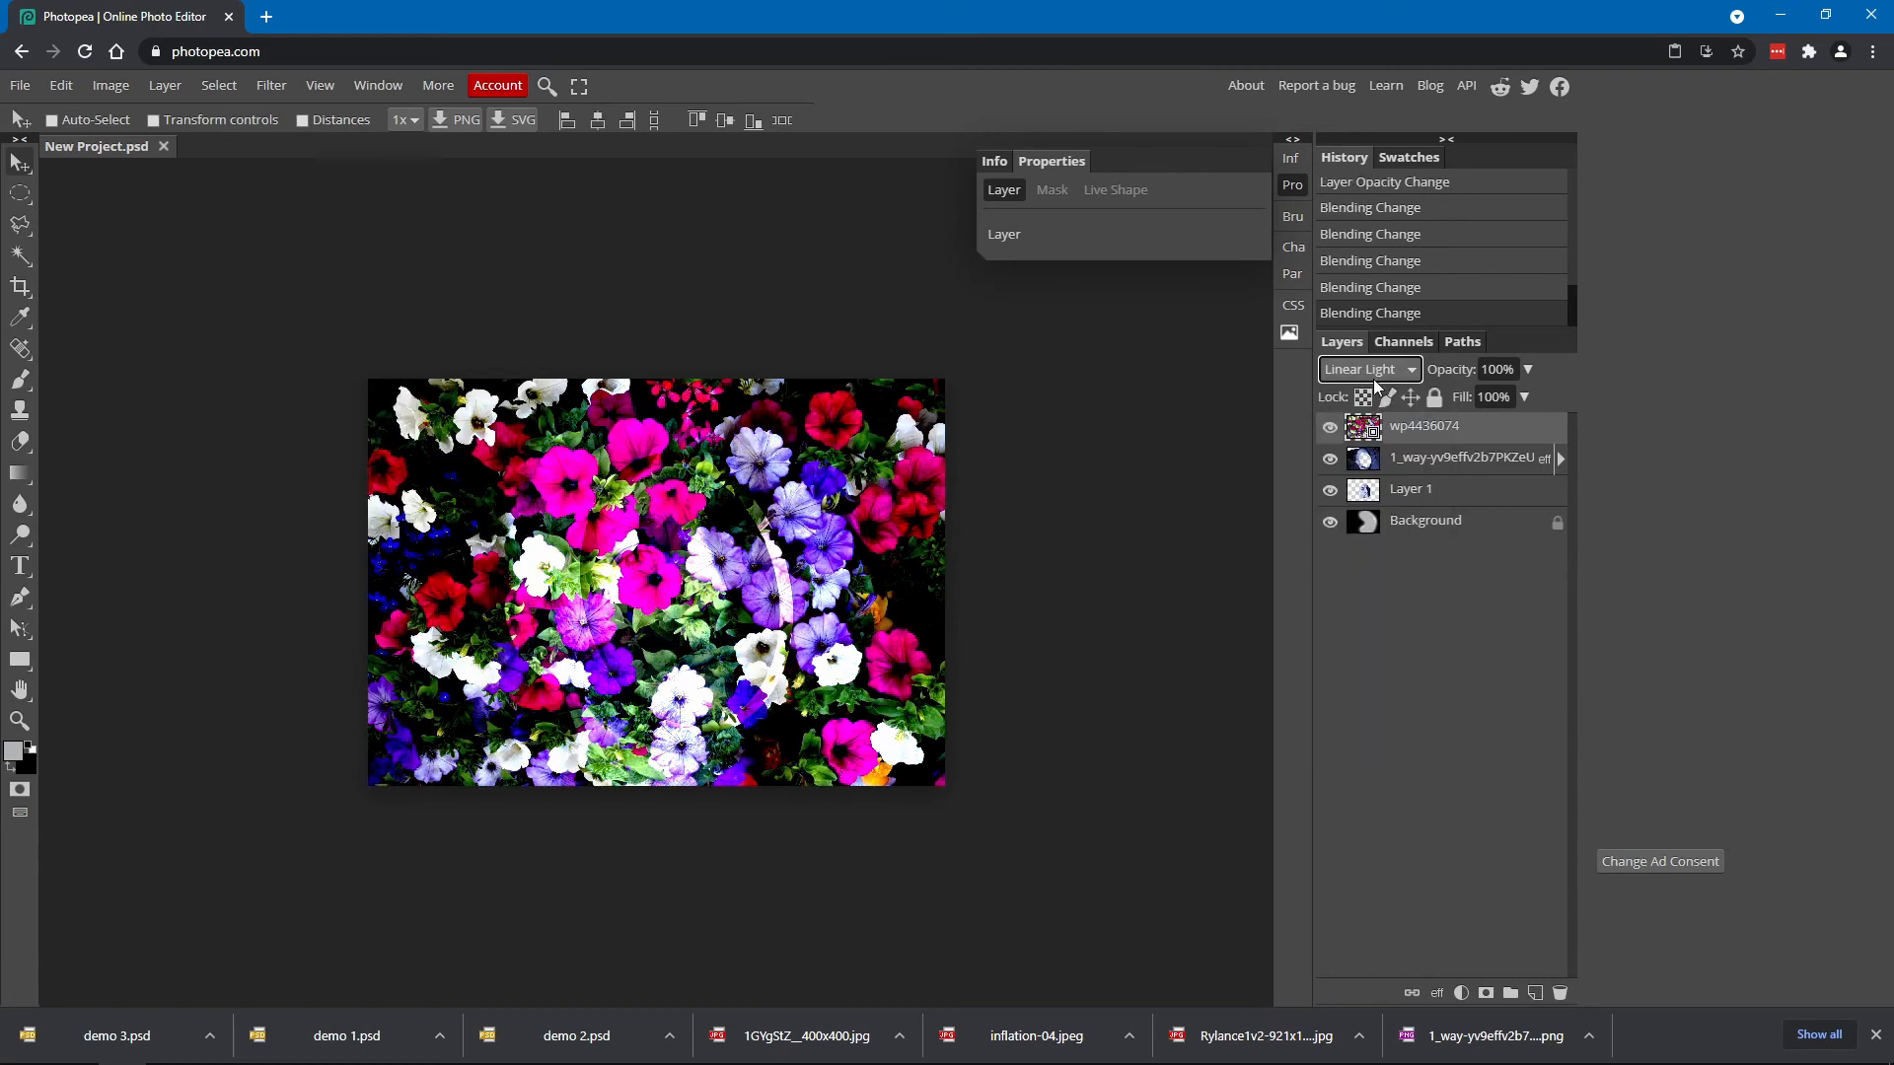
Try the Difference and Exclusion blend modes on the flower layer
click(1385, 369)
drag(1416, 530, 1420, 639)
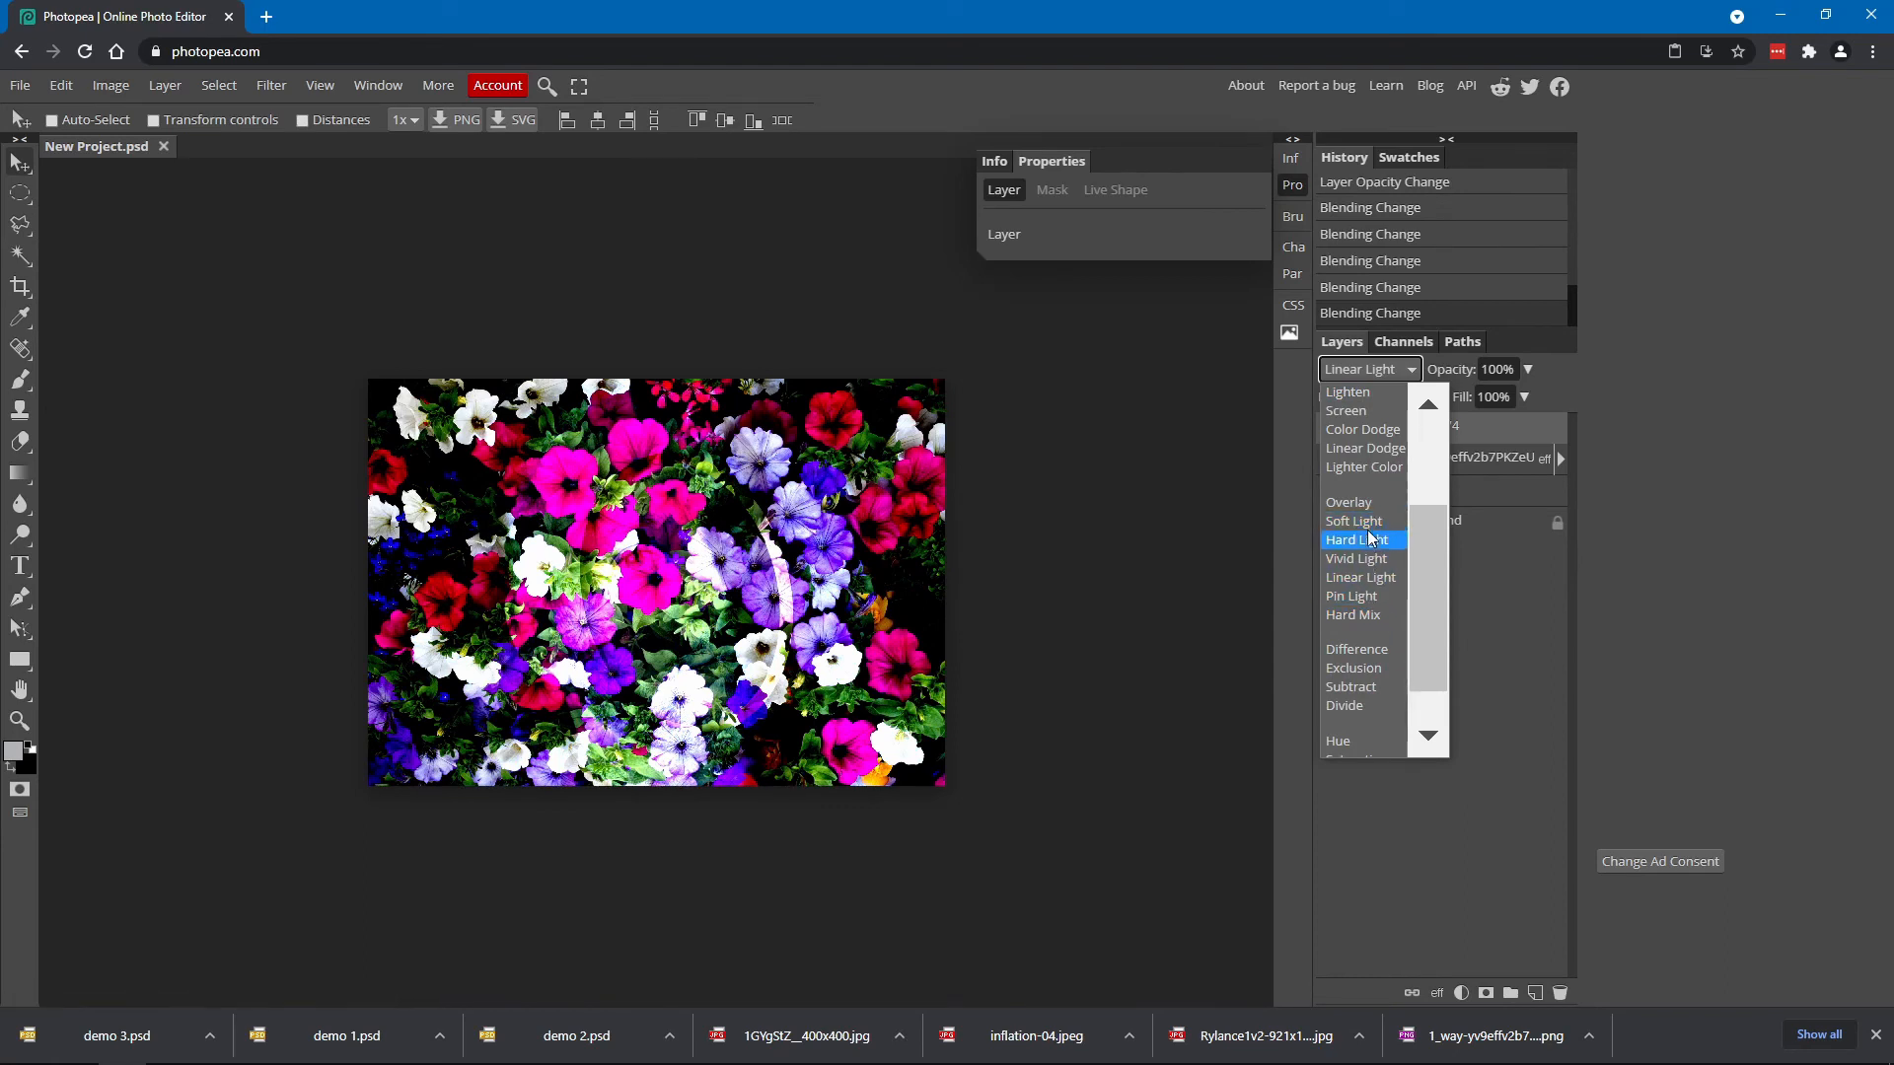
click(1373, 653)
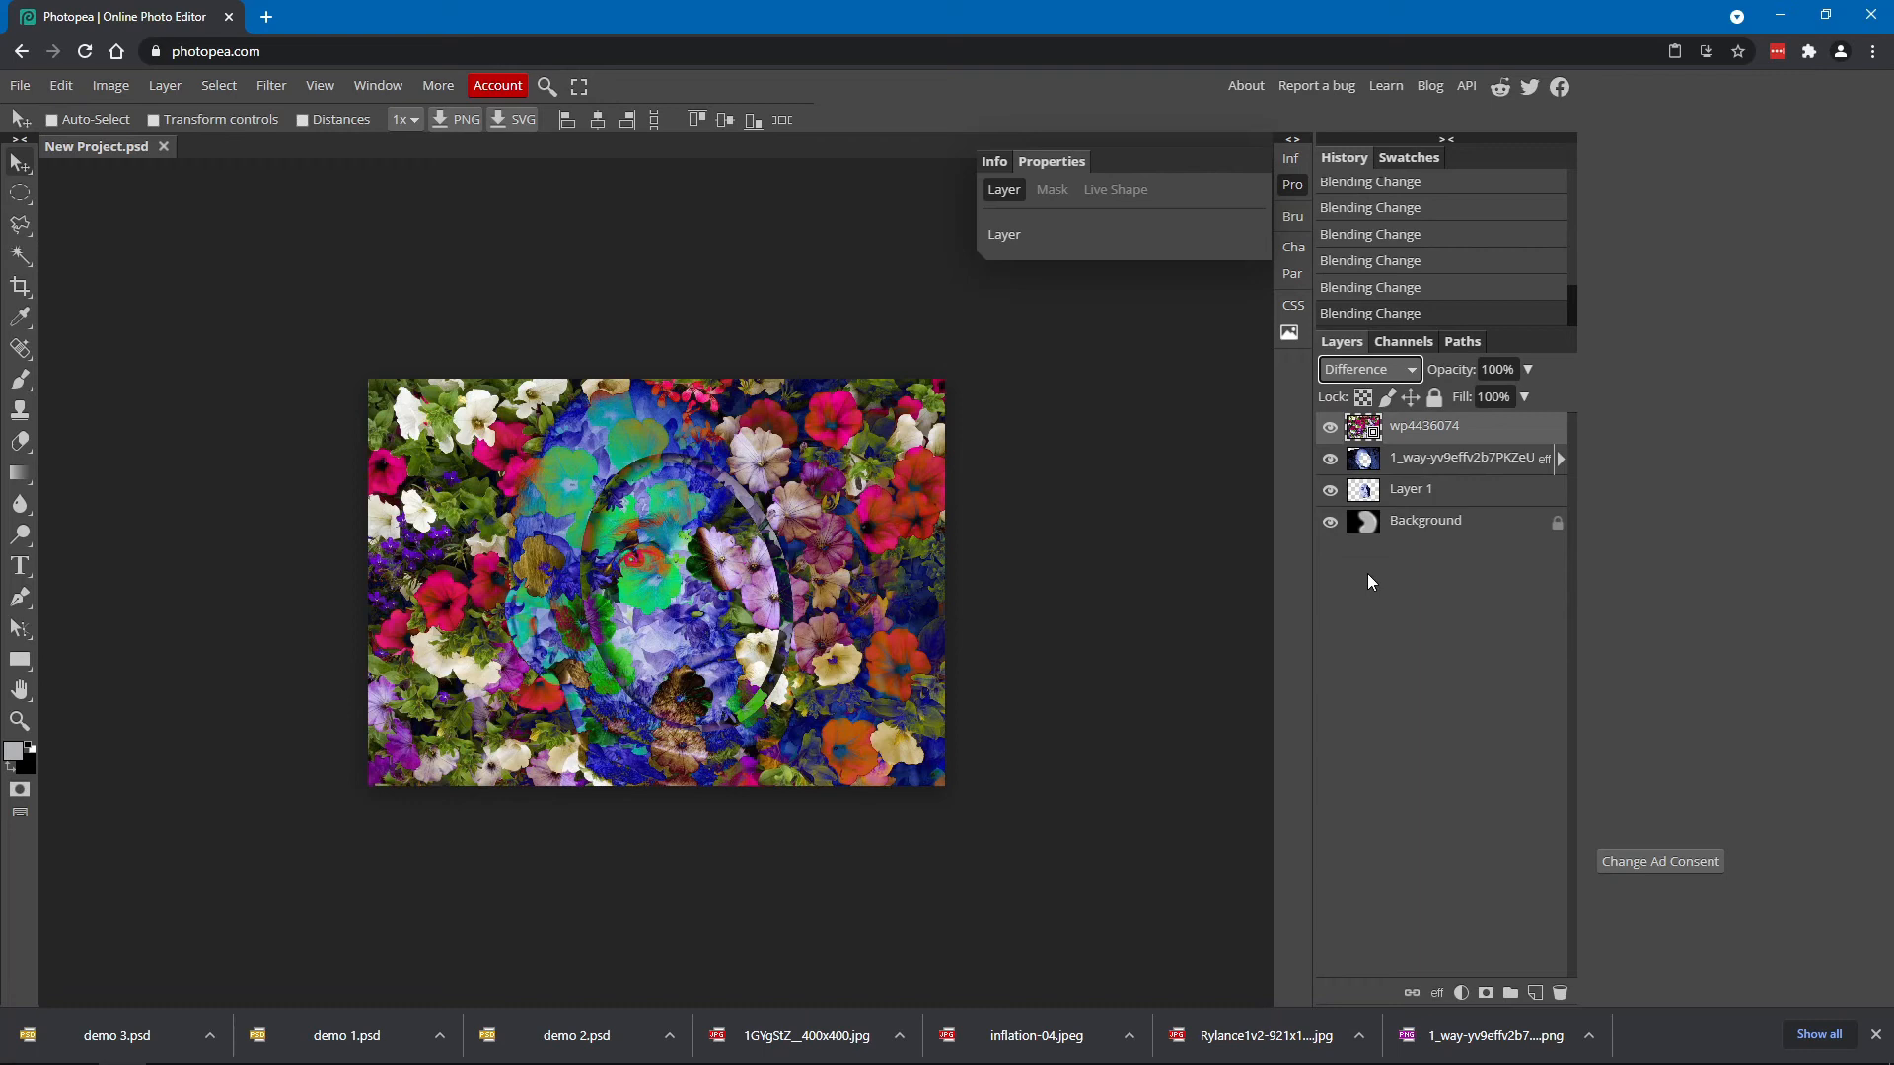
click(1375, 373)
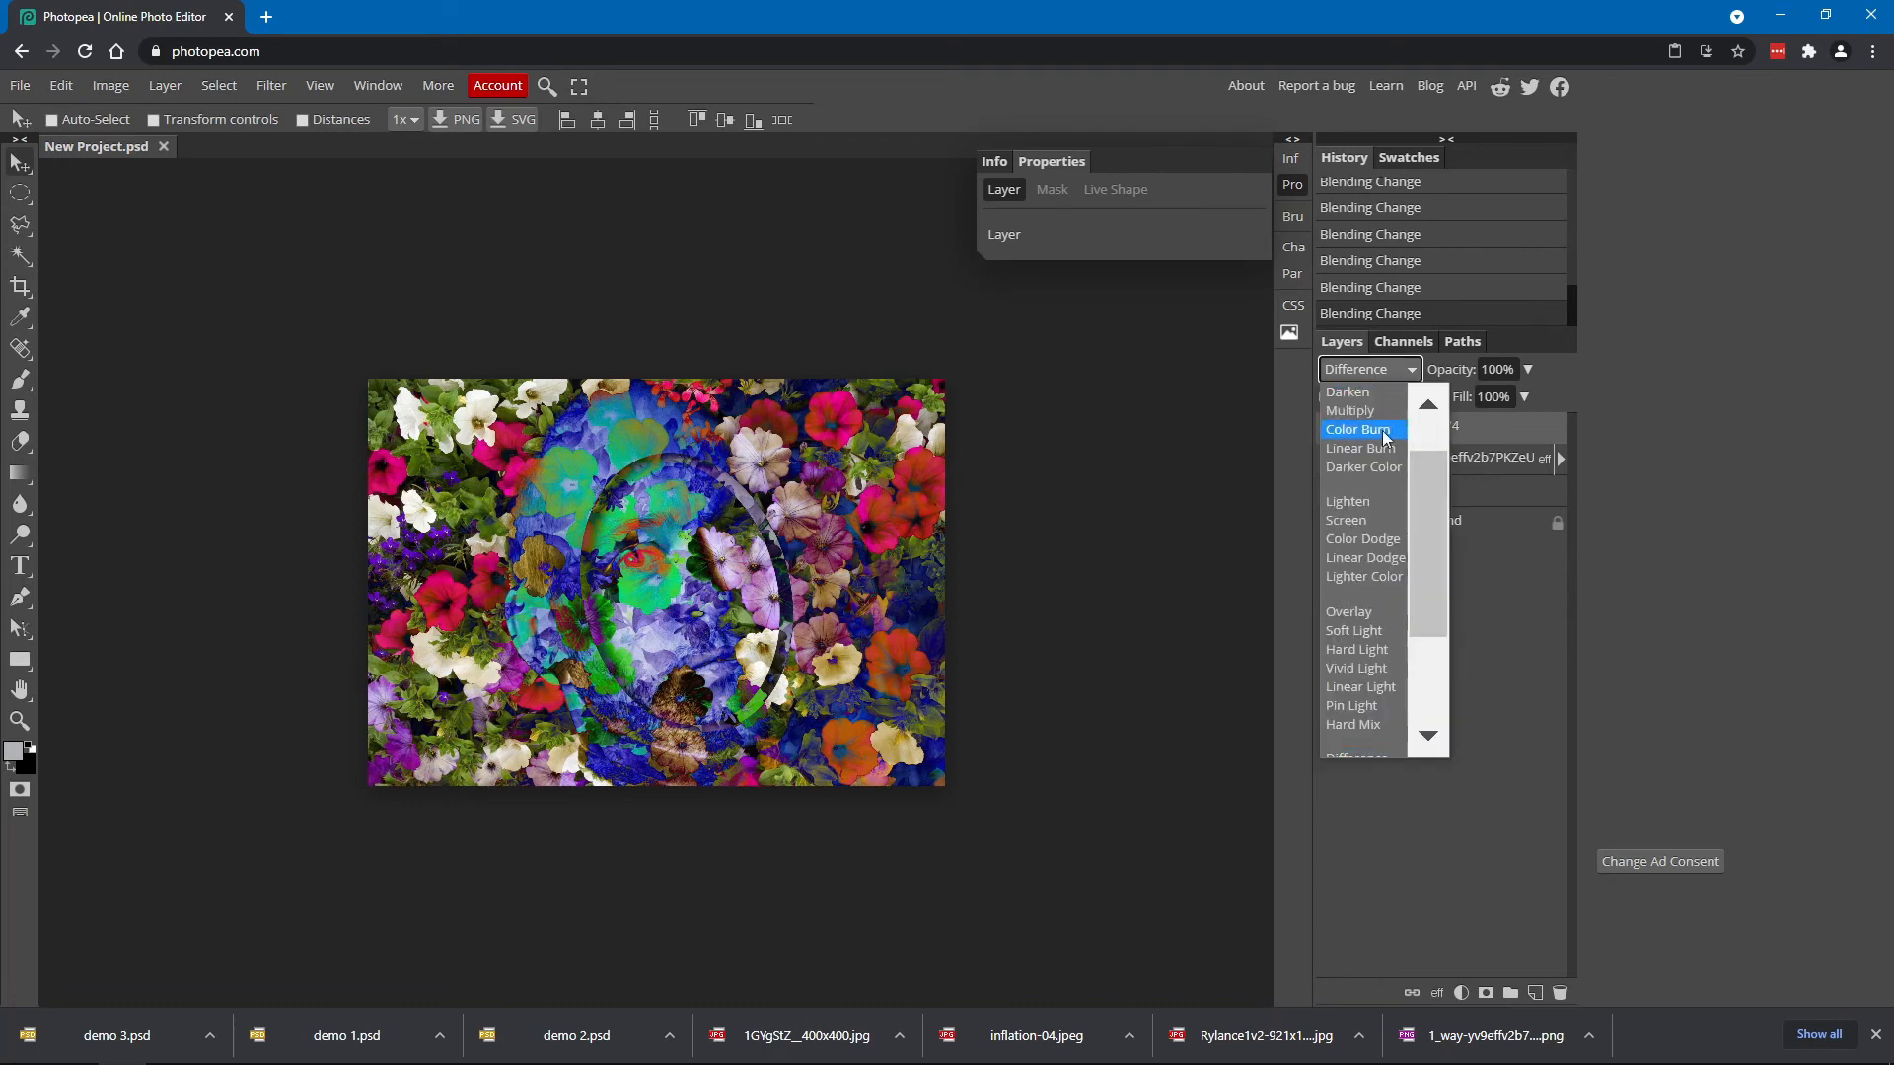
drag(1415, 556, 1428, 671)
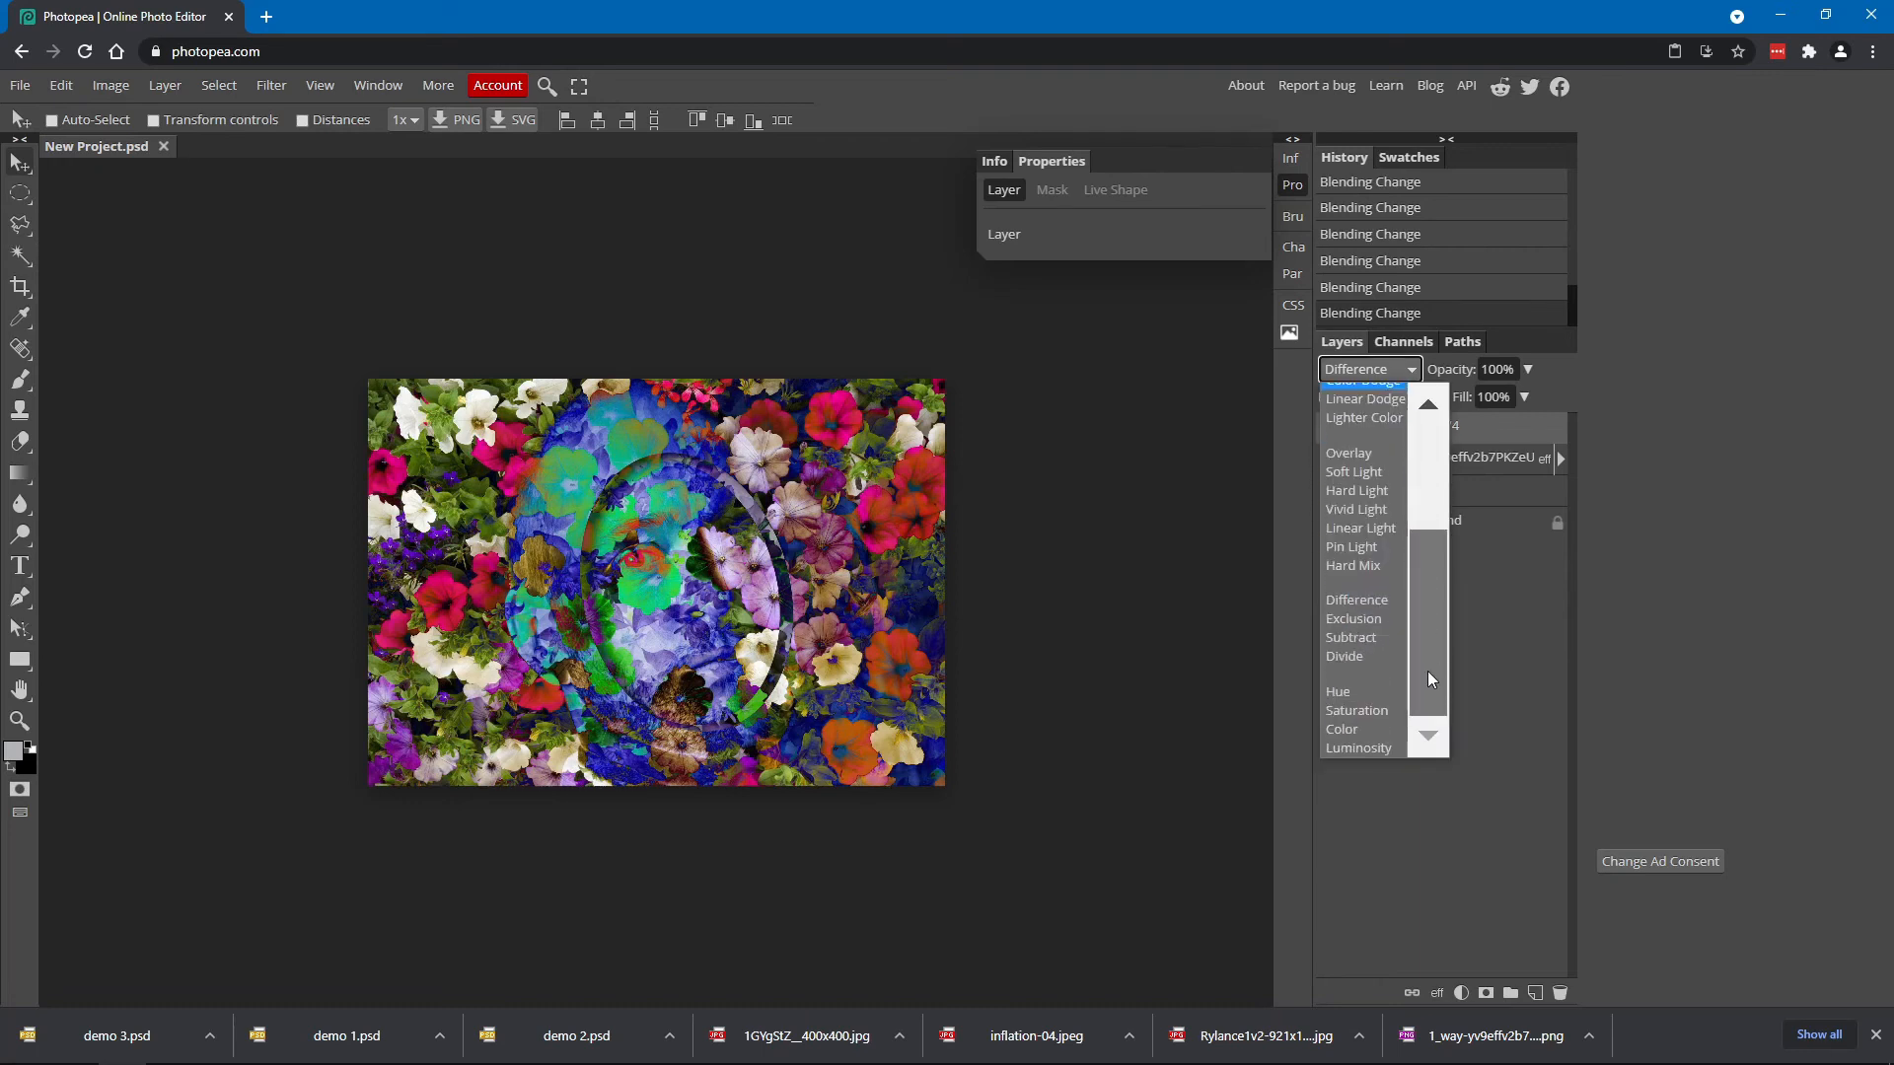
click(1376, 634)
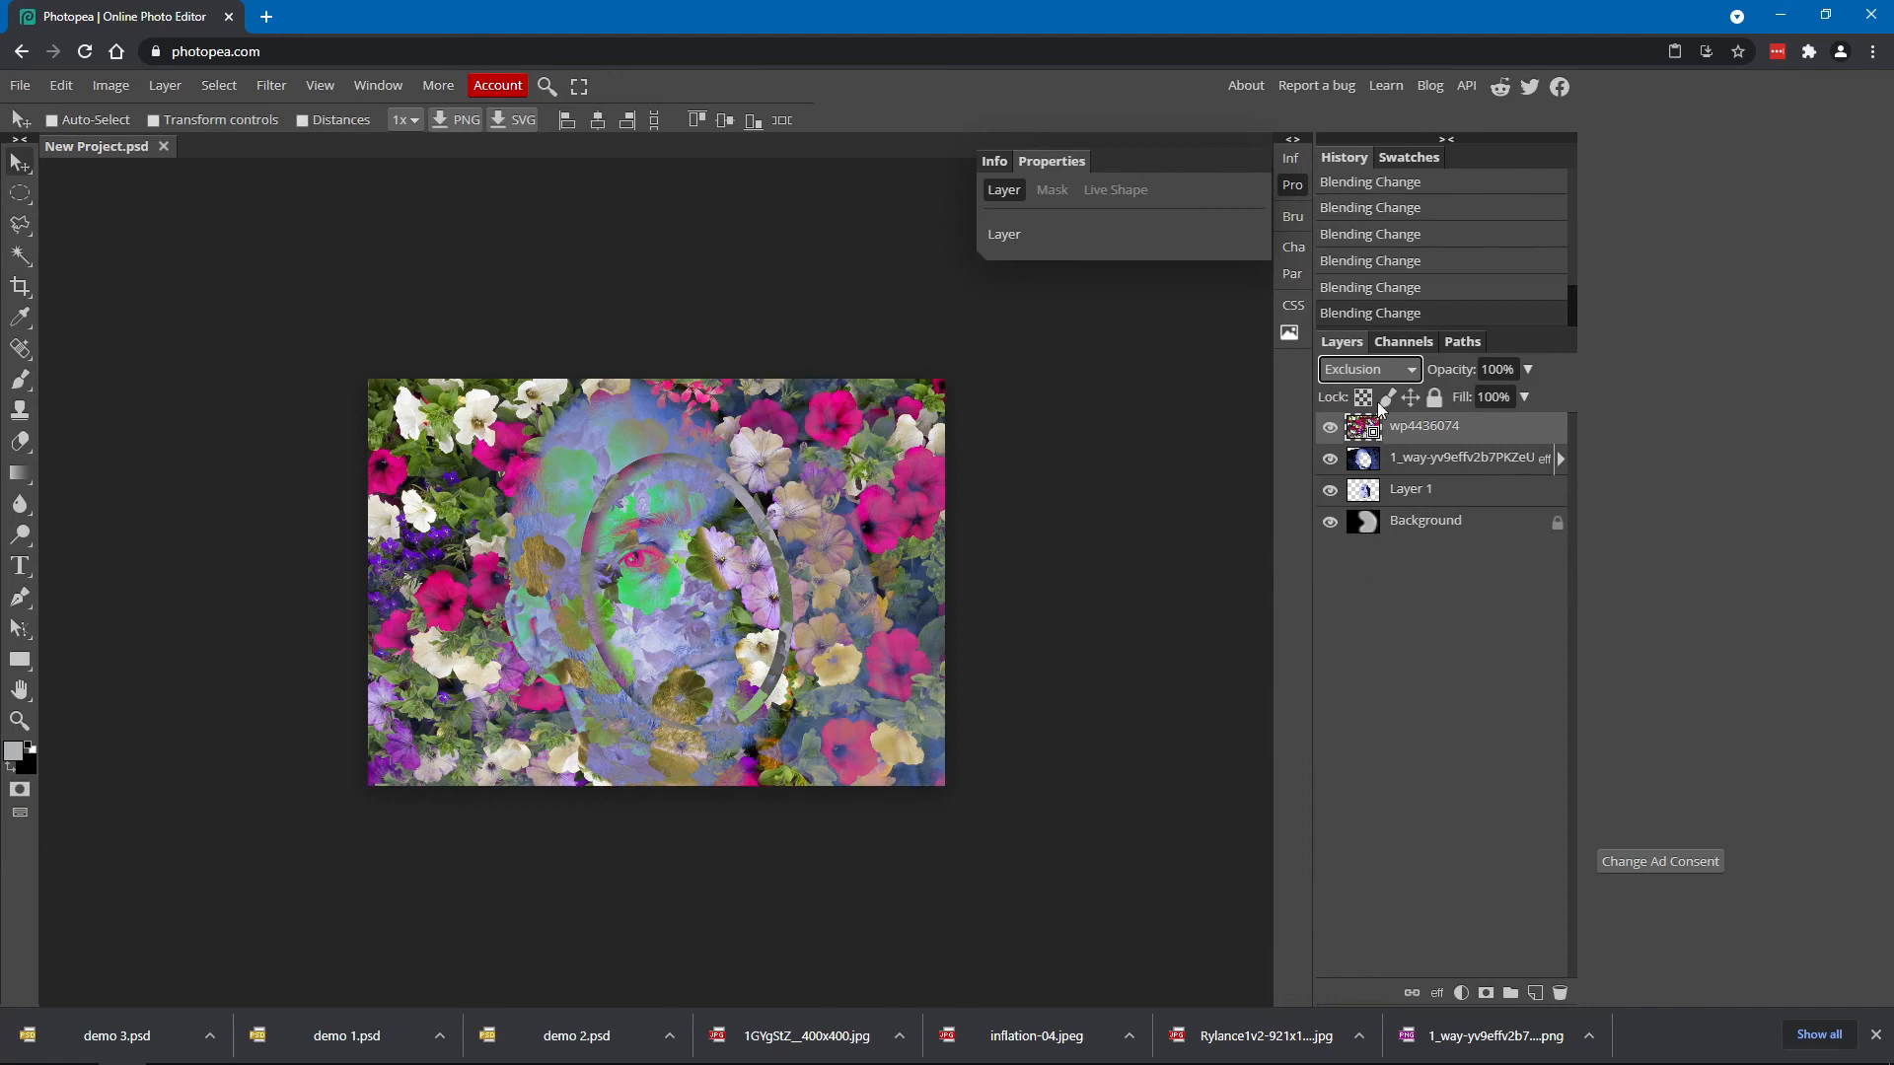
Try the Subtract blend mode on the flower layer, varying its opacity and returning it to 100%
click(1367, 369)
drag(1424, 560, 1434, 679)
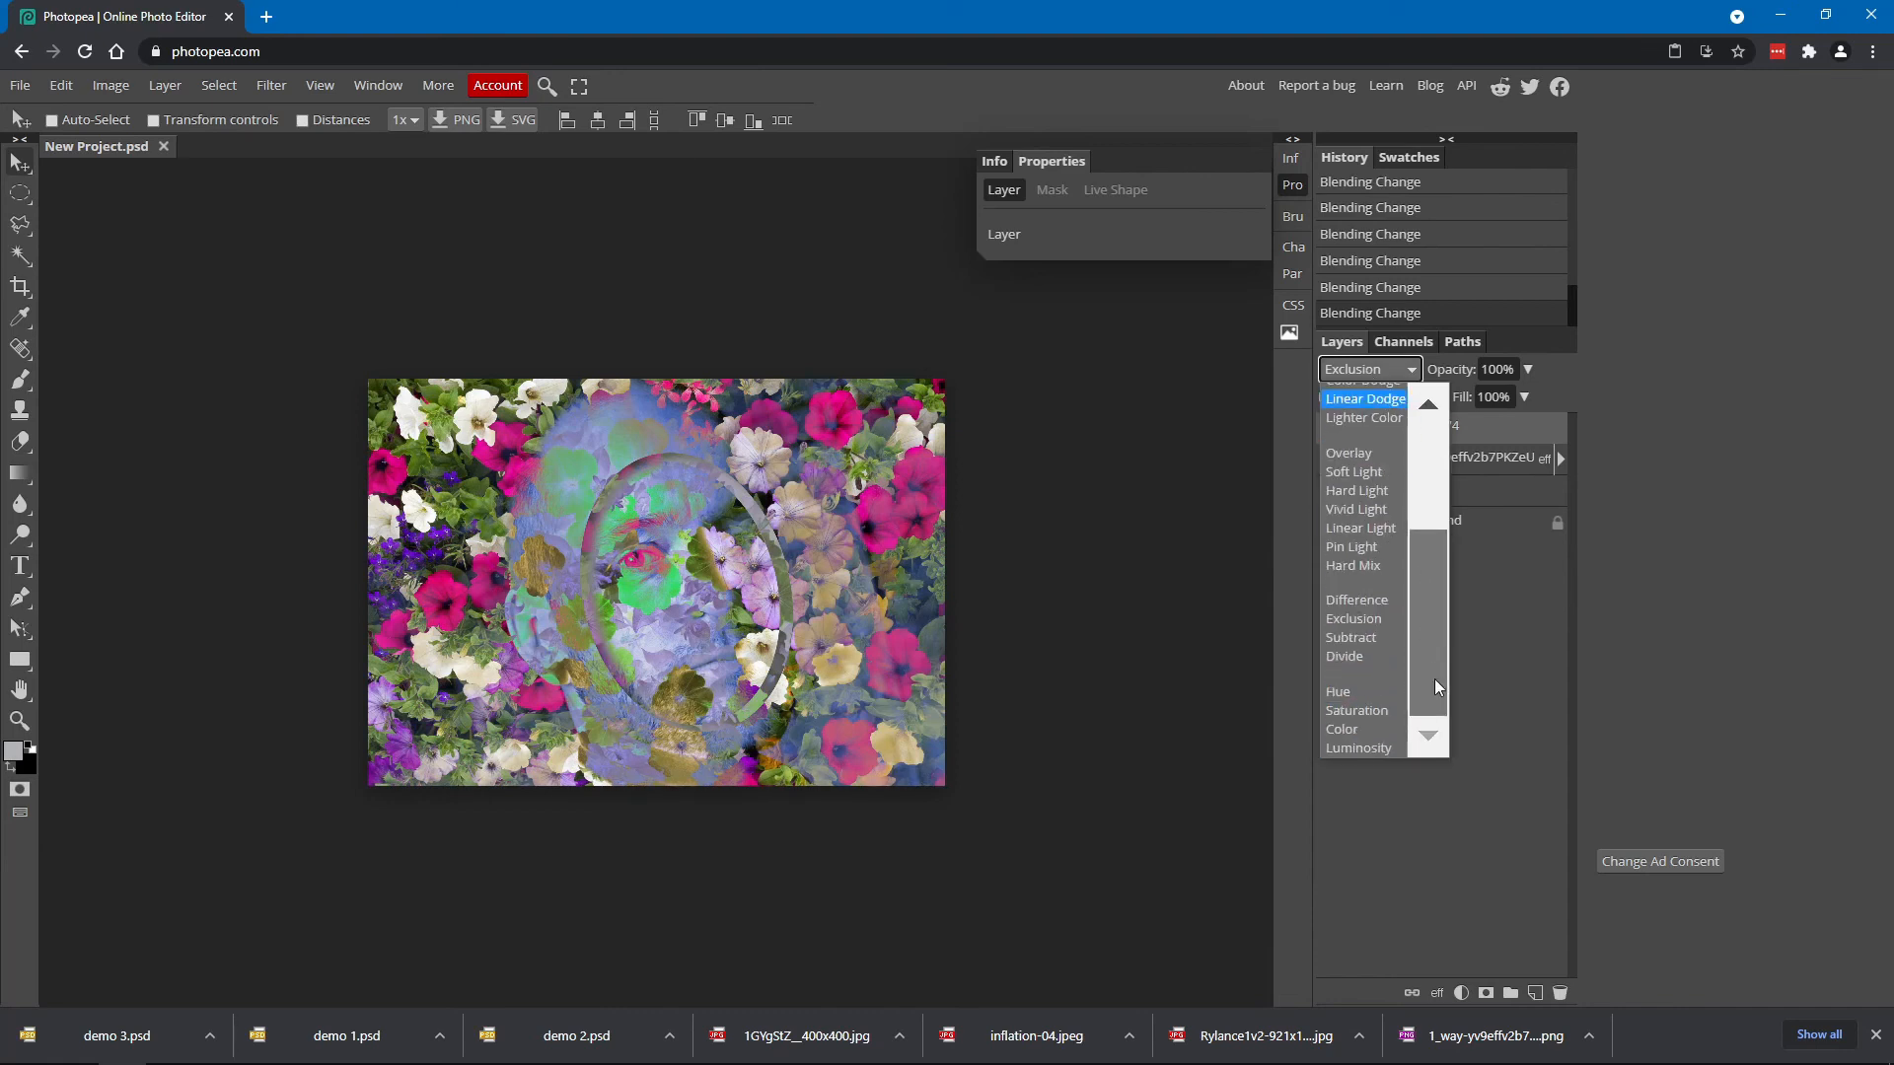
click(1367, 641)
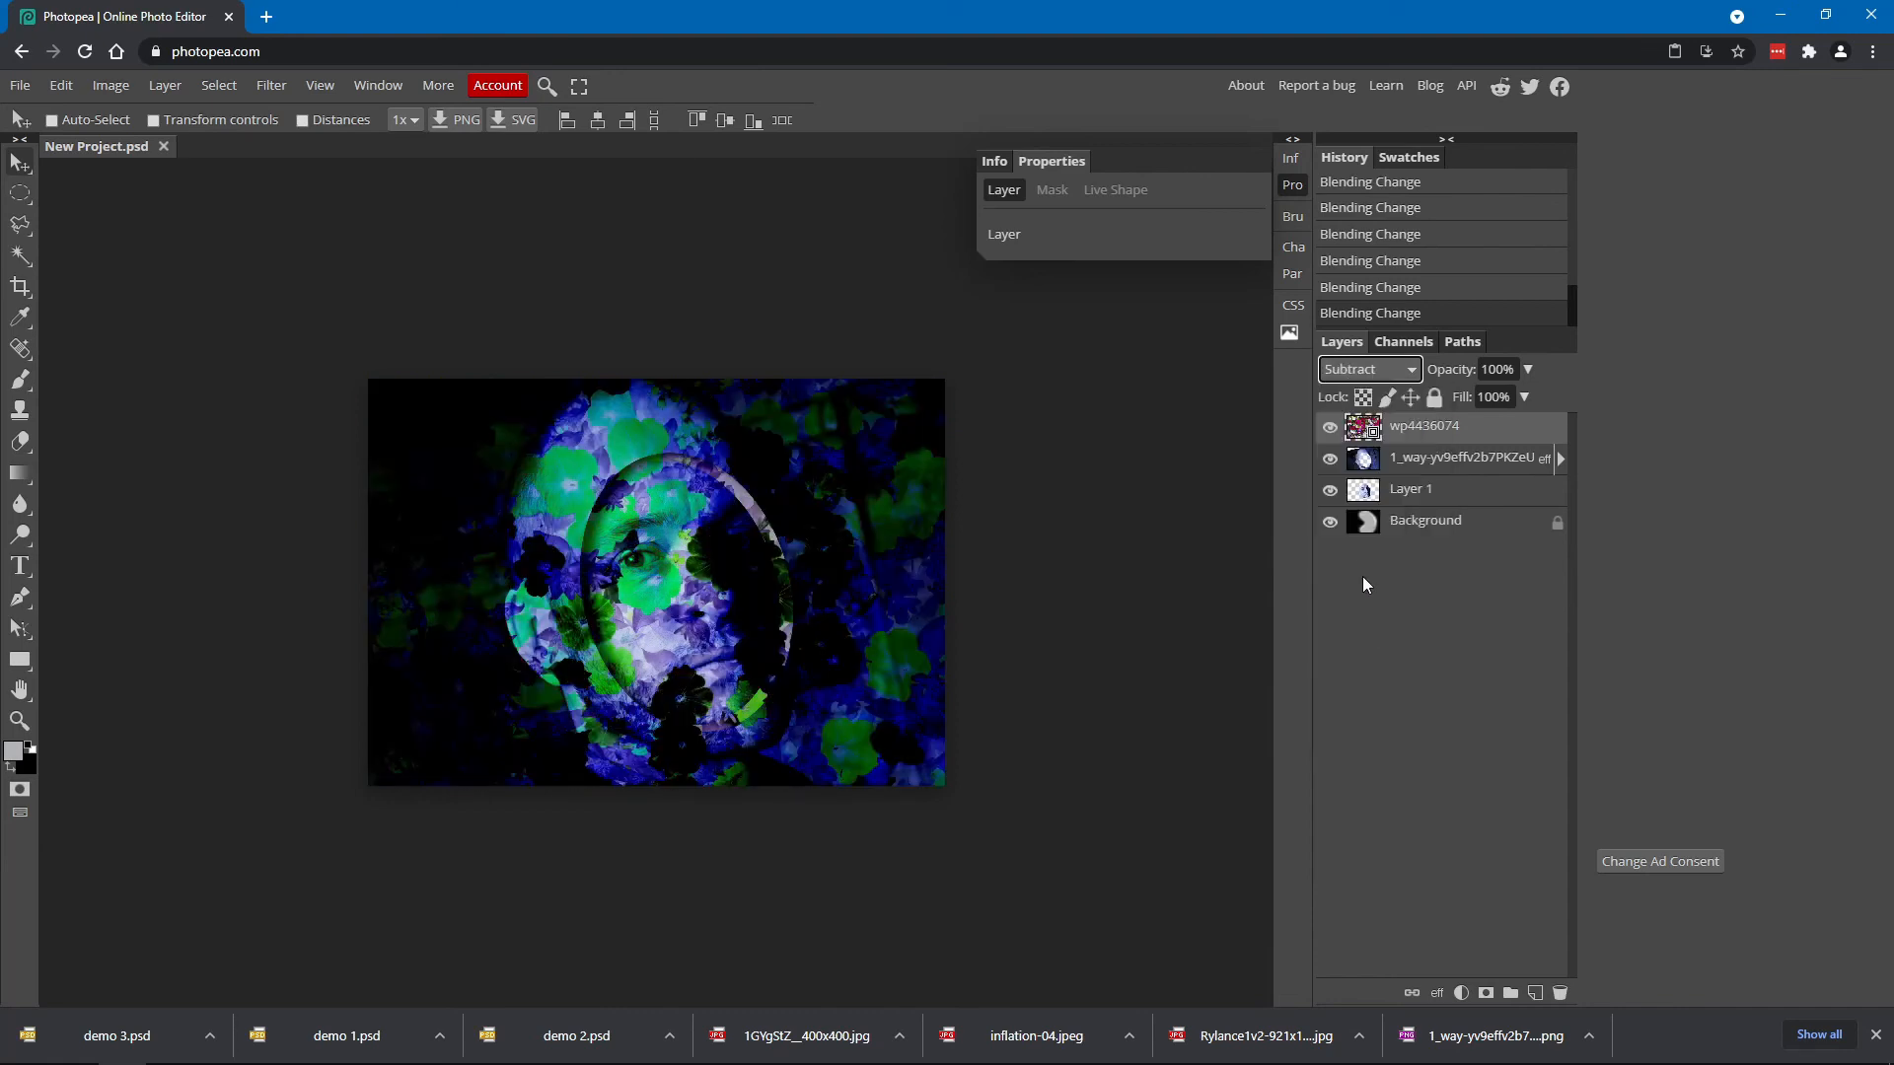
click(1529, 371)
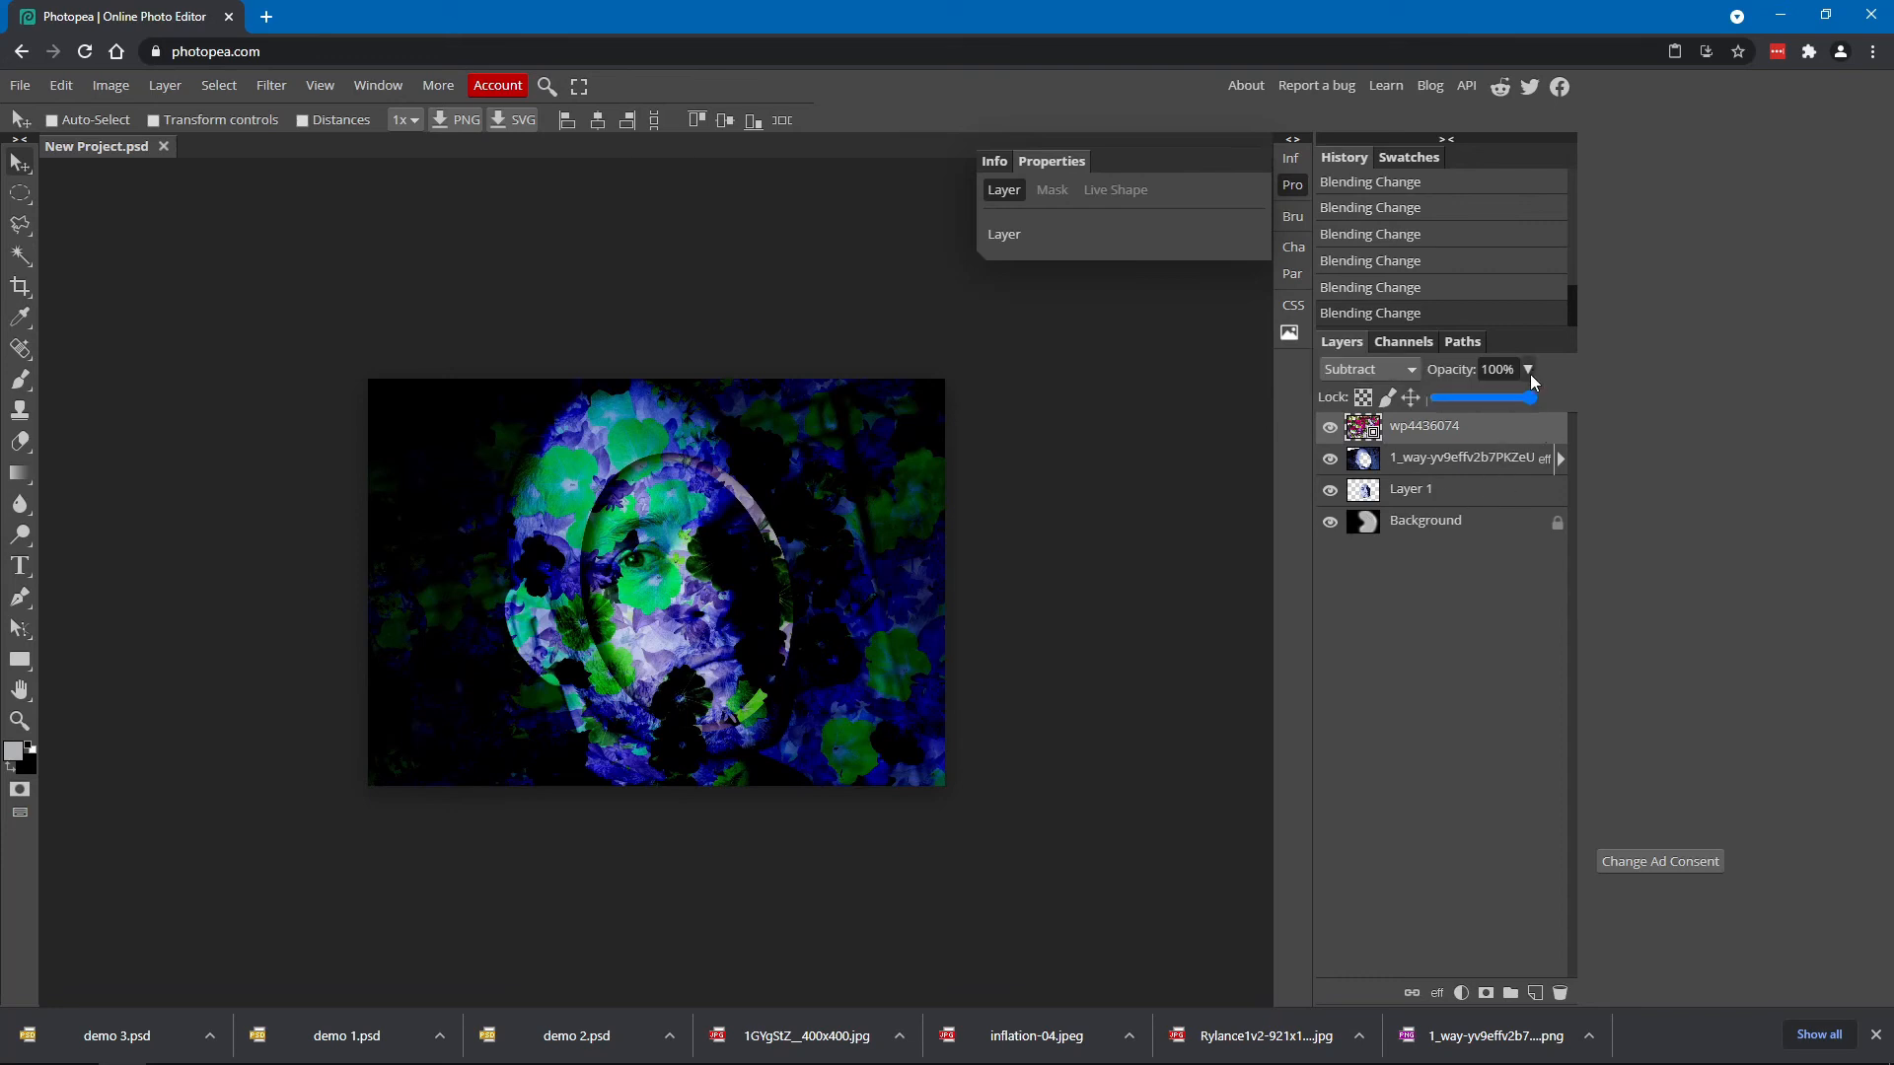
mouse_move(1535, 396)
mouse_down()
mouse_move(1452, 405)
mouse_move(1536, 398)
mouse_up()
Try the Hue and Saturation blend modes on the flower layer
click(1376, 369)
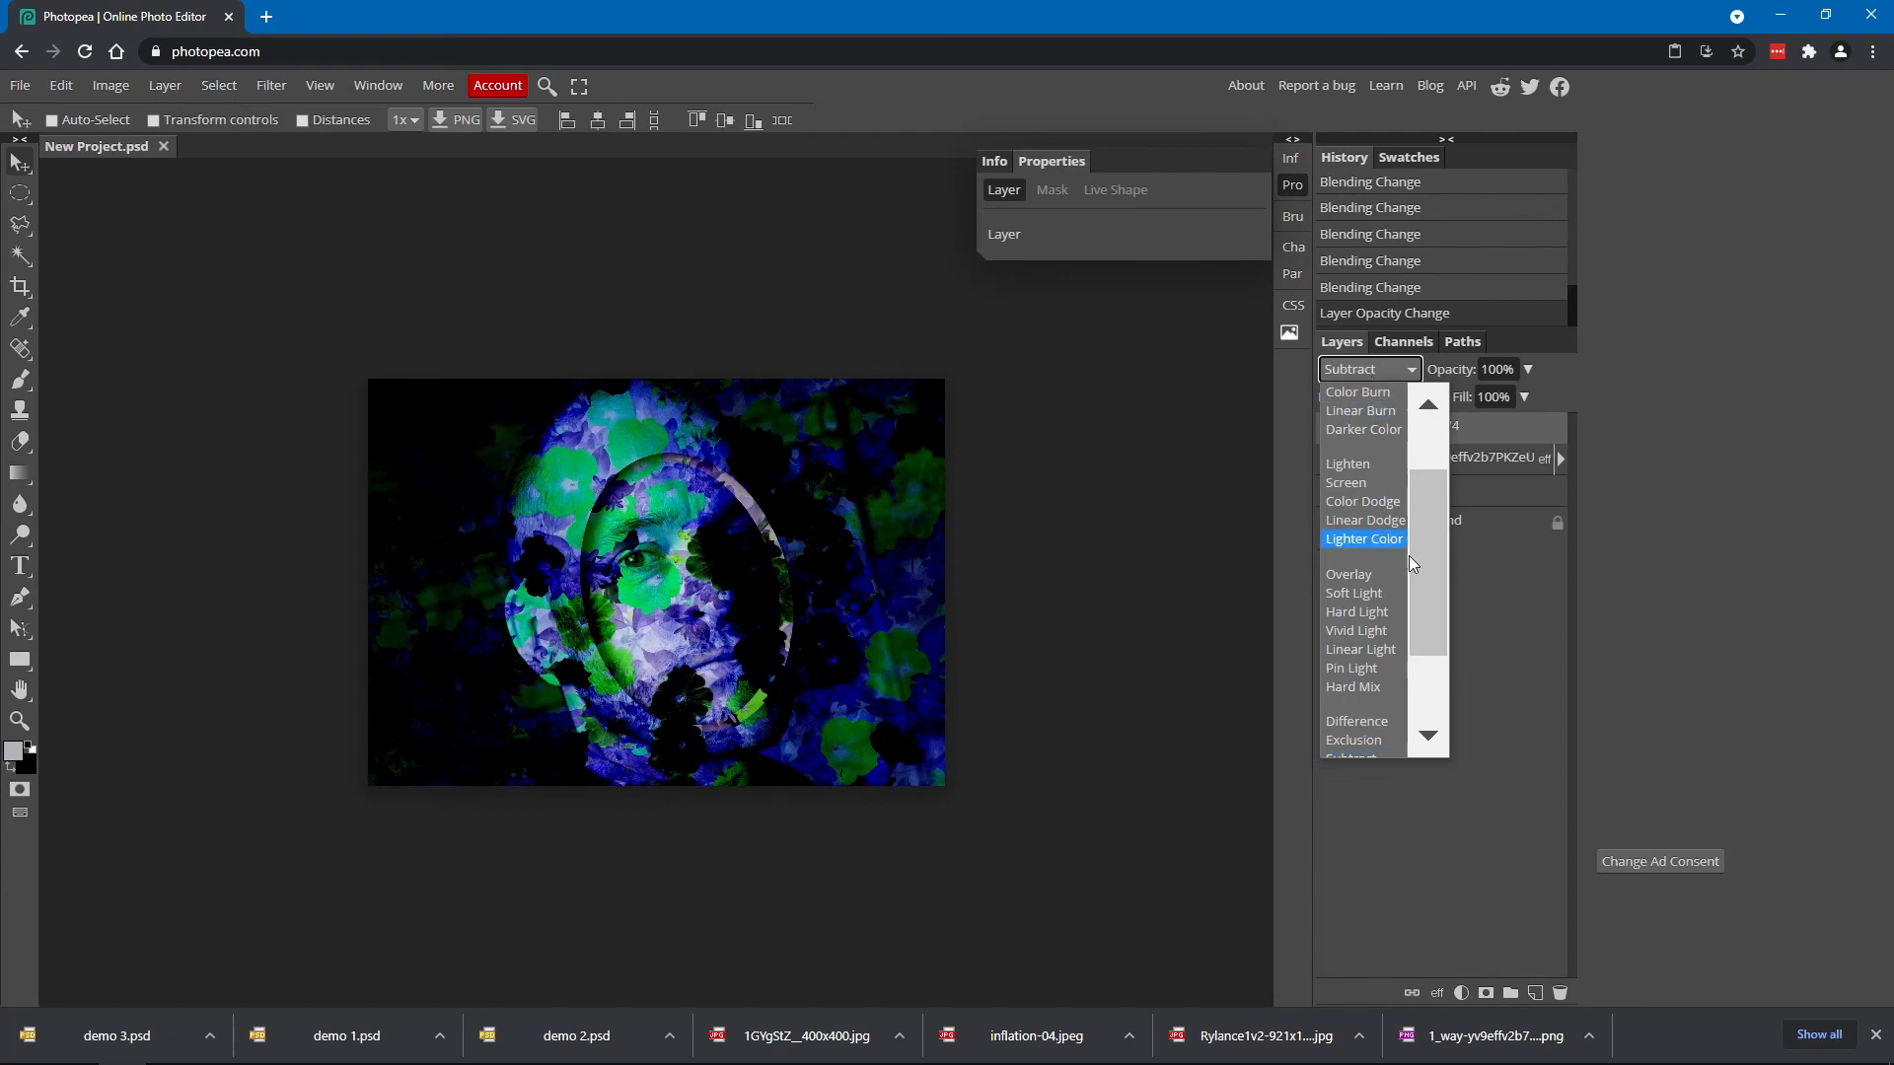
scroll(1408, 555, down, 3)
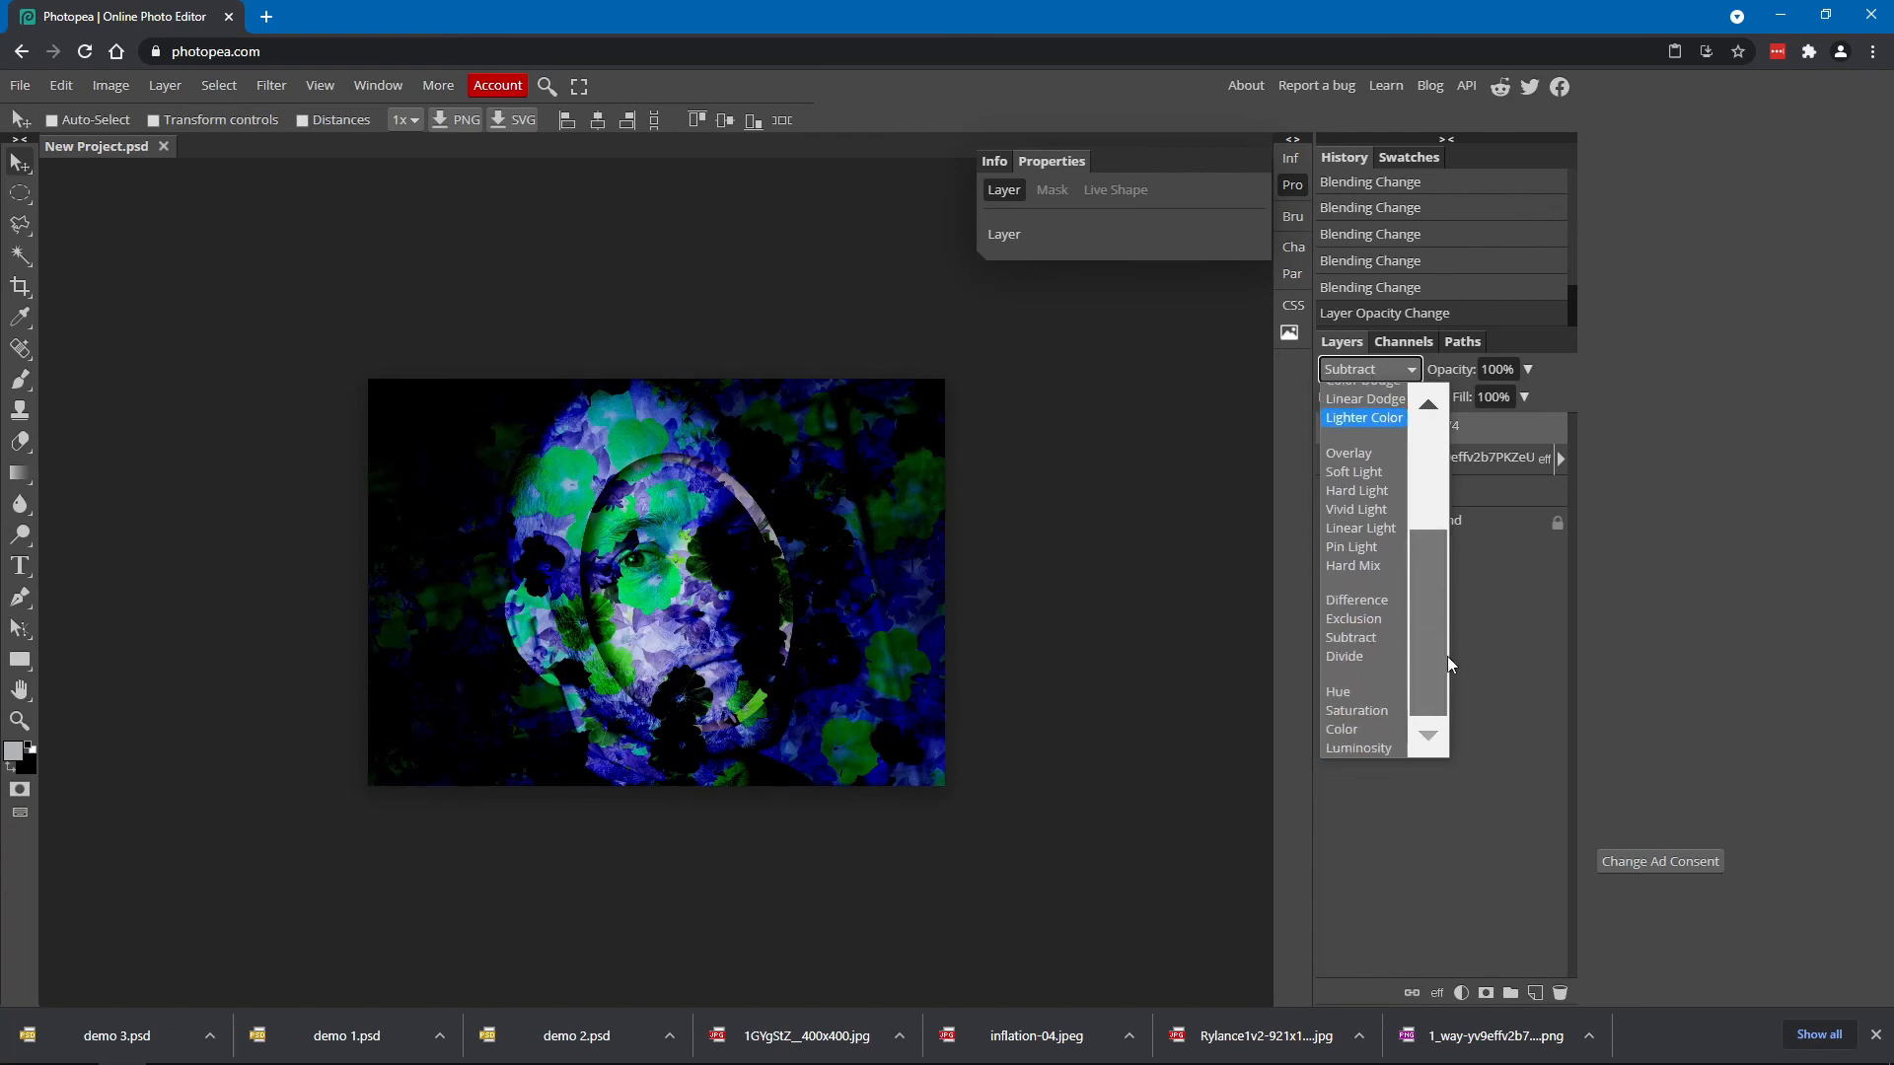
click(1337, 692)
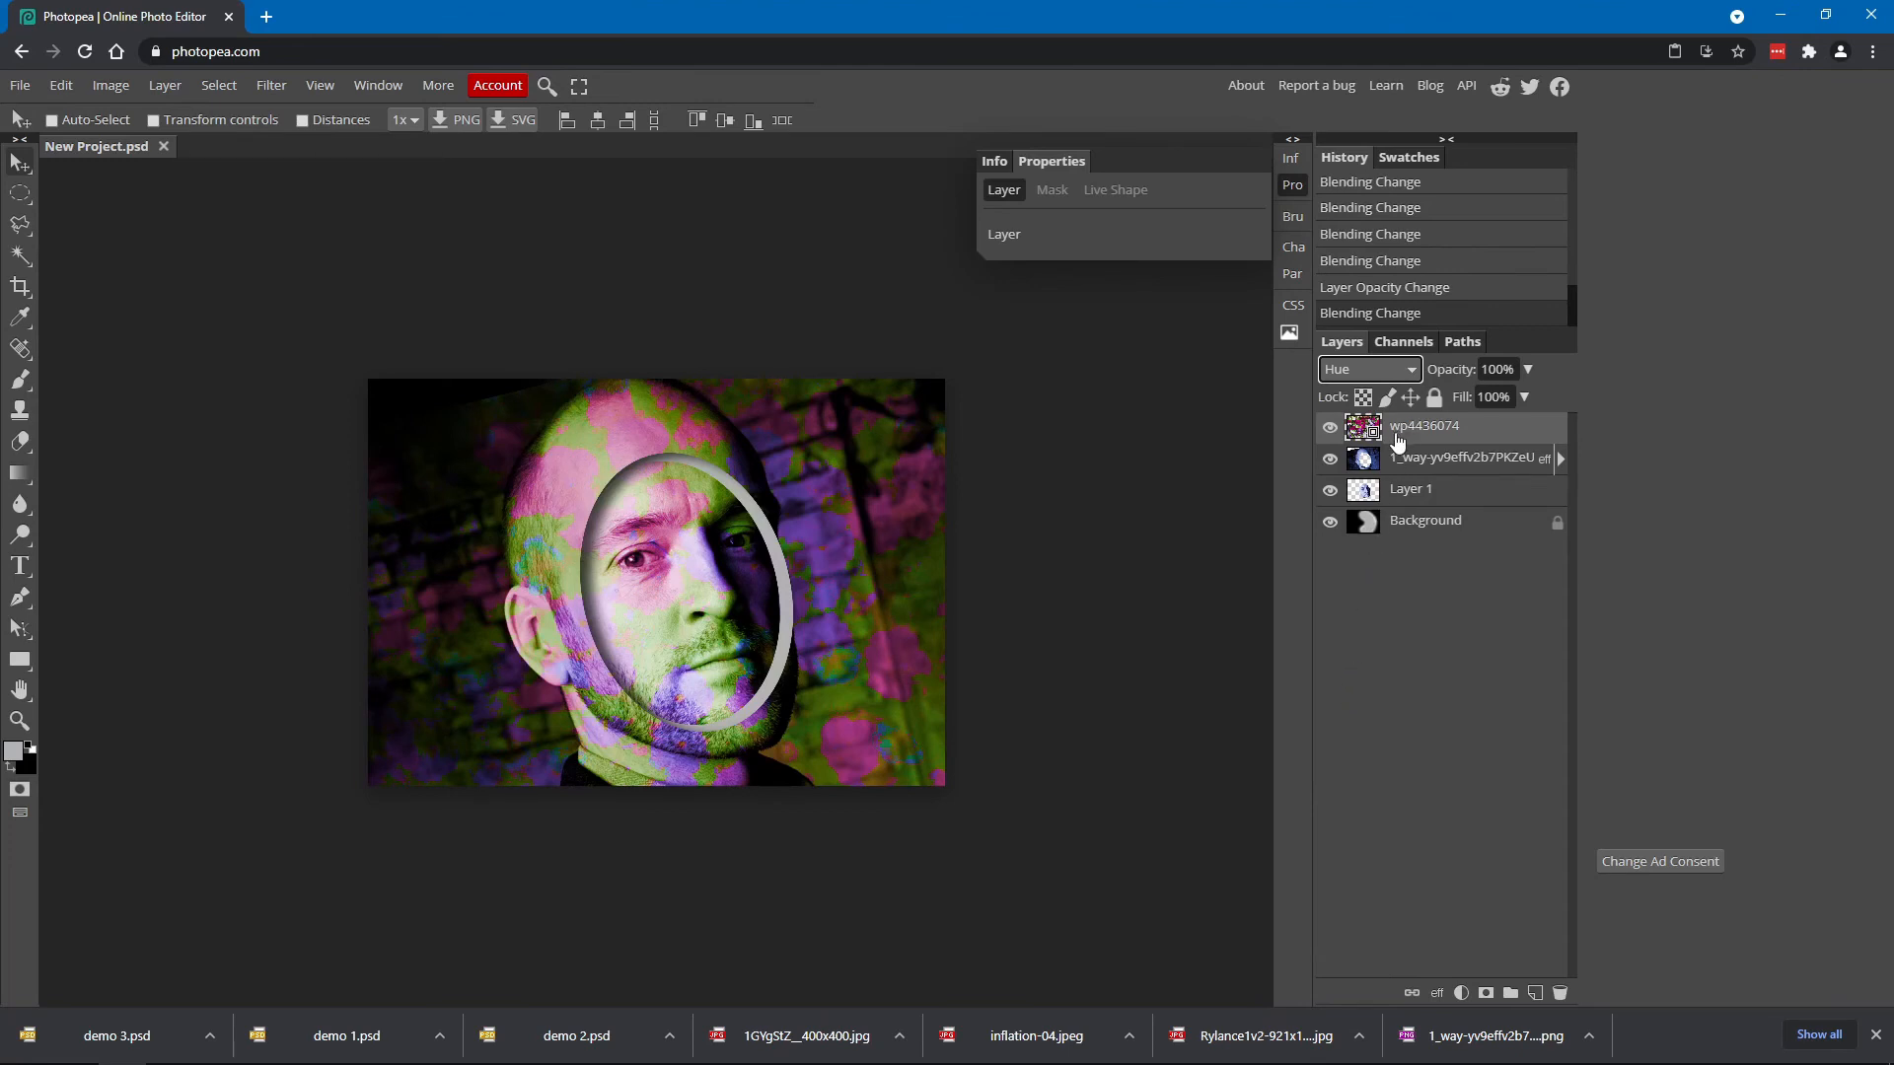
click(1415, 377)
scroll(1434, 555, down, 5)
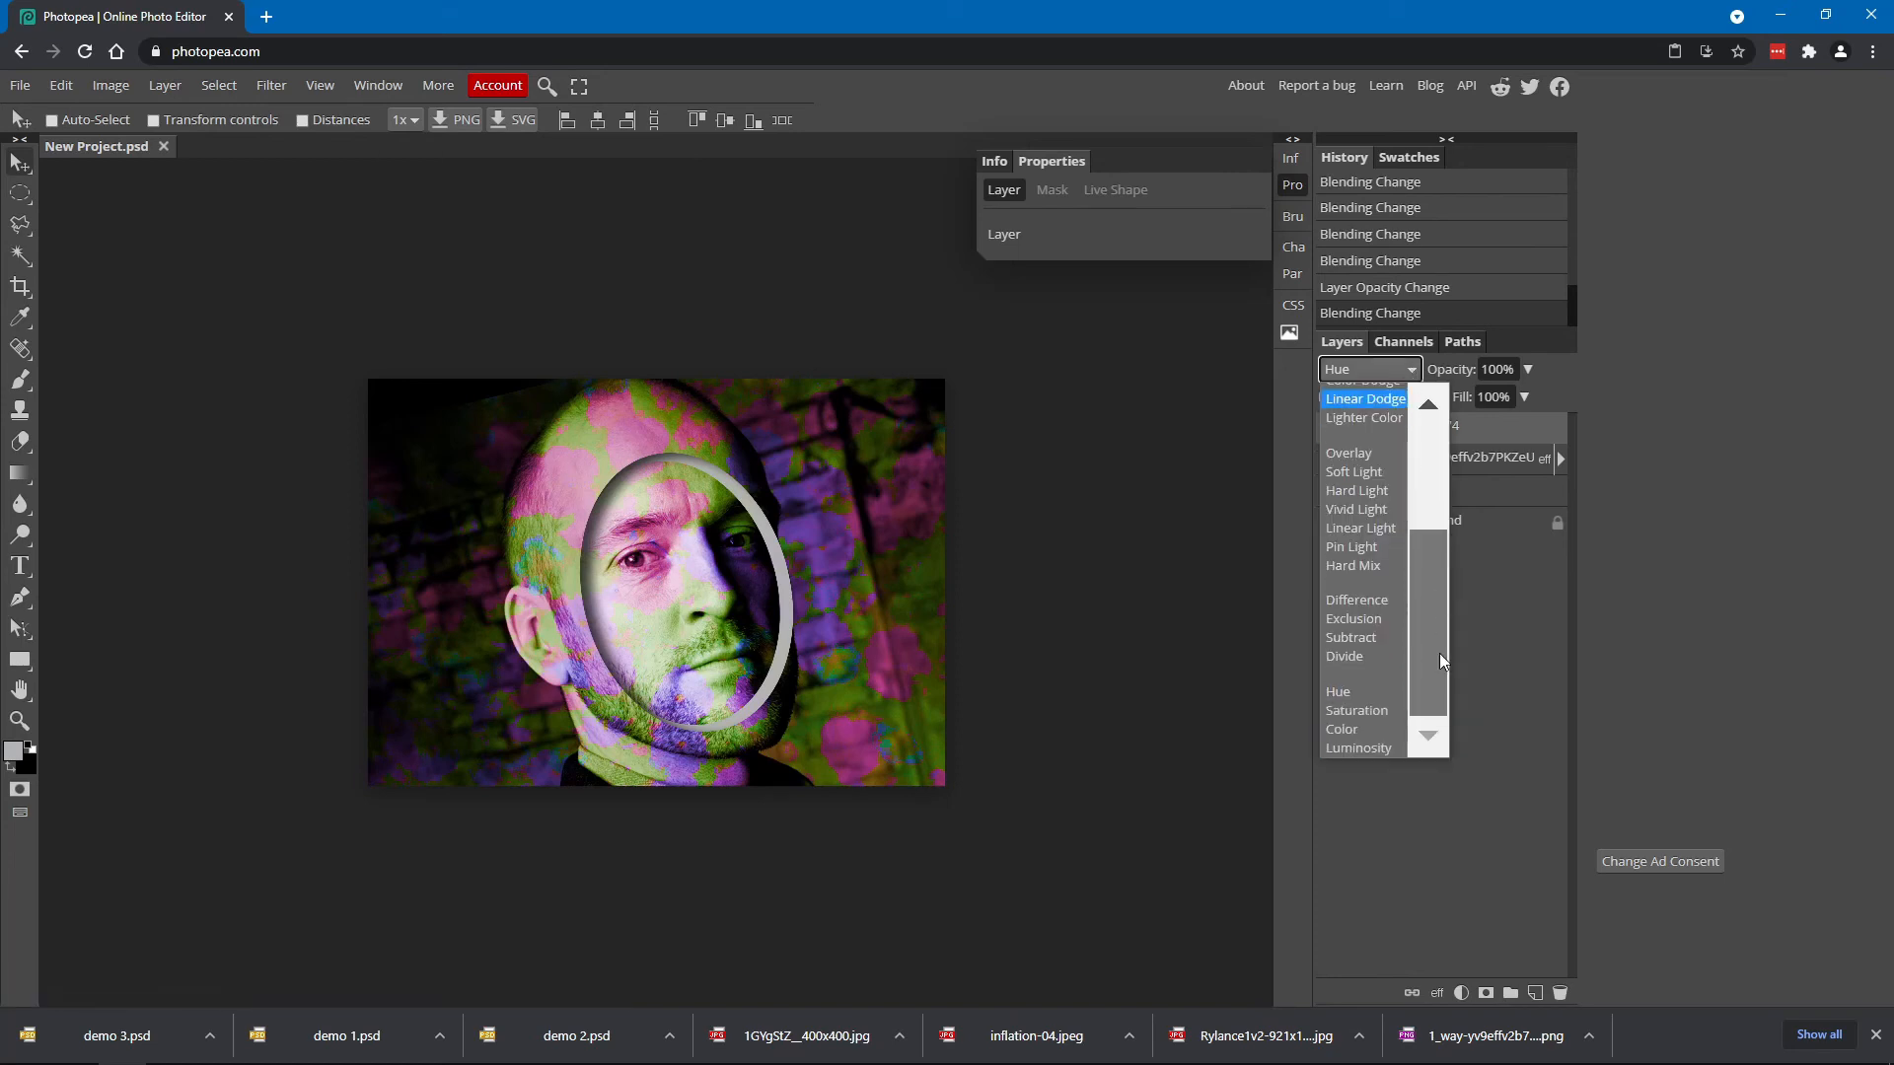
click(1378, 712)
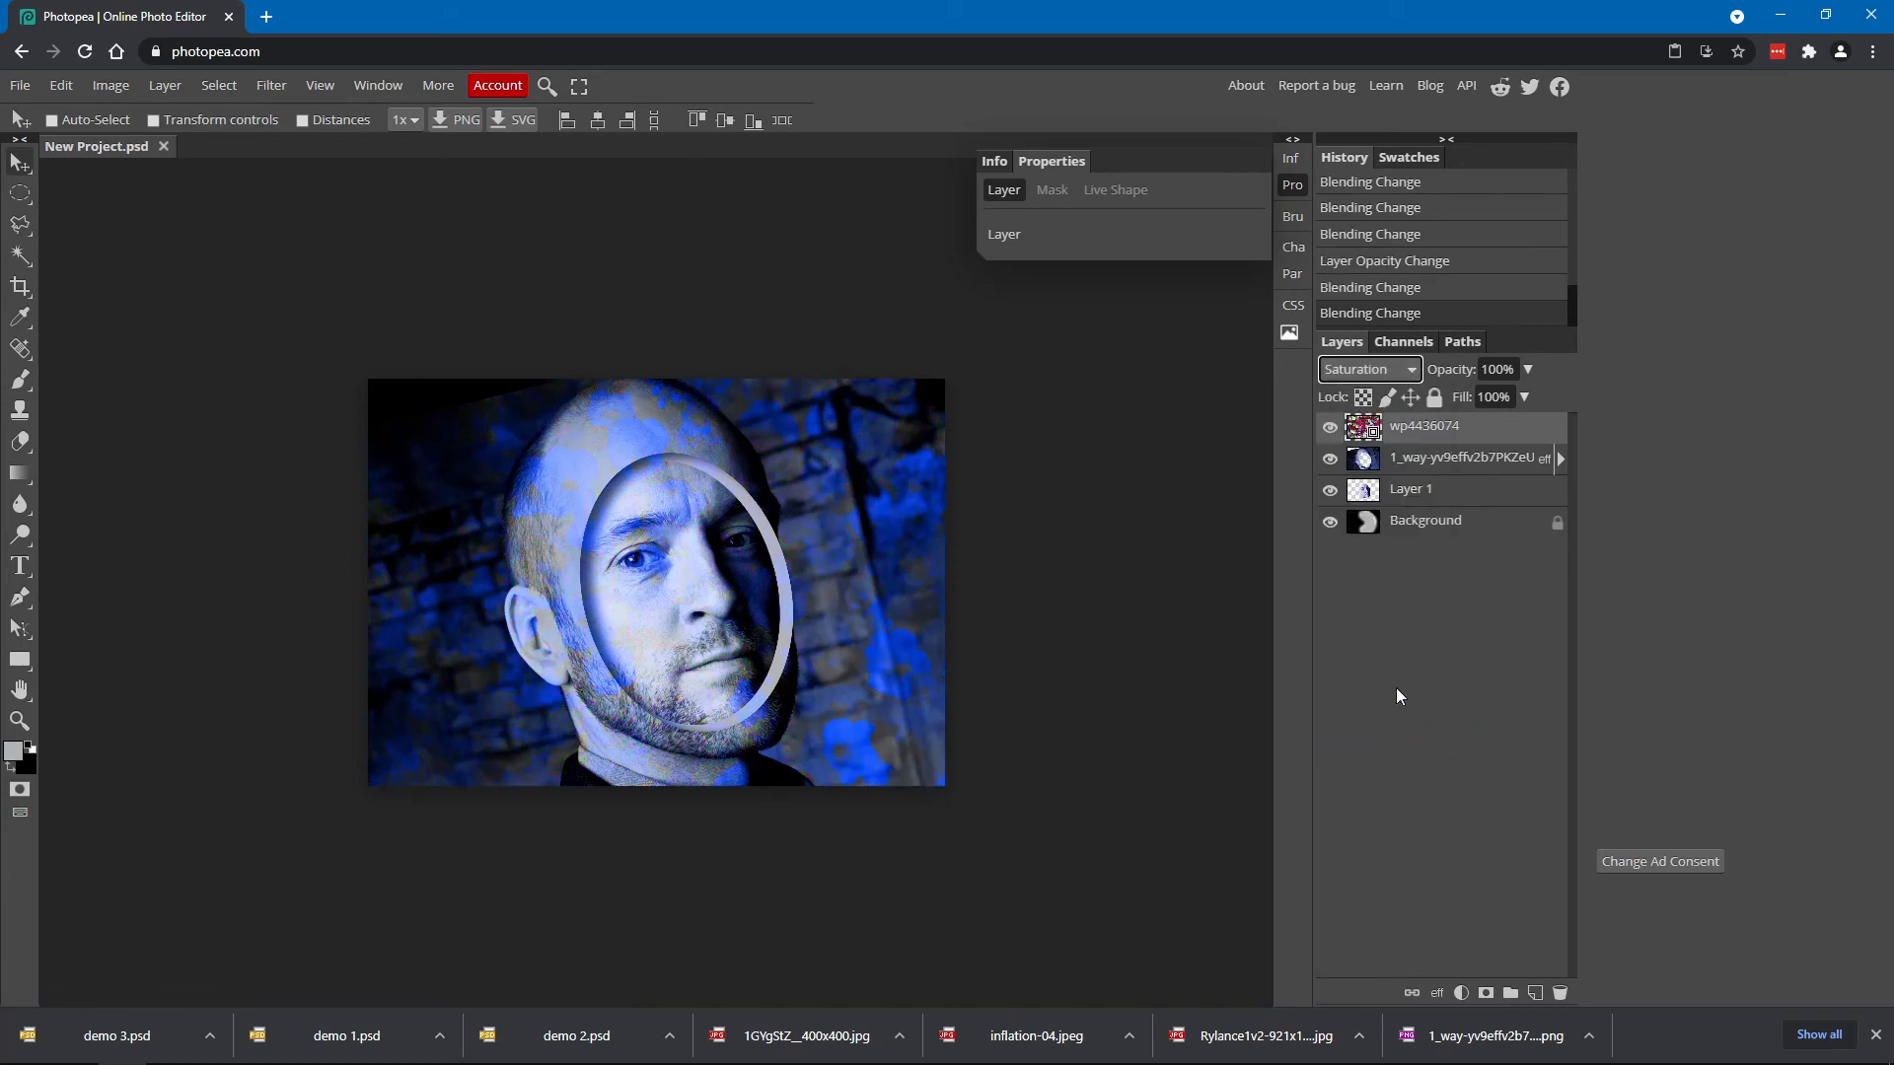
Set the flower layer's blend mode to Lighten and lower its opacity to 33%
click(1408, 377)
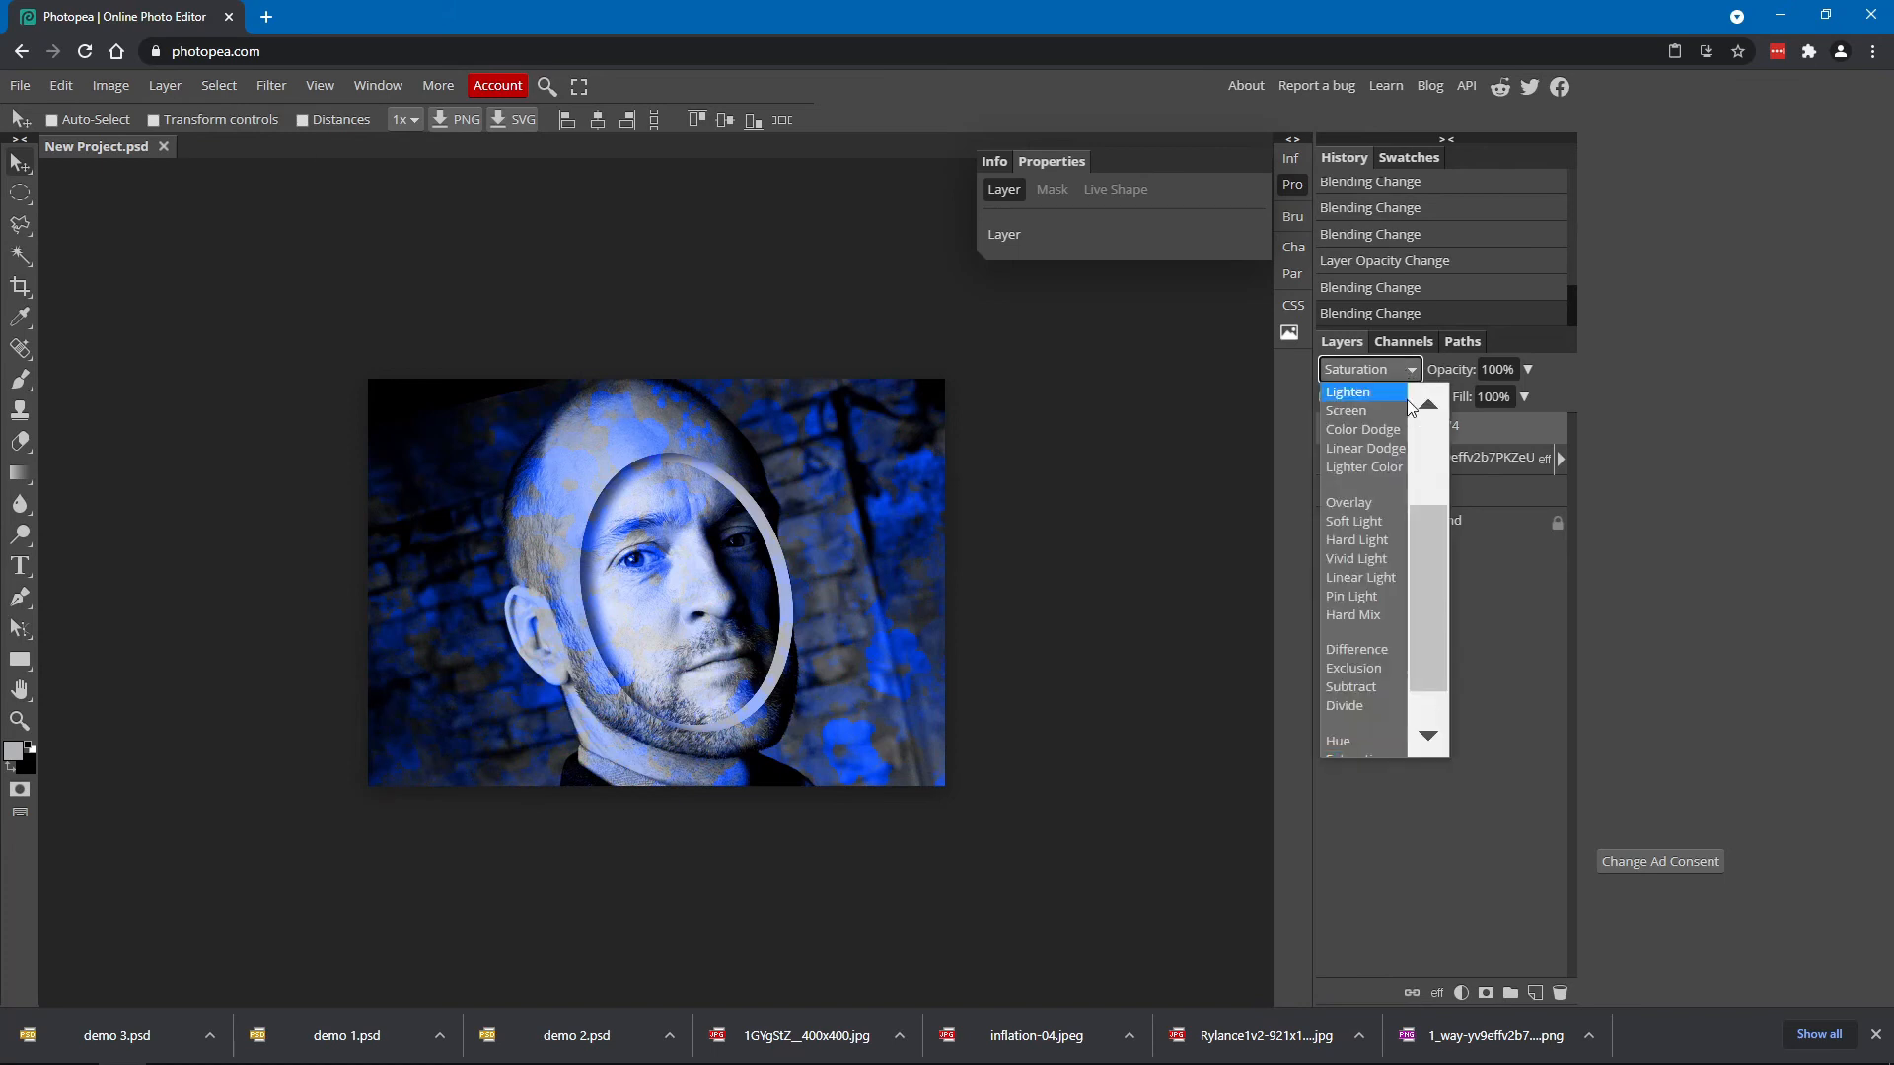
scroll(1420, 545, down, 3)
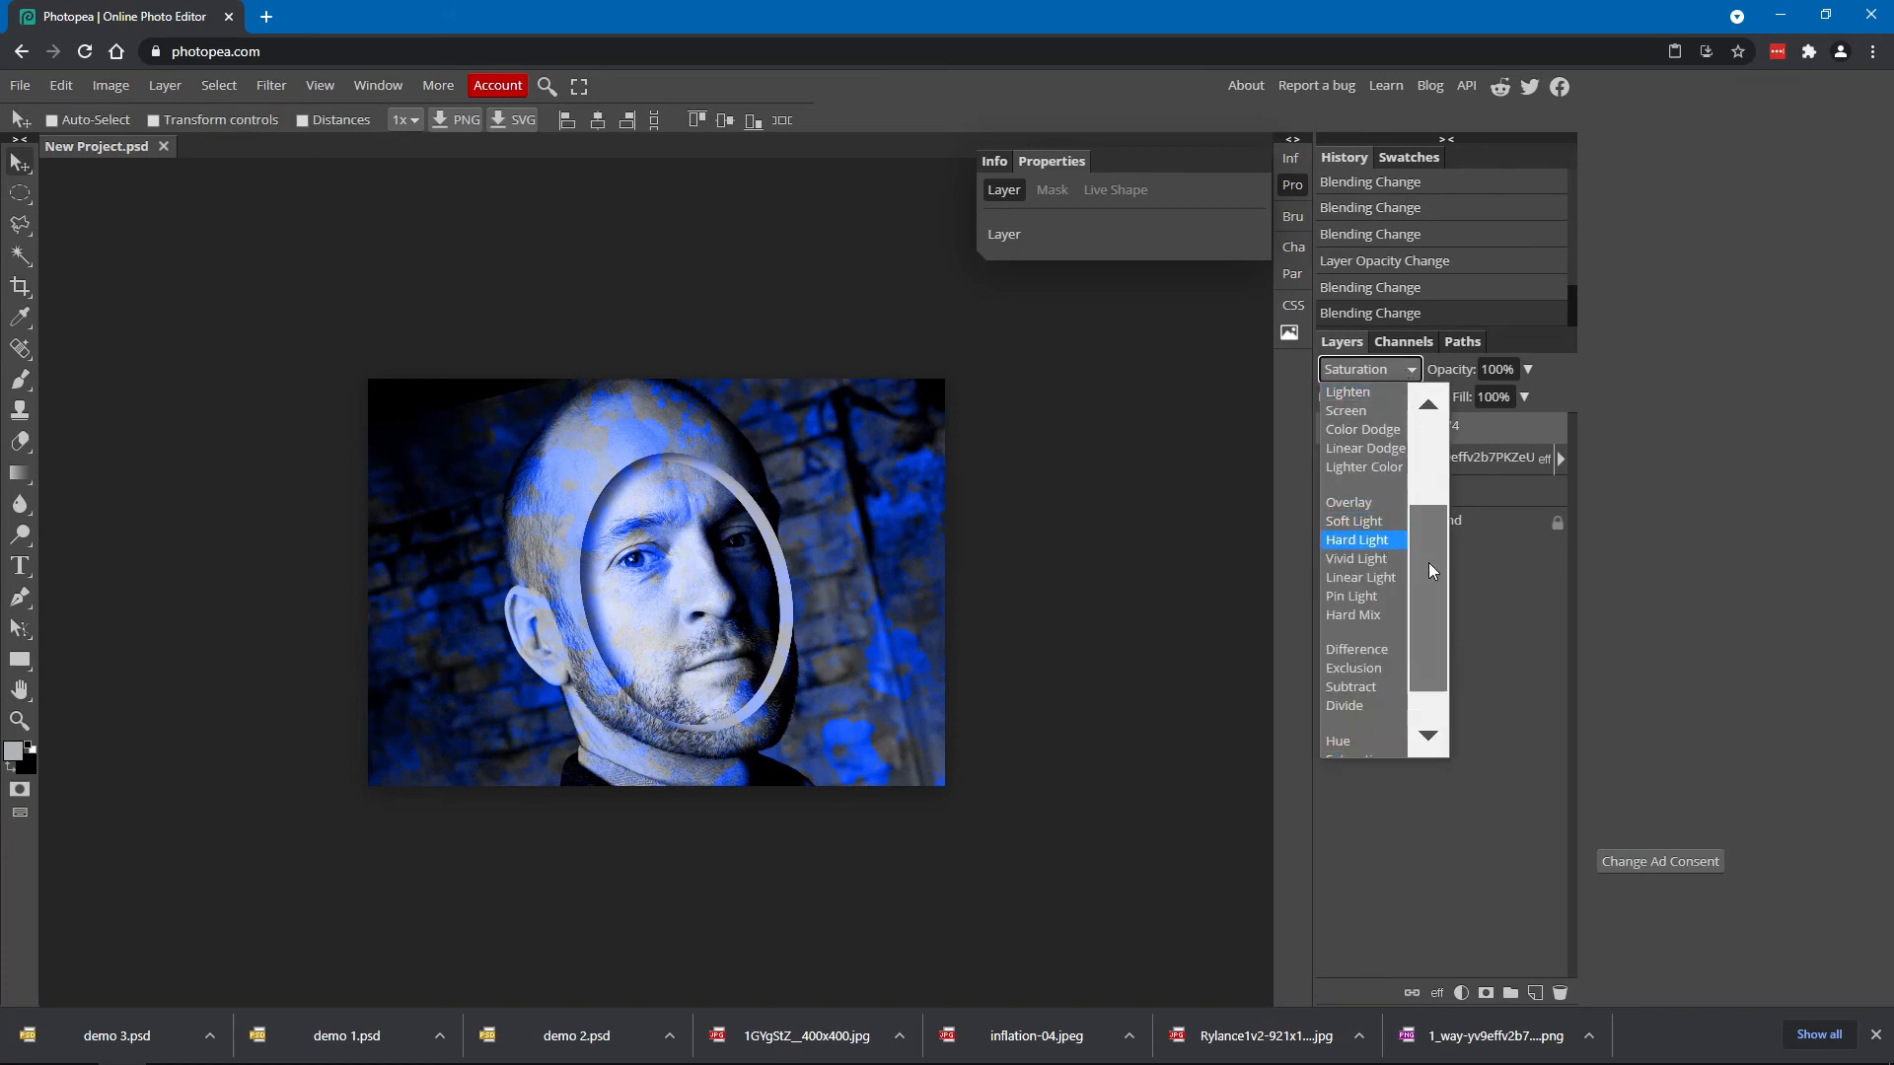
drag(1428, 563, 1430, 522)
click(1363, 478)
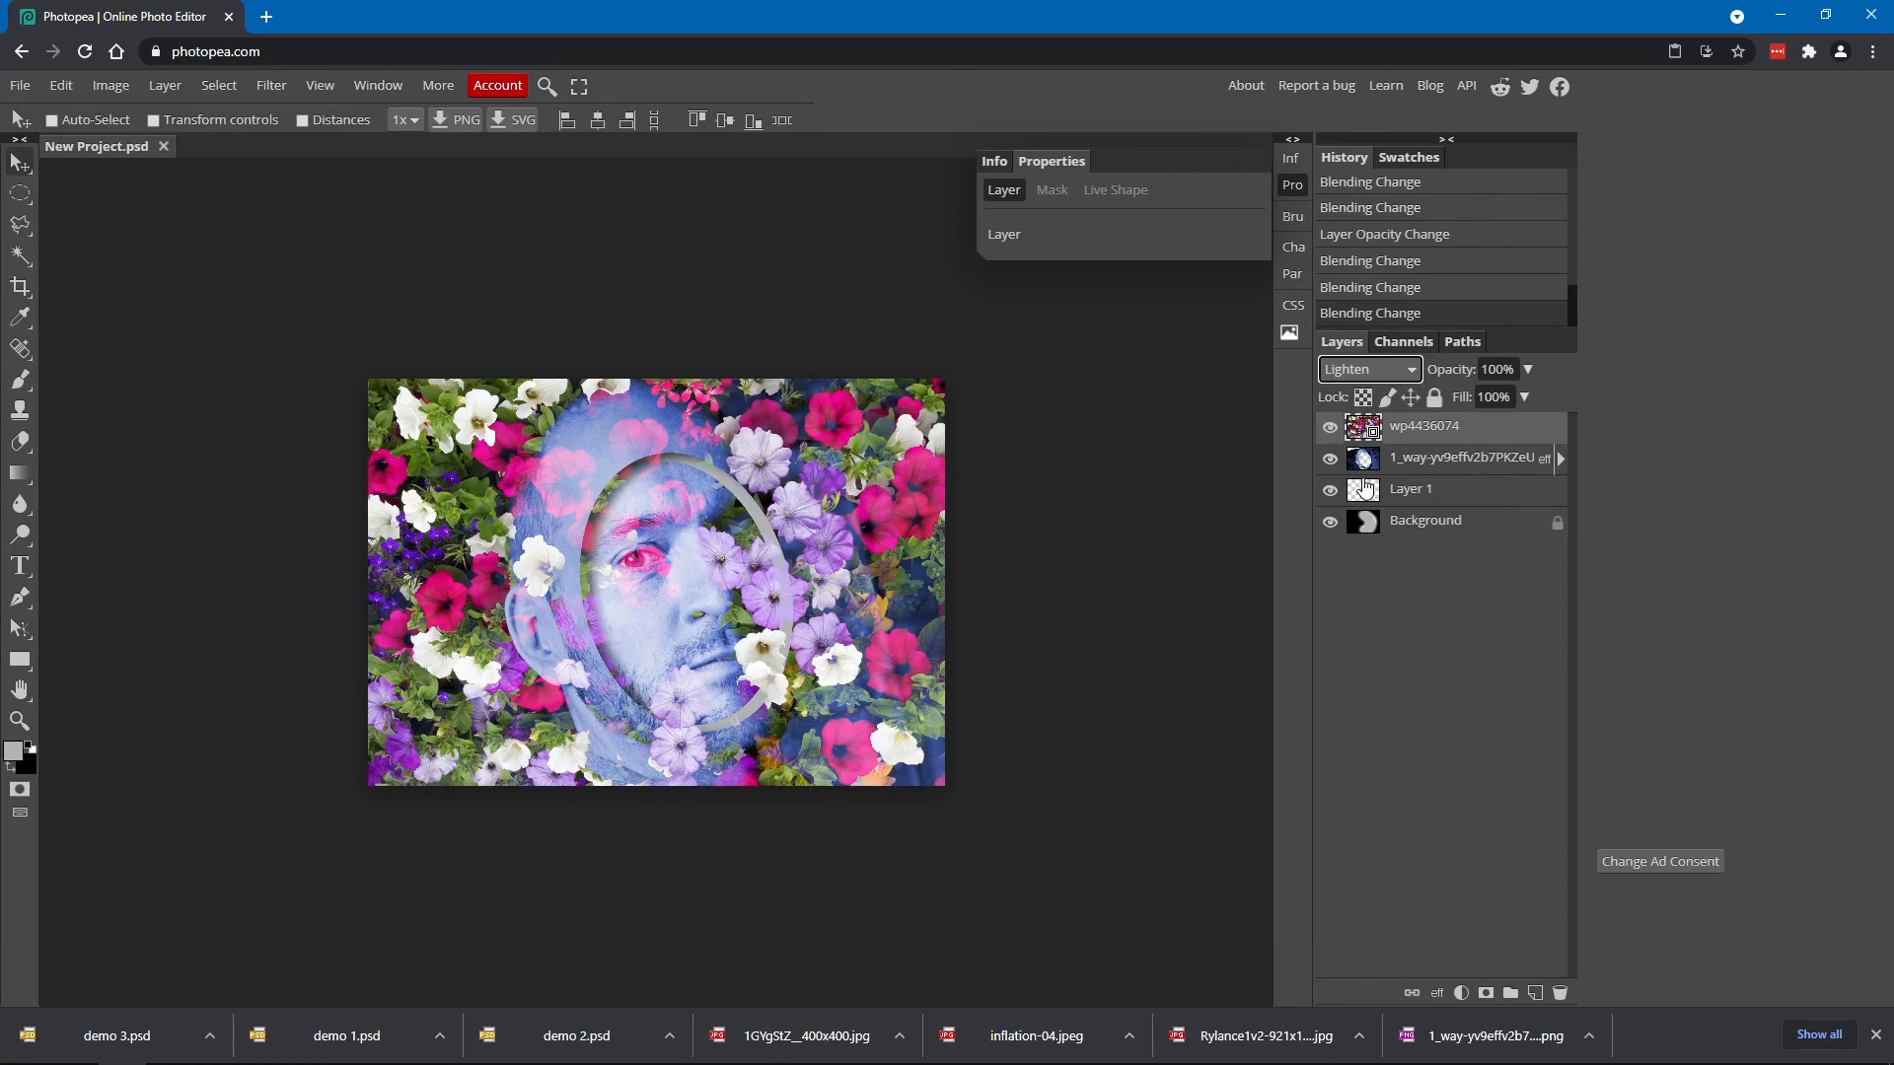
click(1528, 371)
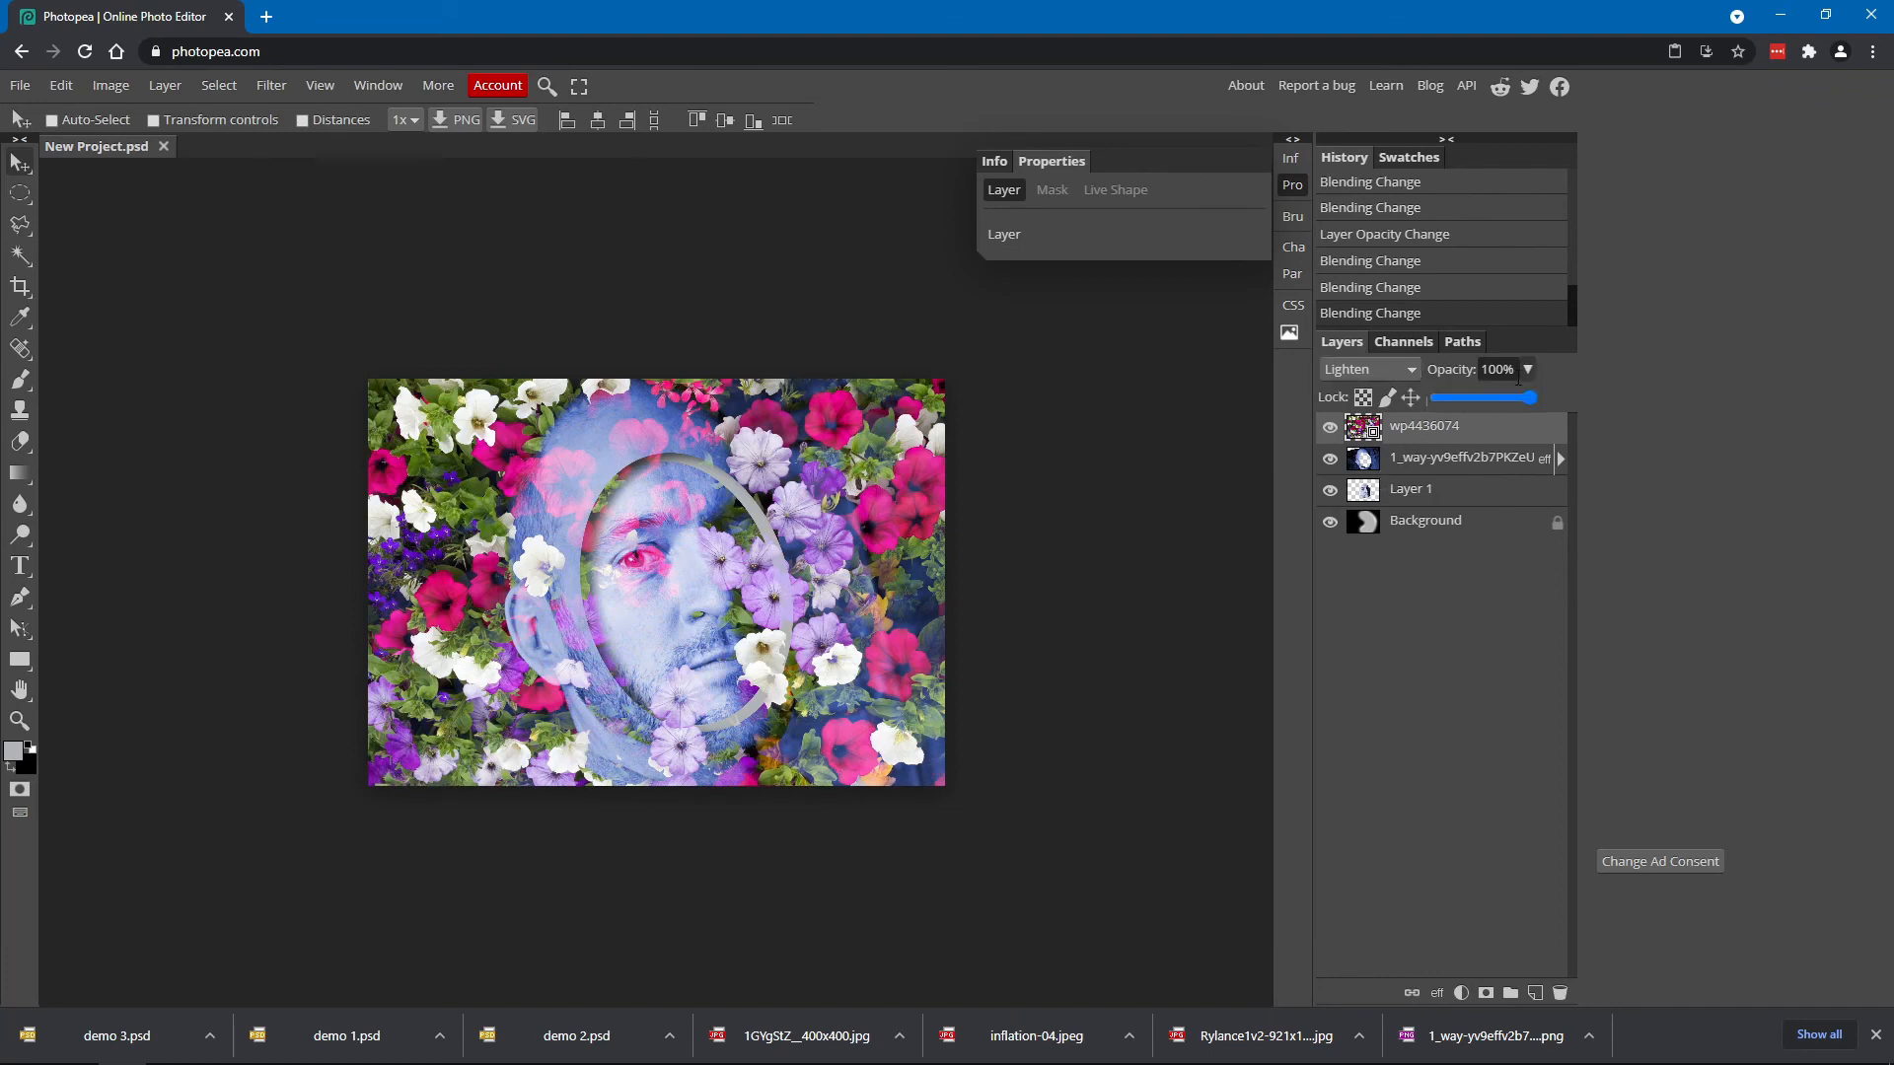
drag(1532, 397, 1467, 406)
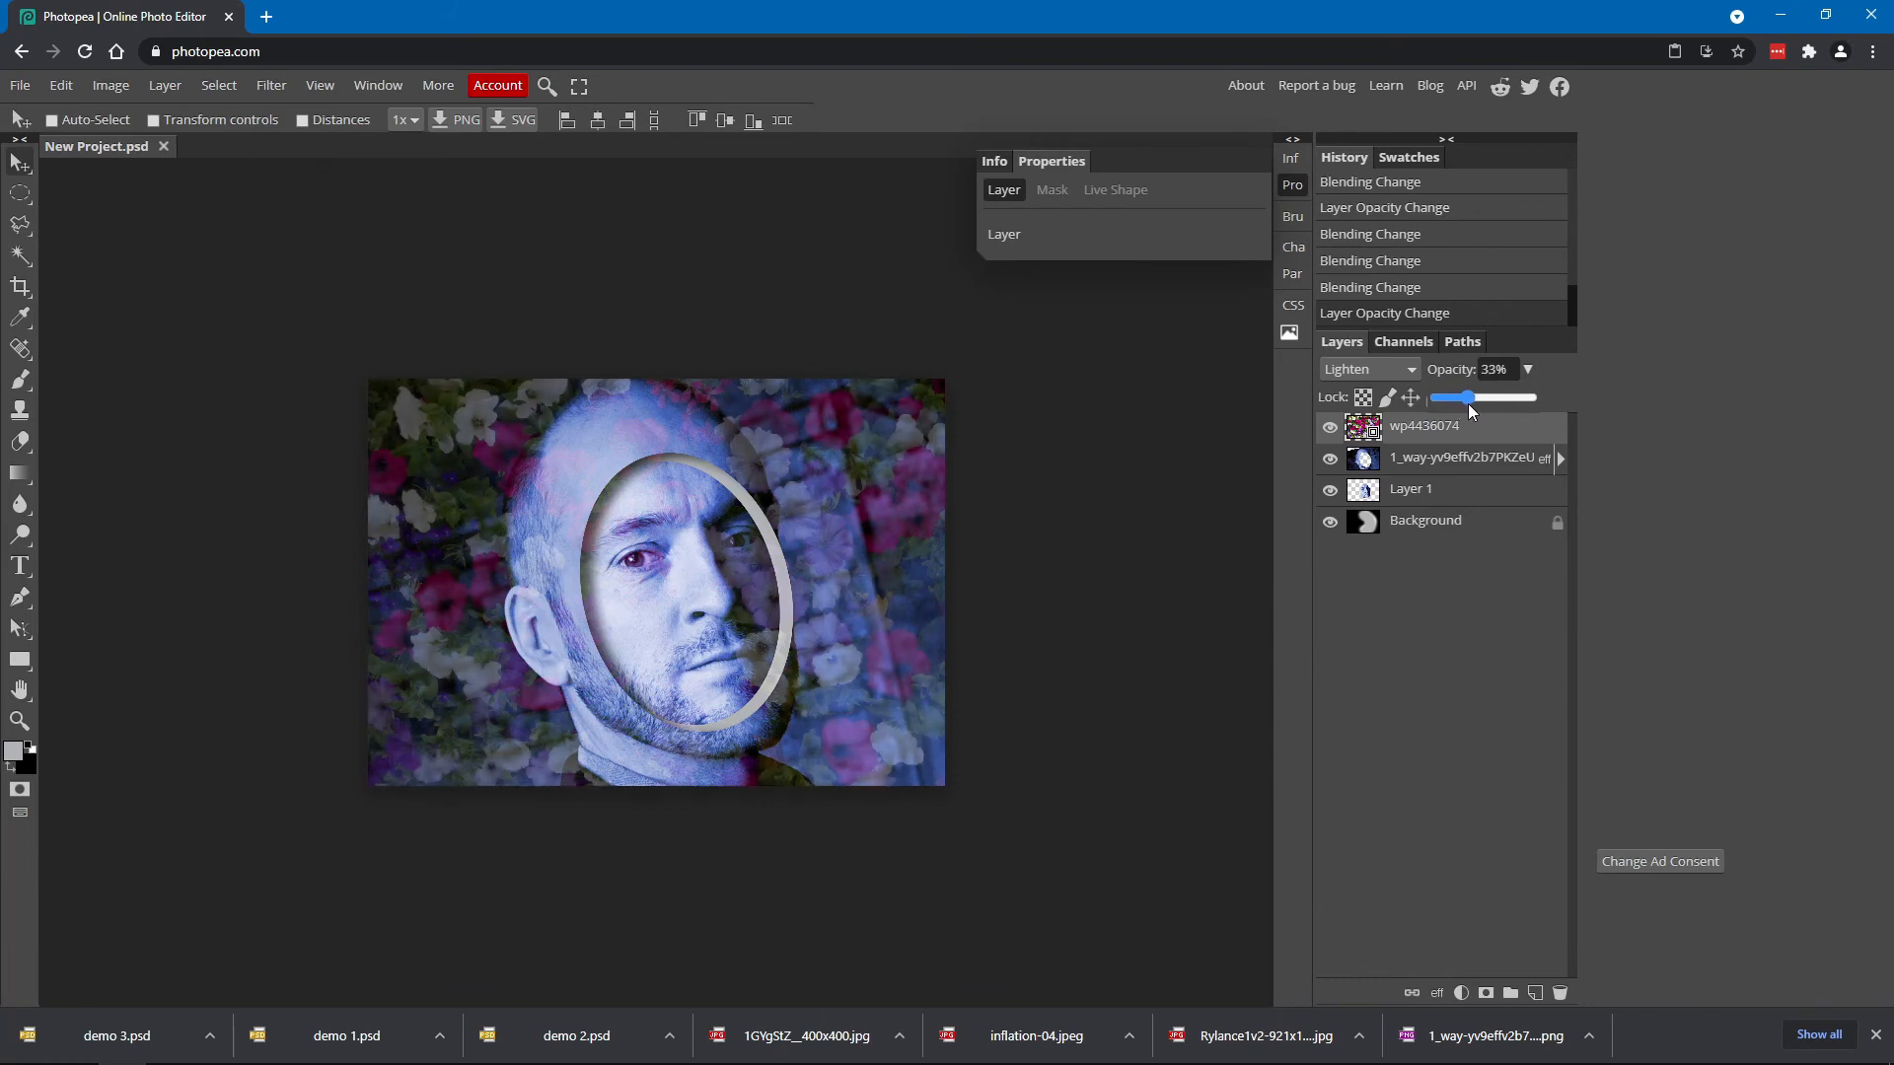
Try the flower layer at 36% opacity, and switch its blend mode from Lighten to Soft Light
drag(1470, 412, 1476, 412)
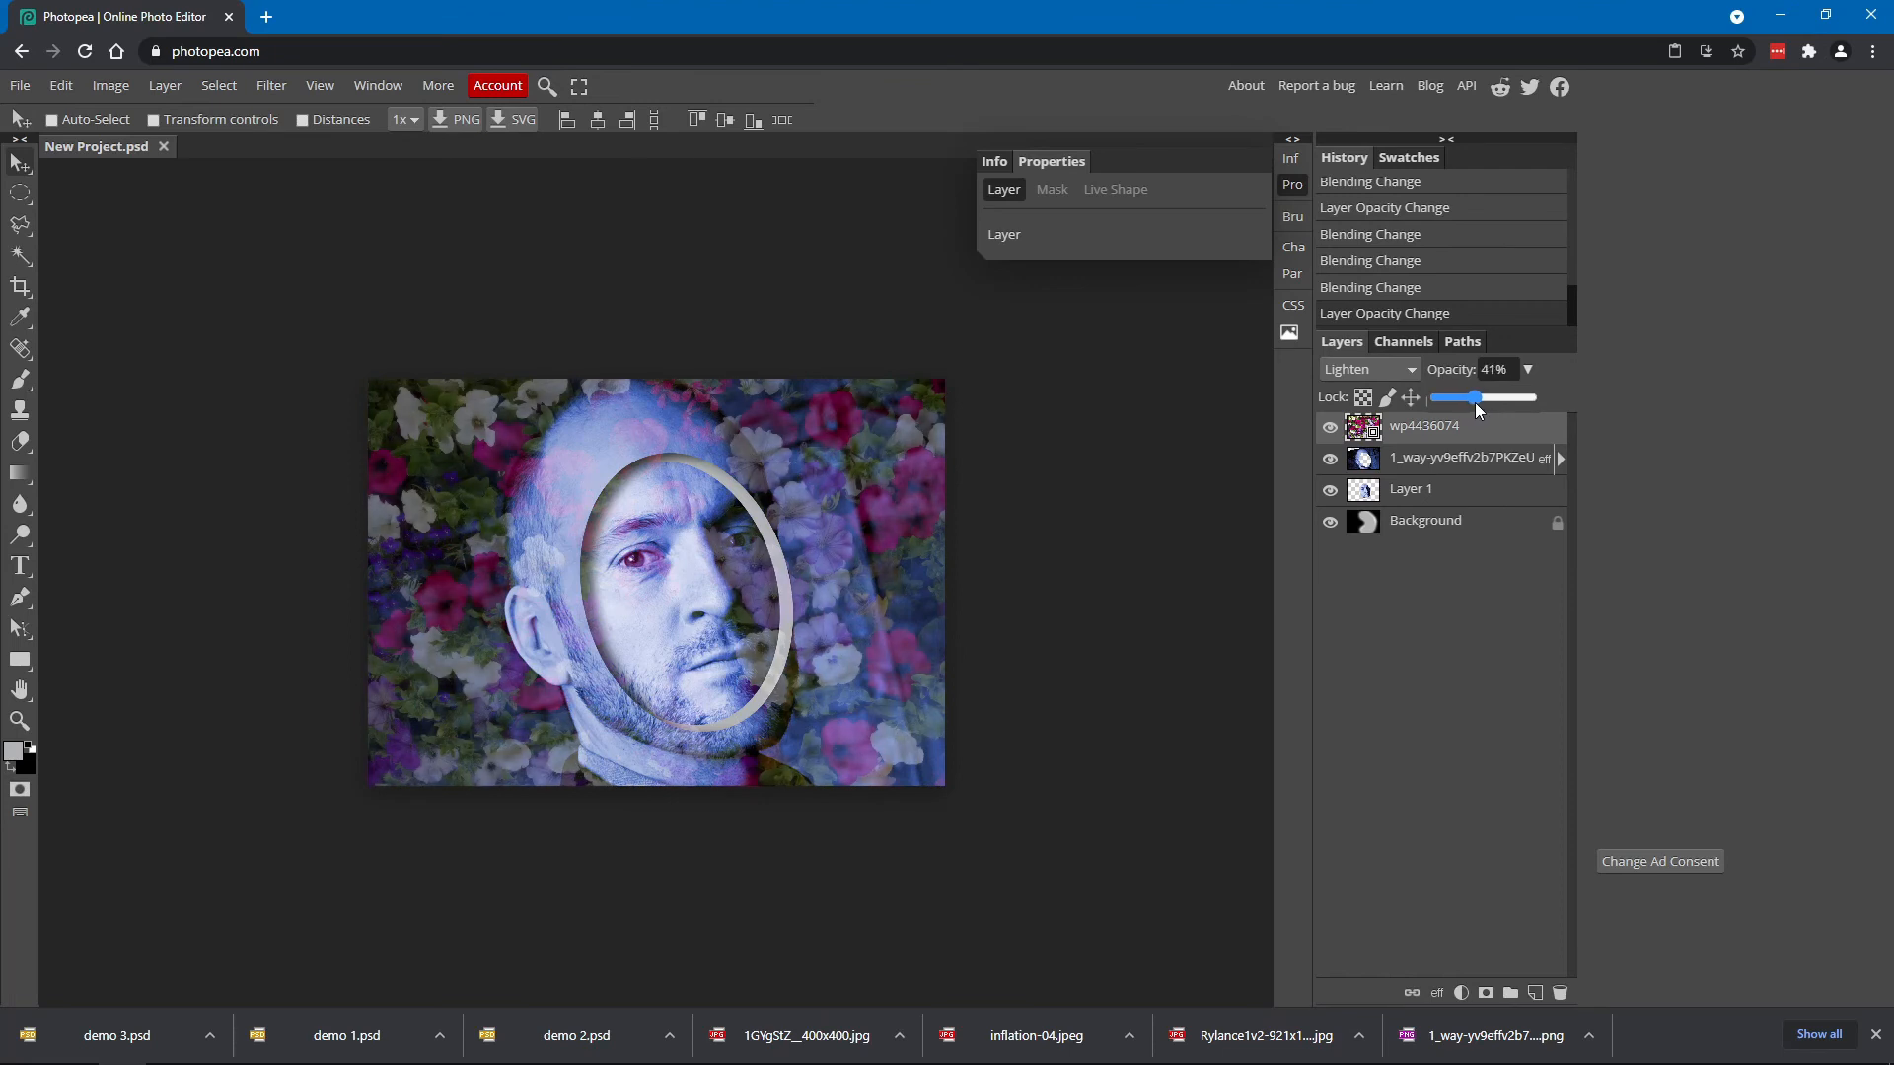
drag(1477, 412, 1473, 412)
click(1410, 375)
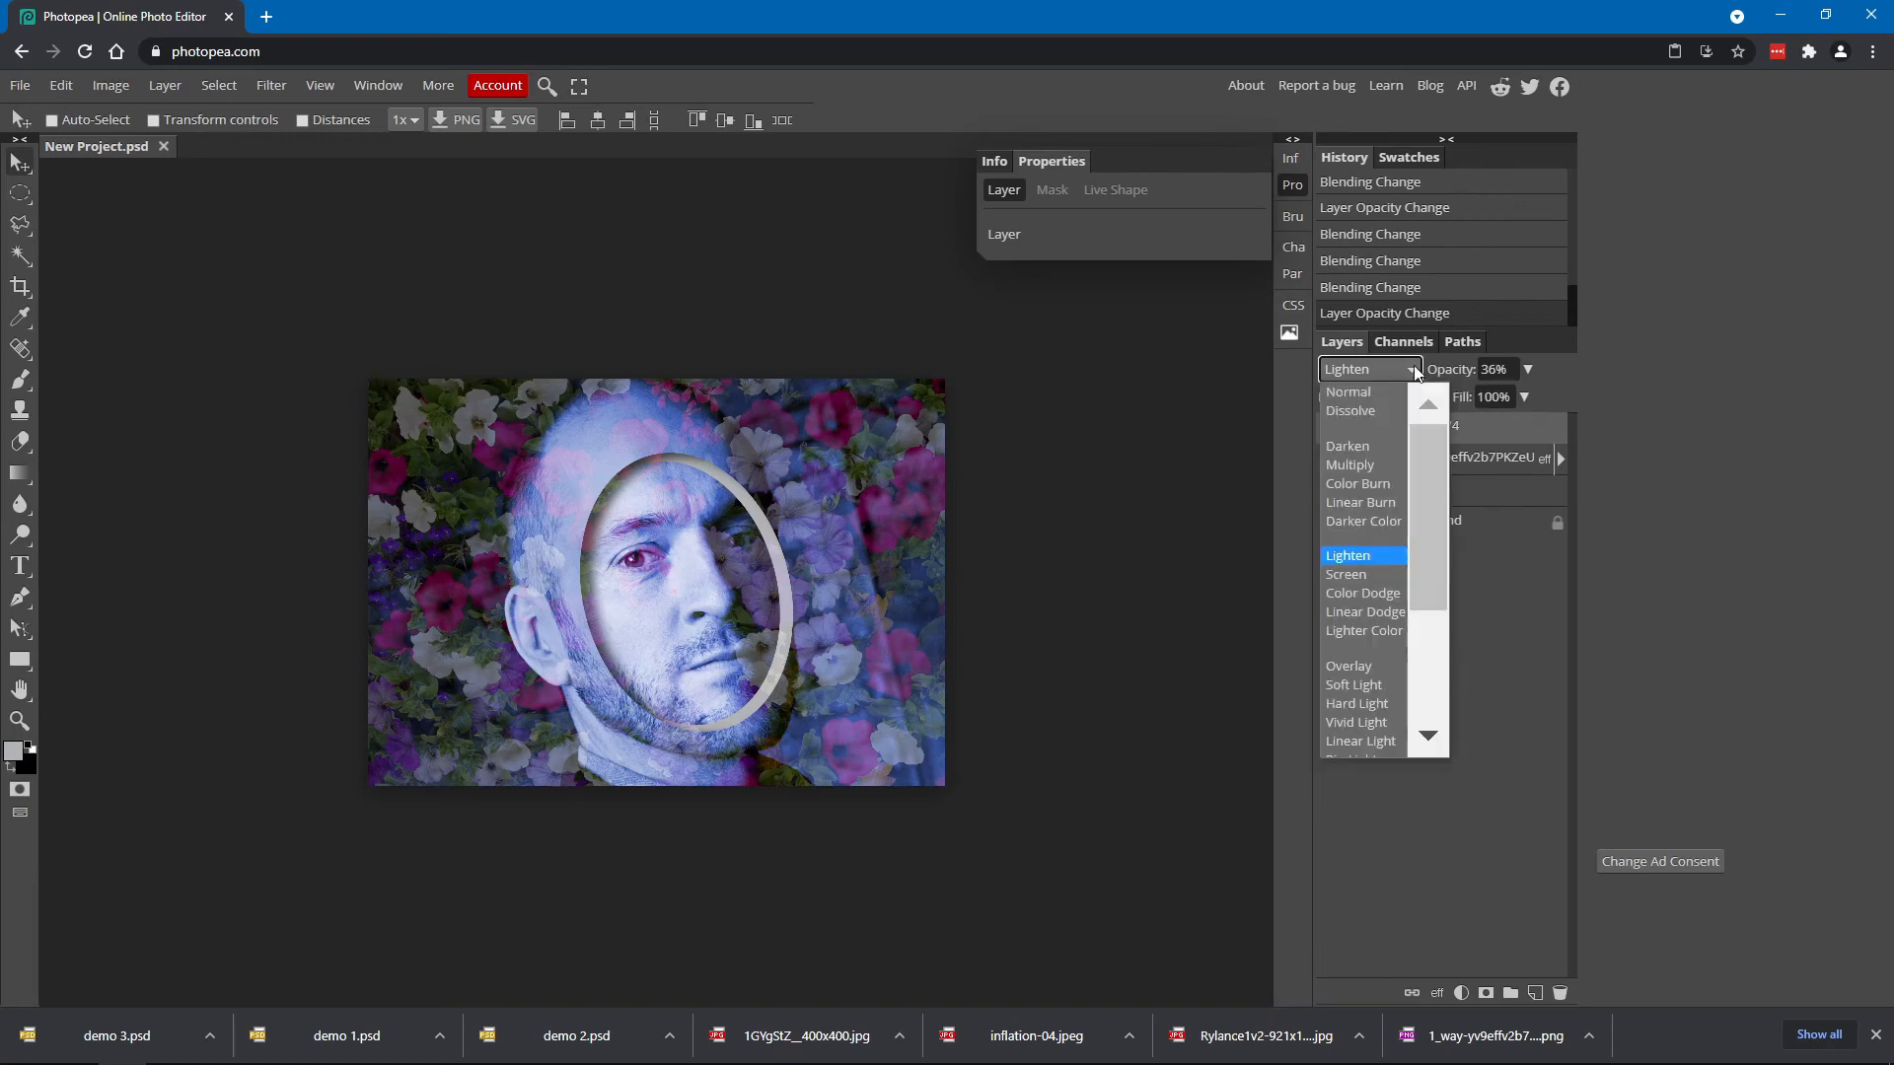
drag(1426, 567, 1433, 665)
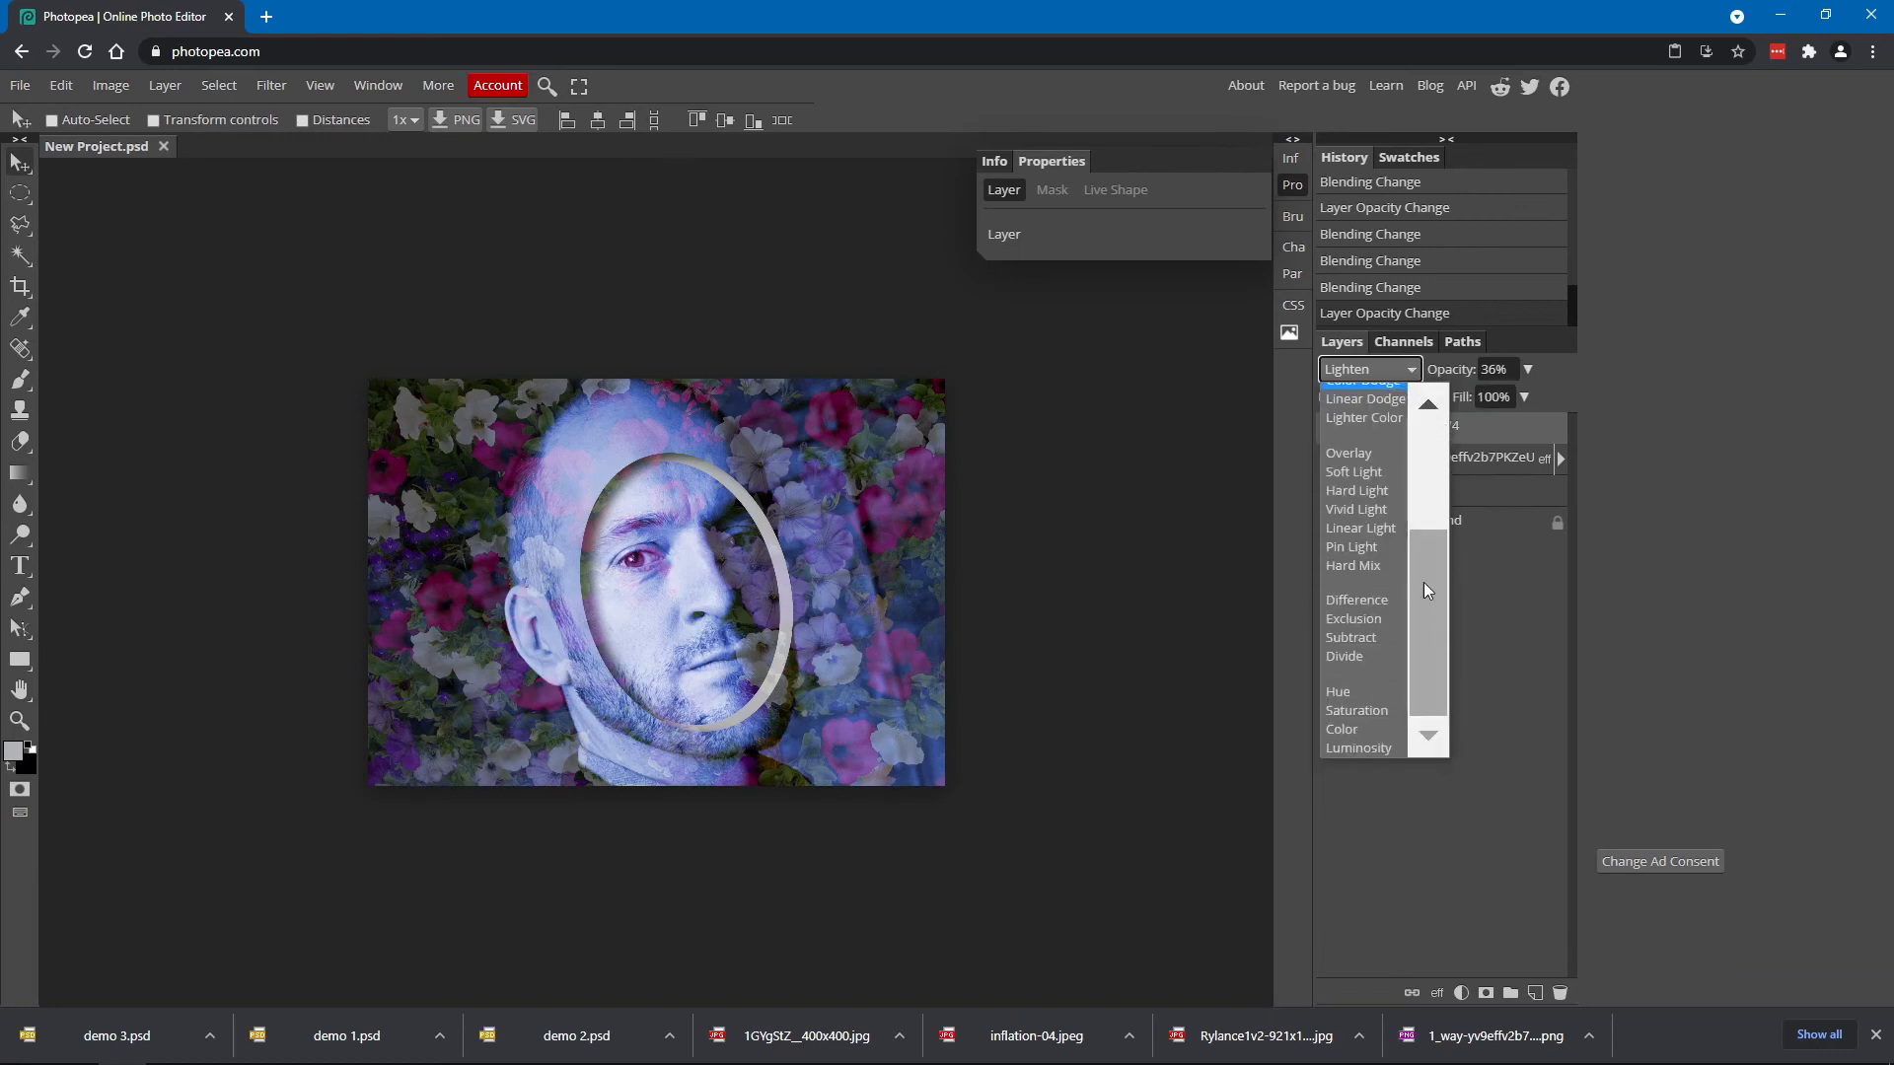
click(1366, 504)
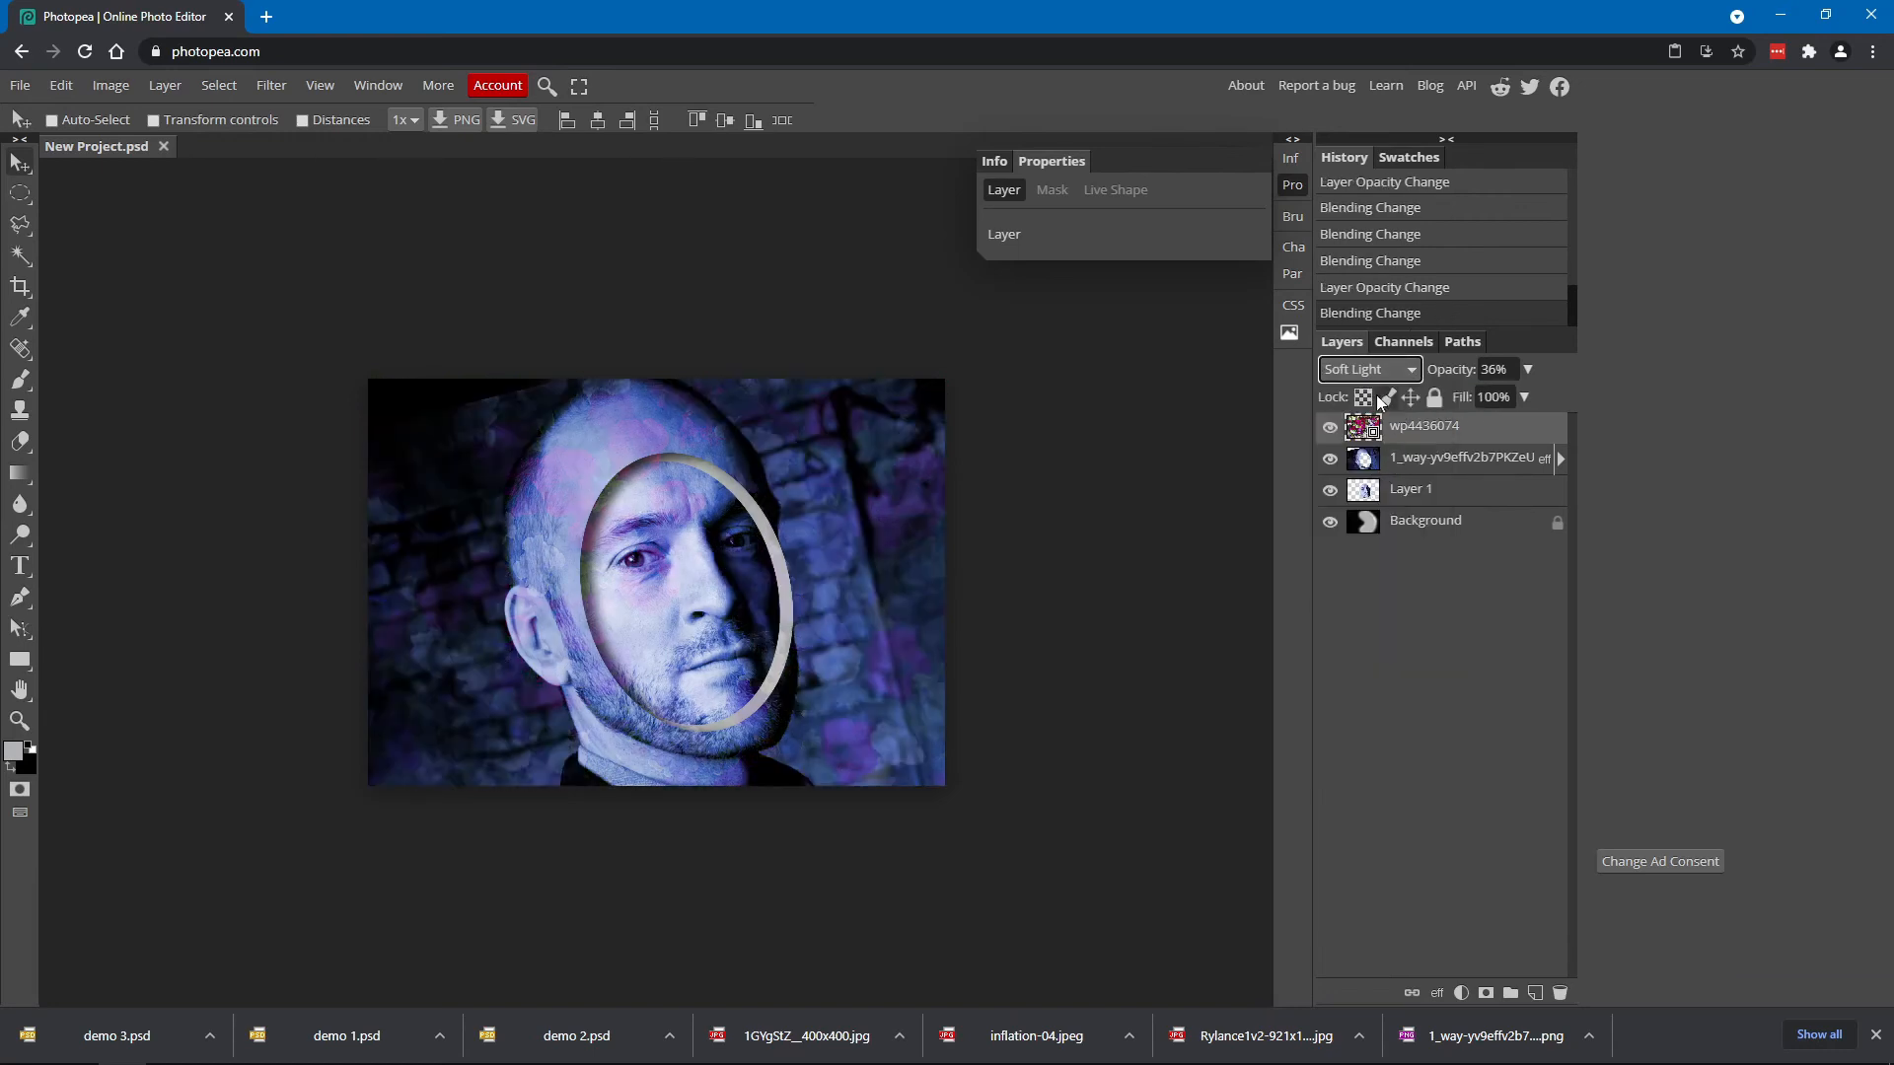
Try the Hard Light blend mode on the flower layer with its opacity raised to 41%
click(1381, 372)
click(1380, 704)
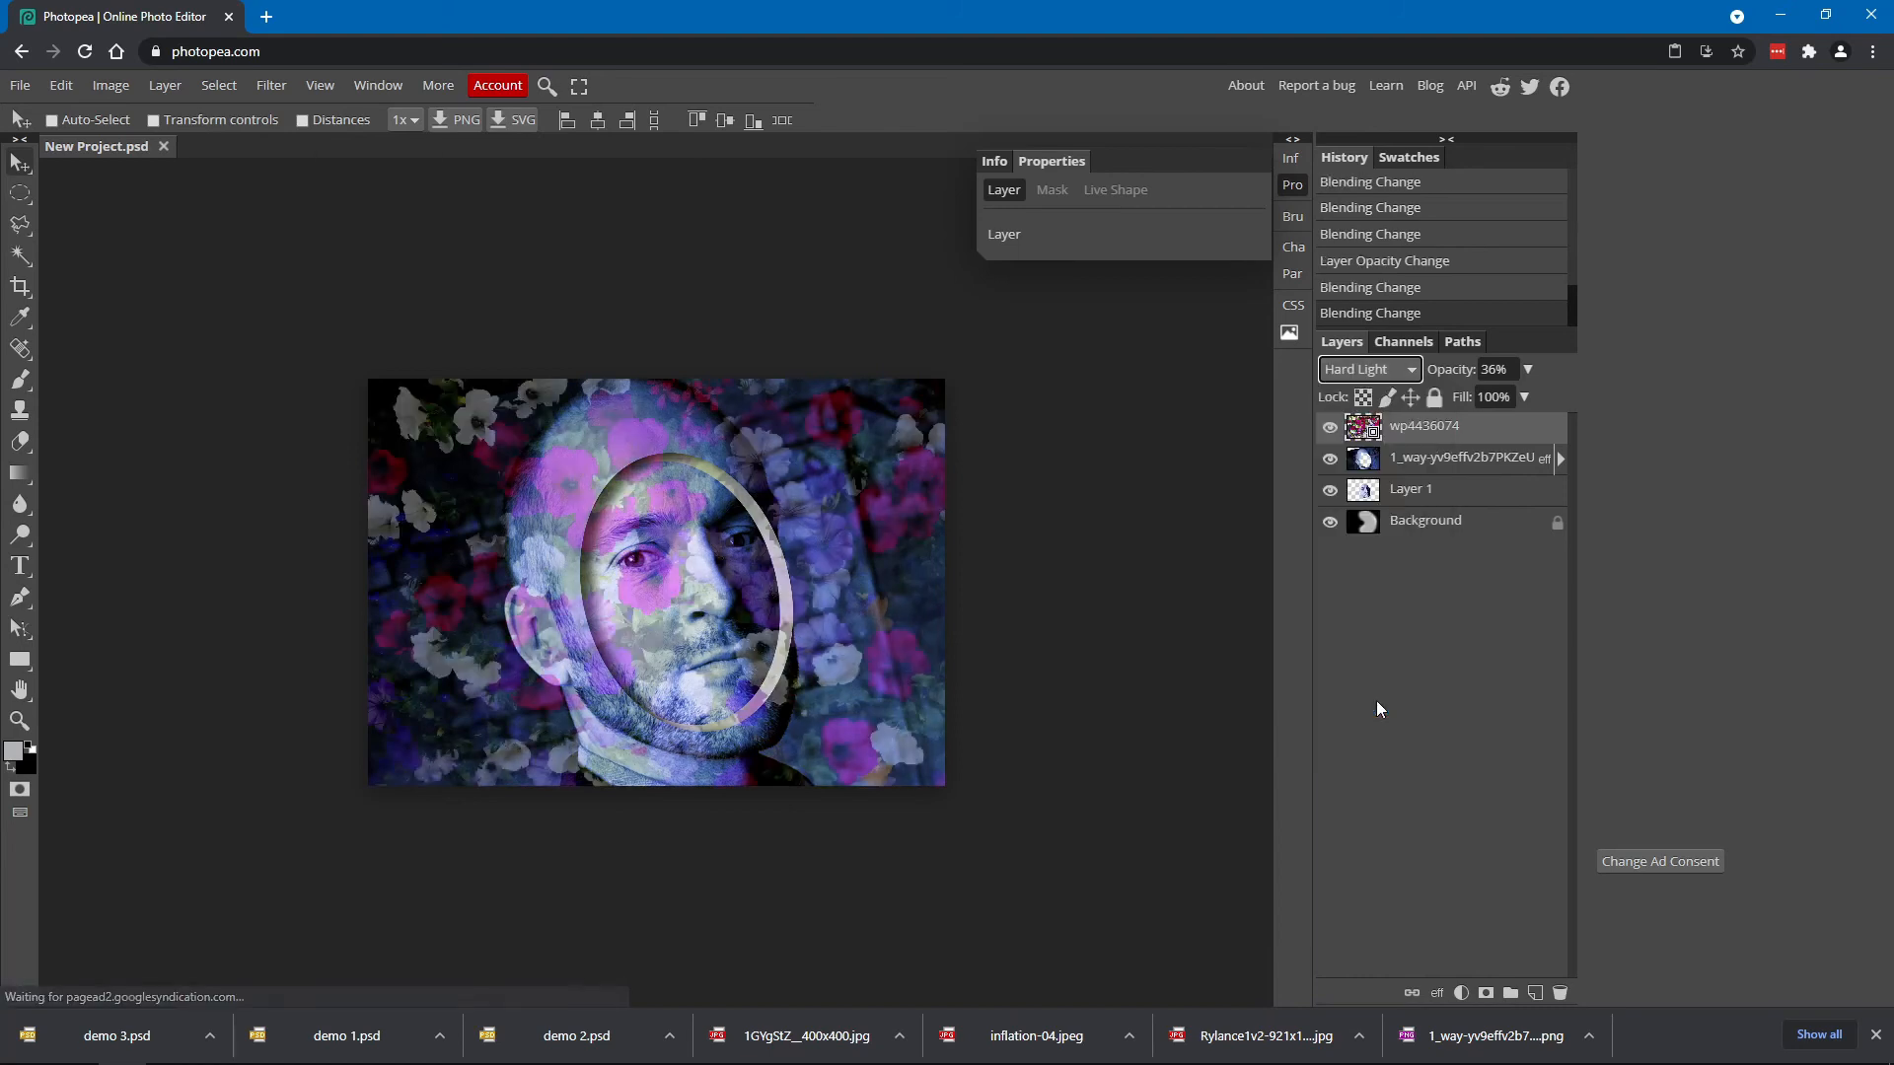
click(1527, 371)
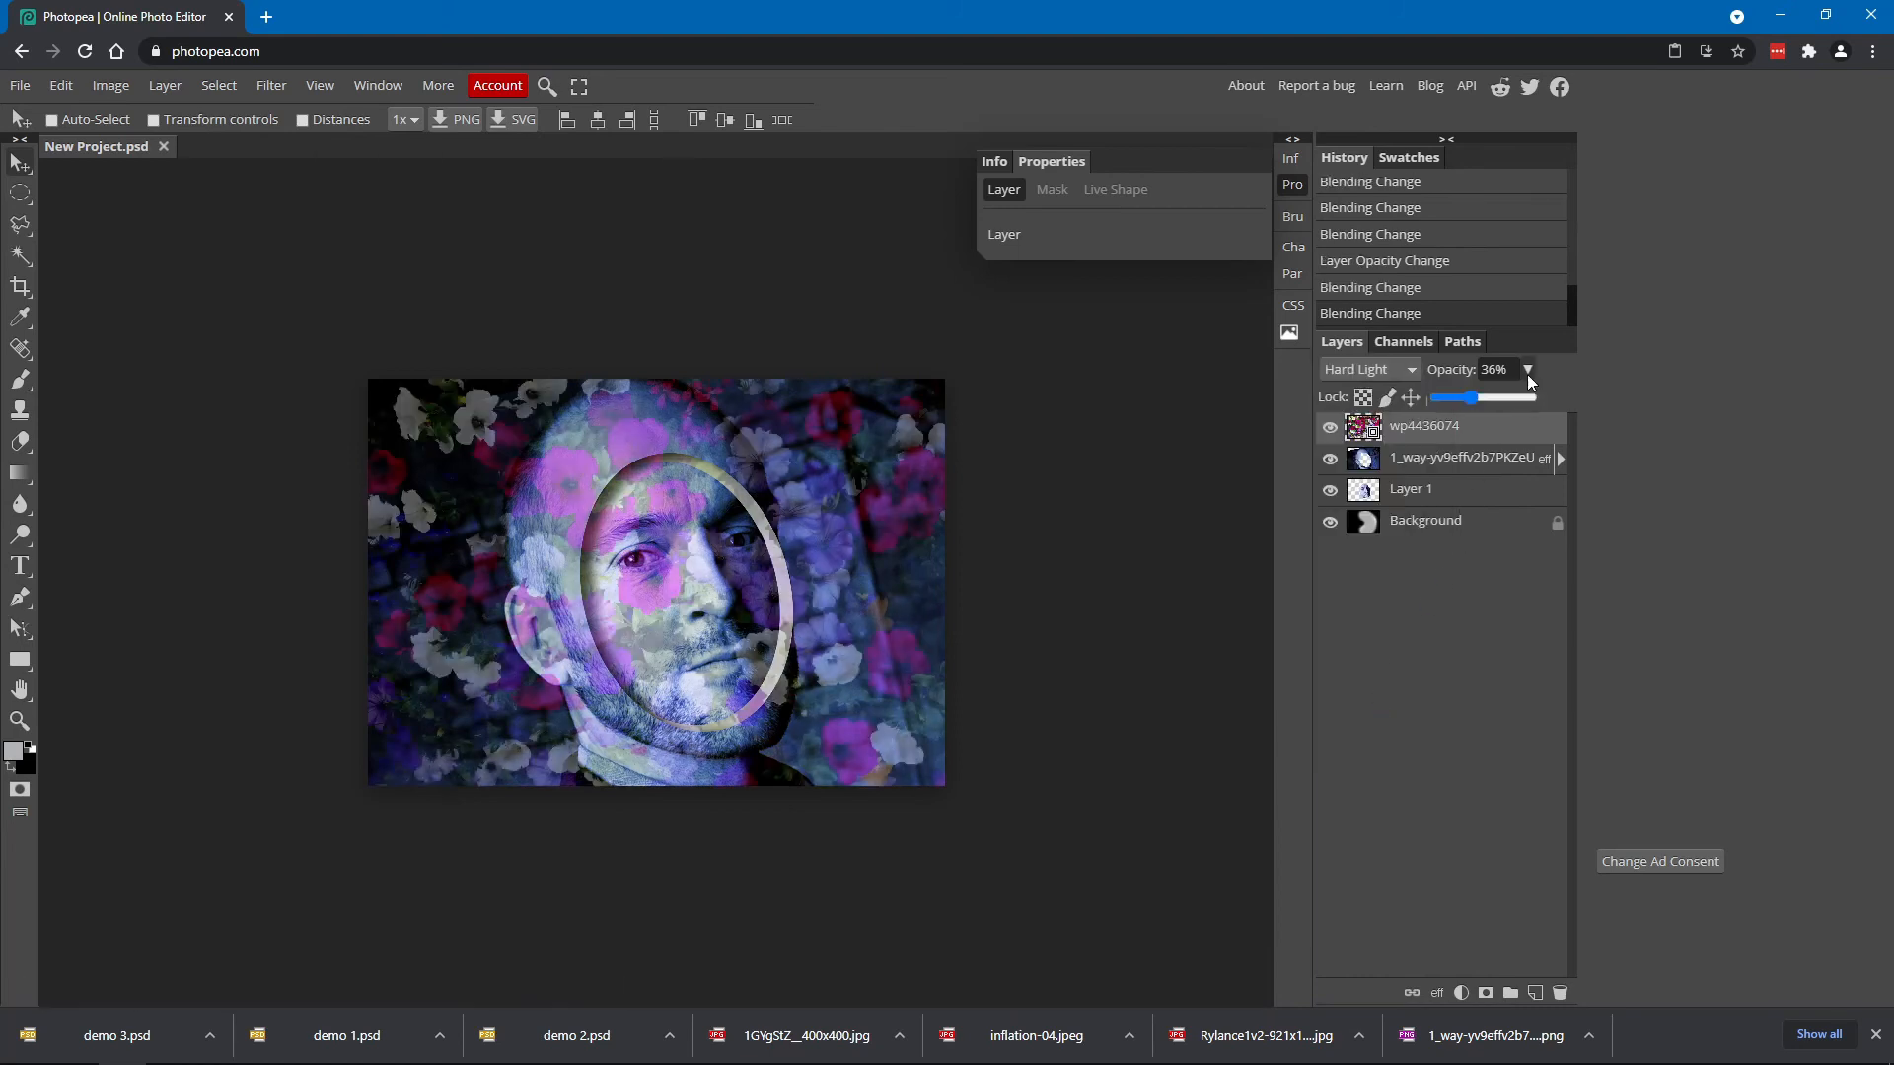
mouse_move(1487, 393)
mouse_down()
mouse_move(1547, 400)
mouse_move(1482, 401)
mouse_up()
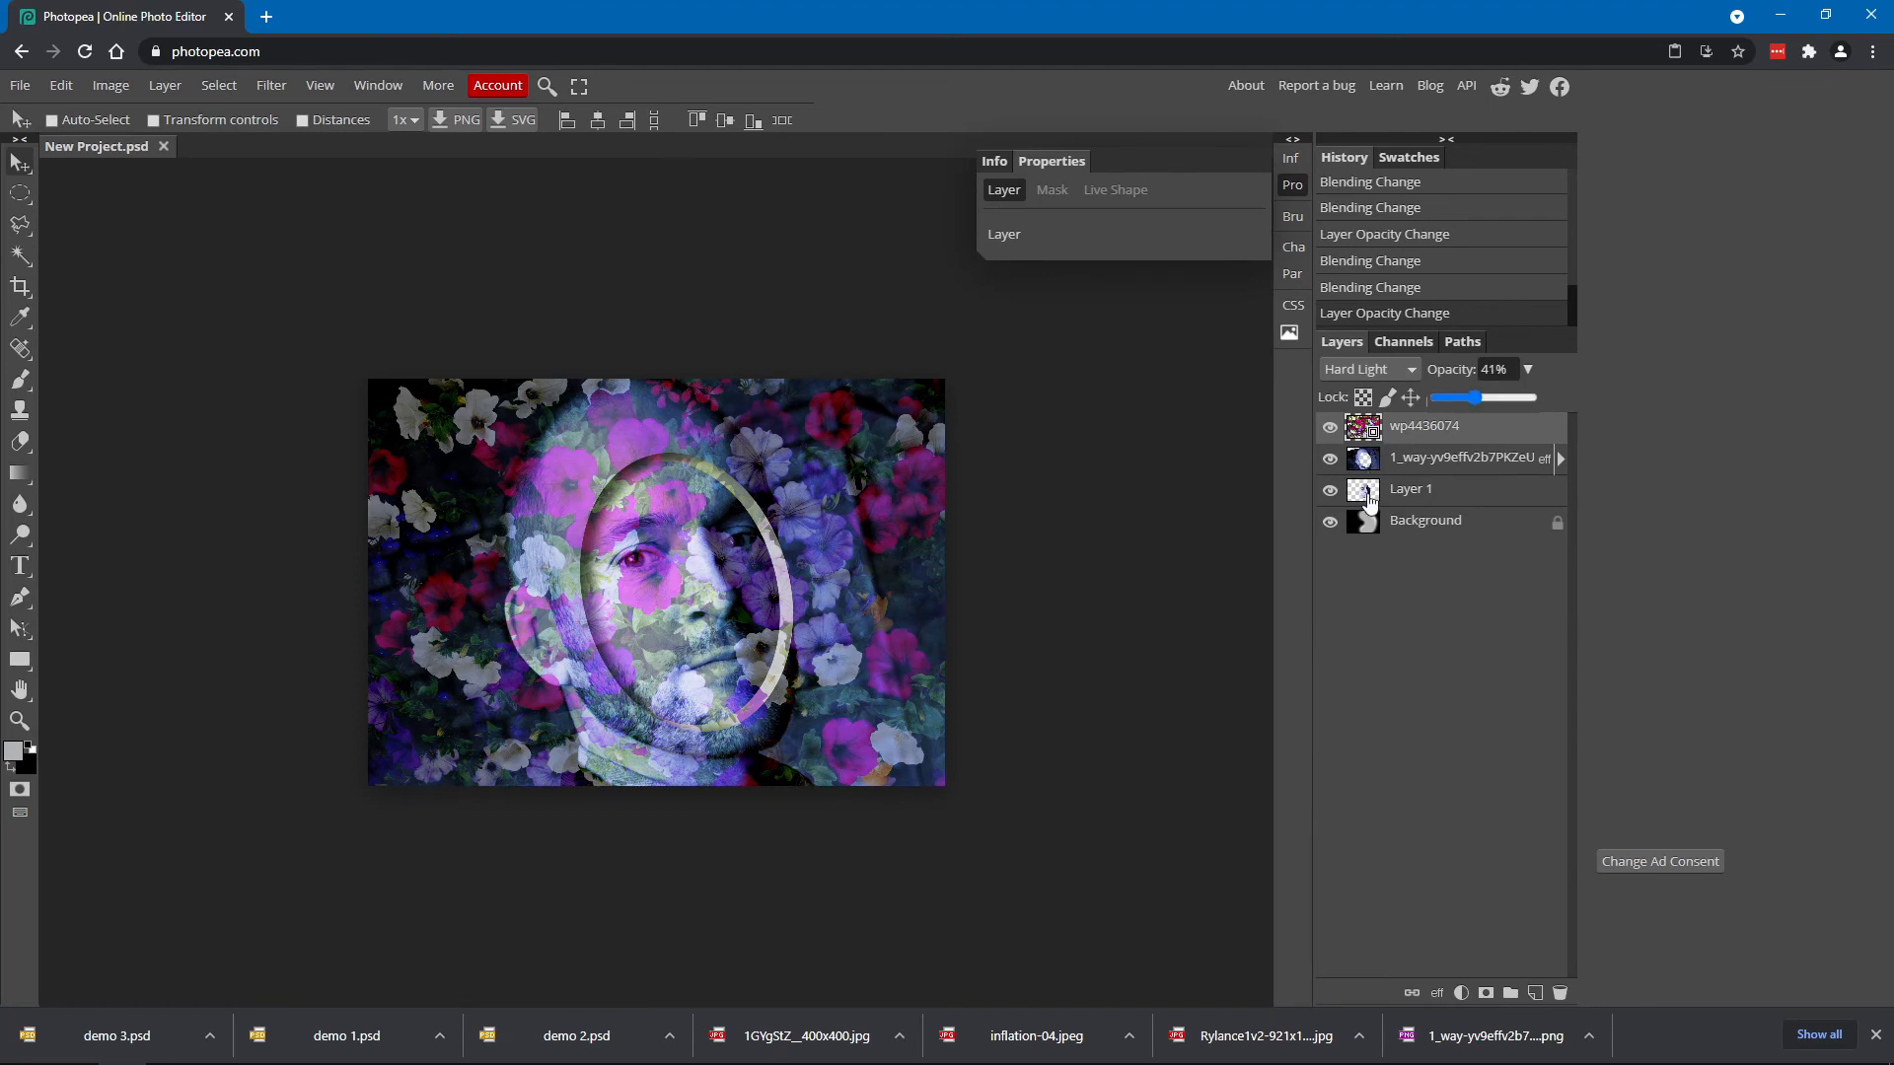
Try the blue face layer above the flower layer with the flower opacity at 45%, and return the flower layer to the top
drag(1367, 461, 1369, 425)
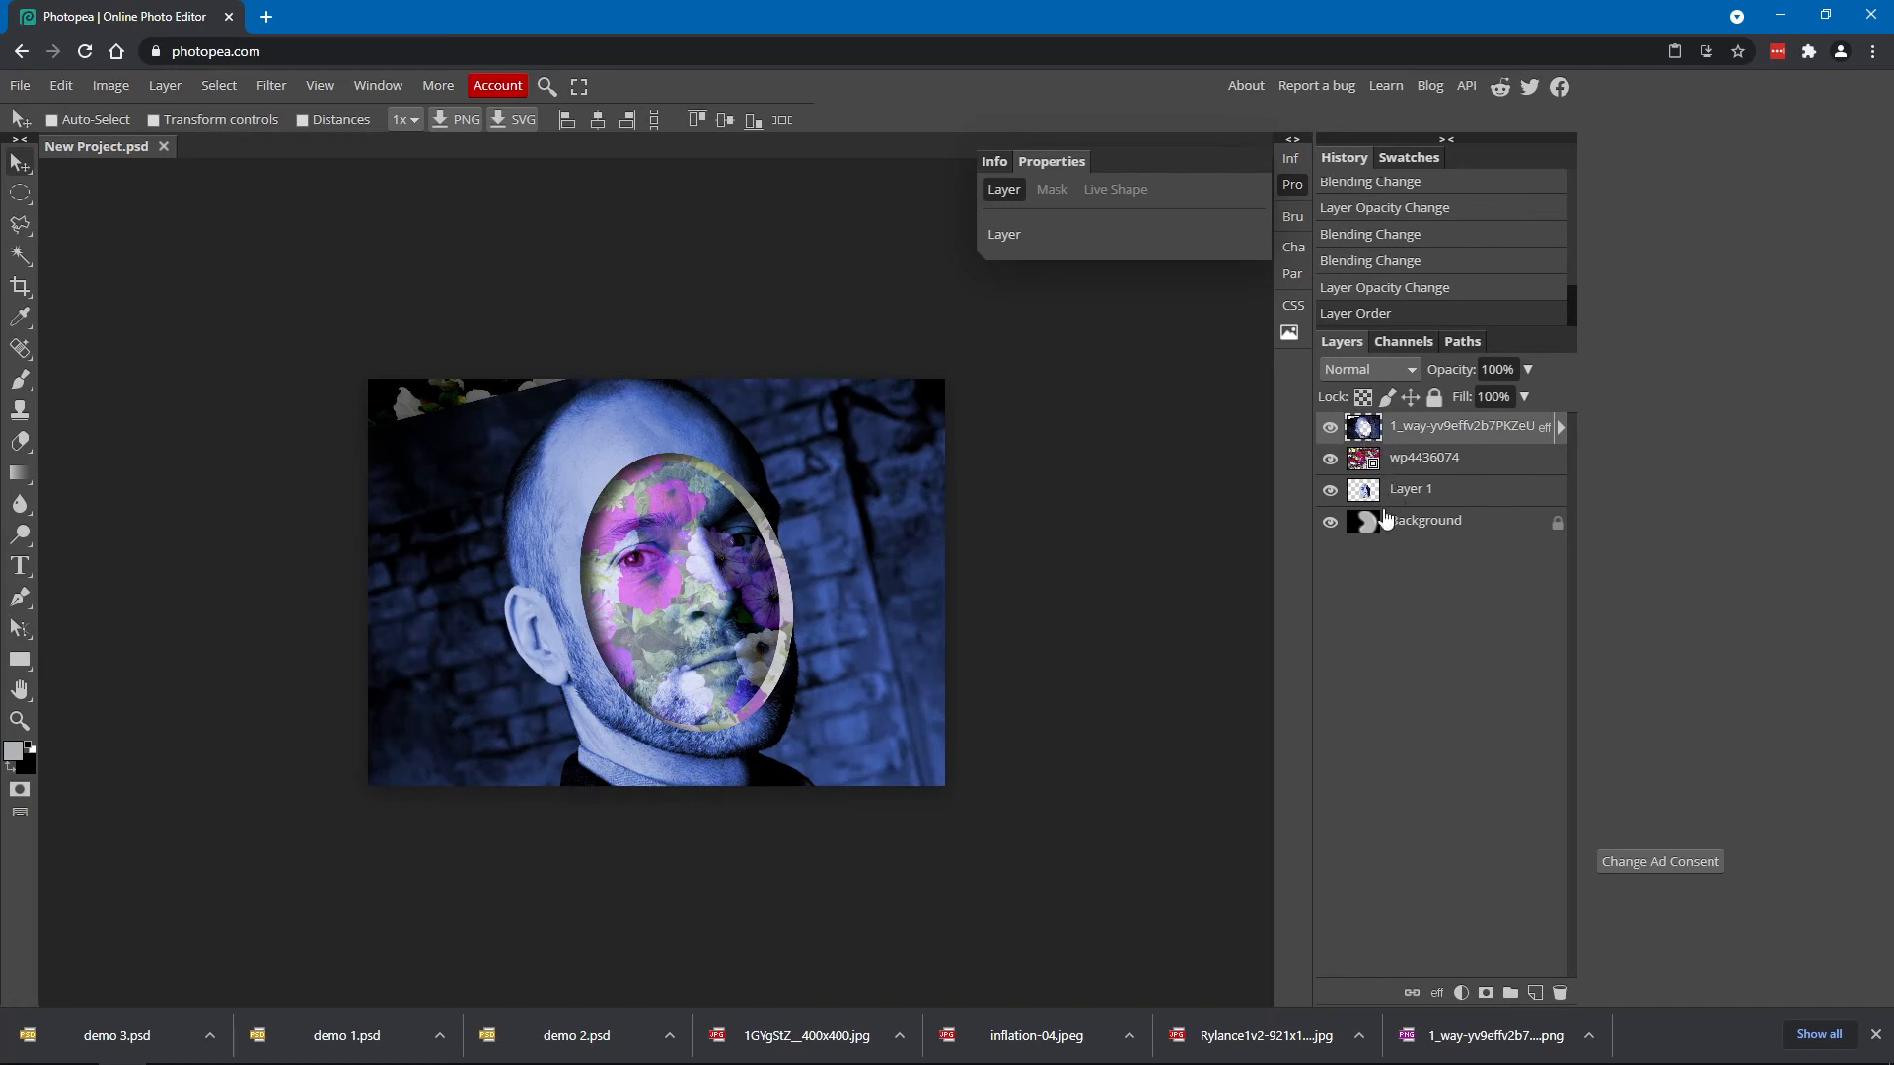
click(1367, 459)
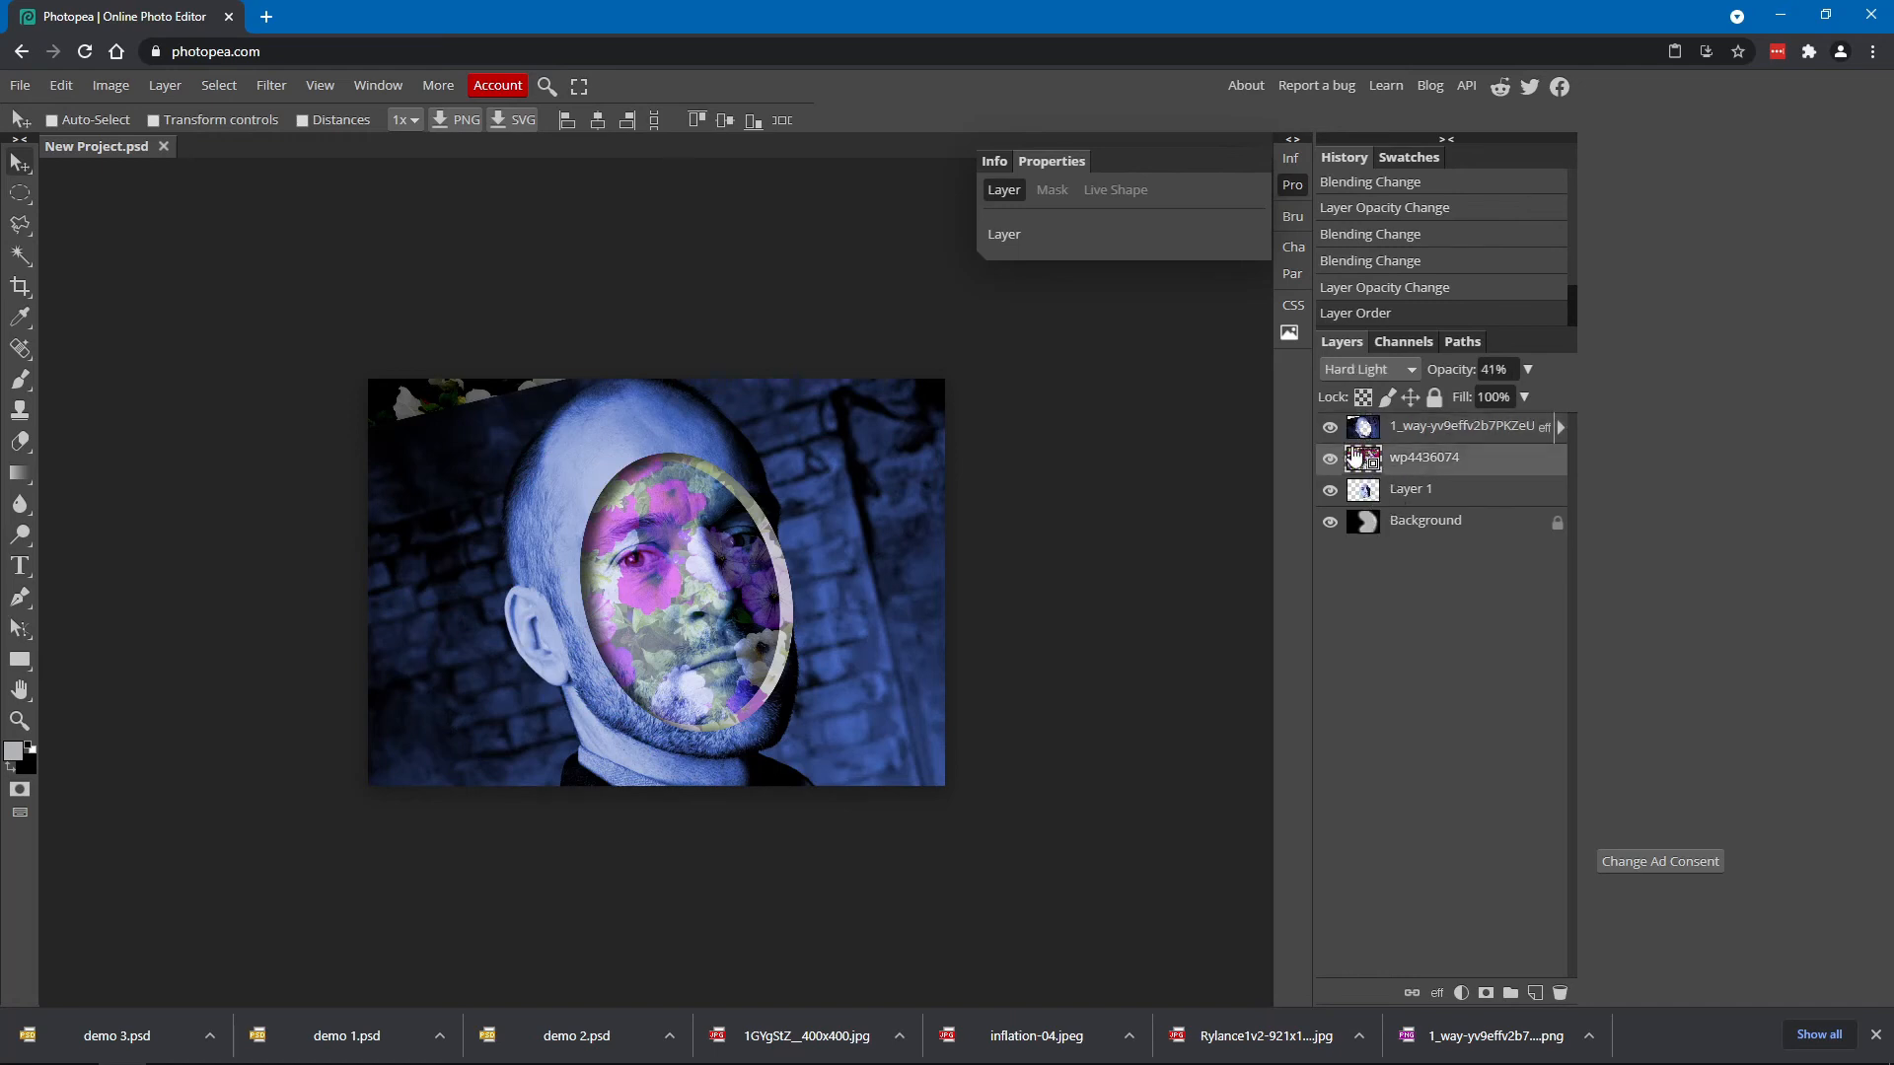
click(1527, 367)
mouse_move(1475, 394)
mouse_down()
mouse_move(1452, 393)
mouse_move(1528, 393)
mouse_move(1462, 388)
mouse_move(1477, 383)
mouse_up()
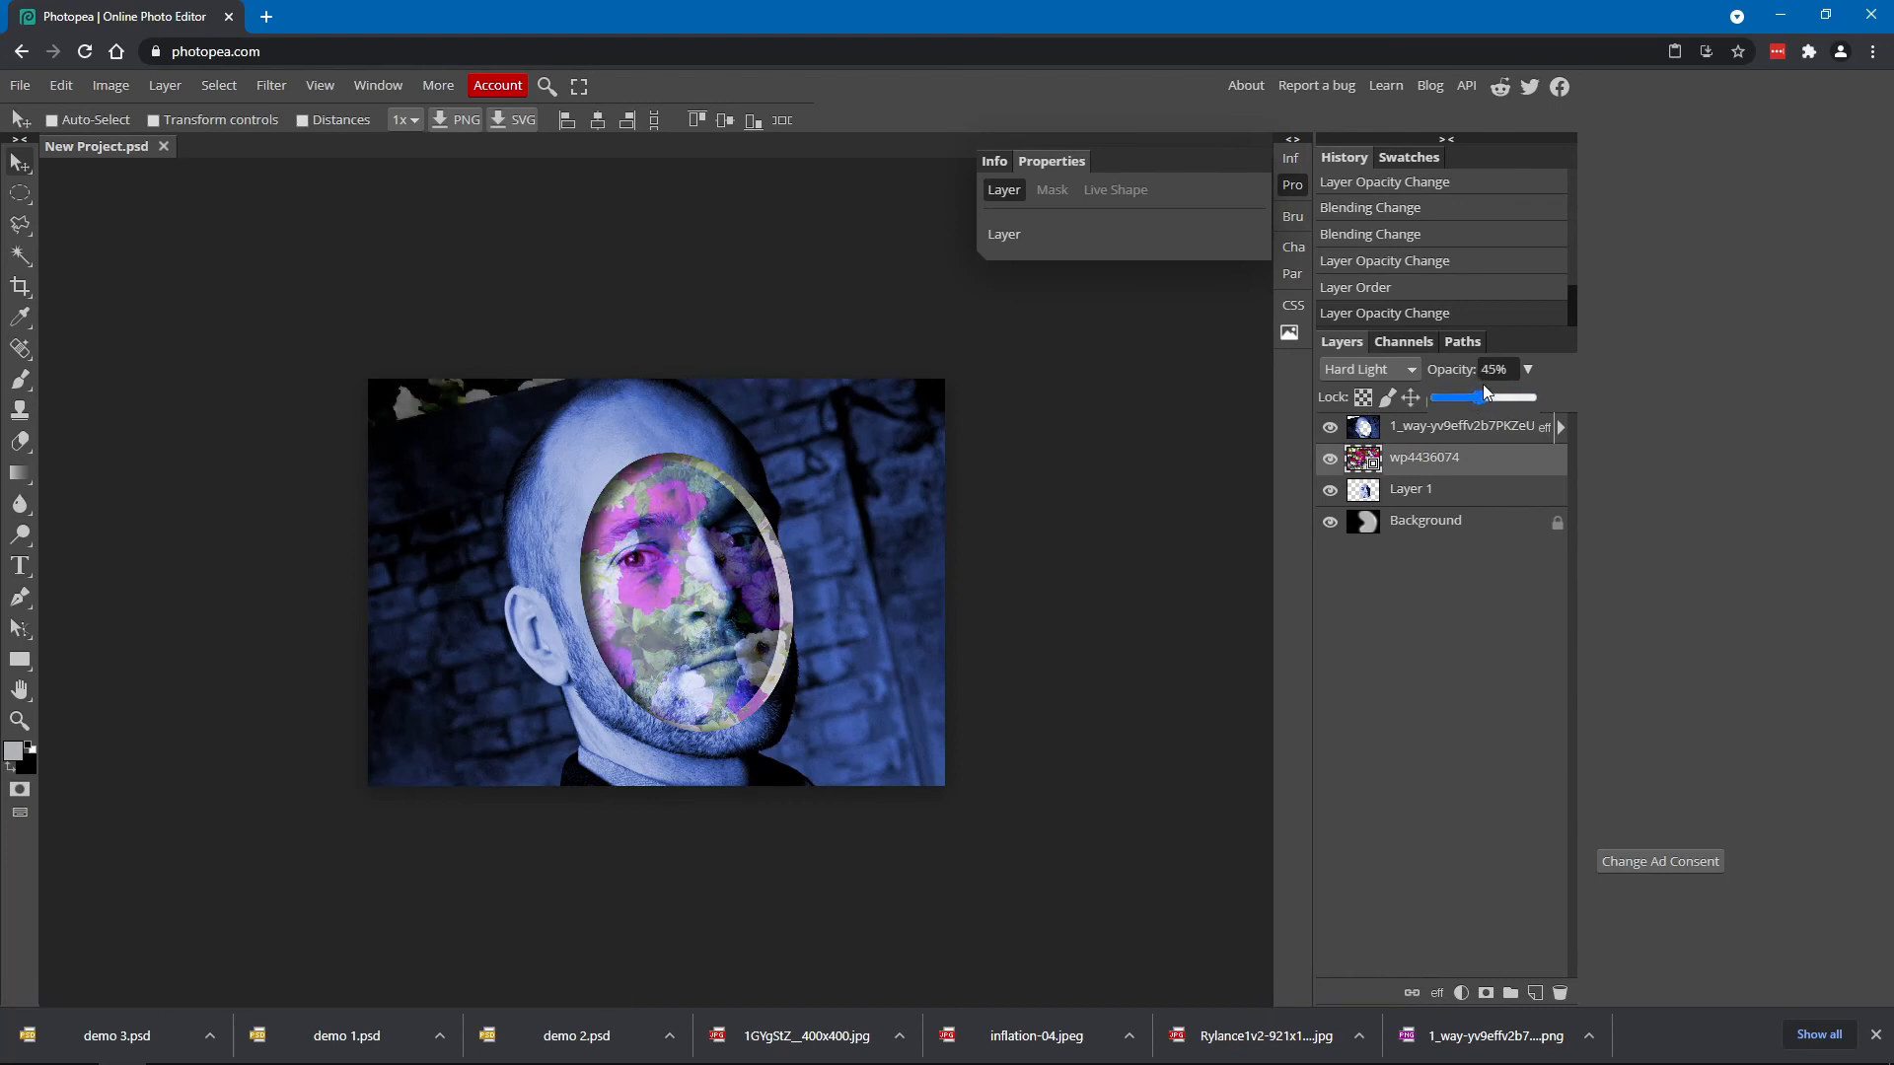
drag(1362, 460, 1366, 426)
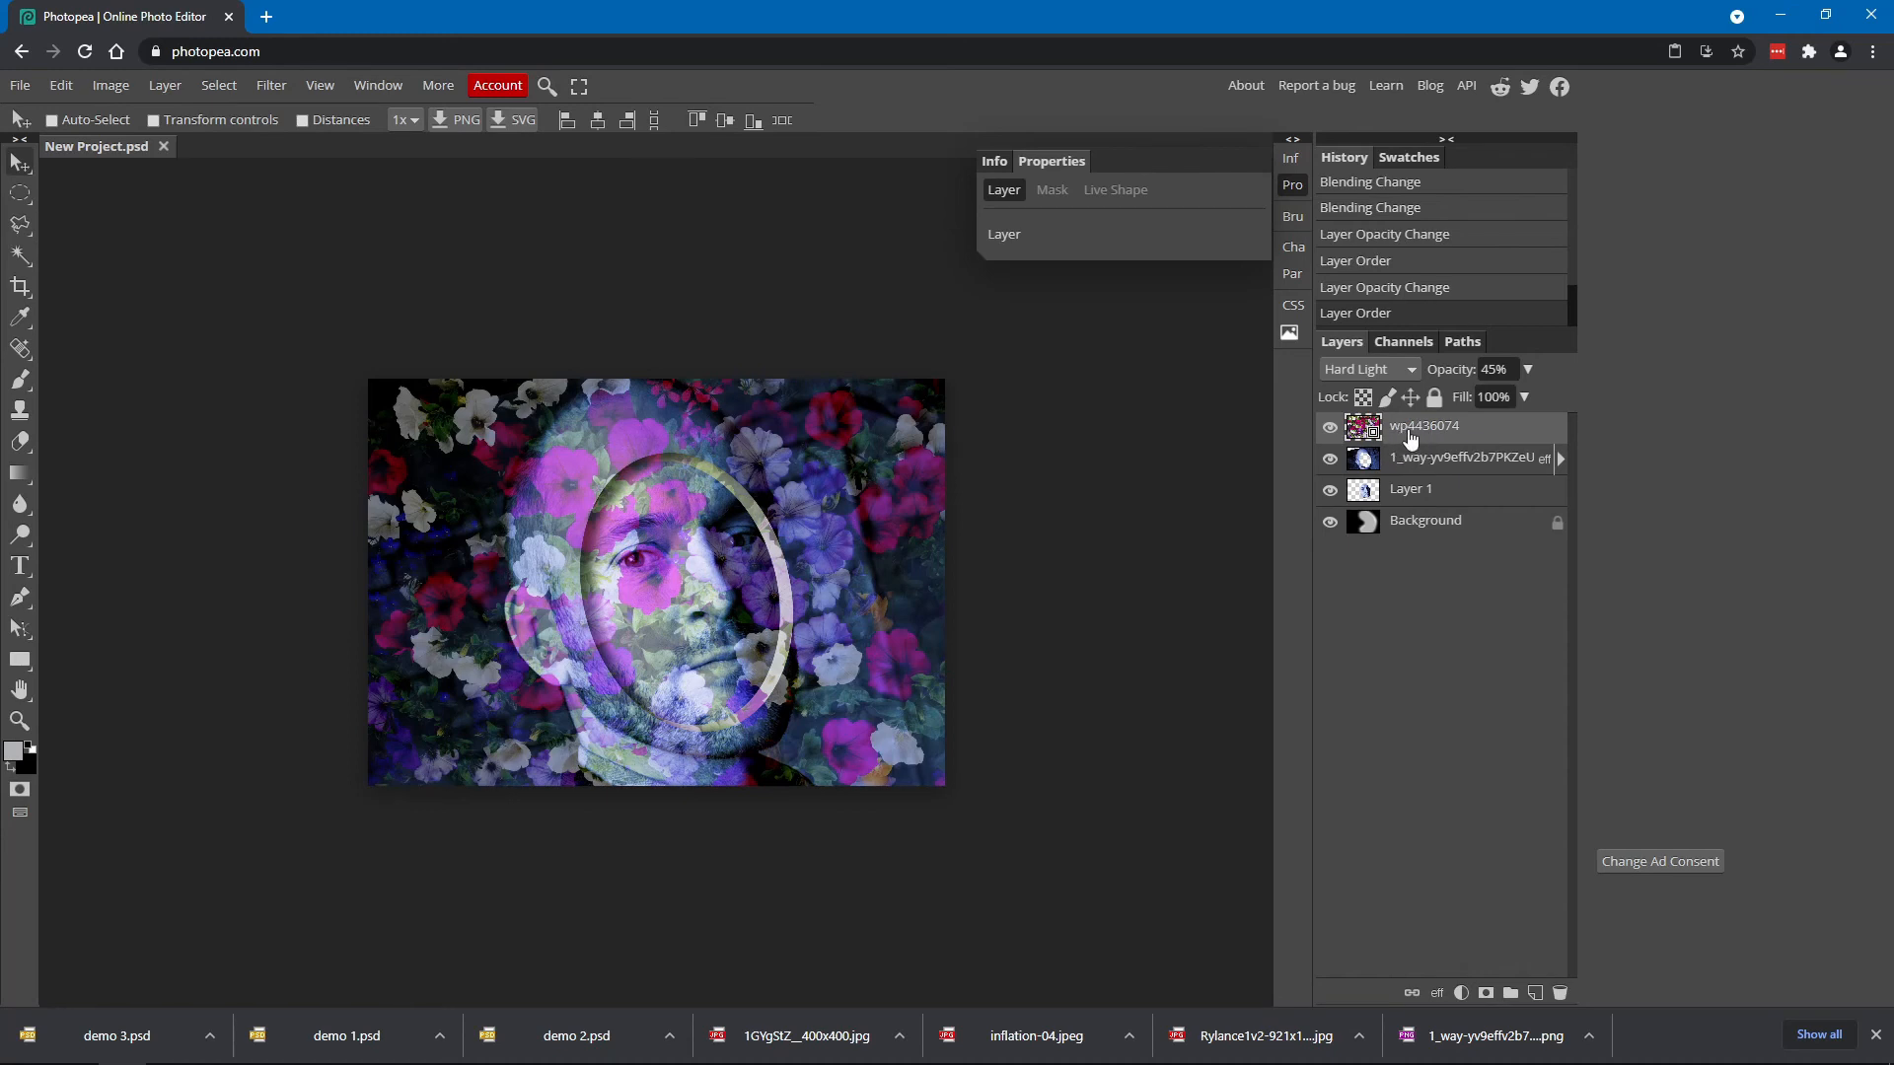
Set the flower layer's blend mode to Lighten and lower its opacity to 21%
click(1528, 369)
drag(1479, 396, 1460, 397)
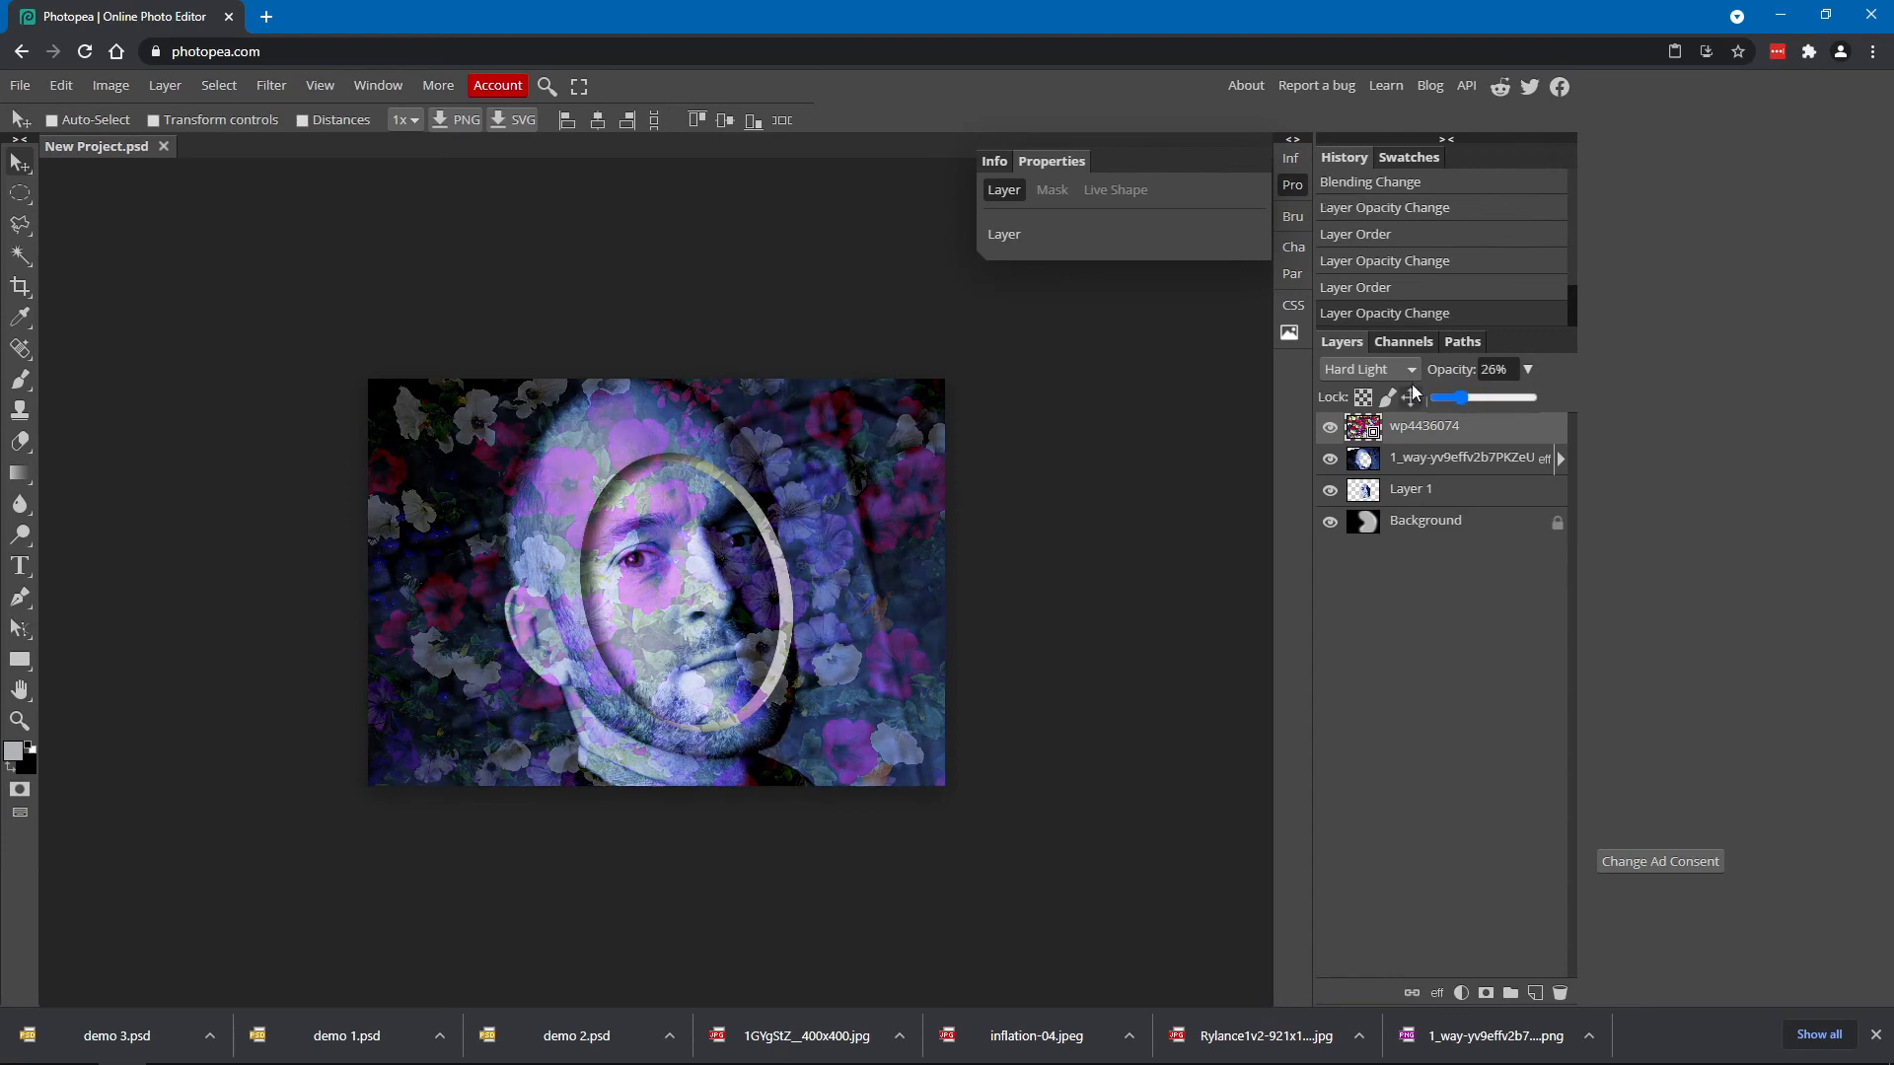
click(1394, 366)
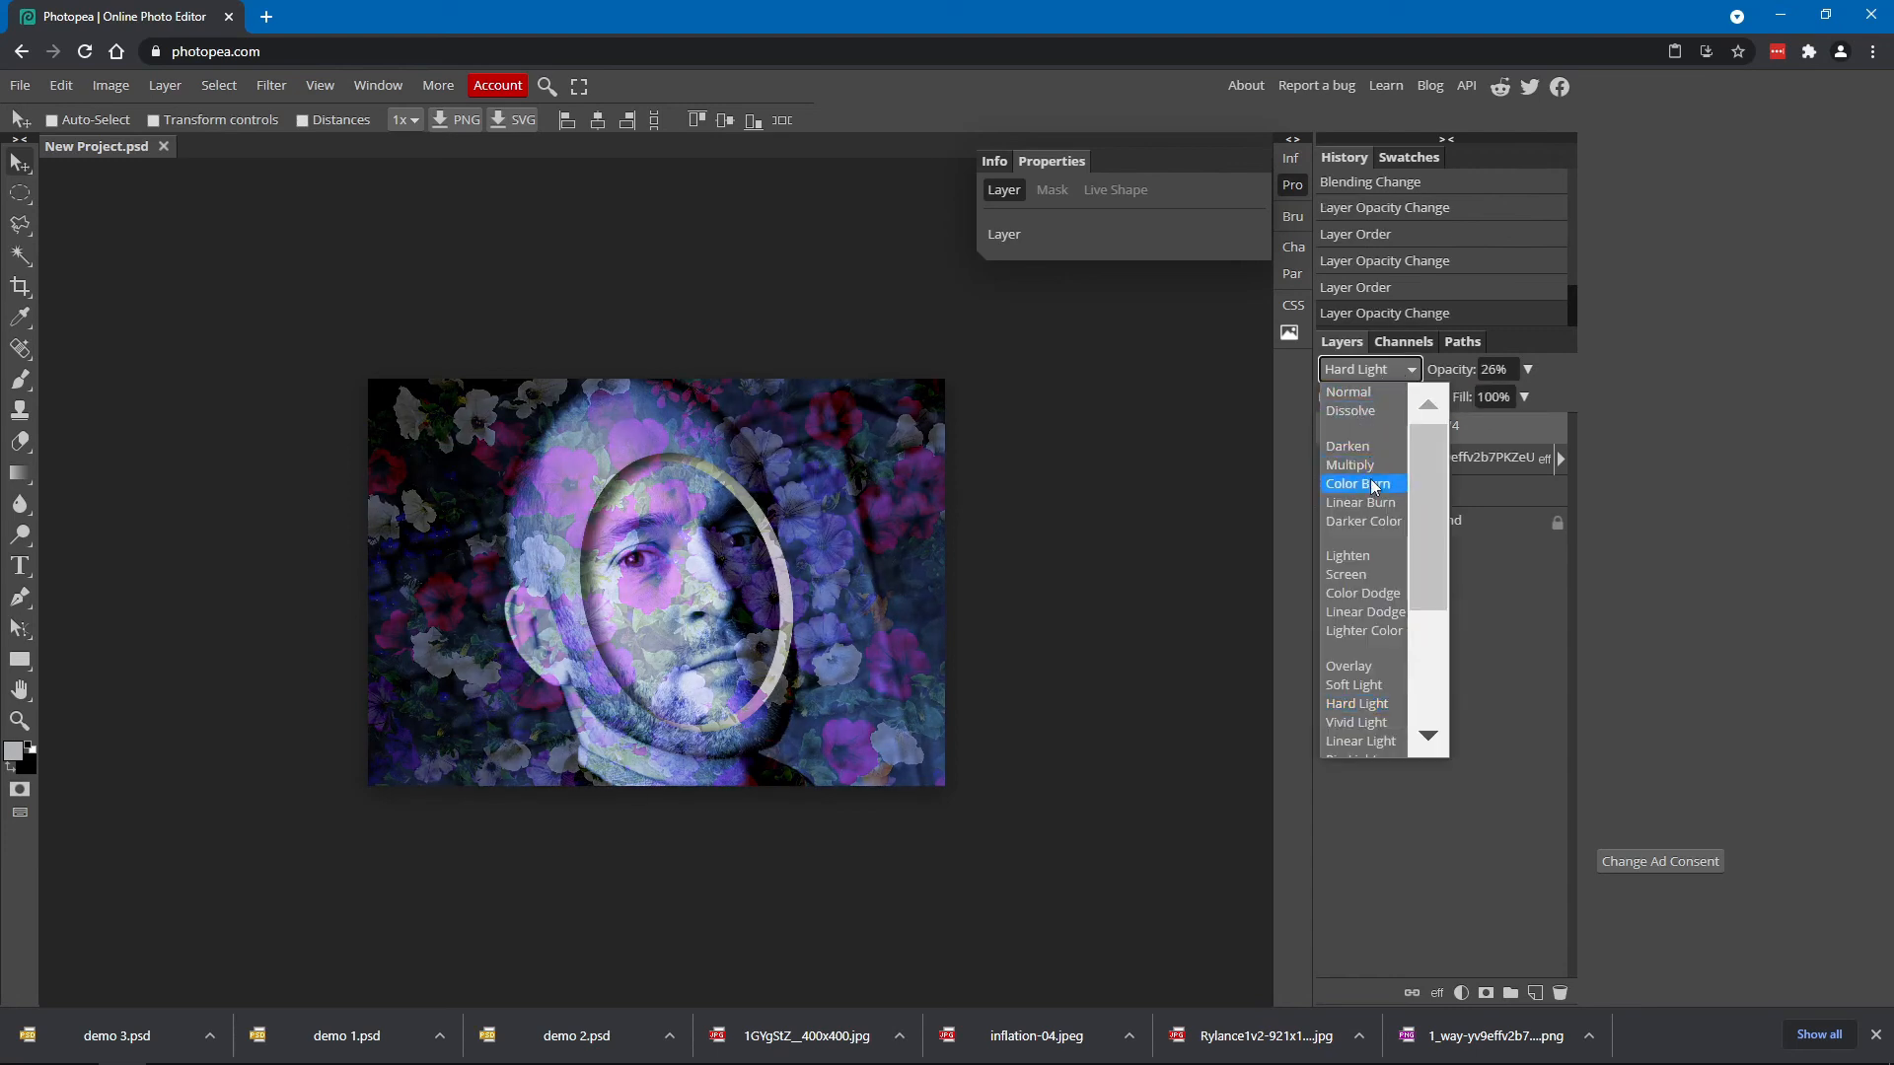
click(1373, 559)
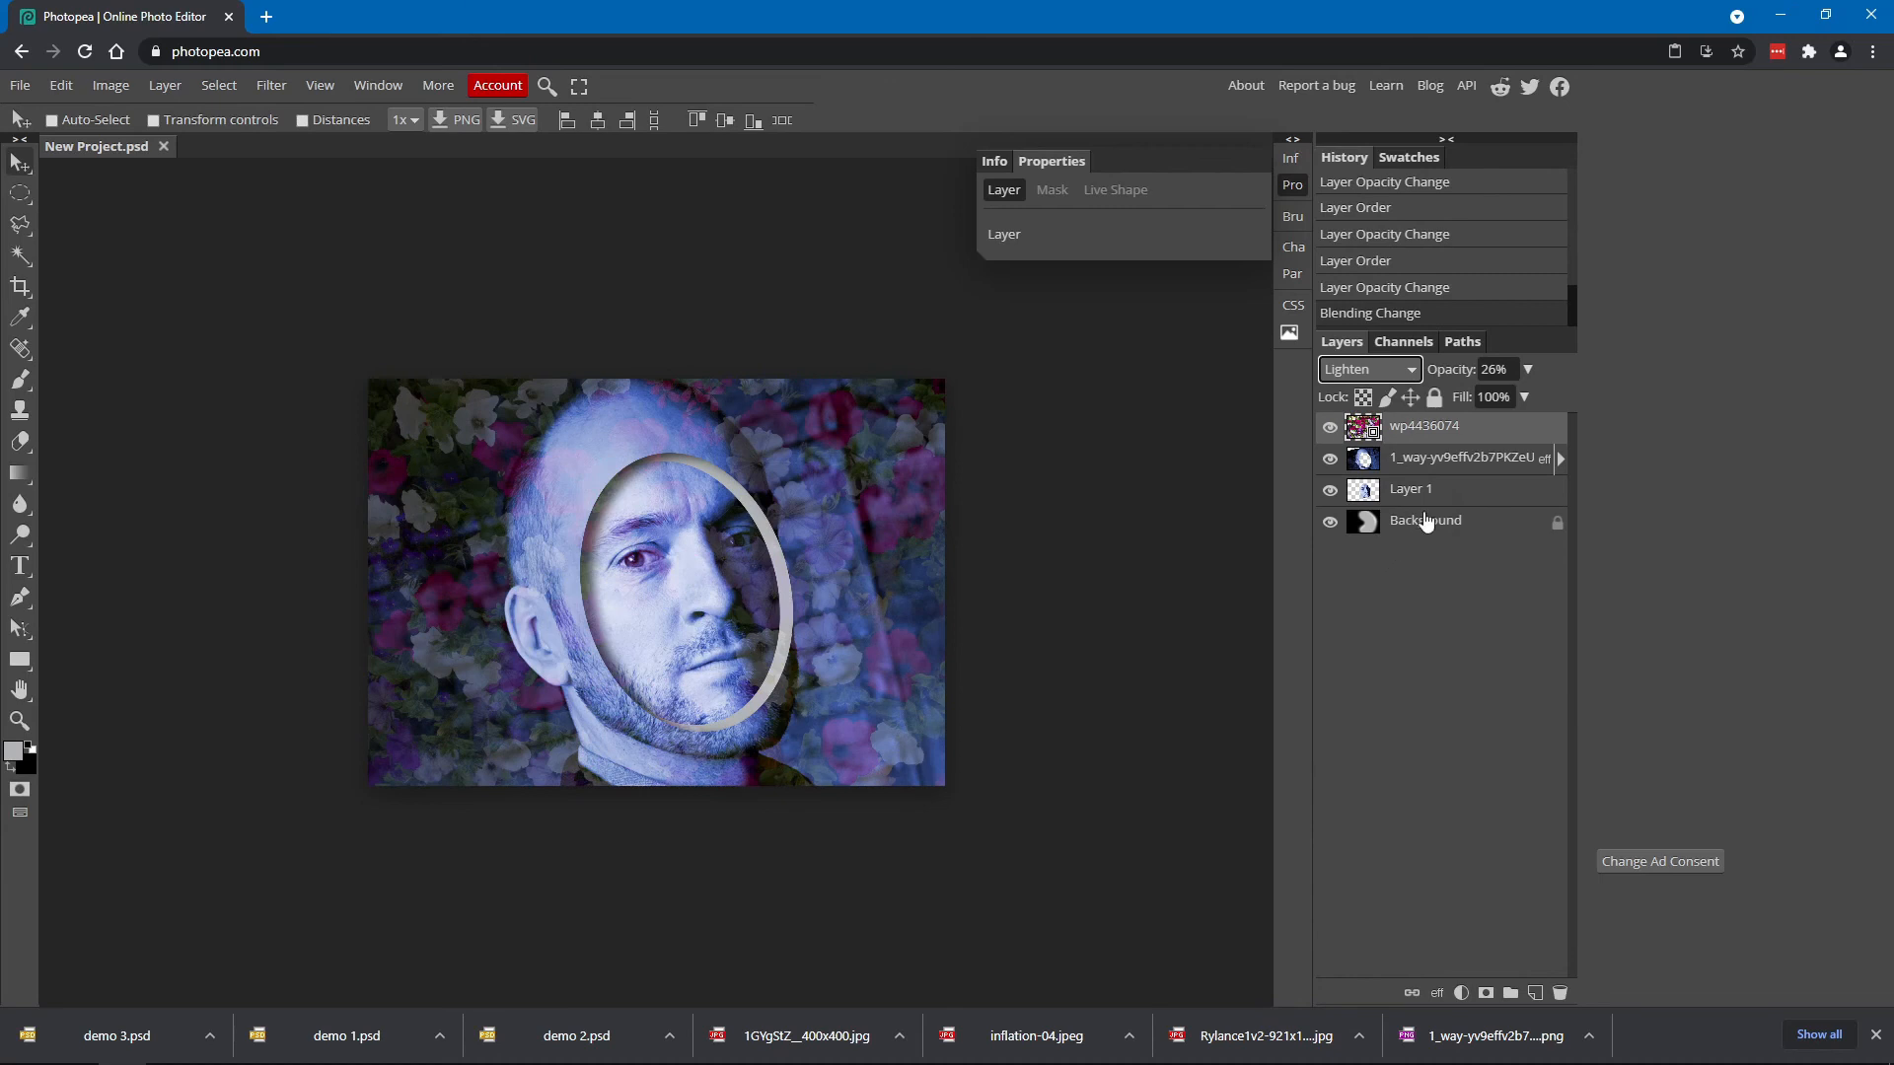
click(1528, 368)
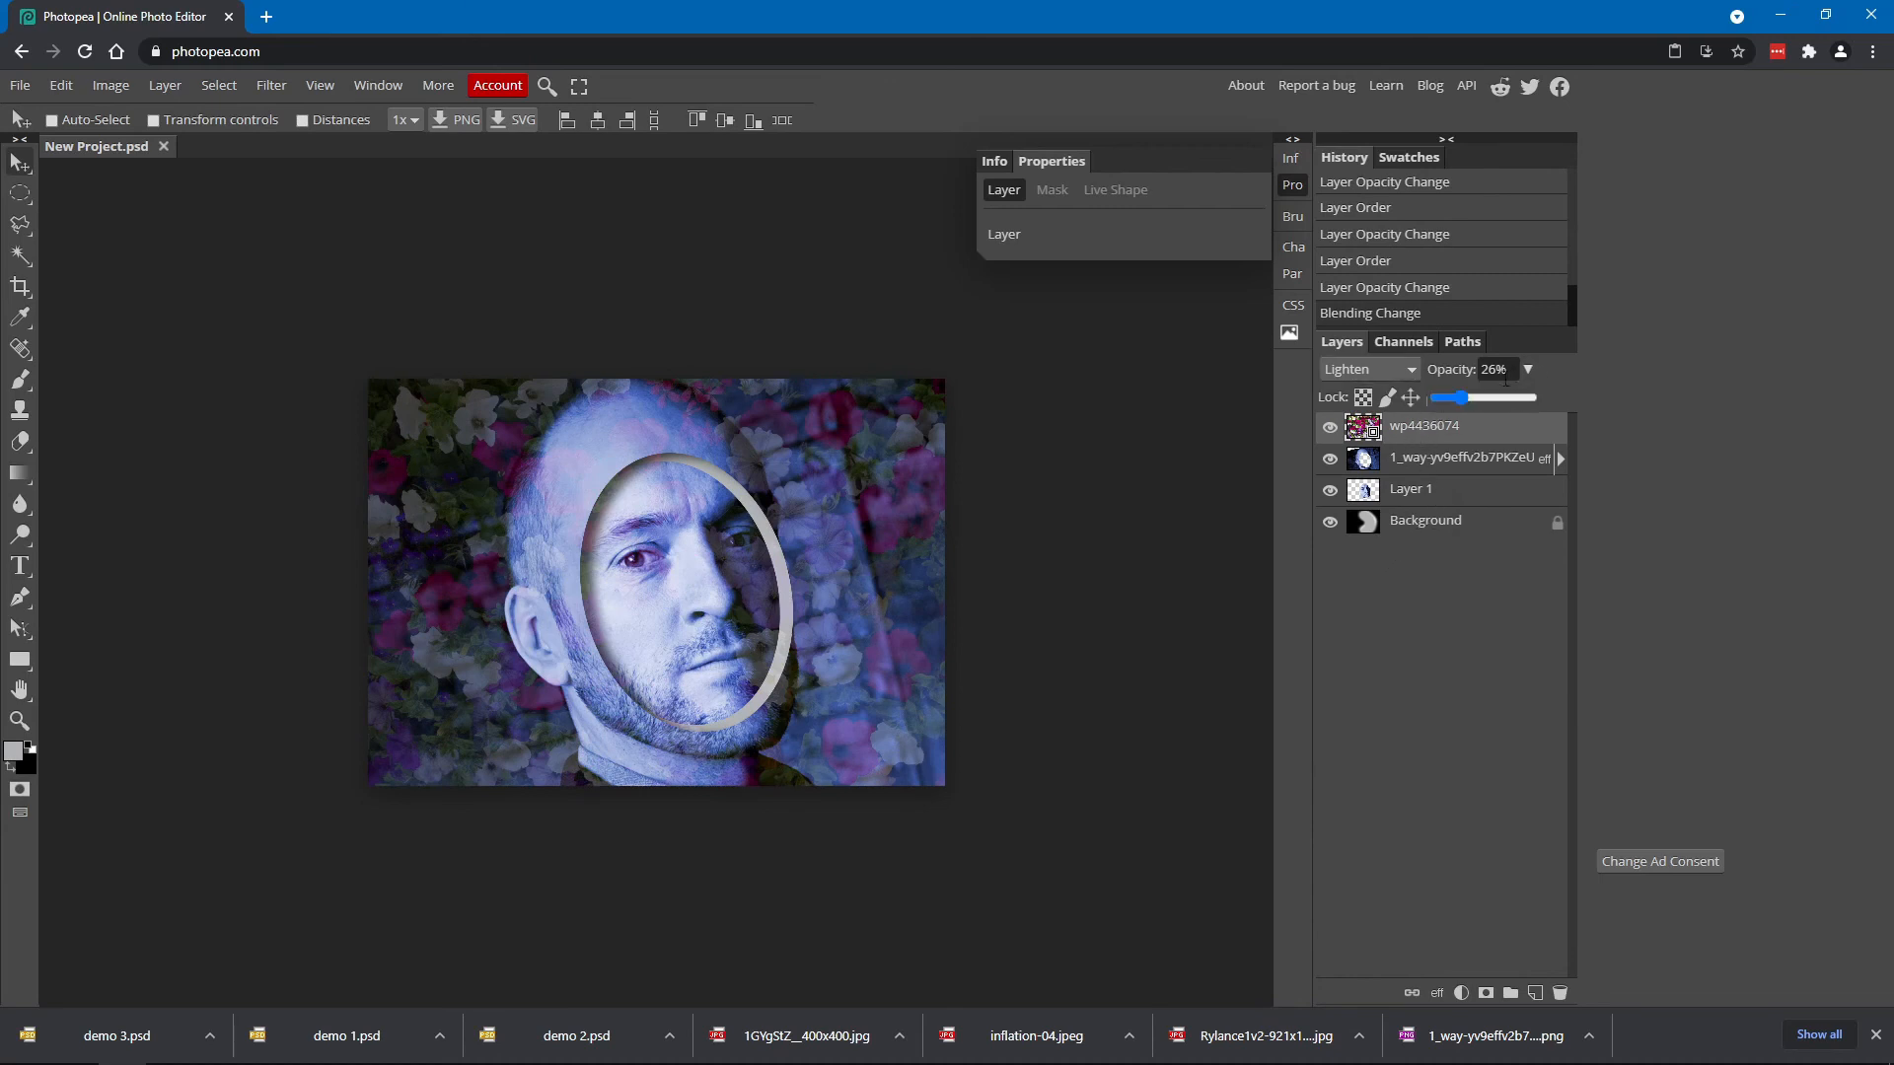
drag(1464, 399, 1462, 405)
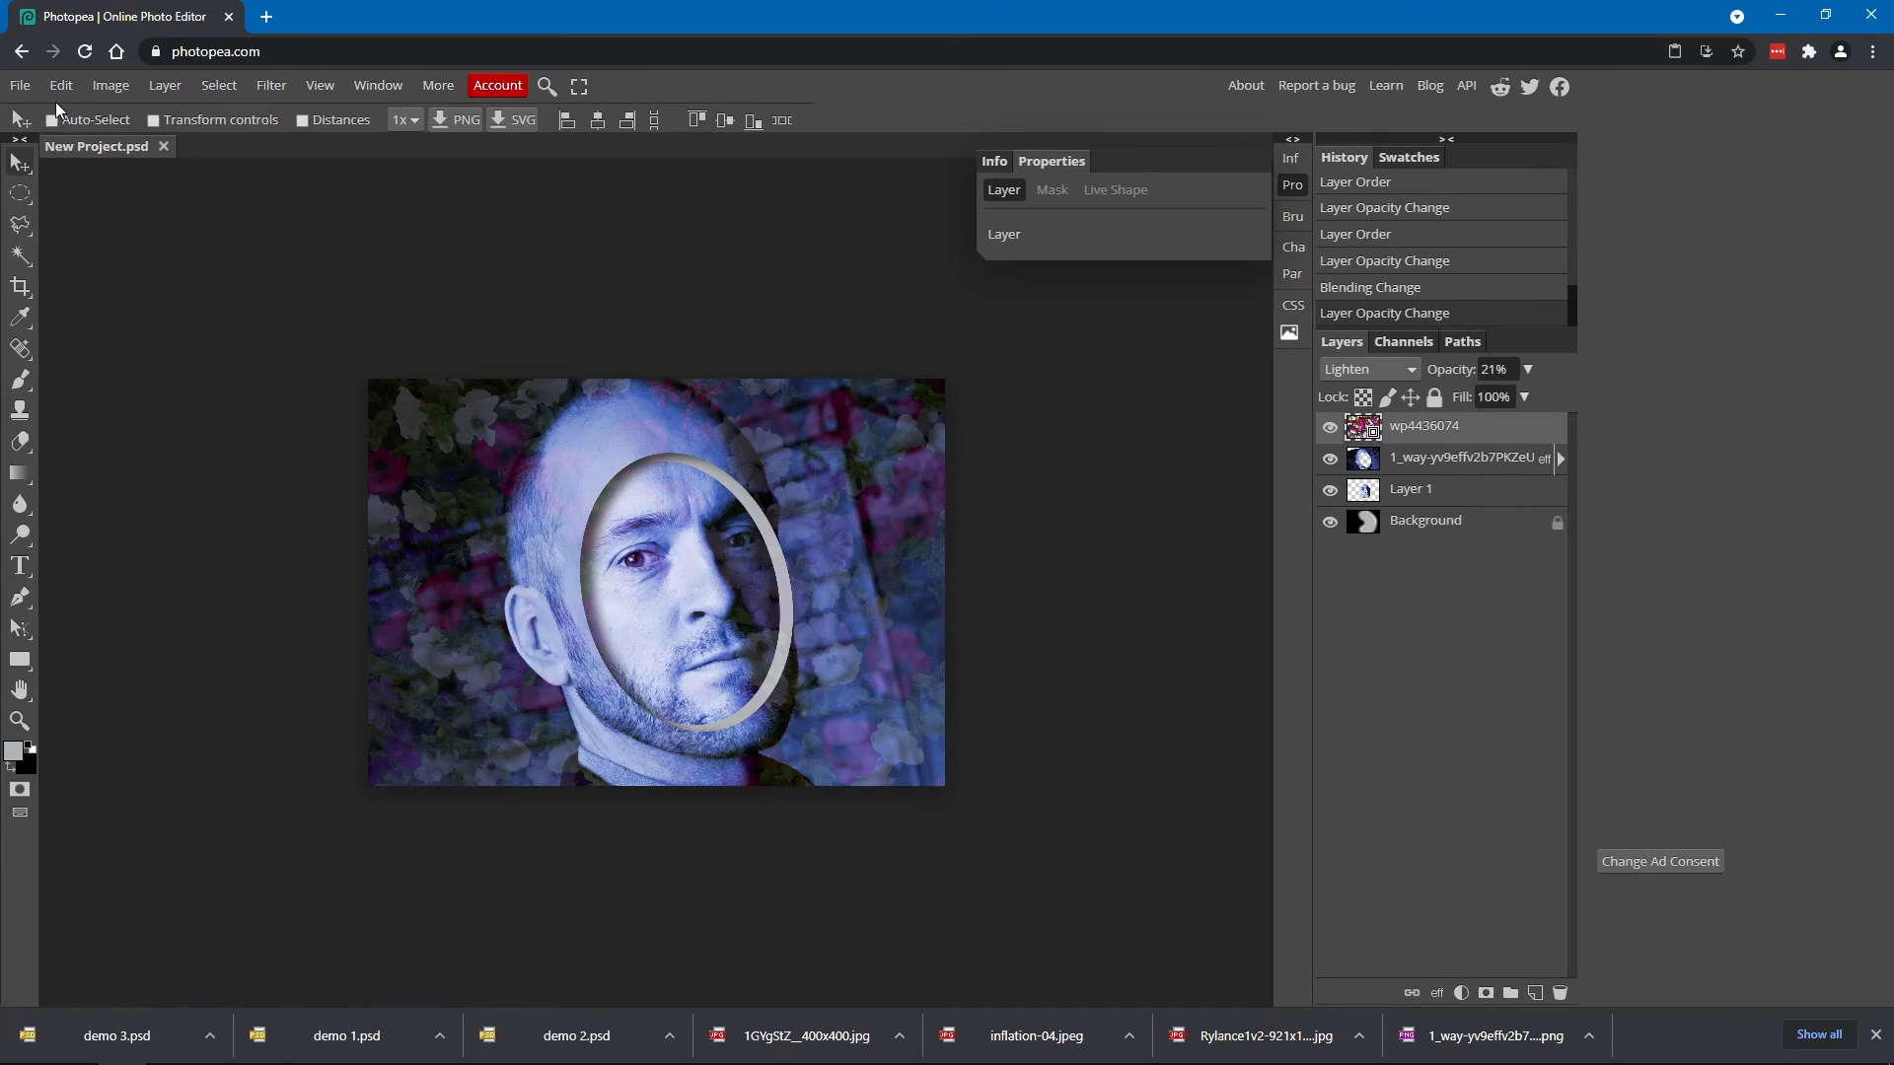
Save the layered project as a PSD, replacing the existing file demo 3.psd in the Photopea folder
click(20, 85)
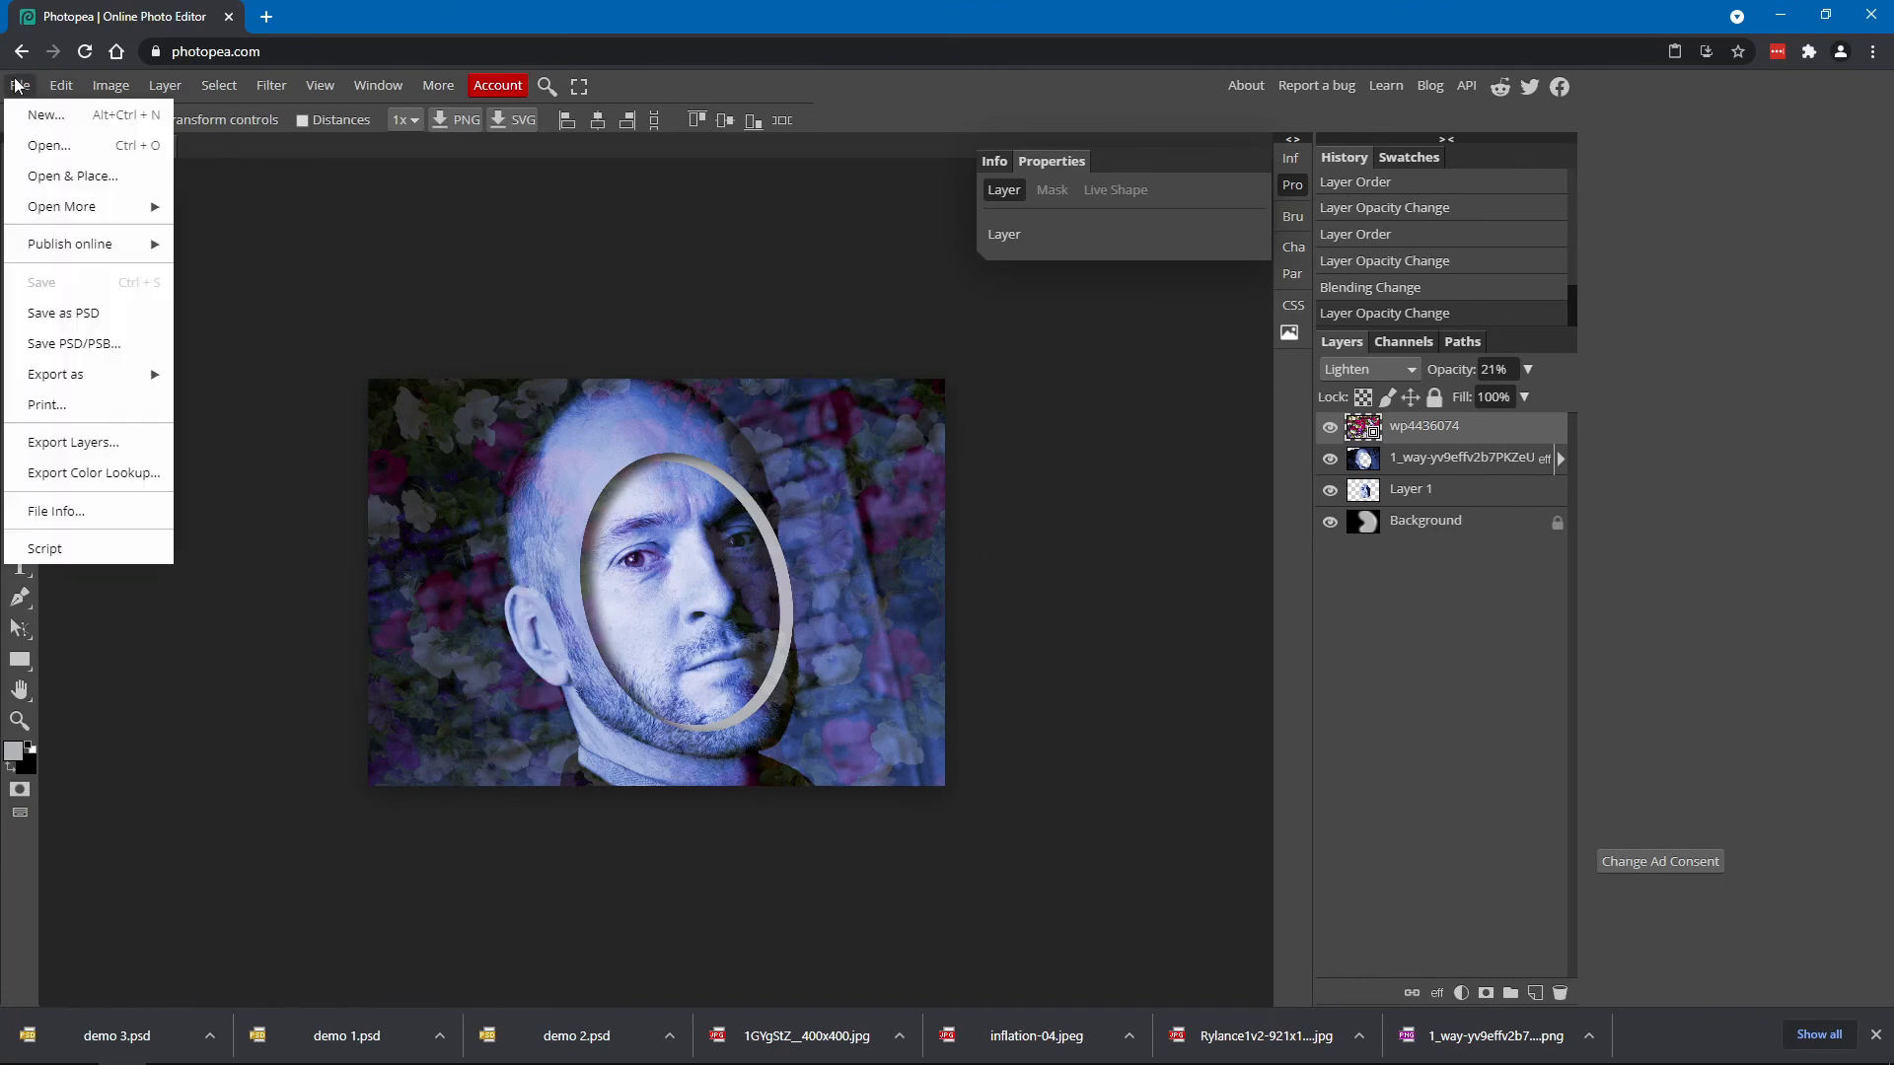
click(123, 320)
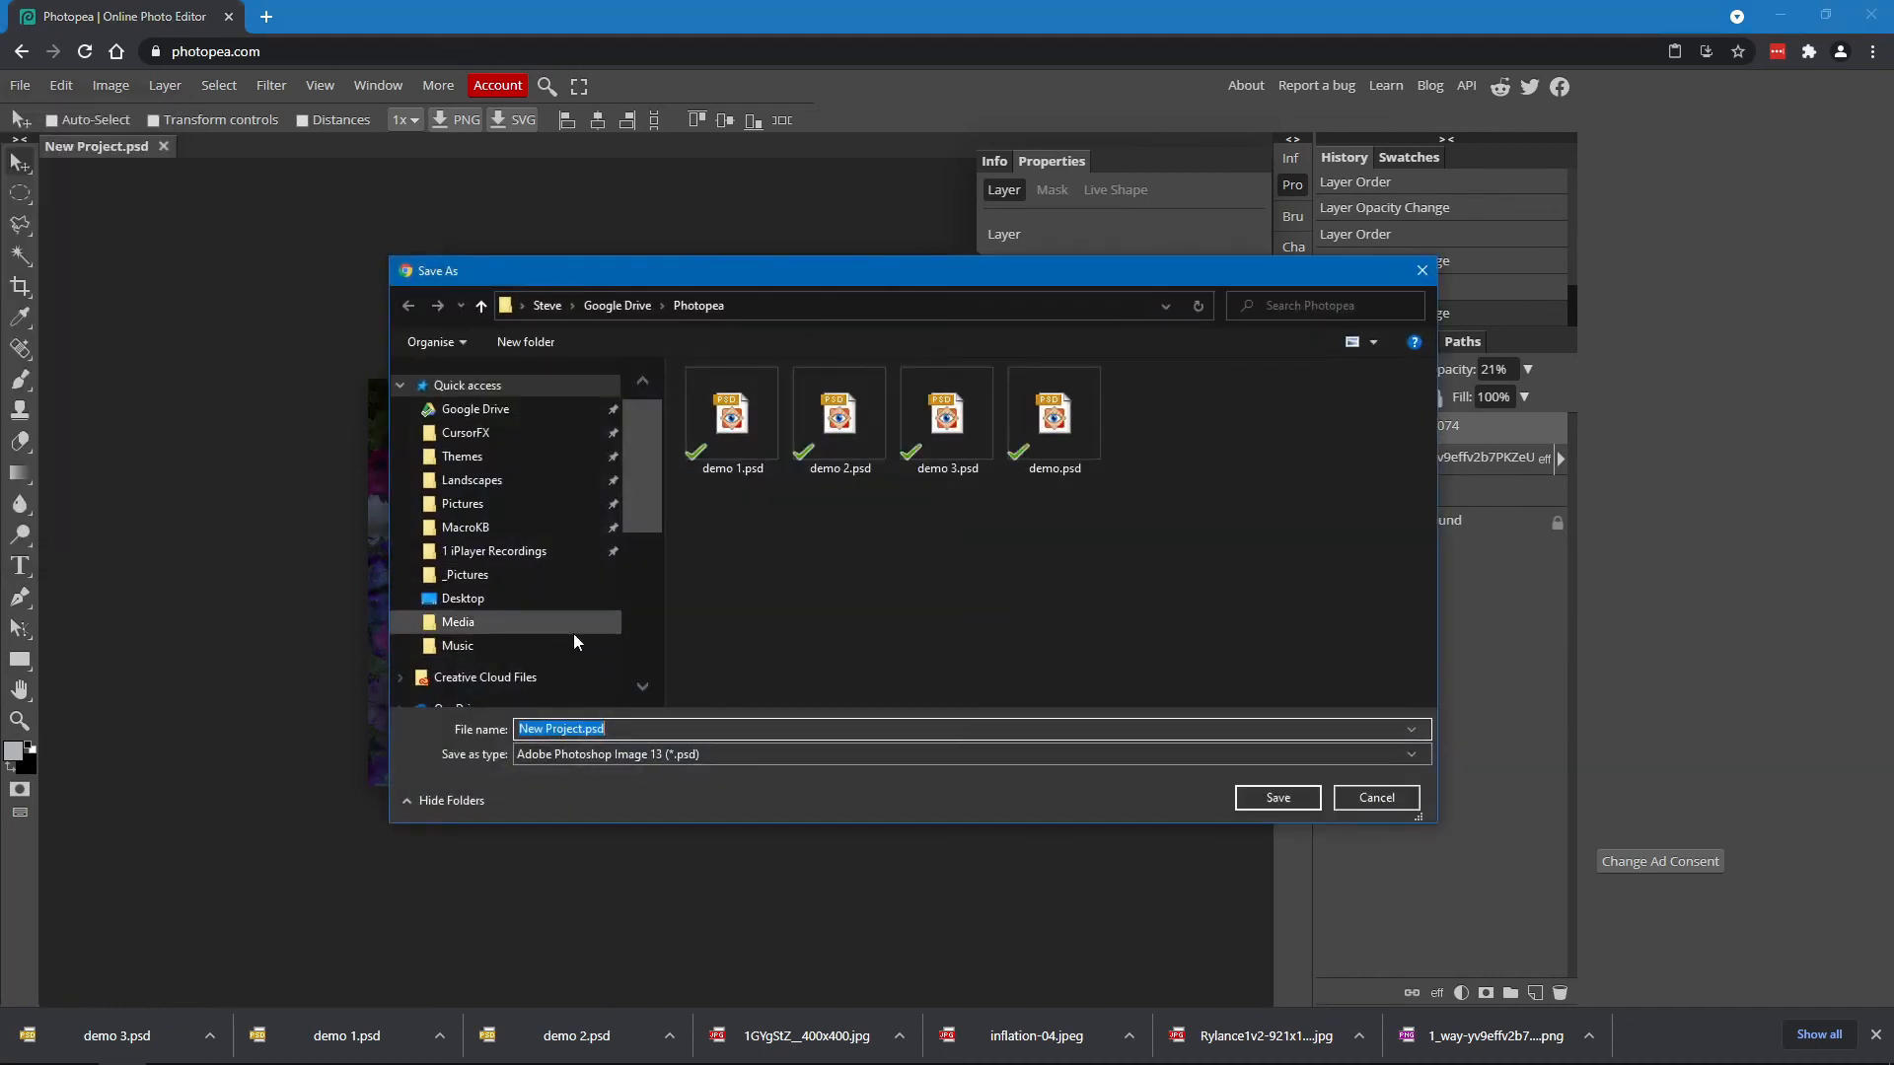
click(1070, 426)
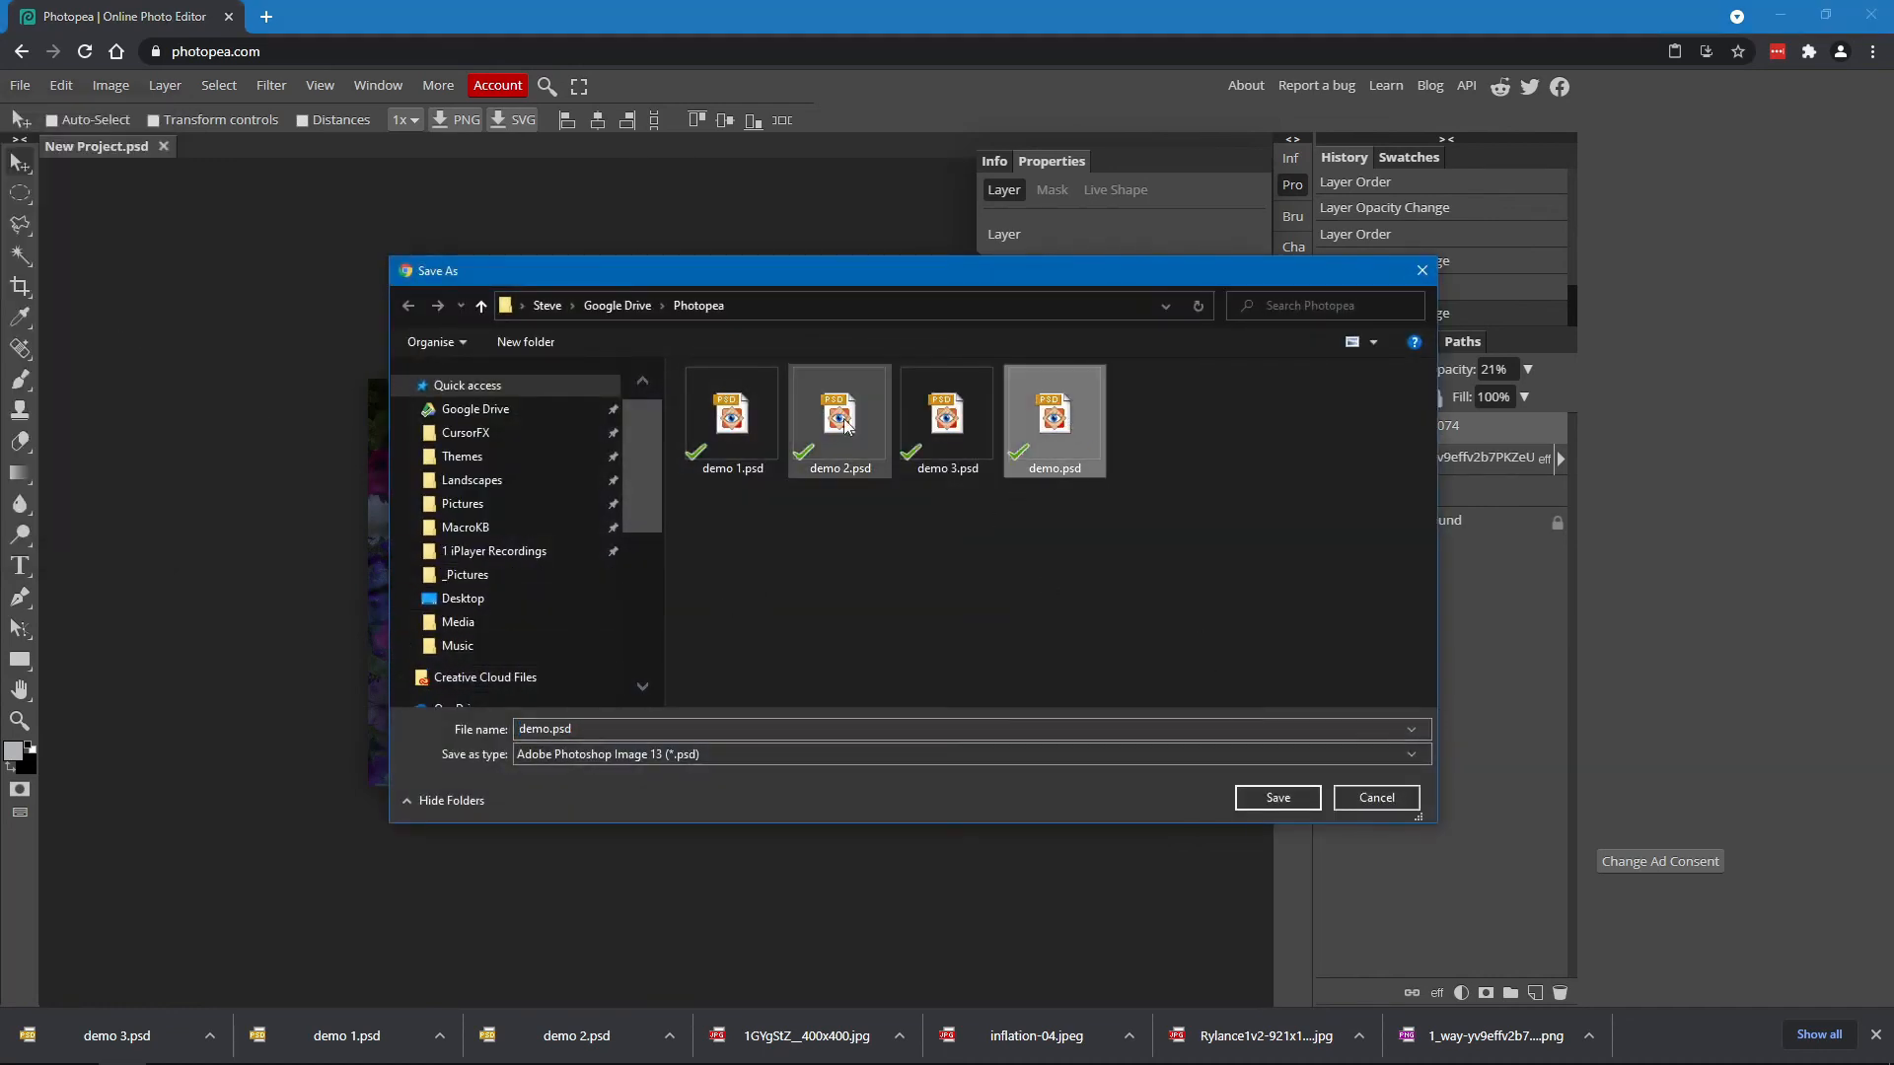
click(947, 419)
click(1275, 797)
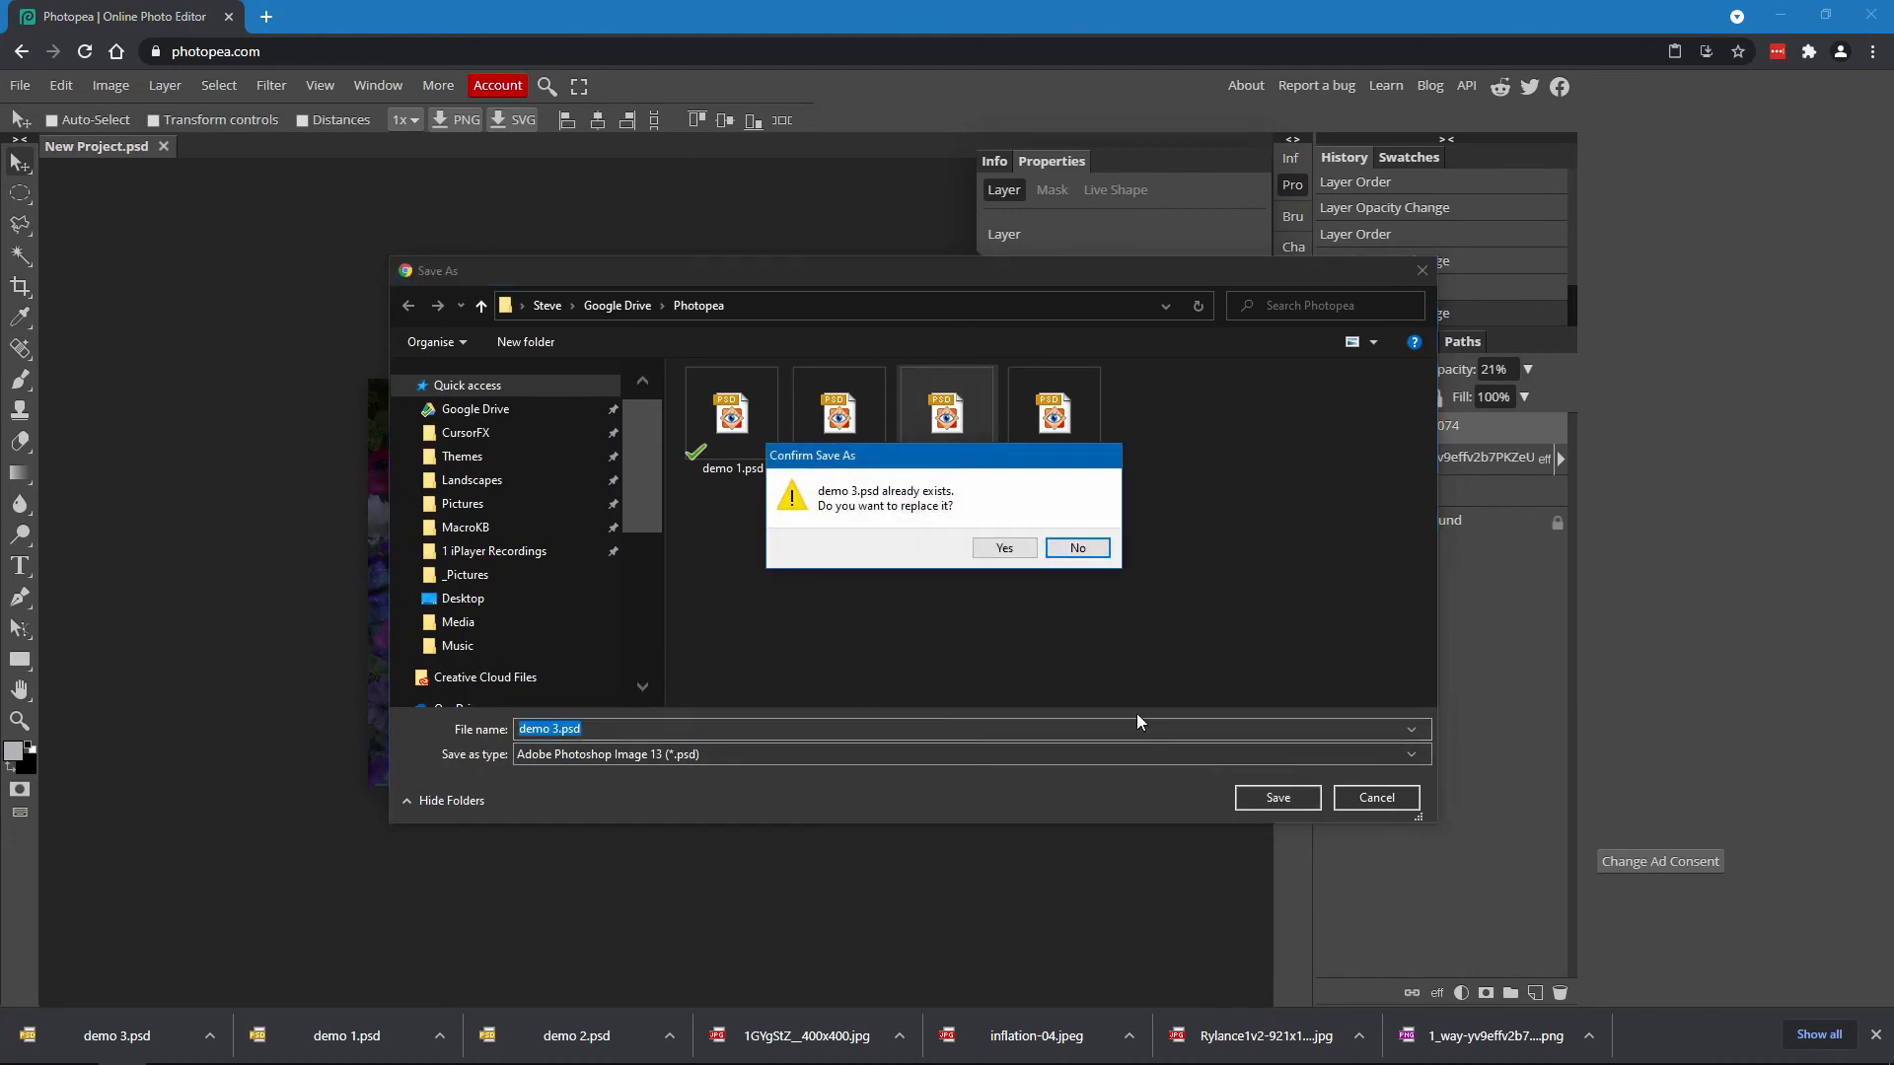
click(1016, 547)
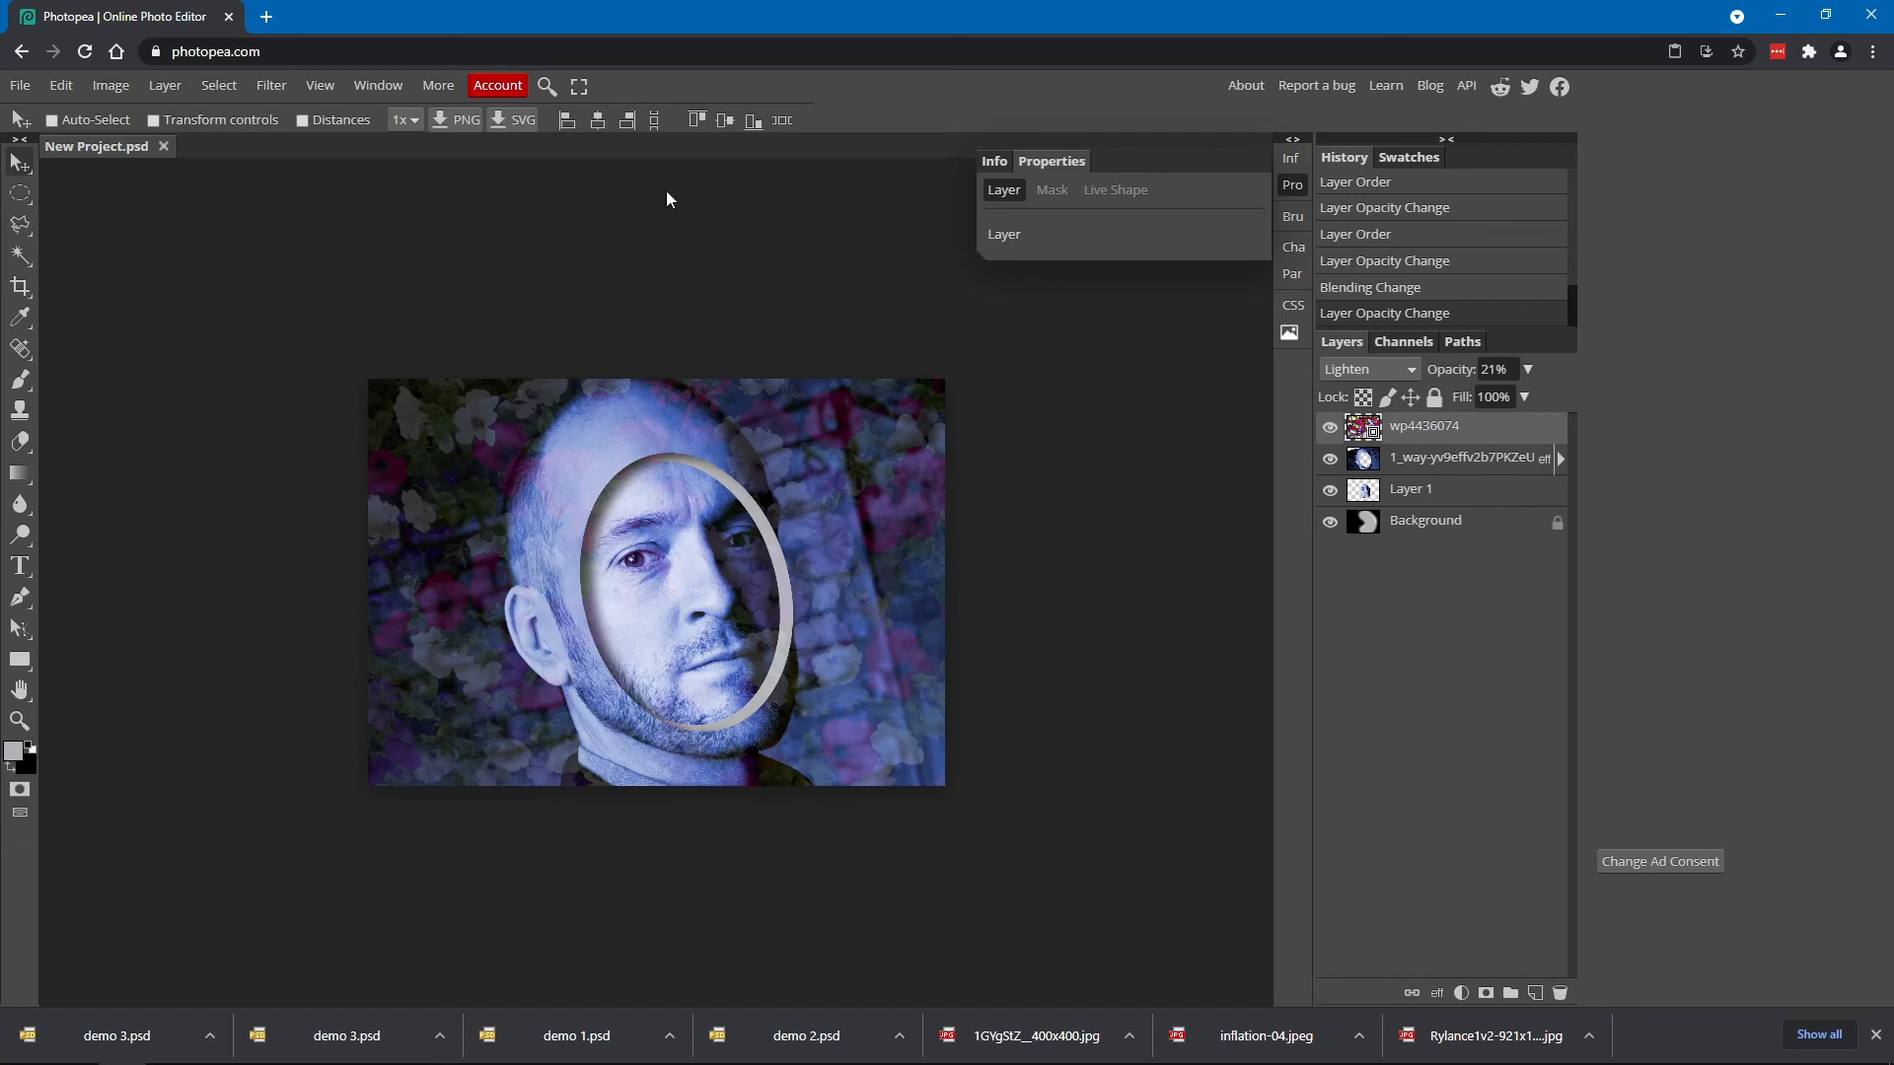
Flatten the image into a single layer and raise its saturation to 24 with a Hue/Saturation adjustment
click(168, 89)
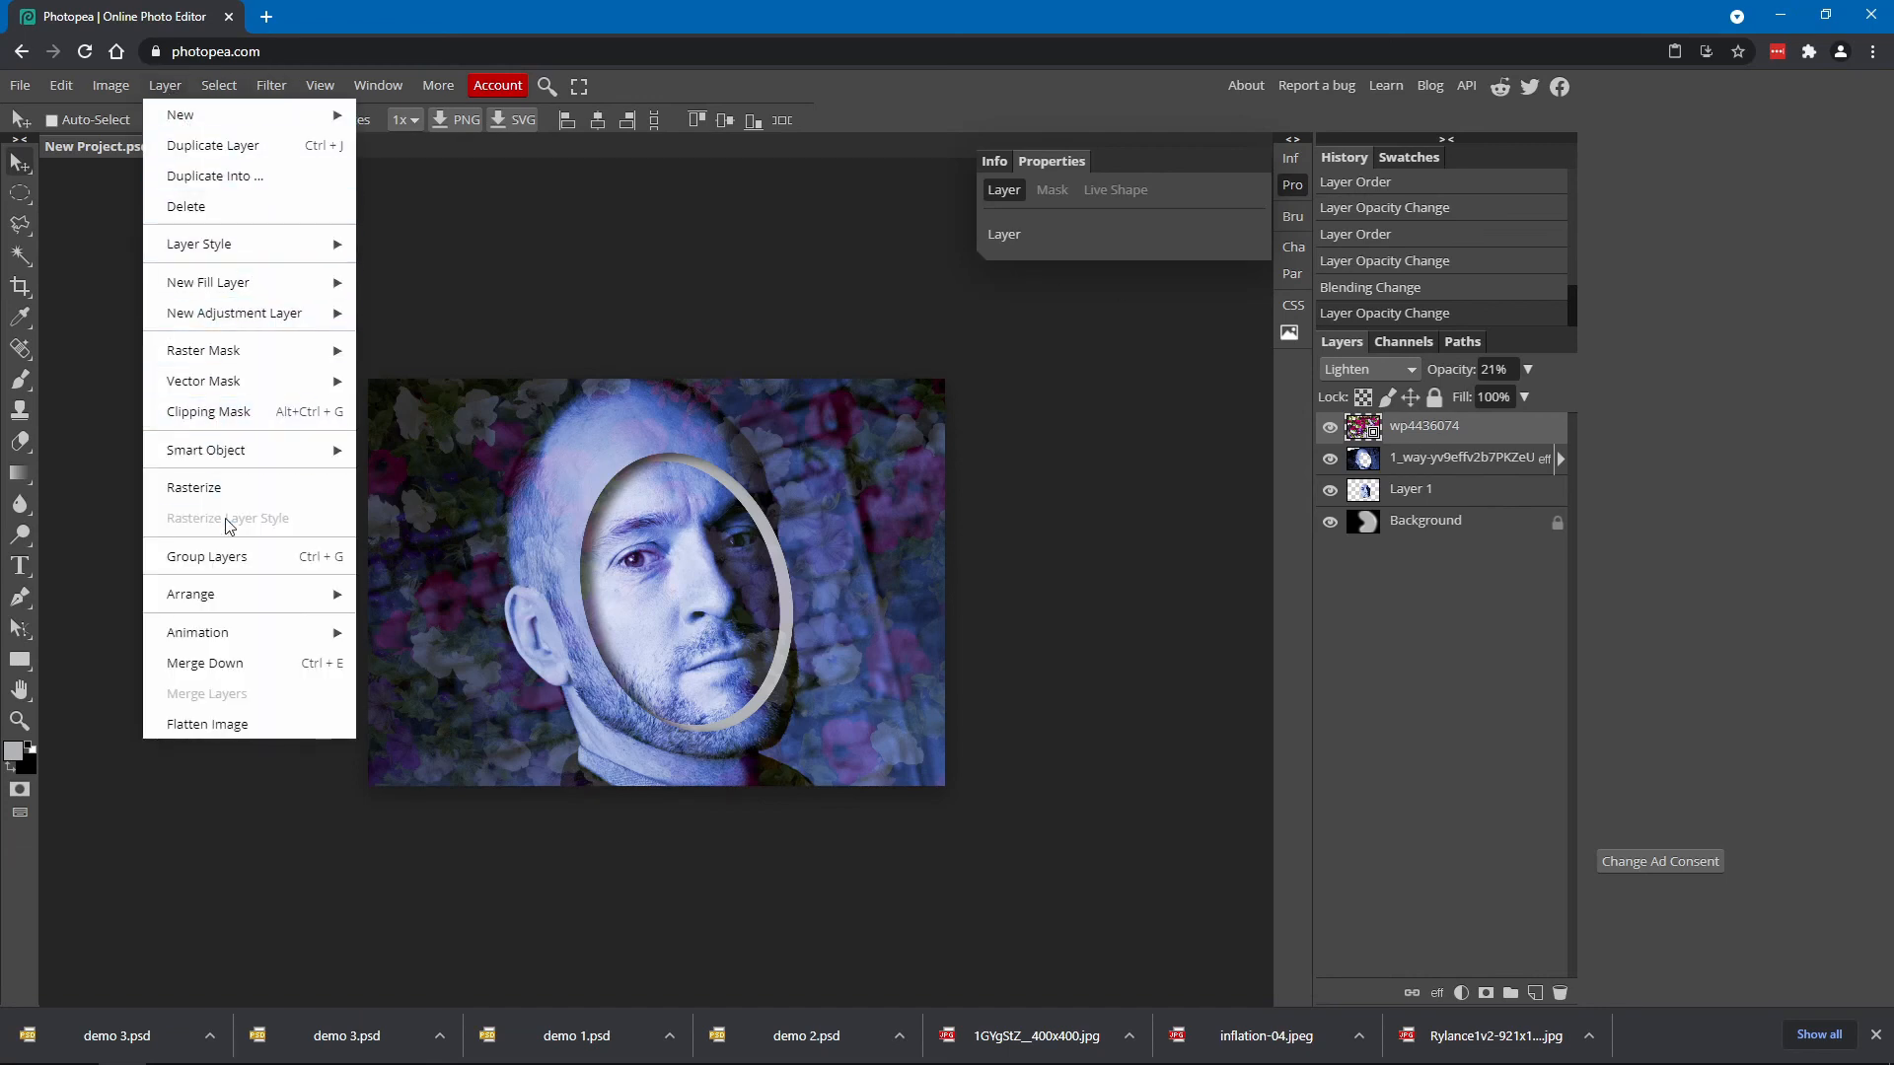
click(248, 730)
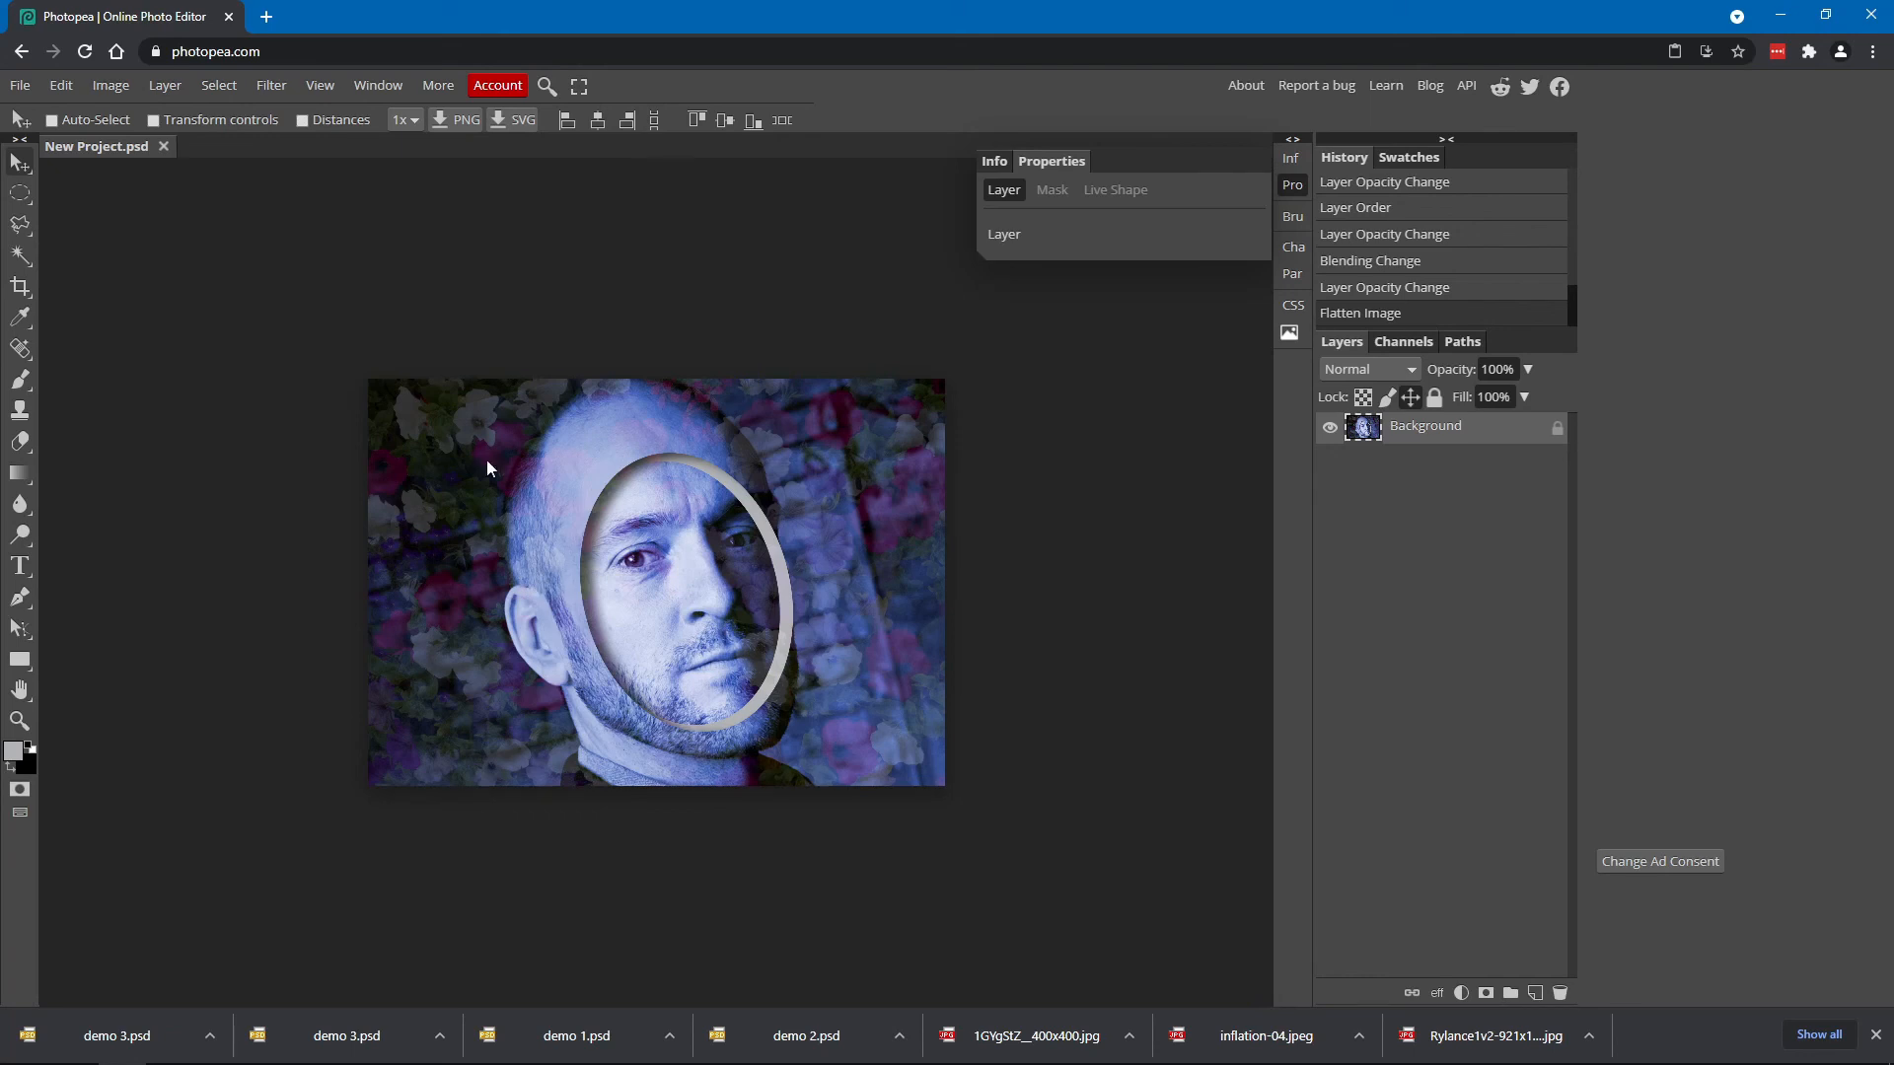
click(120, 87)
mouse_move(143, 114)
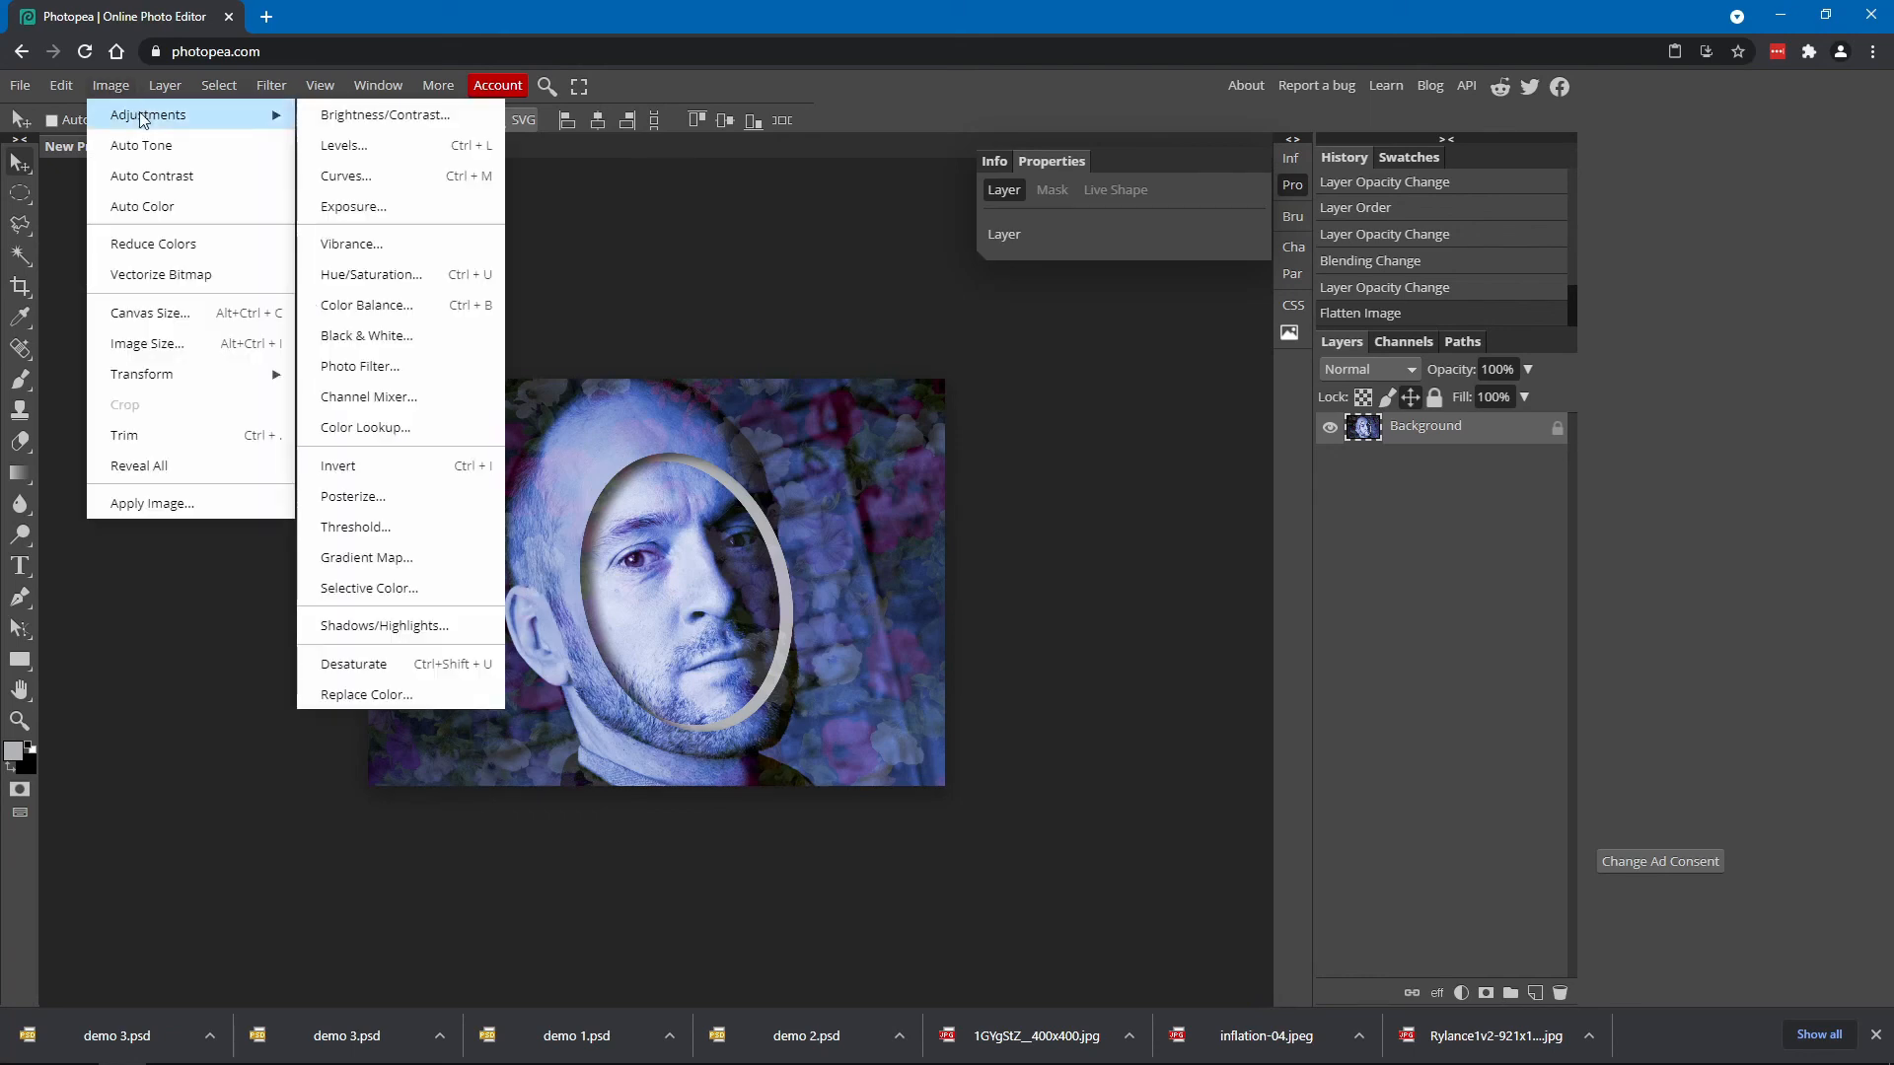
click(383, 276)
drag(1098, 632, 1131, 625)
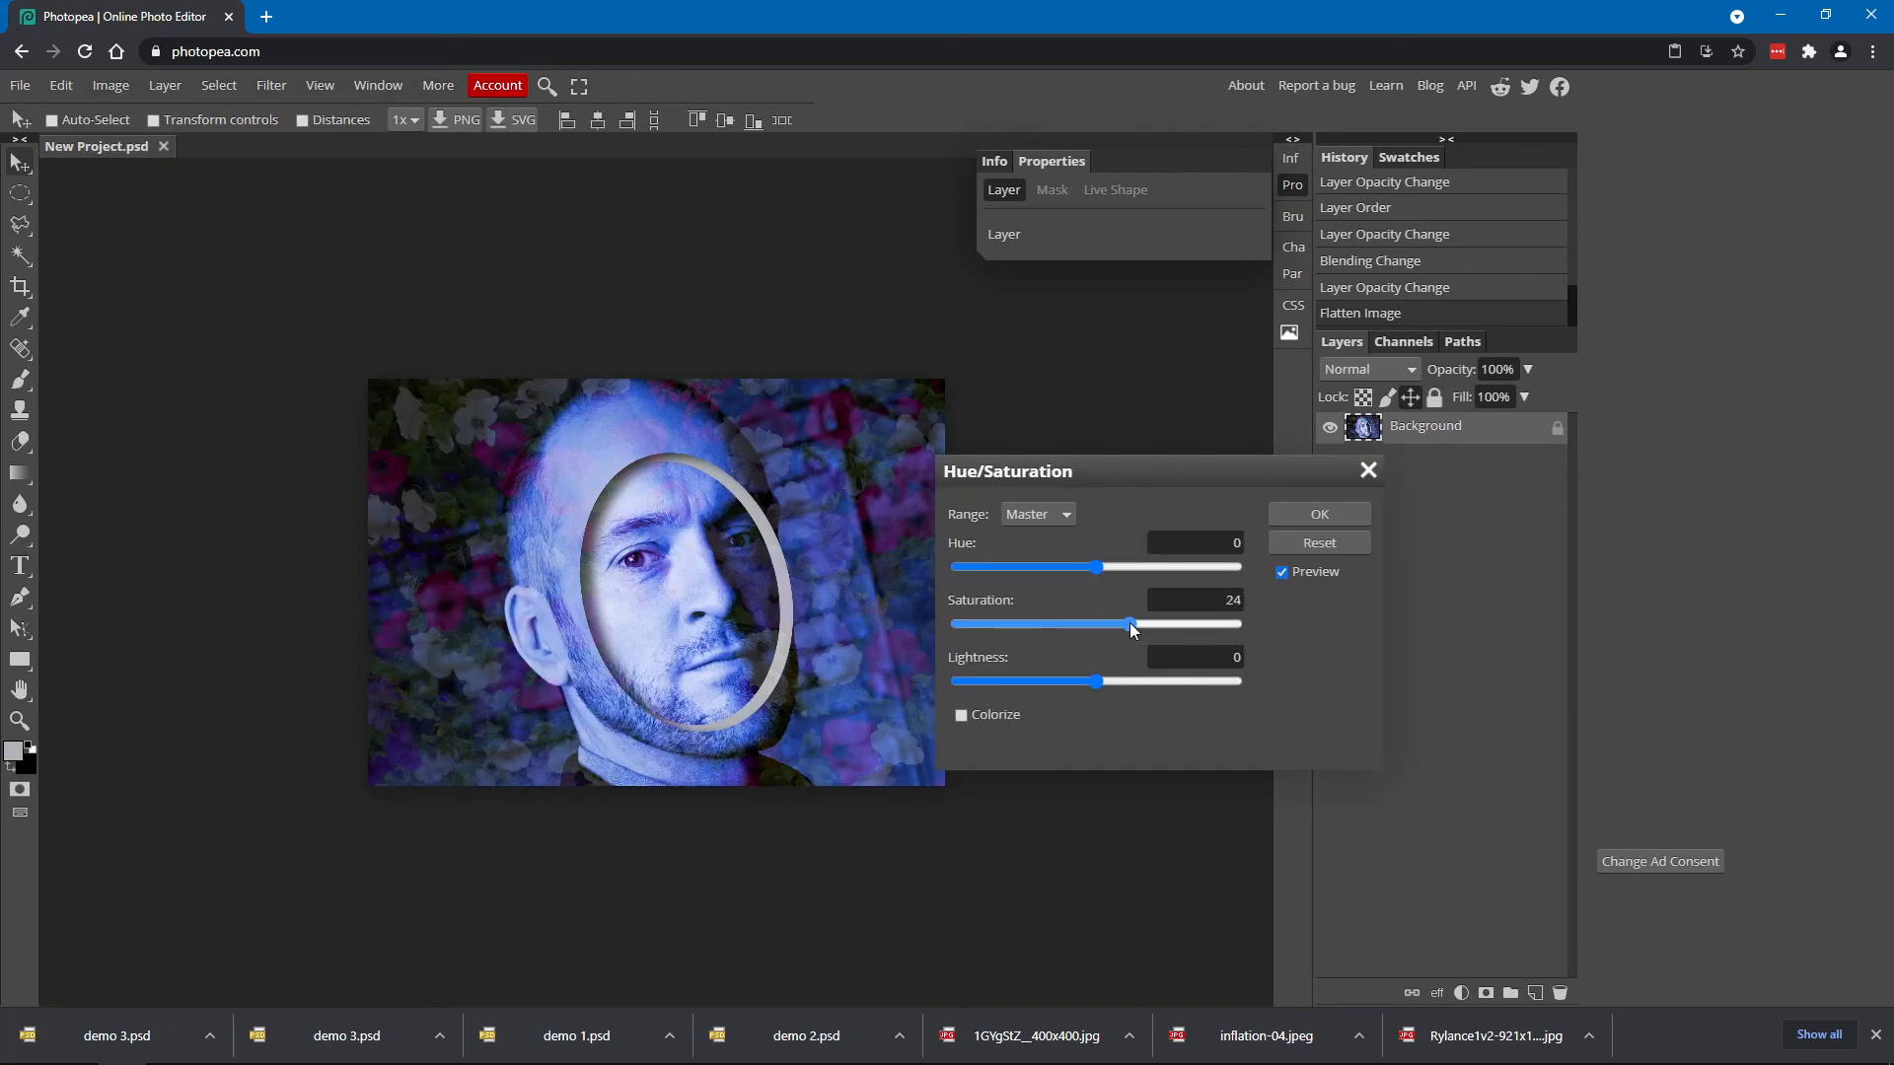
click(1318, 514)
Boost the flattened image's contrast with a Levels adjustment, setting the input black point to 12 and white point to 240
click(124, 86)
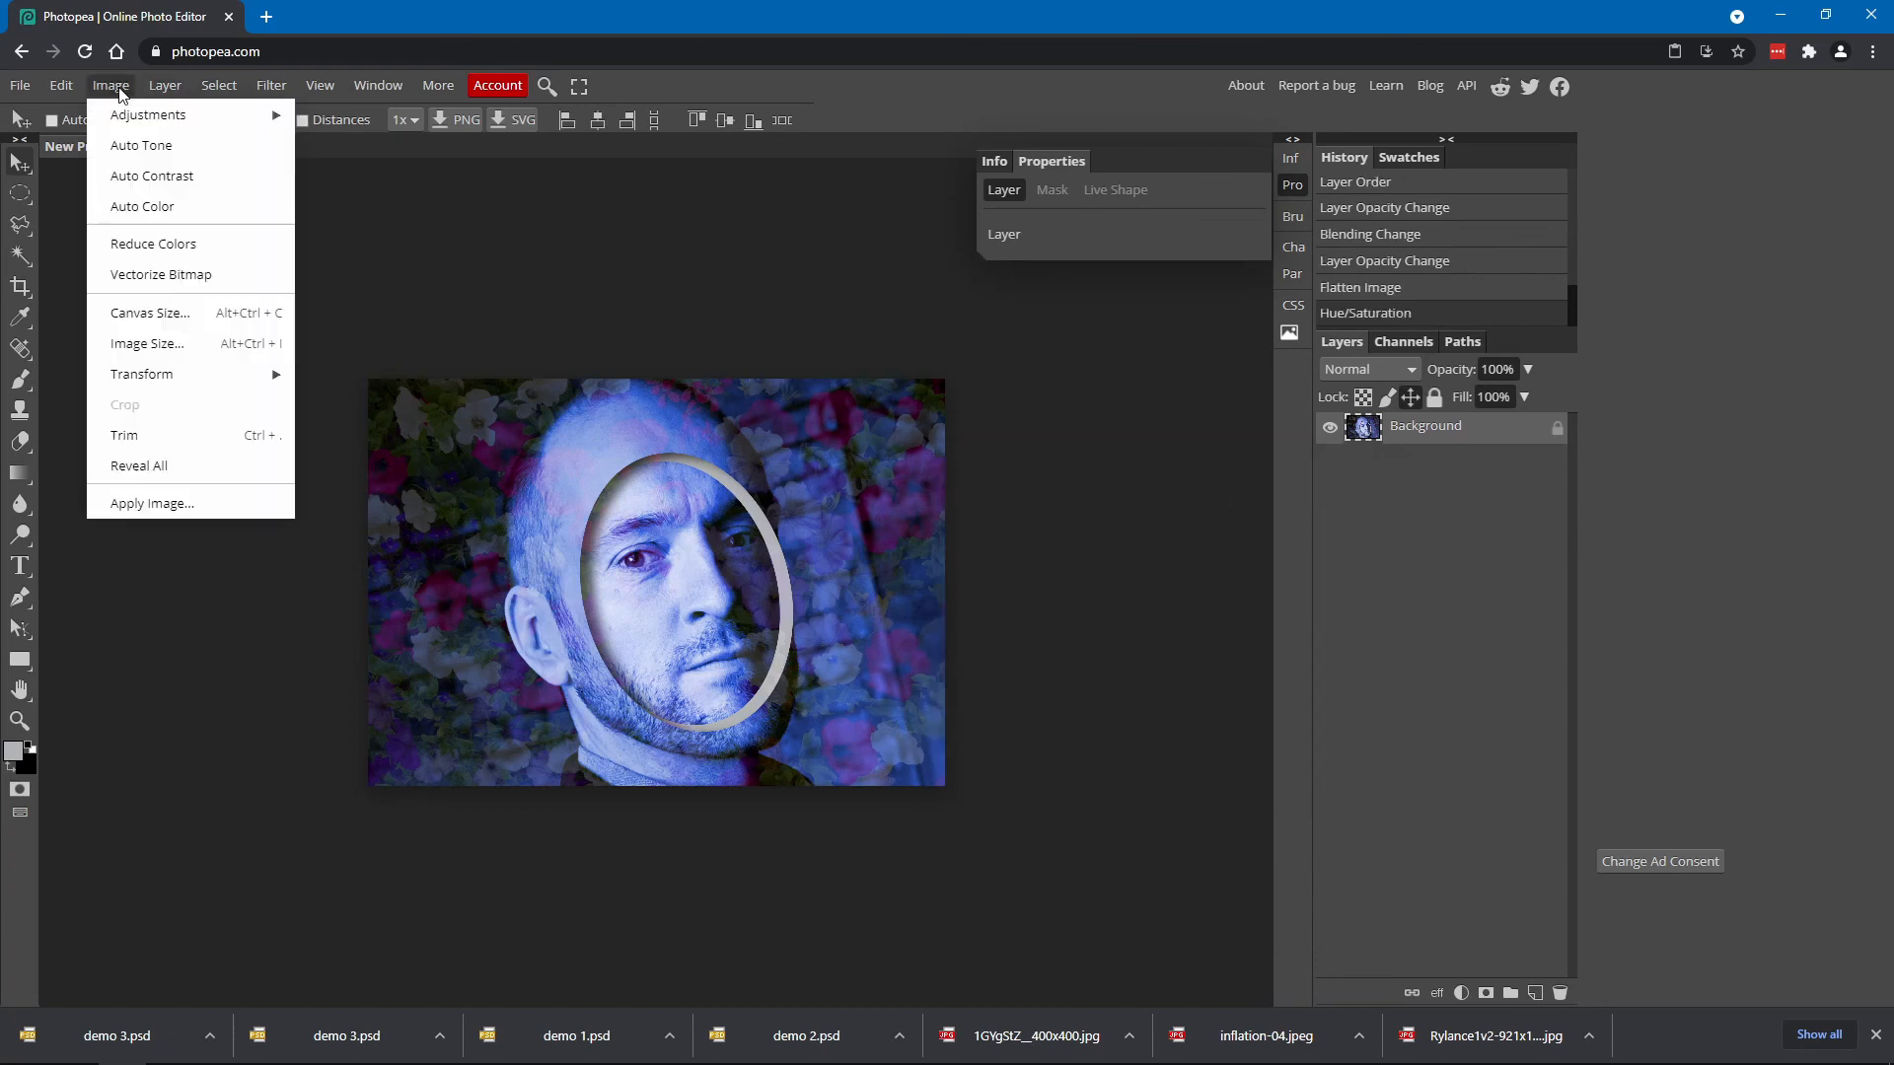
mouse_move(158, 116)
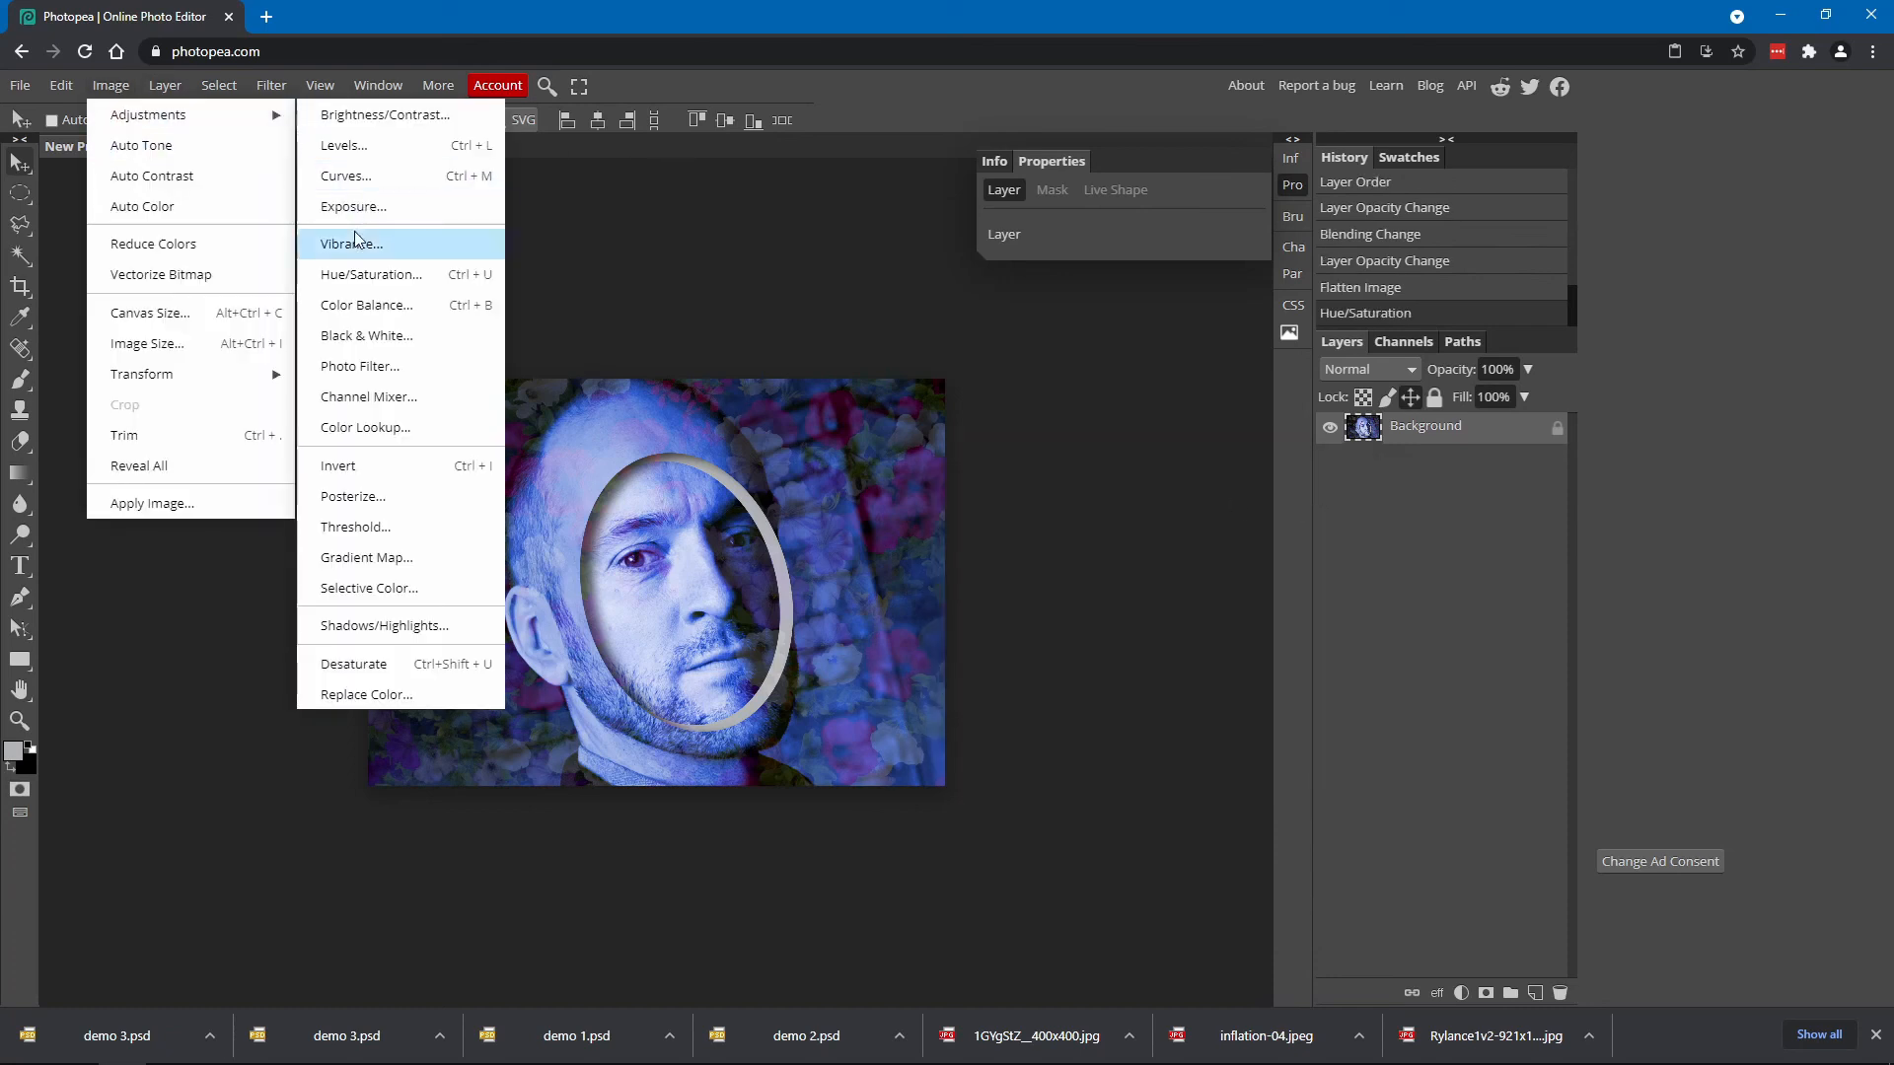
click(367, 146)
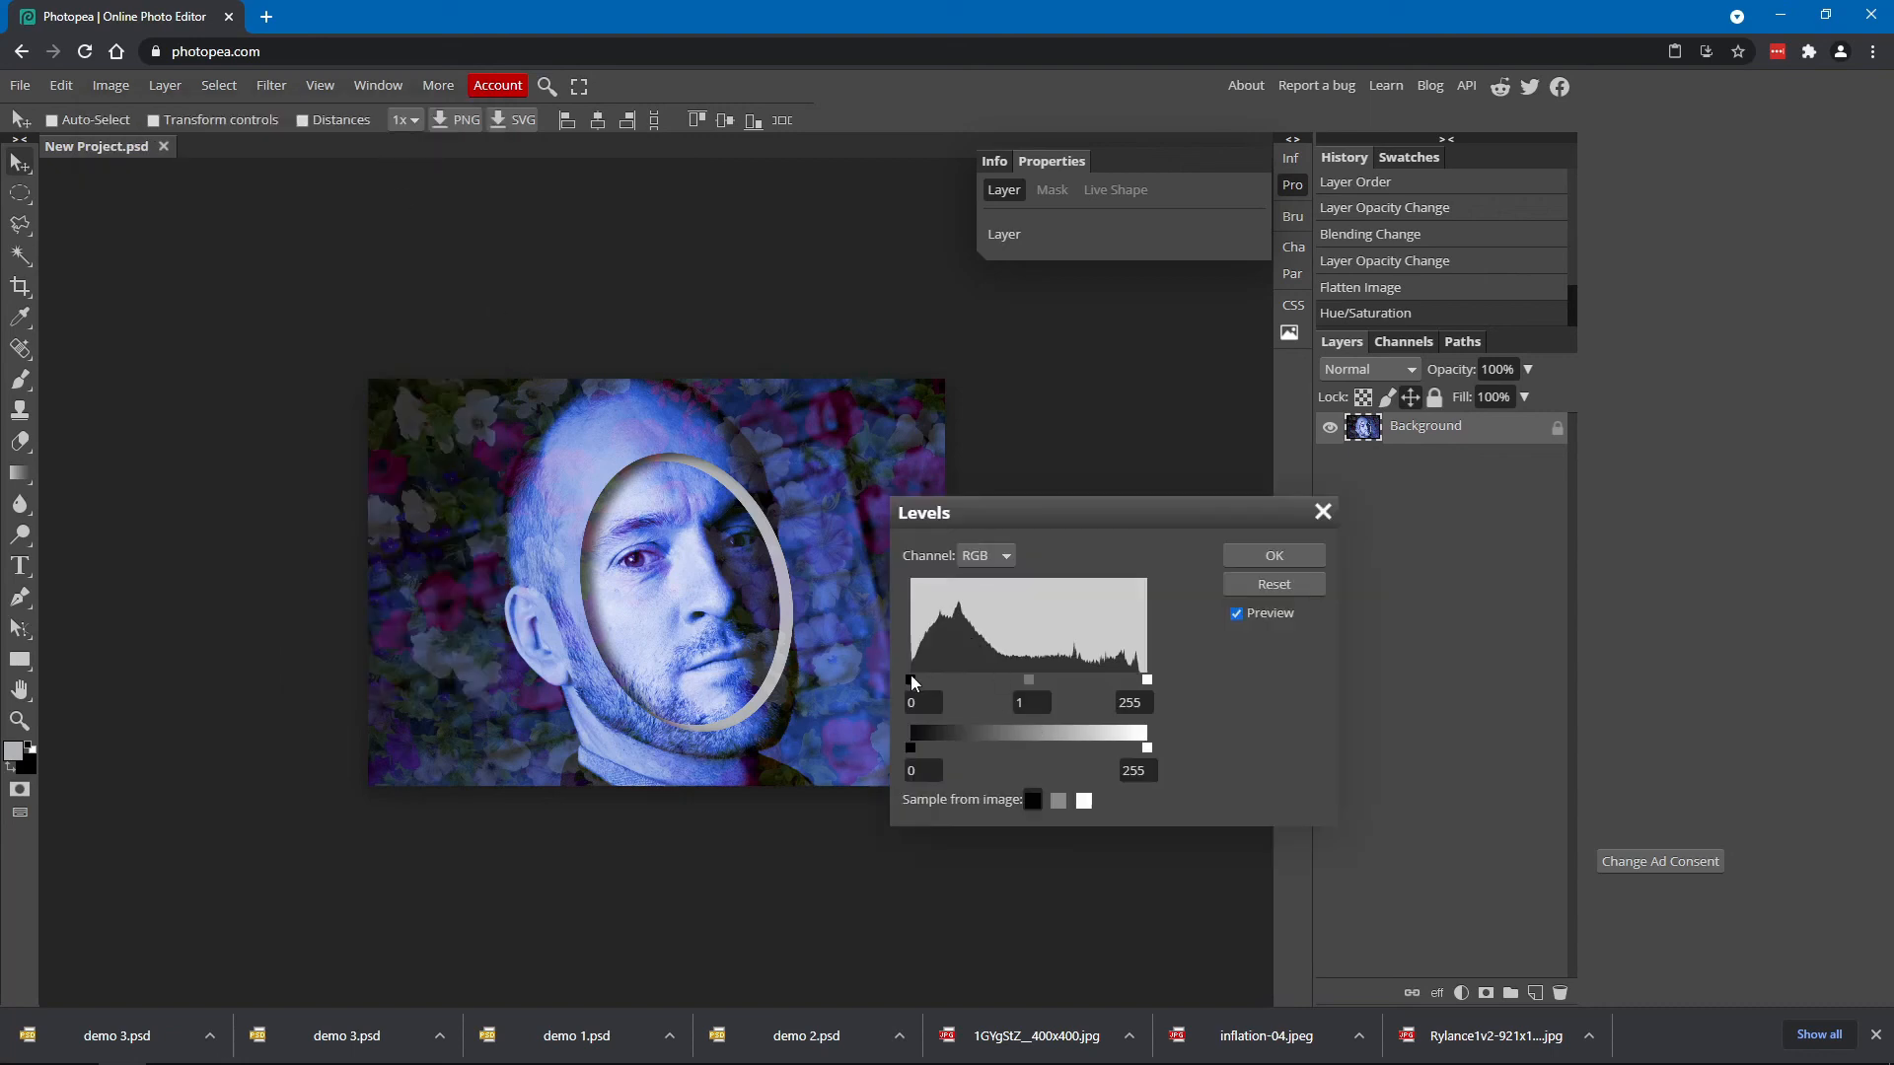
drag(911, 679, 923, 682)
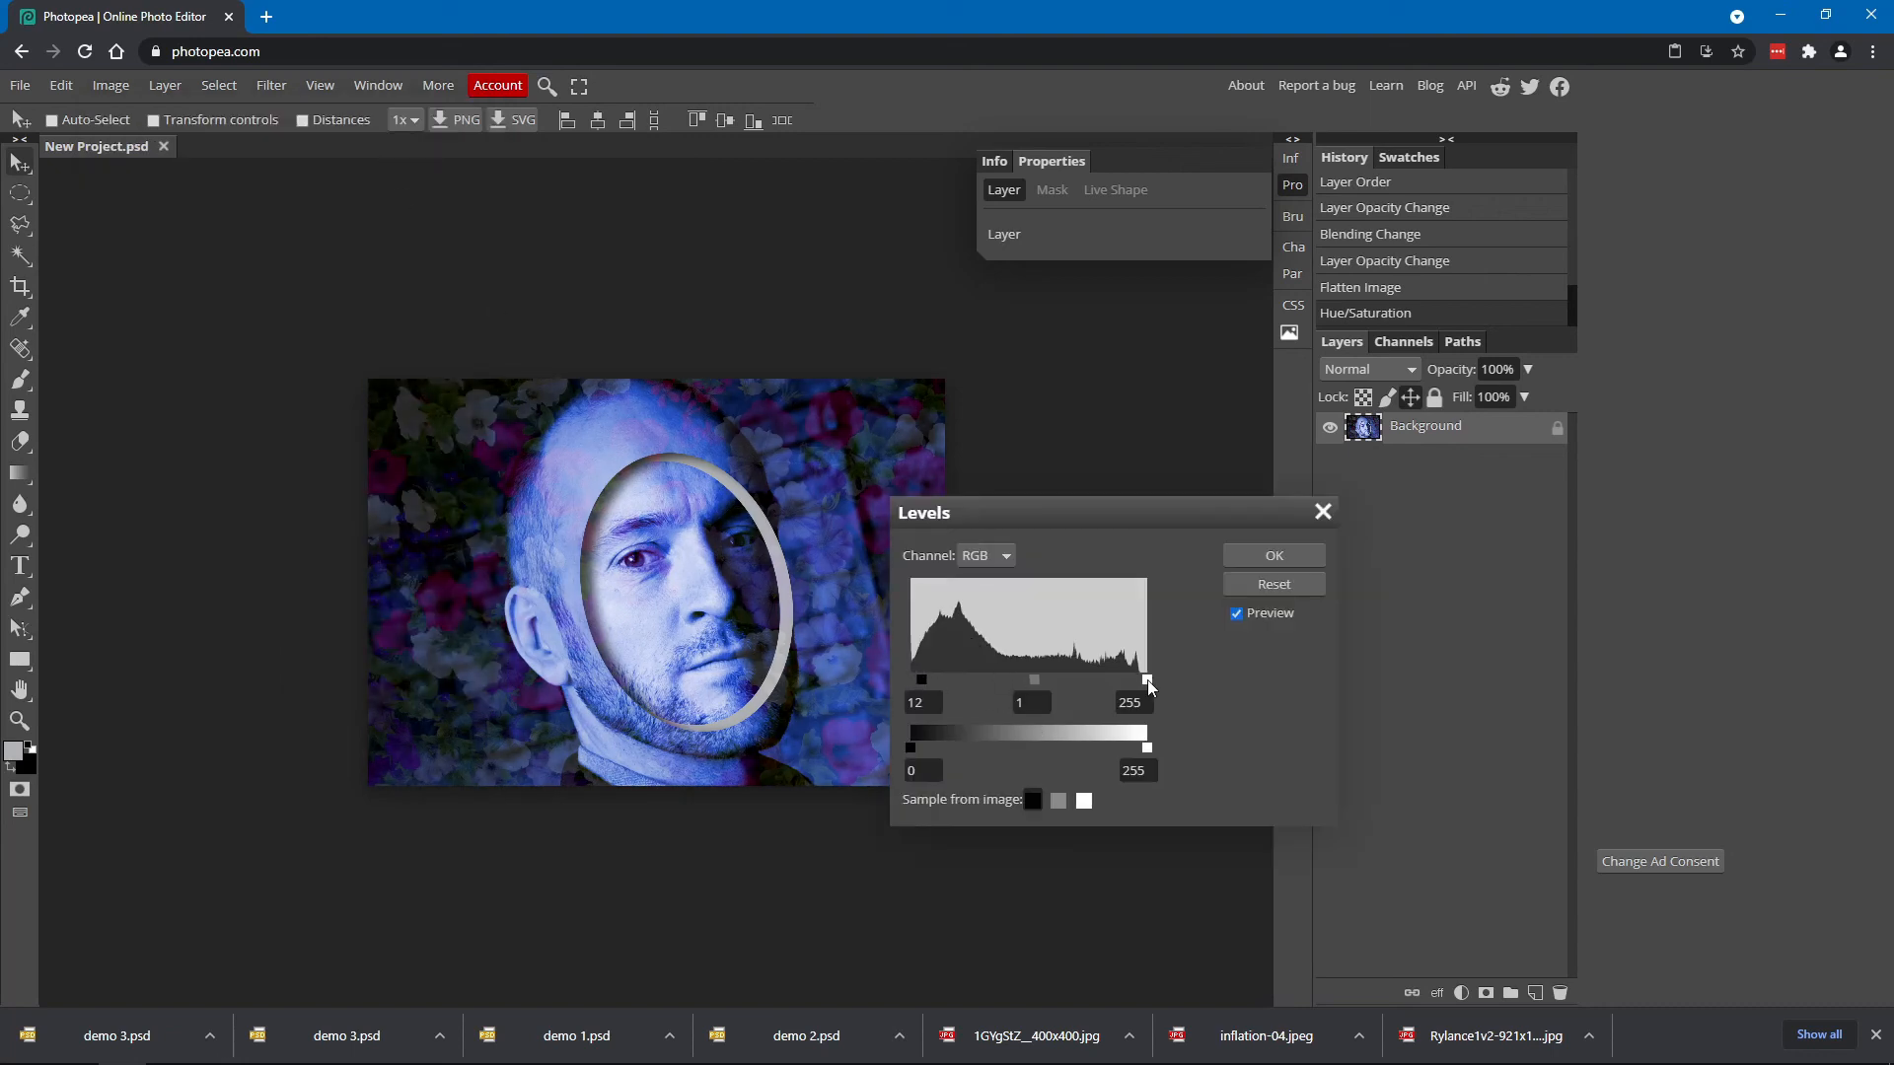
drag(1147, 680, 1134, 683)
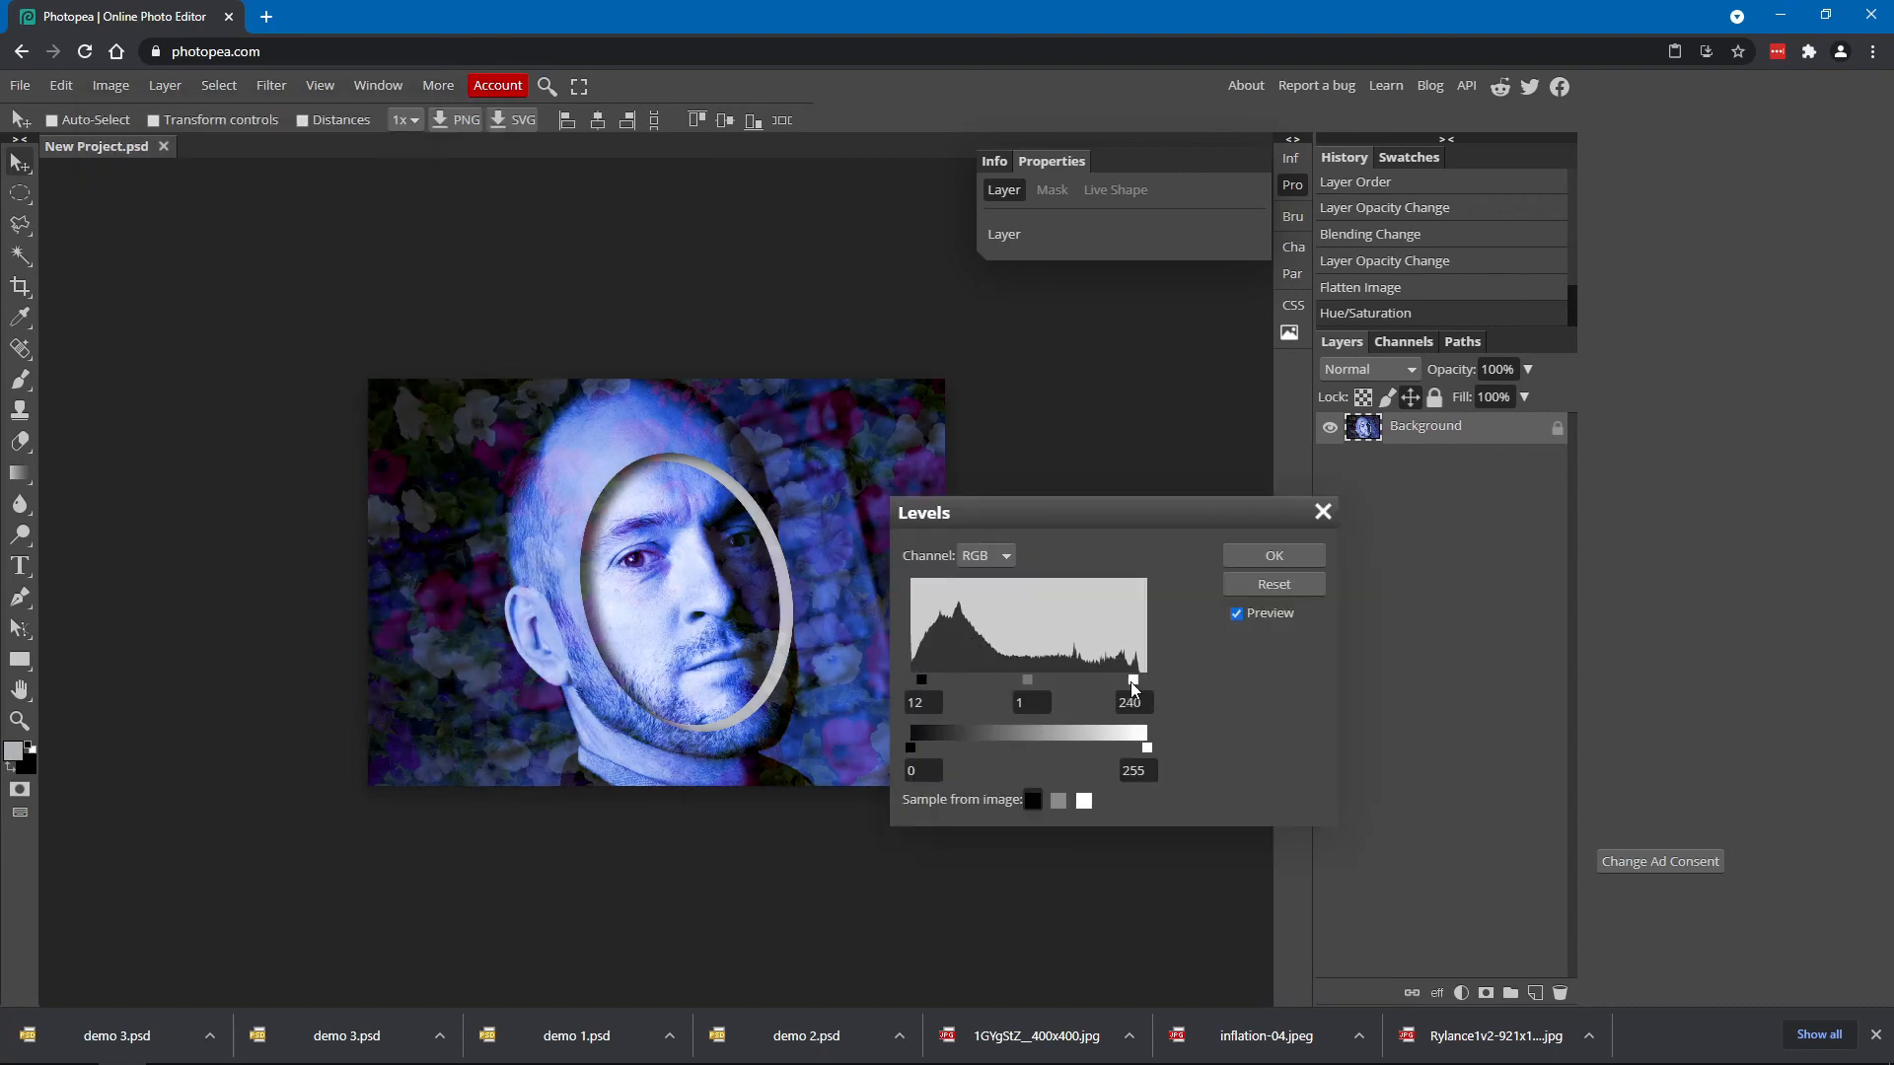
click(1299, 557)
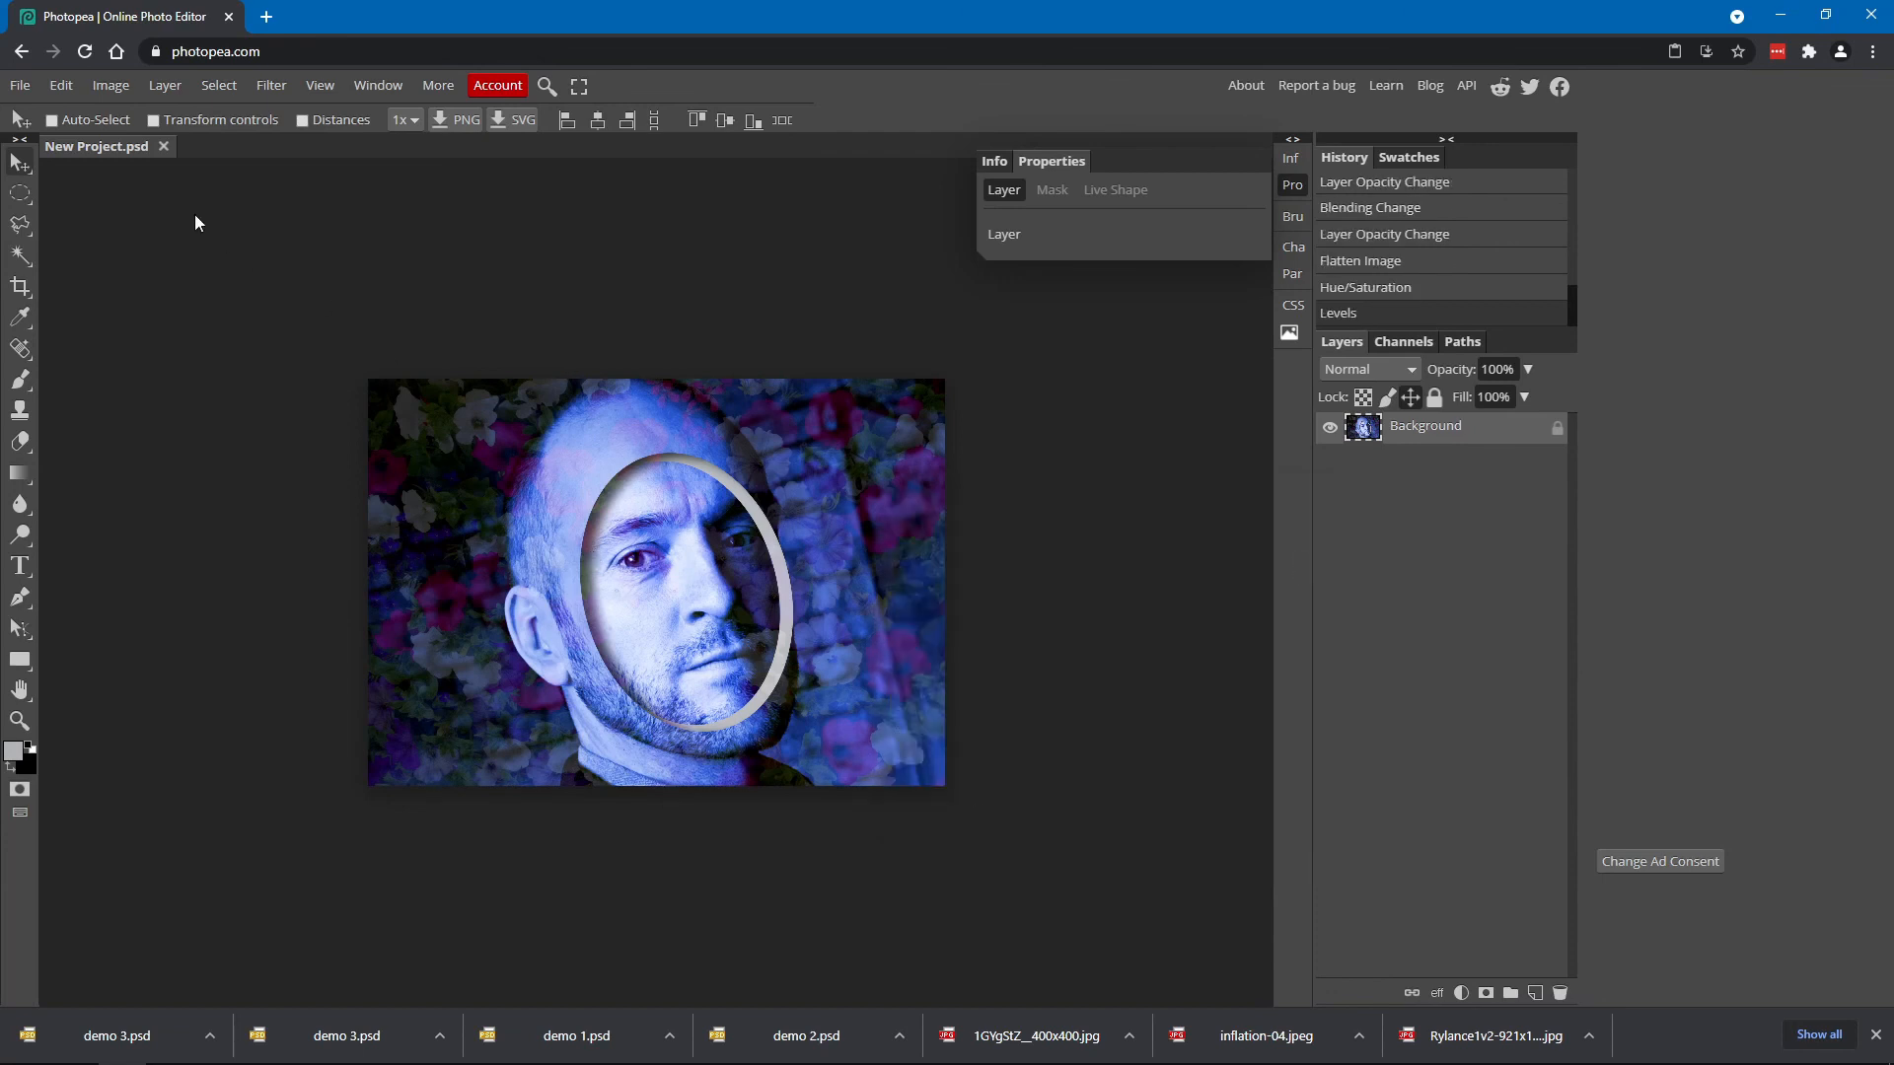
click(30, 86)
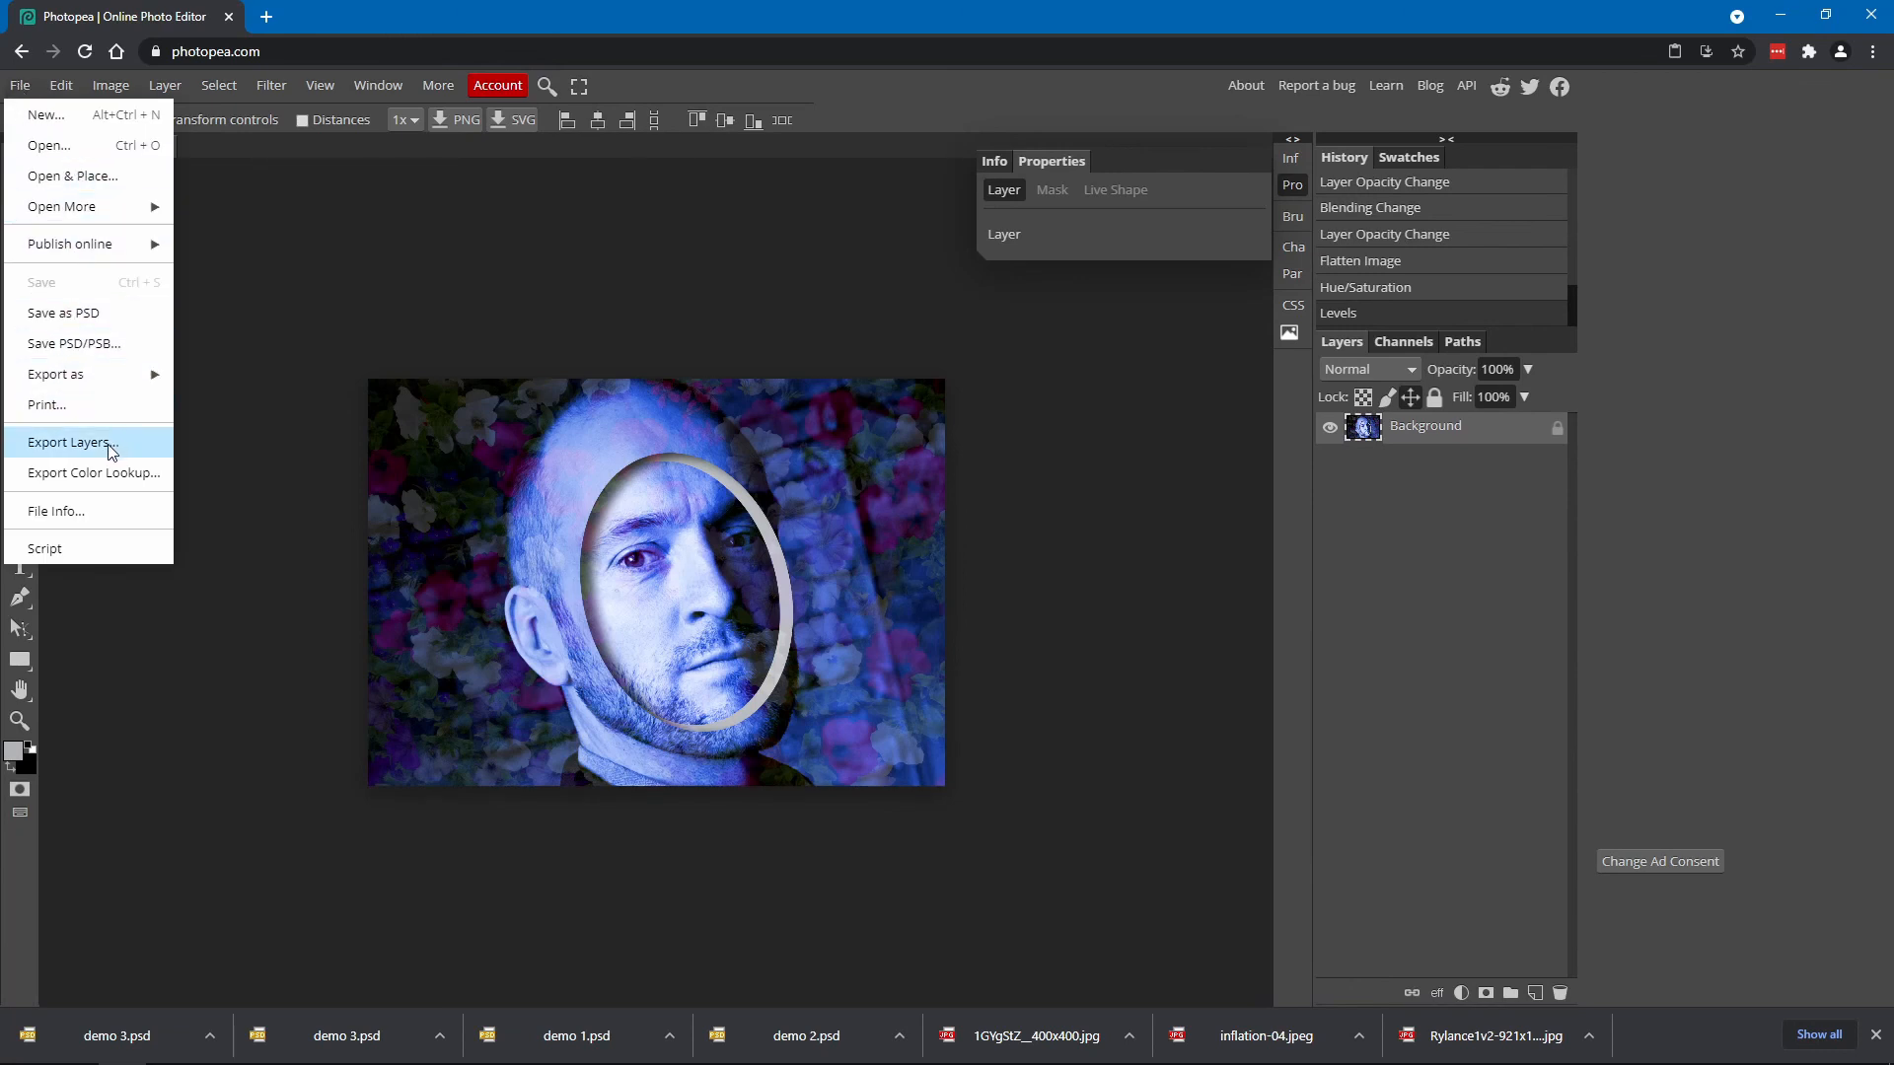
click(123, 355)
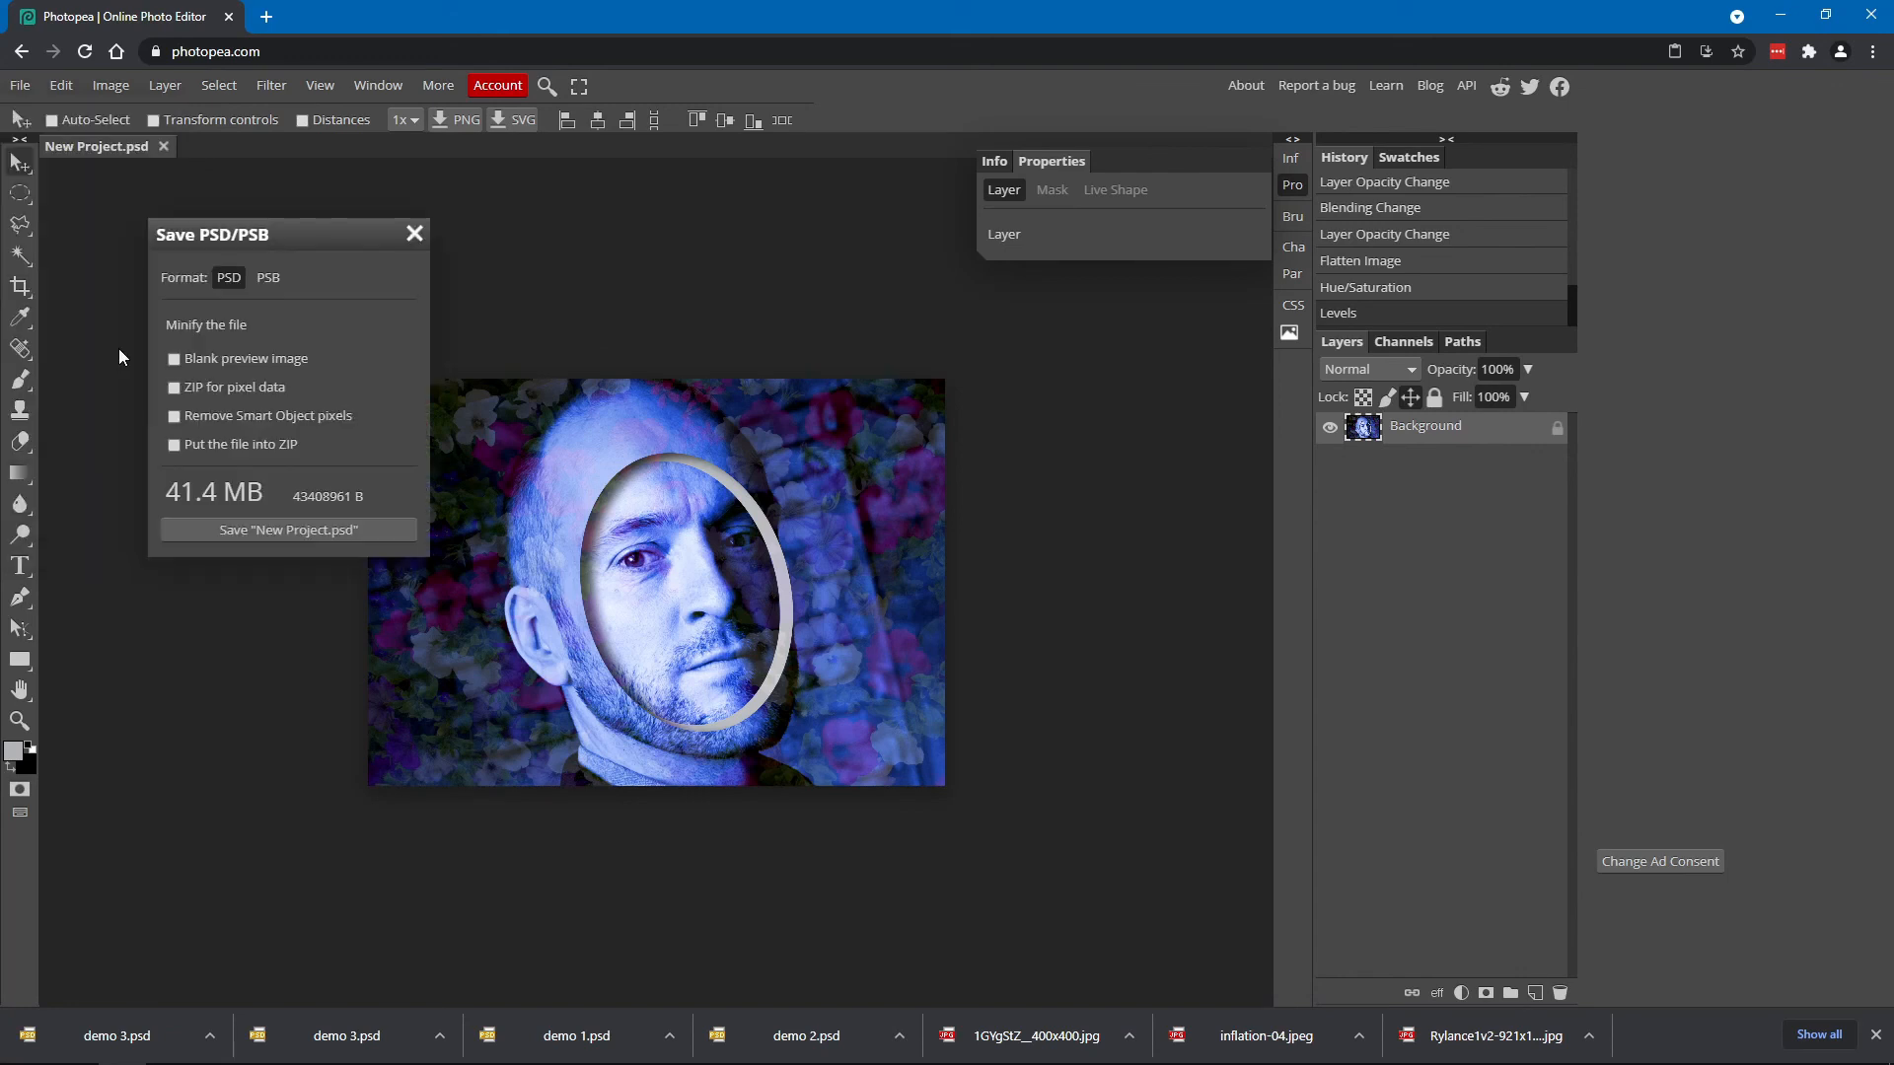
click(414, 234)
Export the flattened image as a JPG at 100% quality, named Flowers Face, in the Photopea folder
click(20, 91)
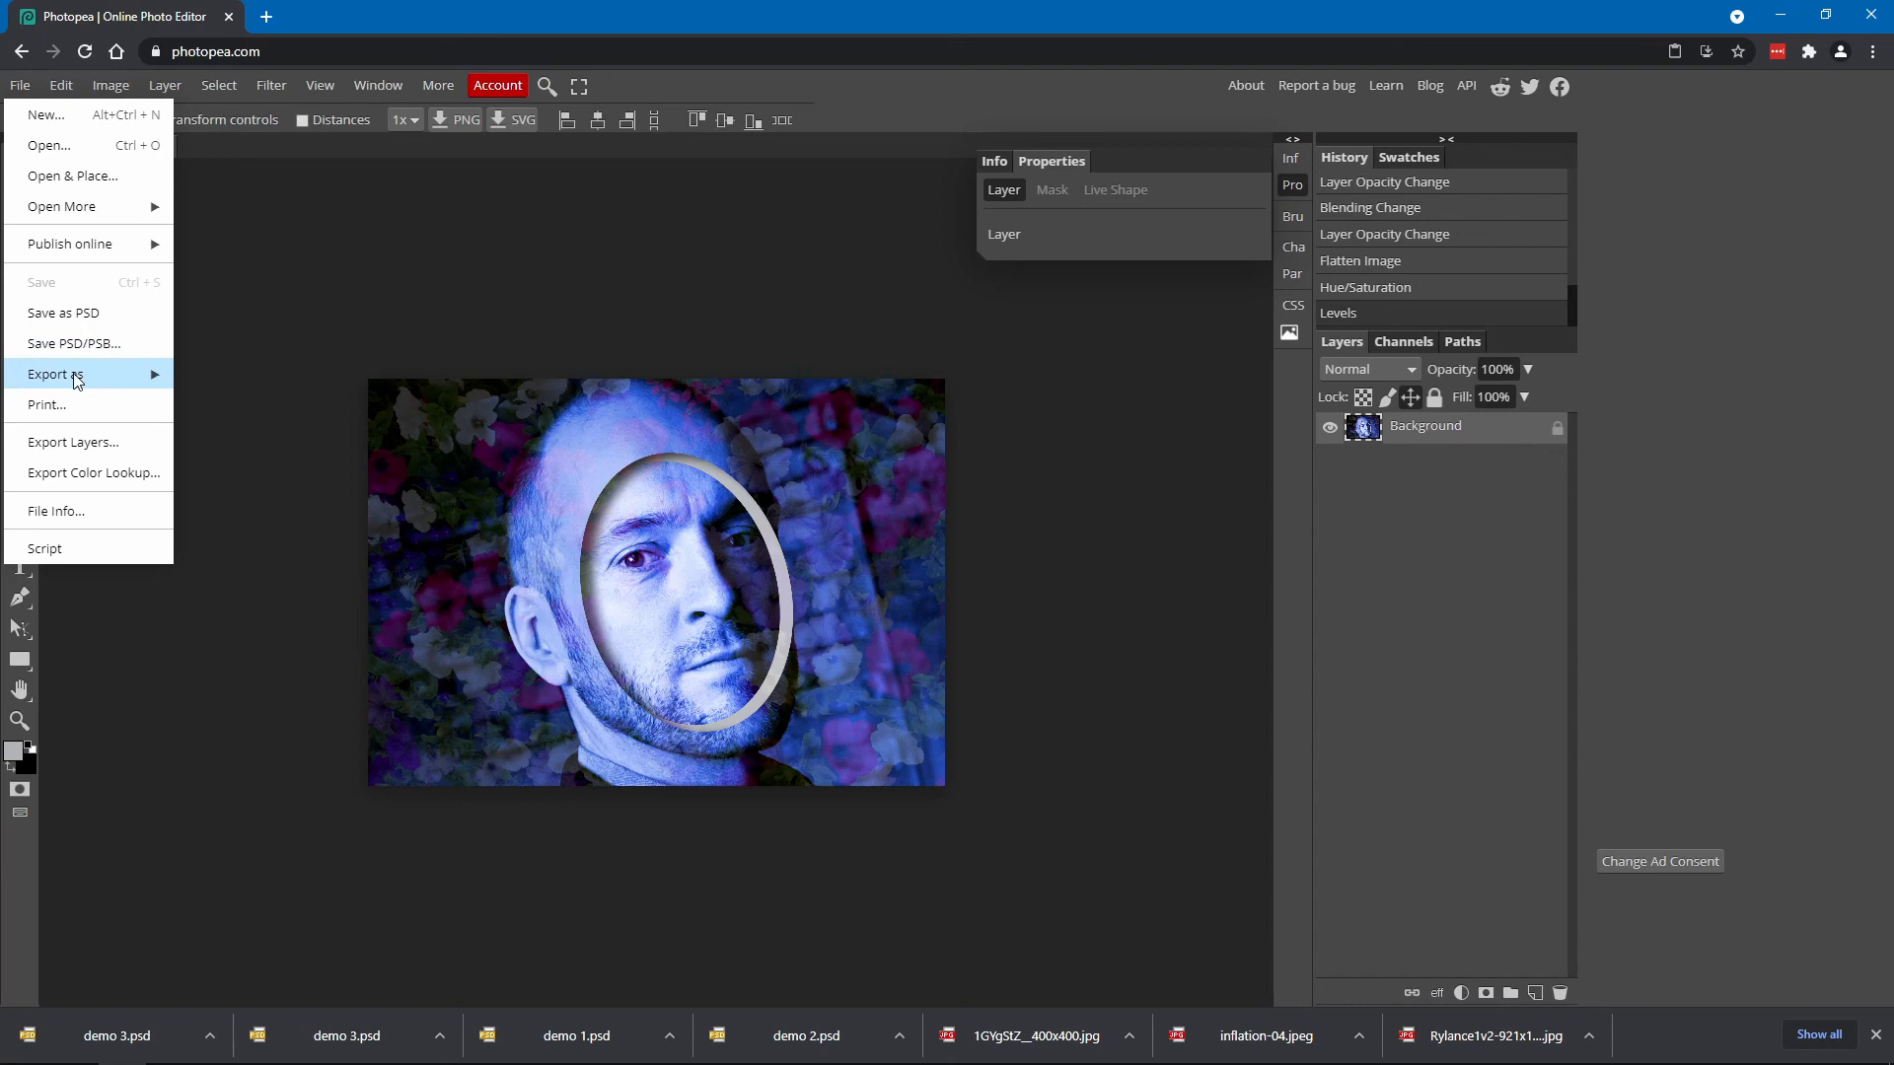
mouse_move(74, 375)
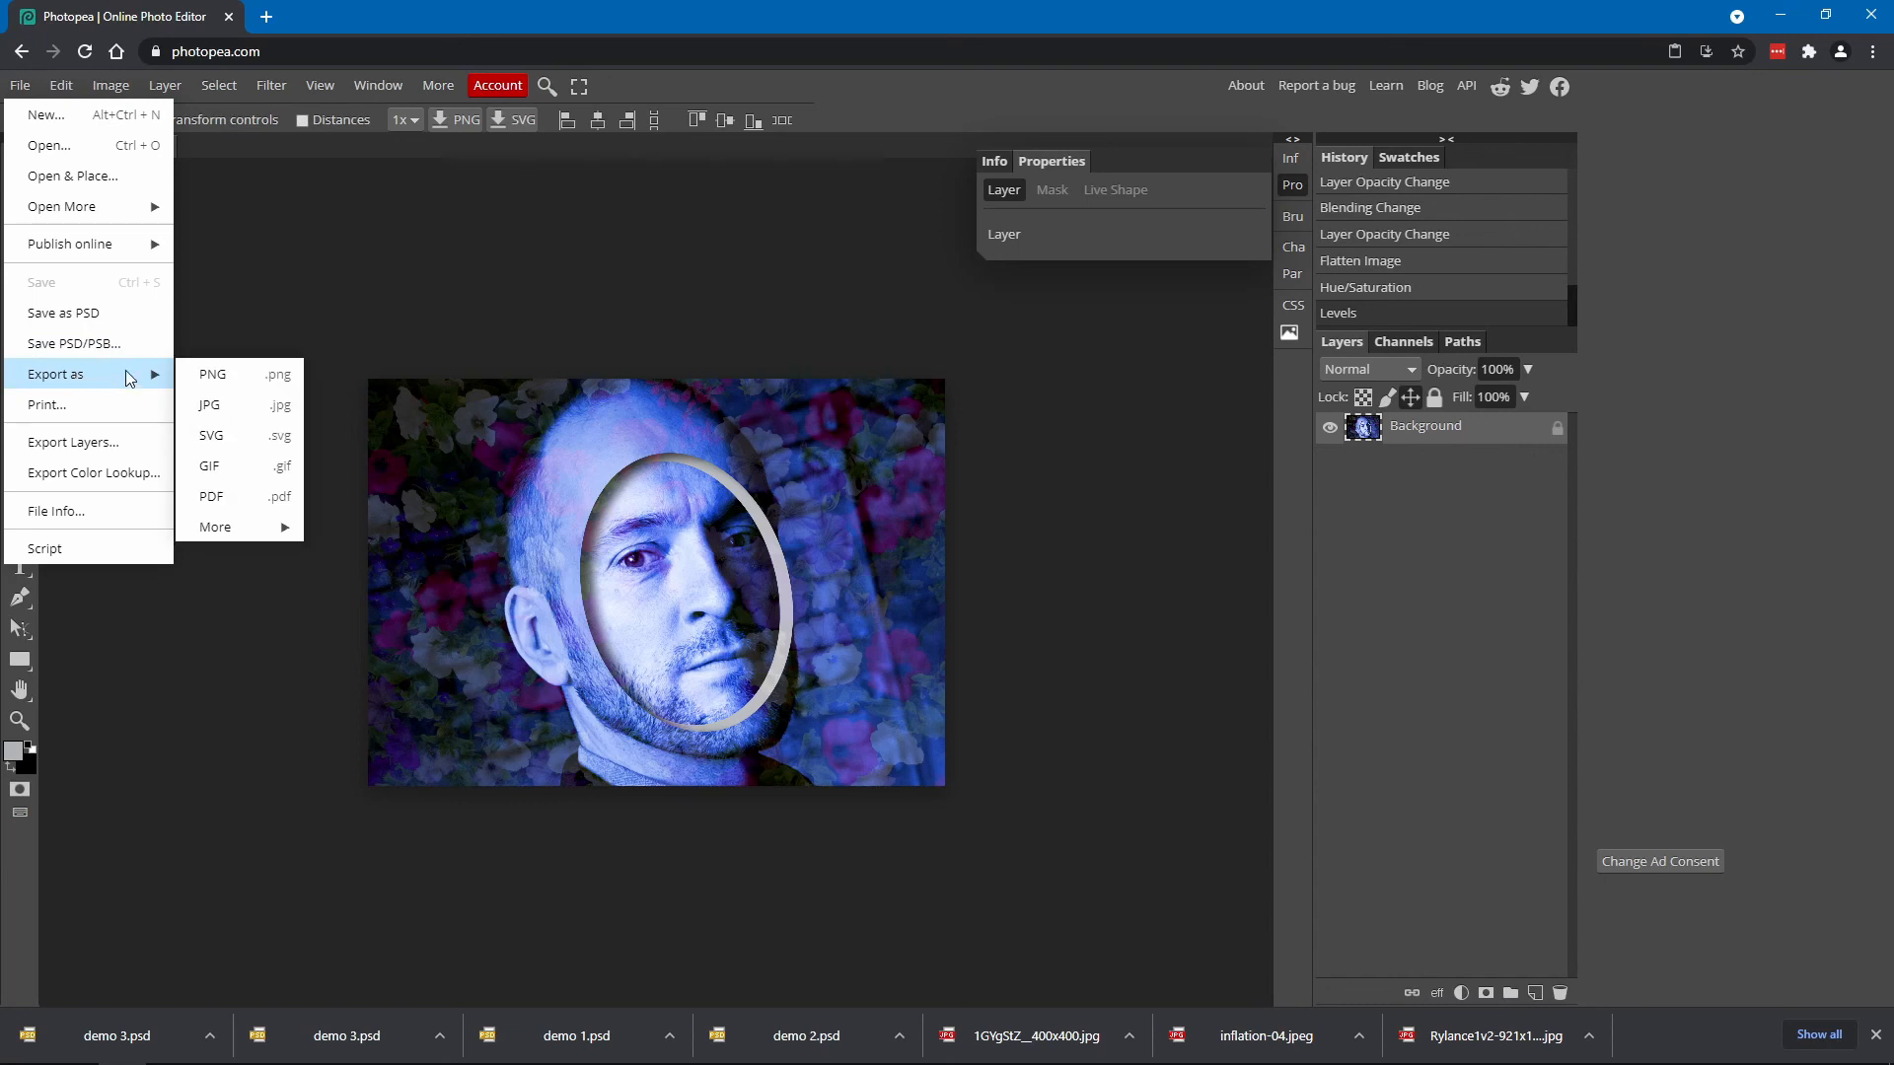
click(266, 420)
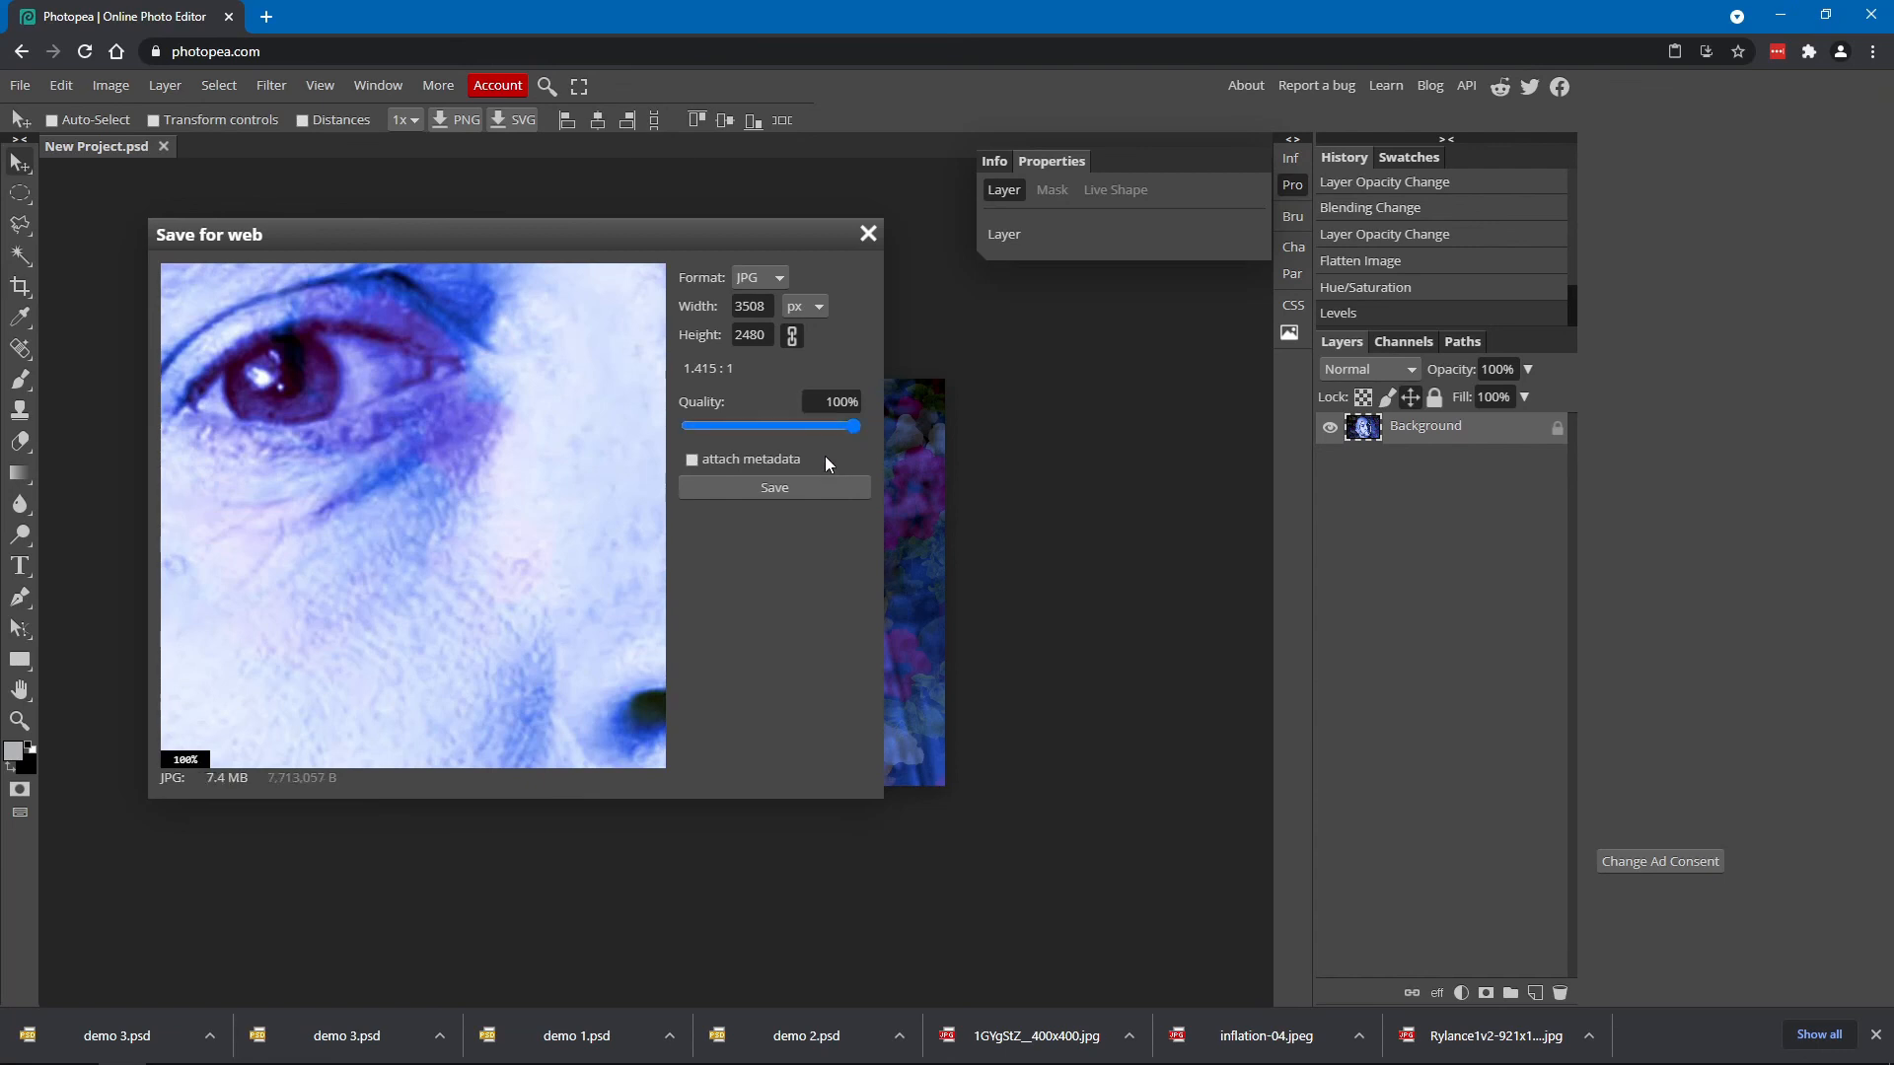
click(777, 490)
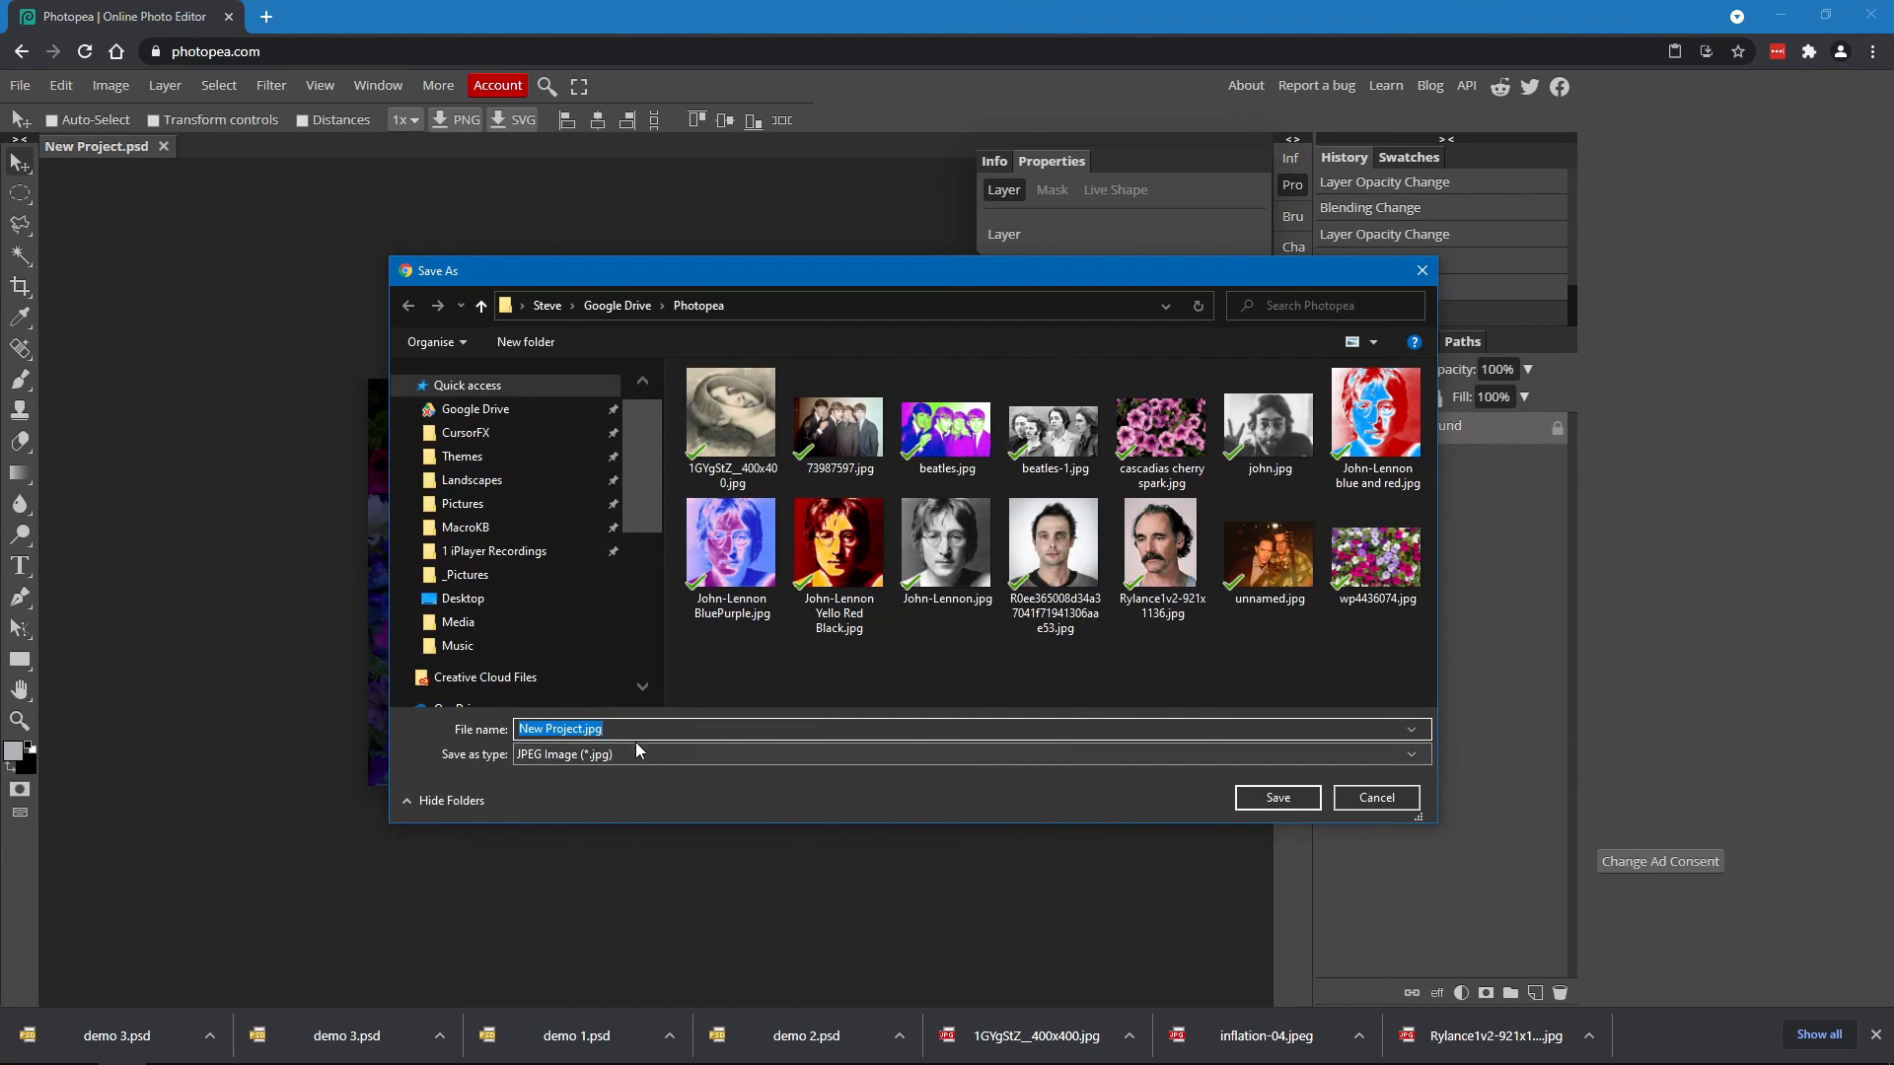
text(Flowers Face)
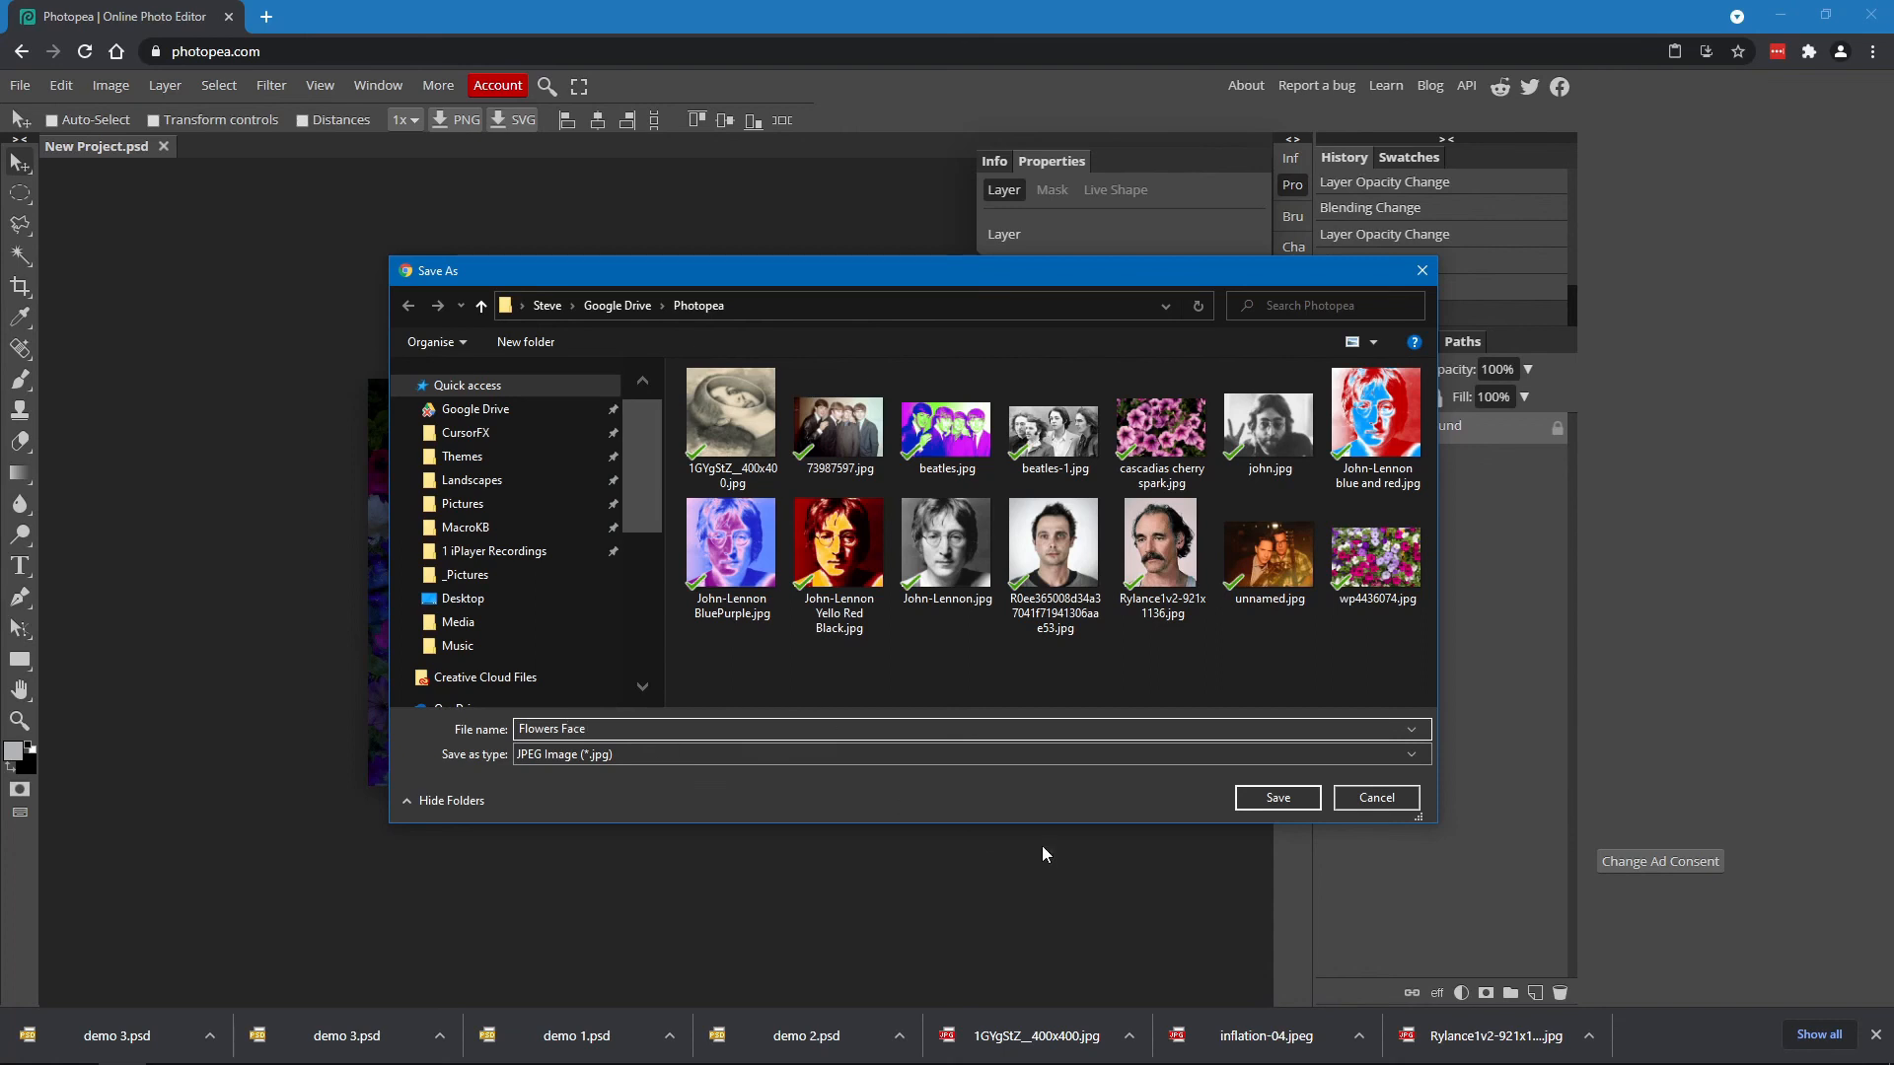
click(1275, 797)
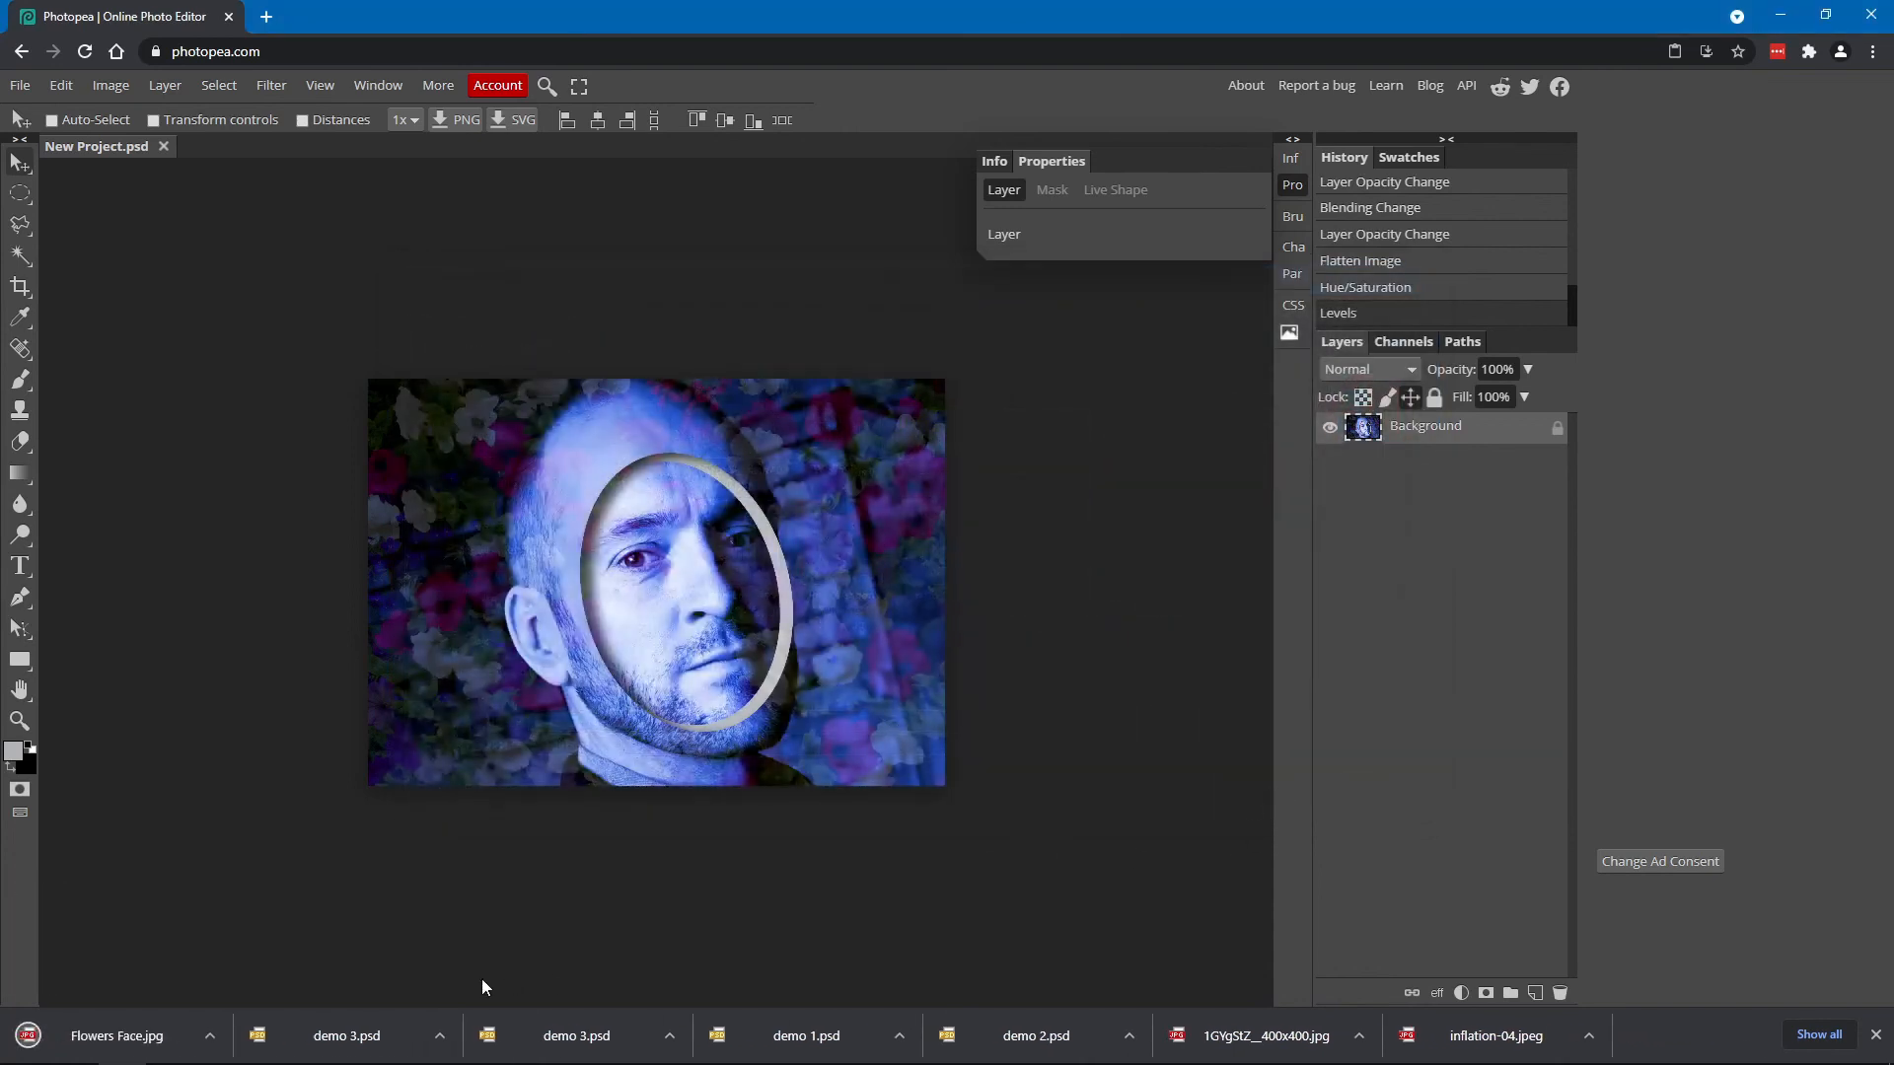
View the exported Flowers Face.jpg full screen and return to the editor
click(133, 1034)
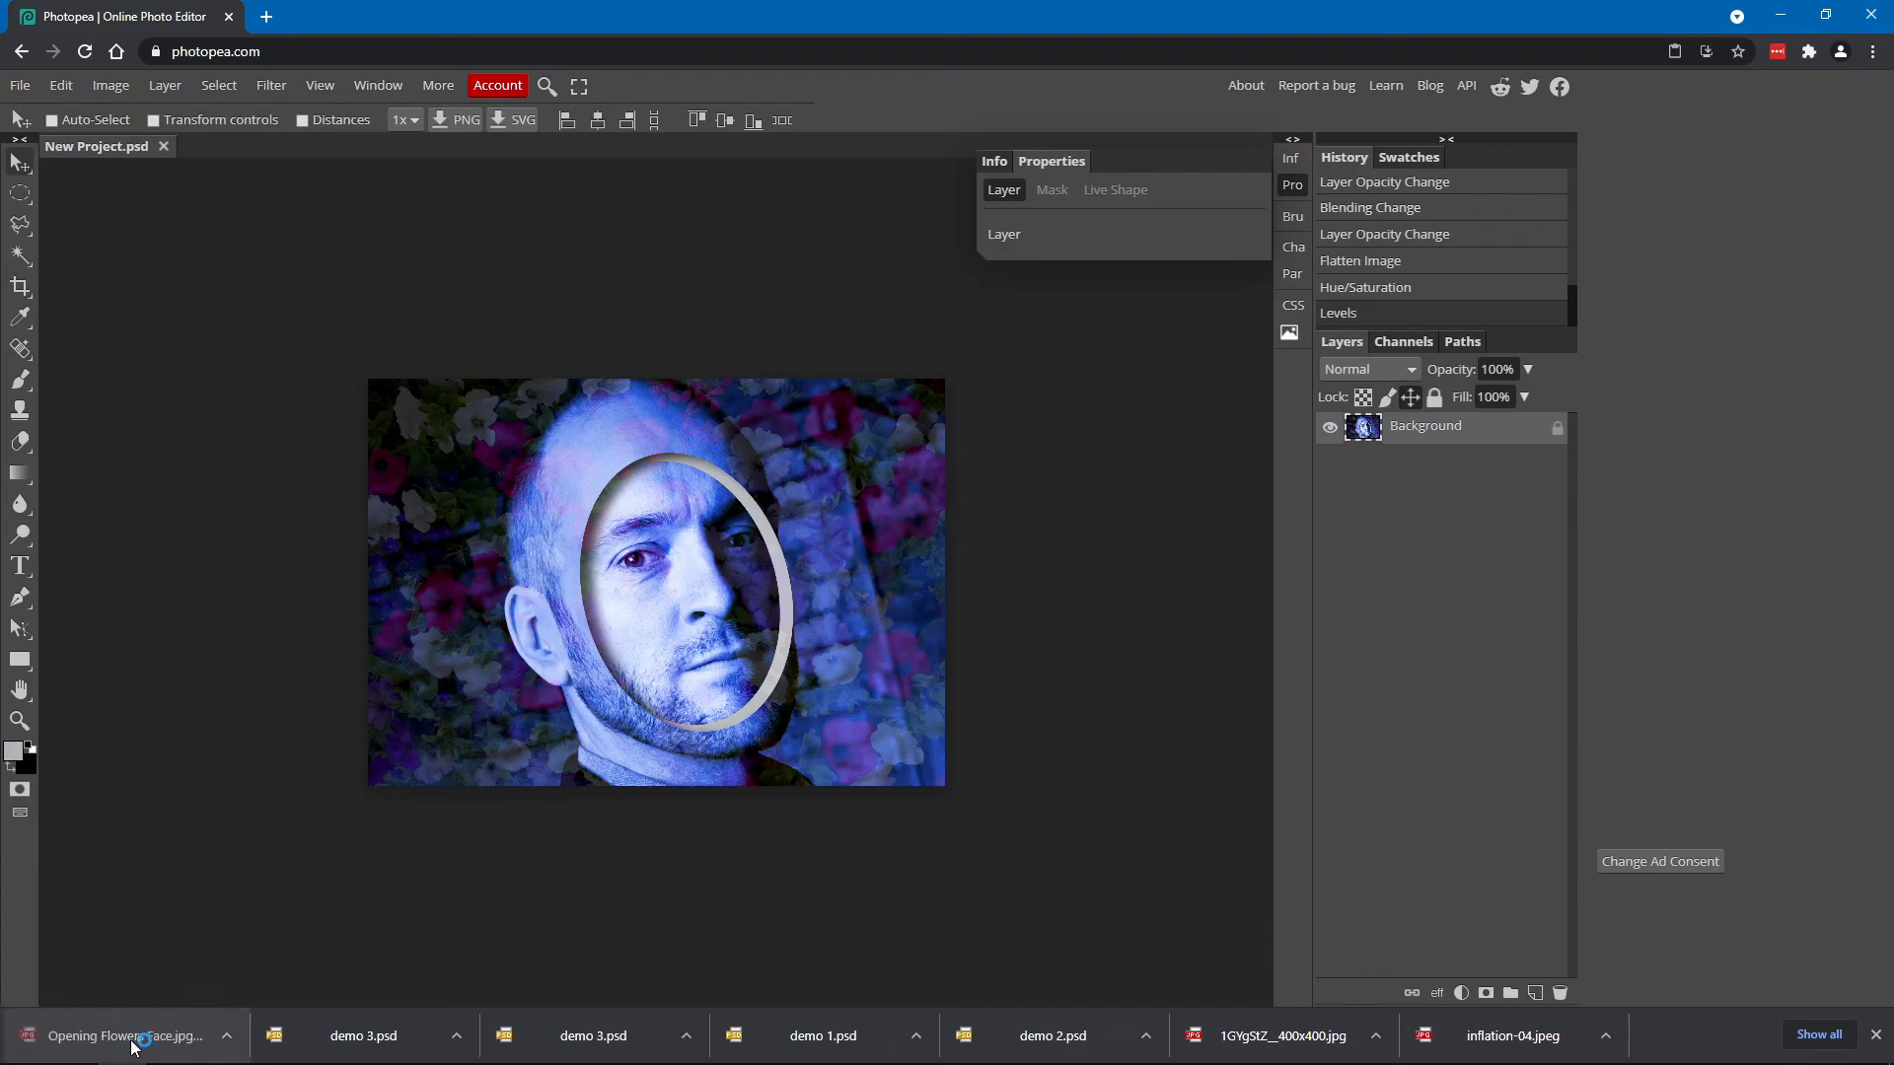
mouse_move(1892, 279)
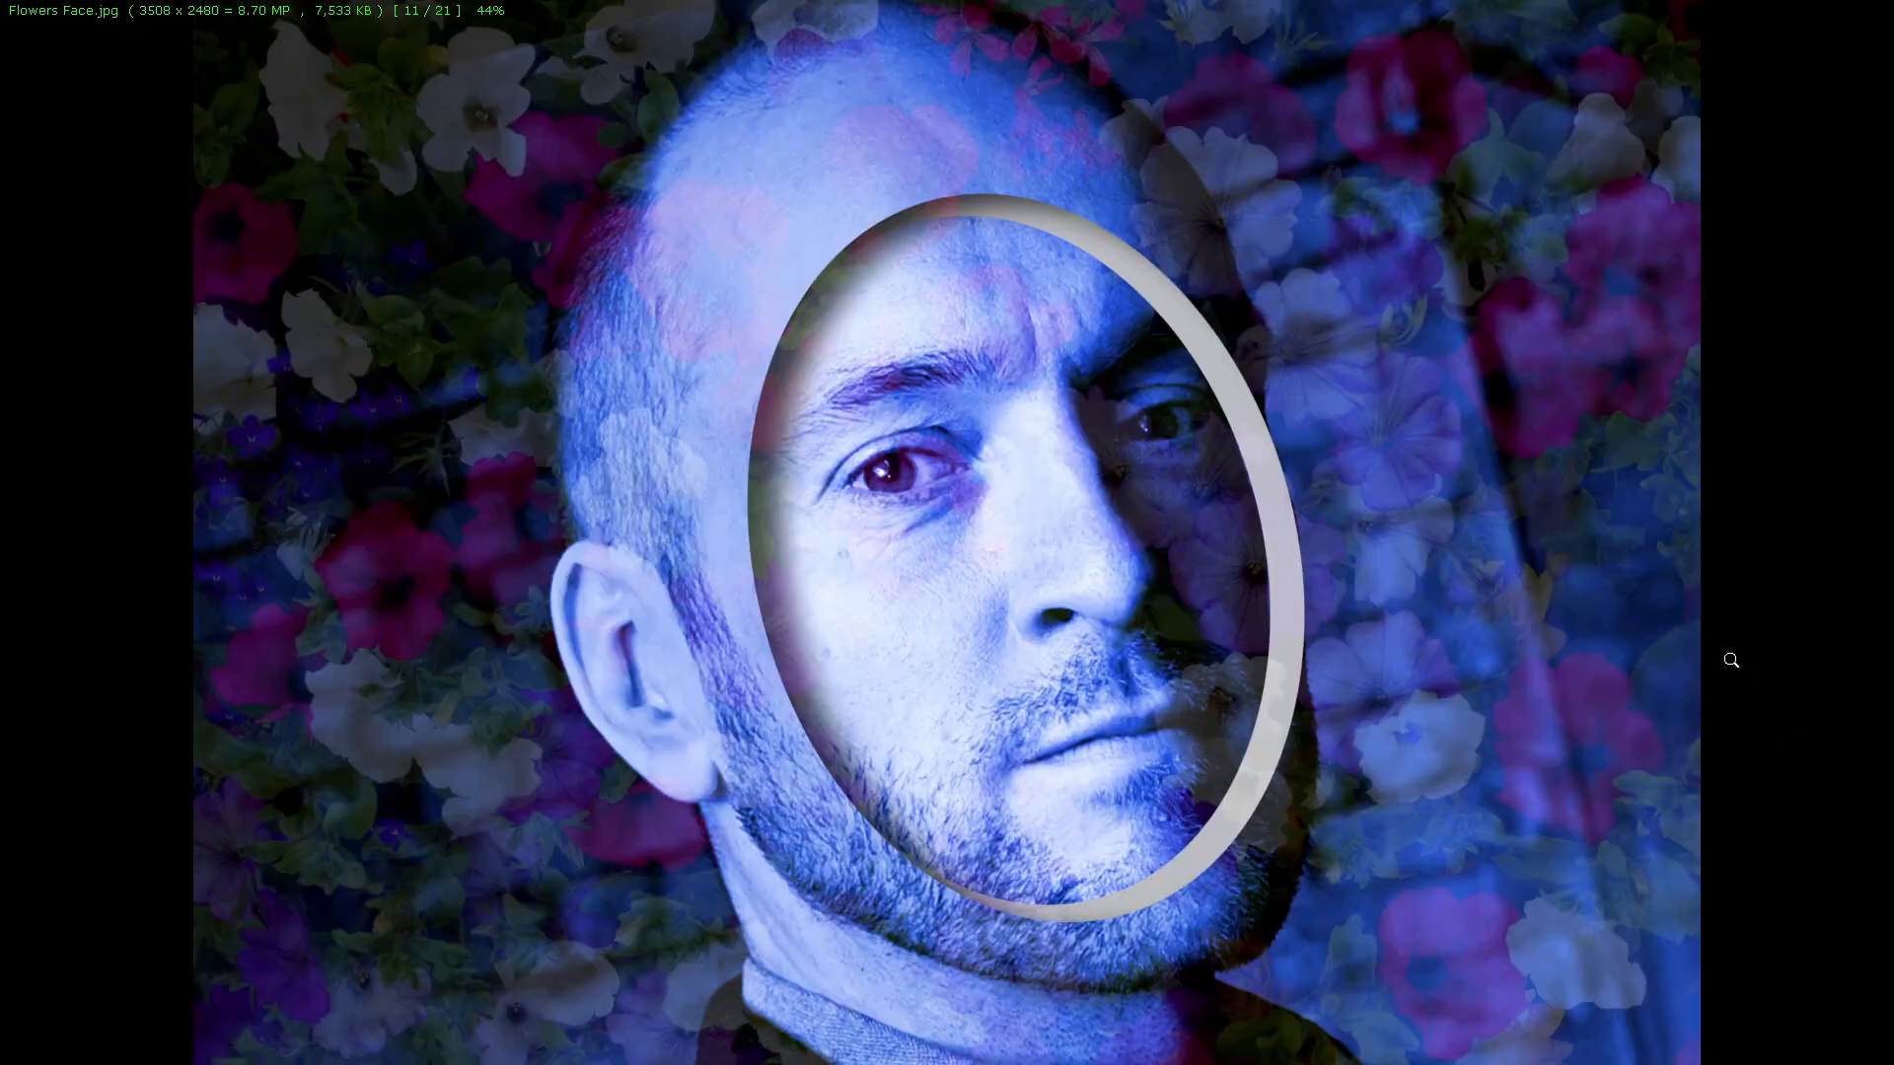
key(Escape)
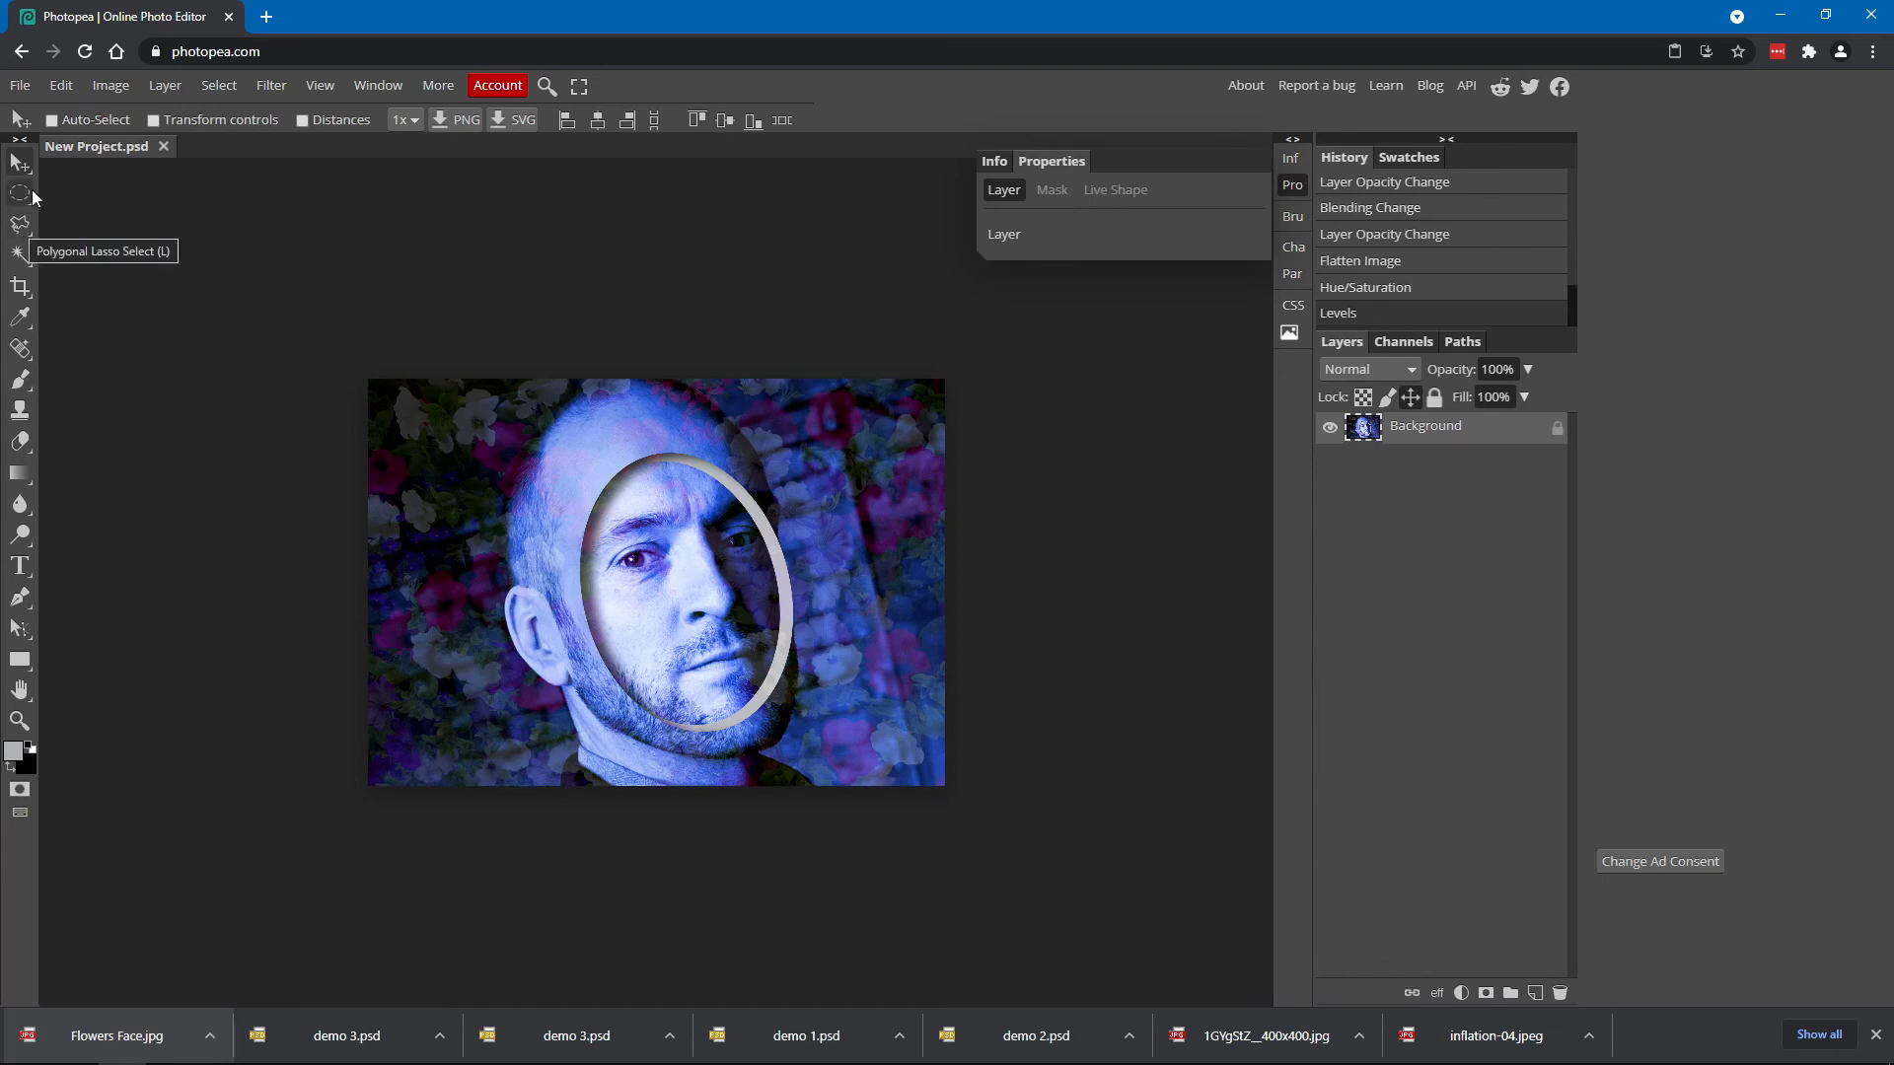
Place the short-haired man's portrait from the Photopea folder as a new layer and enlarge it proportionally to about 455%
click(19, 85)
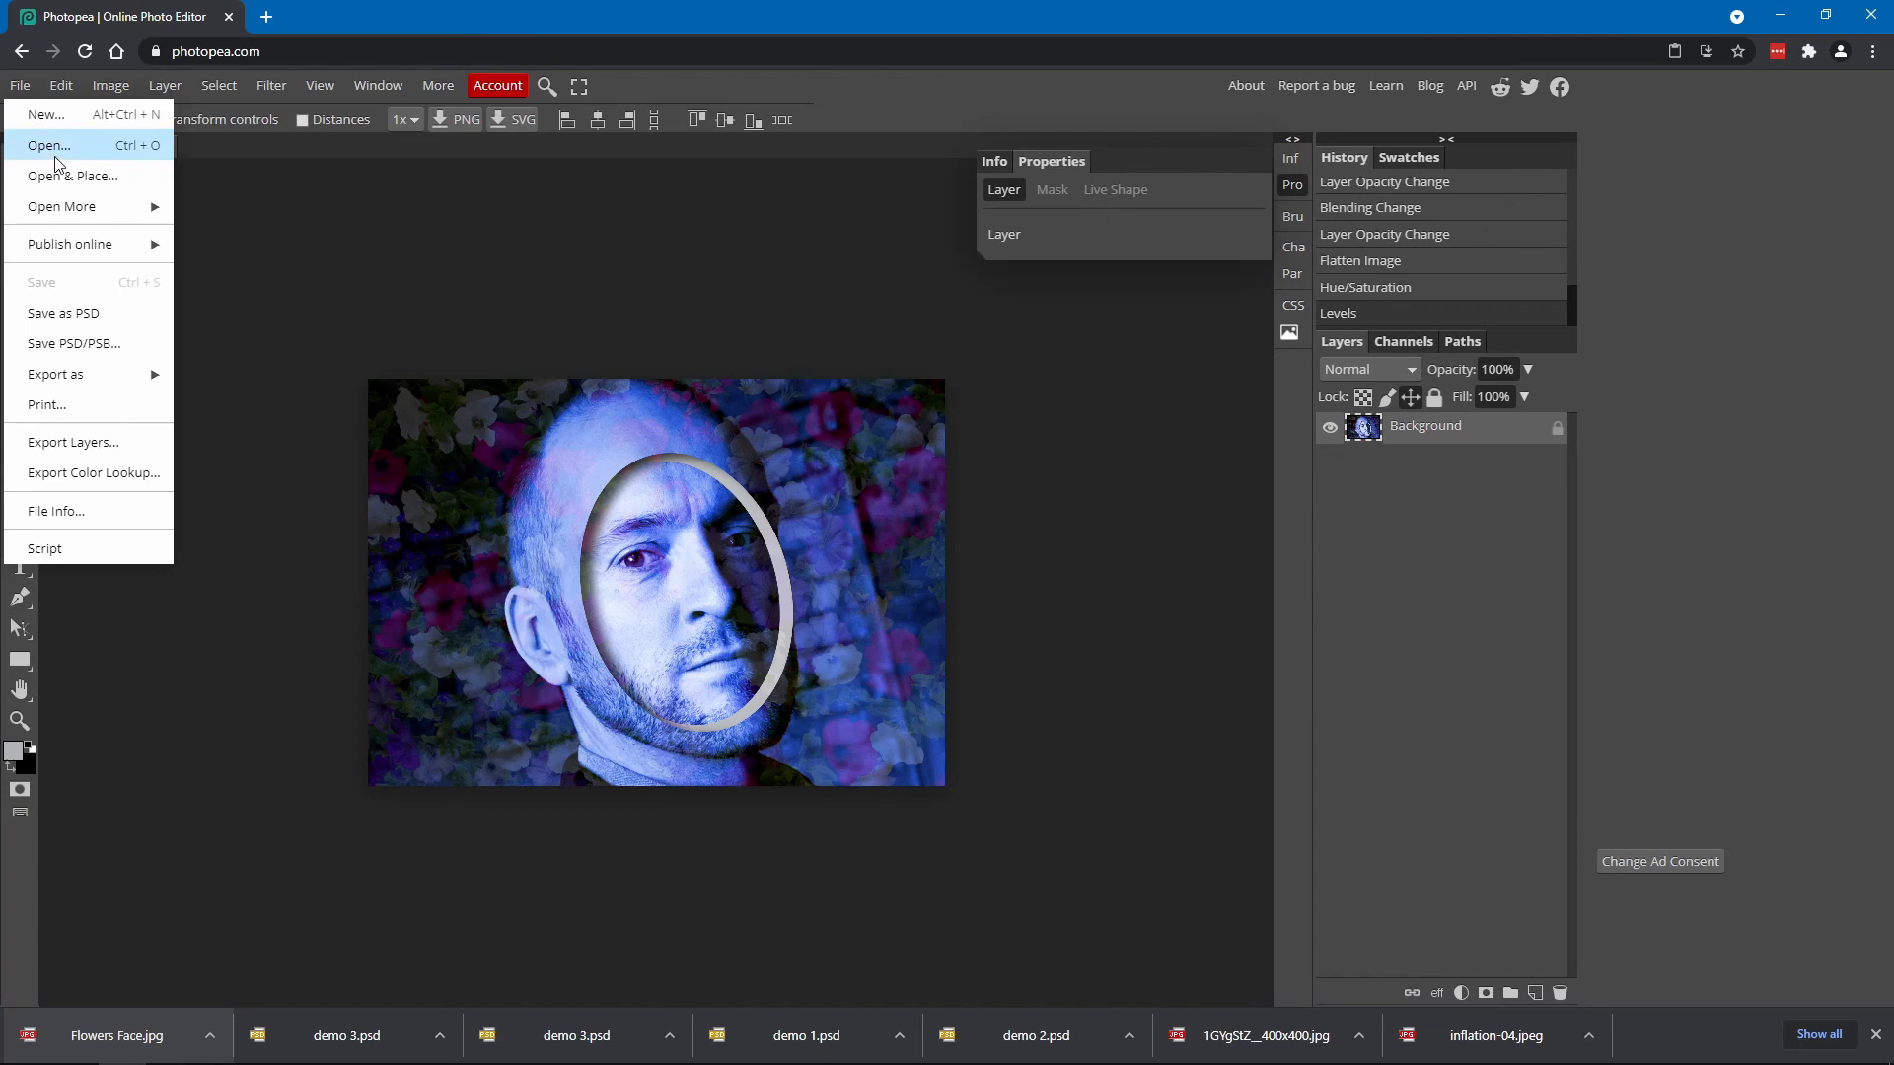
click(76, 186)
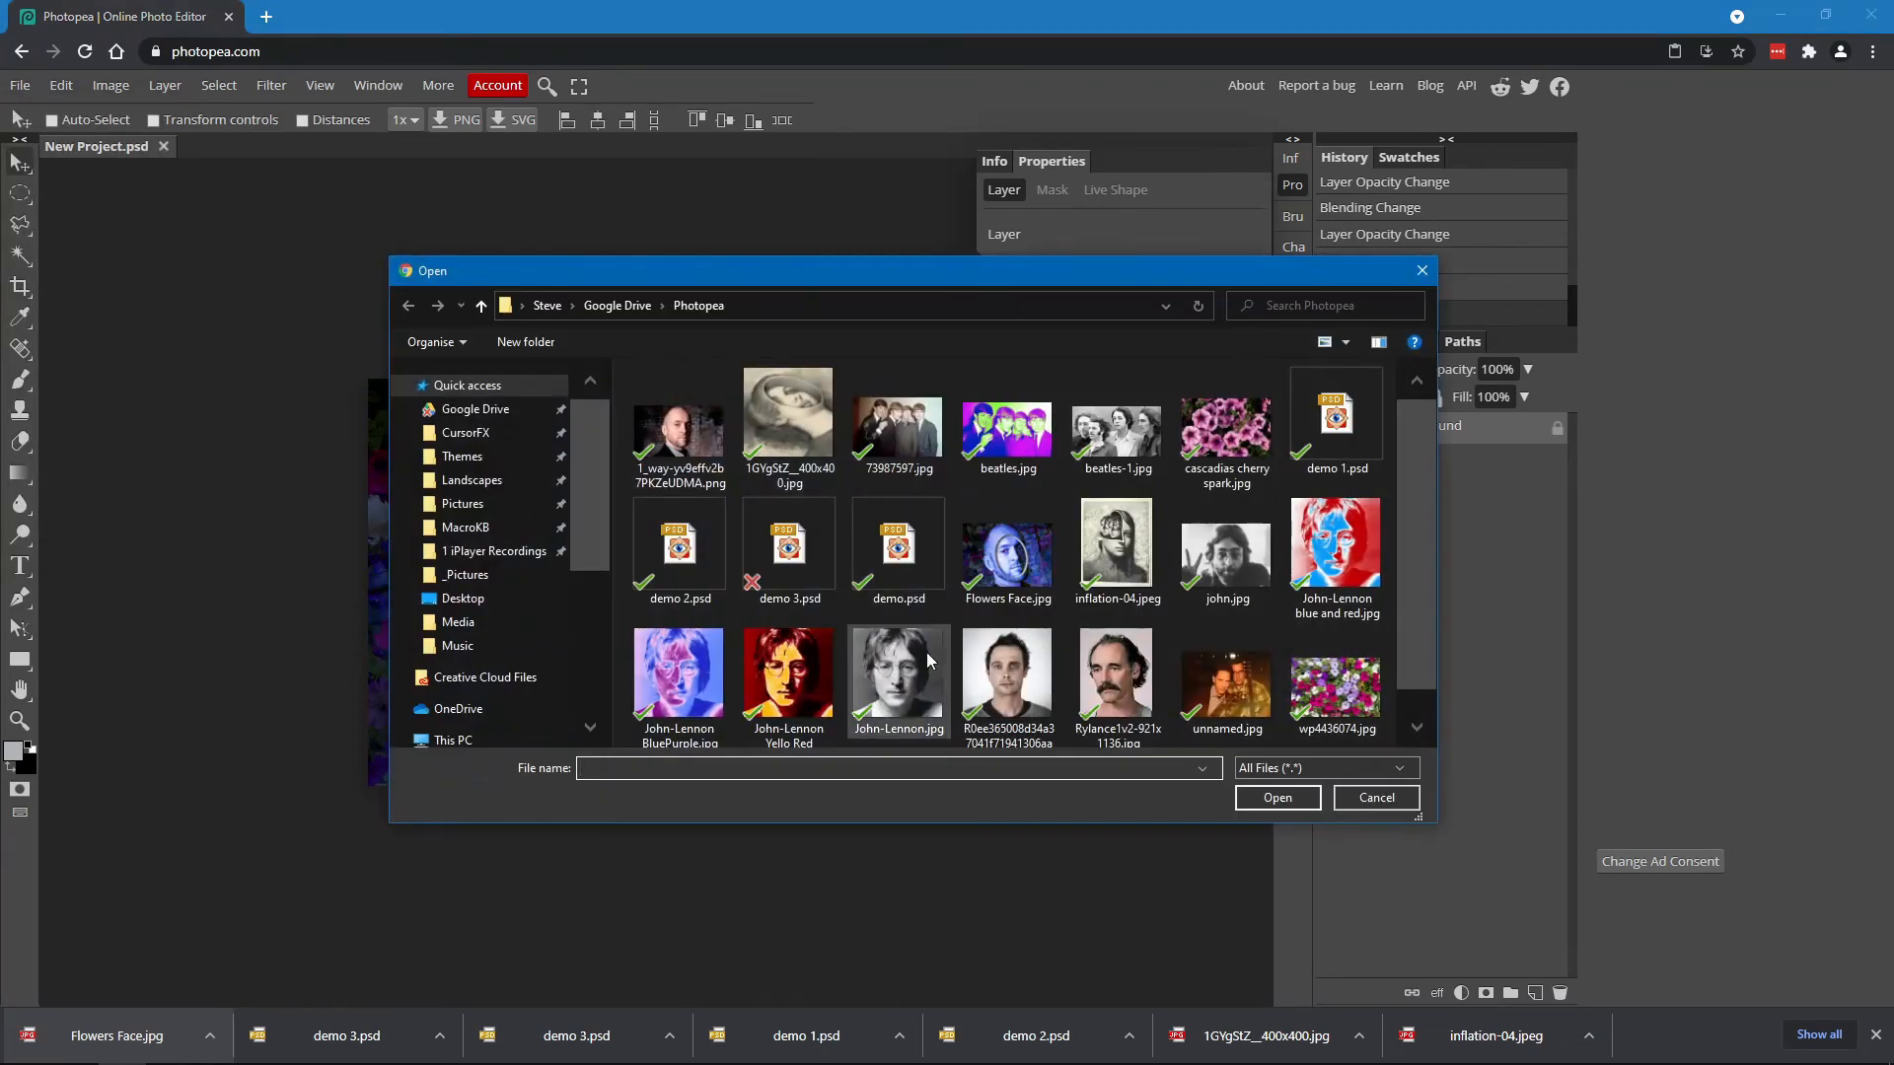
double_click(1013, 698)
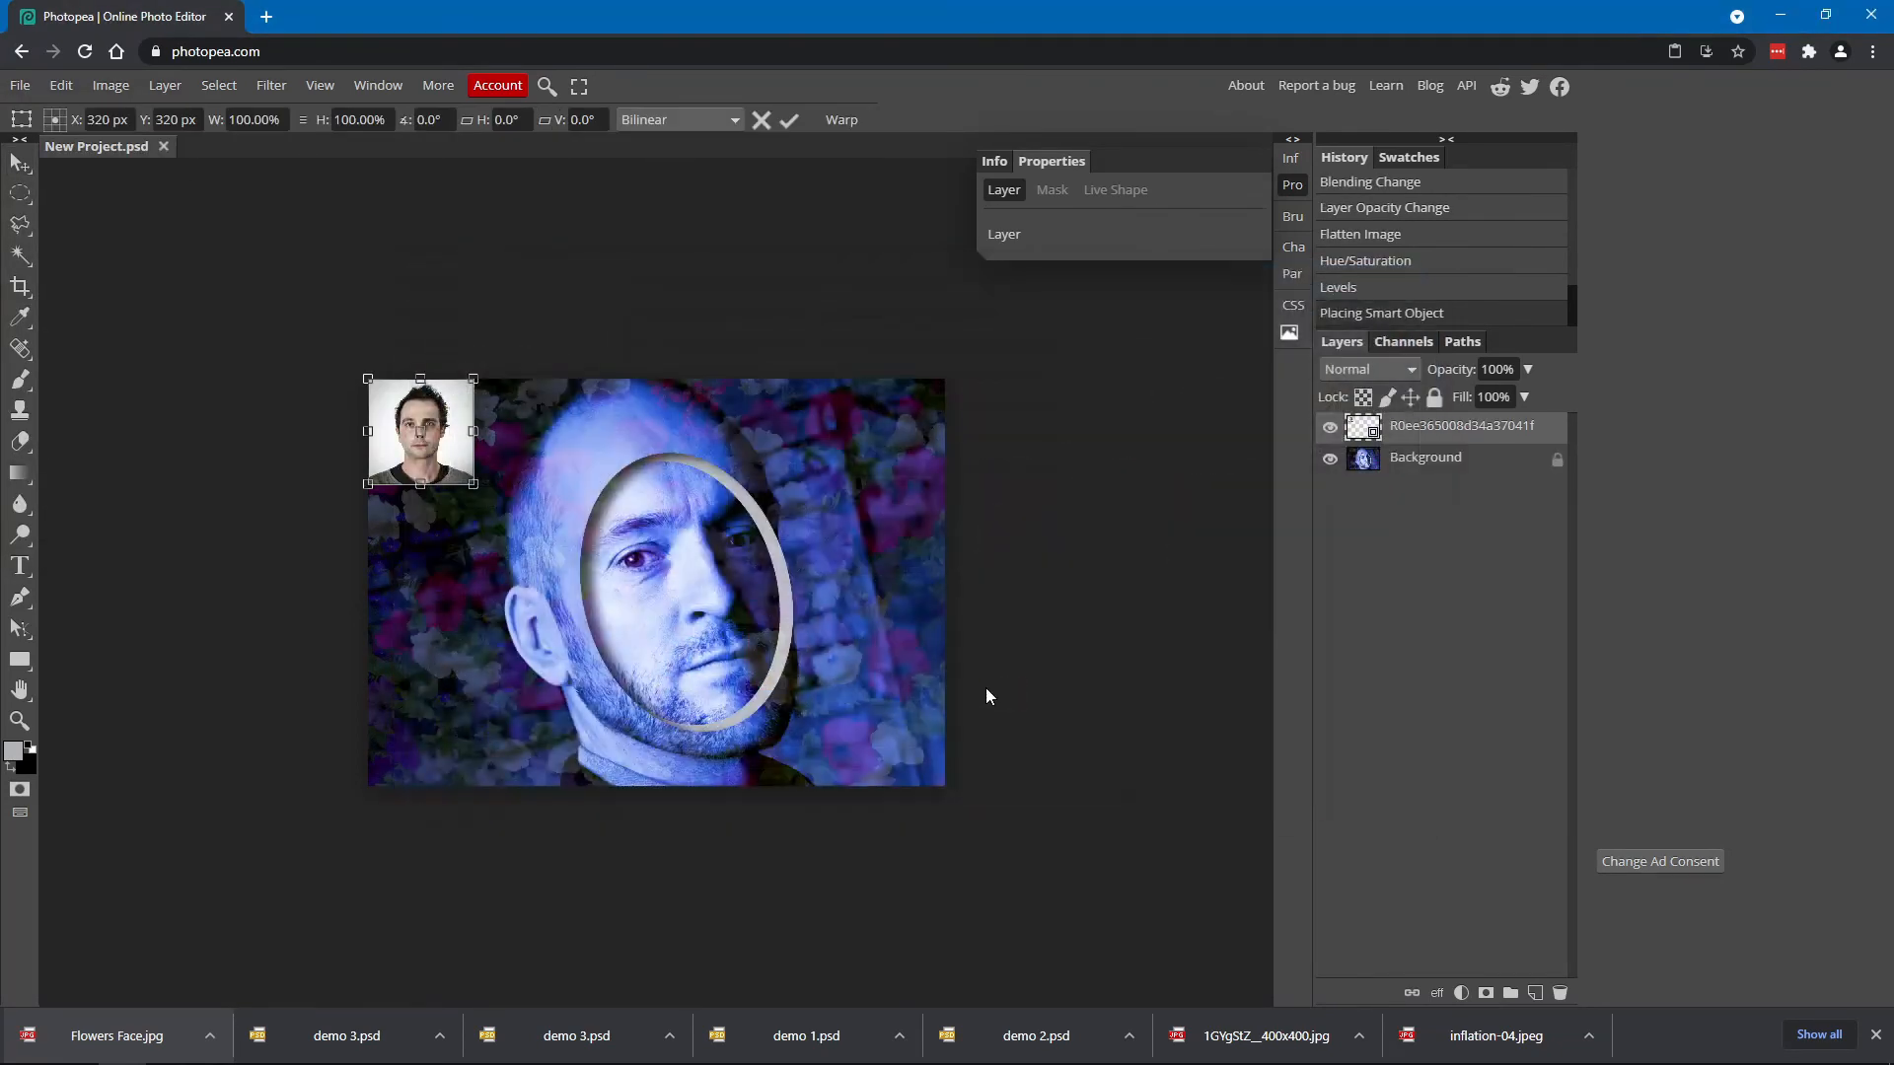
drag(473, 485, 845, 823)
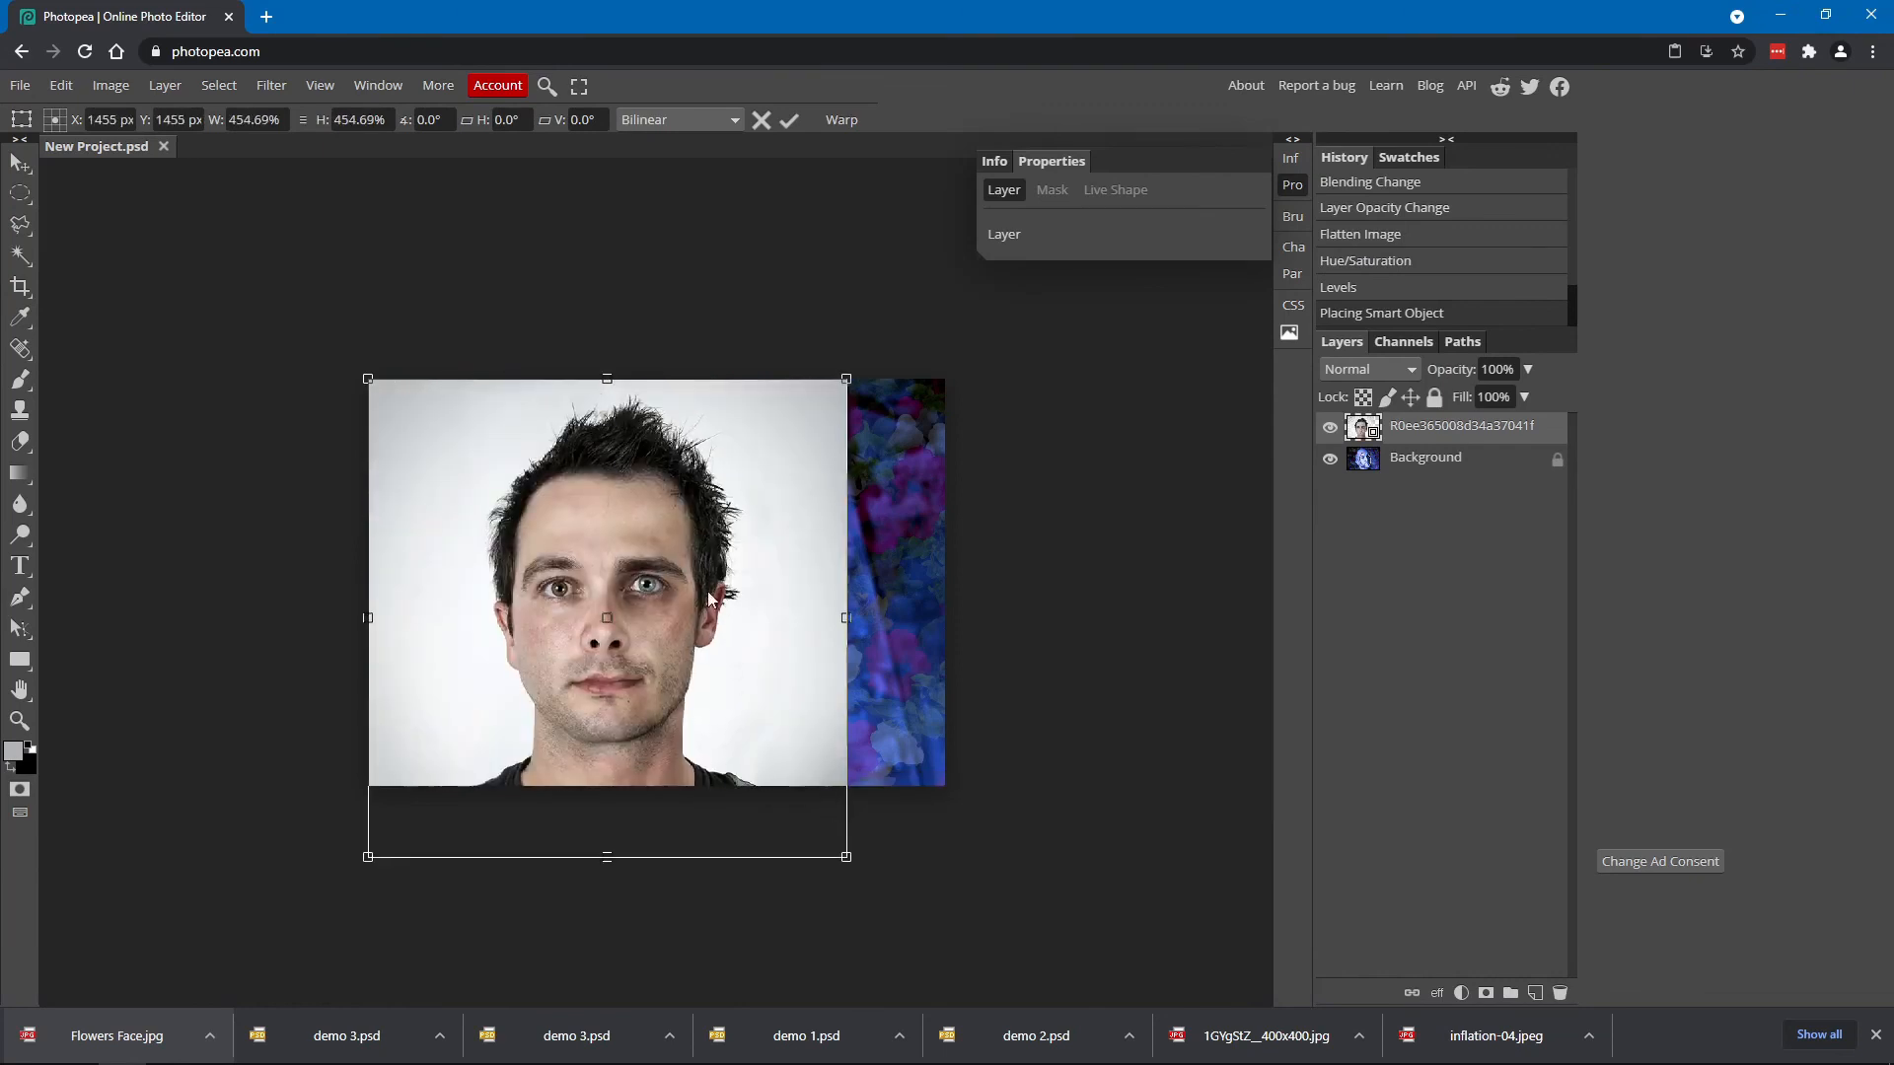
key(Return)
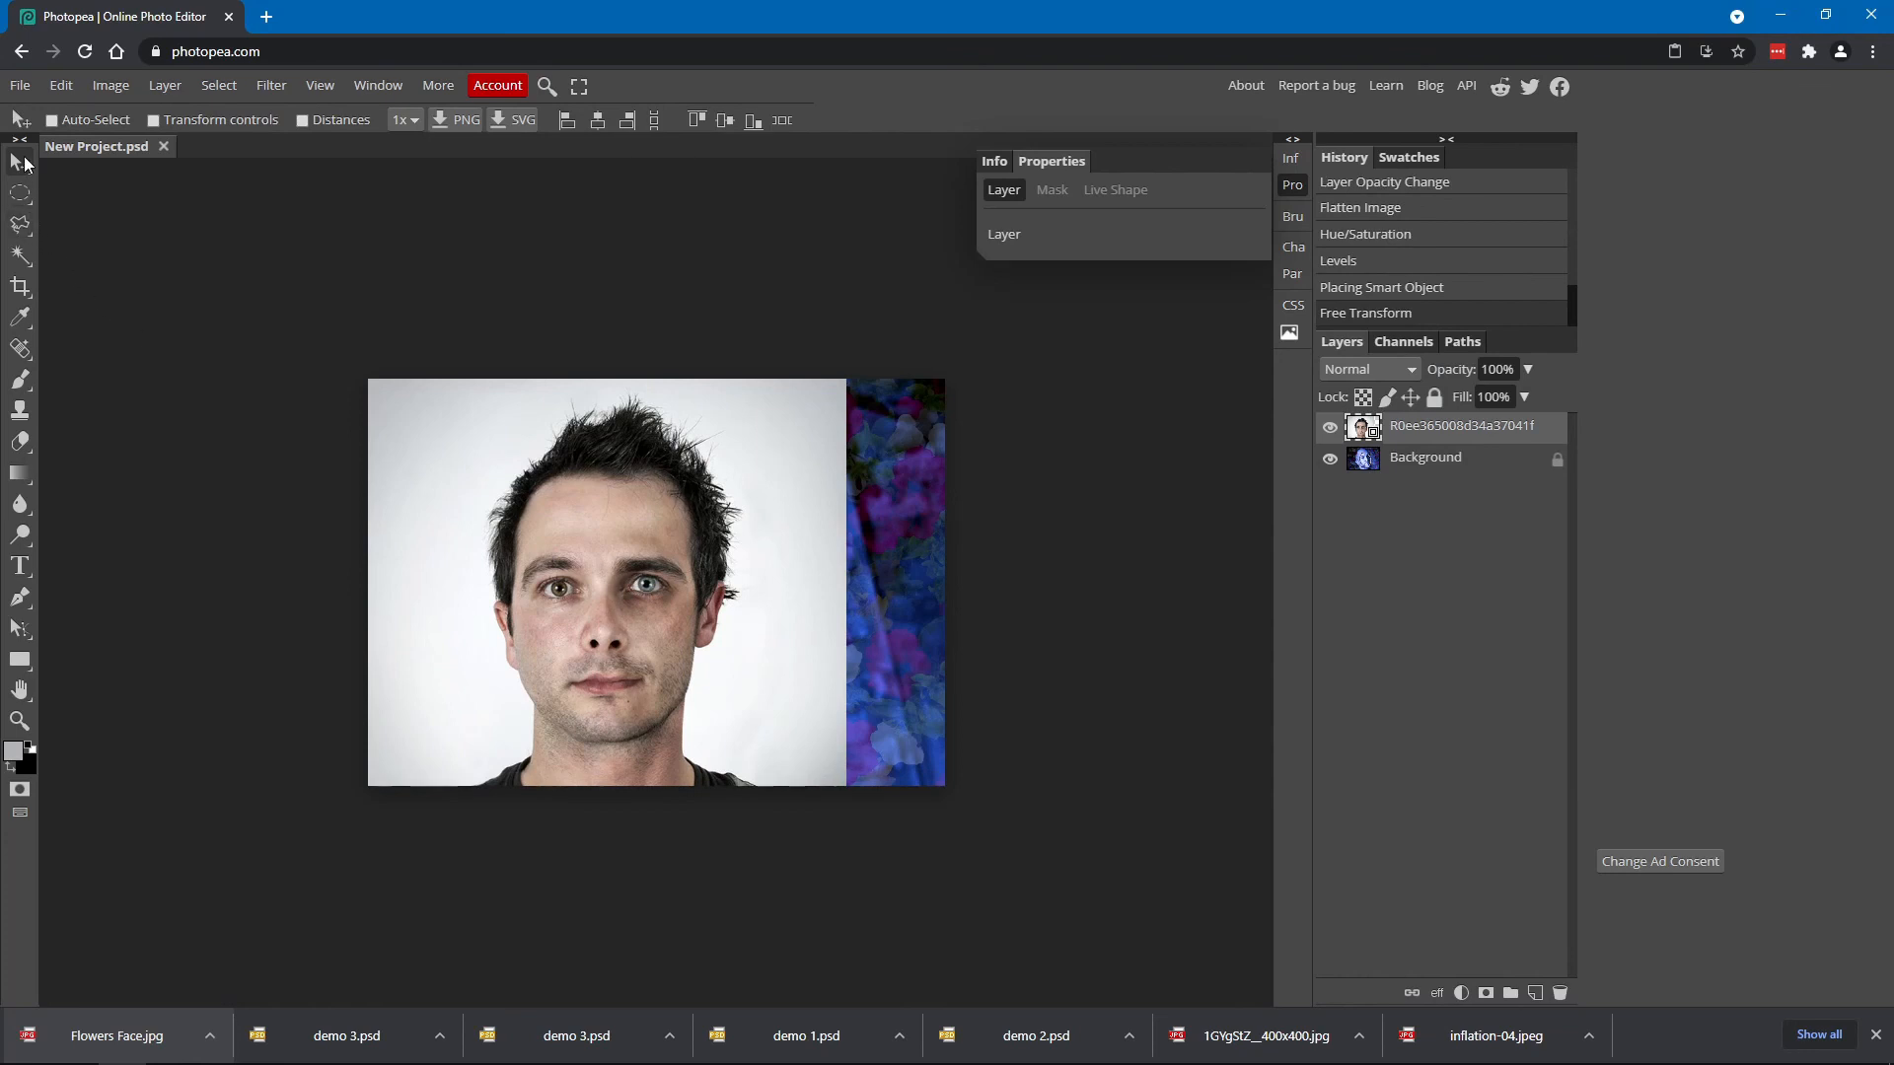
Draw a freehand Lasso selection around both eyes and the forehead area above them on the portrait
click(19, 232)
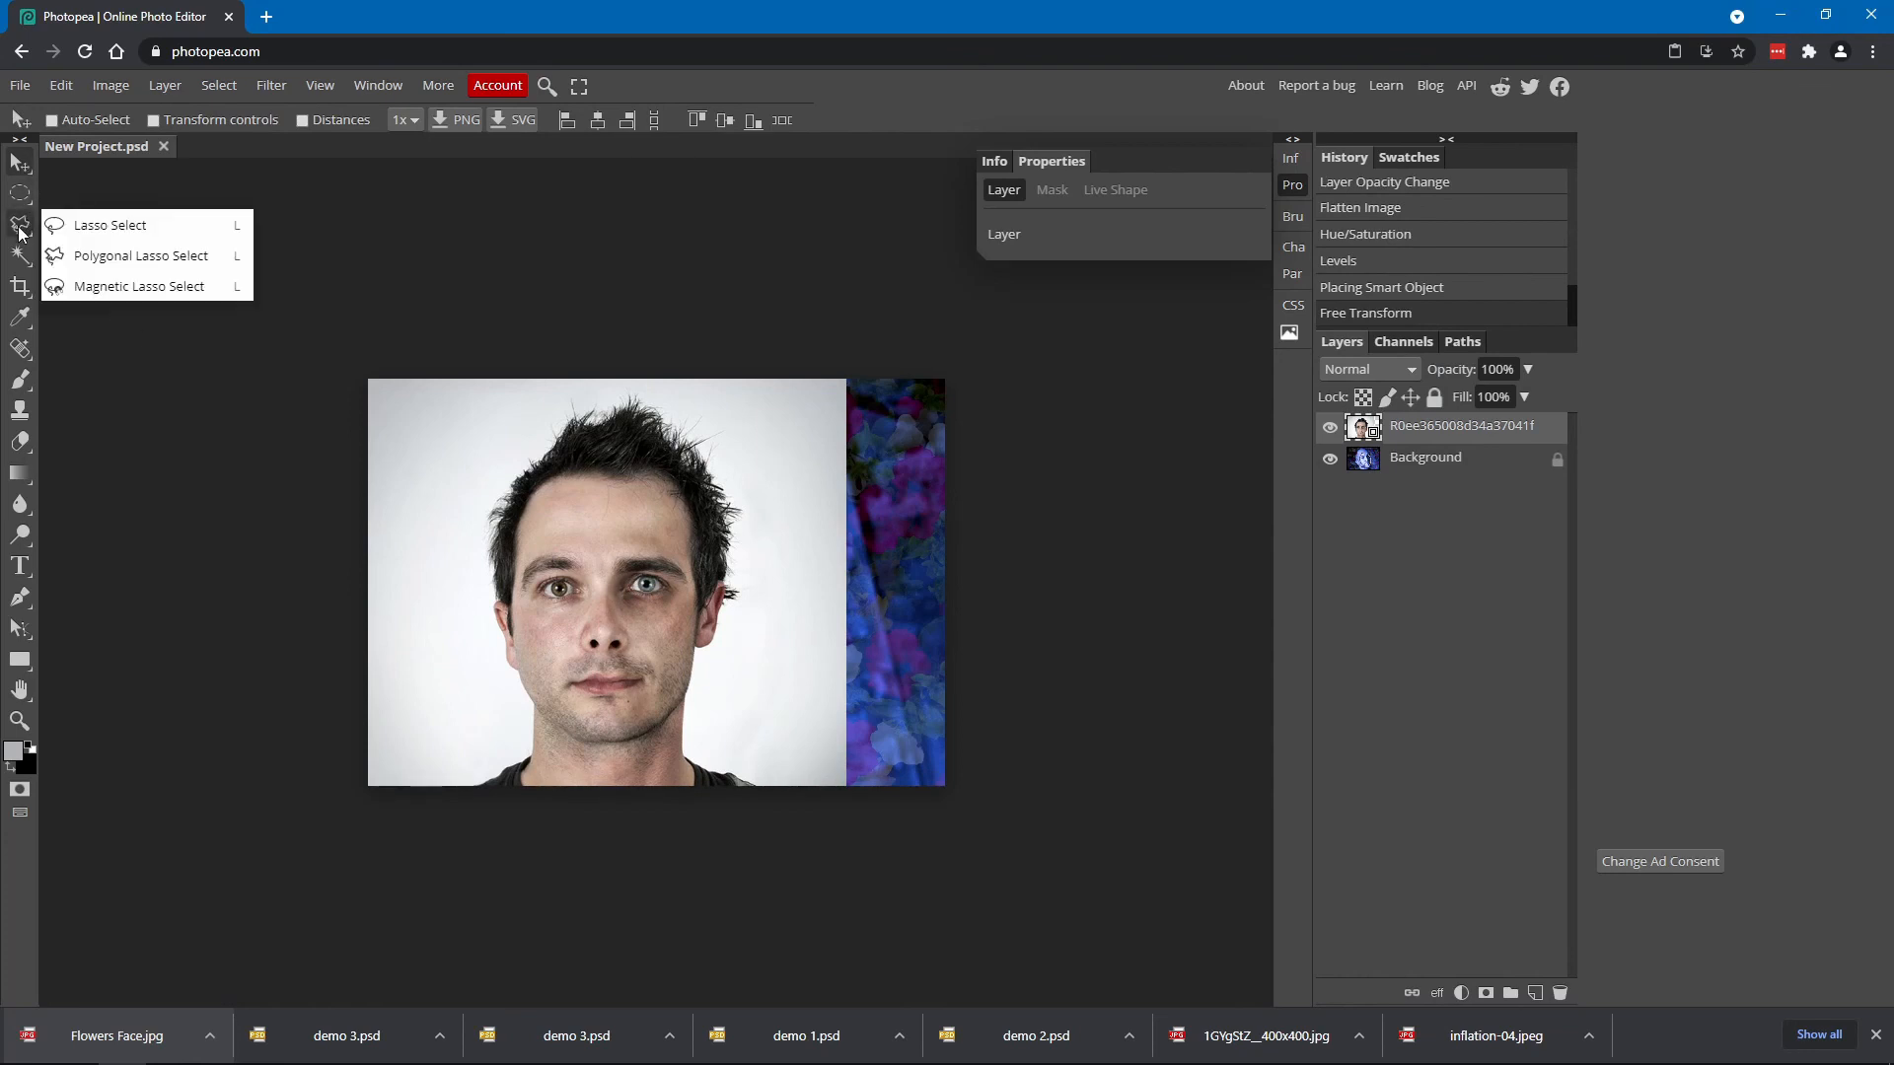
click(110, 229)
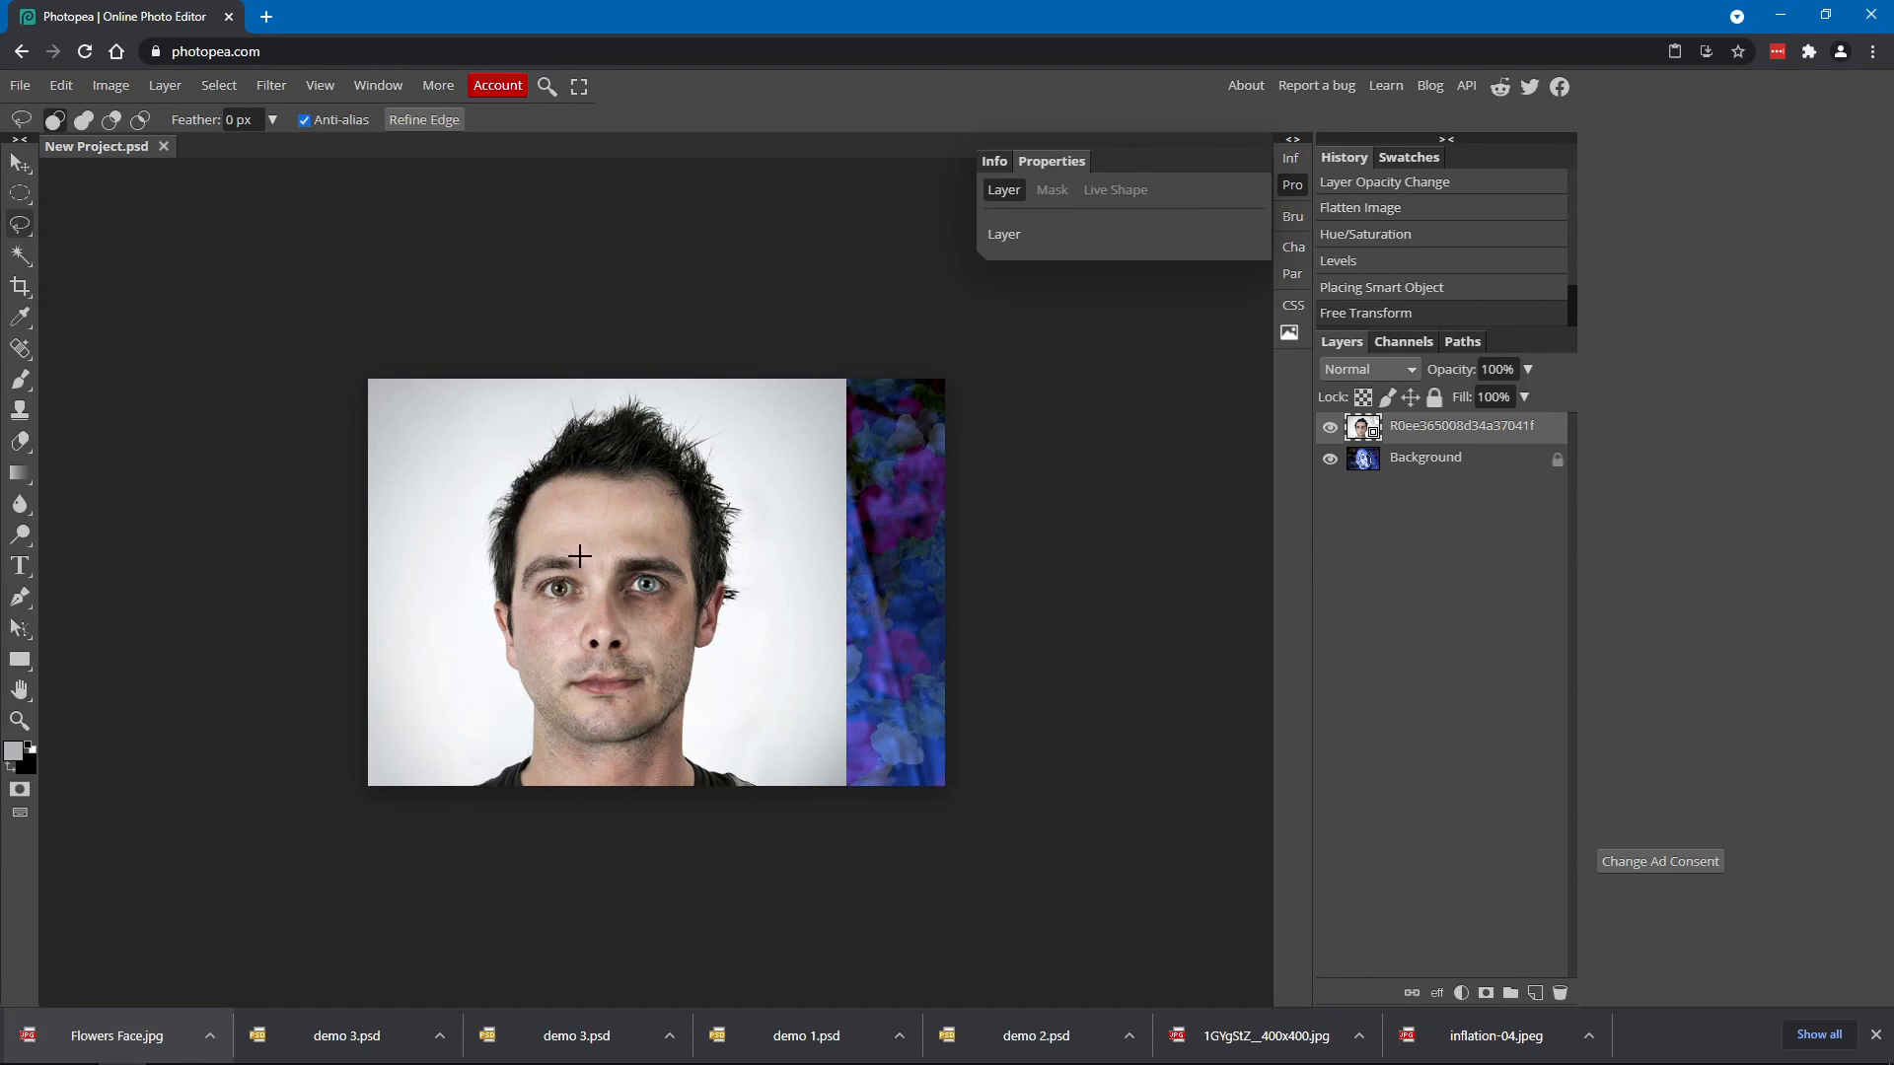
mouse_move(551, 549)
mouse_down()
mouse_move(523, 584)
mouse_move(558, 599)
mouse_move(592, 577)
mouse_move(582, 560)
mouse_up()
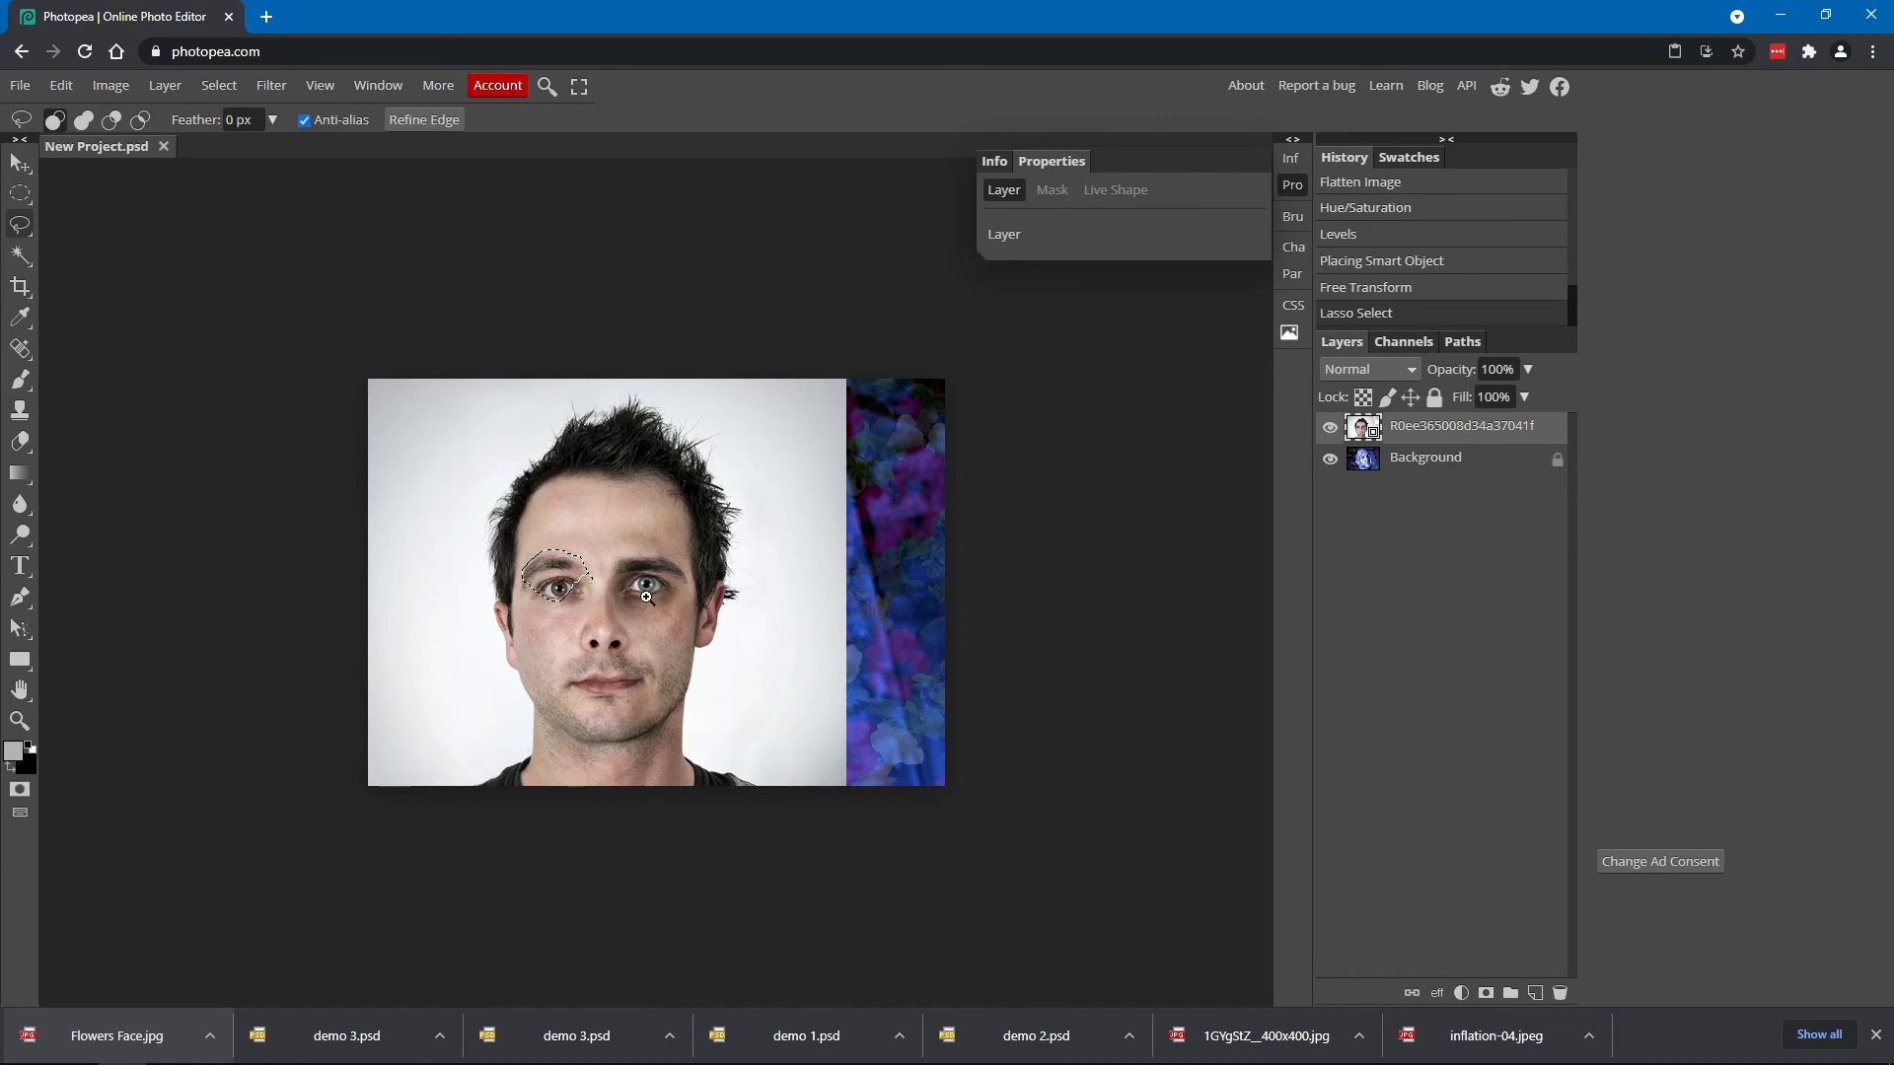
scroll(649, 590, down, 2)
scroll(651, 595, up, 6)
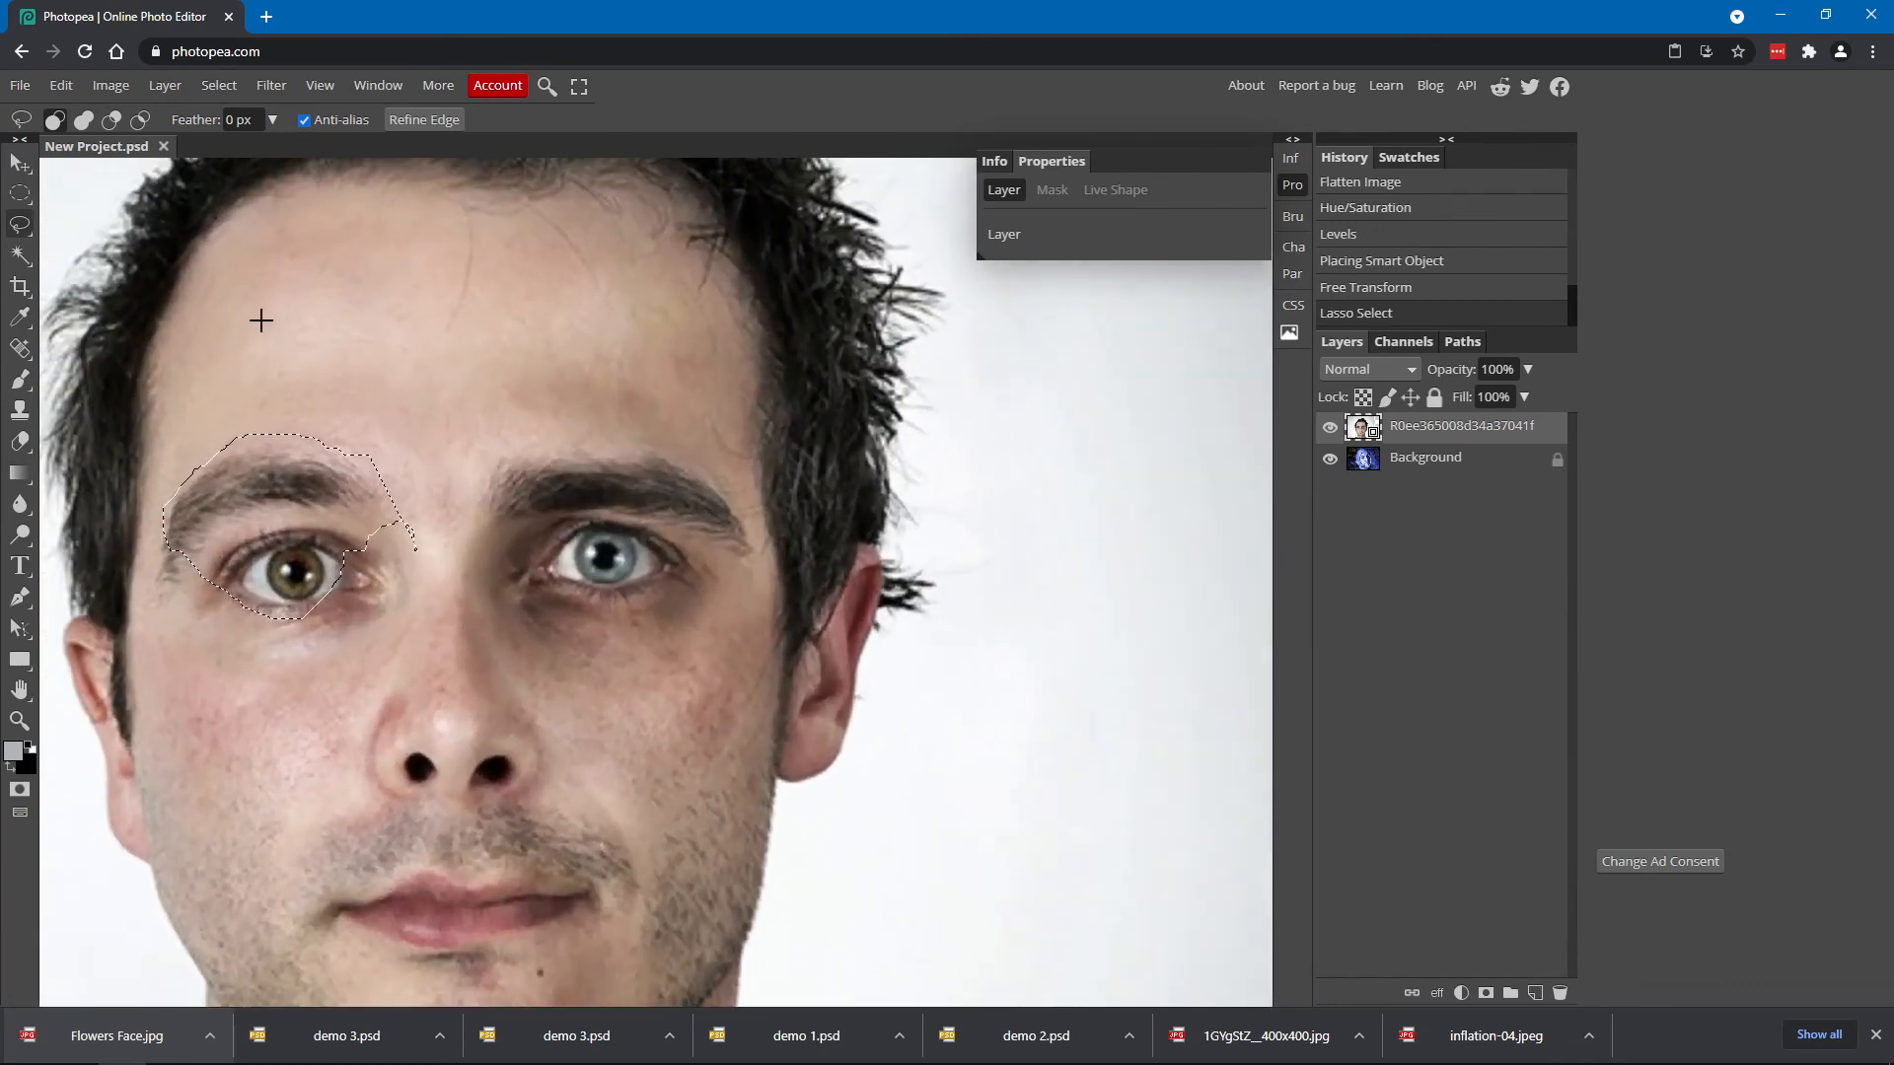
mouse_move(427, 356)
mouse_down()
mouse_move(616, 285)
mouse_move(726, 323)
mouse_move(805, 463)
mouse_move(802, 509)
mouse_move(736, 616)
mouse_move(625, 646)
mouse_move(524, 607)
mouse_move(494, 569)
mouse_move(502, 497)
mouse_move(570, 452)
mouse_move(727, 513)
mouse_move(727, 425)
mouse_move(639, 391)
mouse_move(544, 388)
mouse_move(452, 422)
mouse_move(405, 633)
mouse_move(312, 654)
mouse_move(211, 644)
mouse_move(132, 576)
mouse_move(130, 486)
mouse_move(158, 441)
mouse_move(218, 405)
mouse_move(432, 353)
mouse_up()
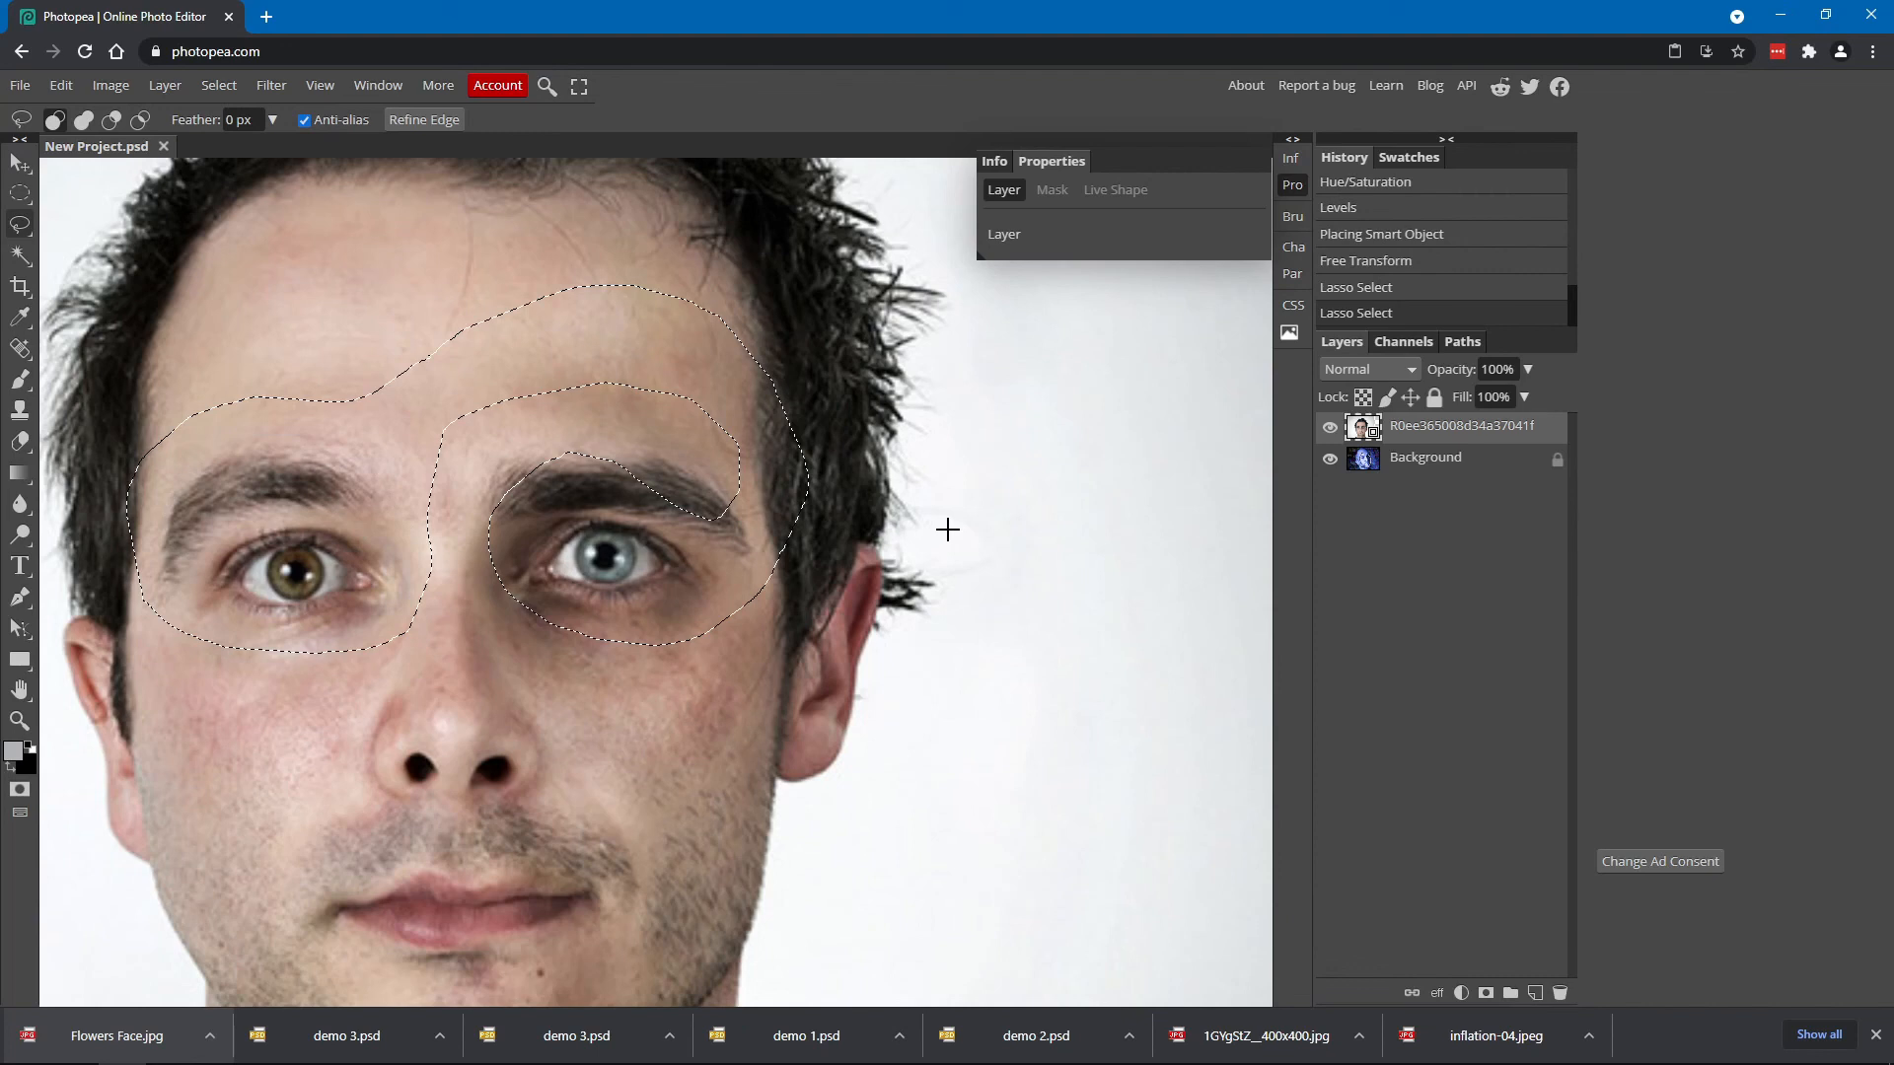
Rasterize the placed portrait layer, keeping the lasso selection around the eyes active
key(z)
key(alt)
alt+click(669, 533)
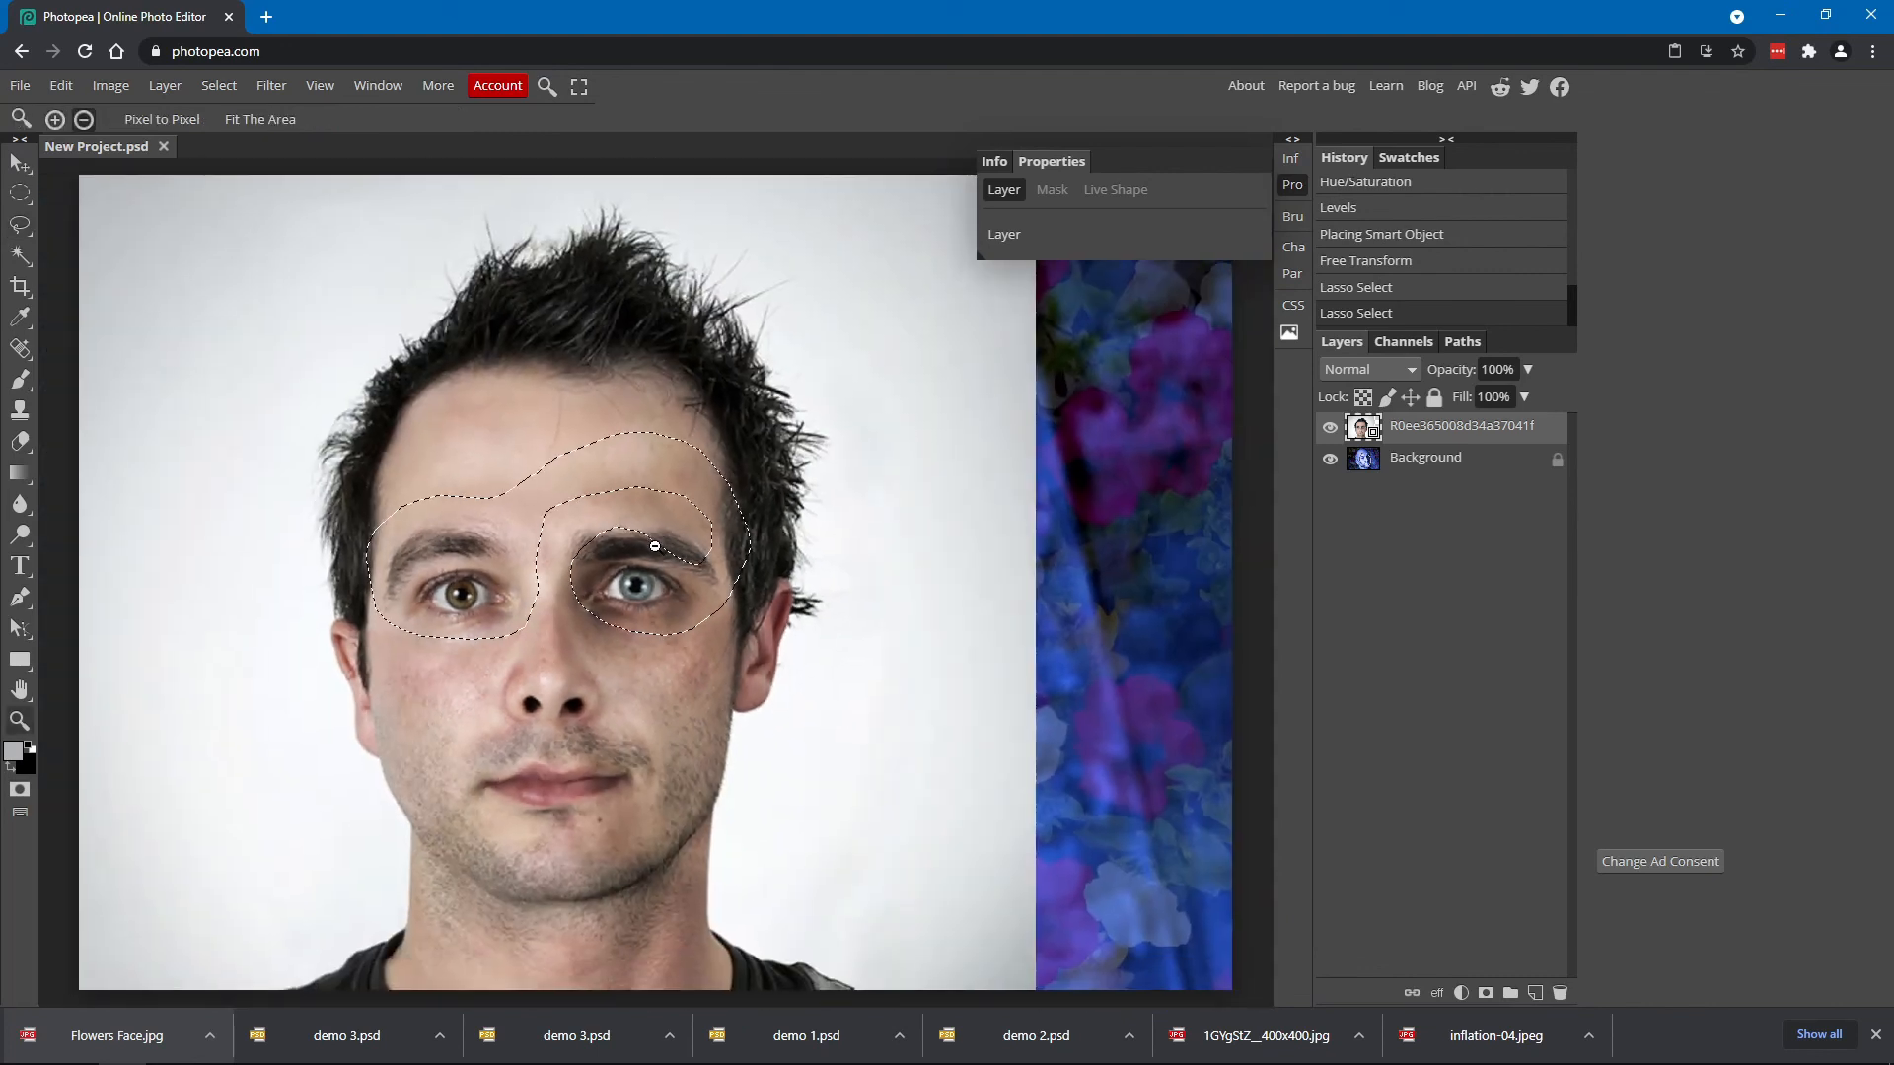
key(ctrl+x)
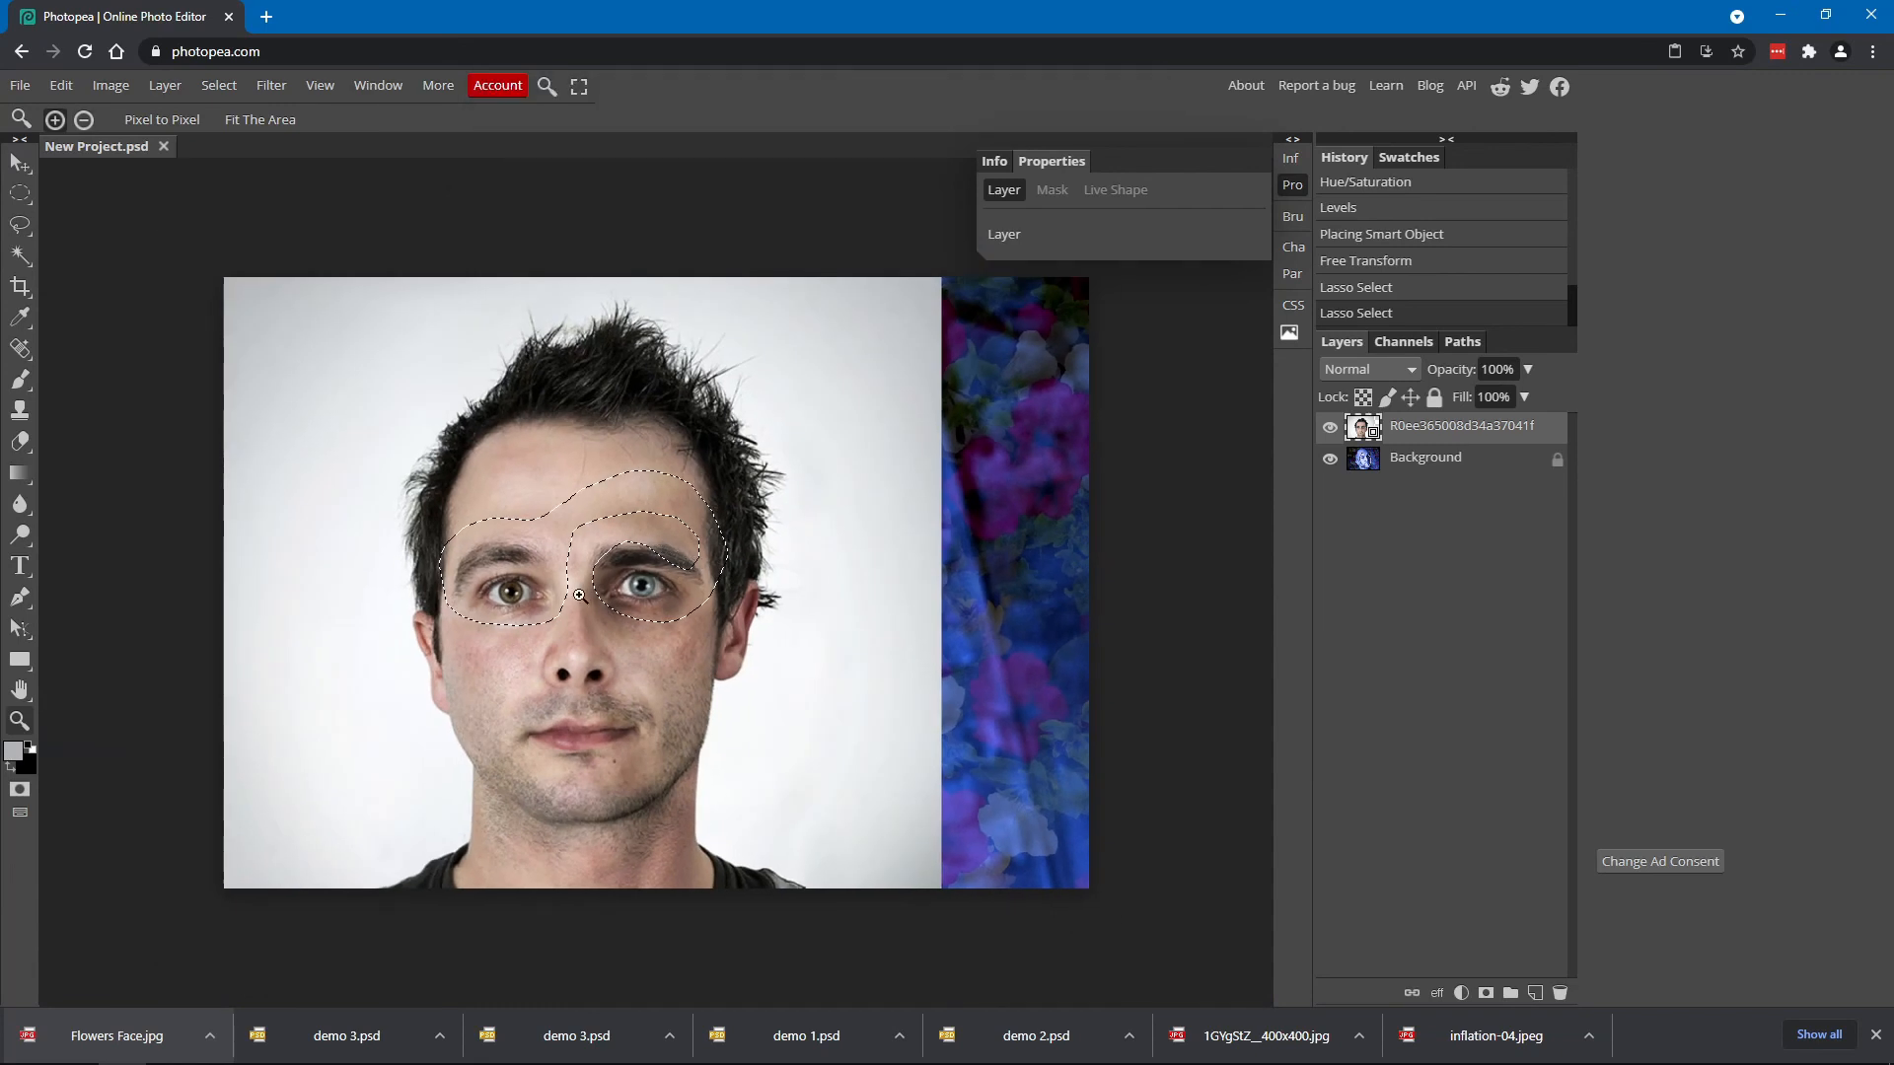
right_click(1355, 441)
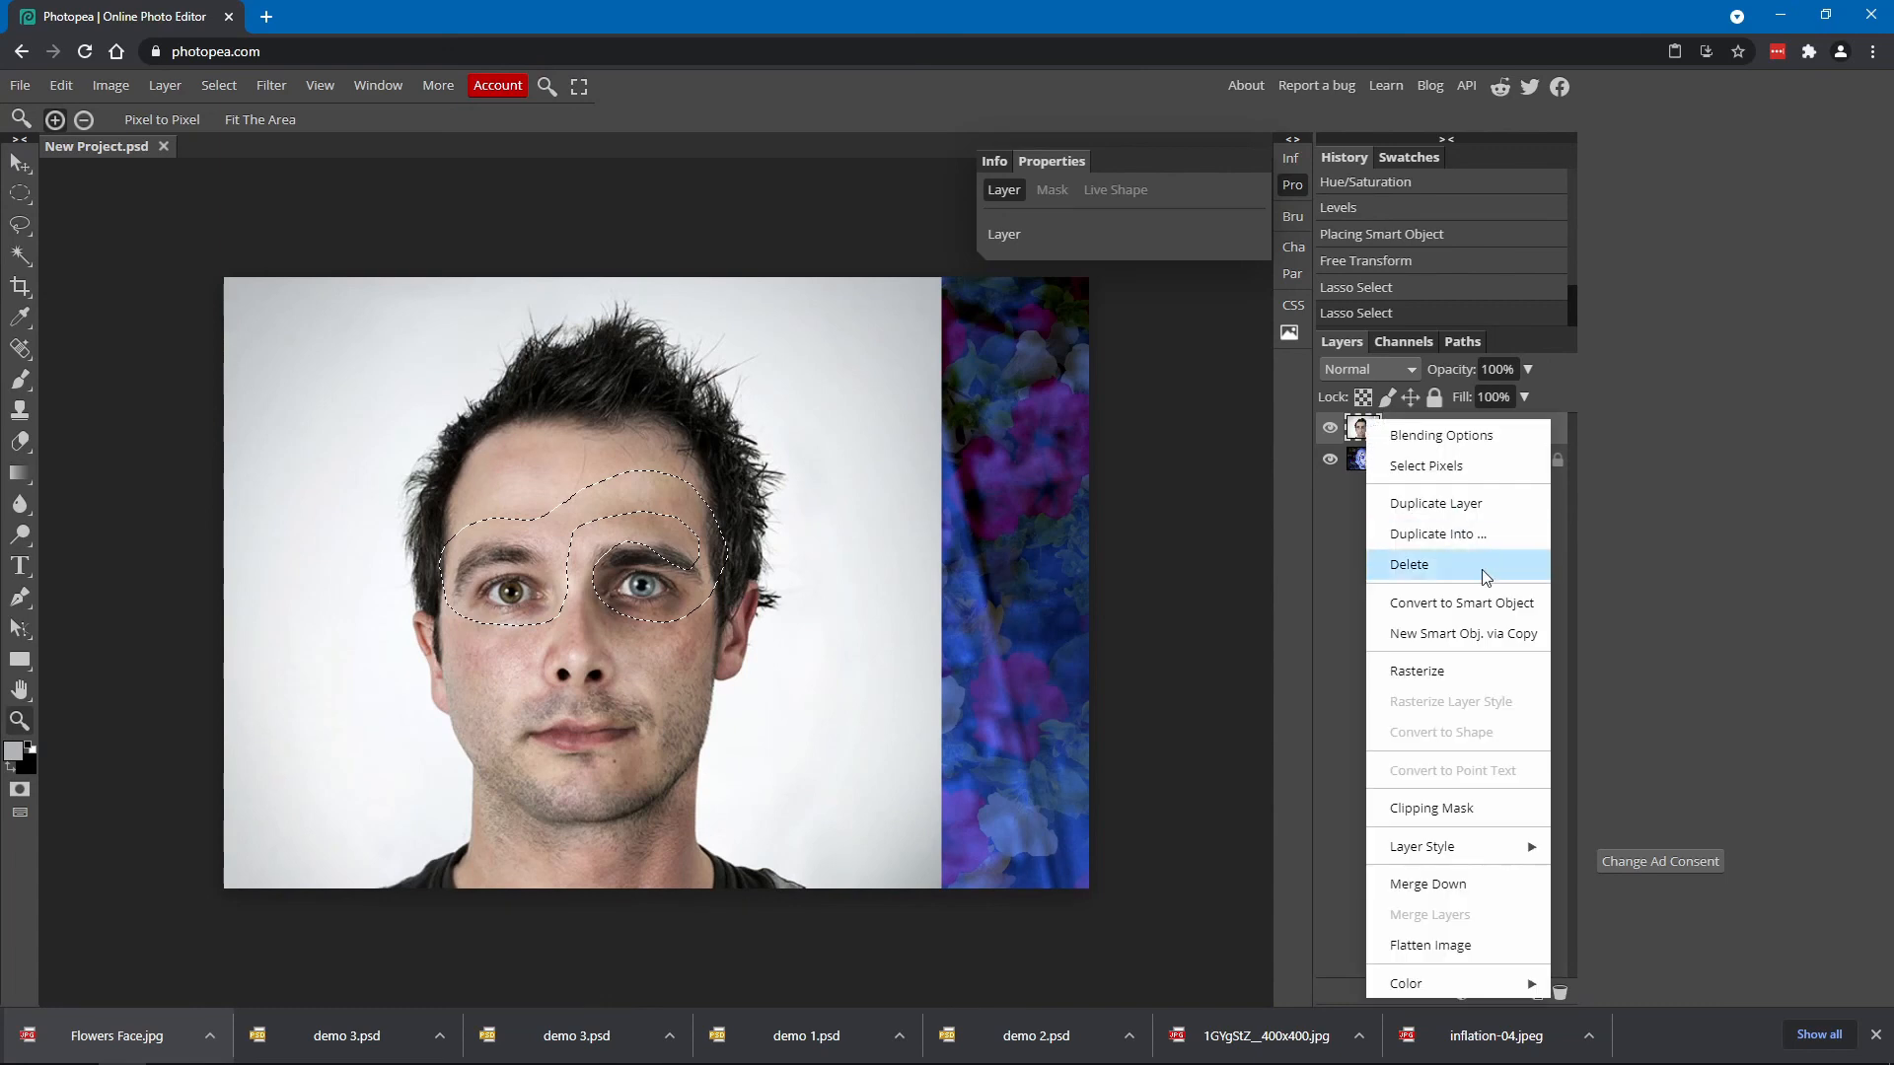
click(1450, 668)
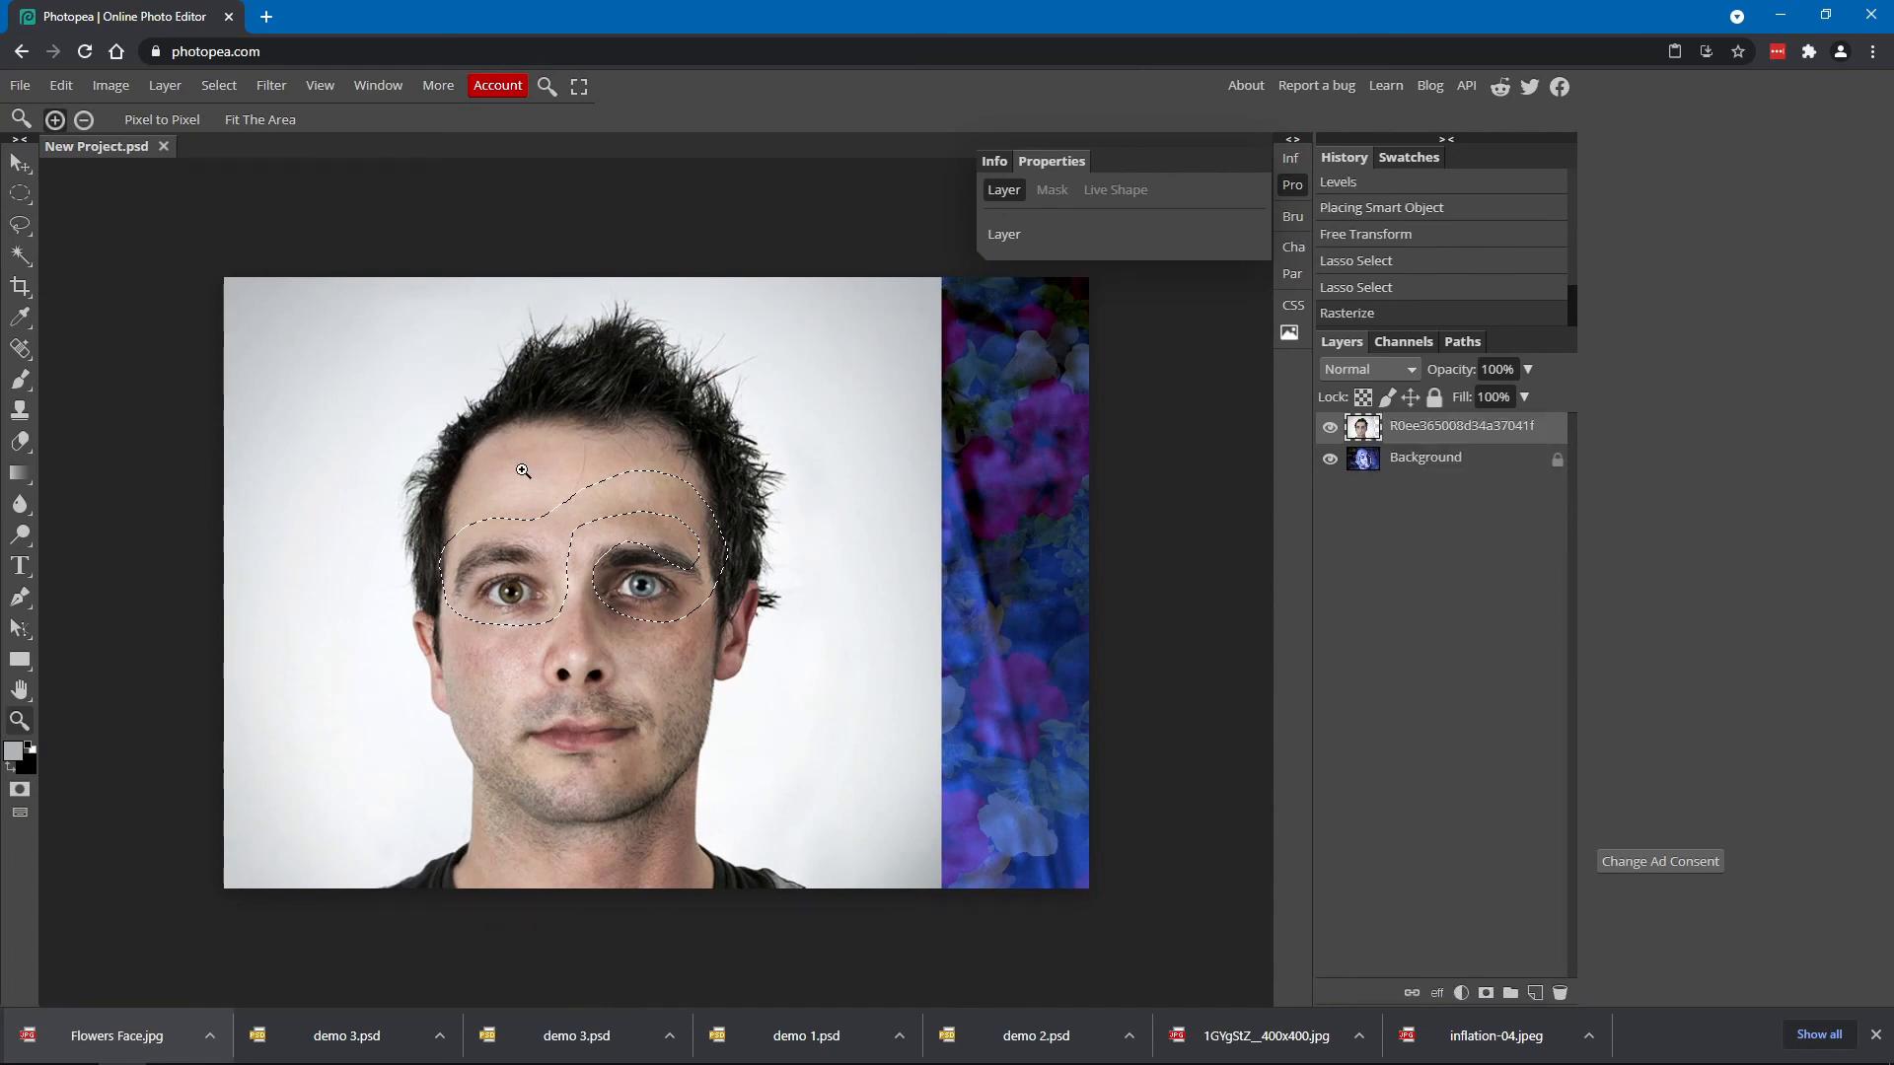
Try clearing the selected eye area, undo it, and copy the selection onto a new layer
key(Delete)
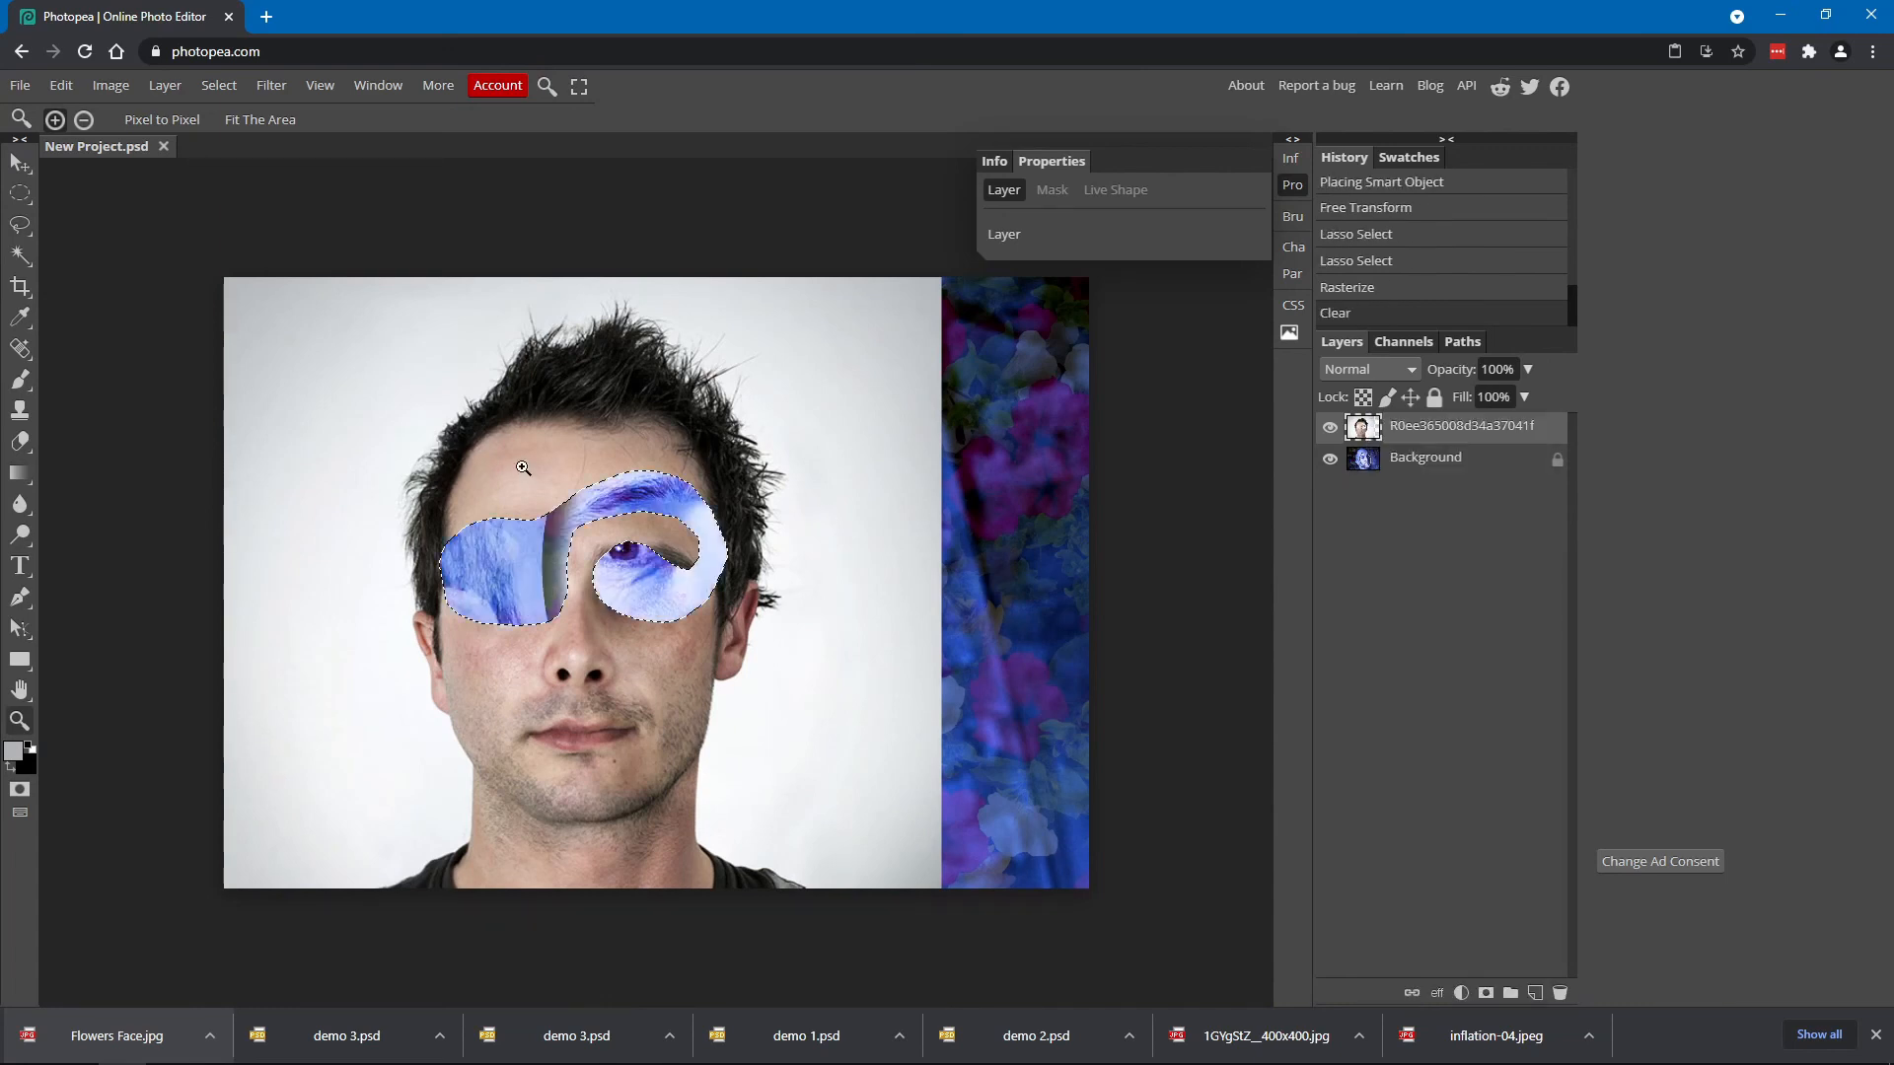
key(ctrl+z)
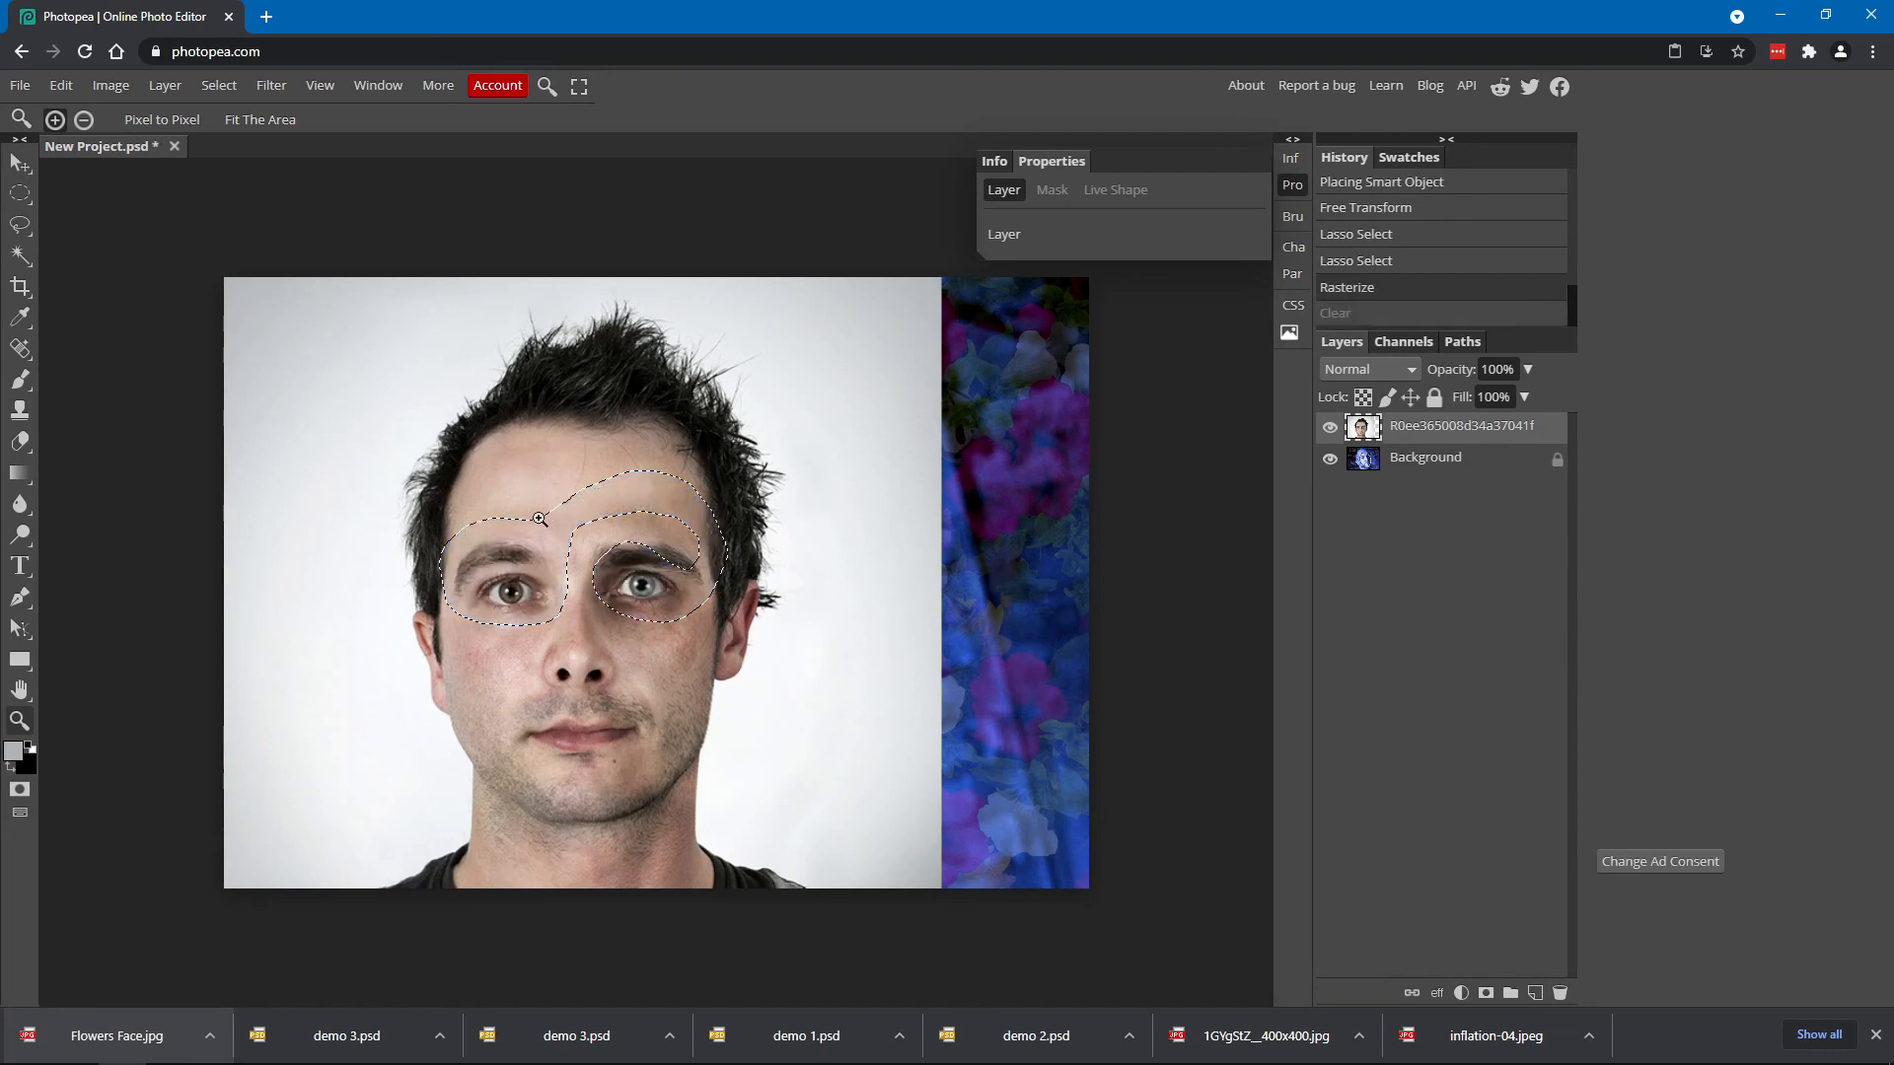
key(ctrl+c)
key(ctrl+v)
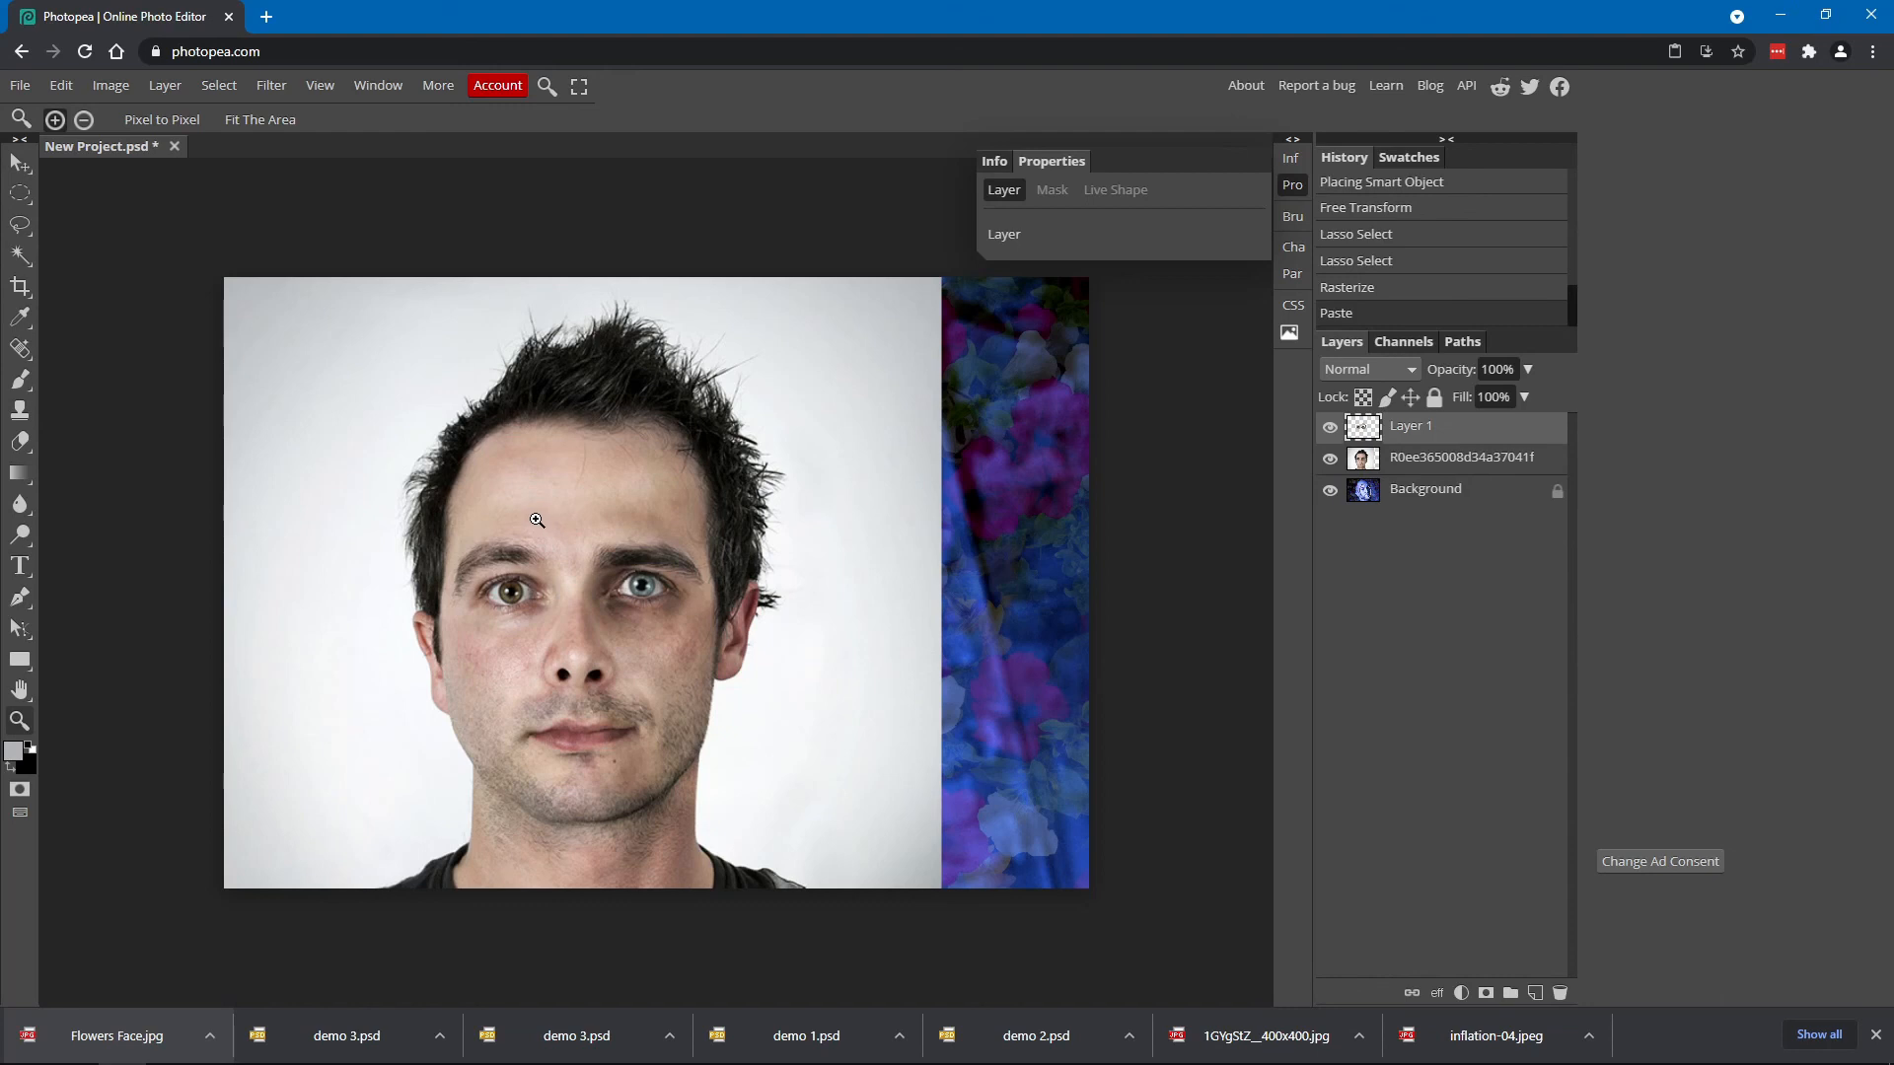
Rotate the pasted eye layer about 180 degrees with Free Transform and position it over the original eyes
click(7, 167)
mouse_move(524, 566)
mouse_down()
mouse_move(527, 582)
mouse_move(574, 491)
mouse_move(525, 587)
mouse_up()
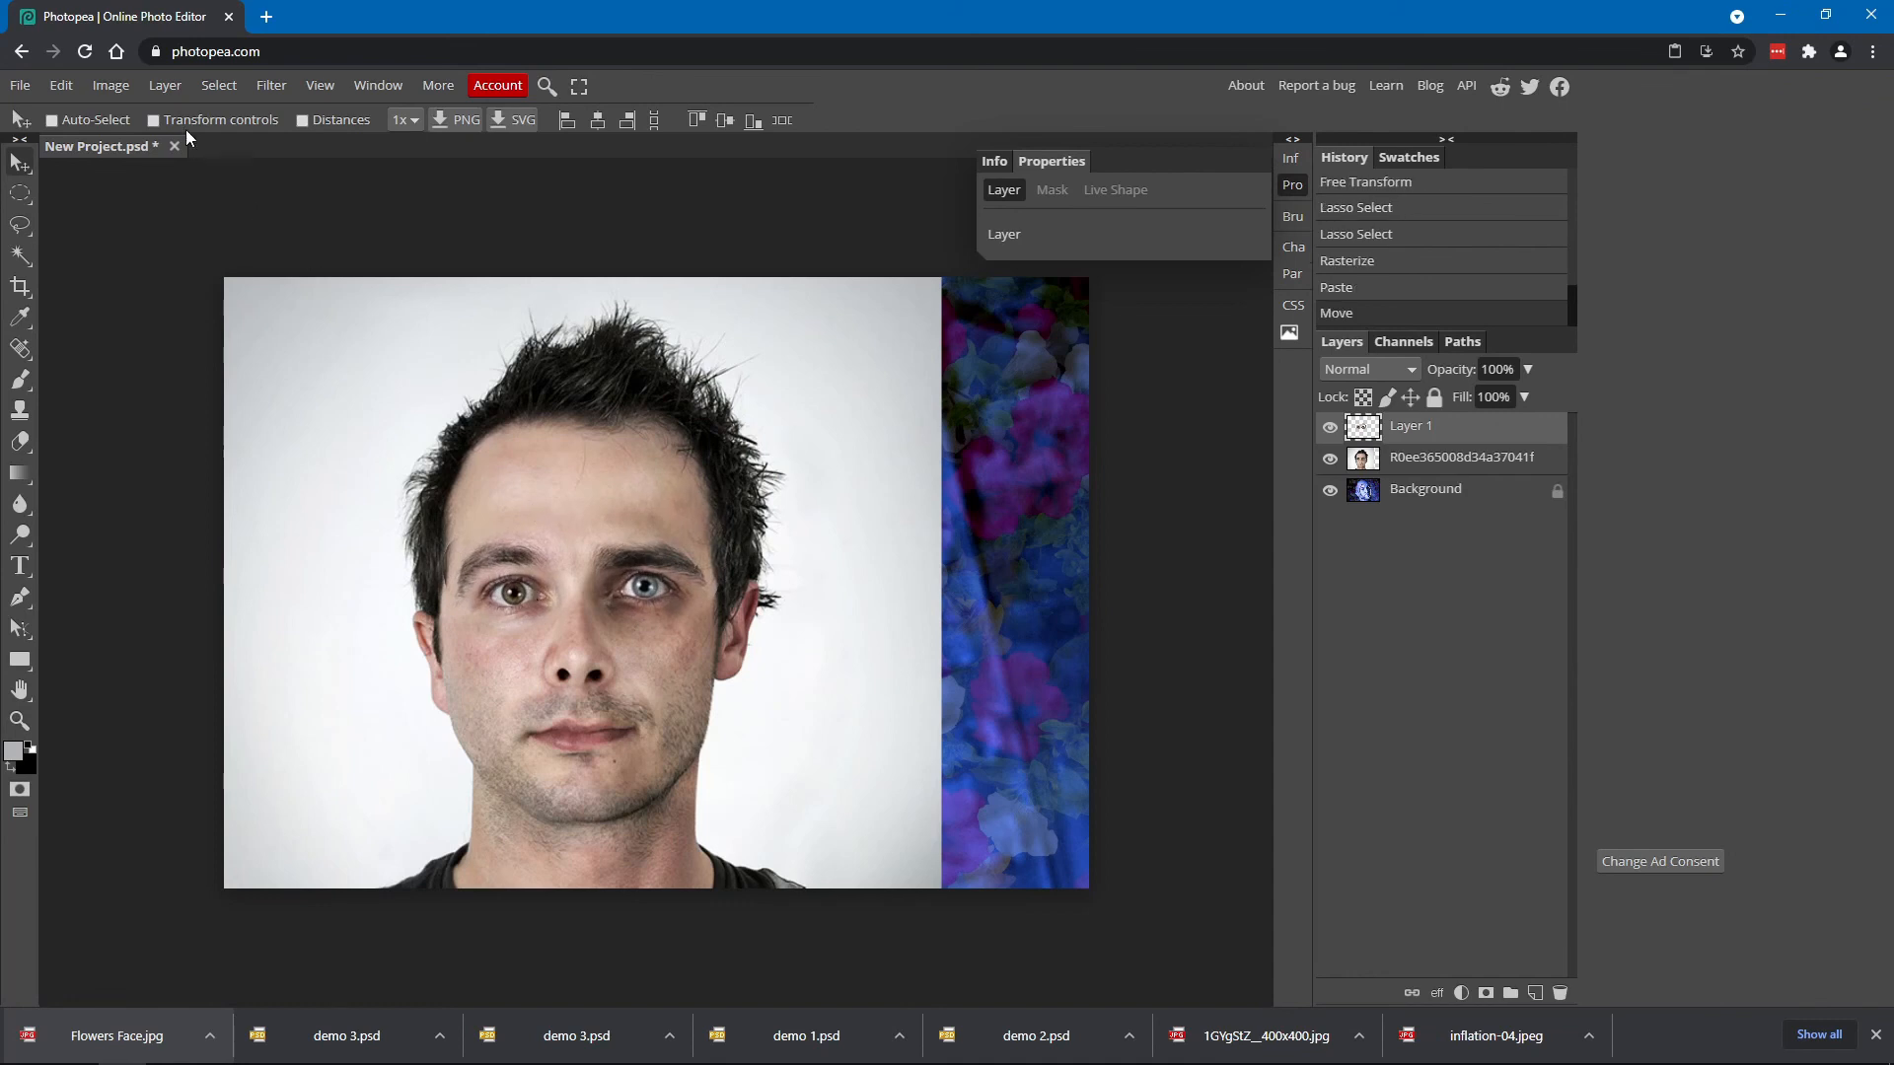
click(59, 85)
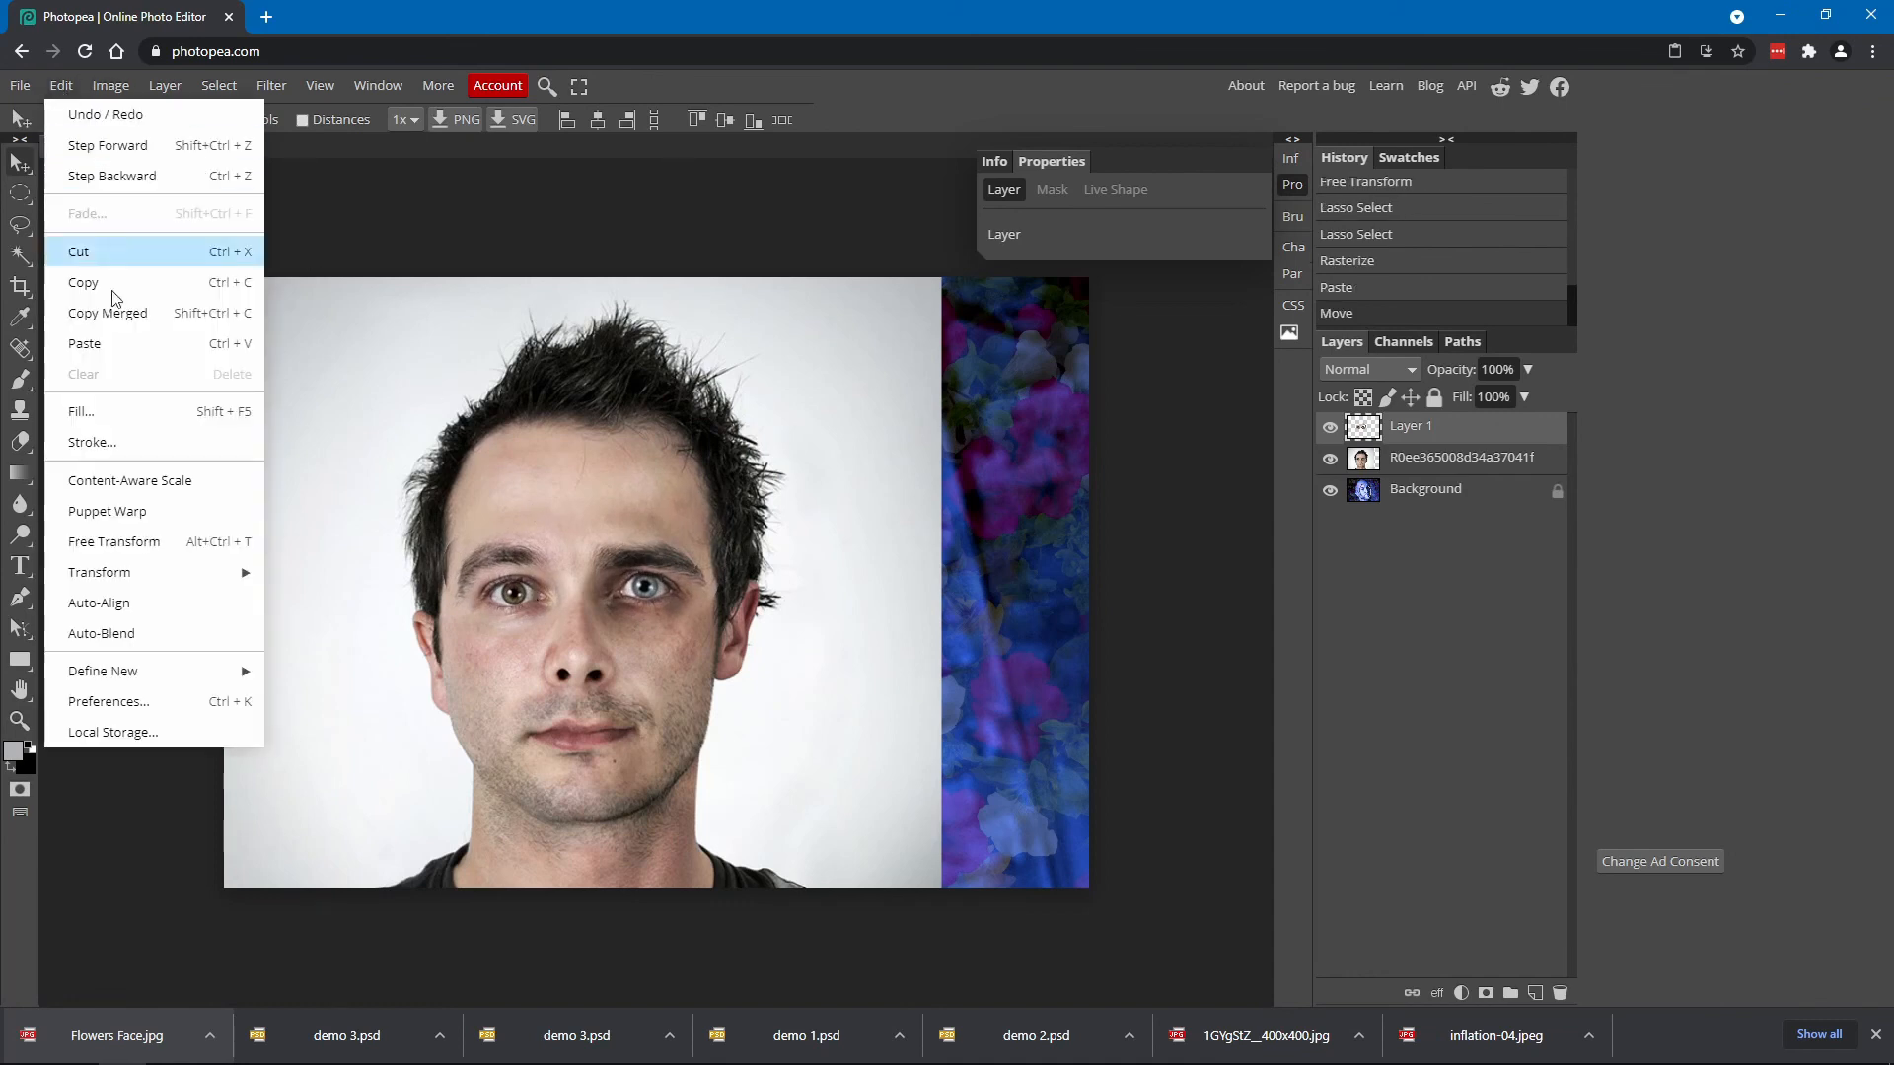
click(156, 549)
drag(750, 456, 448, 620)
drag(530, 521, 509, 628)
drag(374, 632, 368, 616)
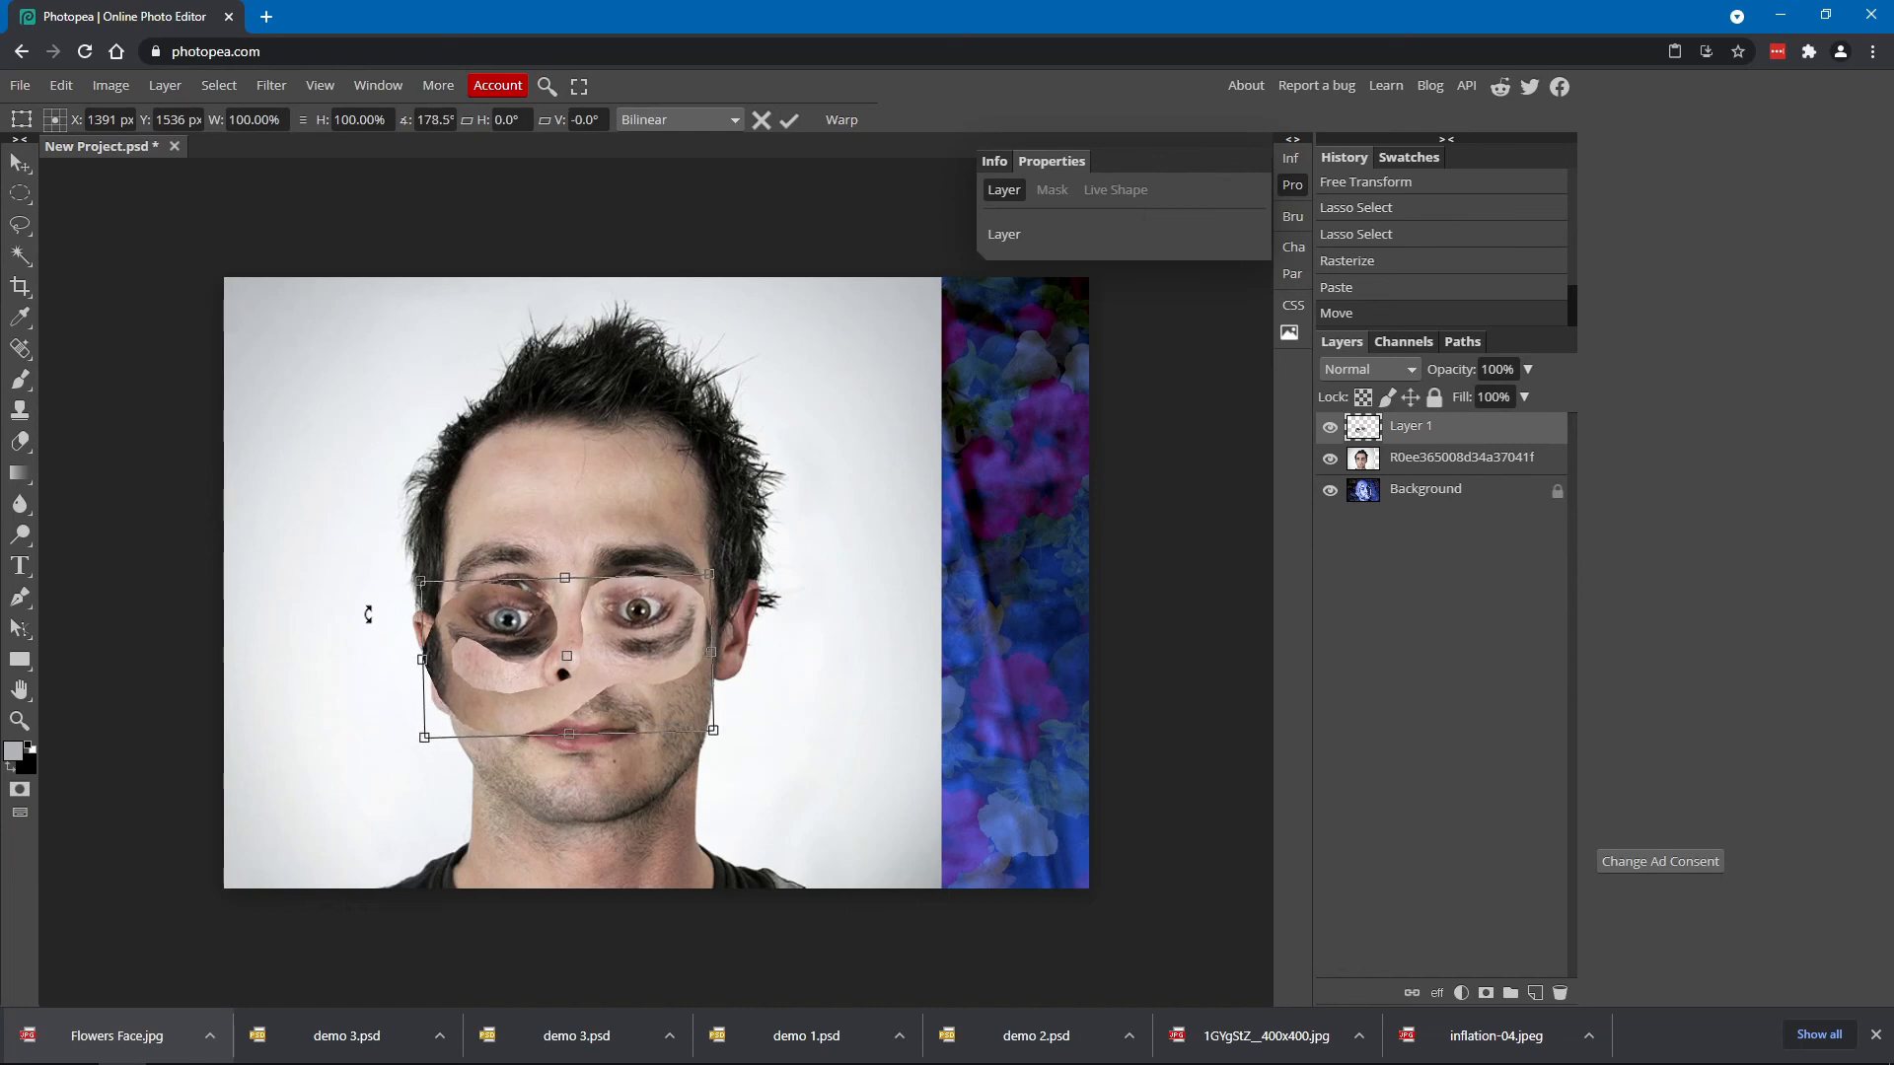
drag(519, 637, 524, 614)
drag(765, 638, 674, 640)
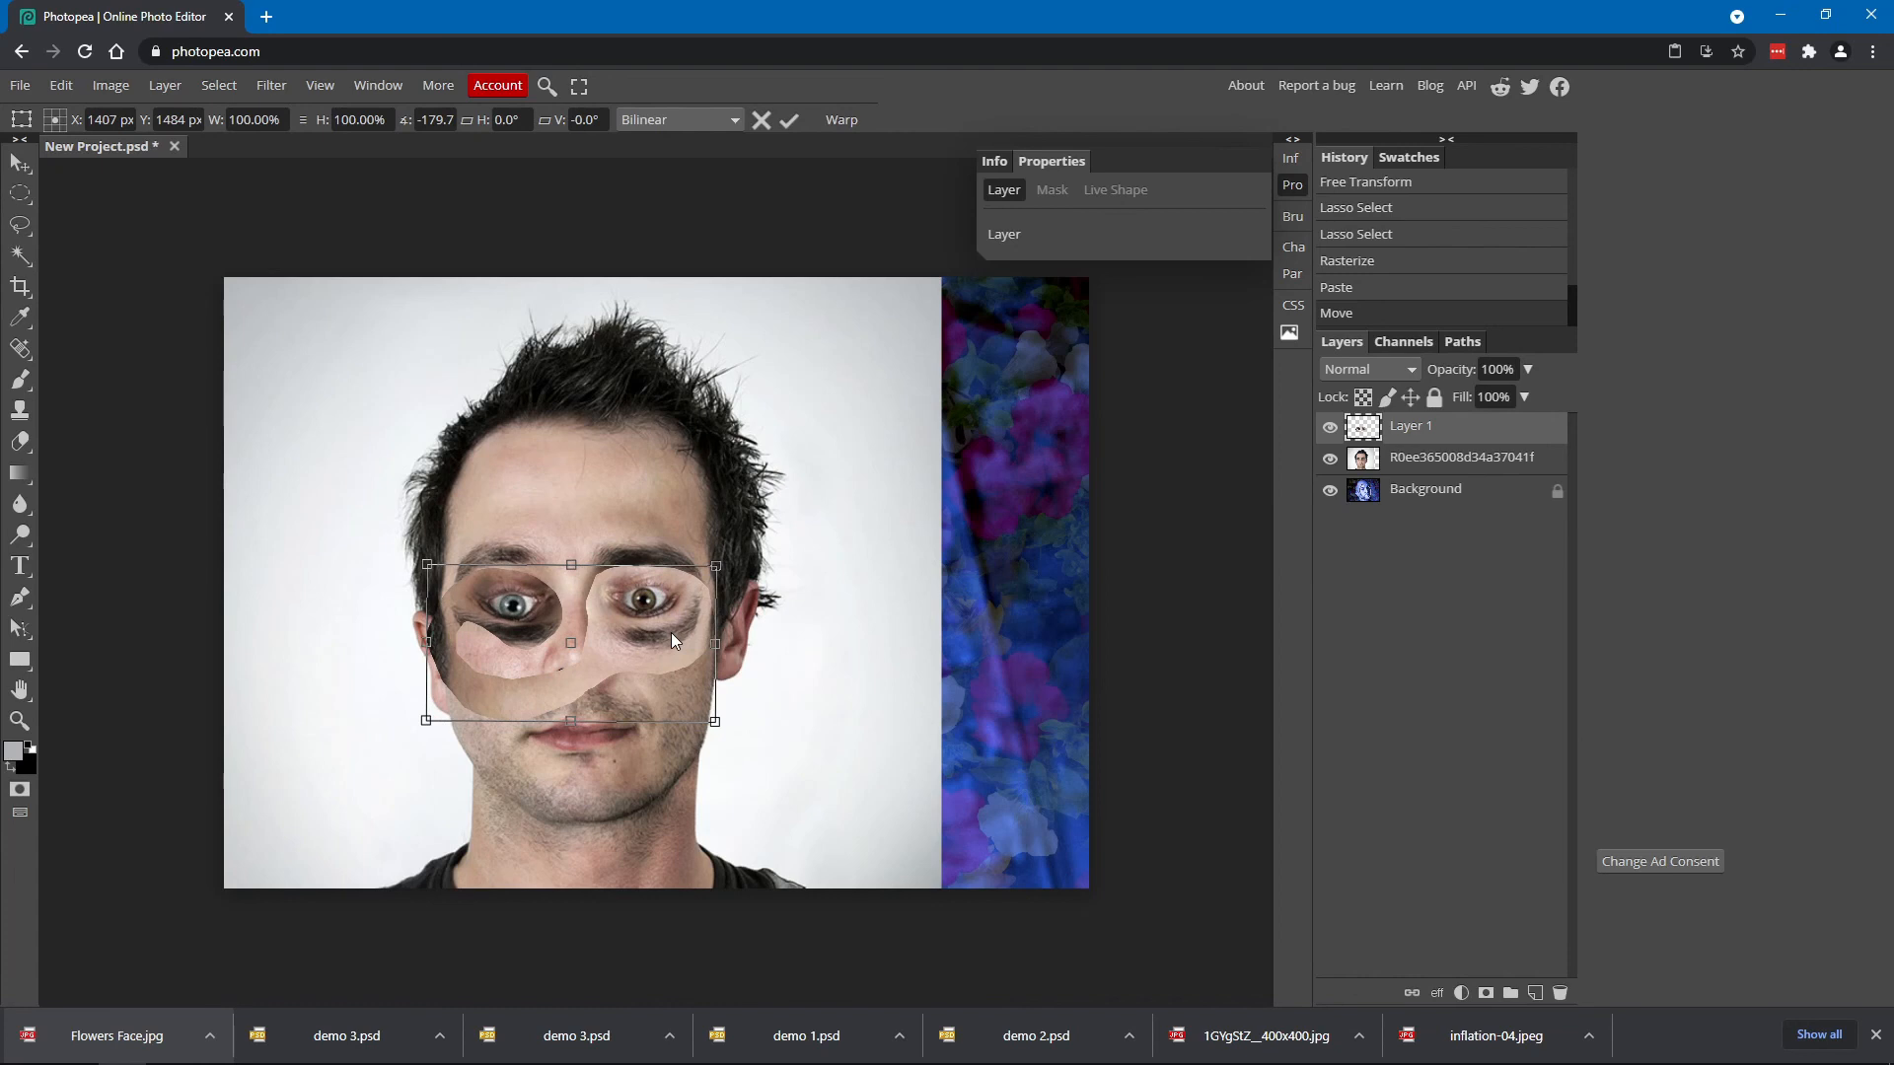
key(Return)
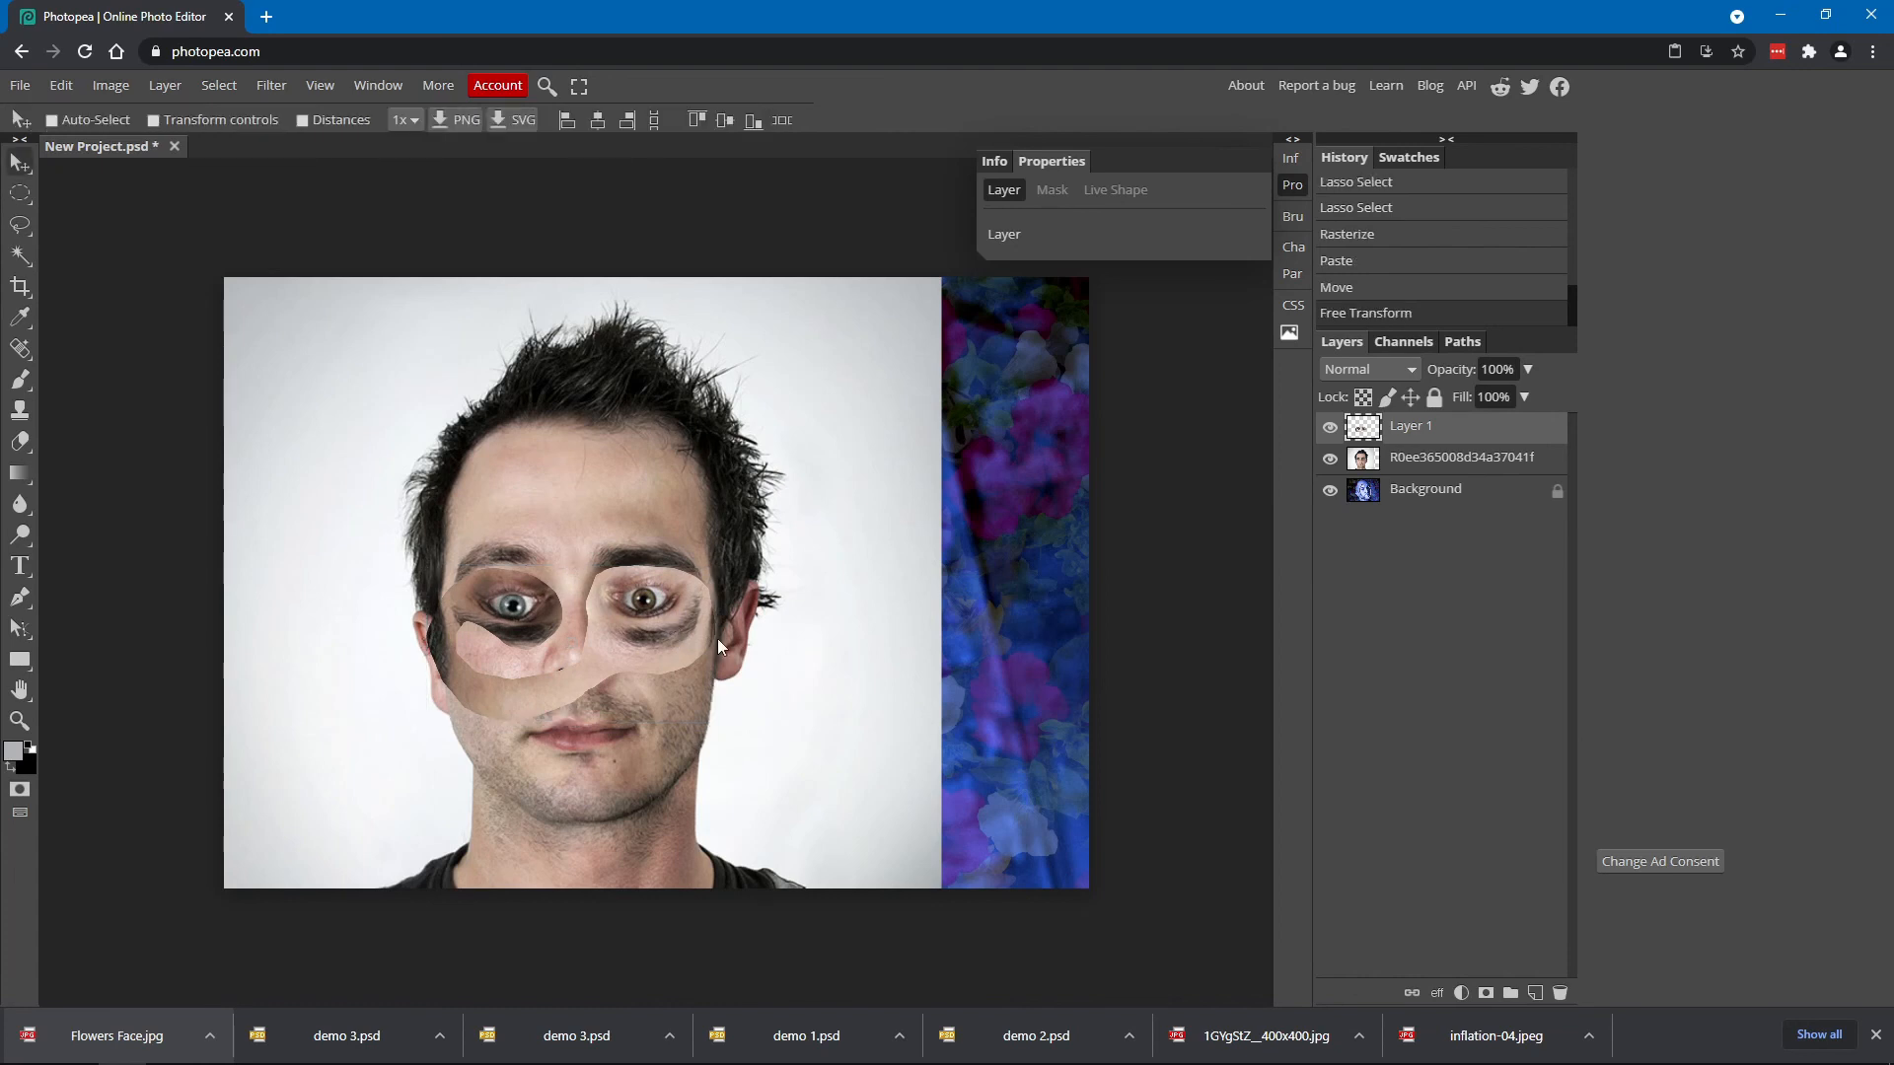
Flip the upside-down eye layer horizontally and reposition it over the matching eyes of the face
click(65, 86)
mouse_move(146, 574)
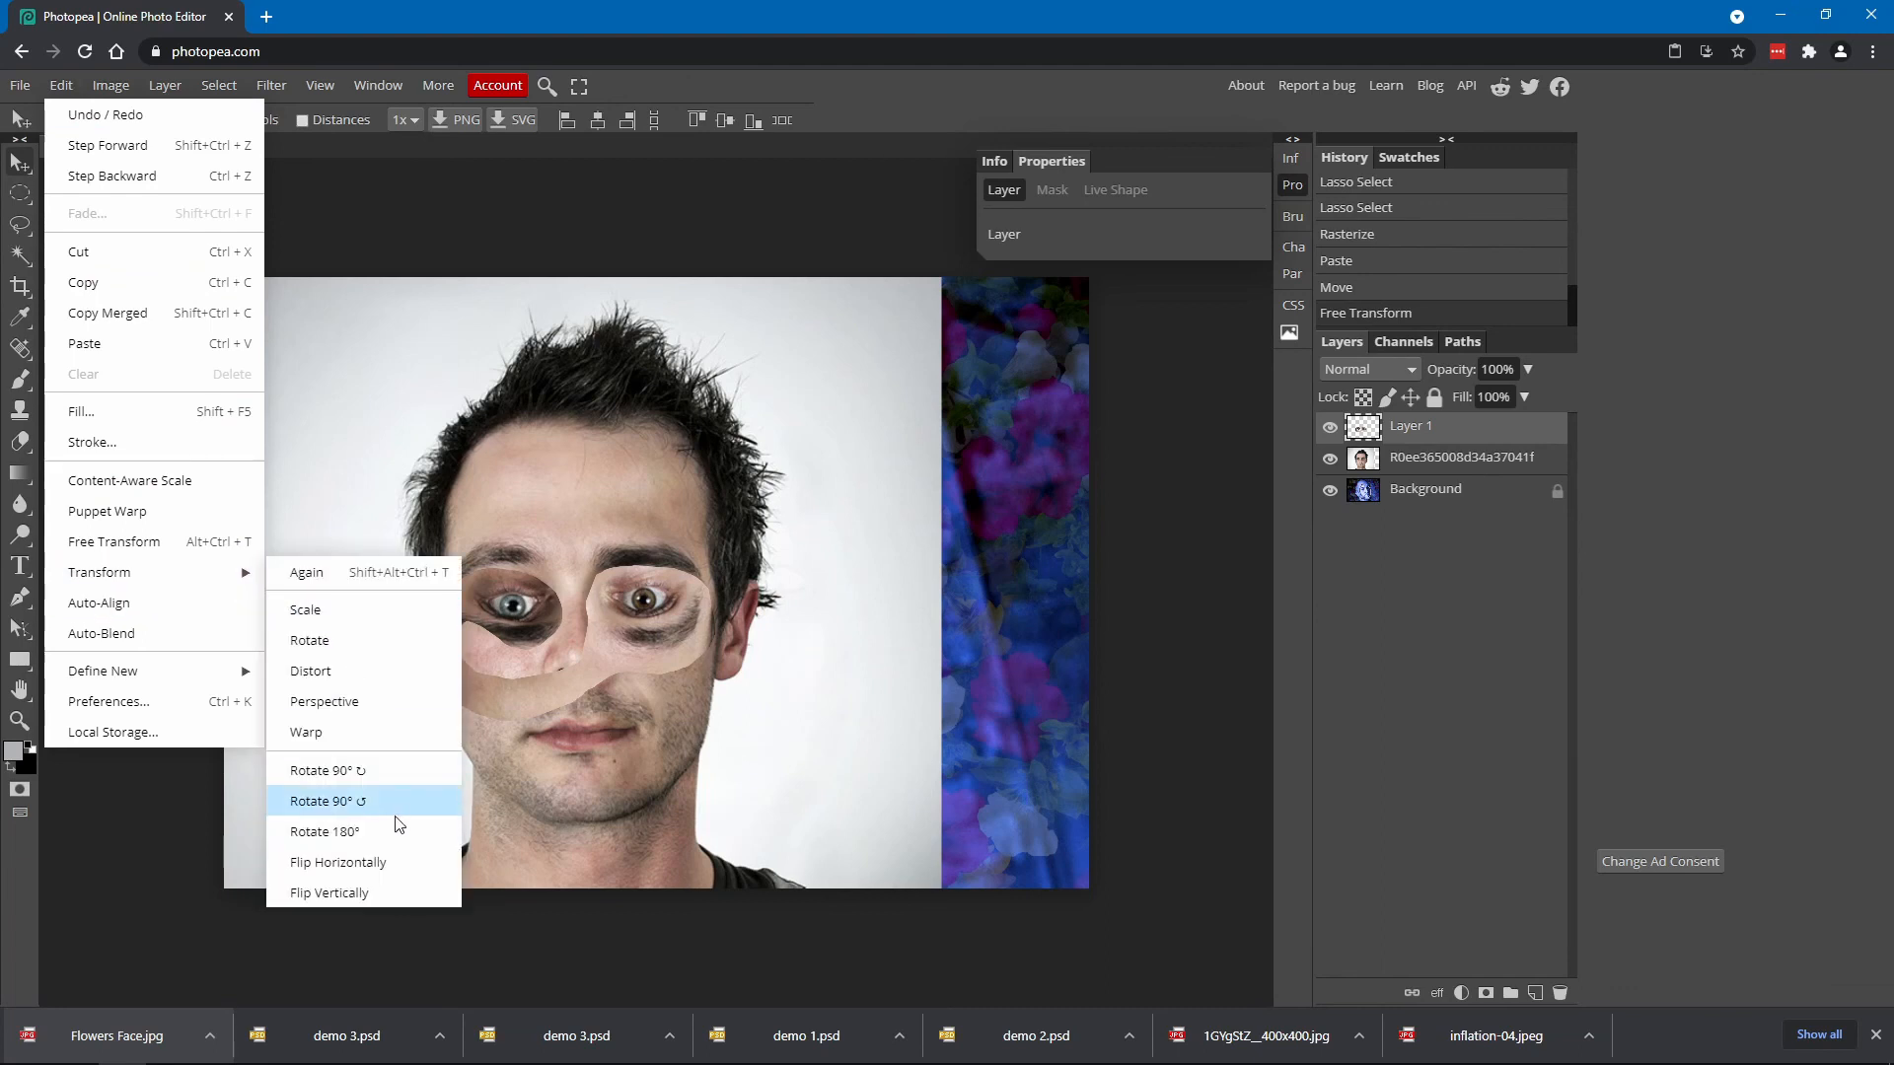
click(400, 864)
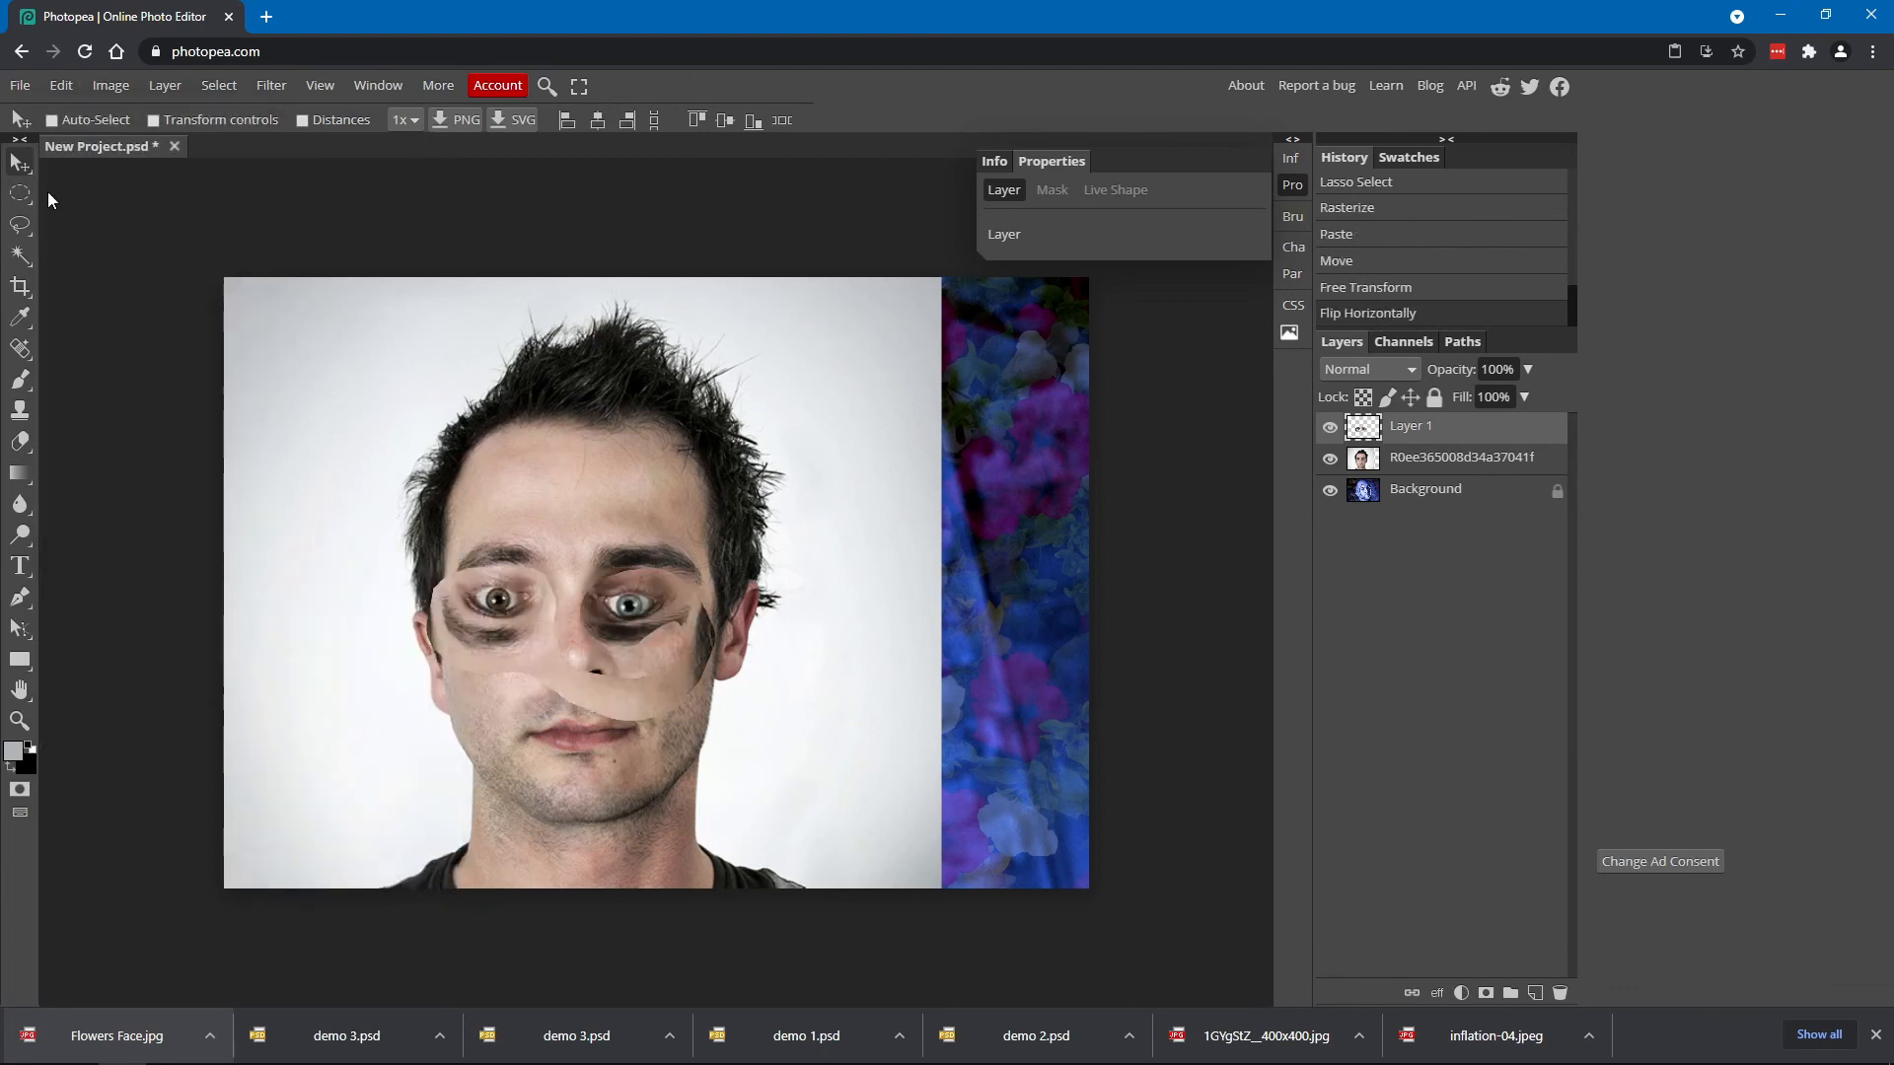
mouse_move(647, 605)
mouse_down()
mouse_move(723, 614)
mouse_move(726, 593)
mouse_move(729, 633)
mouse_move(644, 707)
mouse_move(660, 714)
mouse_move(630, 682)
mouse_move(461, 658)
mouse_move(424, 617)
mouse_up()
Erase the excess skin along the lower part of the pasted eye layer, undoing and redoing the stroke
key(e)
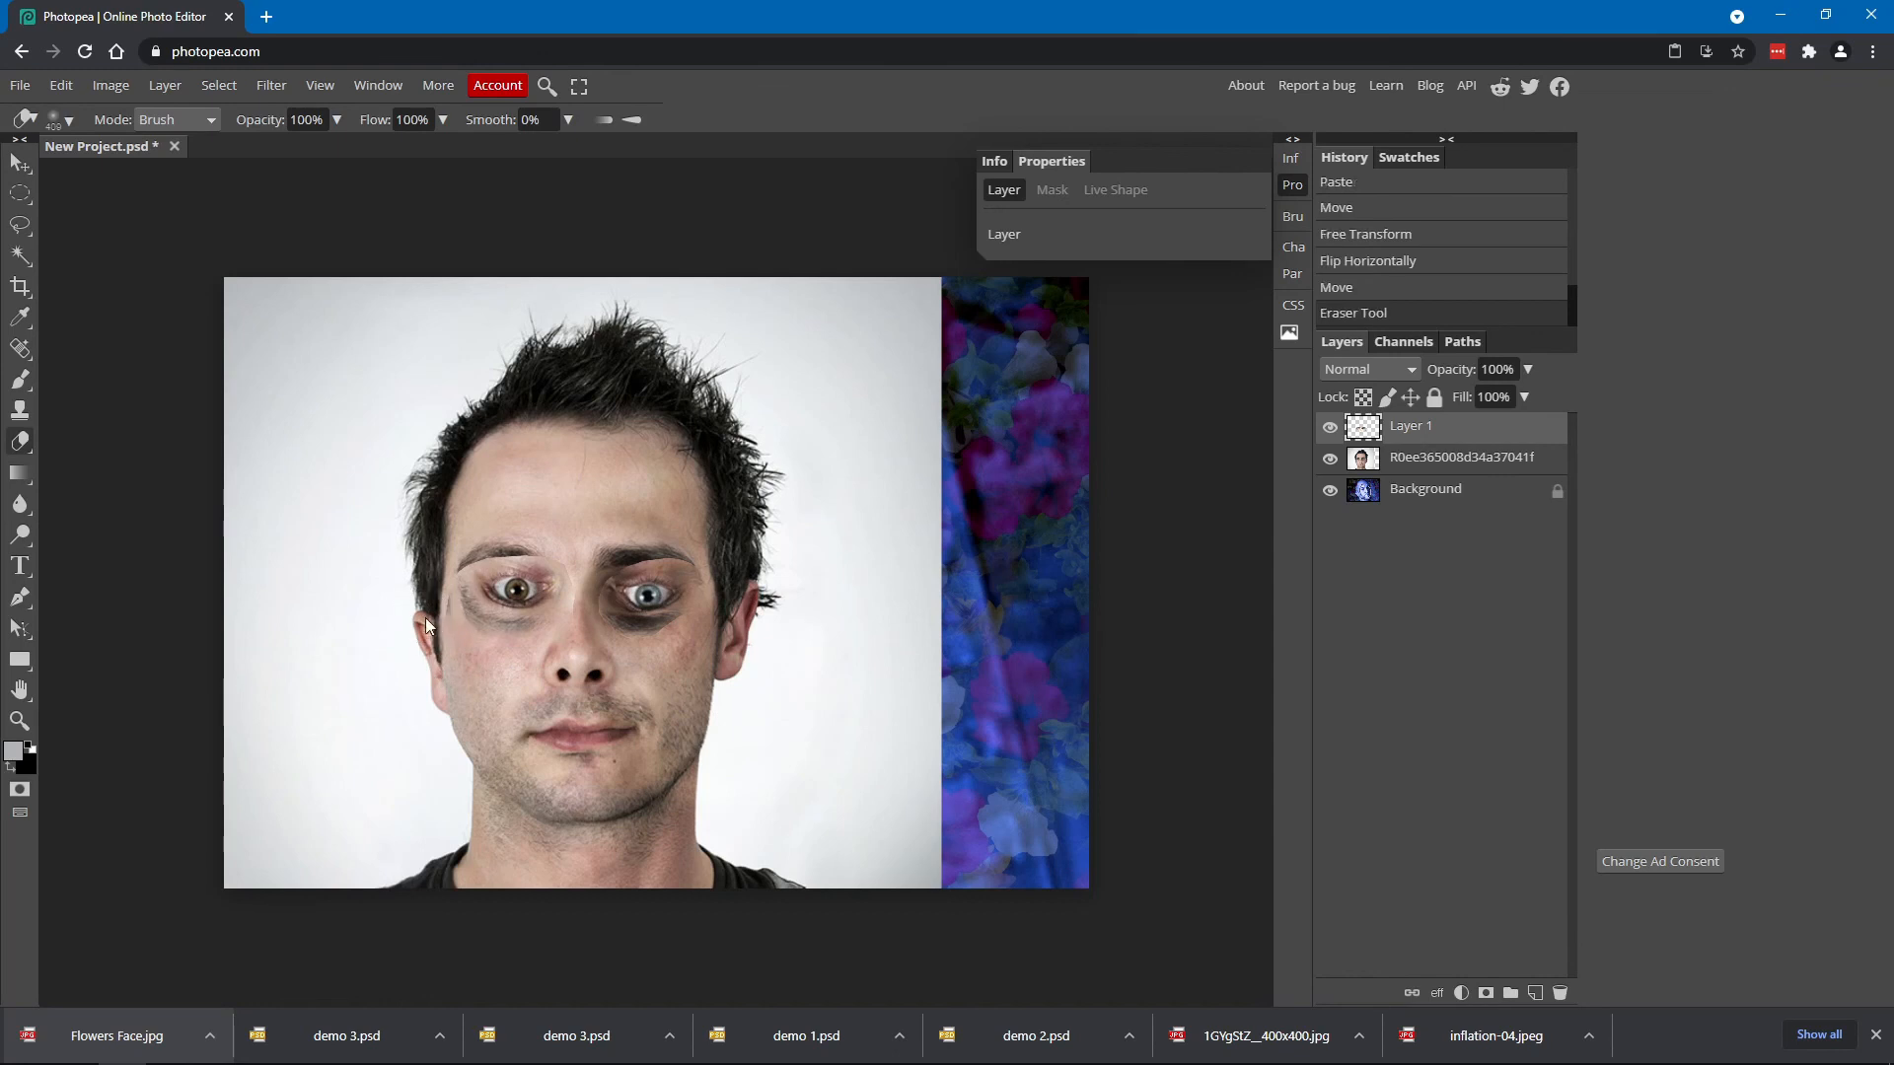
key(ctrl+z)
mouse_move(710, 670)
mouse_down()
mouse_move(672, 701)
mouse_move(585, 678)
mouse_move(473, 664)
mouse_up()
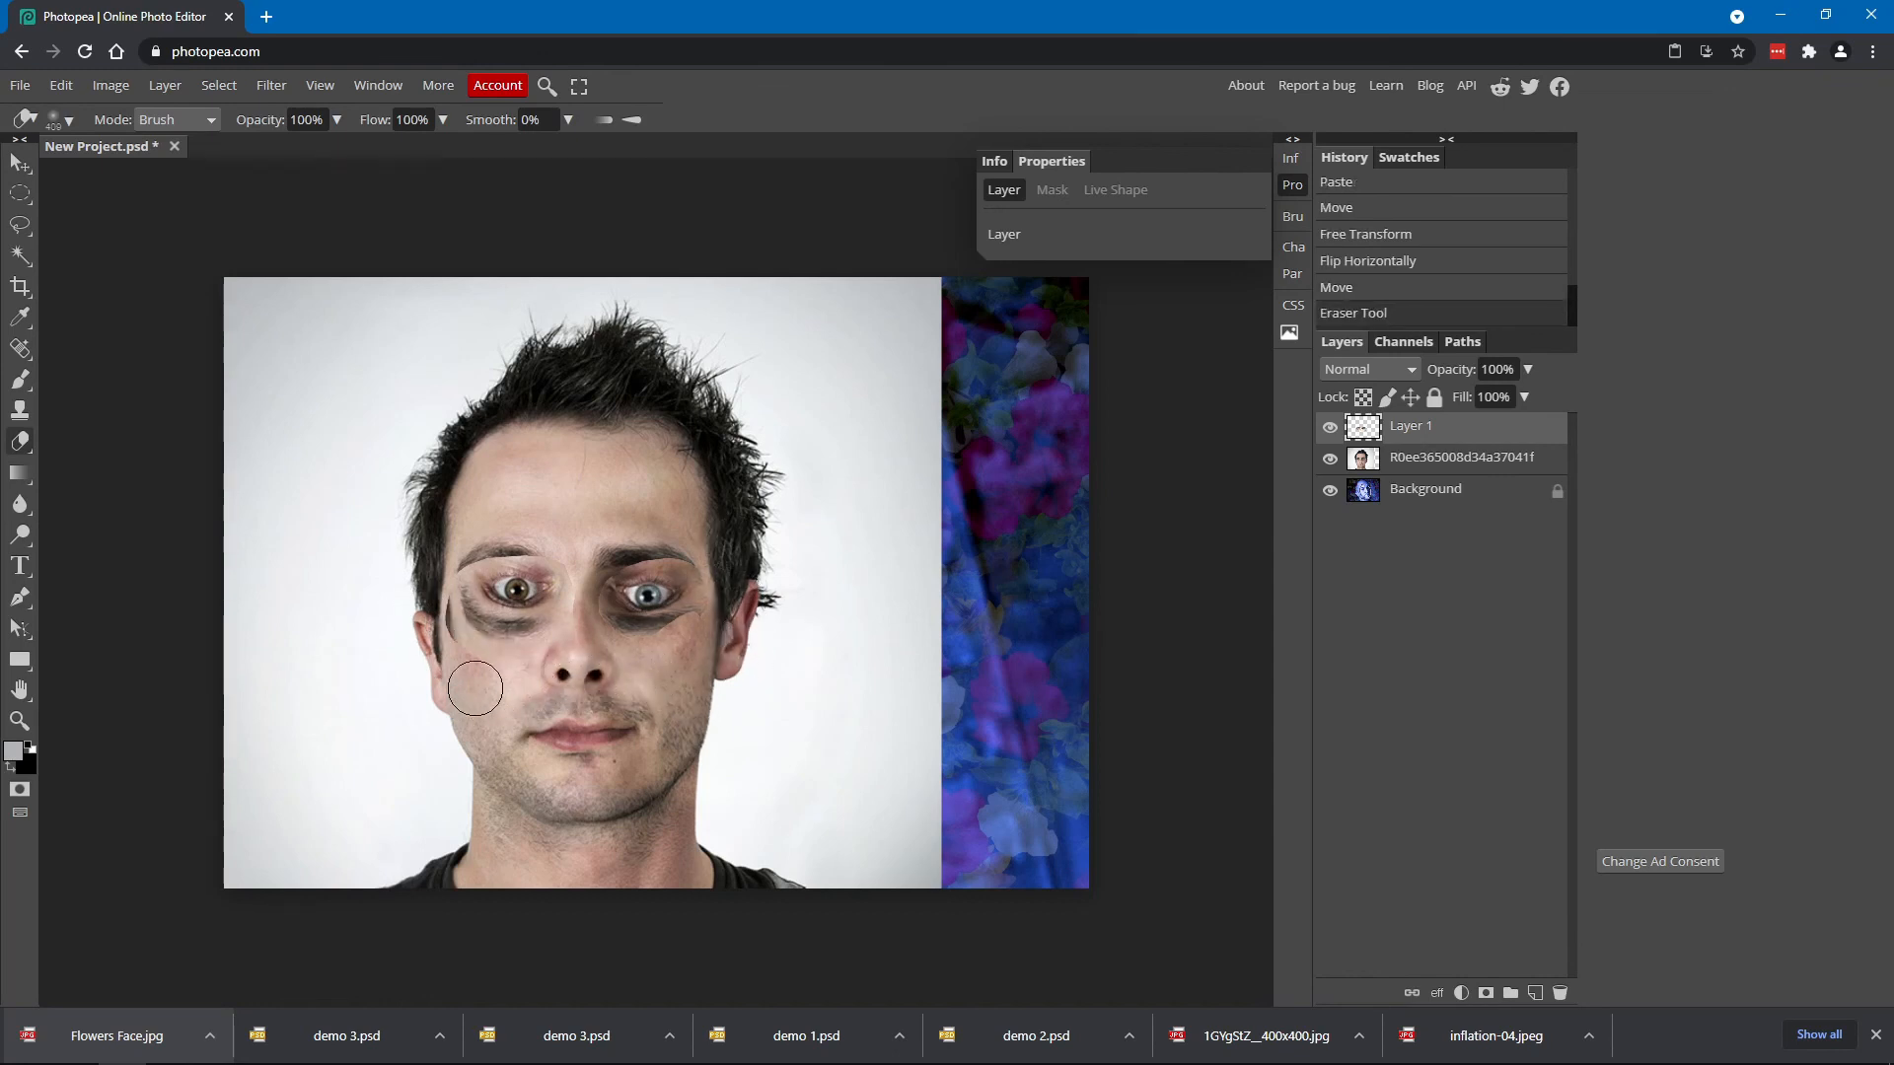
Erase the patch's remaining edges with a smaller eraser, shift the eye layer up over the eyebrows, and clean its upper edge
key(bracketleft)
key(bracketleft)
key(bracketleft)
key(bracketleft)
key(bracketleft)
key(bracketleft)
drag(557, 678, 708, 608)
mouse_move(575, 655)
mouse_down()
mouse_move(661, 622)
mouse_move(653, 688)
mouse_move(646, 602)
mouse_up()
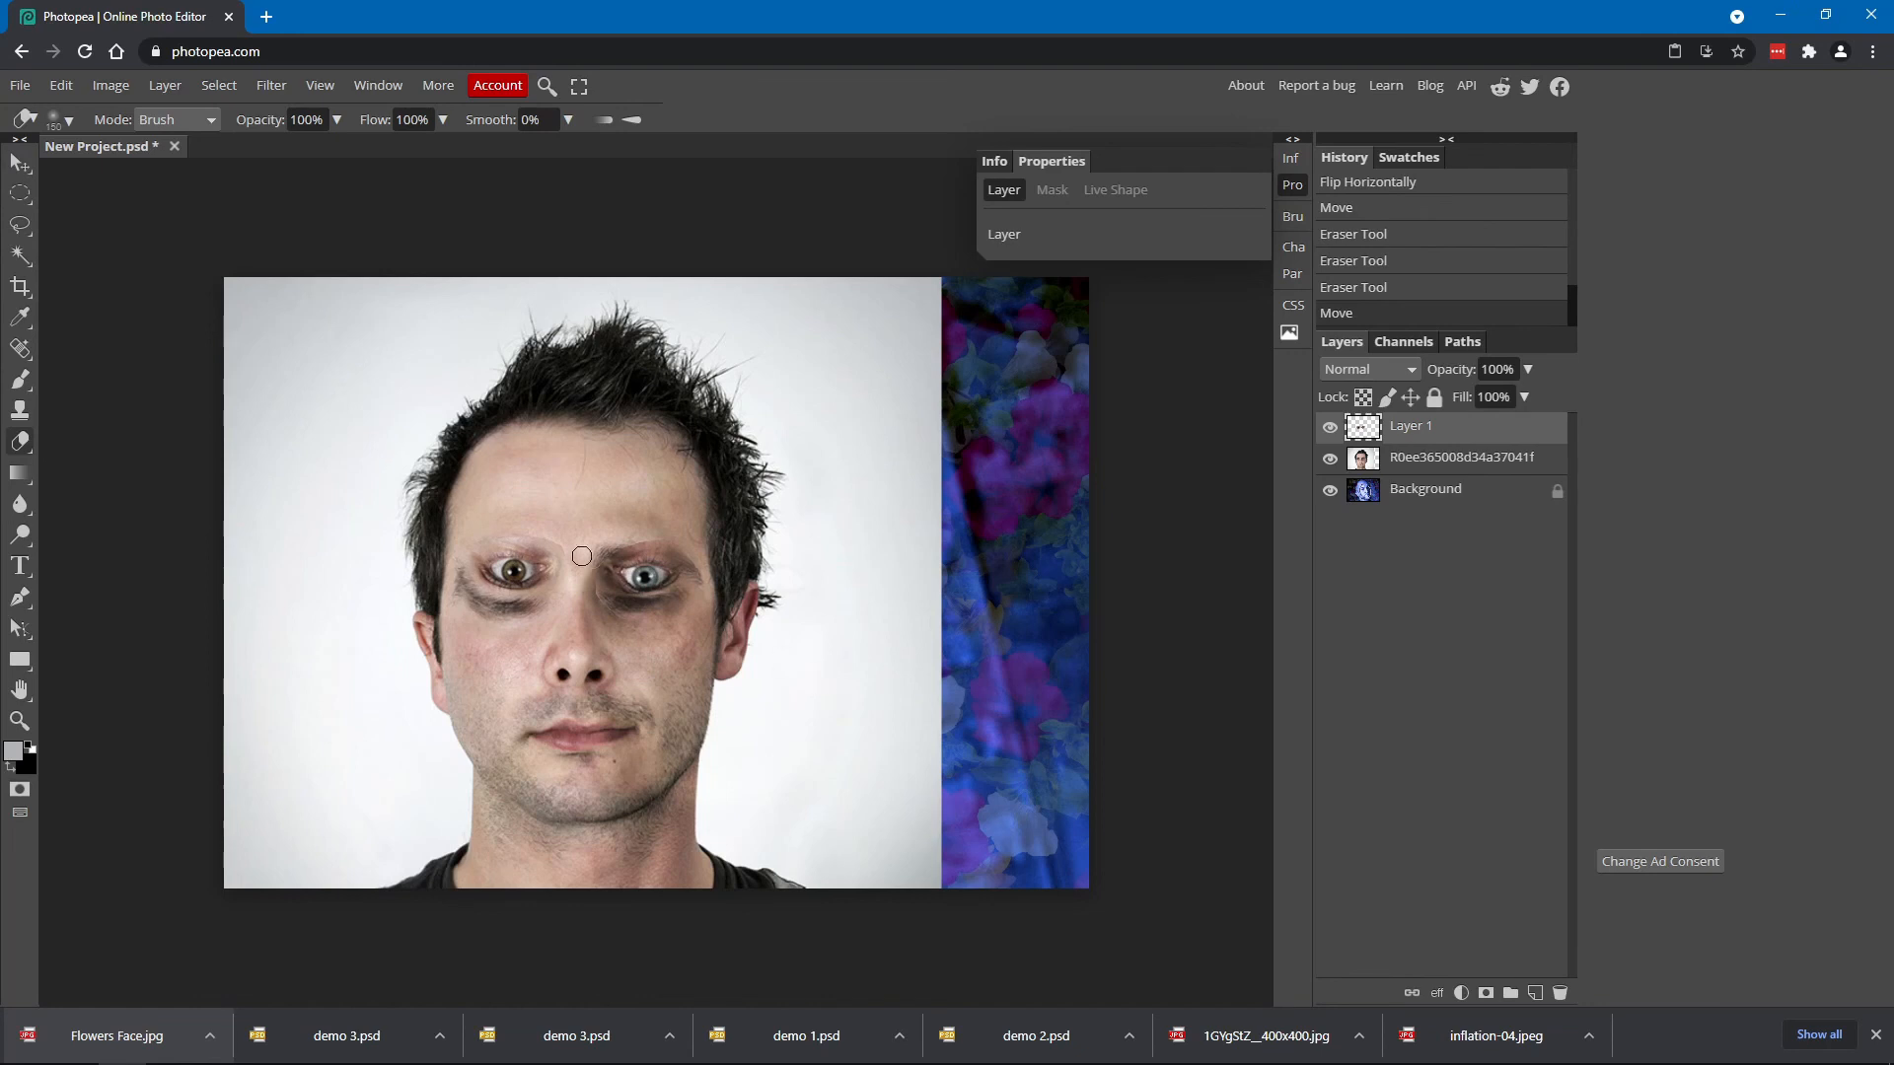
mouse_move(454, 527)
mouse_down()
mouse_move(571, 538)
mouse_move(680, 516)
mouse_move(721, 540)
mouse_up()
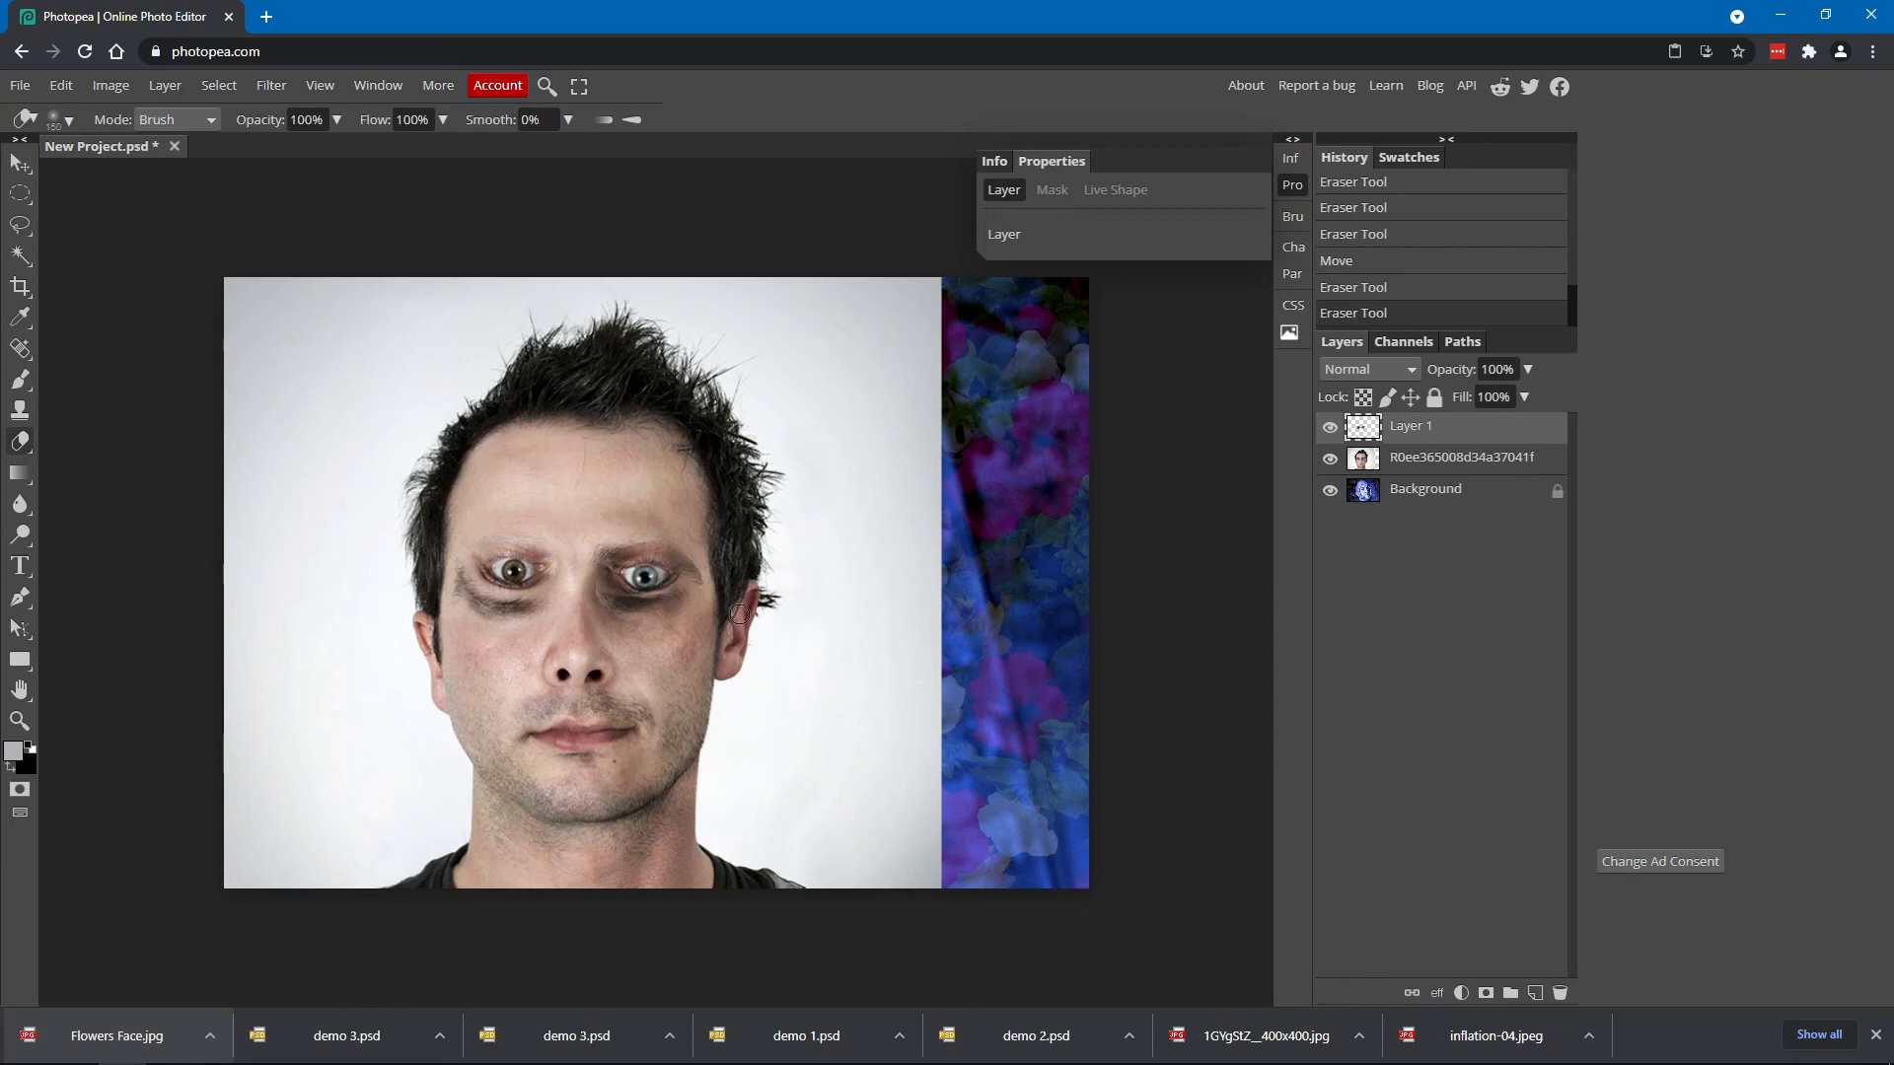